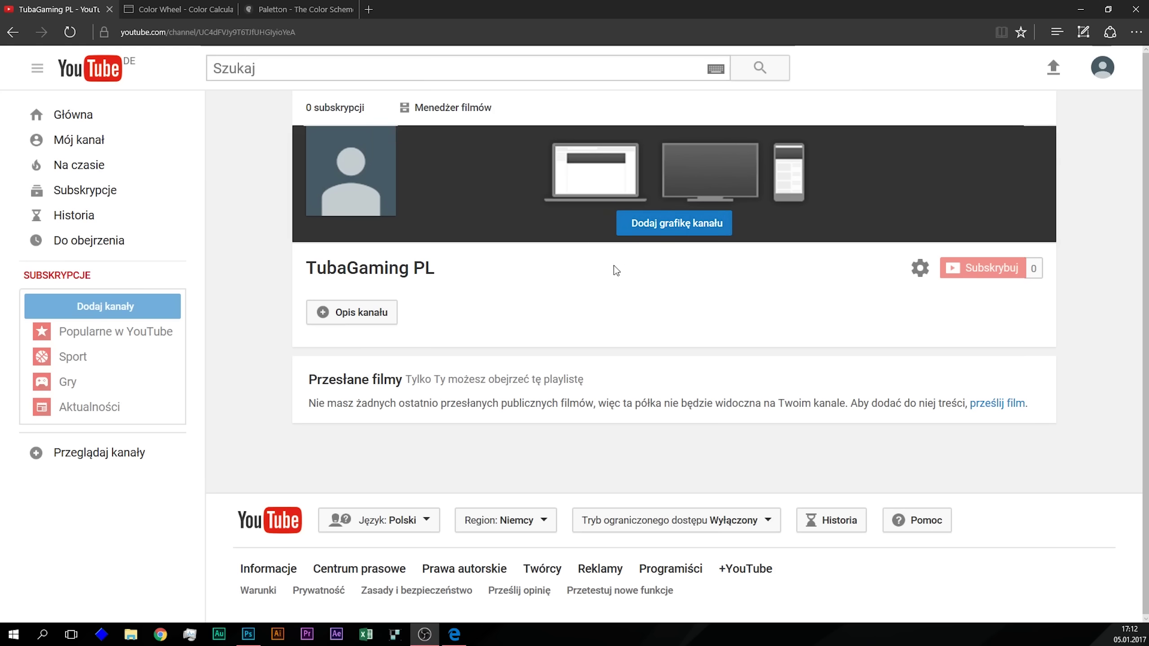
# Step: From the Dodaj grafikę kanału dialog, open the 'Jak tworzyć grafikę na kanale' help article
pyautogui.hotkey('ctrl', '-')
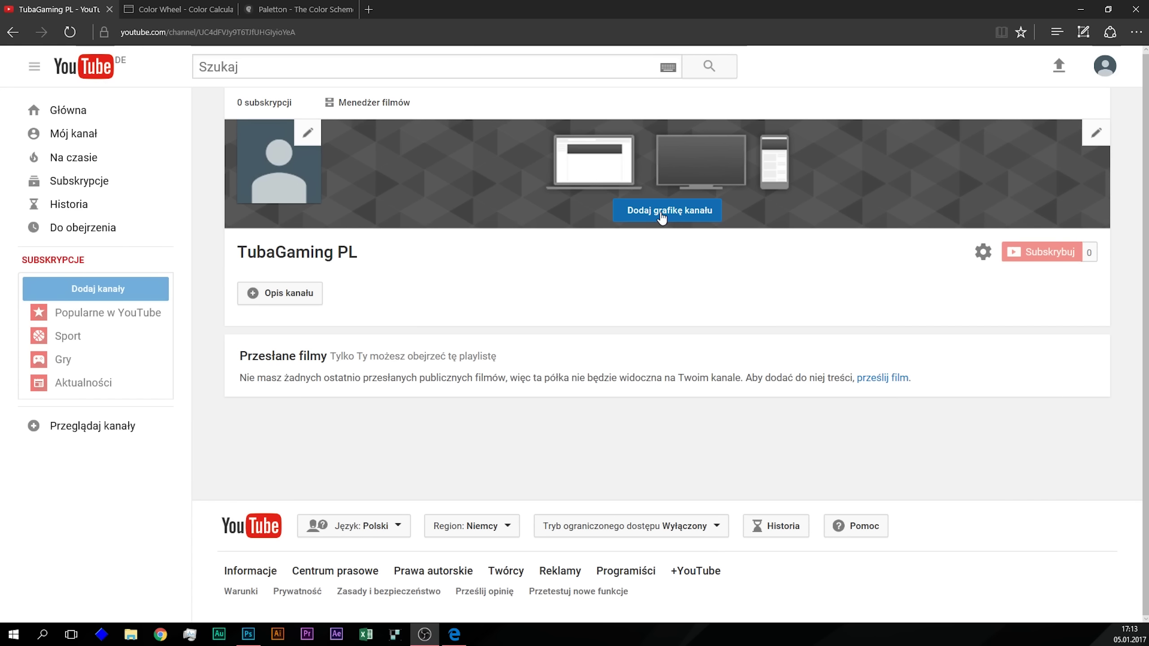
pyautogui.click(248, 634)
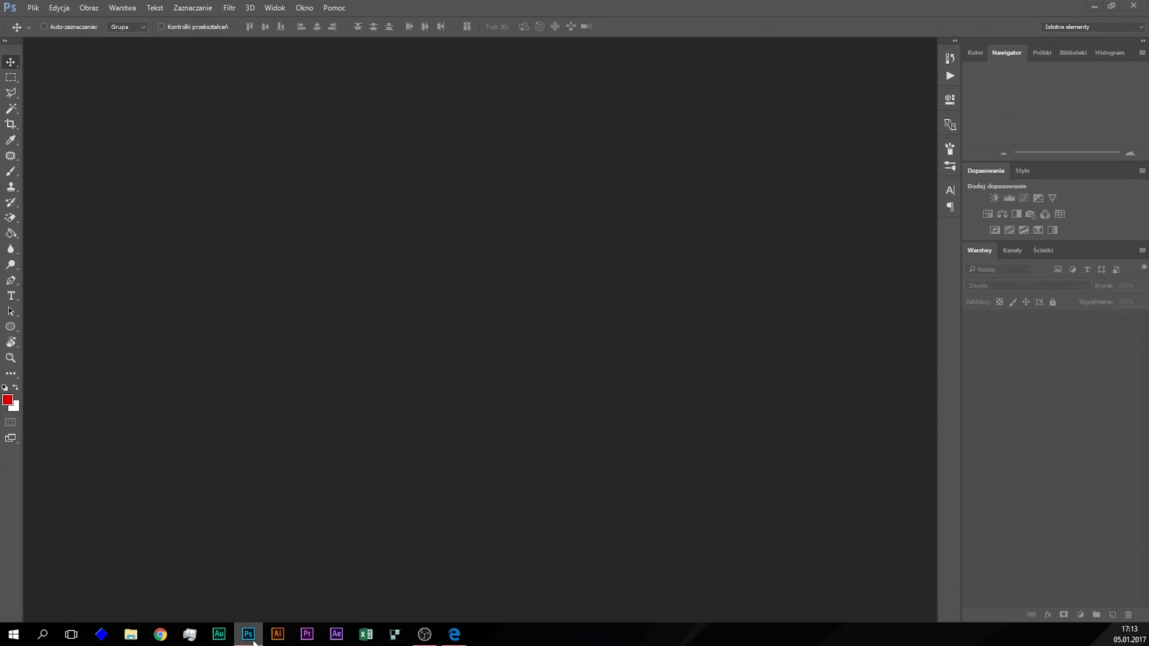
pyautogui.click(253, 638)
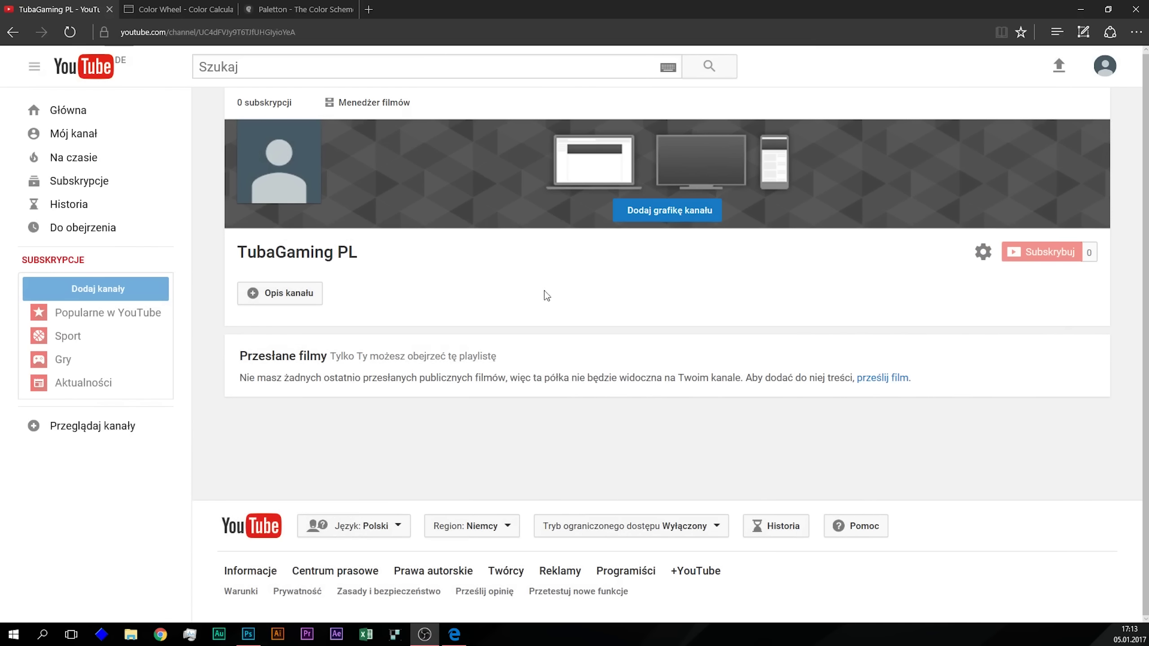
pyautogui.moveTo(654, 209)
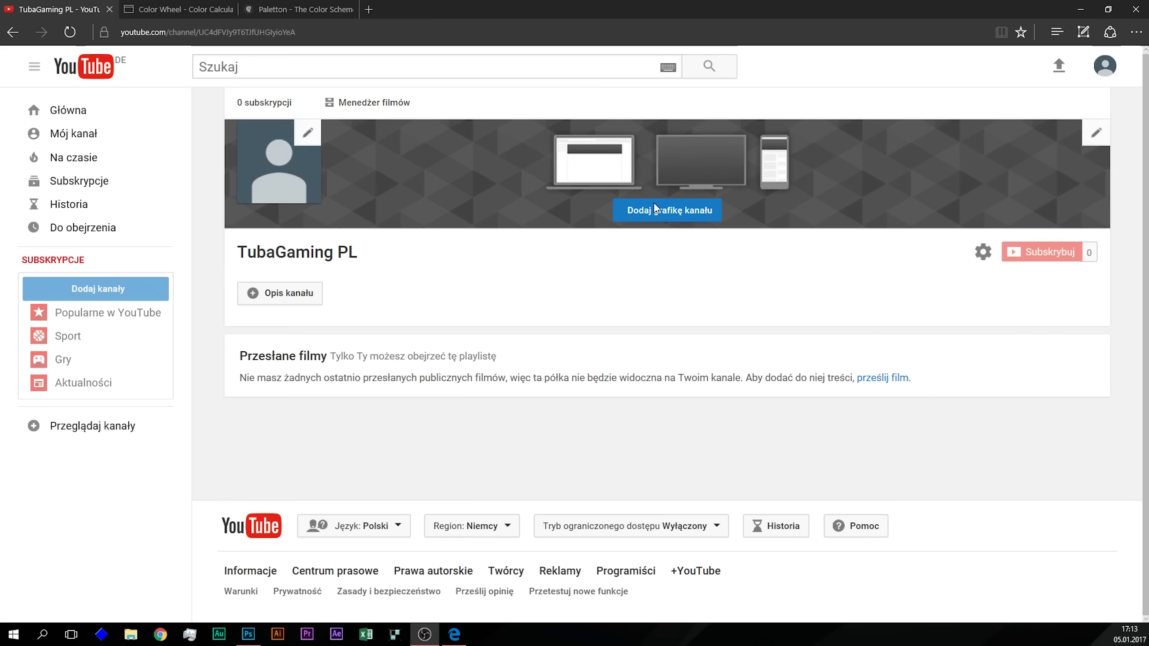
pyautogui.click(644, 215)
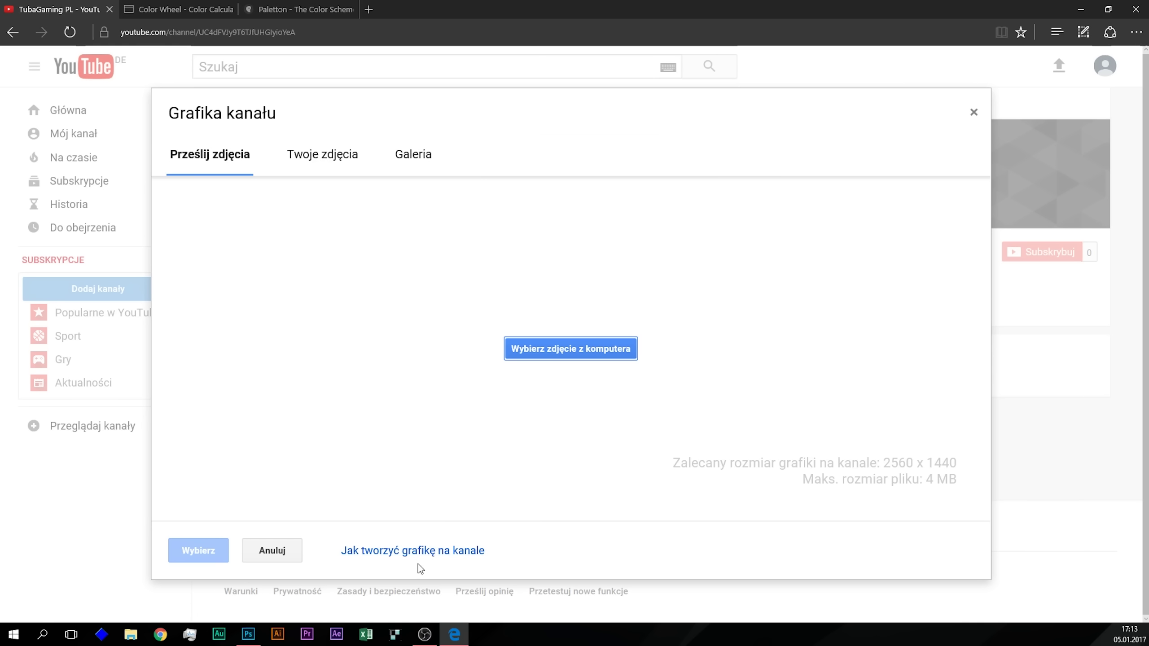
pyautogui.click(414, 552)
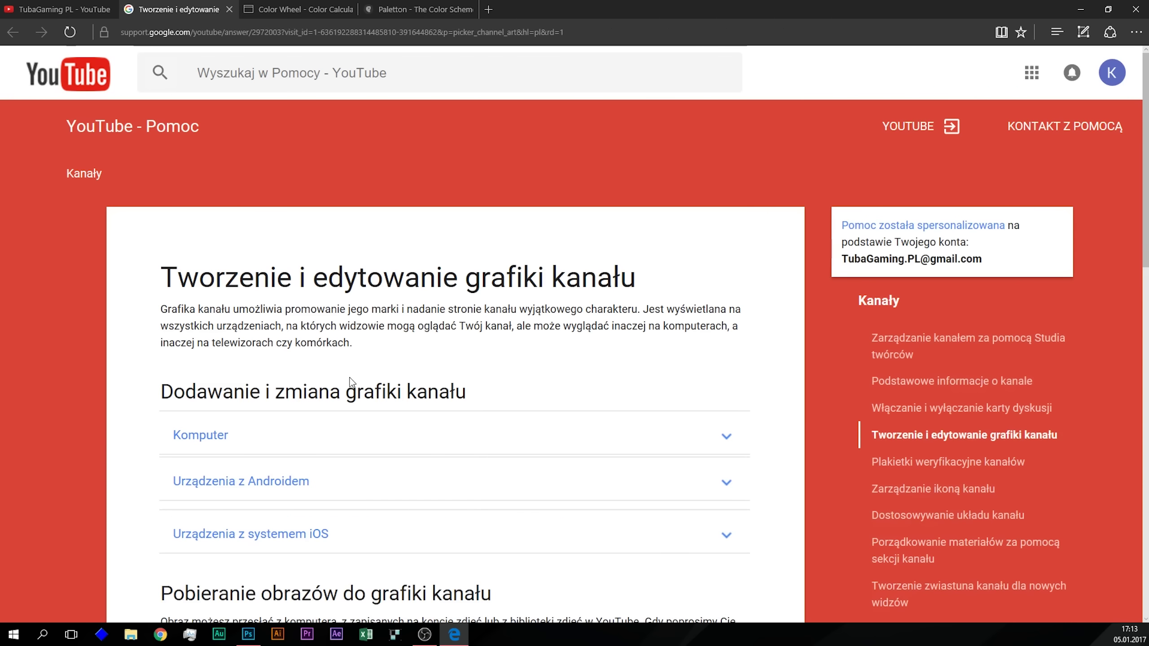
# Step: Save Channel Art Templates.zip (319 KB) from the help article's guidelines section
pyautogui.scroll(-5, 294, 409)
pyautogui.scroll(-5, 295, 411)
pyautogui.scroll(-6, 292, 402)
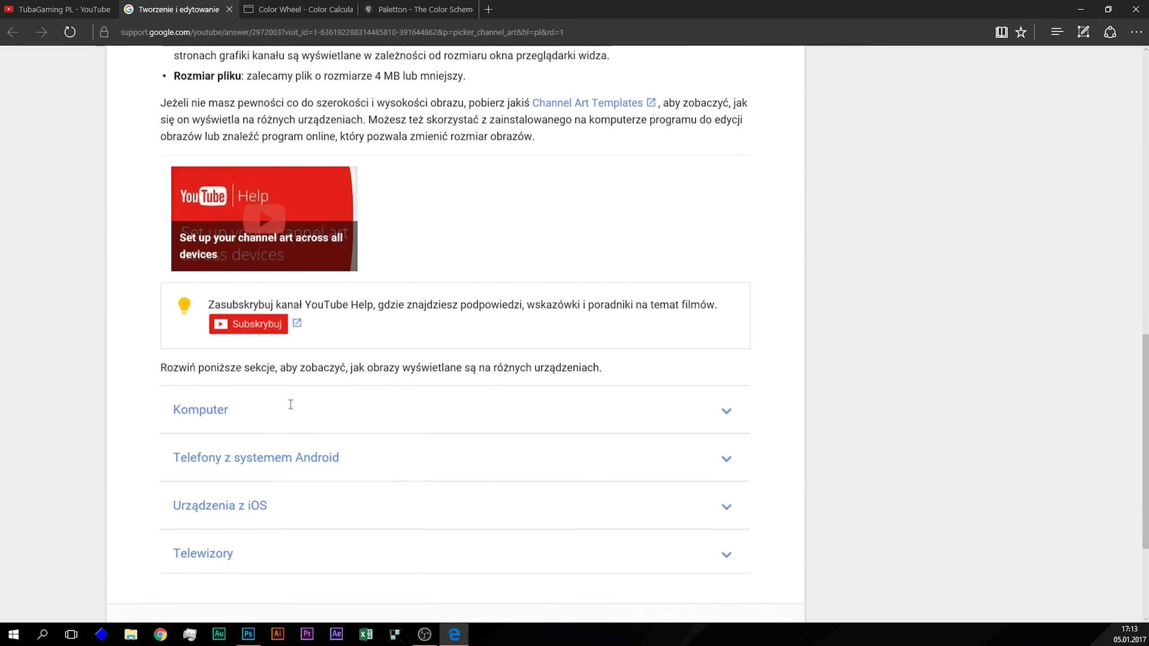
pyautogui.scroll(9, 290, 393)
pyautogui.scroll(-2, 317, 407)
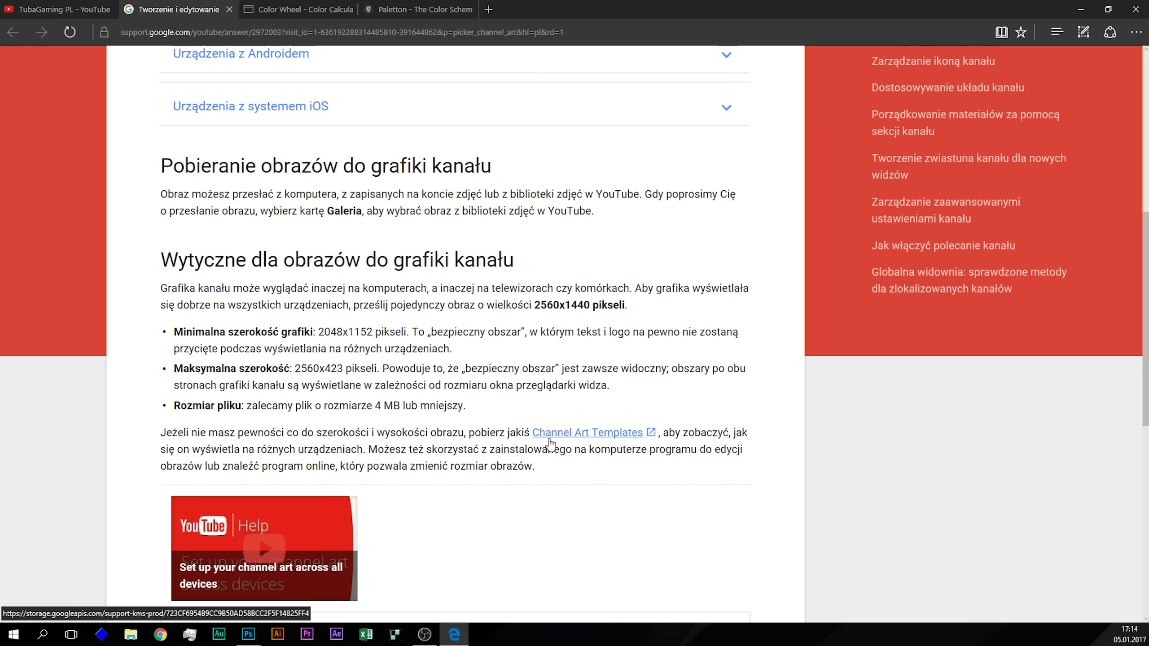
pyautogui.click(580, 434)
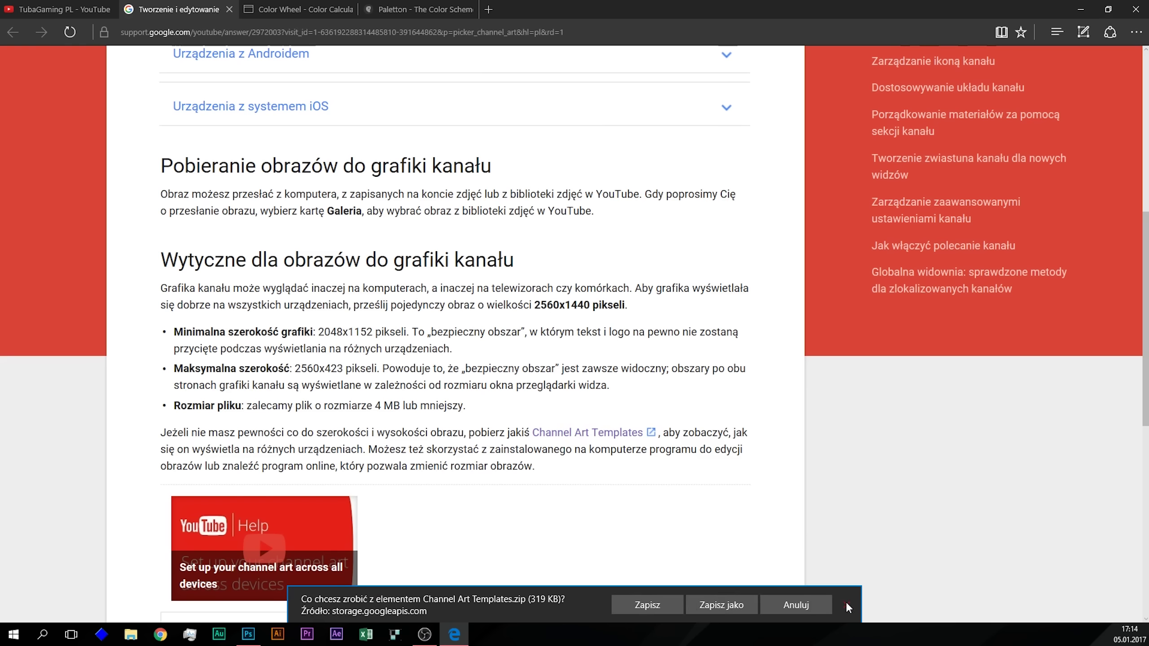
pyautogui.click(846, 603)
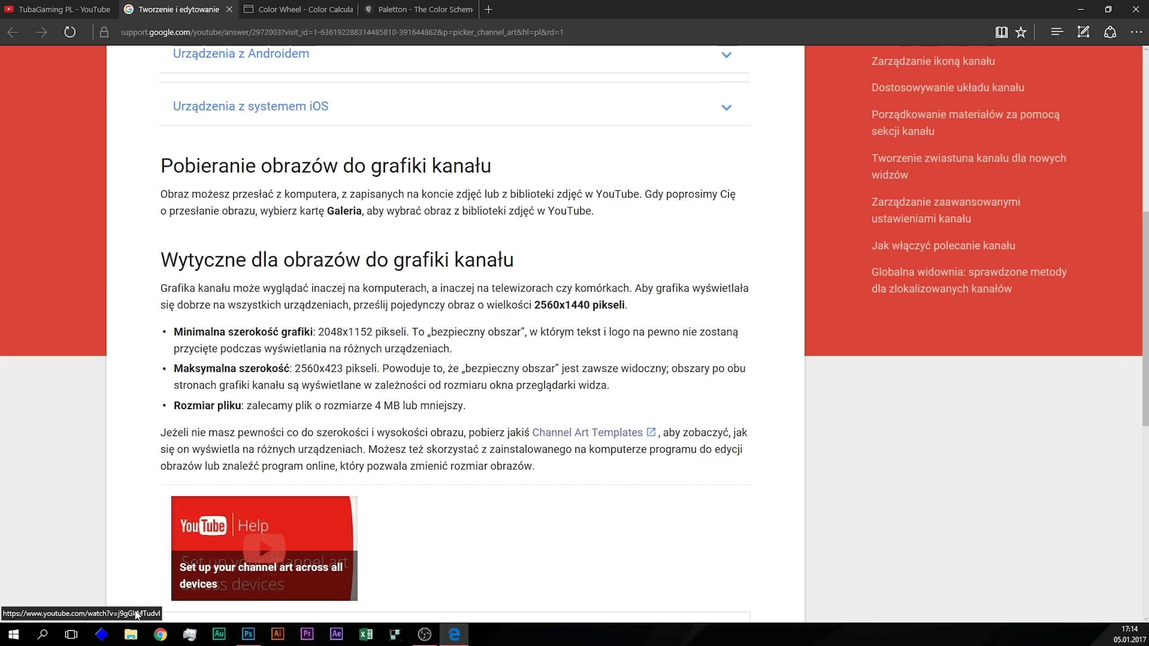
pyautogui.click(130, 635)
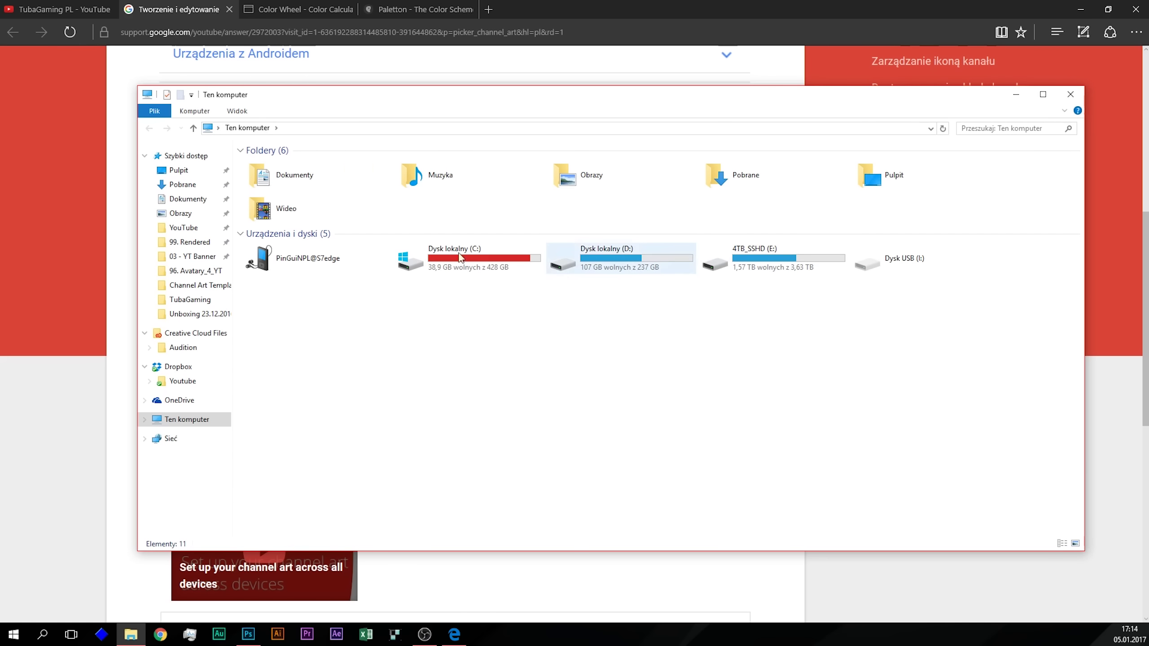
# Step: Open Channel Art Template (Photoshop).psd from 03 - YT Banner > Photoshop Projekt > Channel Art Templates
pyautogui.click(192, 256)
pyautogui.doubleClick(328, 201)
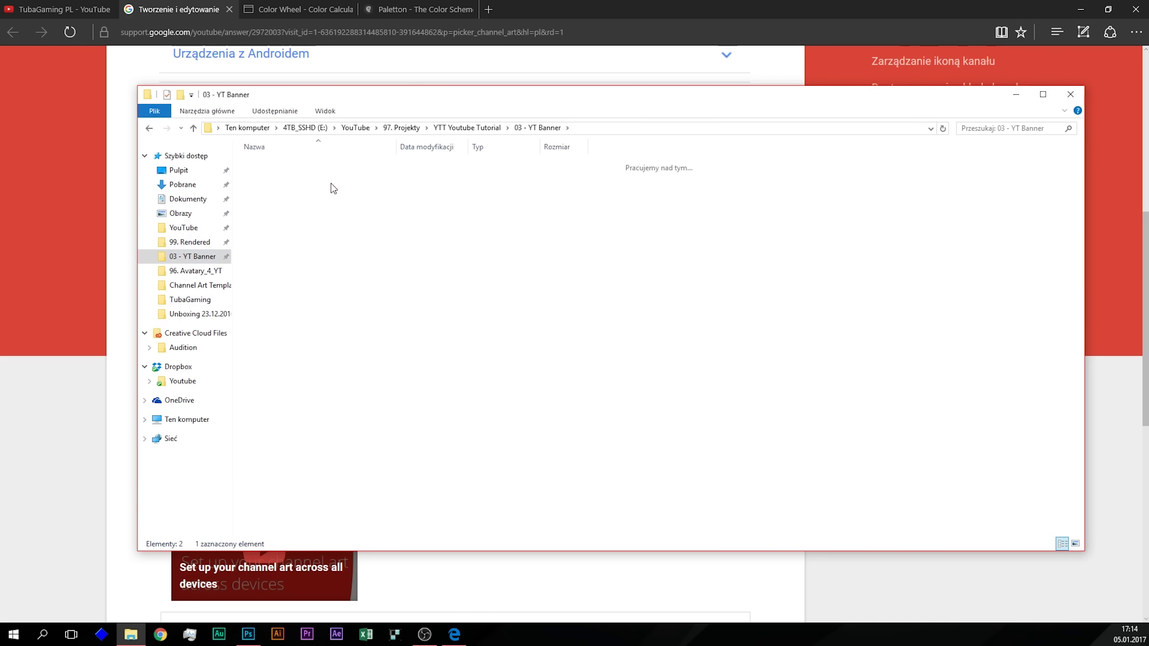
pyautogui.doubleClick(313, 167)
pyautogui.moveTo(466, 348); pyautogui.dragTo(263, 169)
pyautogui.click(476, 317)
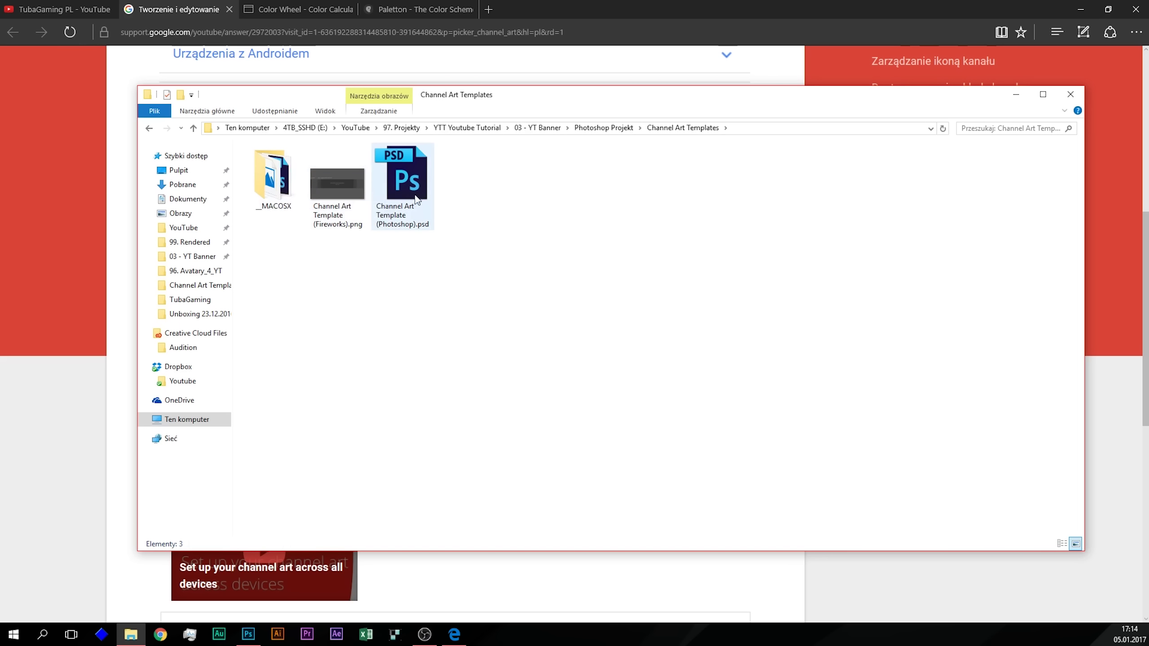
pyautogui.doubleClick(396, 178)
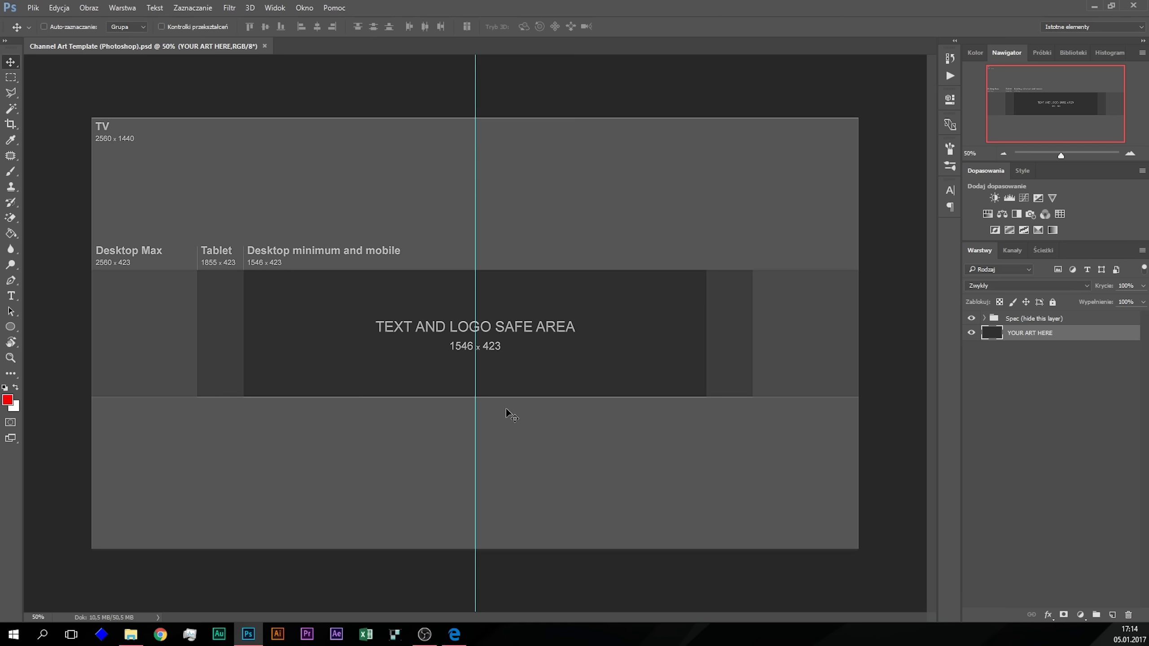
# Step: Drag the centre vertical guide off the canvas, then zoom the safe area in and back out
pyautogui.moveTo(475, 86); pyautogui.dragTo(9, 135)
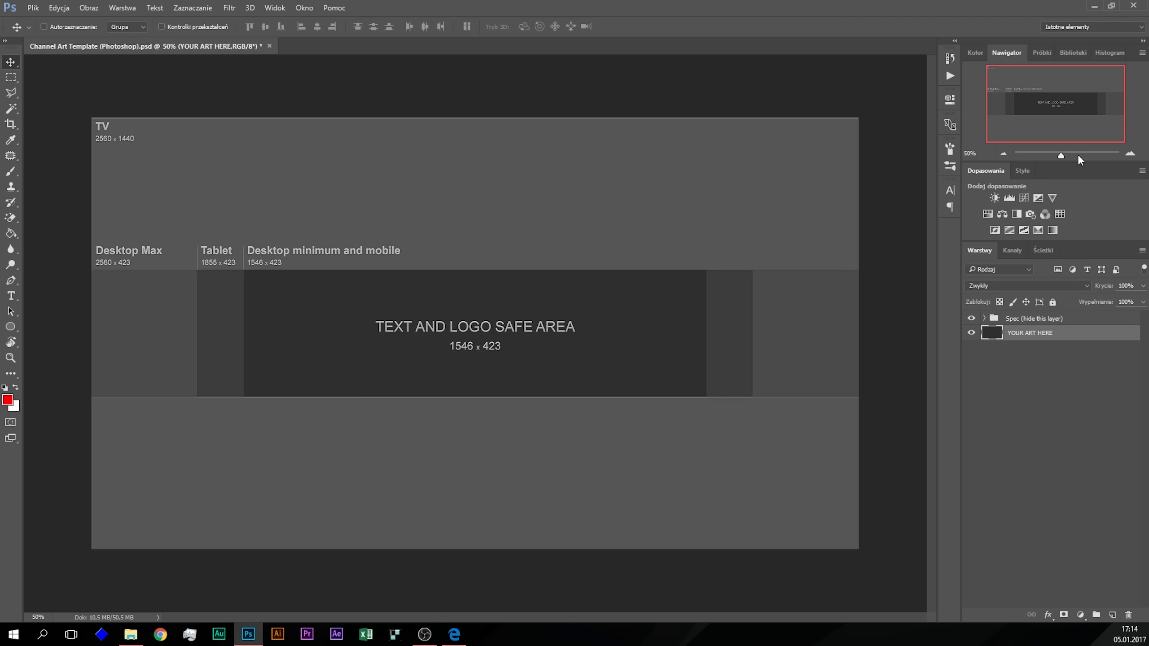
pyautogui.moveTo(1060, 155); pyautogui.dragTo(1076, 158)
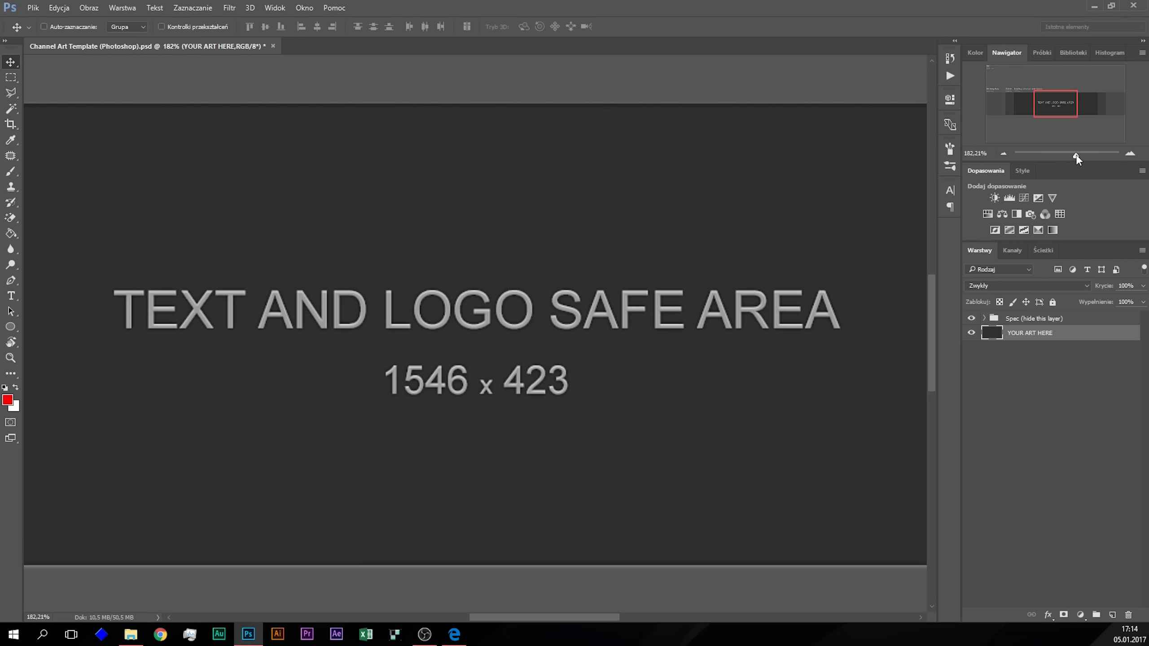
pyautogui.moveTo(1078, 155); pyautogui.dragTo(1064, 153)
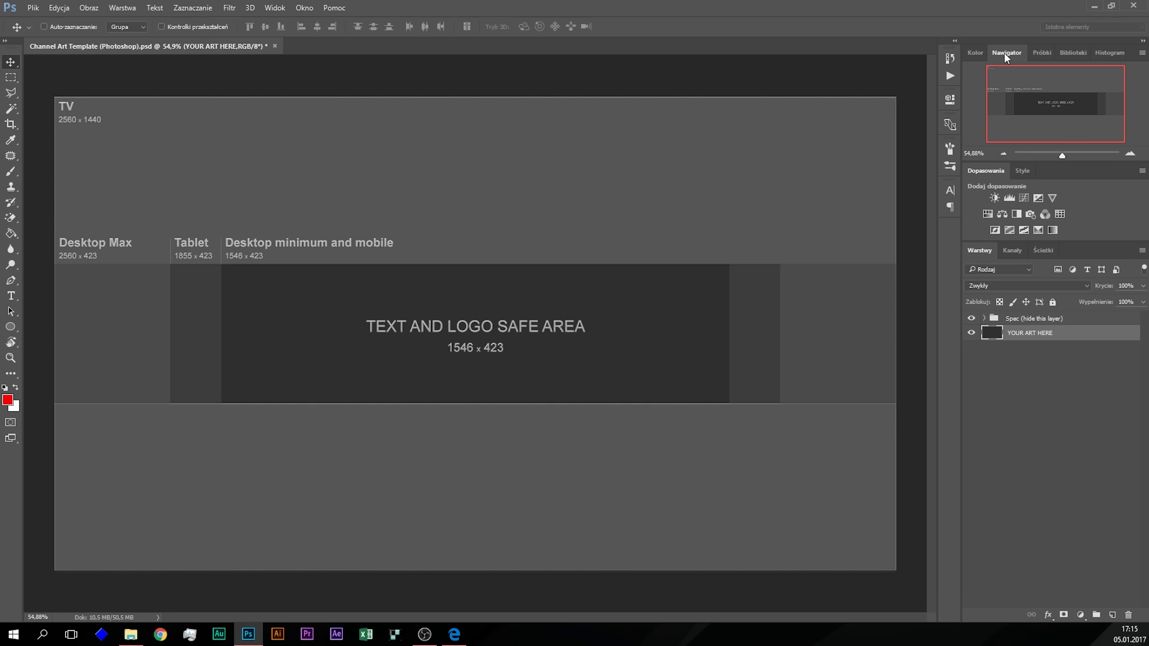
# Step: Toggle the Nawigator panel off and on, then dock its tab after Histogram
pyautogui.click(304, 8)
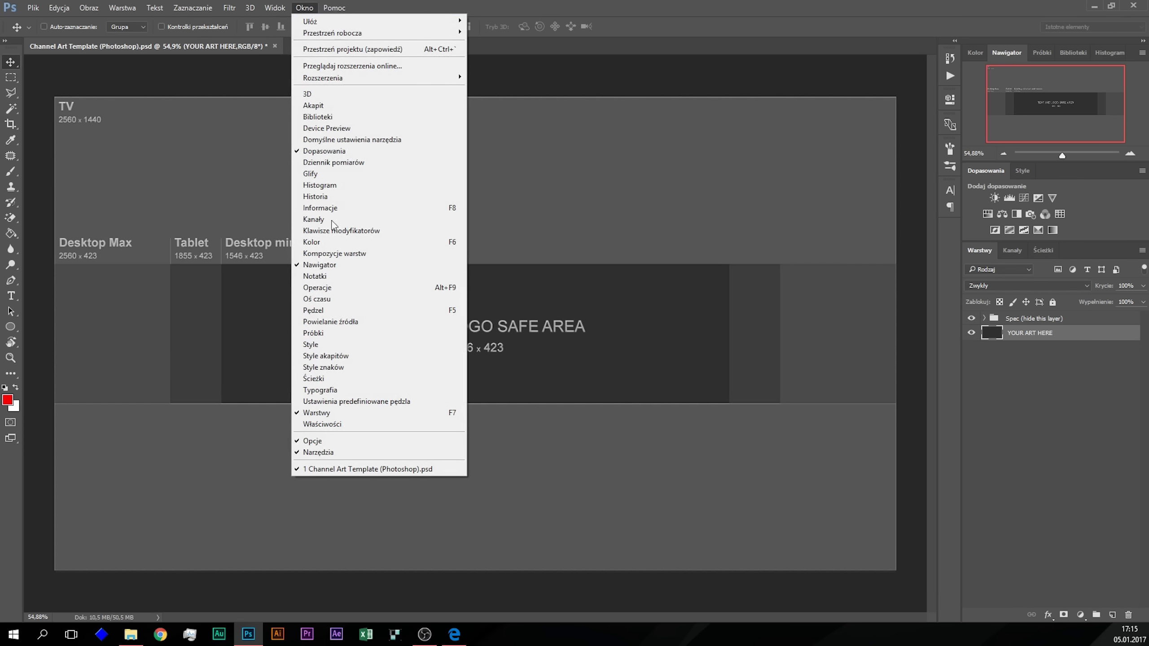
pyautogui.click(347, 264)
pyautogui.click(304, 8)
pyautogui.click(357, 266)
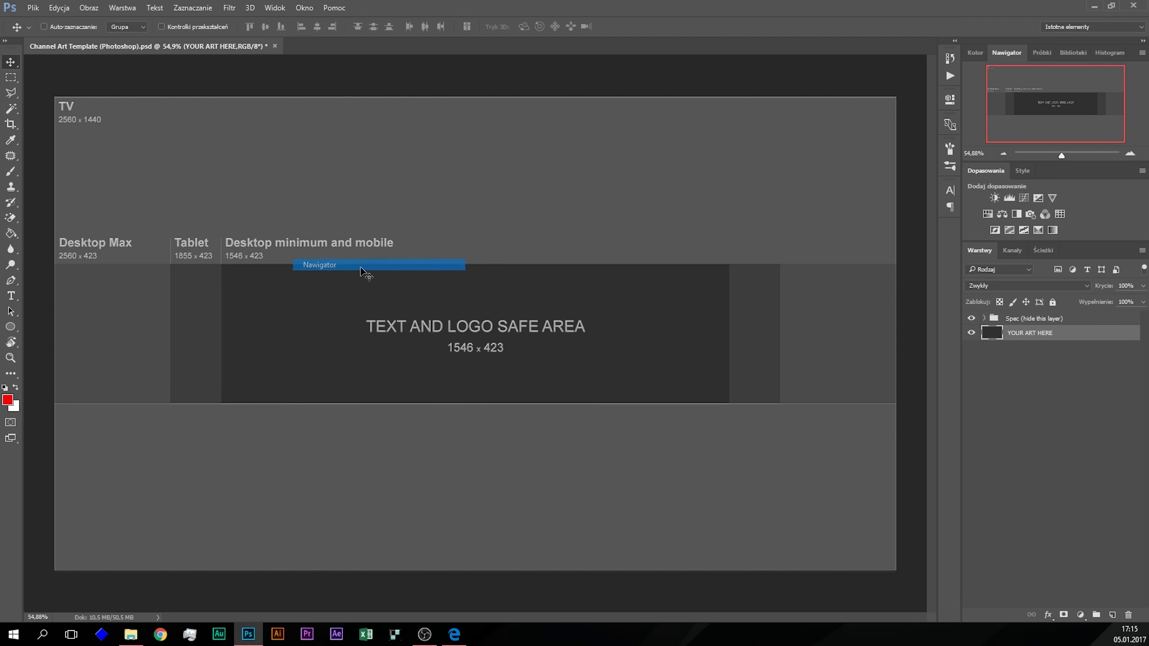
pyautogui.click(1040, 53)
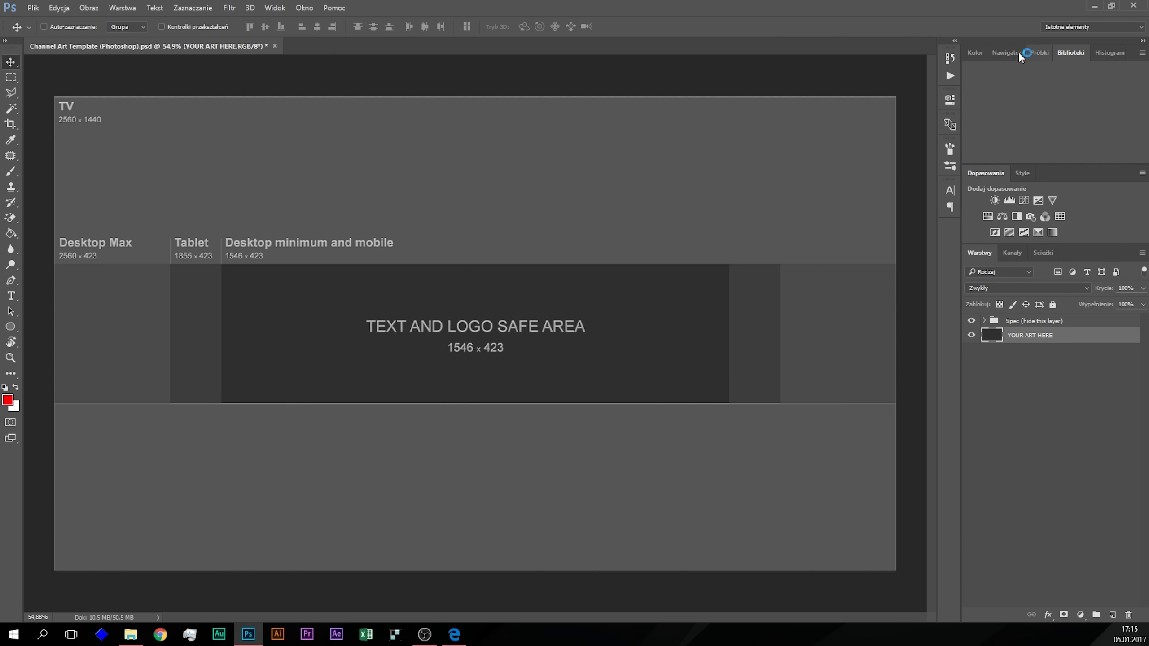
pyautogui.click(1004, 53)
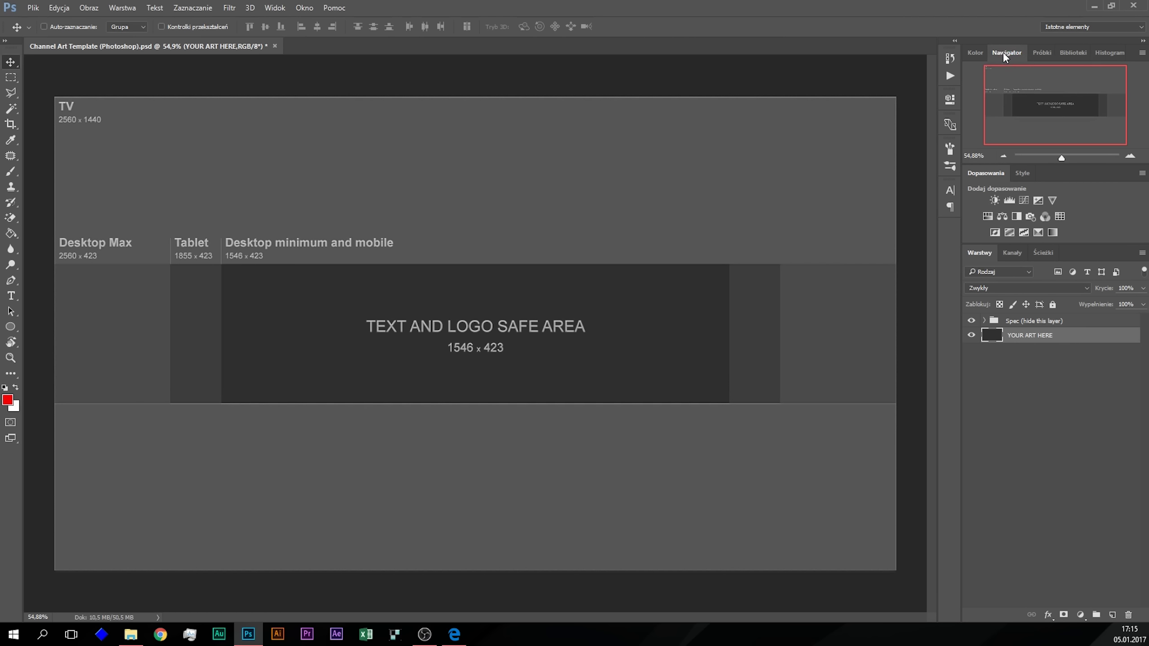
pyautogui.moveTo(1002, 54); pyautogui.dragTo(958, 86)
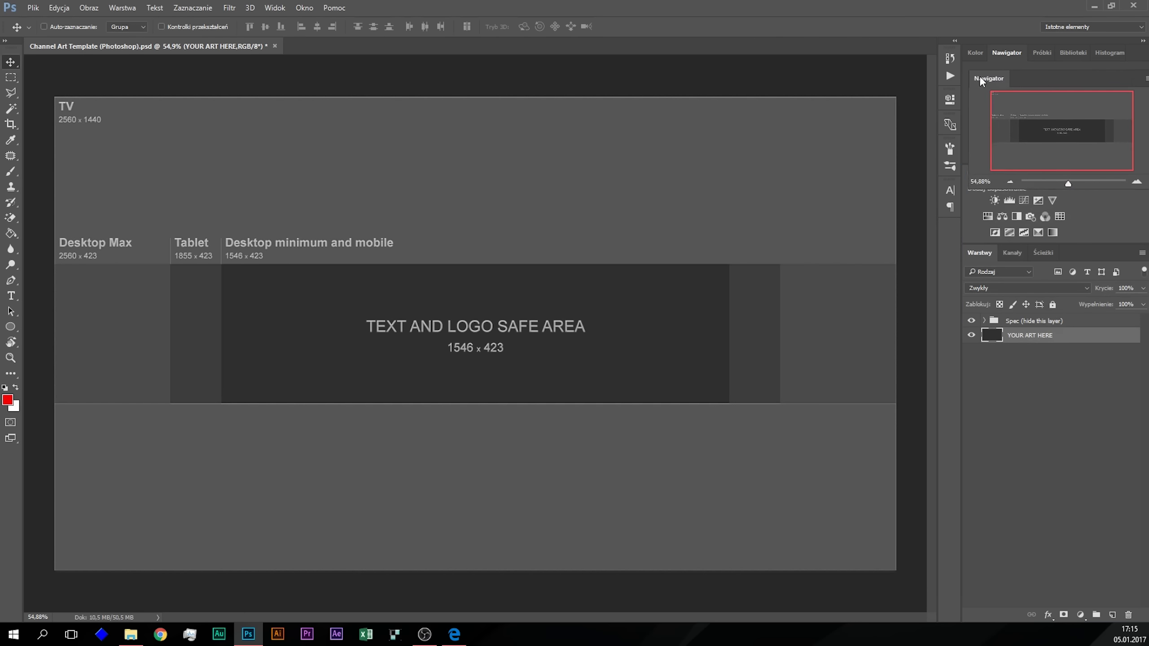
pyautogui.moveTo(957, 84); pyautogui.dragTo(1034, 118)
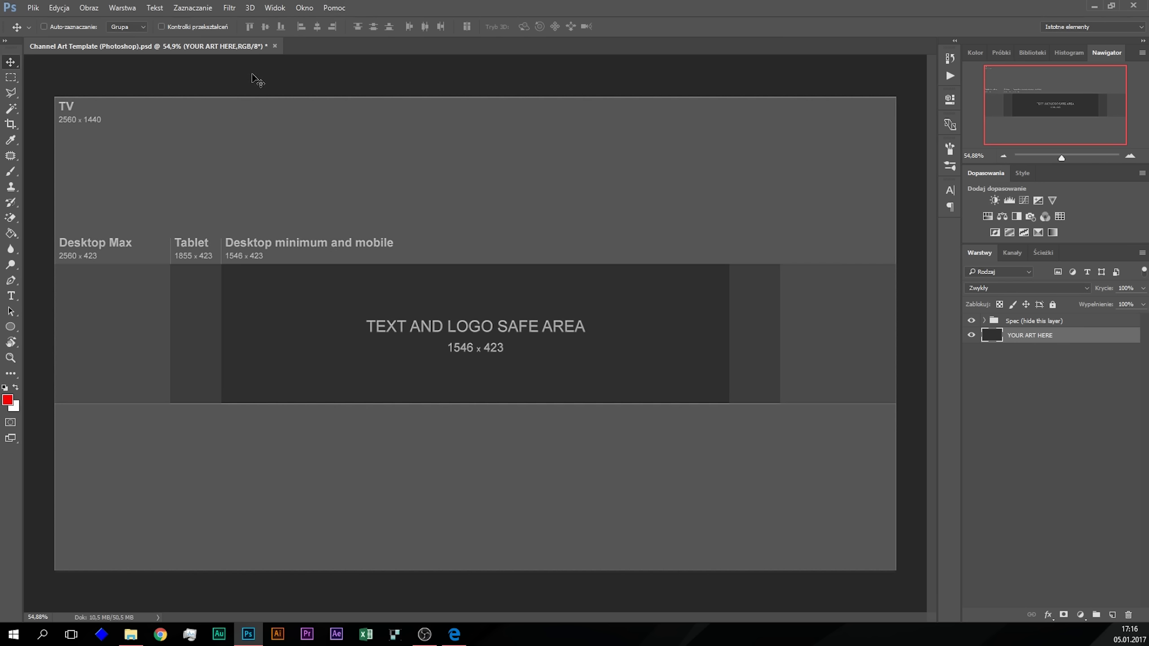
pyautogui.click(302, 10)
pyautogui.moveTo(274, 7)
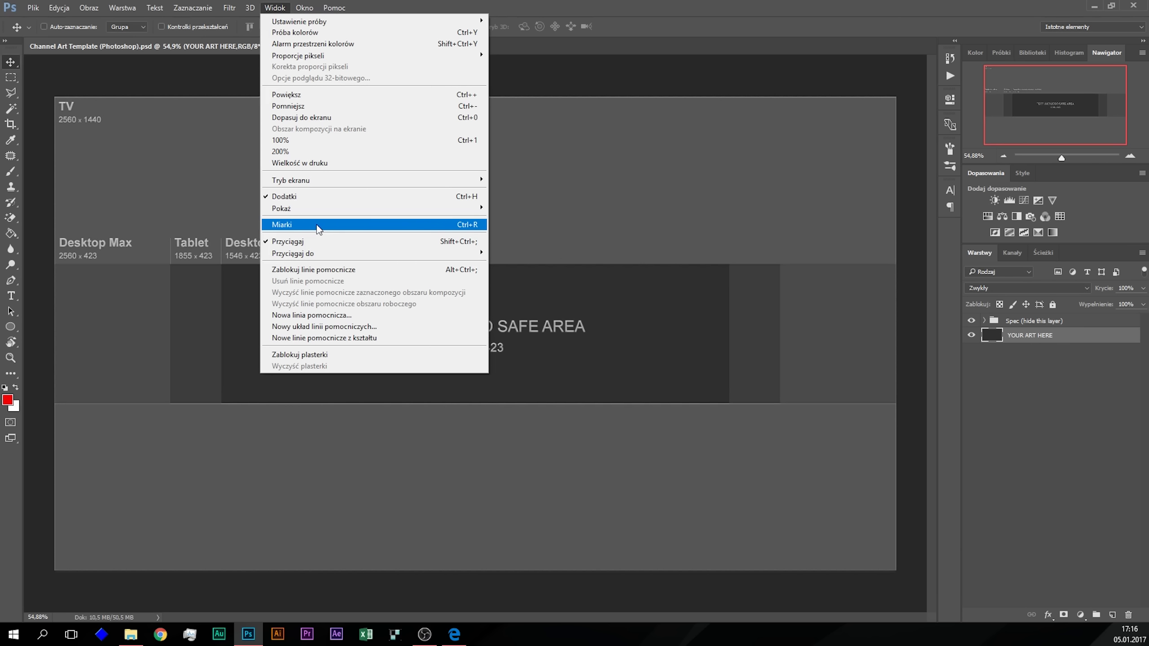
# Step: Turn on Widok > Miarki so rulers appear on the canvas edges
pyautogui.click(319, 225)
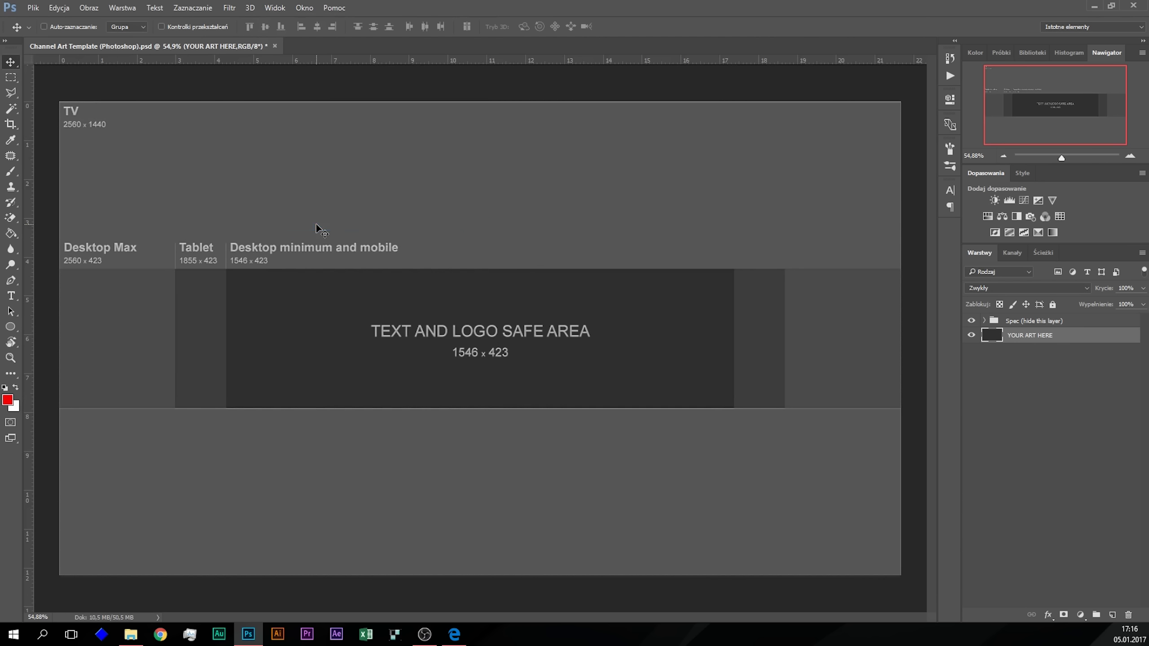
pyautogui.click(253, 8)
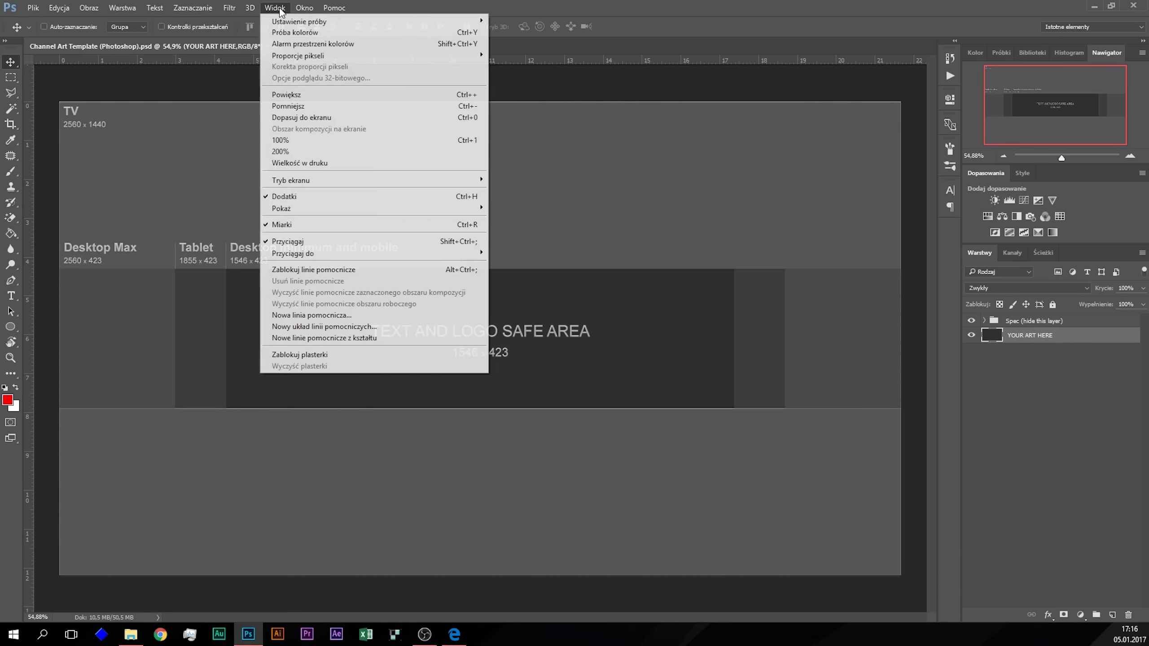
pyautogui.moveTo(274, 7)
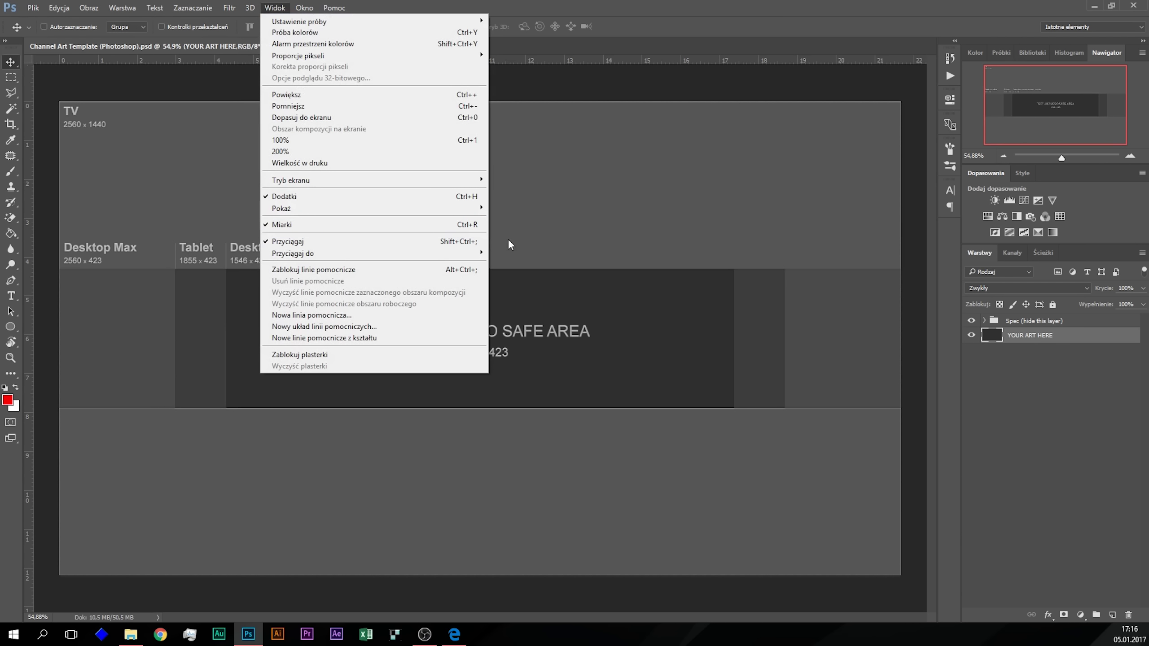
pyautogui.click(578, 46)
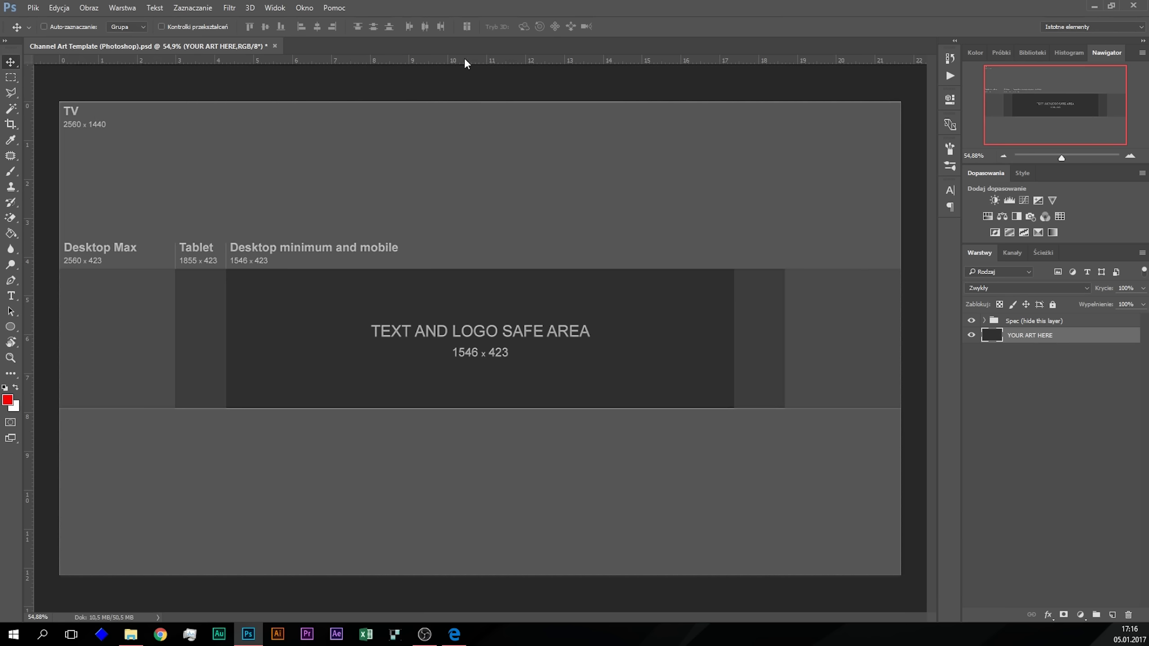
# Step: Add guides along the top, bottom, left and right edges of the 1546 x 423 safe area
pyautogui.moveTo(465, 60)
pyautogui.mouseDown()
pyautogui.moveTo(480, 260)
pyautogui.moveTo(495, 270)
pyautogui.mouseUp()
pyautogui.moveTo(496, 60); pyautogui.dragTo(474, 409)
pyautogui.moveTo(29, 308); pyautogui.dragTo(227, 329)
pyautogui.moveTo(31, 308); pyautogui.dragTo(734, 359)
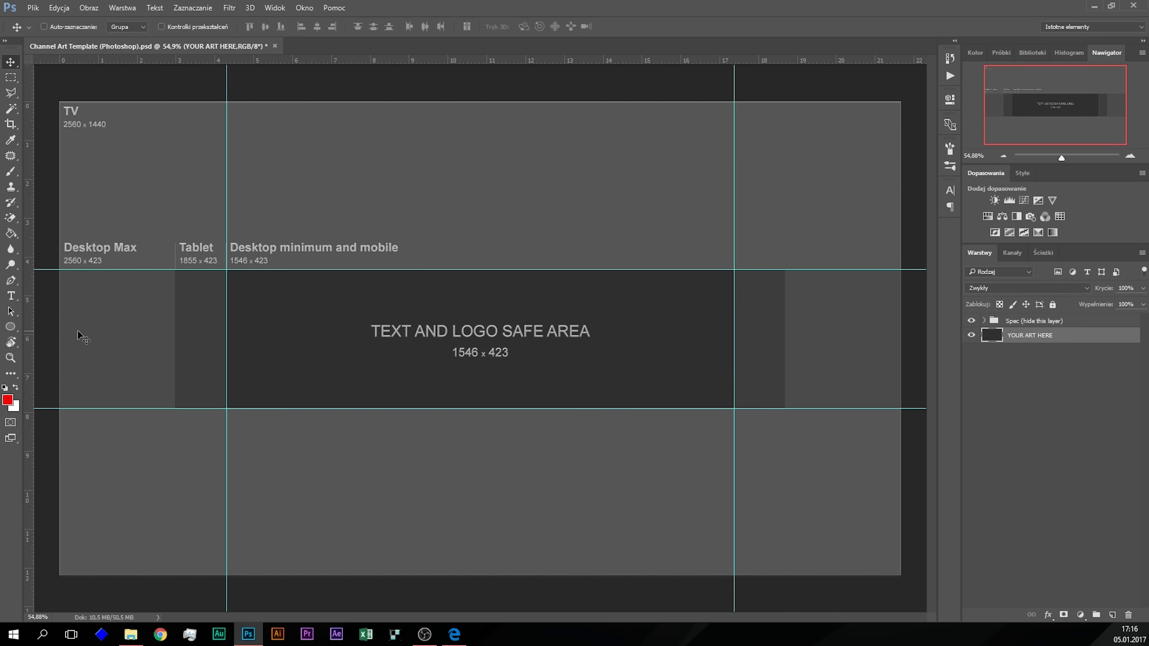
# Step: Add vertical guides at the left and right Tablet boundaries
pyautogui.moveTo(29, 335); pyautogui.dragTo(176, 346)
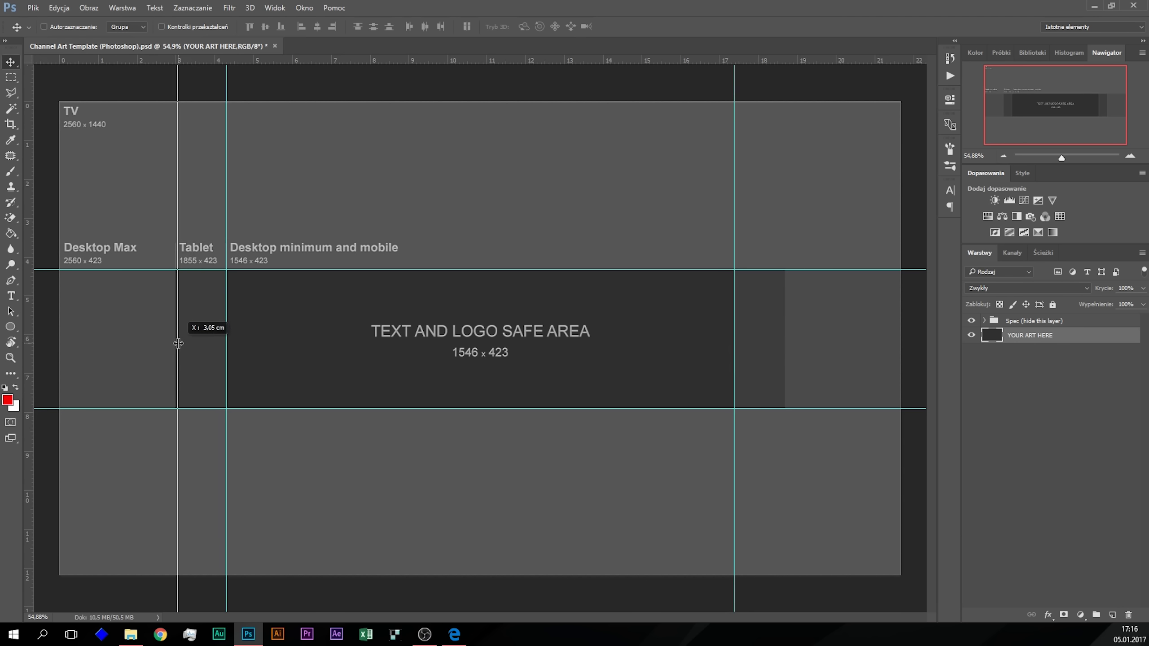
pyautogui.moveTo(28, 332); pyautogui.dragTo(787, 350)
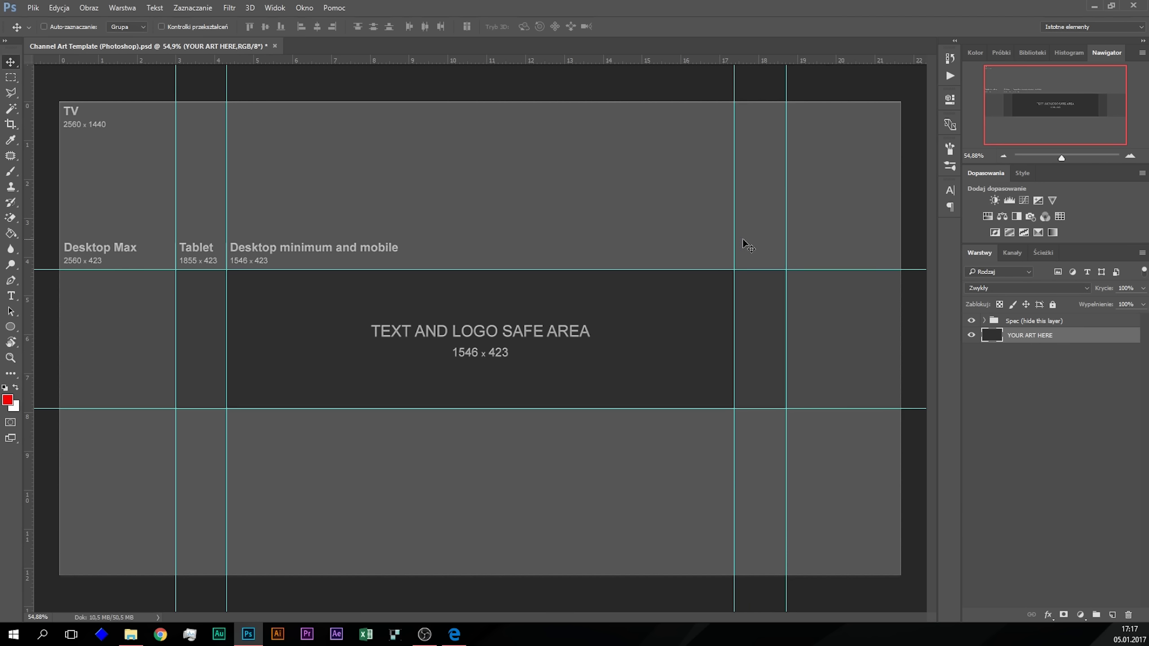
pyautogui.click(1003, 155)
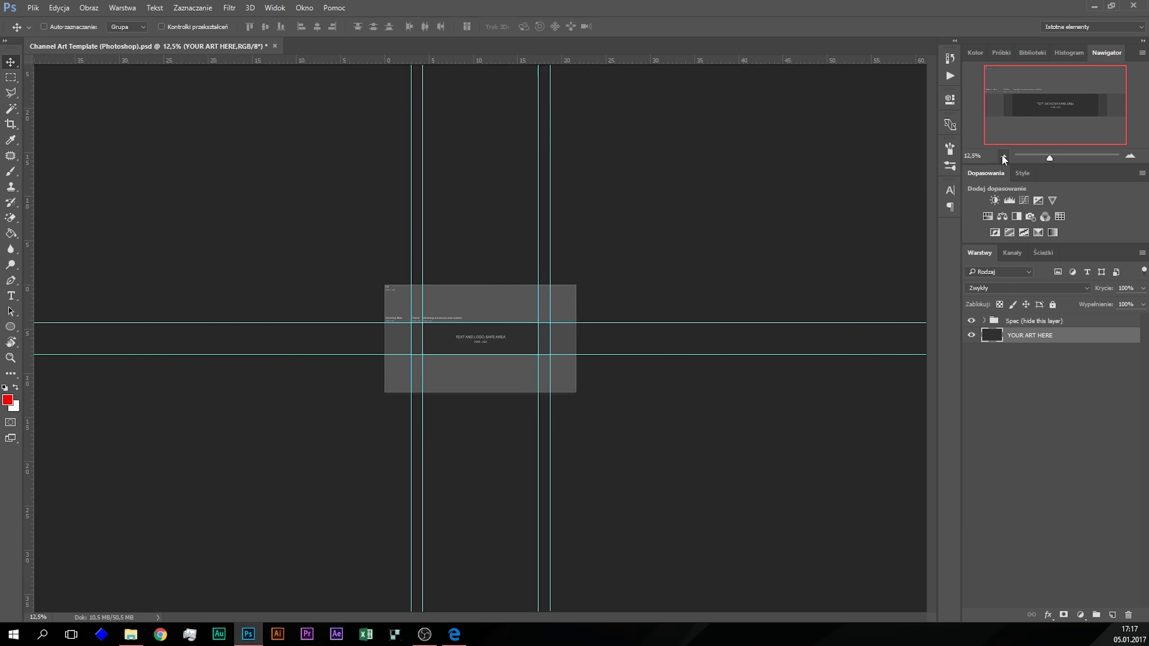
pyautogui.click(1130, 155)
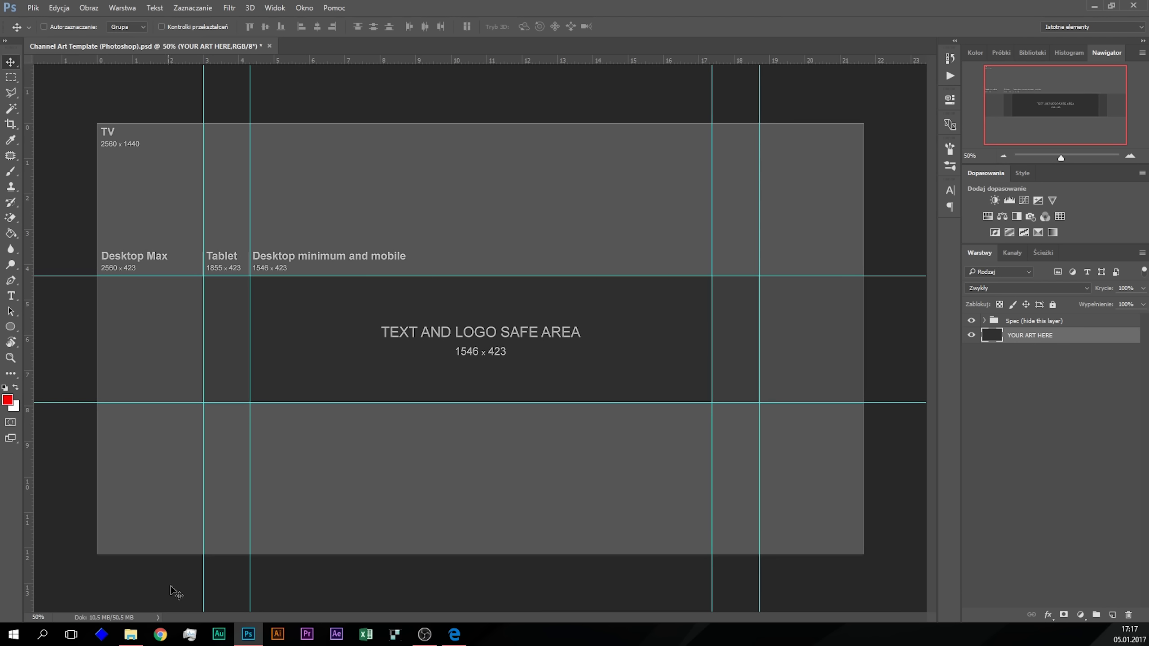
pyautogui.click(454, 635)
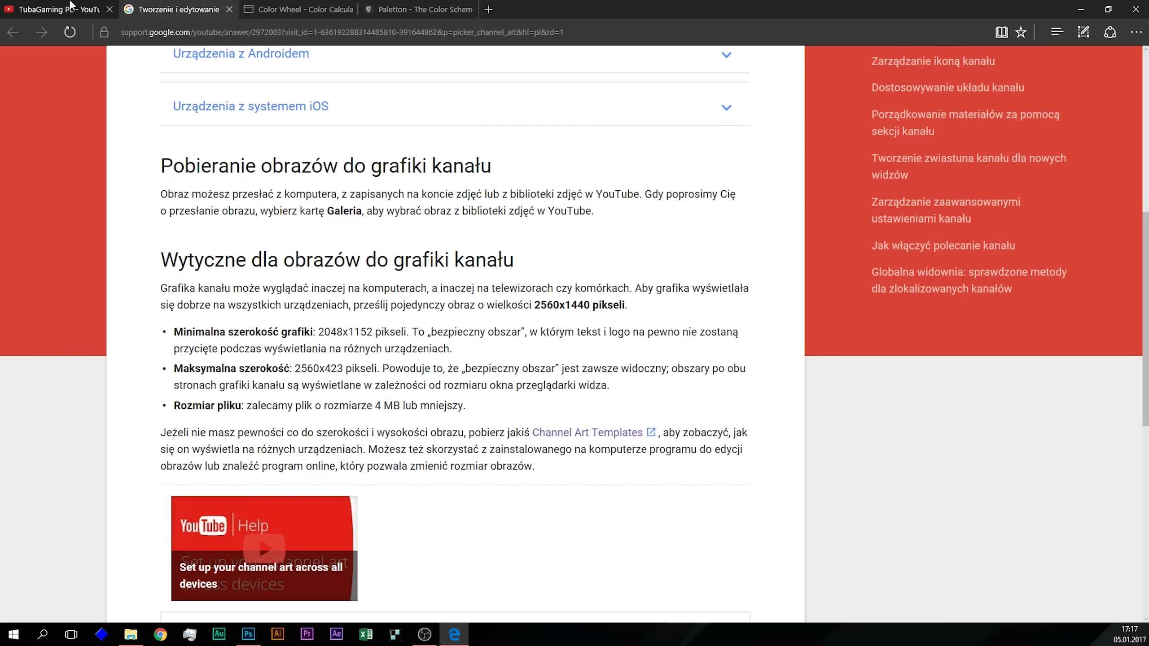
# Step: Close the channel art dialog and scroll the YouTube channel page with its empty banner
pyautogui.click(64, 9)
pyautogui.click(970, 113)
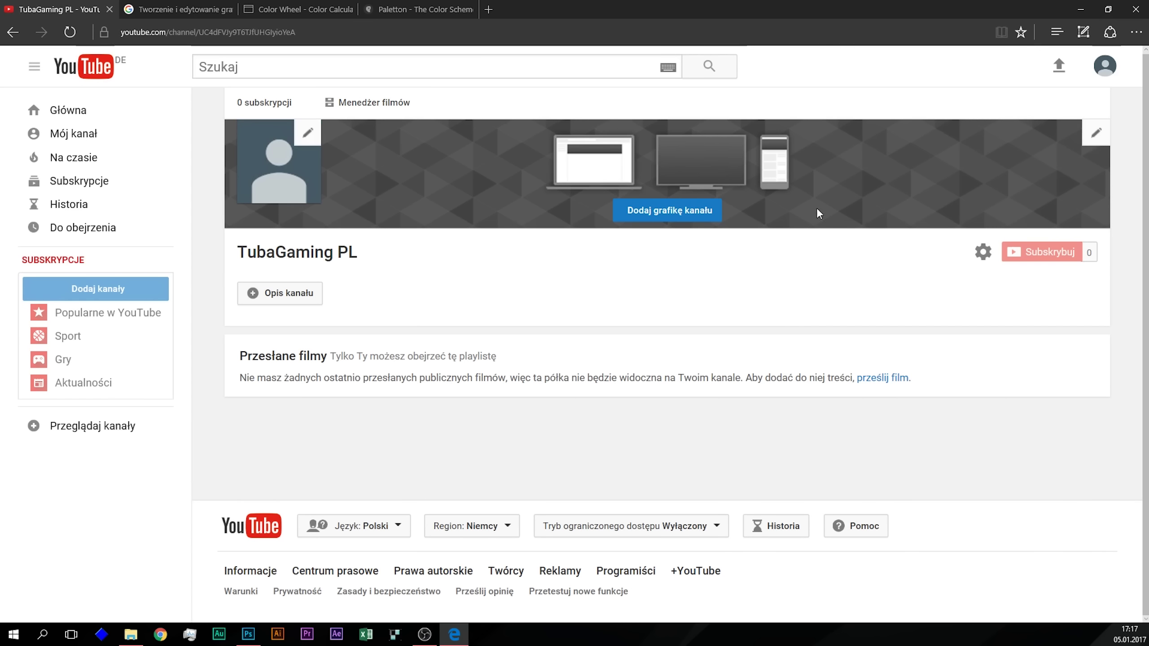
pyautogui.scroll(2, 571, 253)
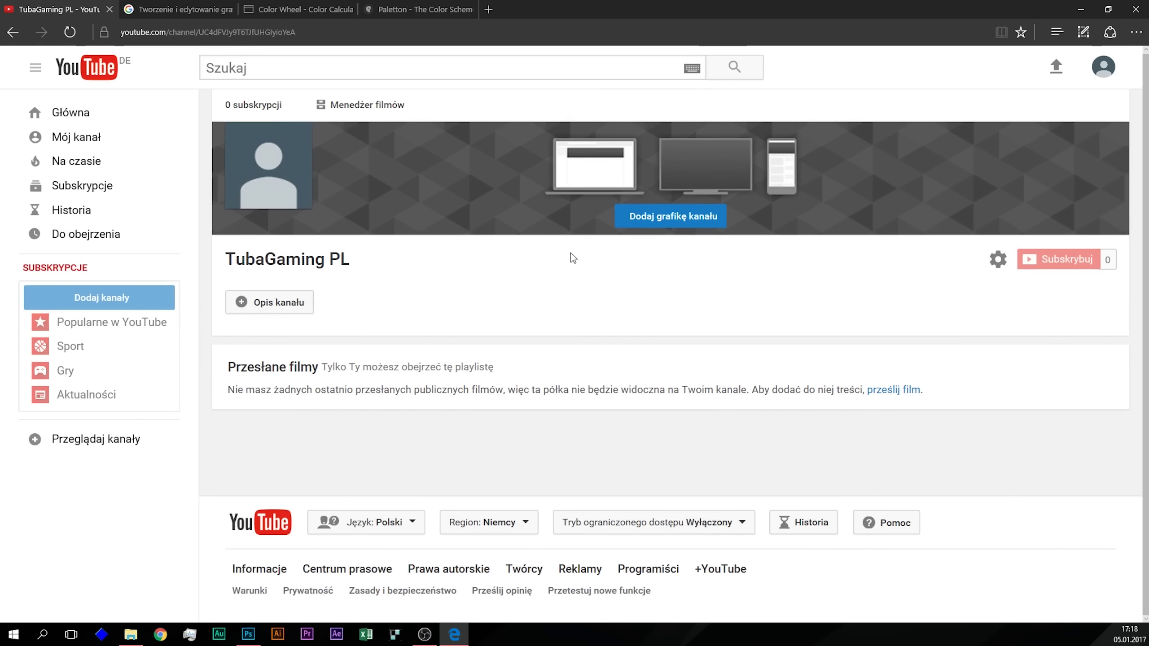
pyautogui.scroll(-1, 522, 275)
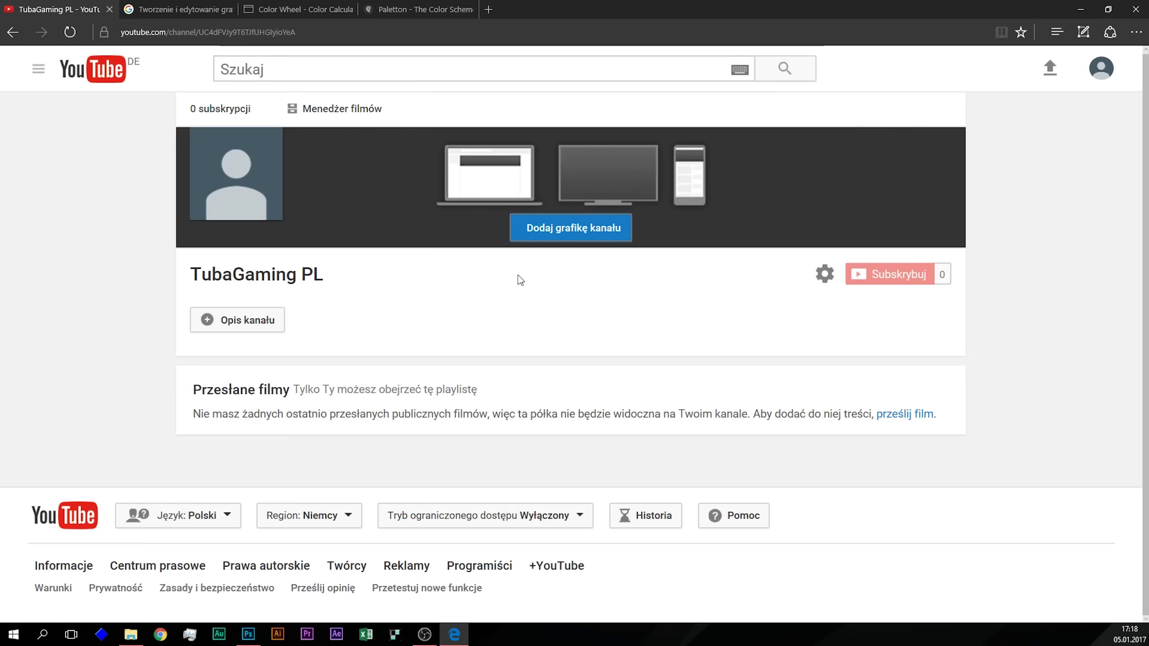
pyautogui.scroll(-1, 520, 275)
pyautogui.scroll(-1, 516, 277)
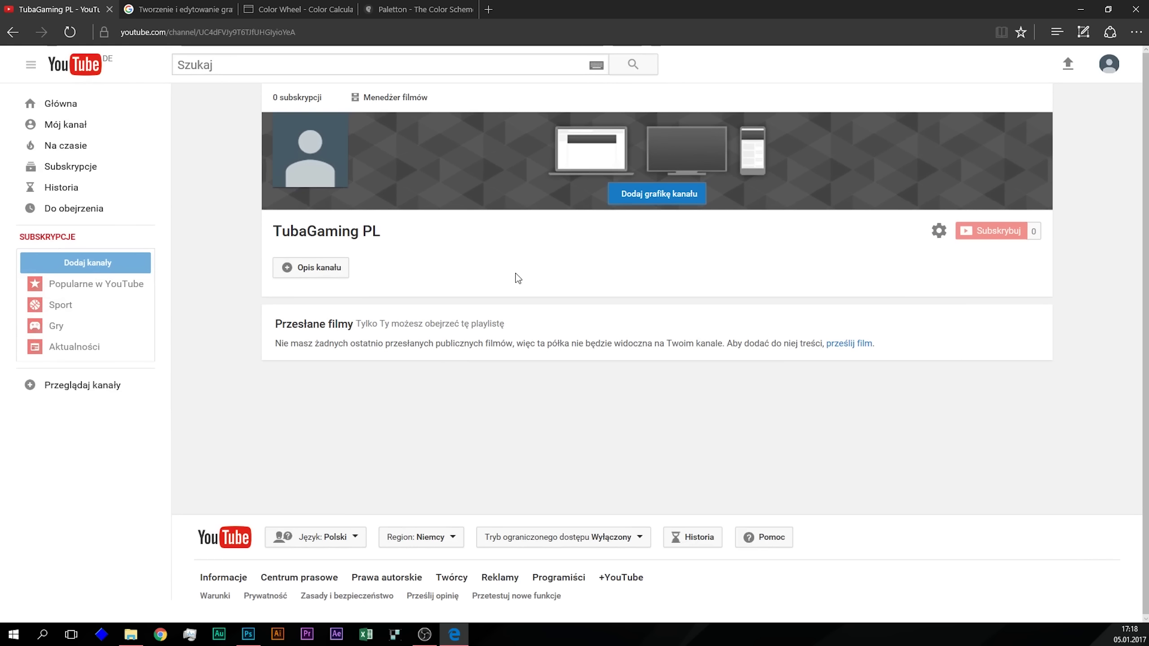
pyautogui.scroll(-1, 515, 277)
pyautogui.scroll(1, 512, 277)
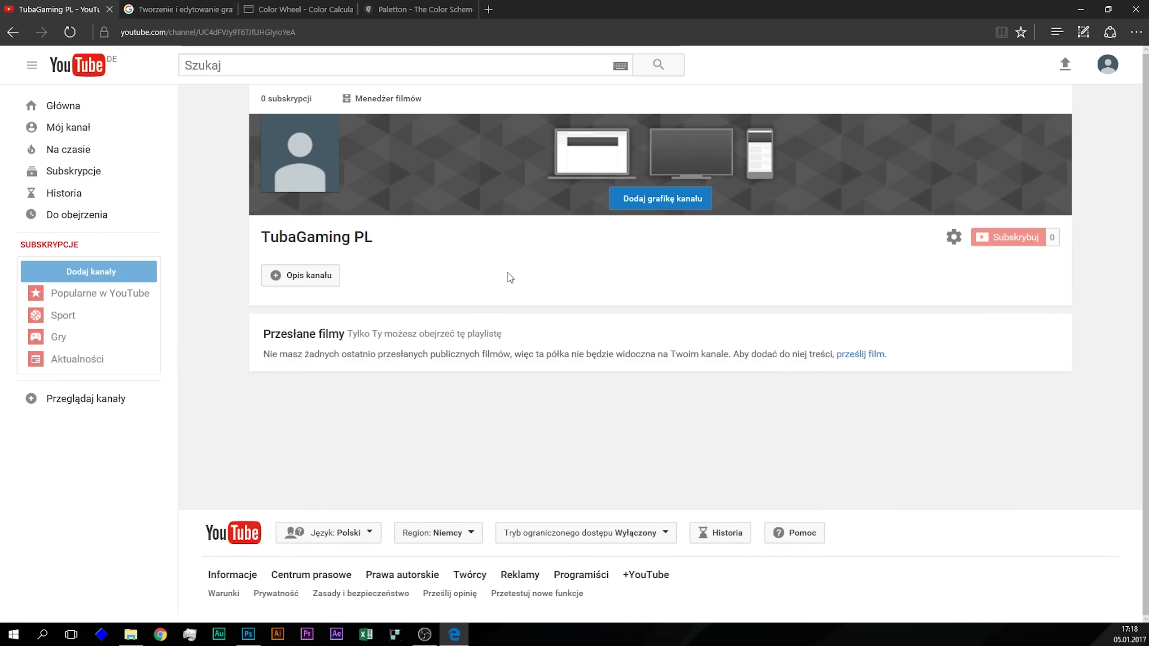
pyautogui.scroll(1, 508, 274)
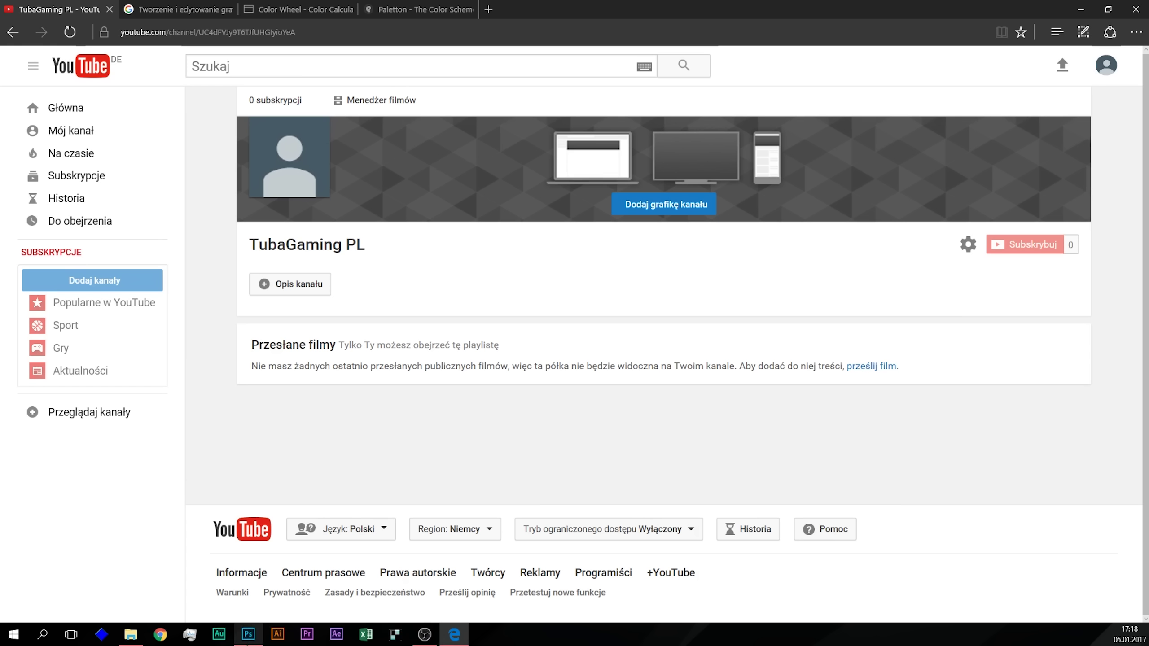
# Step: Close the channel art help tab in the browser
pyautogui.click(246, 635)
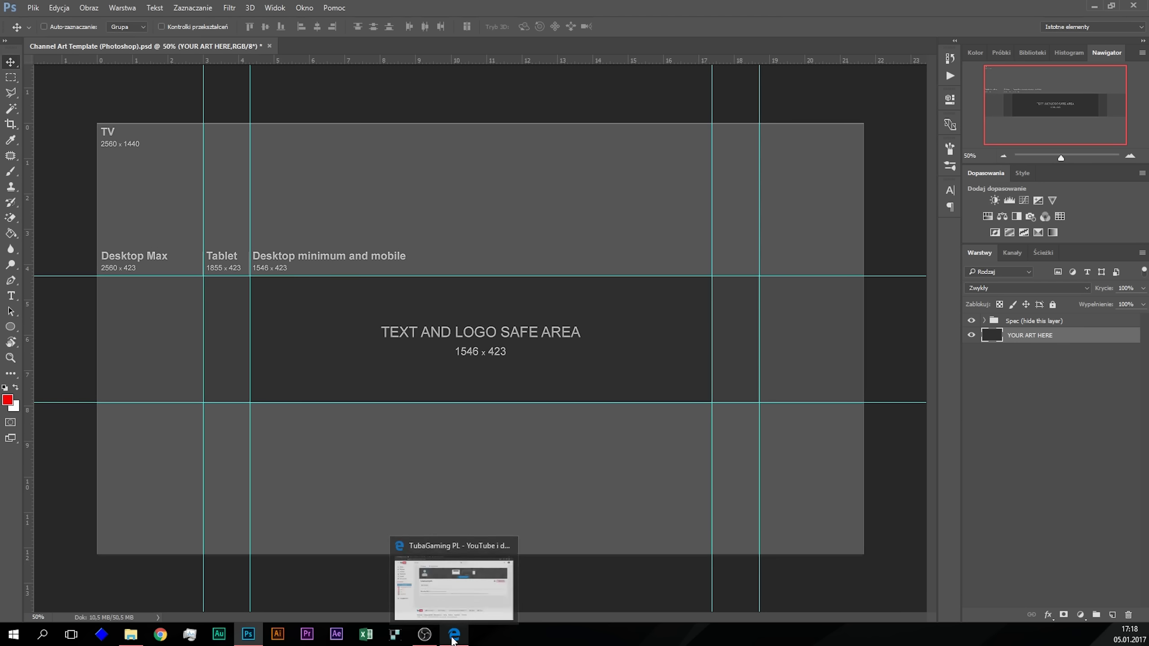
pyautogui.moveTo(454, 635)
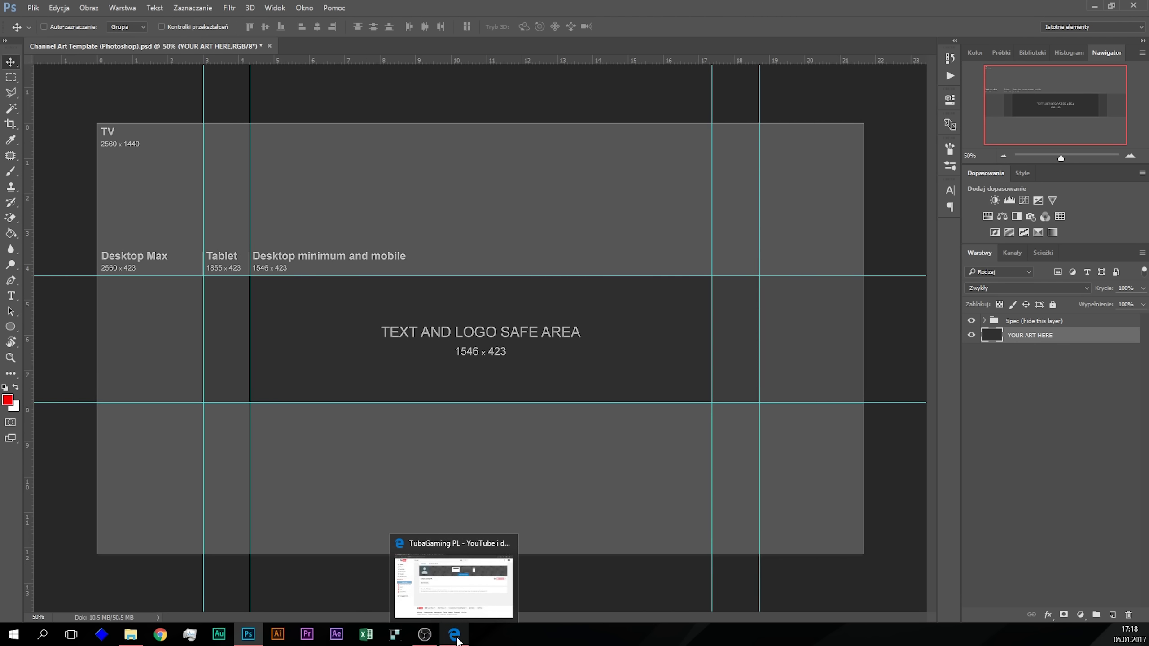
pyautogui.click(454, 635)
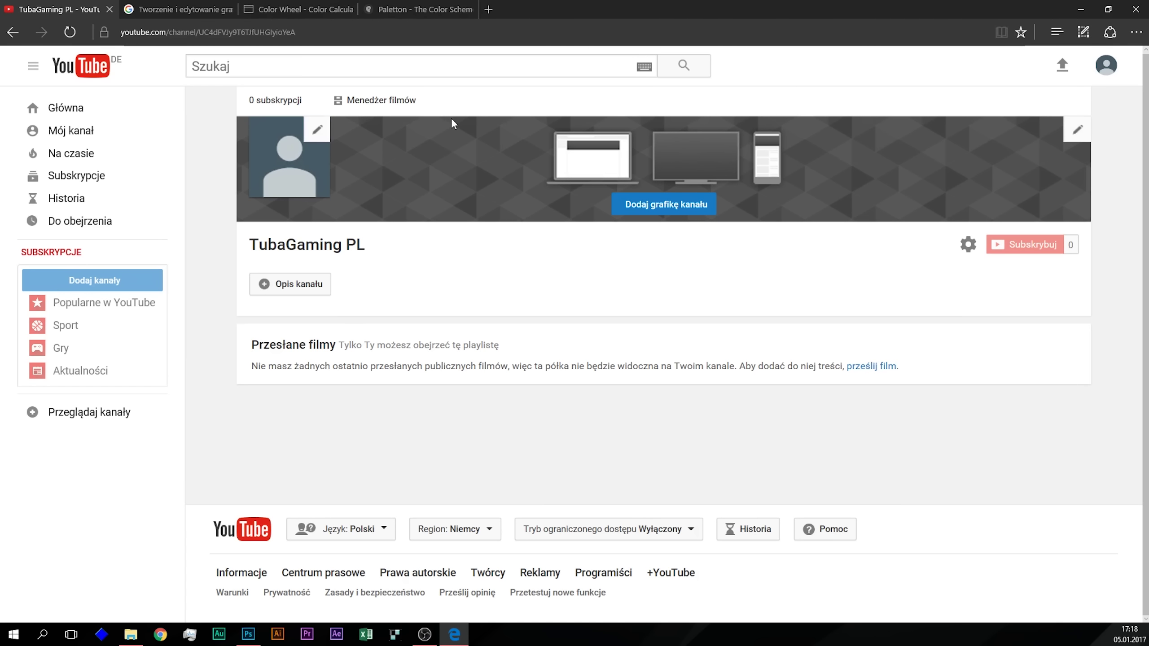
pyautogui.click(229, 10)
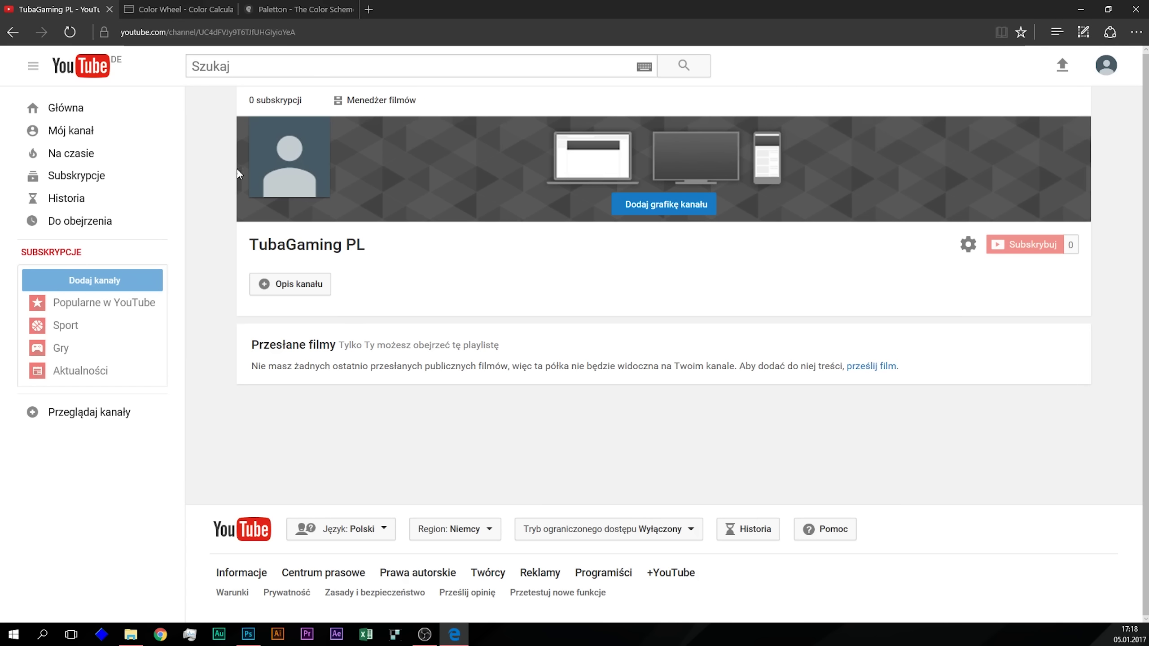
pyautogui.click(368, 9)
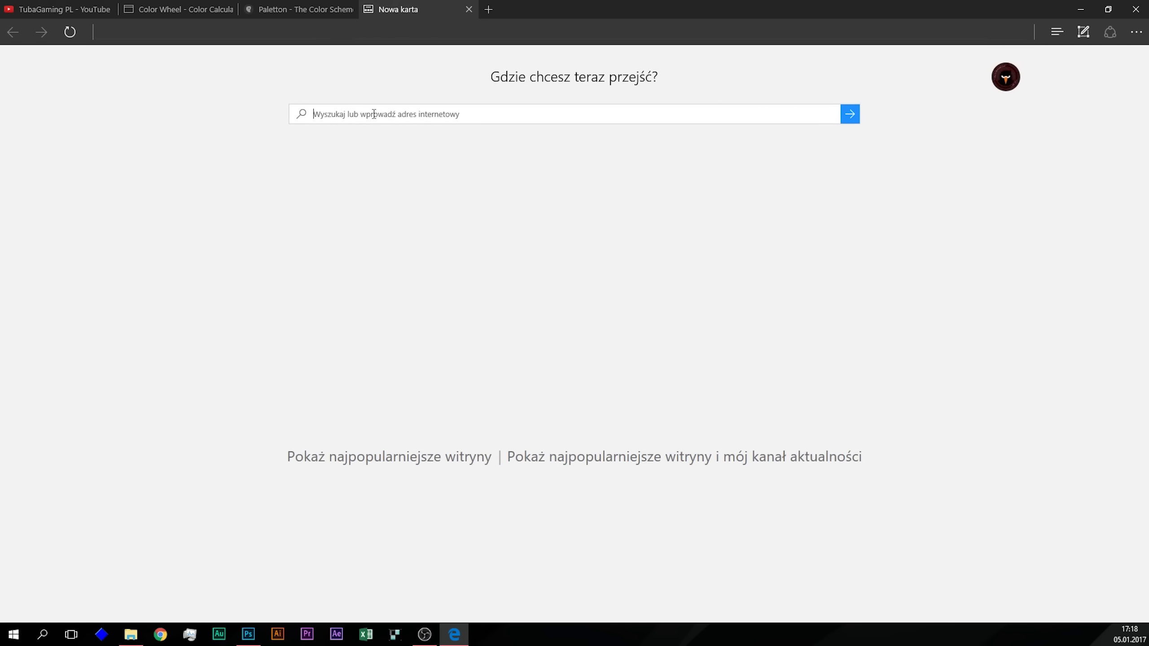
# Step: Search 'google', open the Google homepage and dismiss the Chrome promotion popup
pyautogui.write('google')
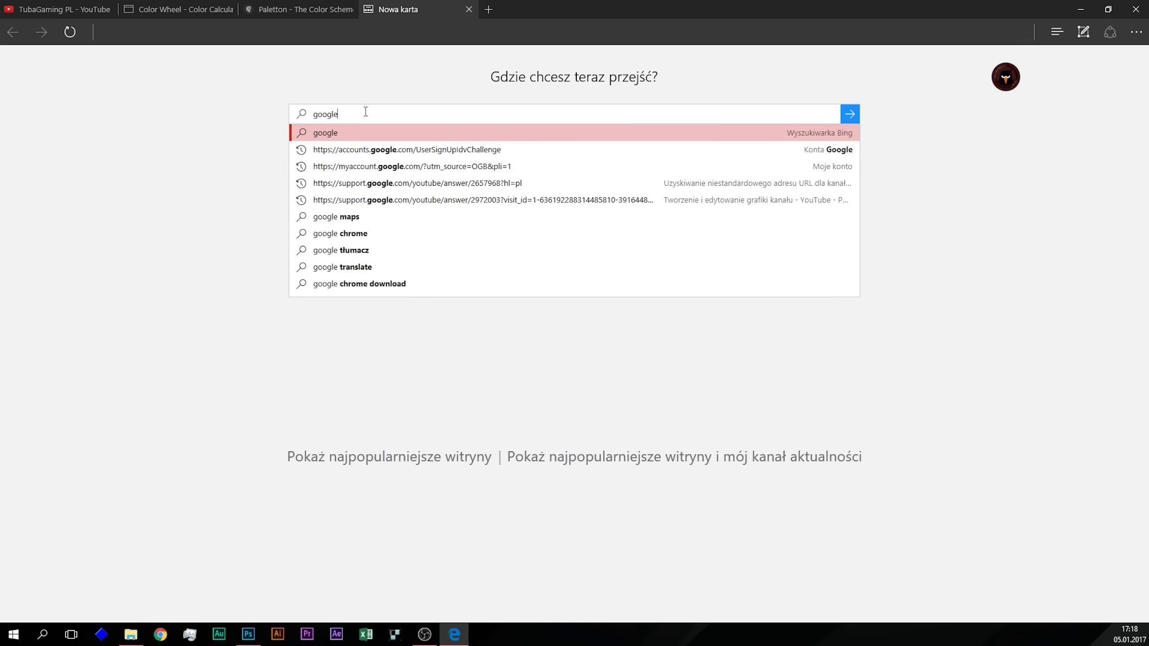
pyautogui.press('Return')
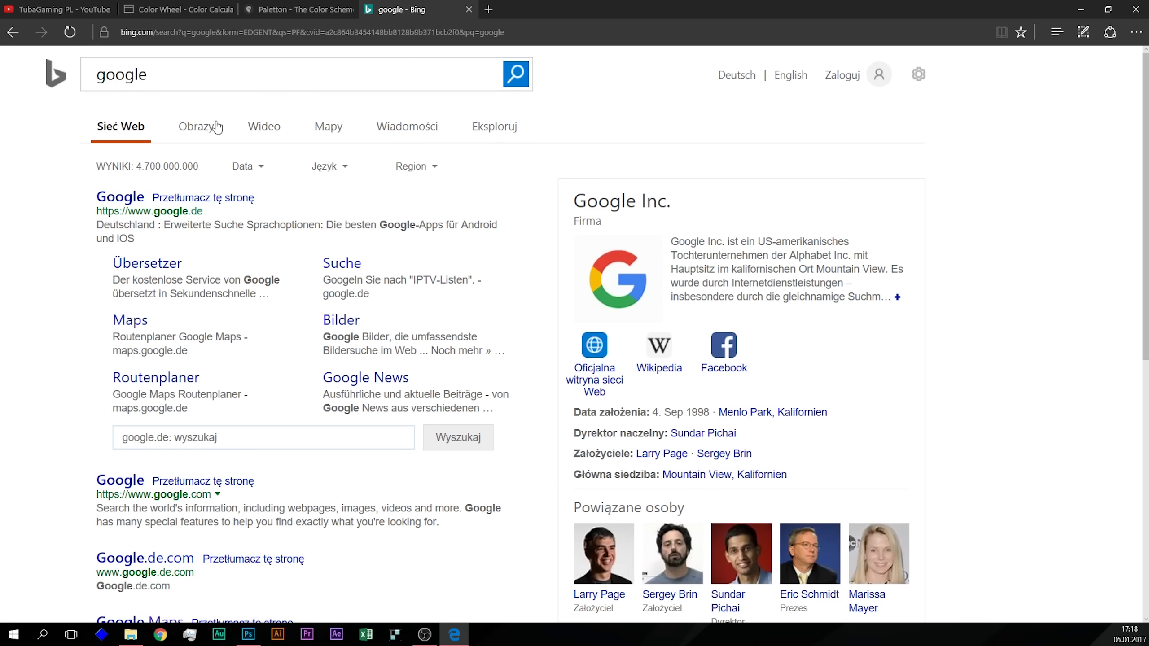
pyautogui.click(135, 198)
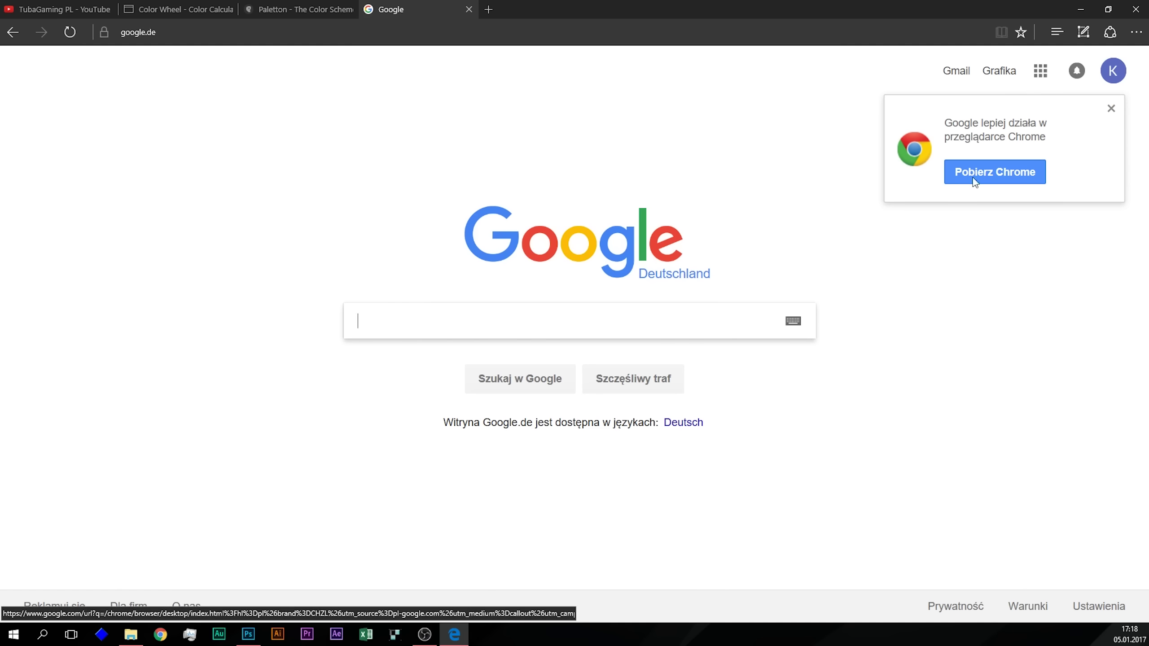
pyautogui.click(1111, 109)
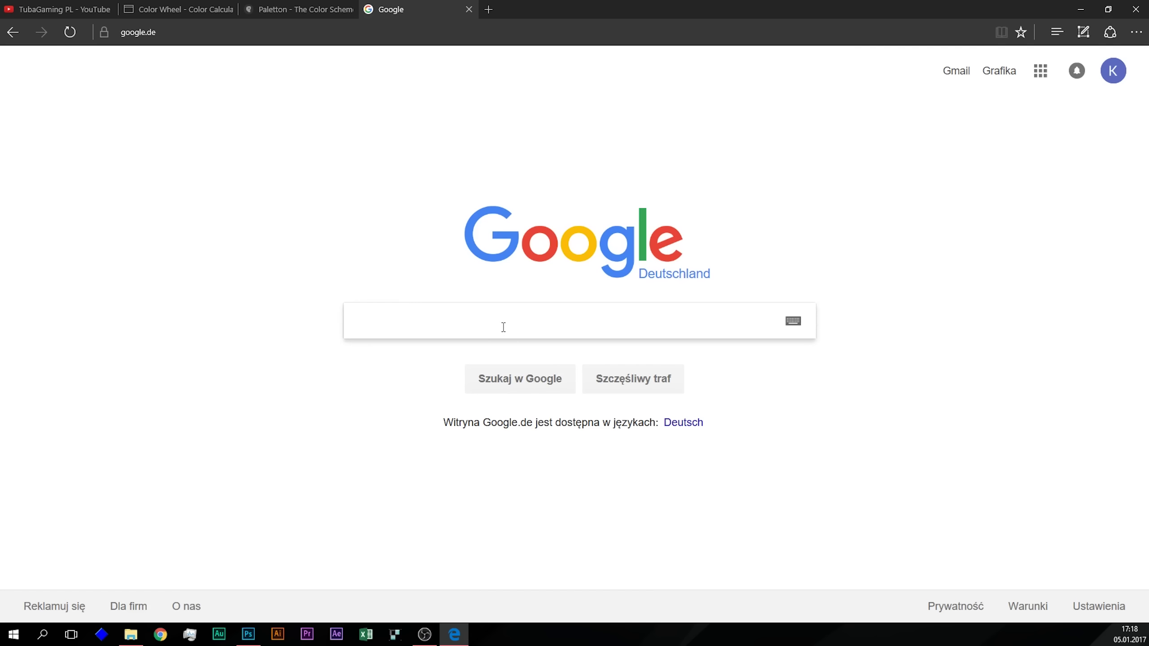
# Step: Search Google for 'call of duty' and switch to image results
pyautogui.write('call of dutz')
pyautogui.press('BackSpace')
pyautogui.write('y')
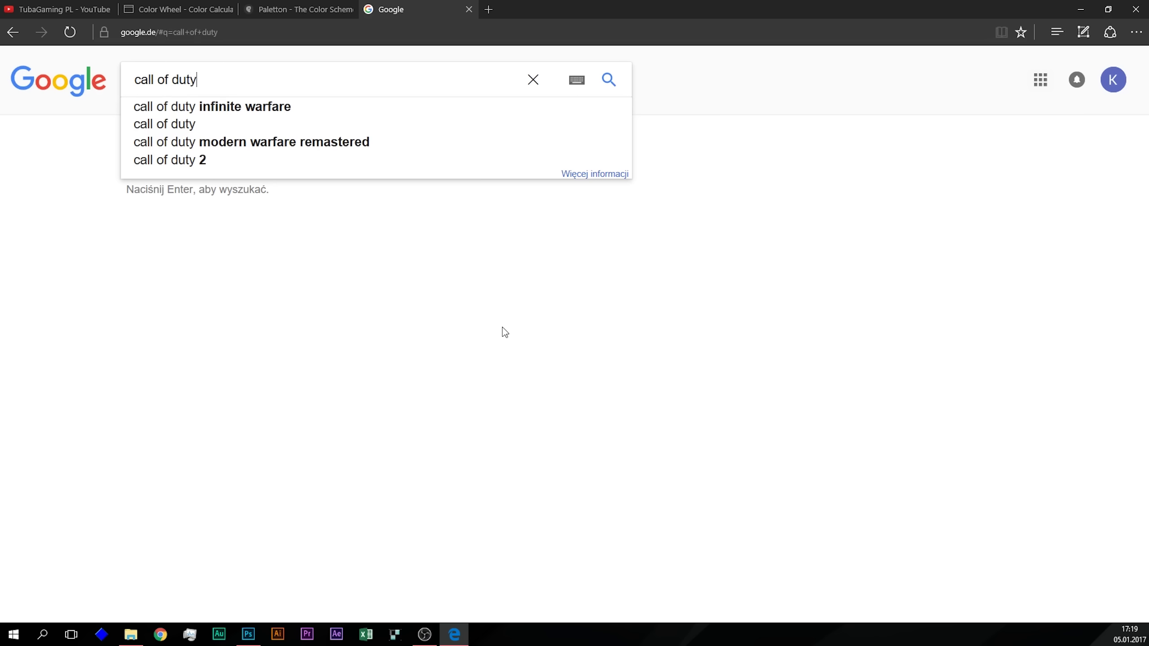
pyautogui.press('Return')
pyautogui.click(229, 135)
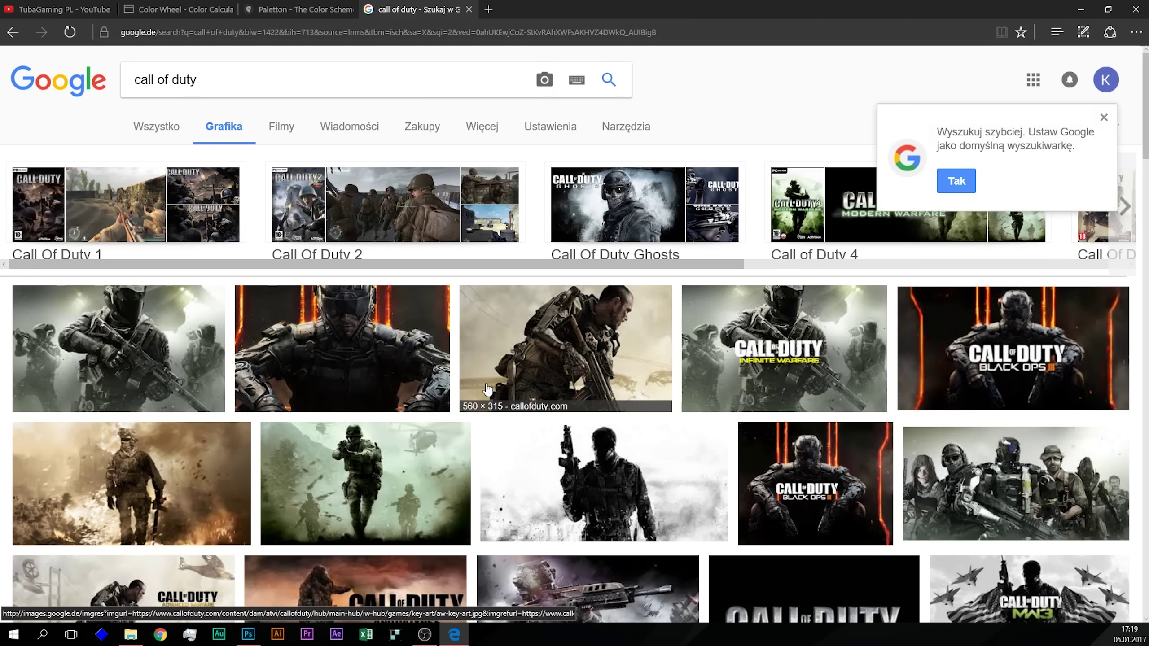
# Step: Scroll the call of duty image results down to page 3, then jump back to the top
pyautogui.scroll(-5, 487, 389)
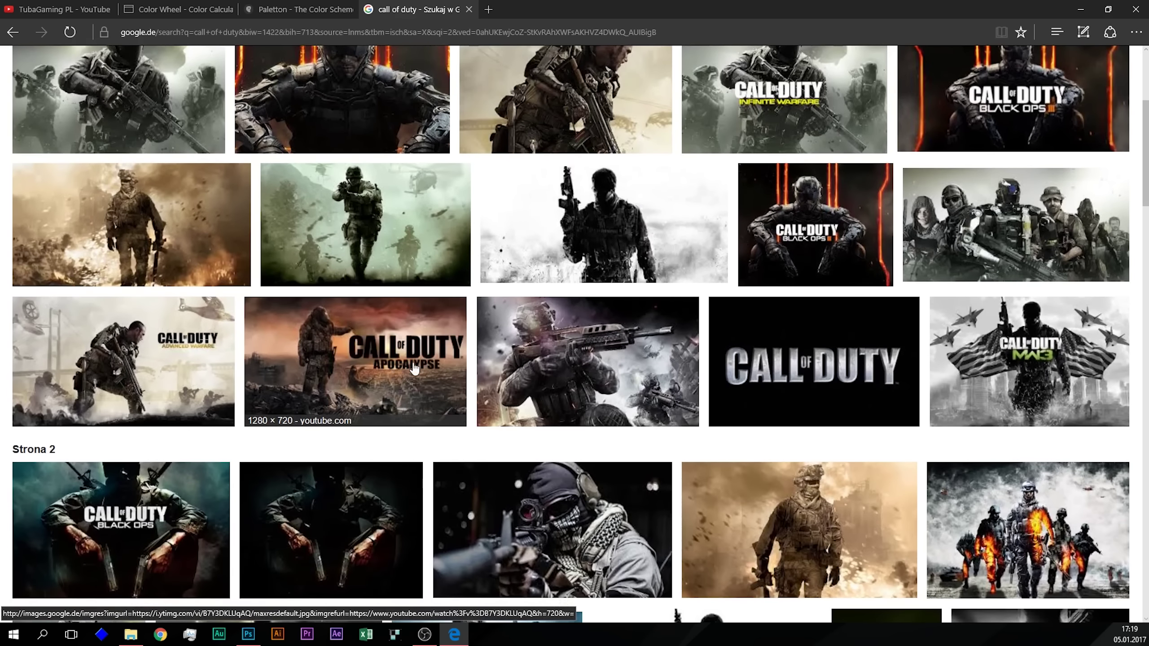
pyautogui.scroll(-4, 379, 359)
pyautogui.scroll(-4, 344, 398)
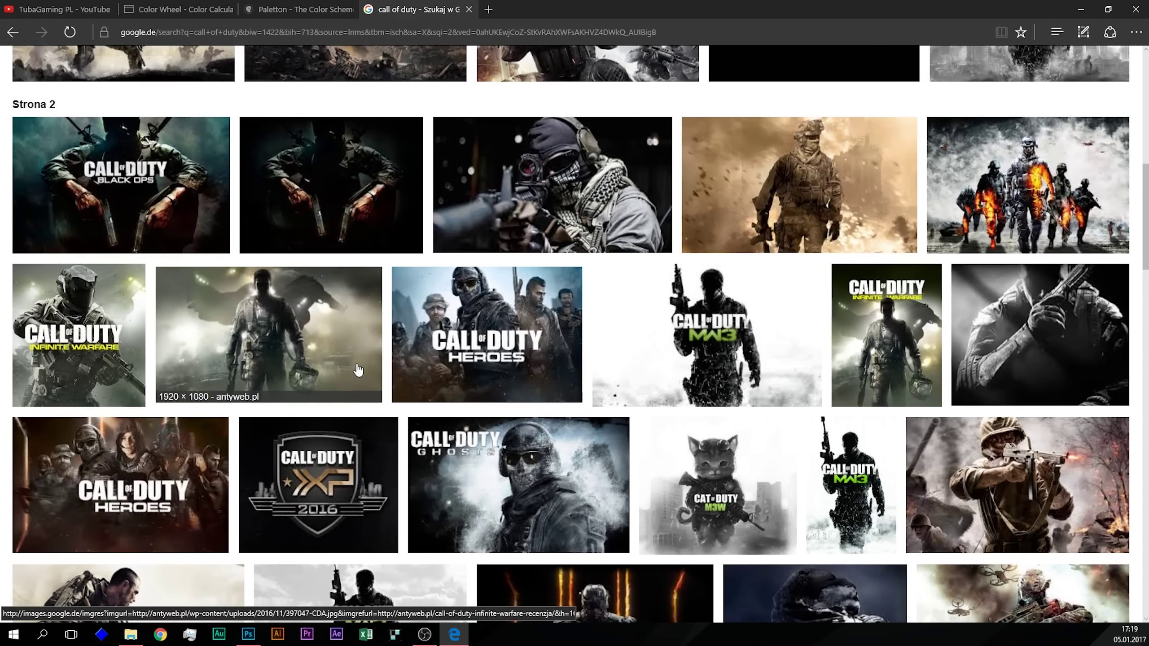
pyautogui.scroll(-3, 361, 389)
pyautogui.scroll(-3, 344, 382)
pyautogui.scroll(-3, 348, 383)
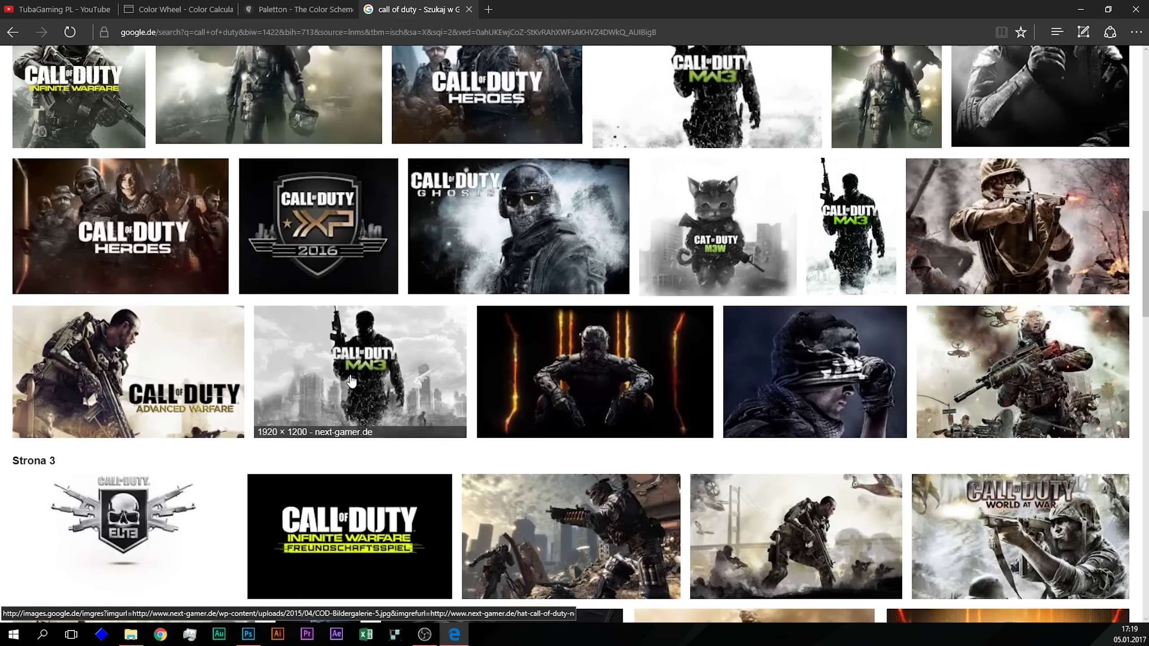
pyautogui.scroll(-2, 350, 381)
pyautogui.scroll(-2, 271, 448)
pyautogui.press('Home')
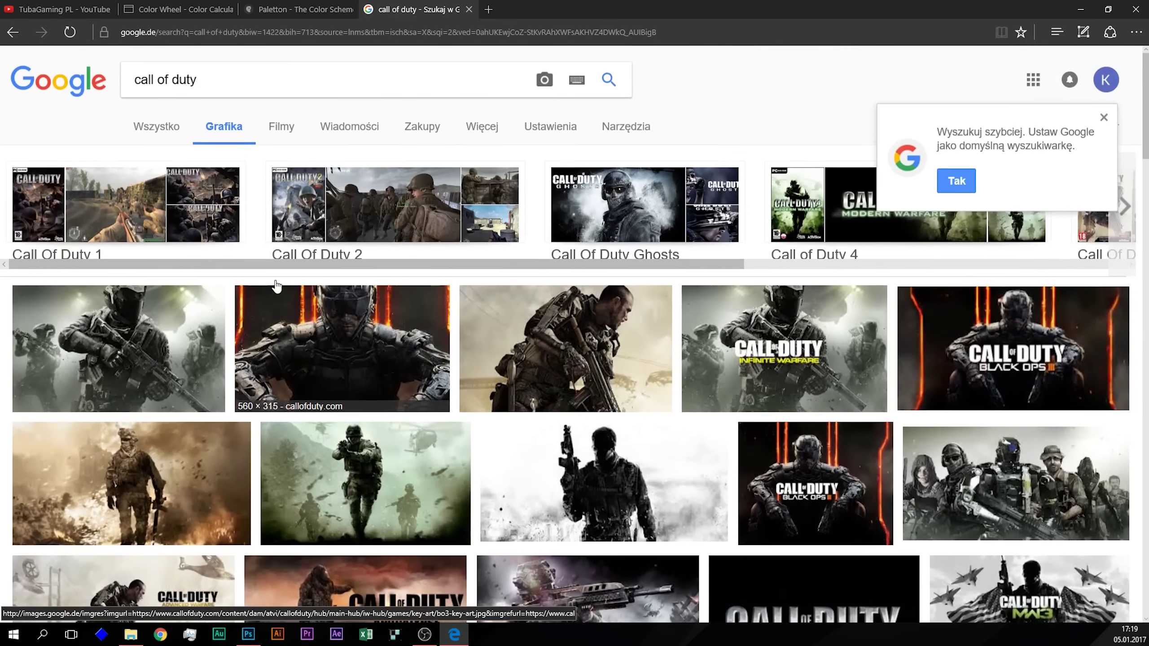
pyautogui.click(640, 136)
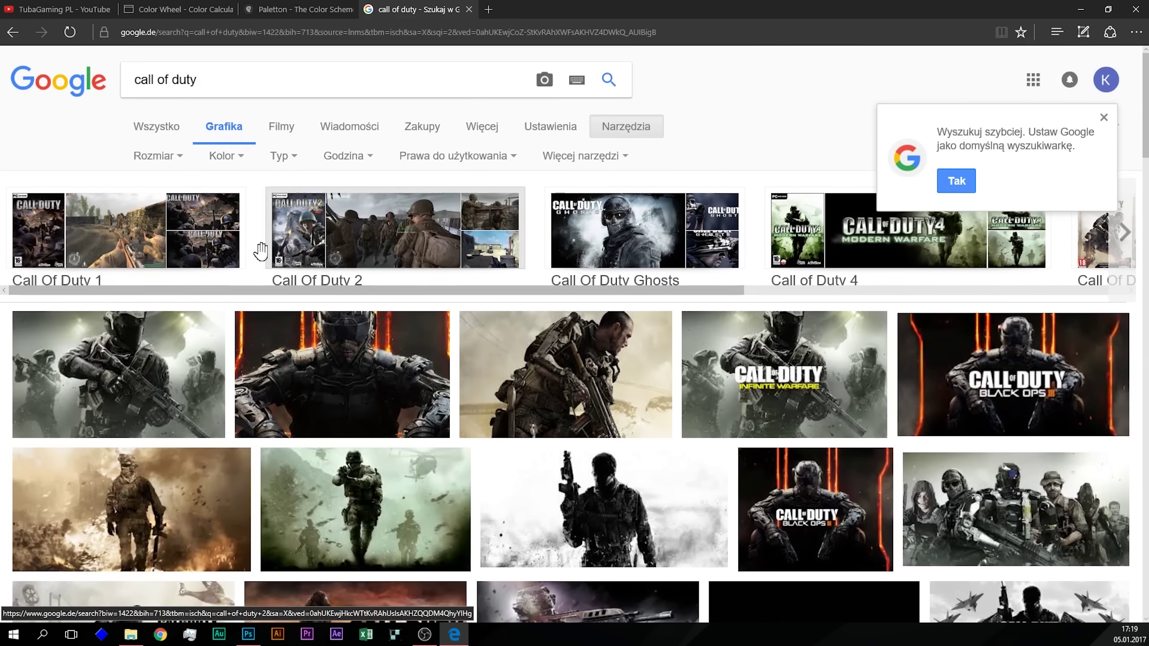
pyautogui.click(158, 156)
pyautogui.click(177, 207)
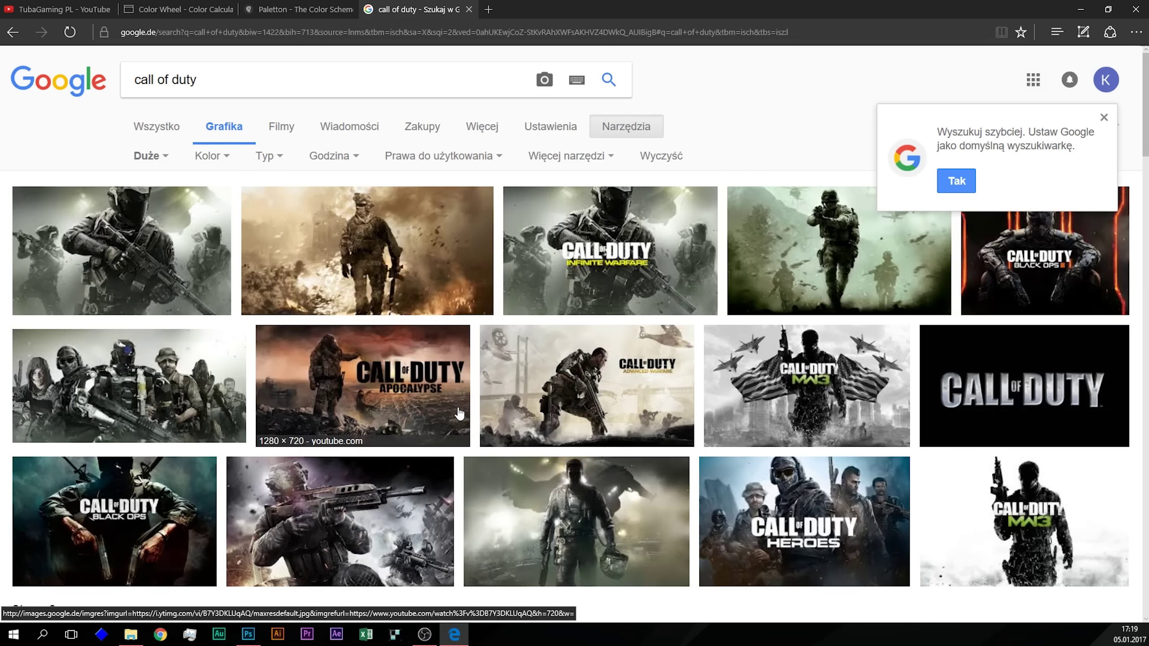
pyautogui.scroll(-3, 454, 410)
pyautogui.scroll(-5, 295, 377)
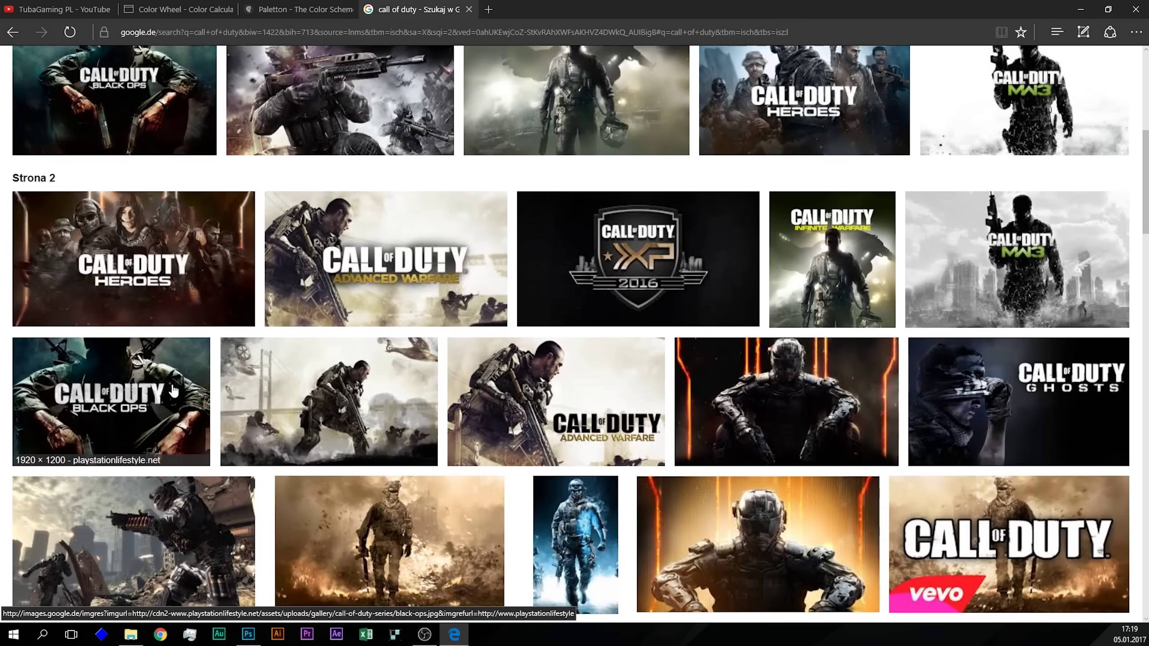
pyautogui.scroll(-5, 168, 387)
pyautogui.scroll(-10, 168, 388)
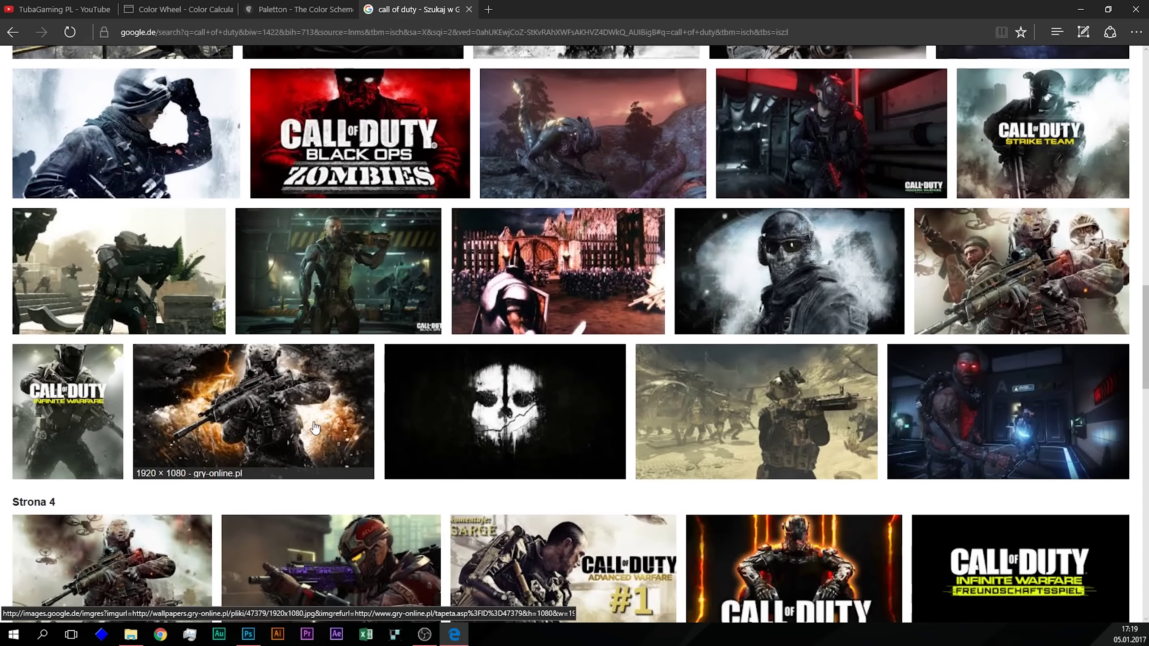
pyautogui.scroll(-2, 319, 430)
pyautogui.scroll(-4, 312, 427)
pyautogui.scroll(-2, 293, 428)
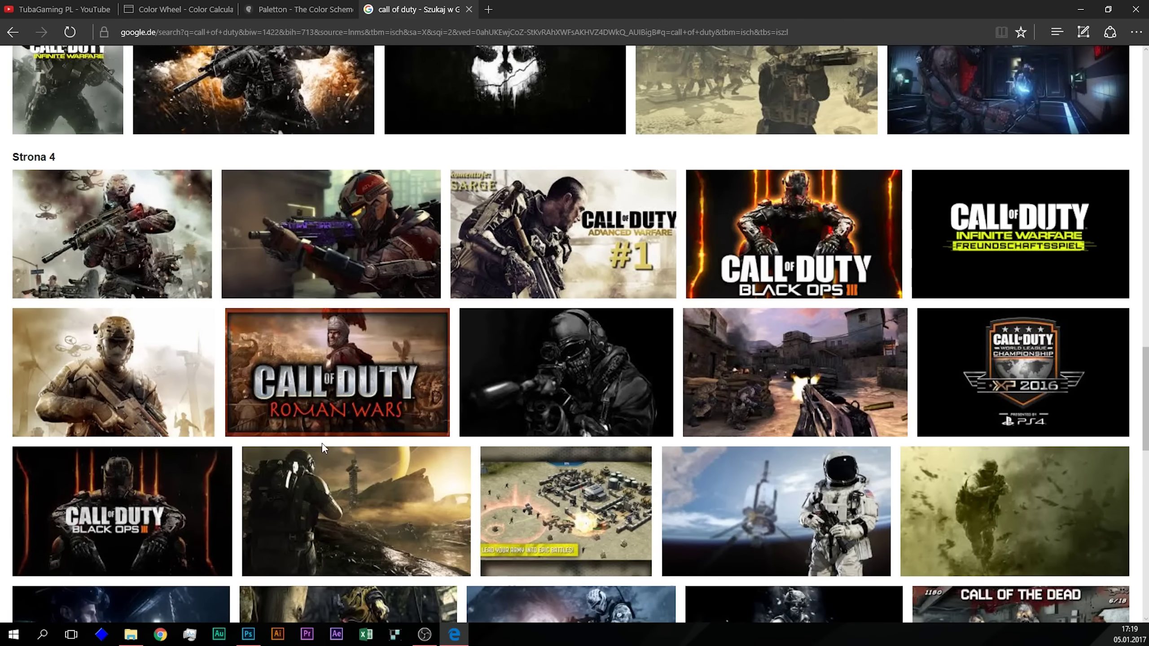
pyautogui.scroll(-2, 323, 447)
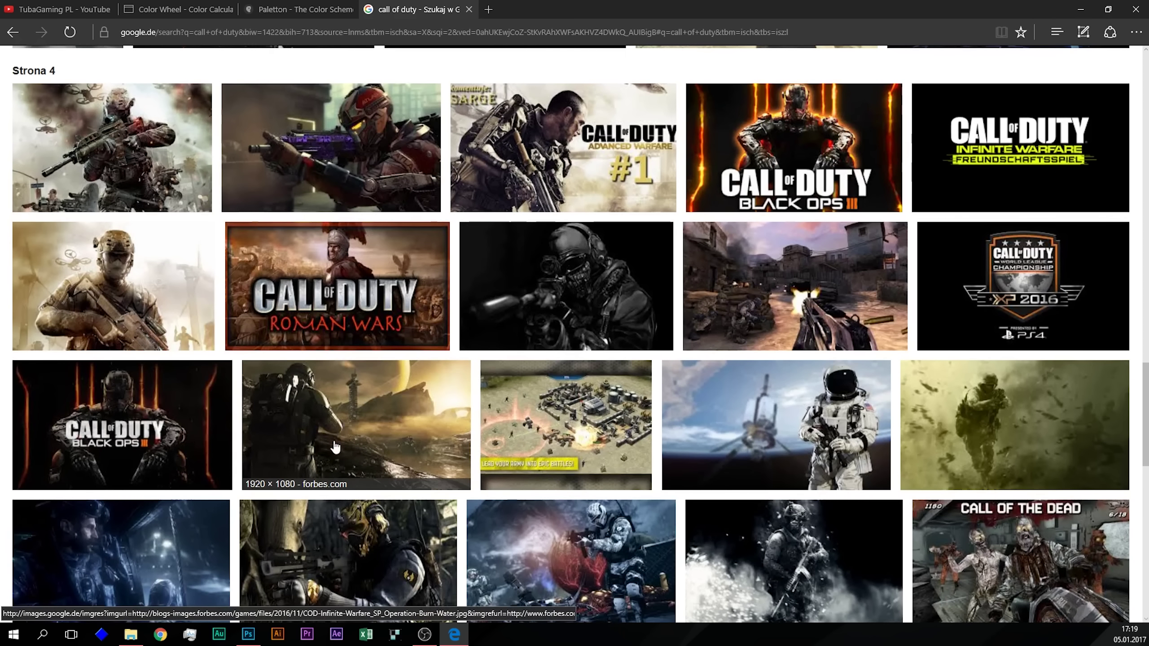
pyautogui.scroll(-6, 317, 452)
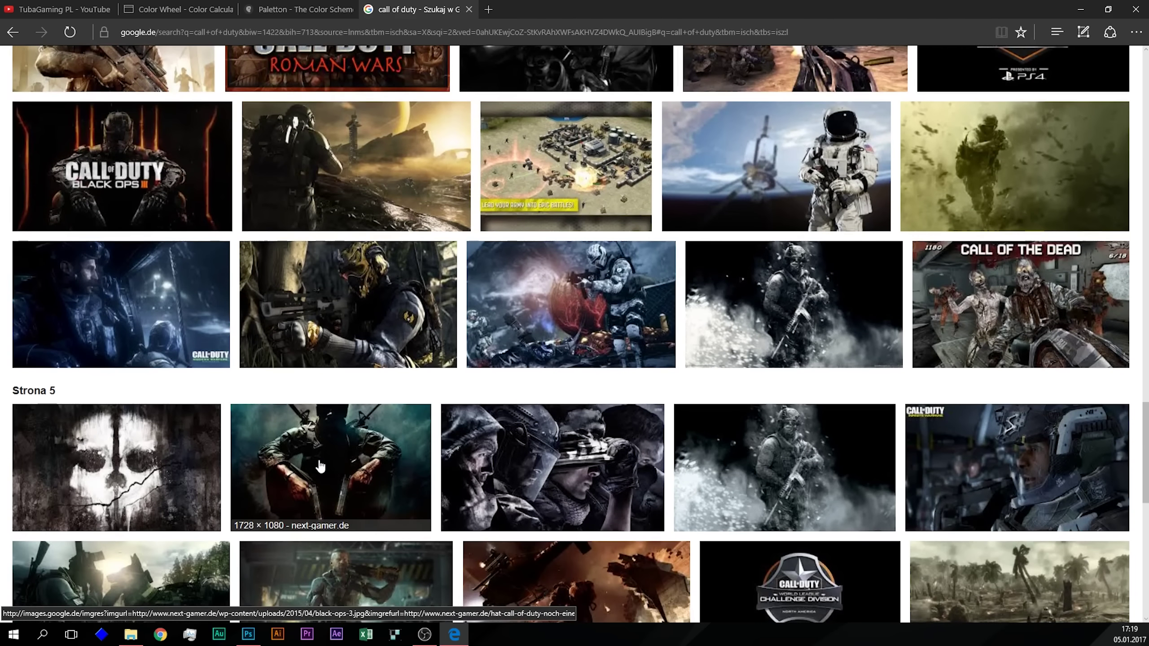
pyautogui.scroll(-10, 462, 486)
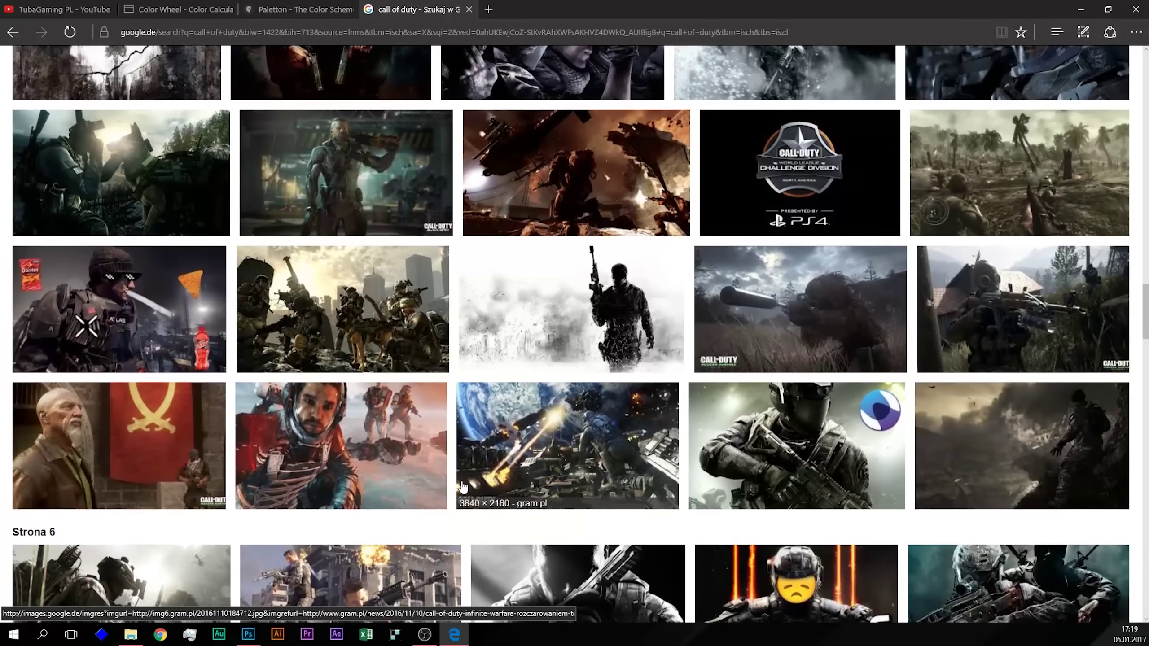
pyautogui.scroll(-3, 597, 448)
pyautogui.scroll(20, 594, 443)
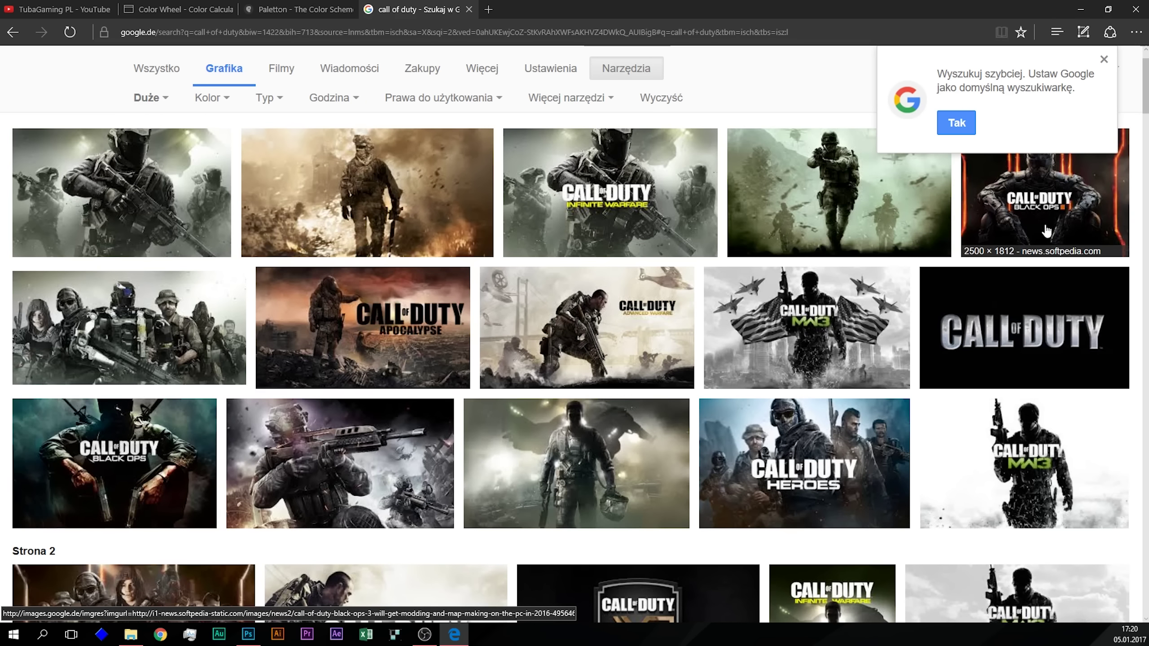
pyautogui.scroll(2, 1014, 231)
pyautogui.scroll(-3, 768, 410)
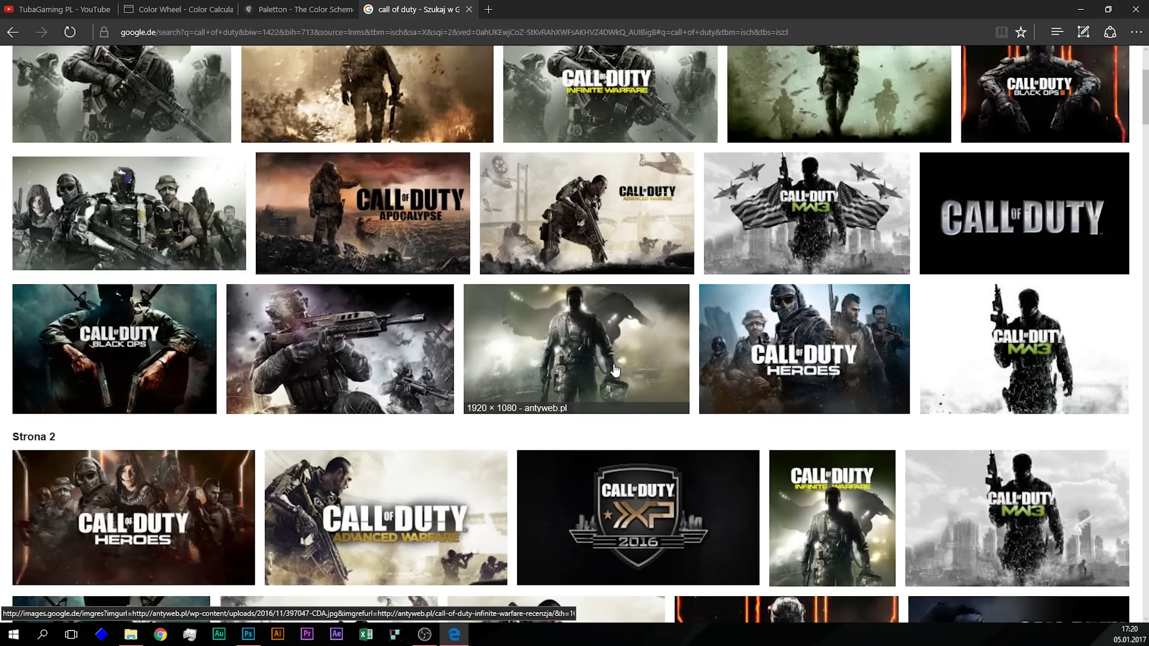
pyautogui.scroll(-8, 613, 360)
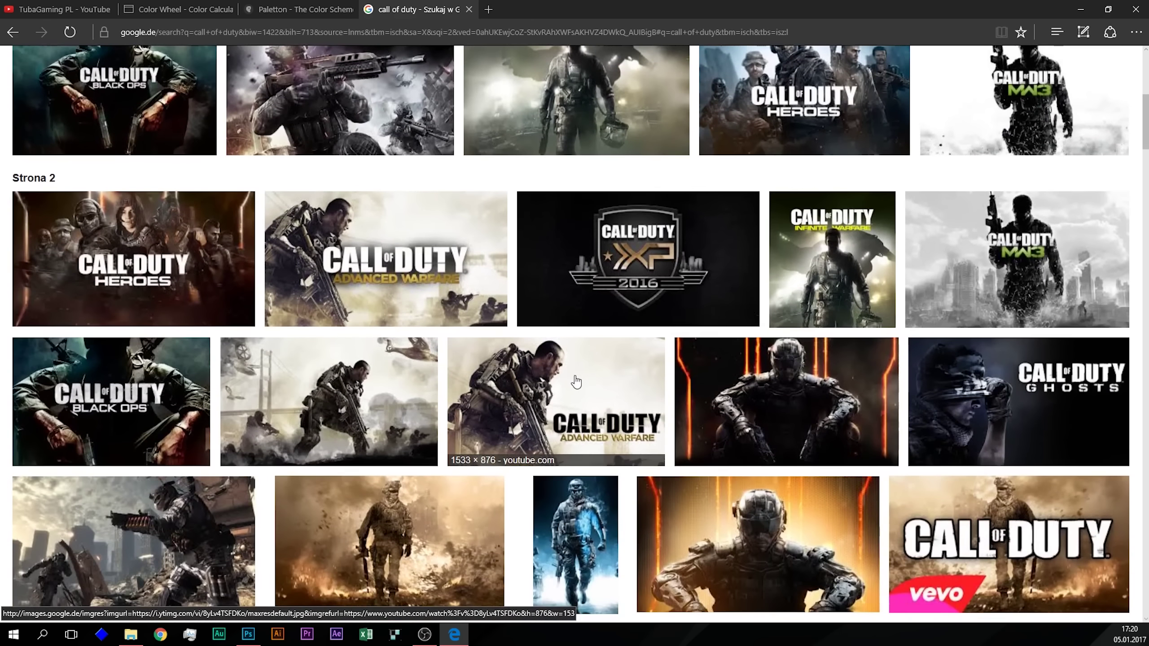
pyautogui.scroll(-1, 551, 413)
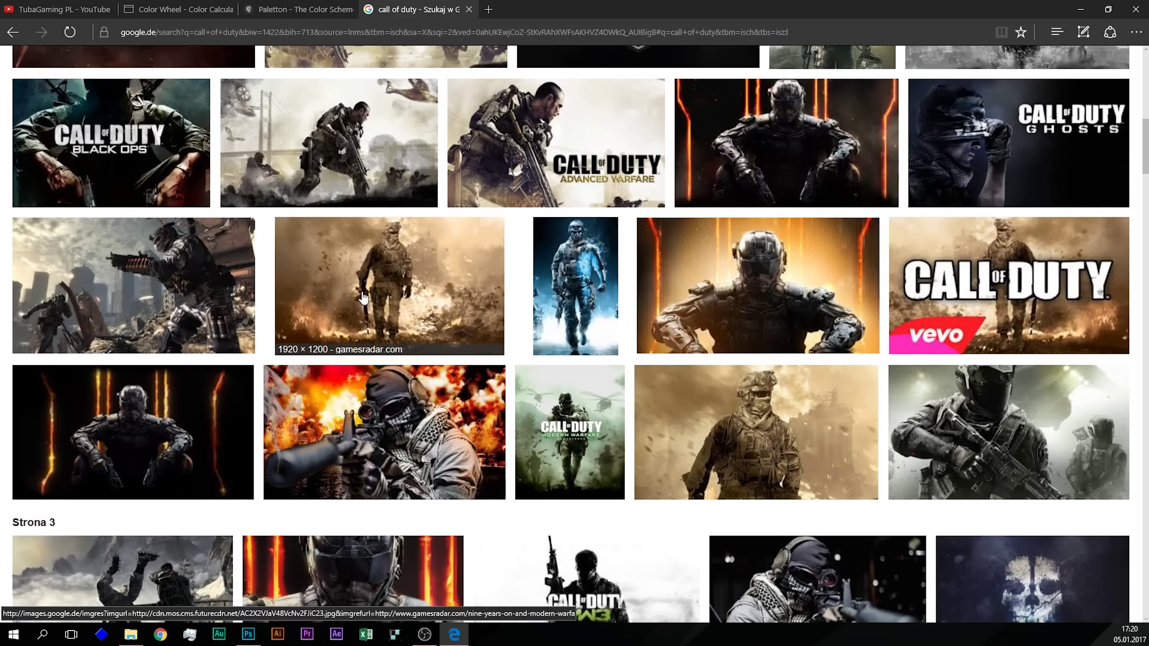
pyautogui.scroll(-2, 217, 464)
pyautogui.scroll(-3, 217, 464)
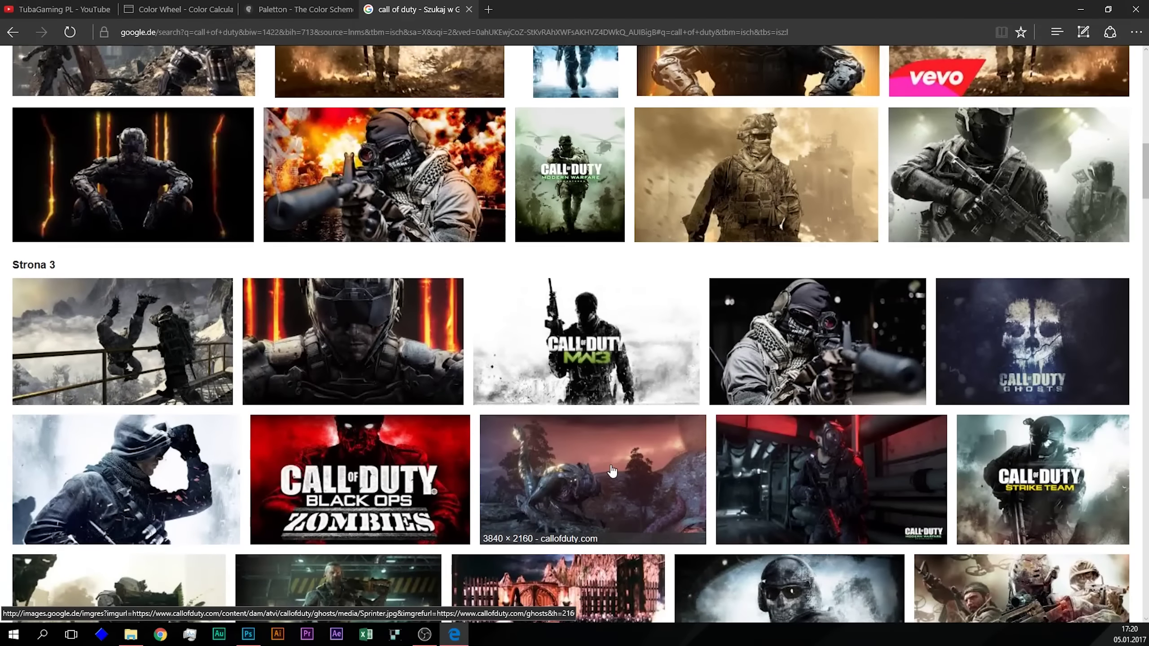
pyautogui.scroll(-10, 566, 415)
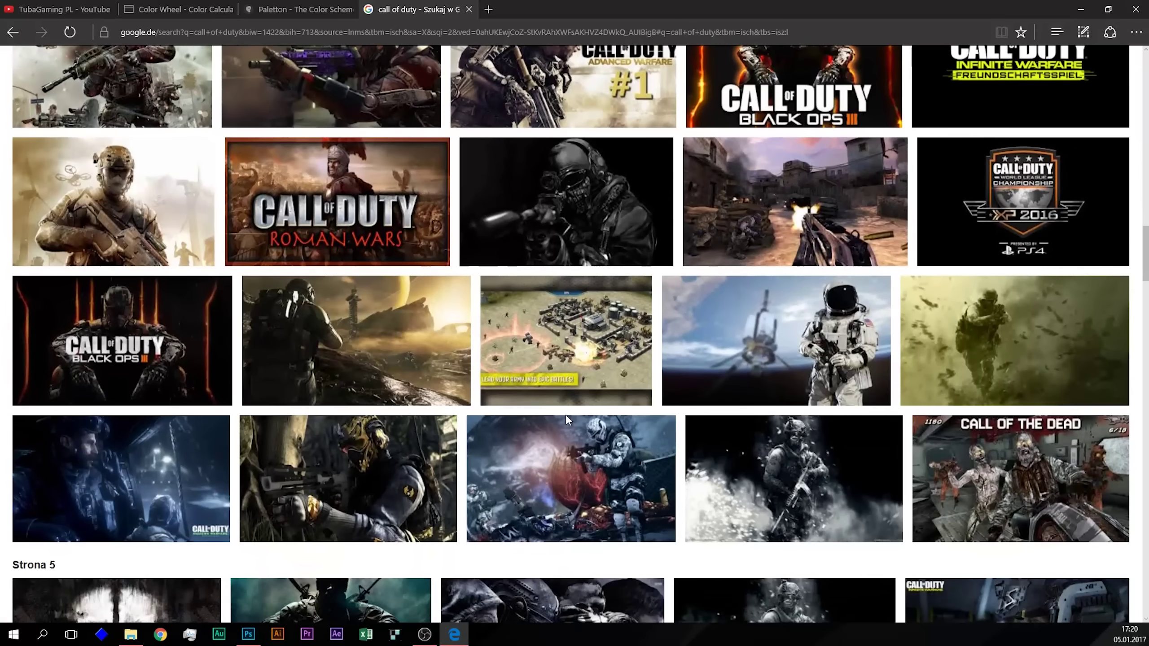
pyautogui.scroll(-4, 558, 413)
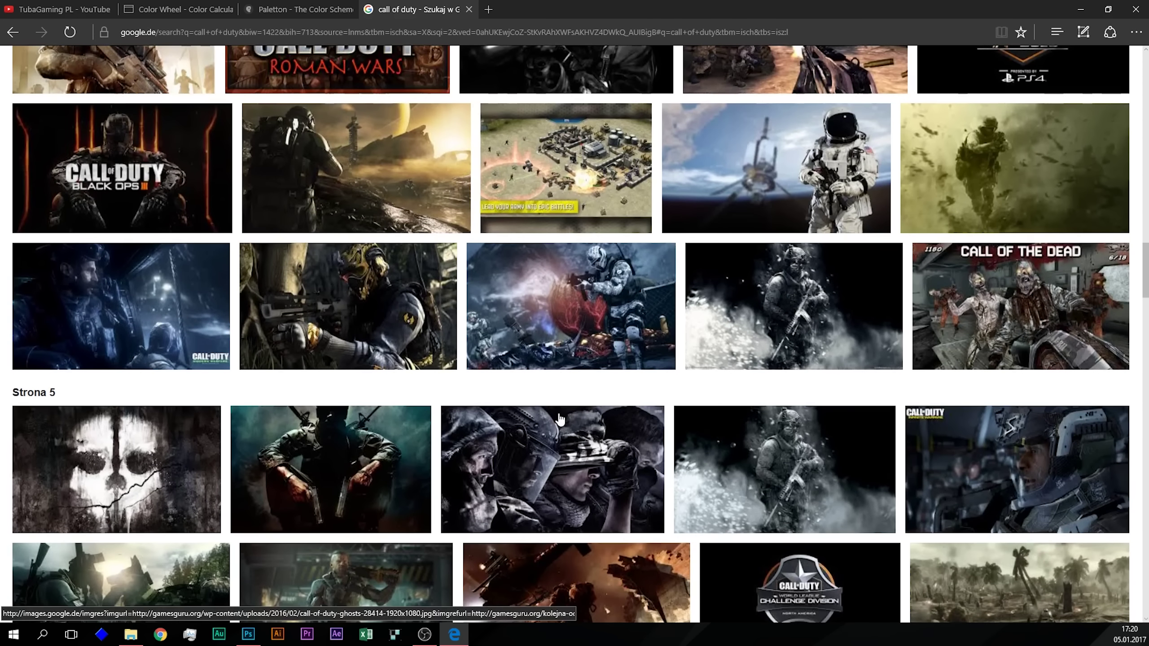
pyautogui.scroll(-2, 543, 389)
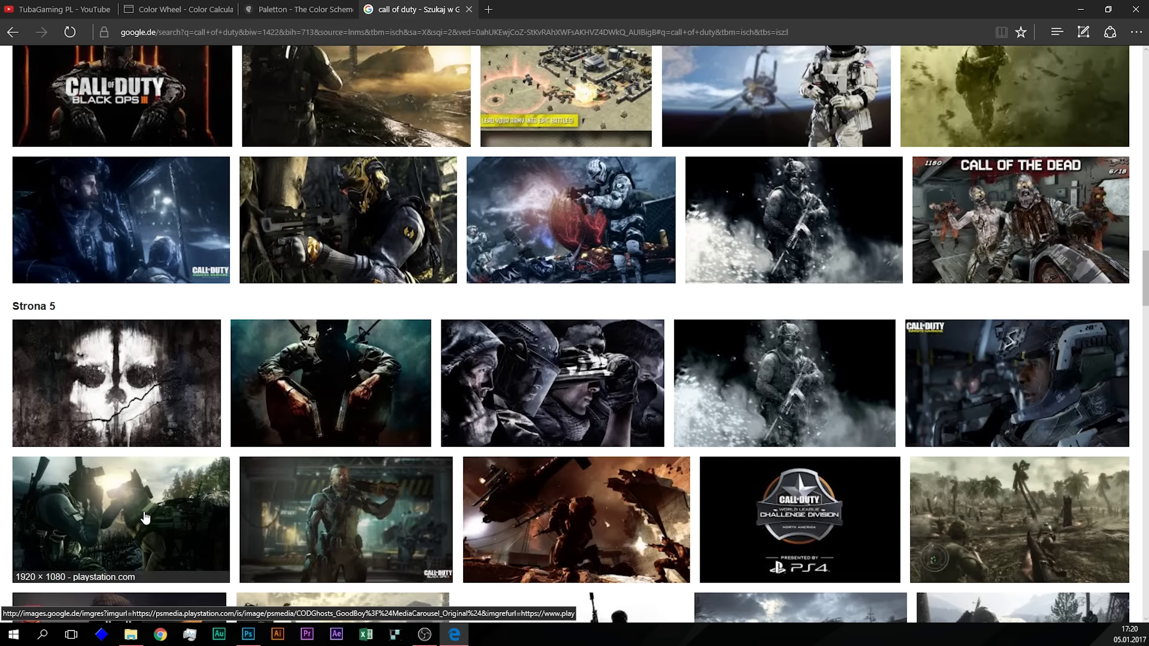
pyautogui.scroll(-2, 145, 519)
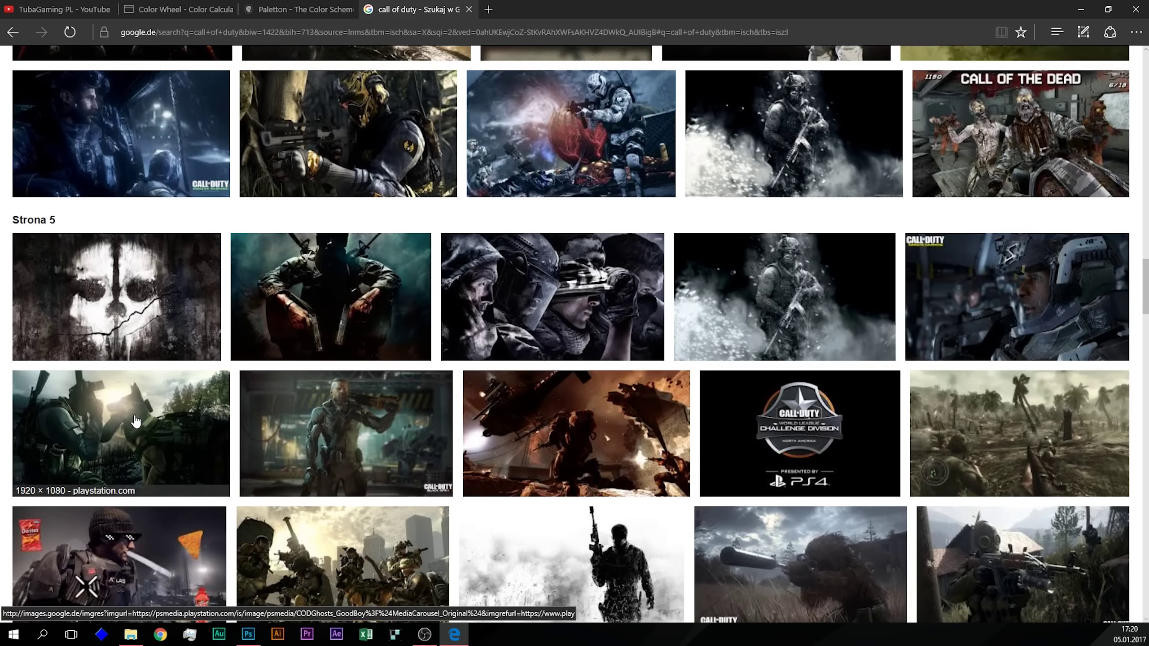
pyautogui.scroll(-2, 157, 423)
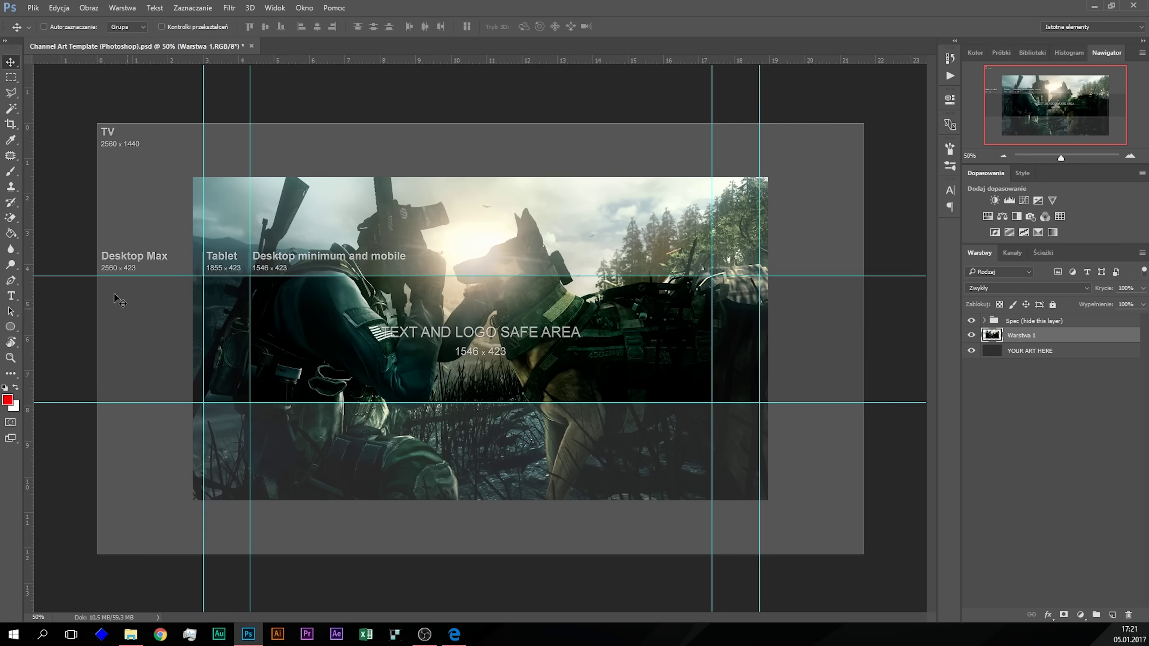
# Step: Switch to the Rectangular Marquee selection tool
pyautogui.click(11, 78)
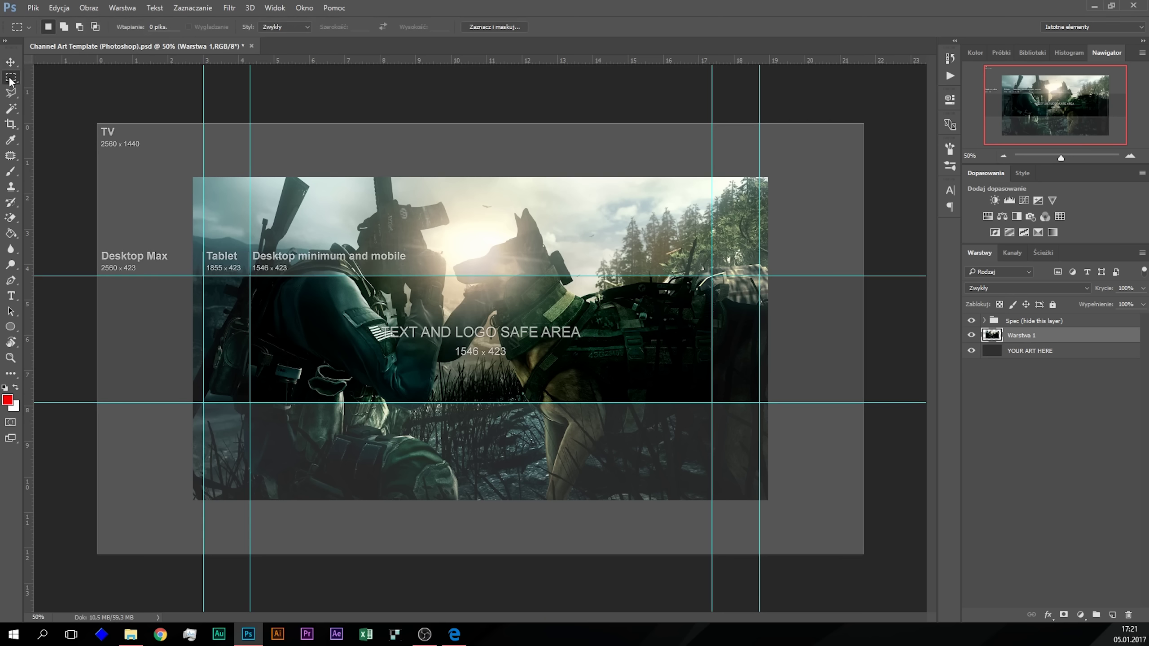
# Step: Try the layer context menu, then toggle the background layer's visibility to check it
pyautogui.rightClick(306, 299)
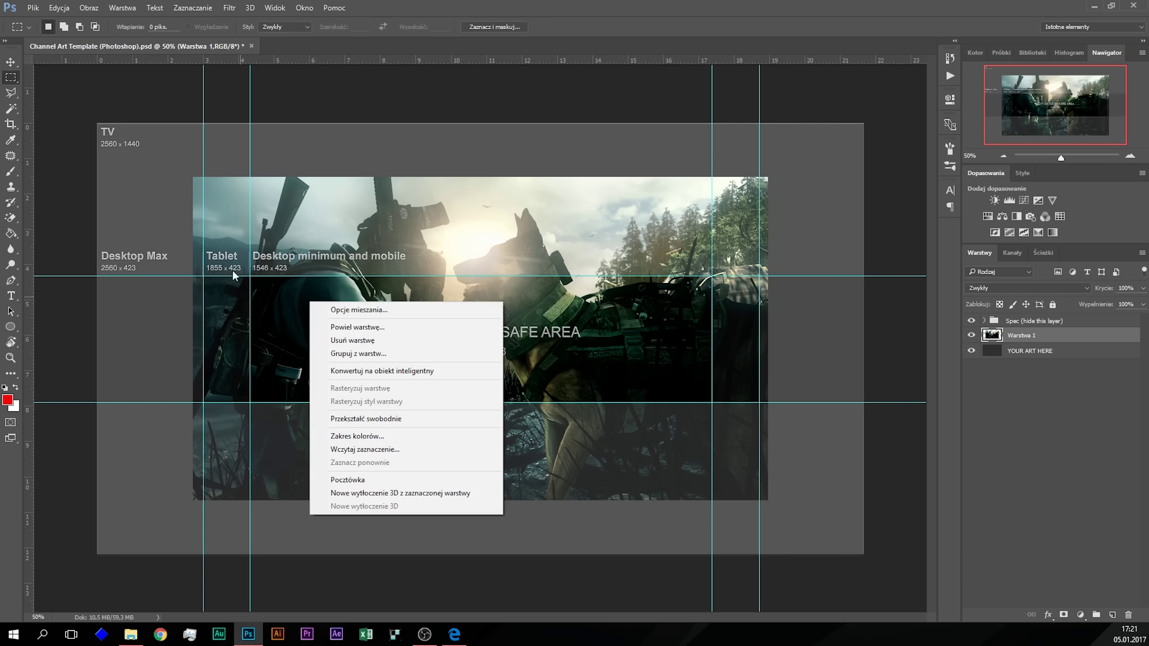
pyautogui.rightClick(281, 313)
pyautogui.click(1062, 362)
pyautogui.click(1047, 353)
pyautogui.click(973, 336)
pyautogui.click(972, 337)
pyautogui.click(971, 338)
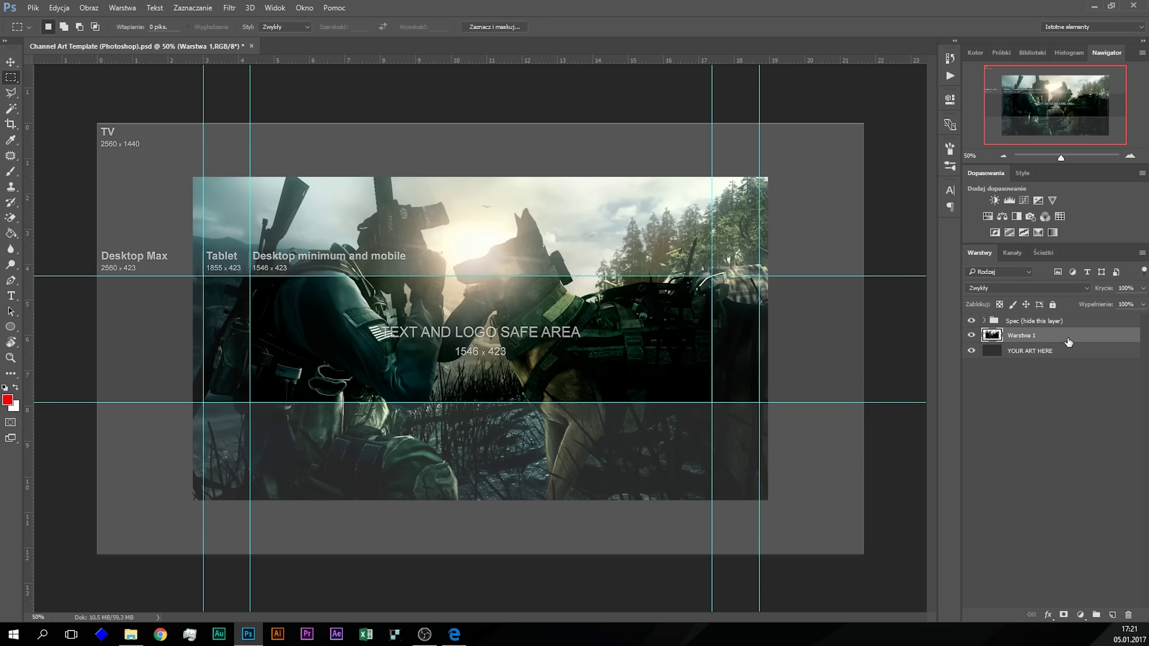
# Step: Free Transform the soldier-and-dog image to 140% width and 140% height and apply it
pyautogui.rightClick(342, 309)
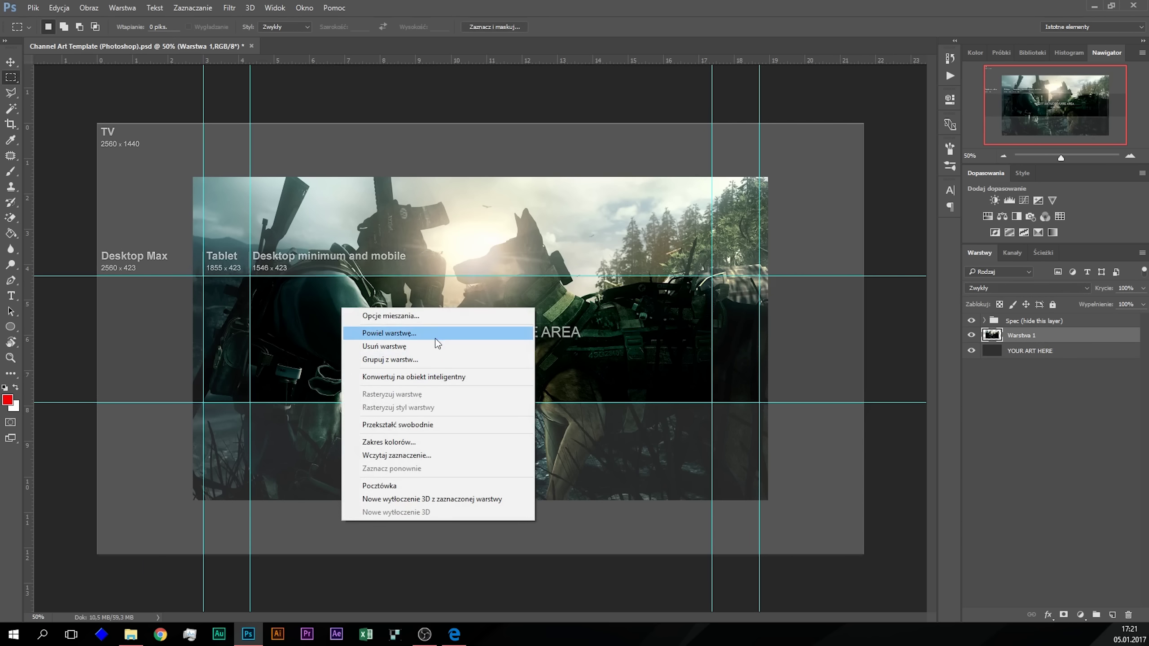
pyautogui.click(445, 426)
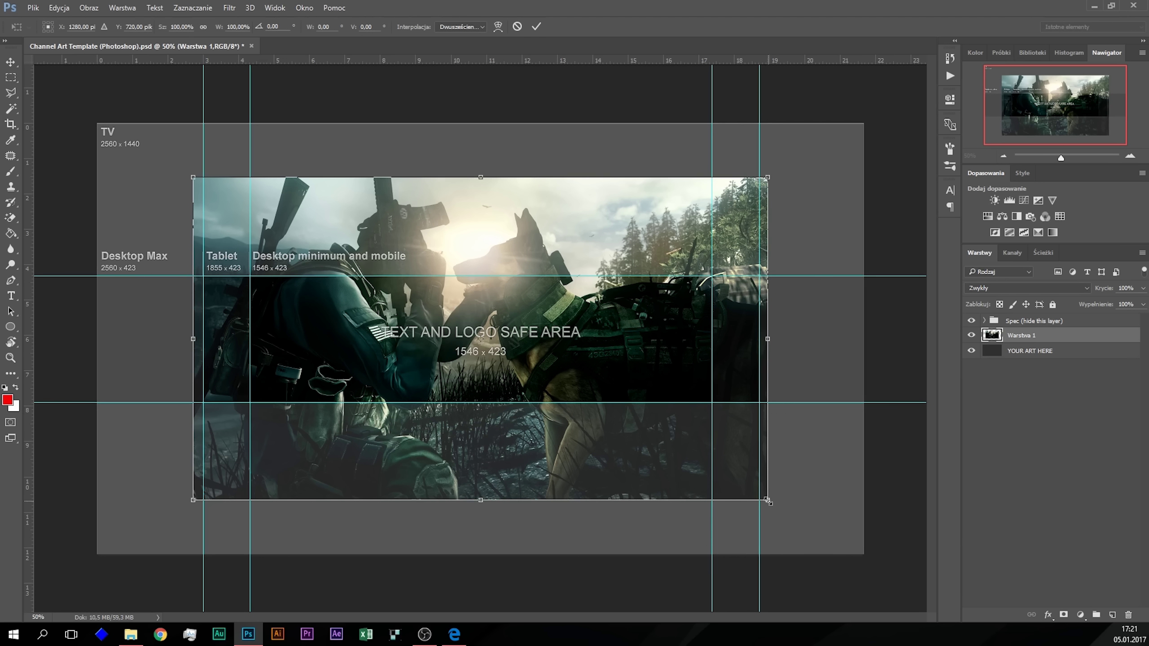
pyautogui.moveTo(767, 500); pyautogui.dragTo(558, 516)
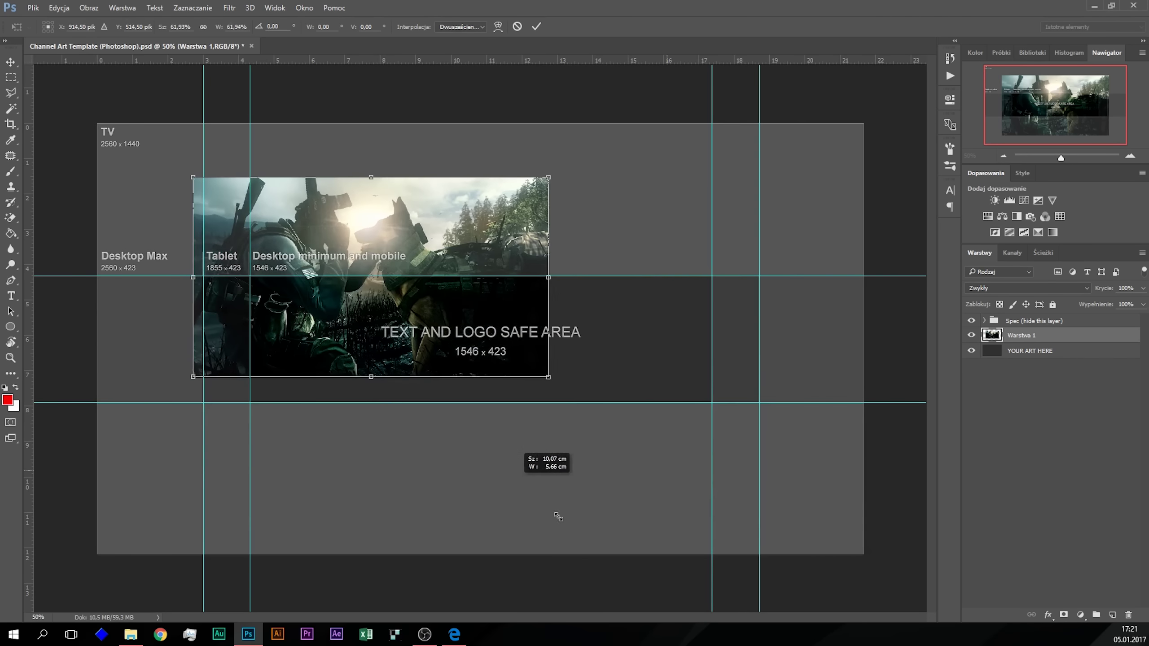
pyautogui.moveTo(558, 517)
pyautogui.mouseDown()
pyautogui.moveTo(792, 528)
pyautogui.moveTo(845, 544)
pyautogui.moveTo(764, 500)
pyautogui.moveTo(671, 484)
pyautogui.moveTo(773, 529)
pyautogui.moveTo(763, 529)
pyautogui.mouseUp()
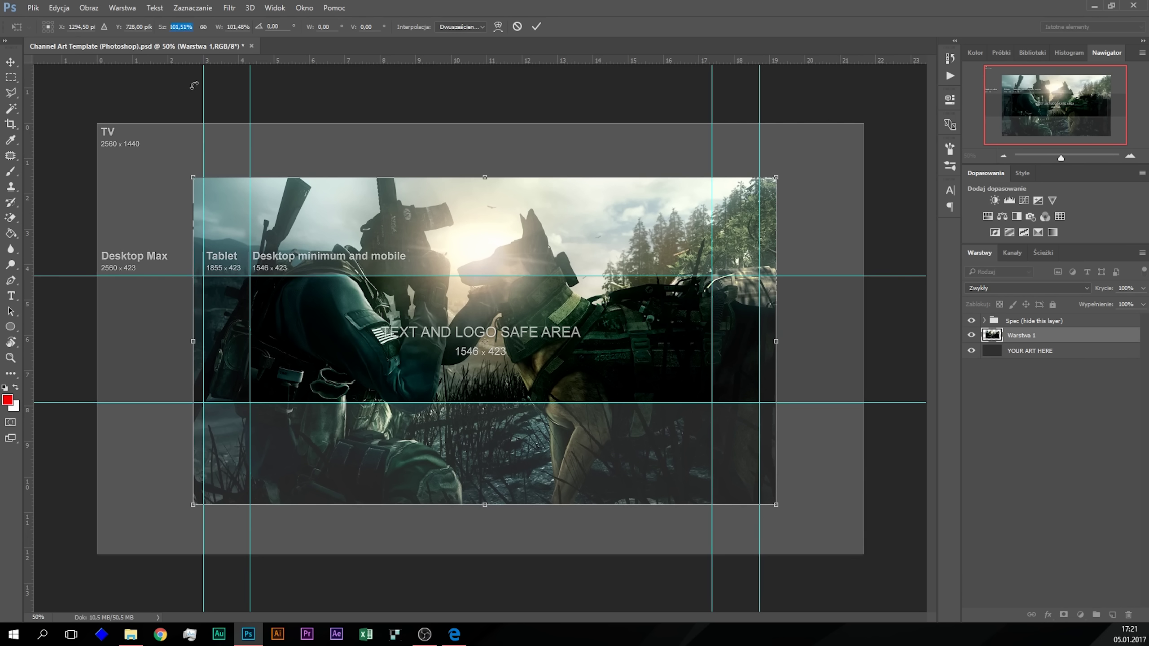
pyautogui.write('133')
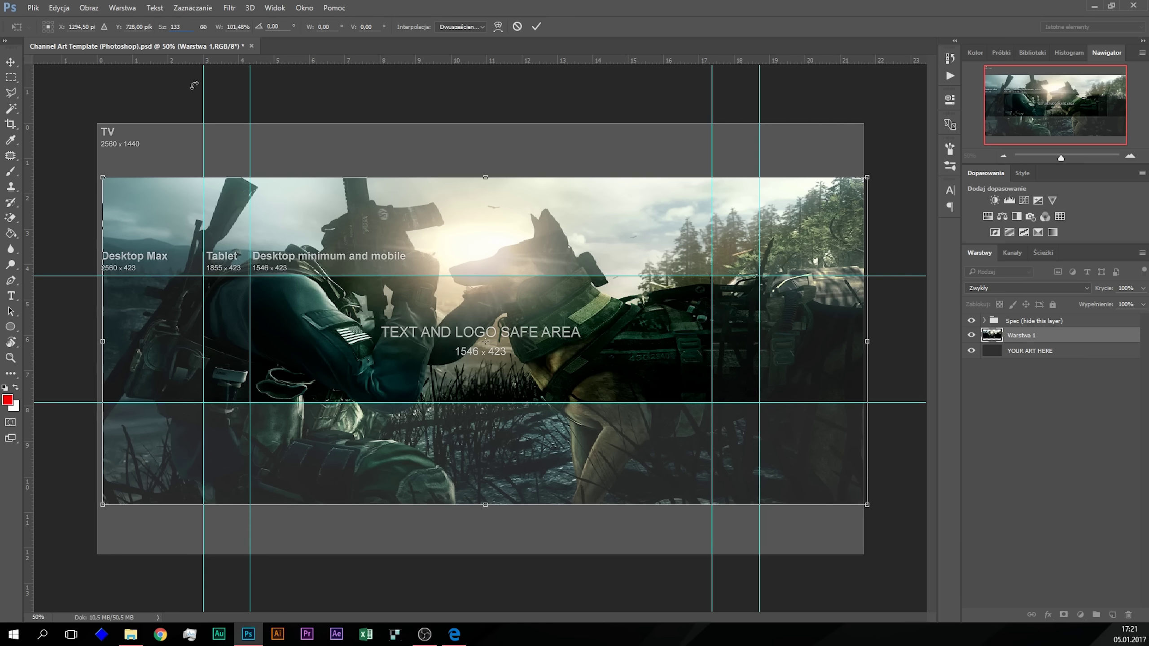
pyautogui.write(',5')
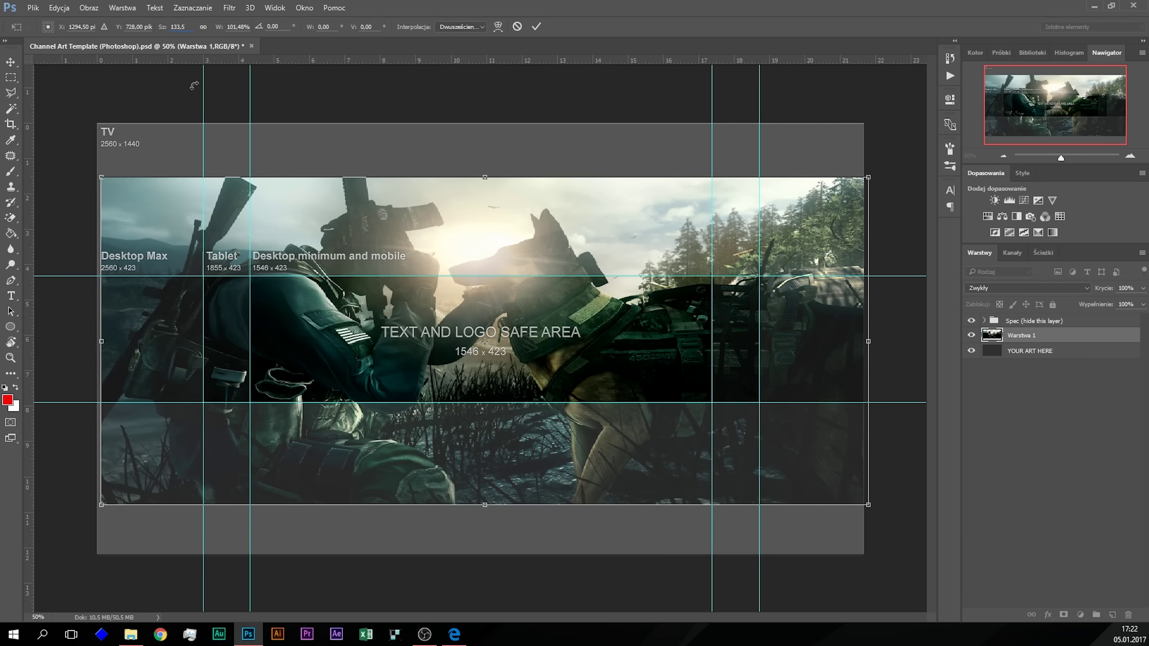
pyautogui.press('BackSpace')
pyautogui.press('BackSpace')
pyautogui.press('BackSpace')
pyautogui.press('BackSpace')
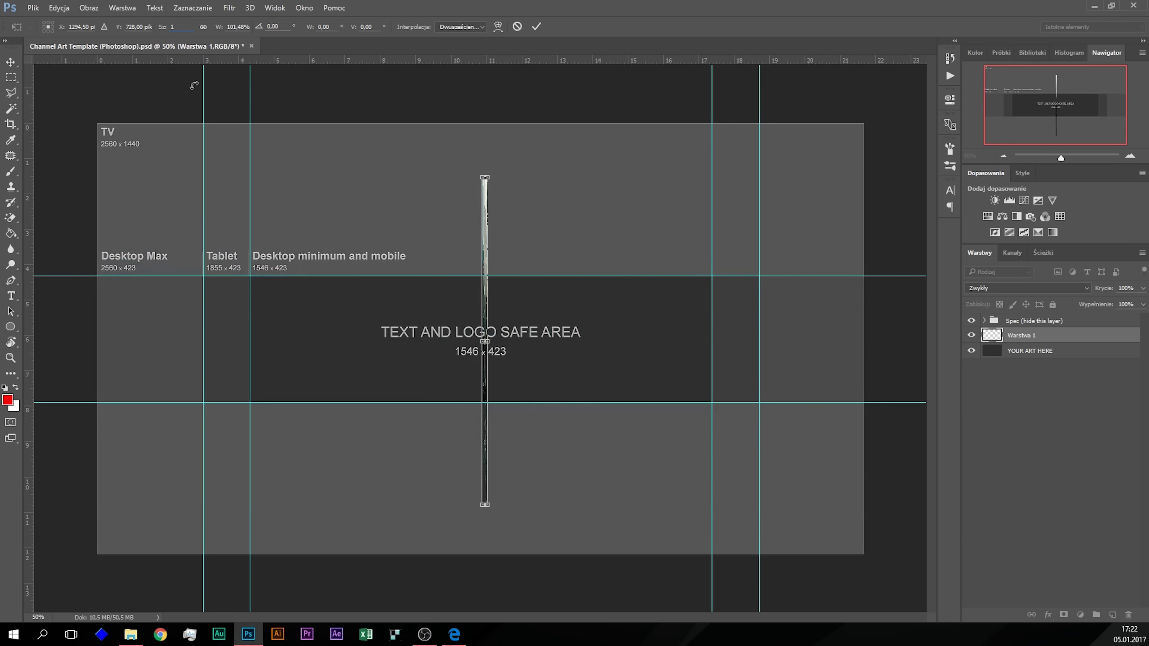
pyautogui.write('40')
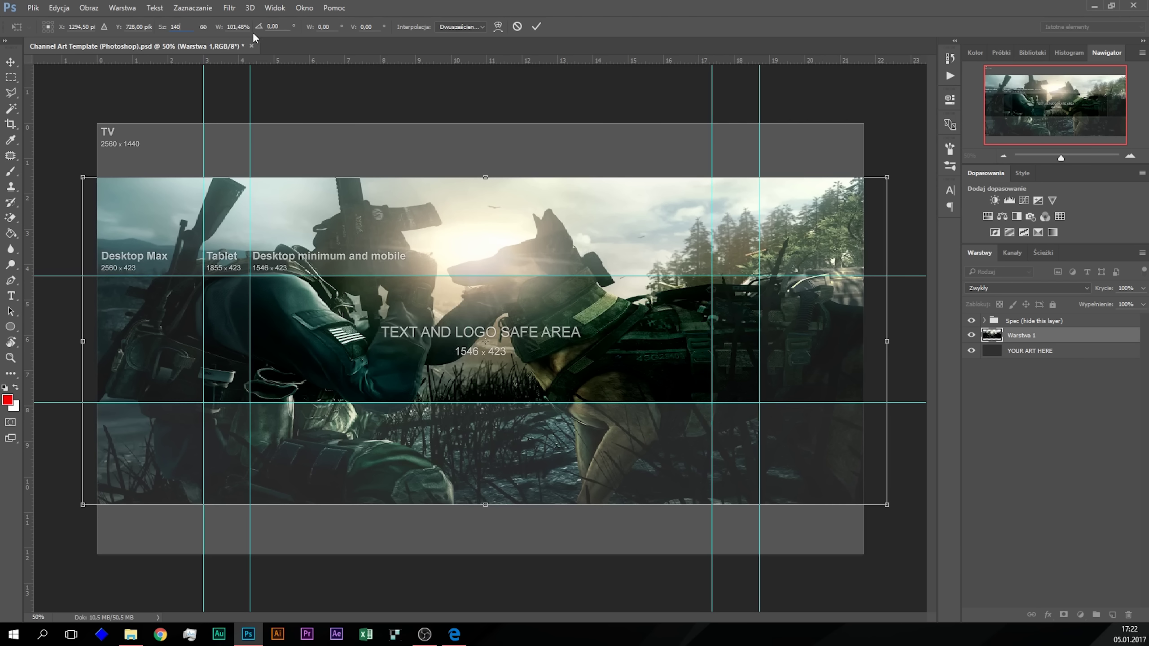
pyautogui.click(236, 26)
pyautogui.write('140')
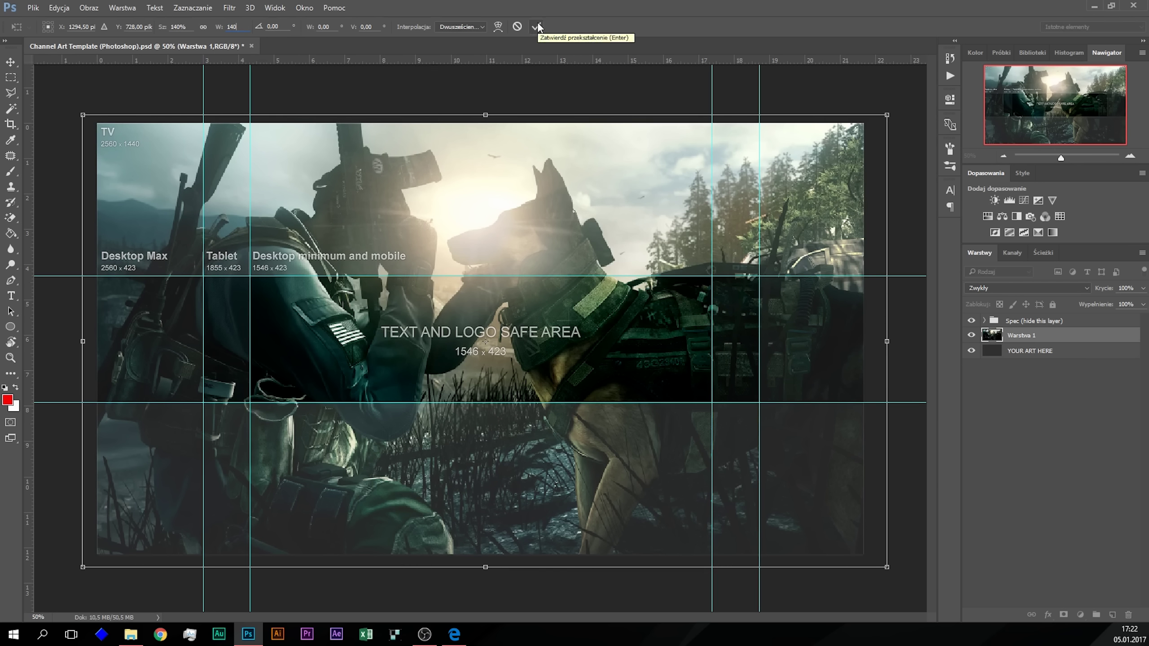
pyautogui.click(536, 27)
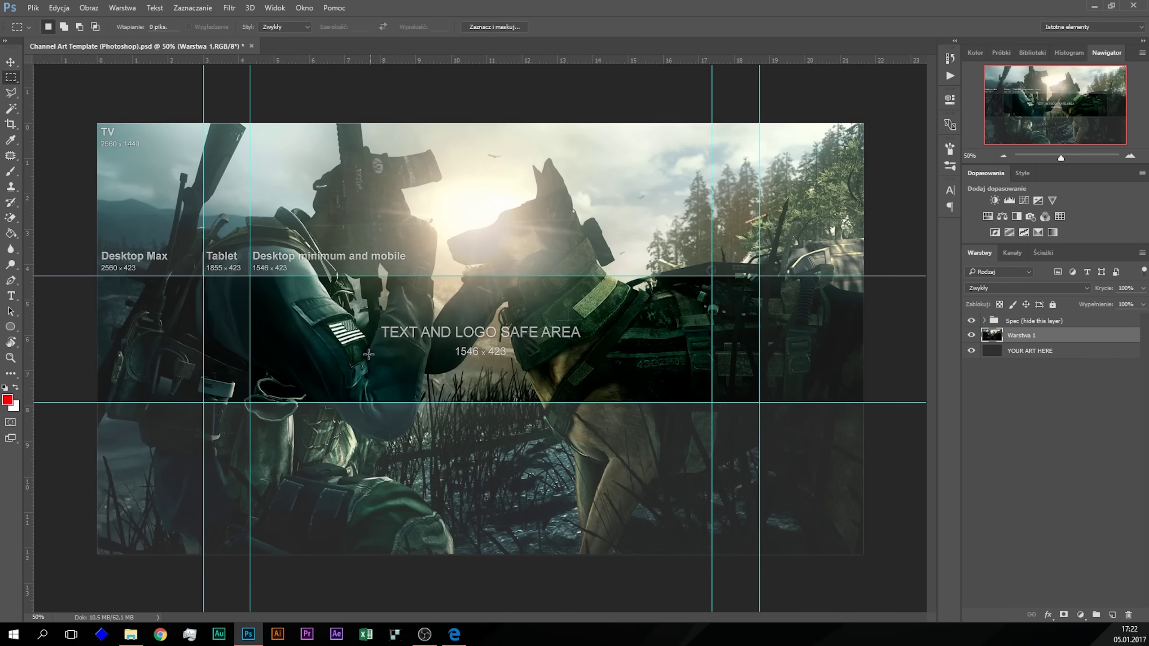
# Step: With the Move tool, drag the soldier-and-dog layer until it sits inside the safe area
pyautogui.click(10, 62)
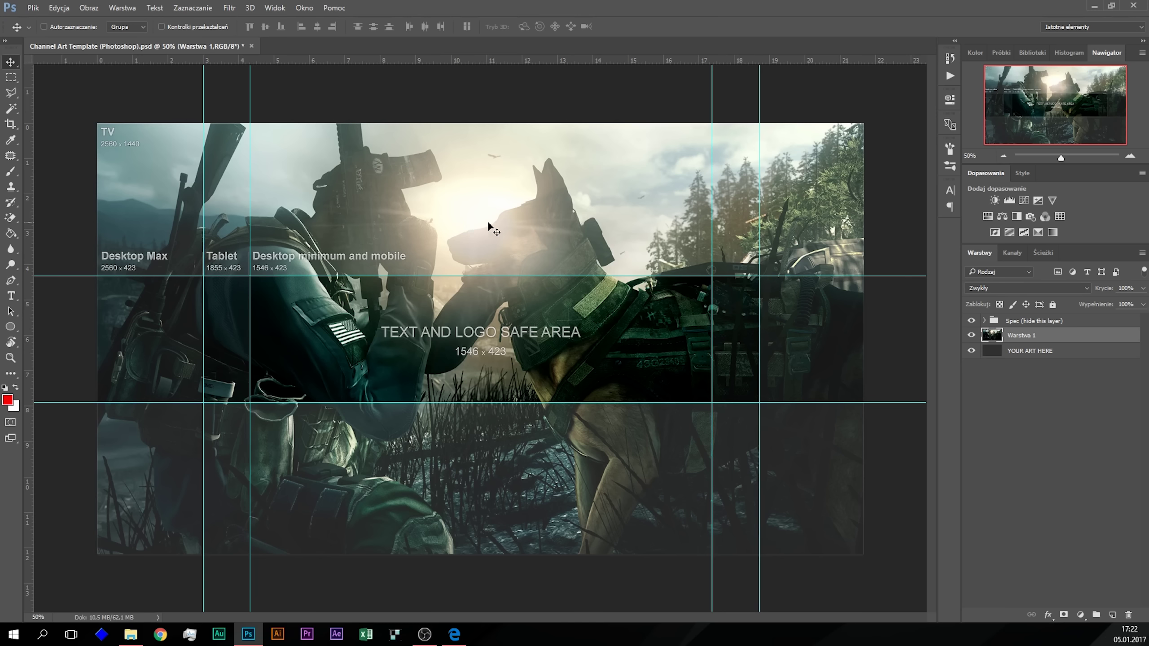
pyautogui.moveTo(450, 195)
pyautogui.mouseDown()
pyautogui.moveTo(474, 270)
pyautogui.moveTo(456, 306)
pyautogui.moveTo(463, 294)
pyautogui.moveTo(446, 292)
pyautogui.mouseUp()
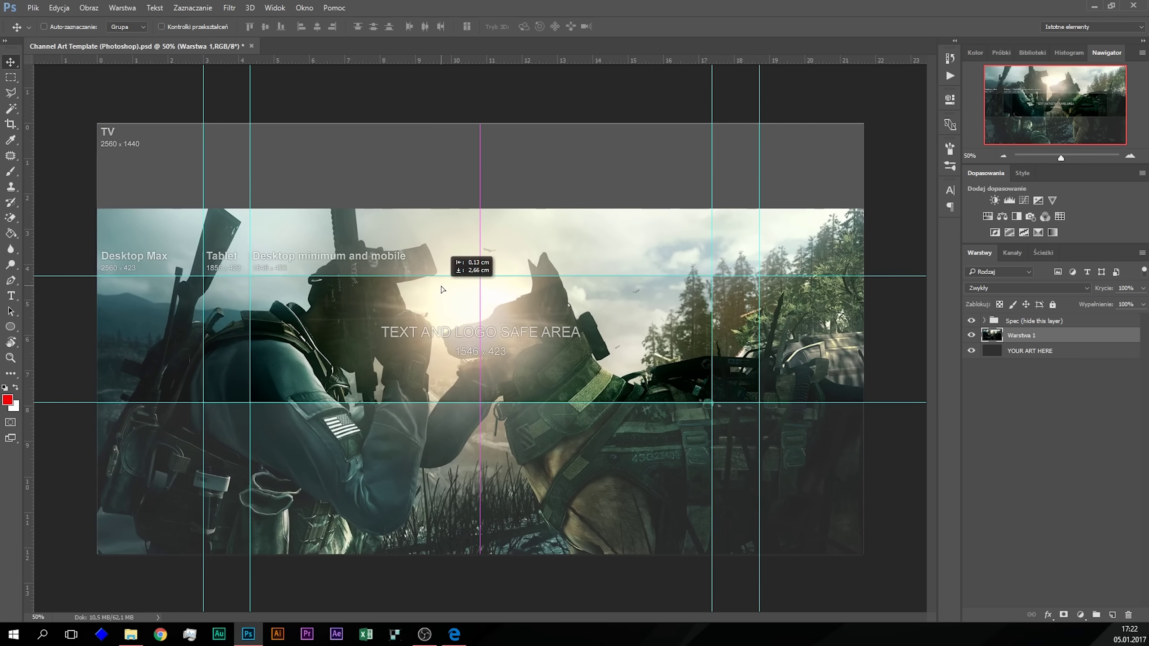
pyautogui.moveTo(446, 292); pyautogui.dragTo(447, 301)
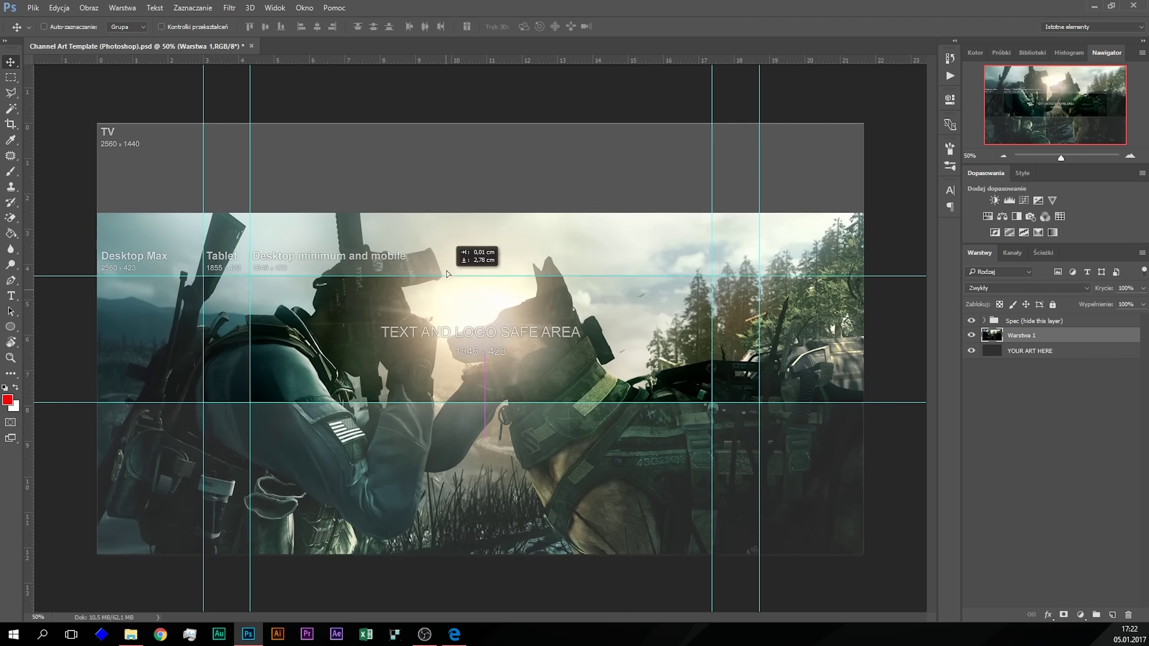
pyautogui.moveTo(447, 300); pyautogui.dragTo(451, 226)
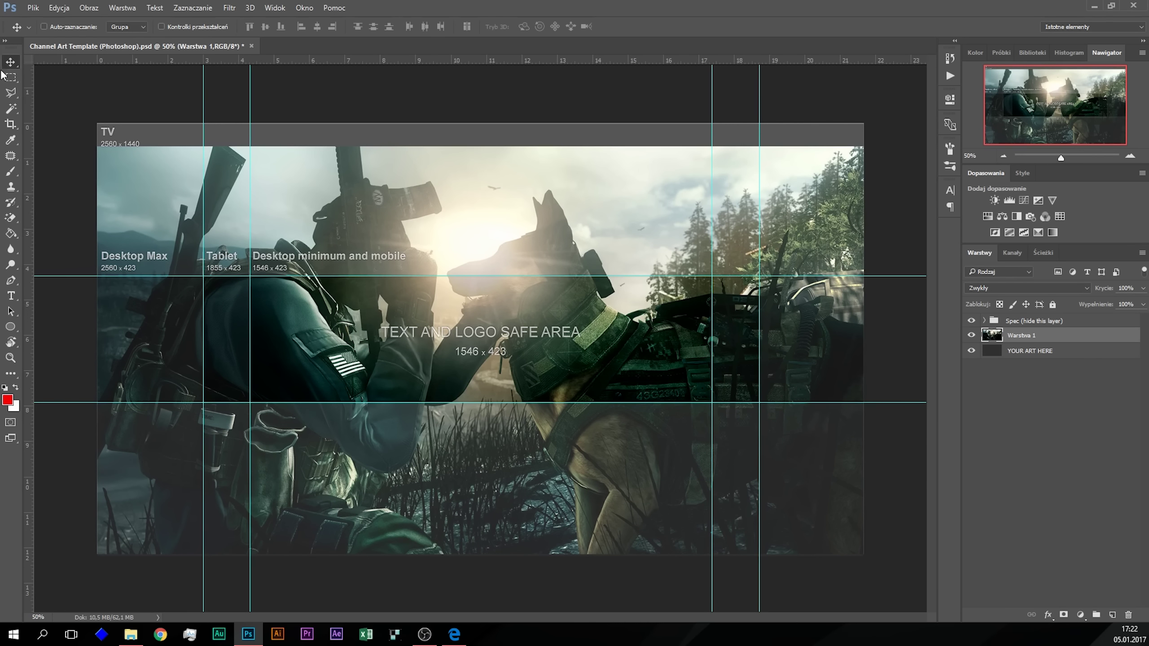
pyautogui.moveTo(449, 220)
pyautogui.mouseDown()
pyautogui.moveTo(352, 338)
pyautogui.moveTo(447, 220)
pyautogui.moveTo(456, 229)
pyautogui.moveTo(437, 227)
pyautogui.mouseUp()
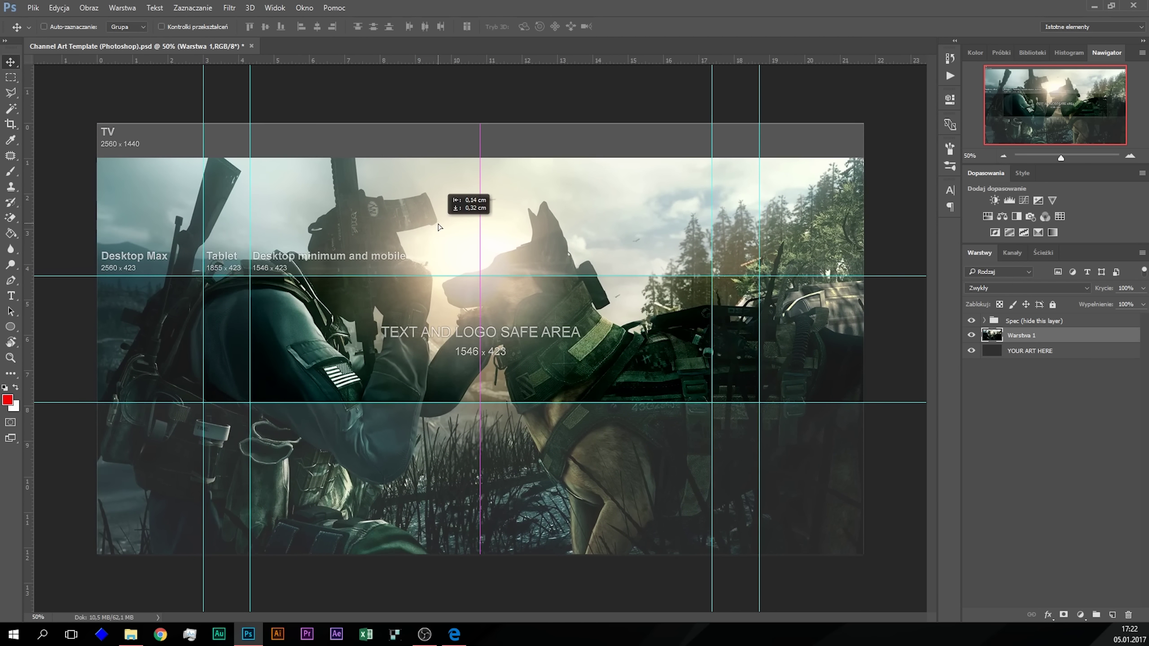
pyautogui.moveTo(438, 227); pyautogui.dragTo(437, 227)
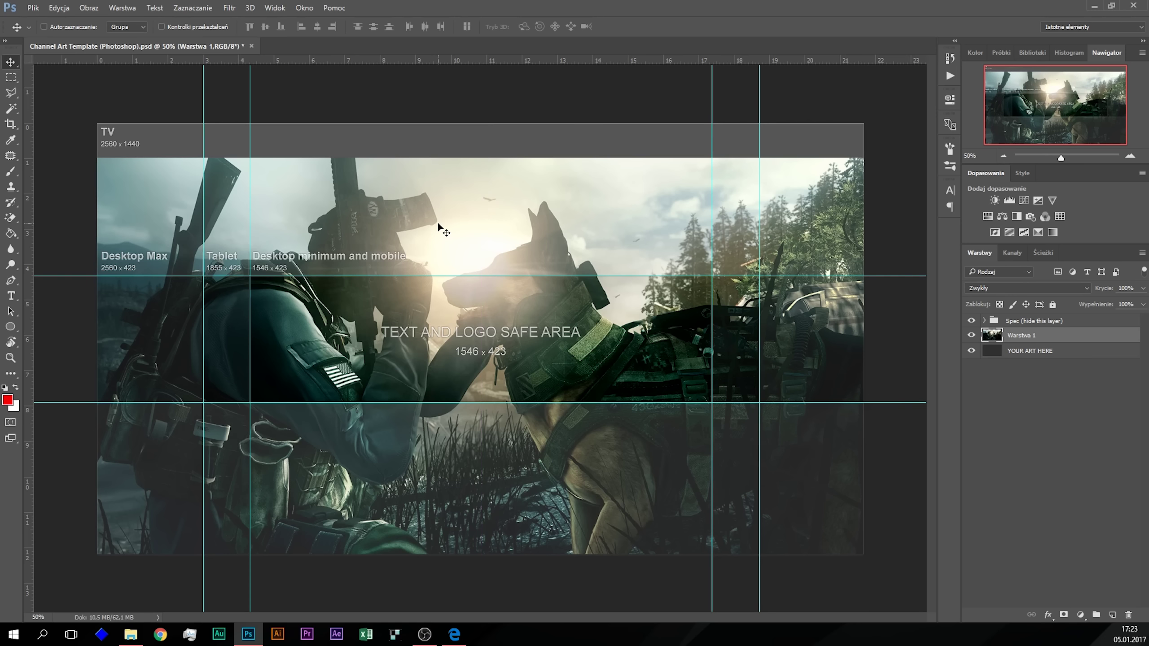
# Step: Toggle a snapping option under View > Snap To and drag the background lower
pyautogui.click(277, 8)
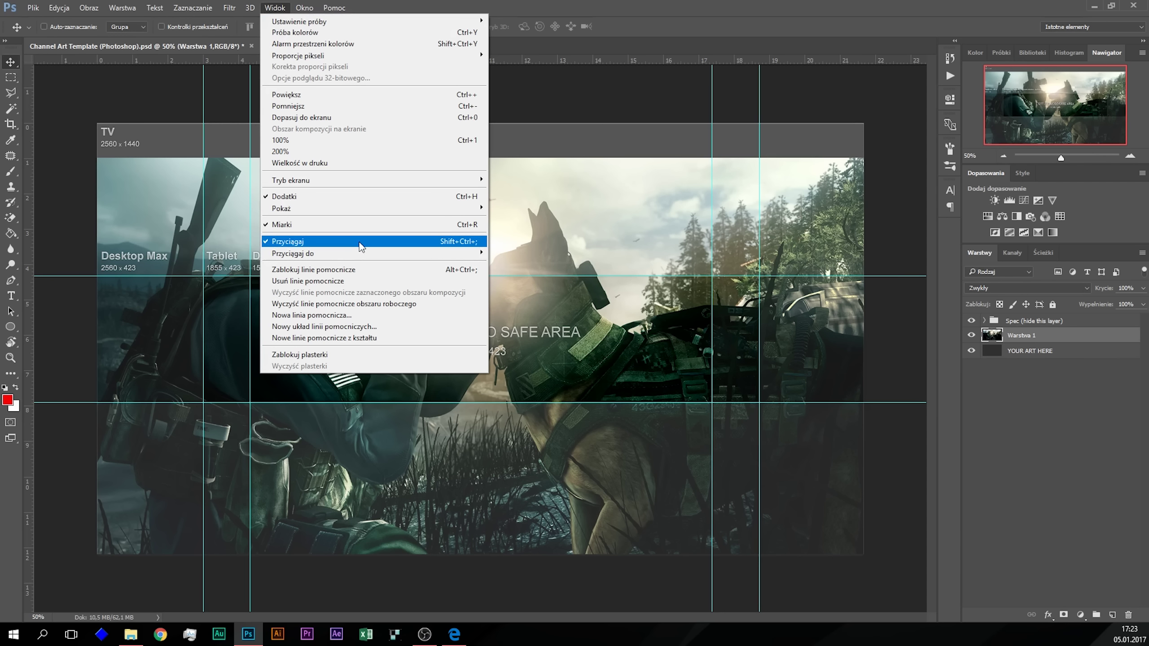
pyautogui.moveTo(296, 253)
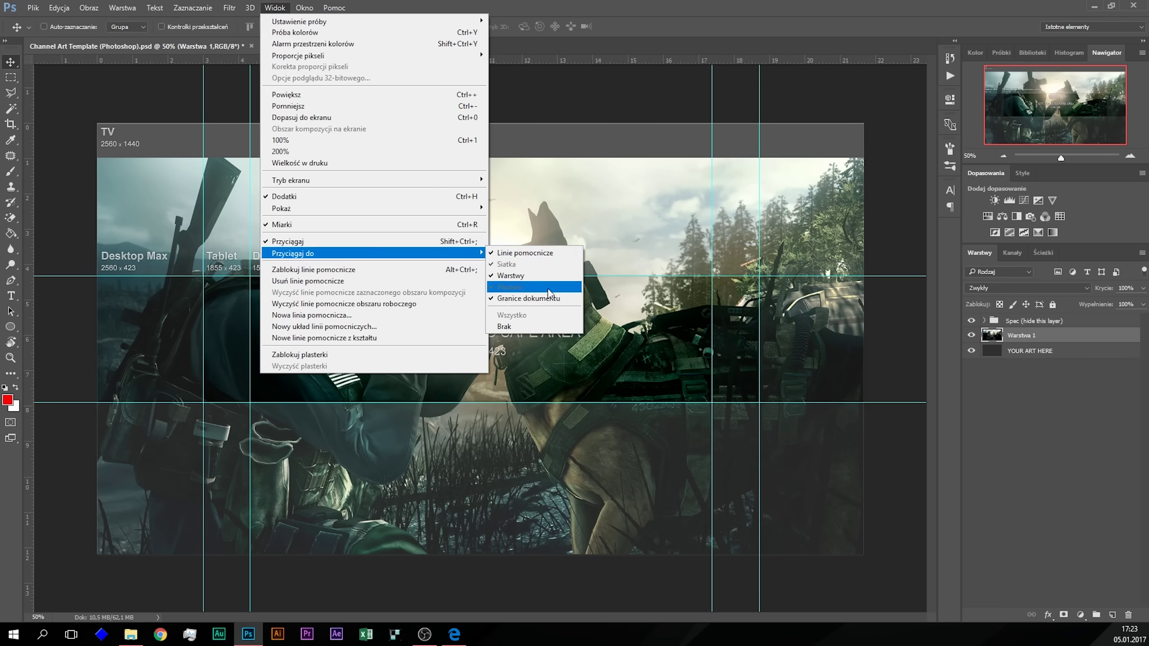
pyautogui.click(618, 207)
pyautogui.moveTo(478, 199)
pyautogui.mouseDown()
pyautogui.moveTo(495, 202)
pyautogui.moveTo(421, 315)
pyautogui.mouseUp()
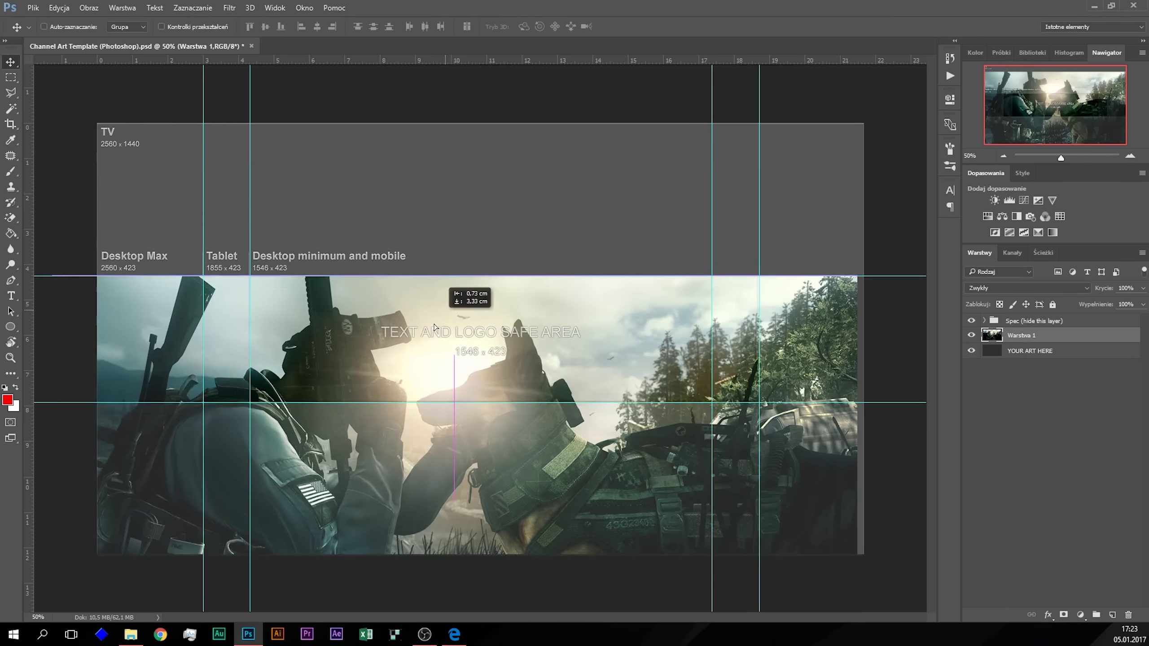
pyautogui.moveTo(421, 316)
pyautogui.mouseDown()
pyautogui.moveTo(420, 437)
pyautogui.moveTo(411, 337)
pyautogui.moveTo(454, 214)
pyautogui.moveTo(486, 218)
pyautogui.moveTo(472, 221)
pyautogui.moveTo(484, 222)
pyautogui.moveTo(498, 124)
pyautogui.moveTo(446, 240)
pyautogui.moveTo(481, 149)
pyautogui.moveTo(460, 344)
pyautogui.mouseUp()
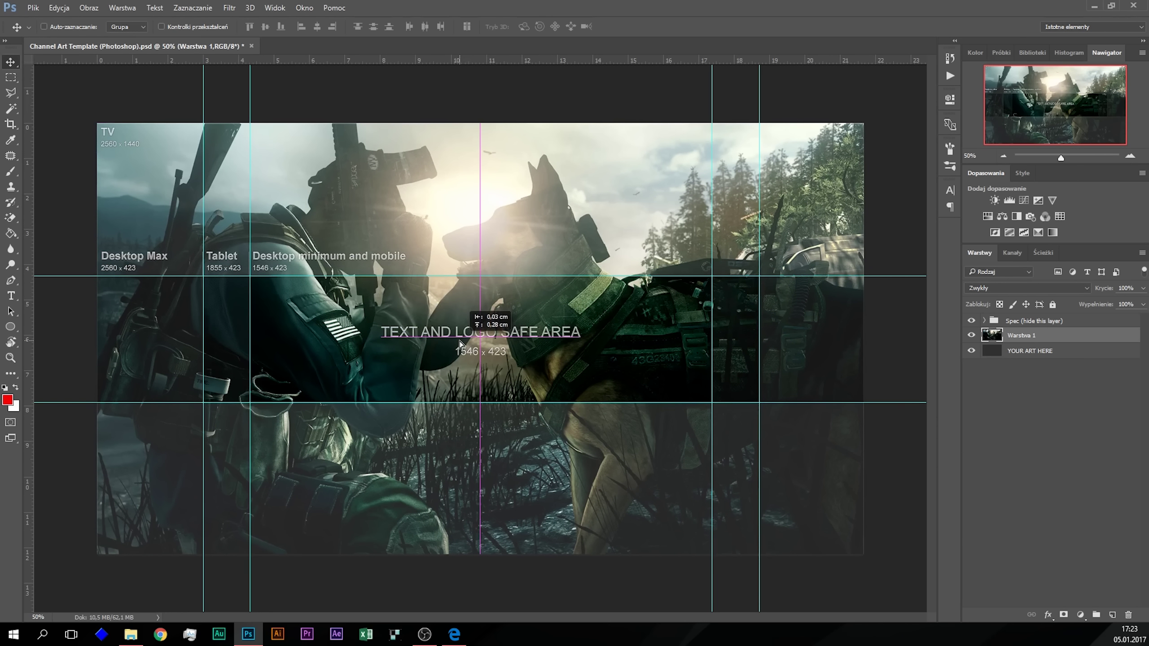
# Step: Snap the background to its final lower position and hide the Spec template overlay
pyautogui.moveTo(460, 343); pyautogui.dragTo(460, 345)
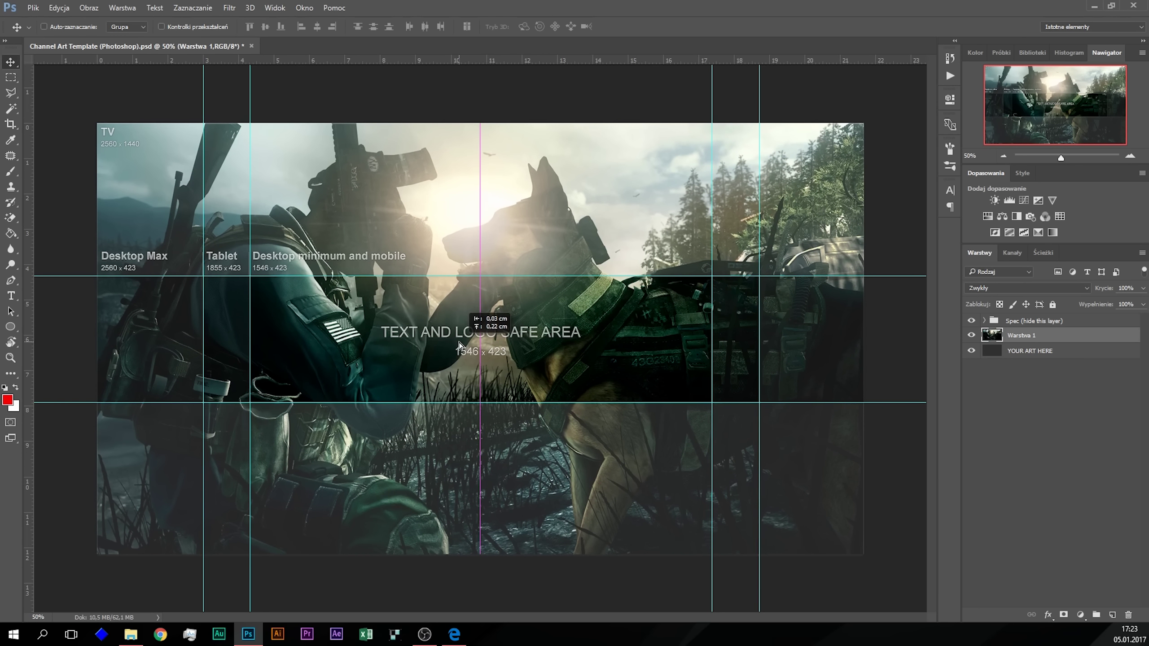
pyautogui.moveTo(460, 344)
pyautogui.mouseDown()
pyautogui.moveTo(446, 412)
pyautogui.moveTo(457, 432)
pyautogui.mouseUp()
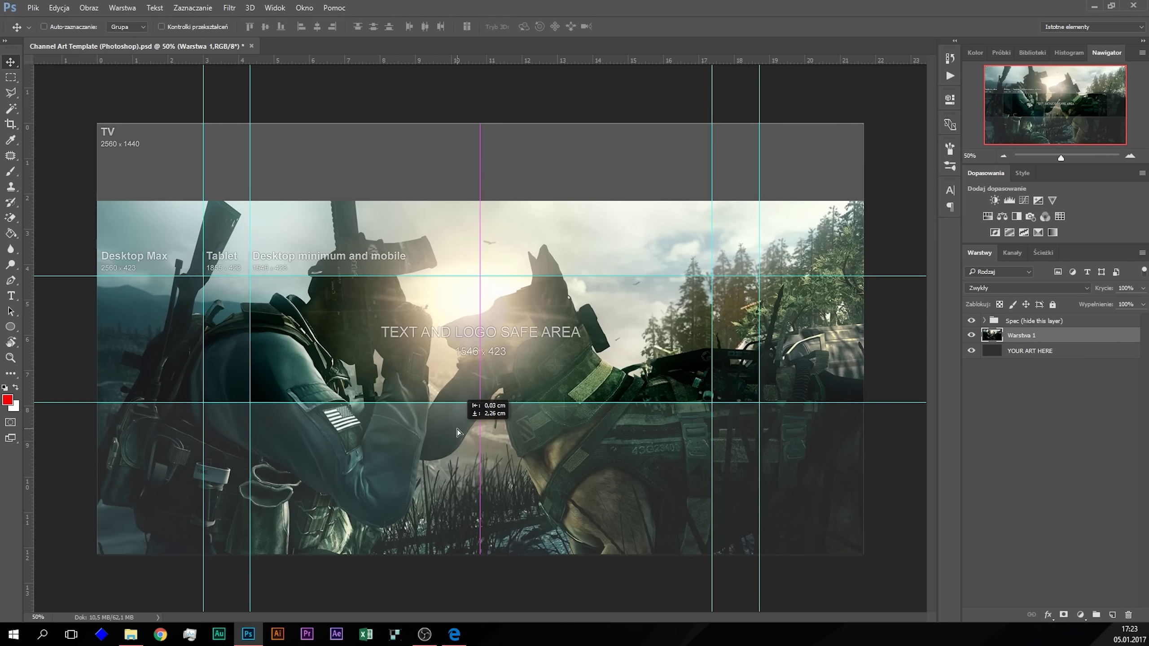
pyautogui.moveTo(457, 432); pyautogui.dragTo(461, 443)
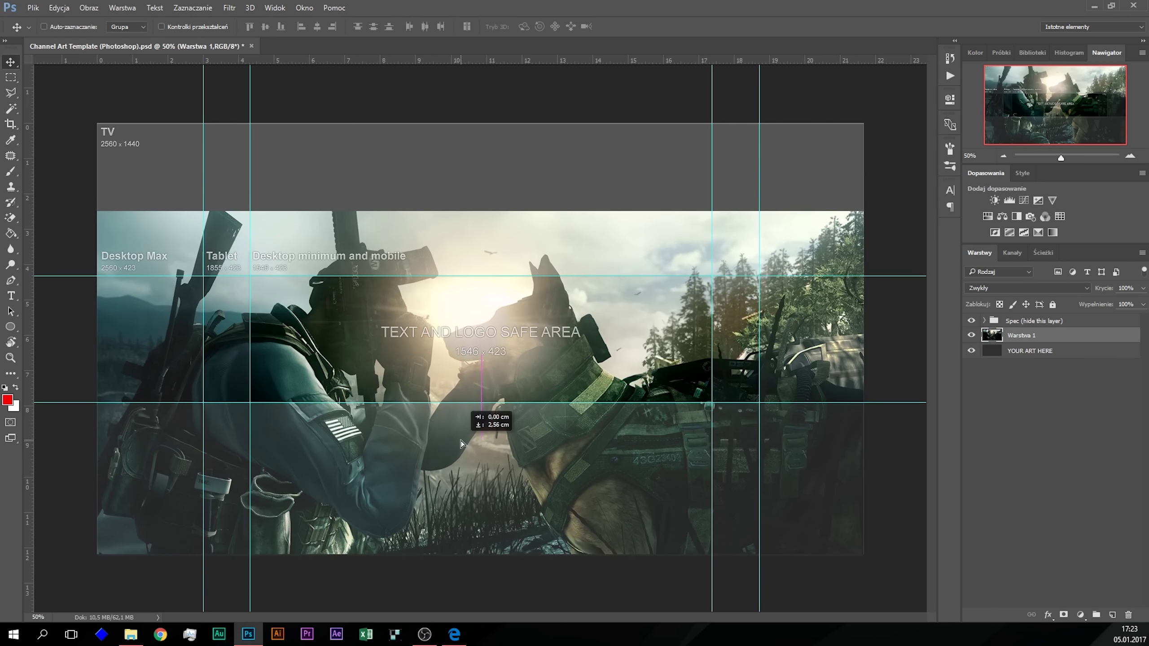
pyautogui.moveTo(461, 443); pyautogui.dragTo(461, 445)
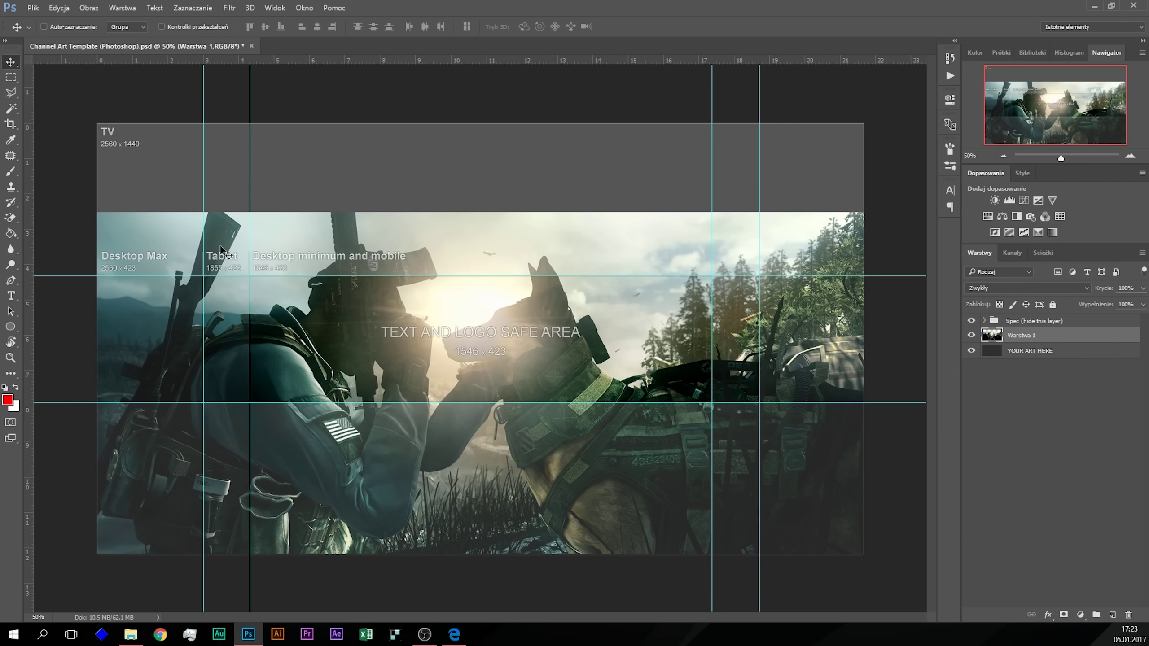
pyautogui.click(970, 321)
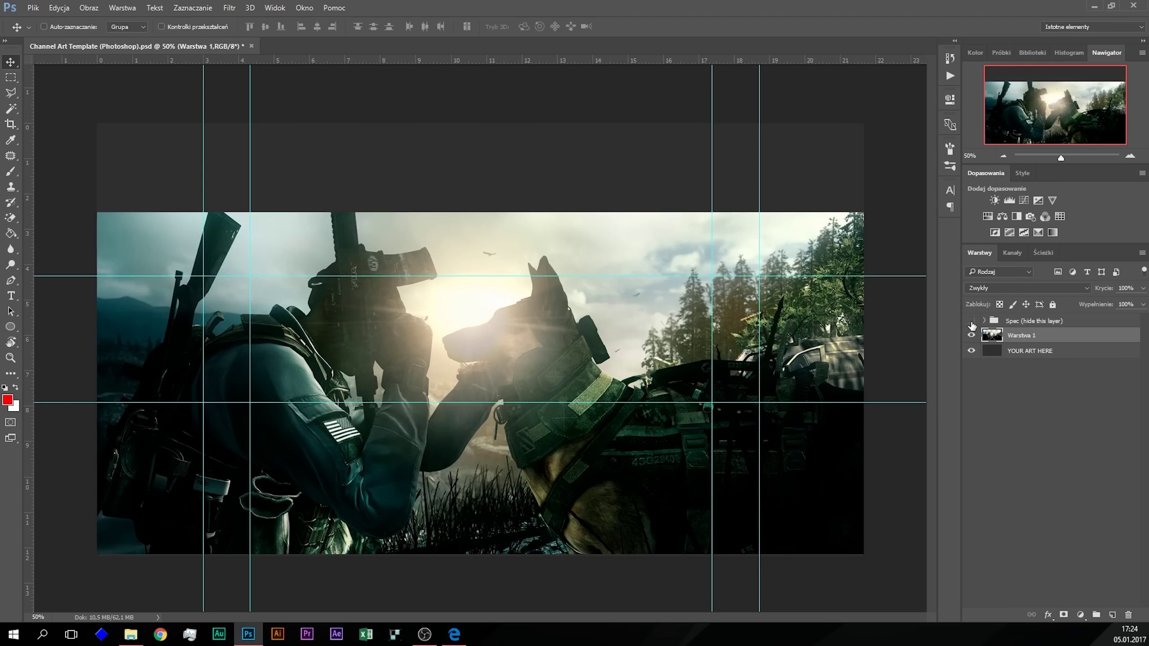
pyautogui.click(971, 321)
pyautogui.click(971, 321)
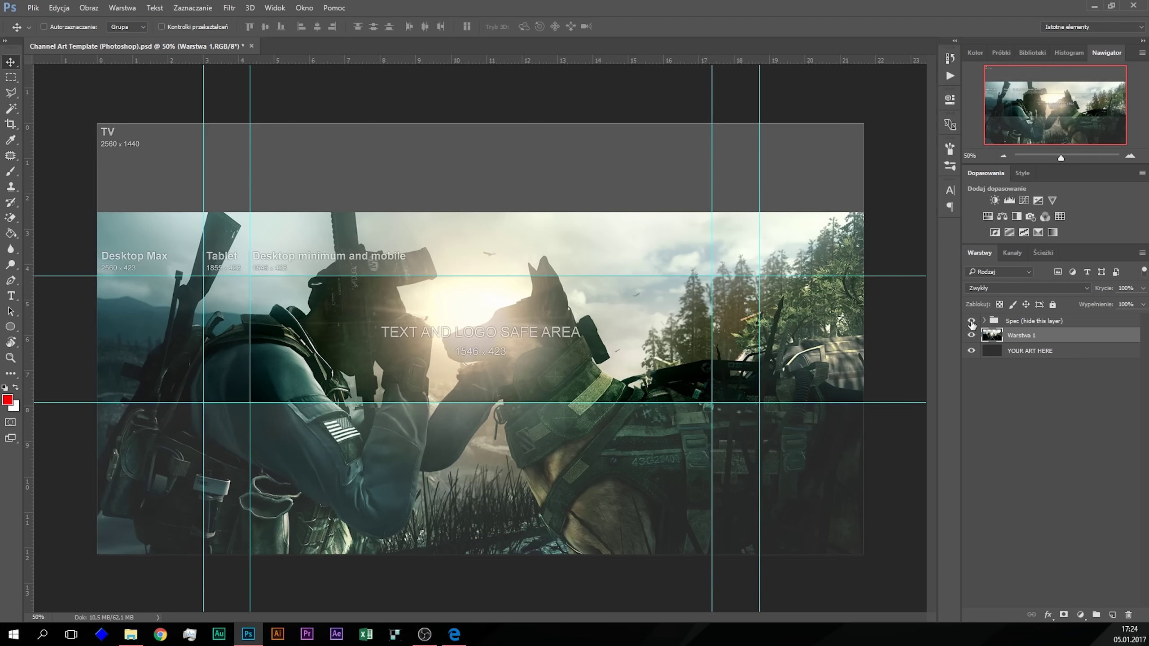
pyautogui.click(971, 322)
pyautogui.click(970, 321)
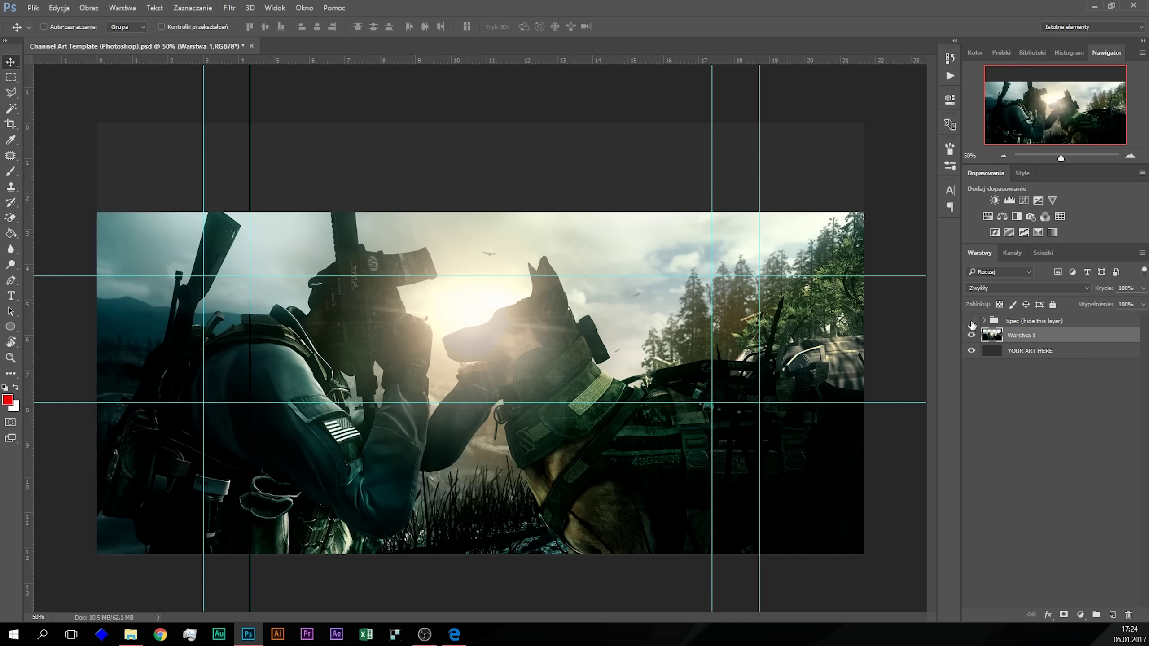
pyautogui.click(971, 322)
pyautogui.click(971, 321)
pyautogui.click(971, 321)
pyautogui.click(971, 321)
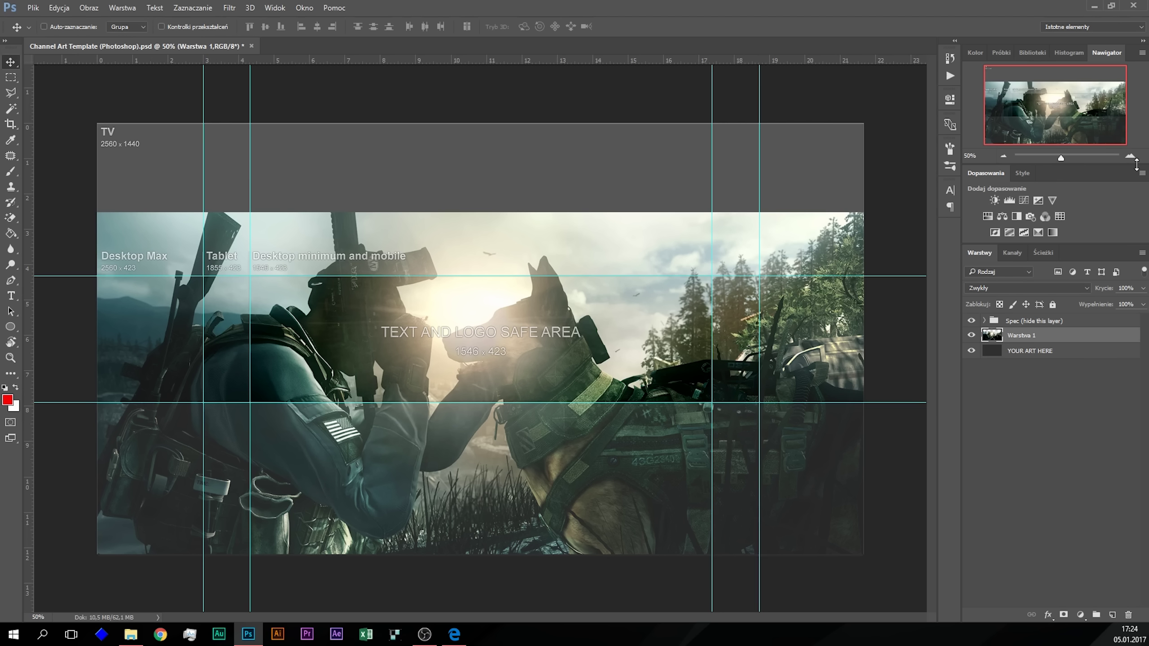
# Step: Zoom to 100%, back to 66.67%, and pan the view onto the soldier and dog
pyautogui.click(1130, 157)
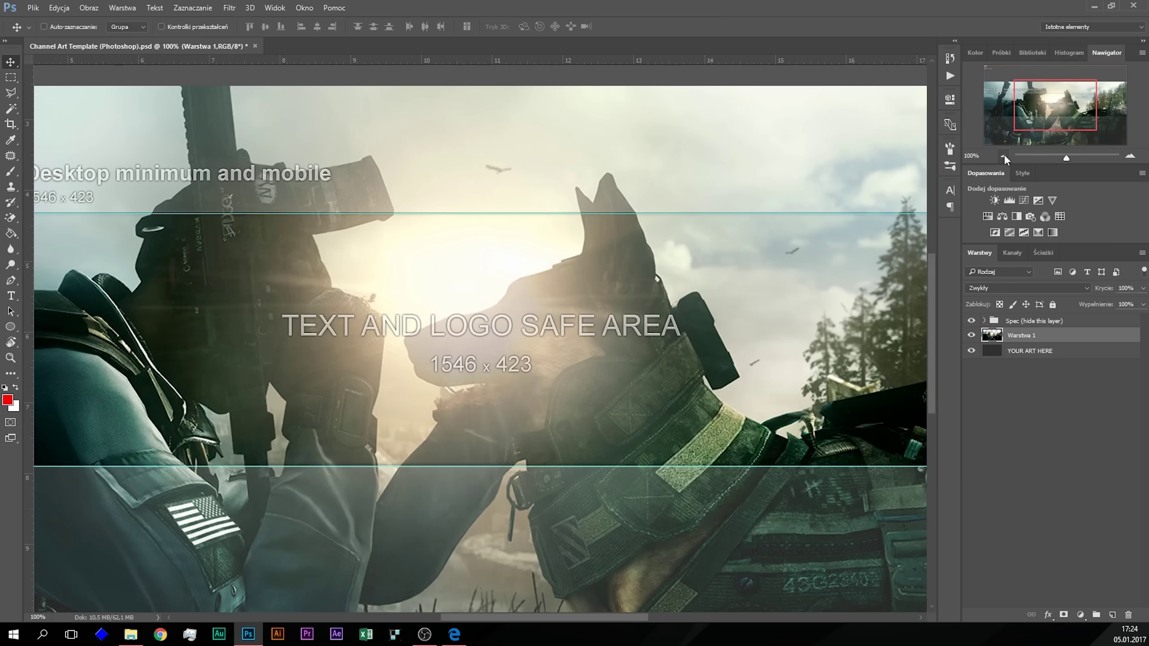
pyautogui.click(1002, 155)
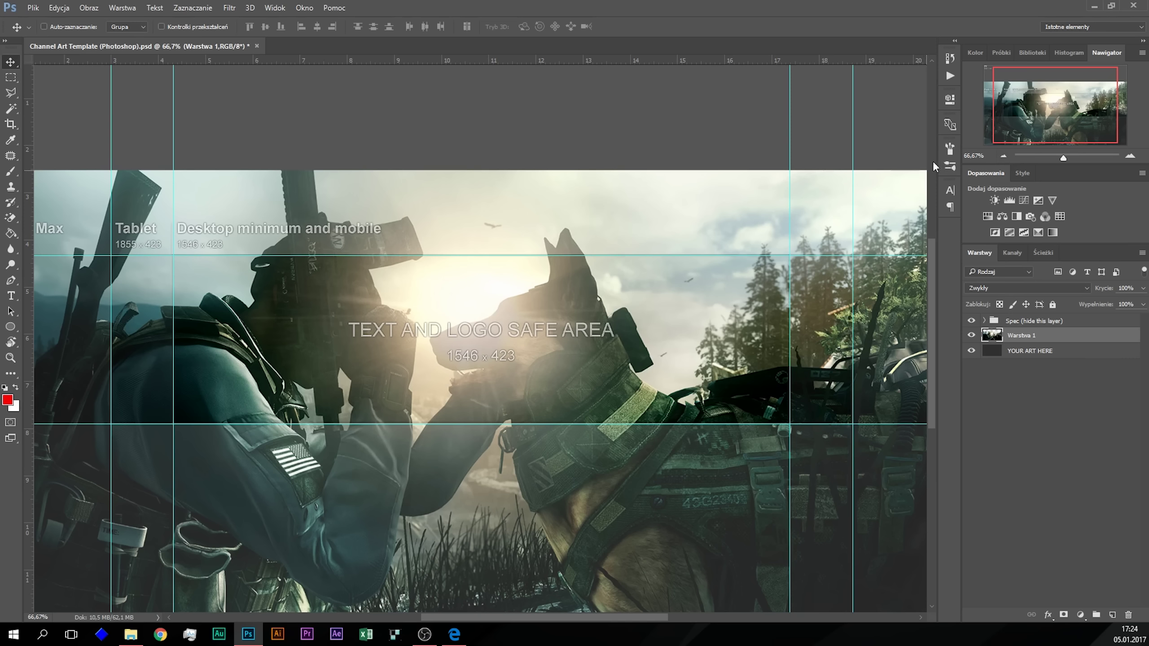
pyautogui.moveTo(1102, 104)
pyautogui.mouseDown()
pyautogui.moveTo(1034, 119)
pyautogui.moveTo(1070, 139)
pyautogui.moveTo(1047, 102)
pyautogui.moveTo(1069, 119)
pyautogui.mouseUp()
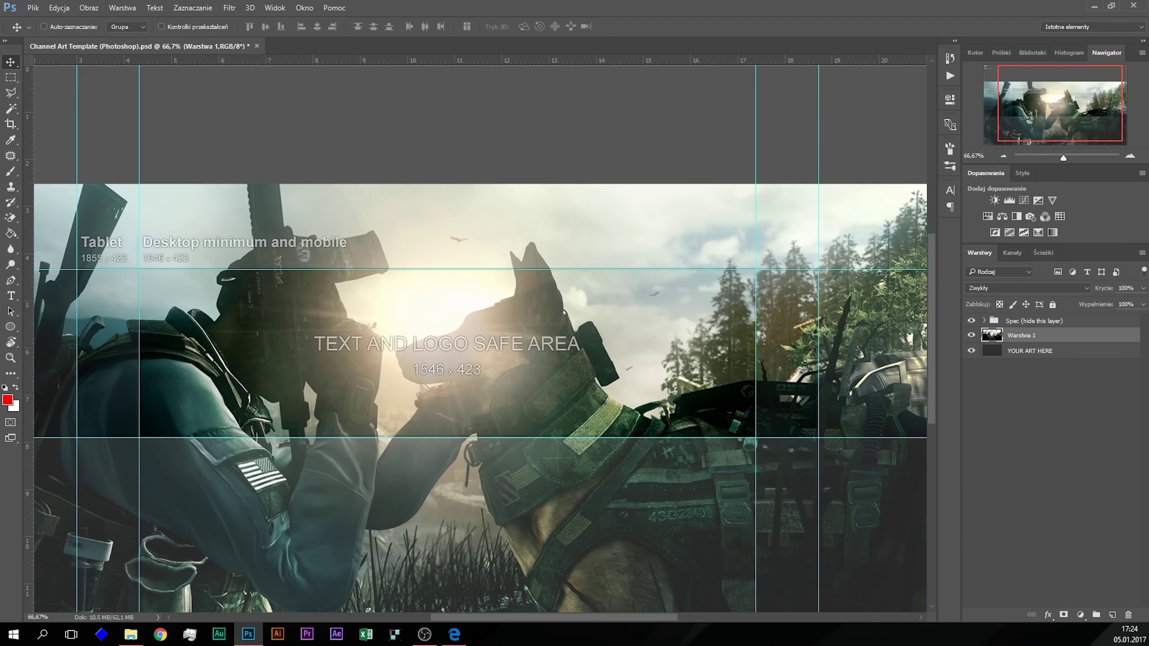
pyautogui.click(11, 295)
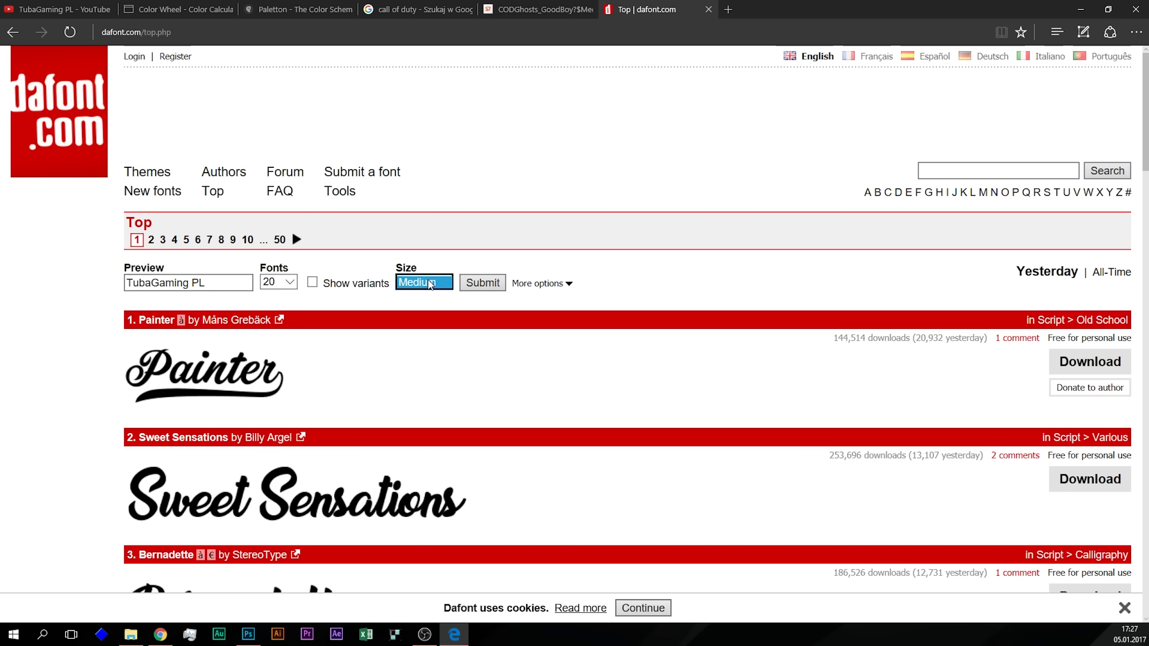
# Step: Set the dafont.com preview to Large size with 100 fonts per page and submit
pyautogui.click(424, 281)
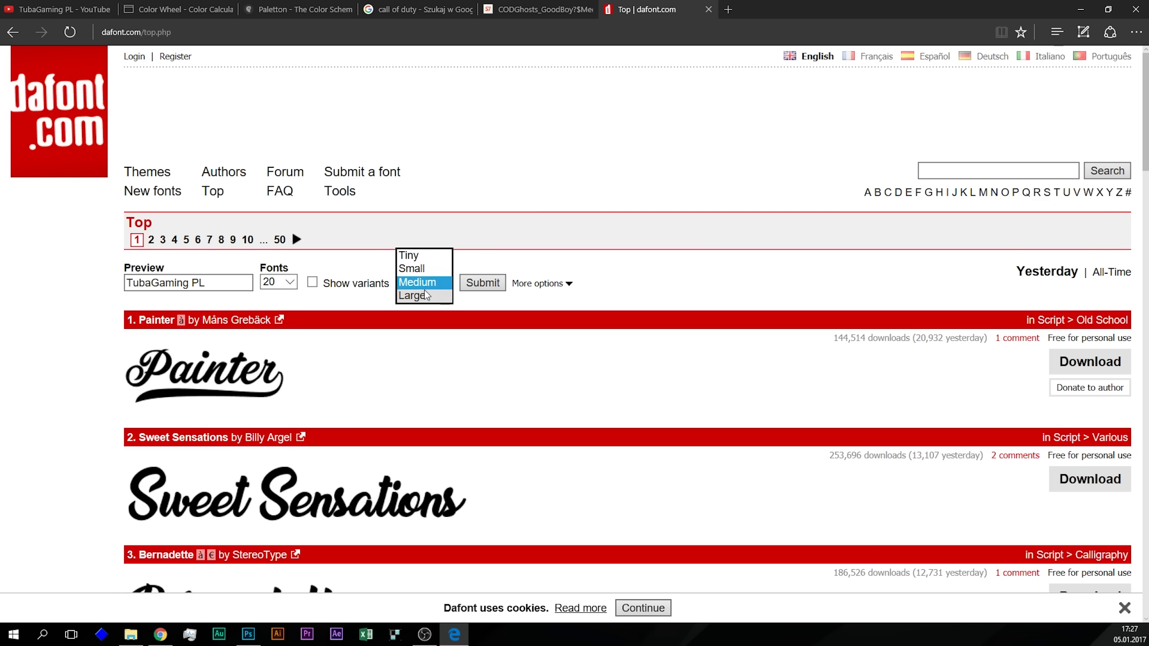
pyautogui.doubleClick(289, 282)
pyautogui.click(295, 287)
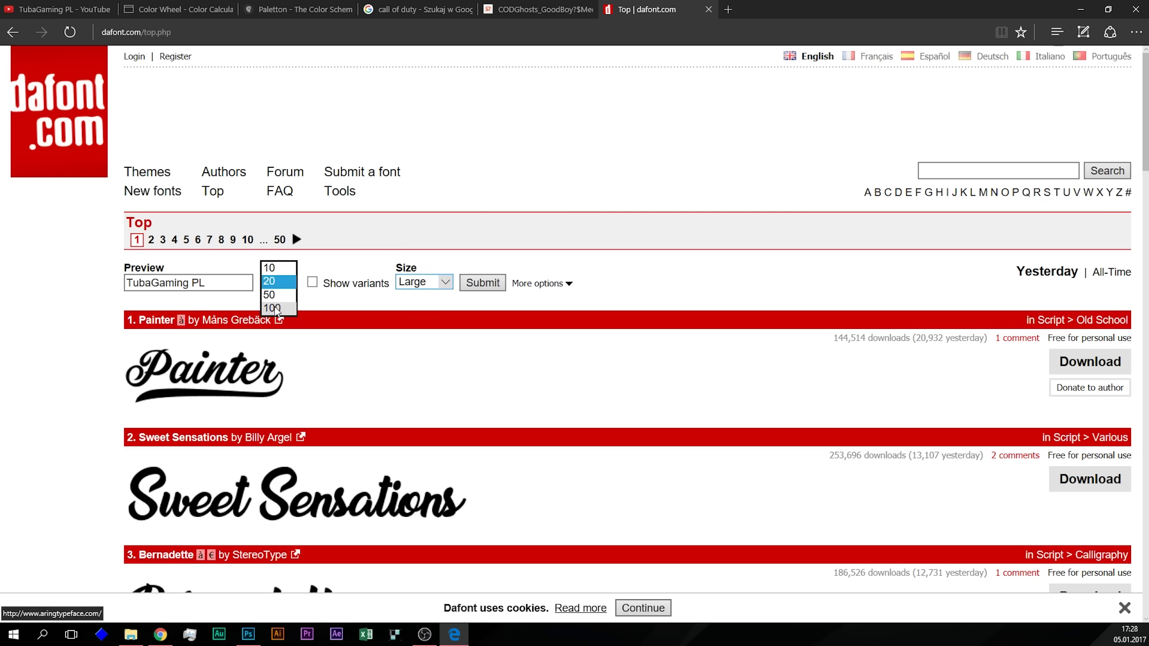
pyautogui.click(275, 310)
pyautogui.click(485, 289)
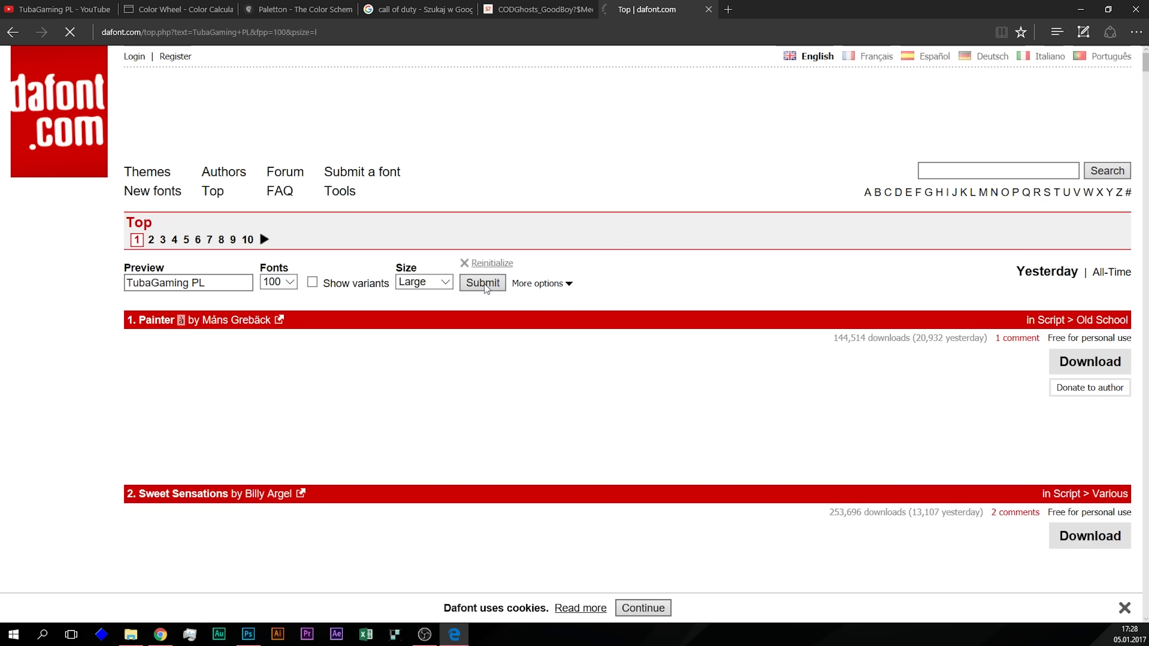
# Step: Scroll down and bring up the context menu for master_of_break.zip
pyautogui.scroll(-1, 434, 369)
pyautogui.scroll(-5, 435, 368)
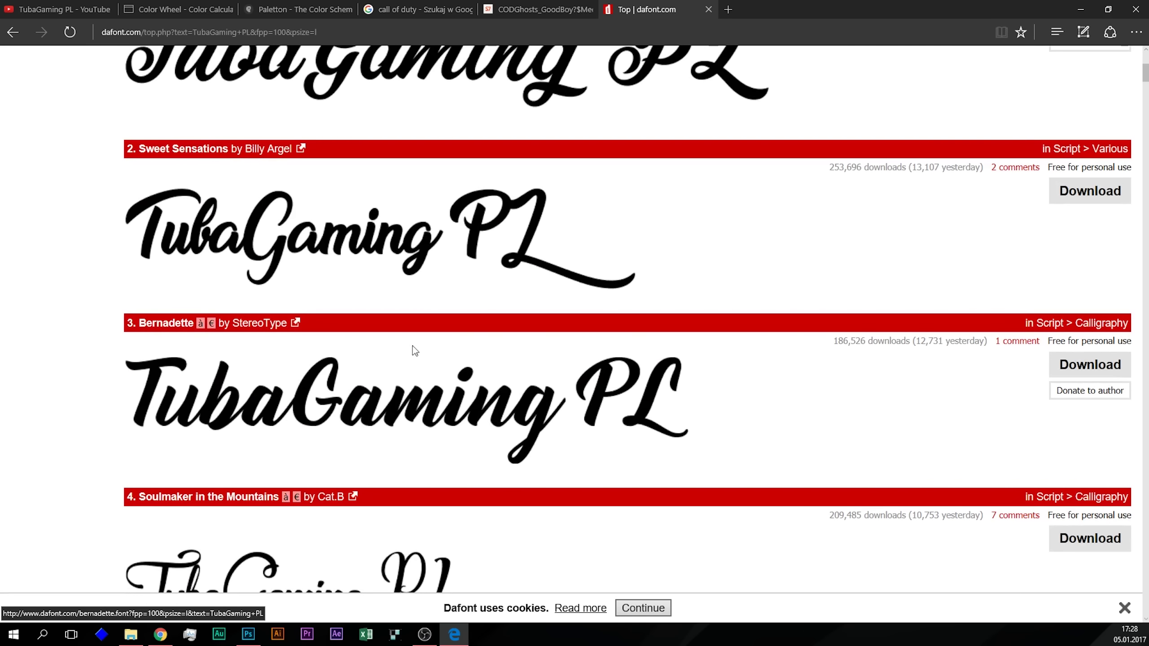
pyautogui.scroll(-1, 406, 344)
pyautogui.rightClick(312, 190)
pyautogui.moveTo(426, 241)
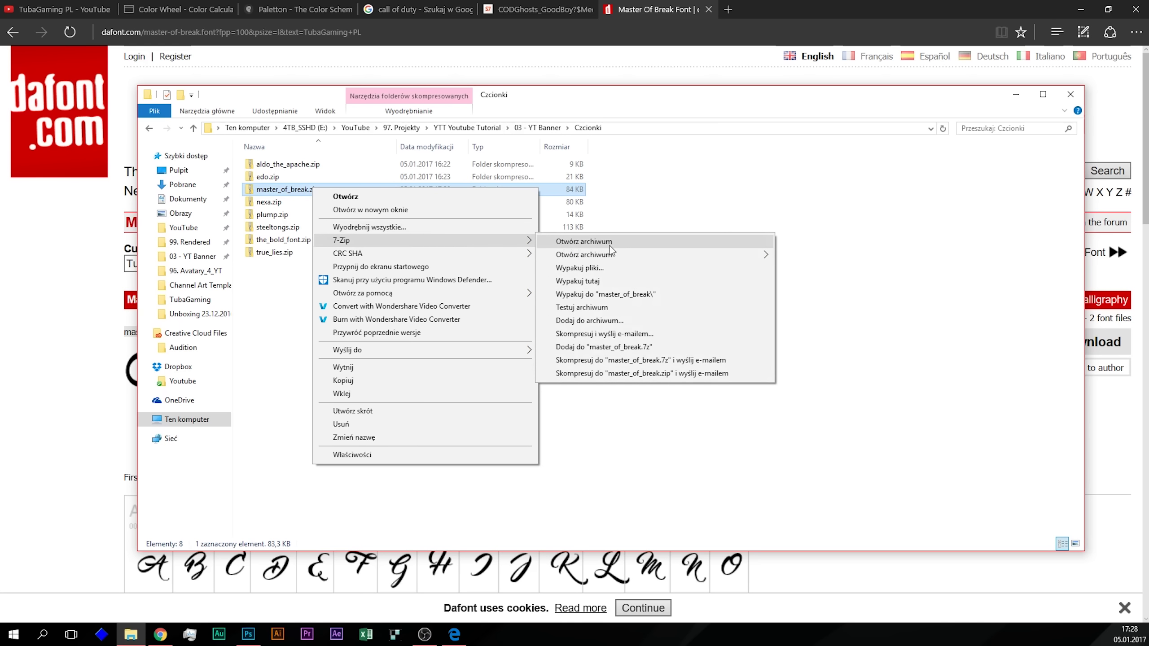
# Step: Extract master_of_break.zip, install both its .otf and .ttf fonts, and return to Photoshop
pyautogui.click(623, 295)
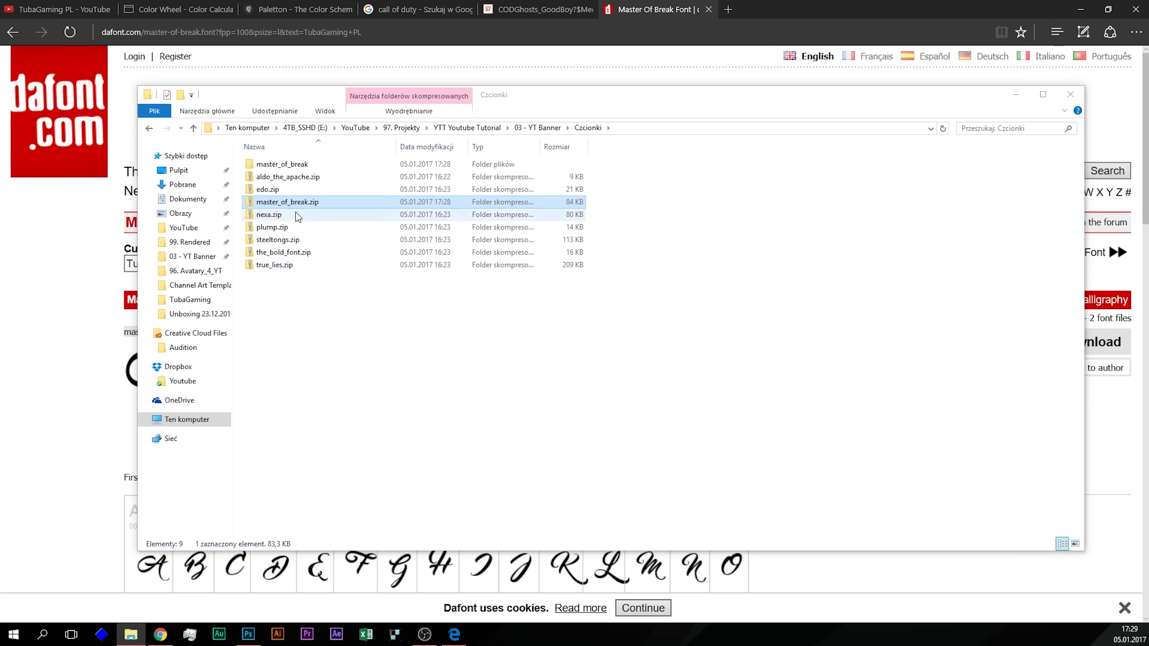
pyautogui.doubleClick(312, 165)
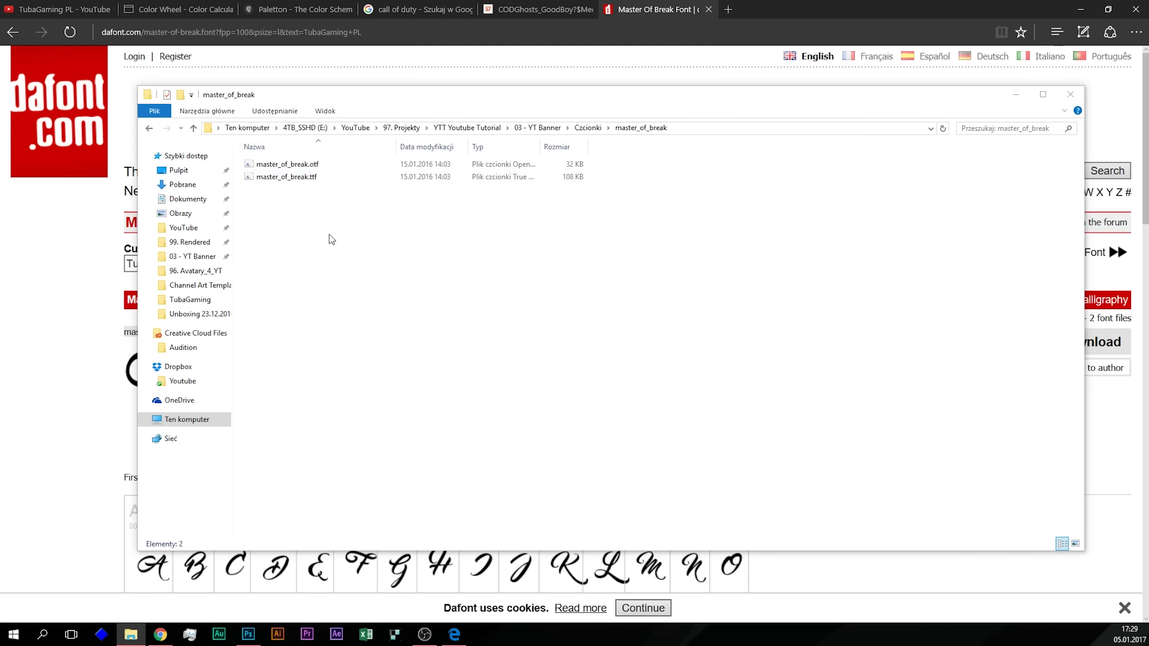
pyautogui.moveTo(435, 269); pyautogui.dragTo(283, 154)
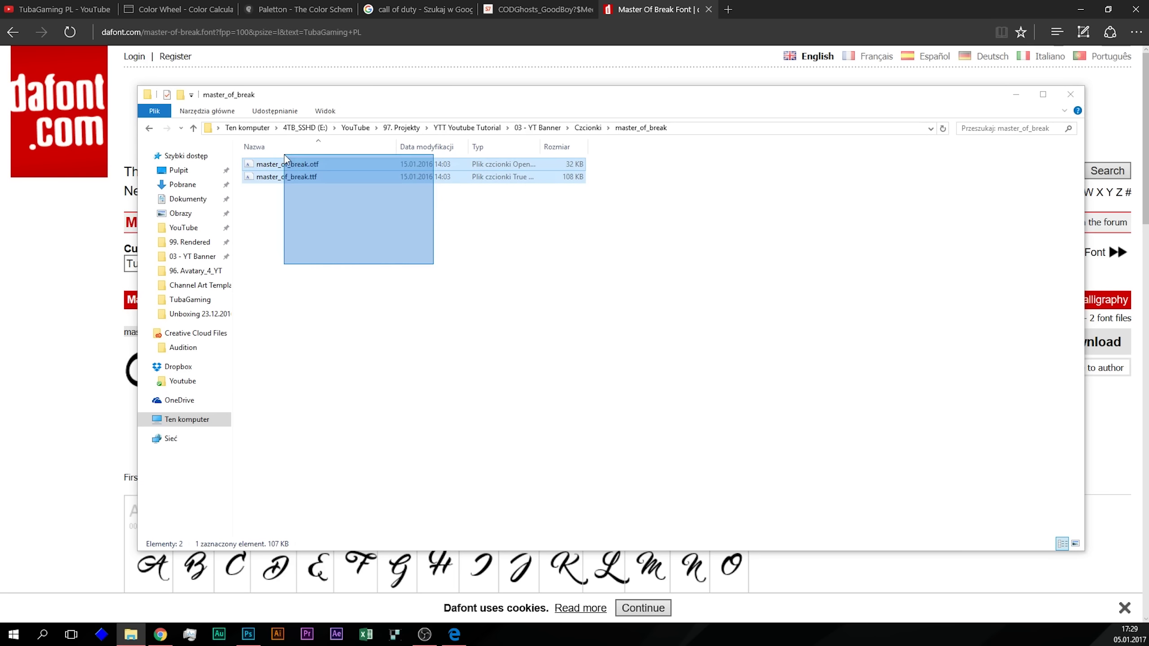
pyautogui.rightClick(285, 168)
pyautogui.click(339, 205)
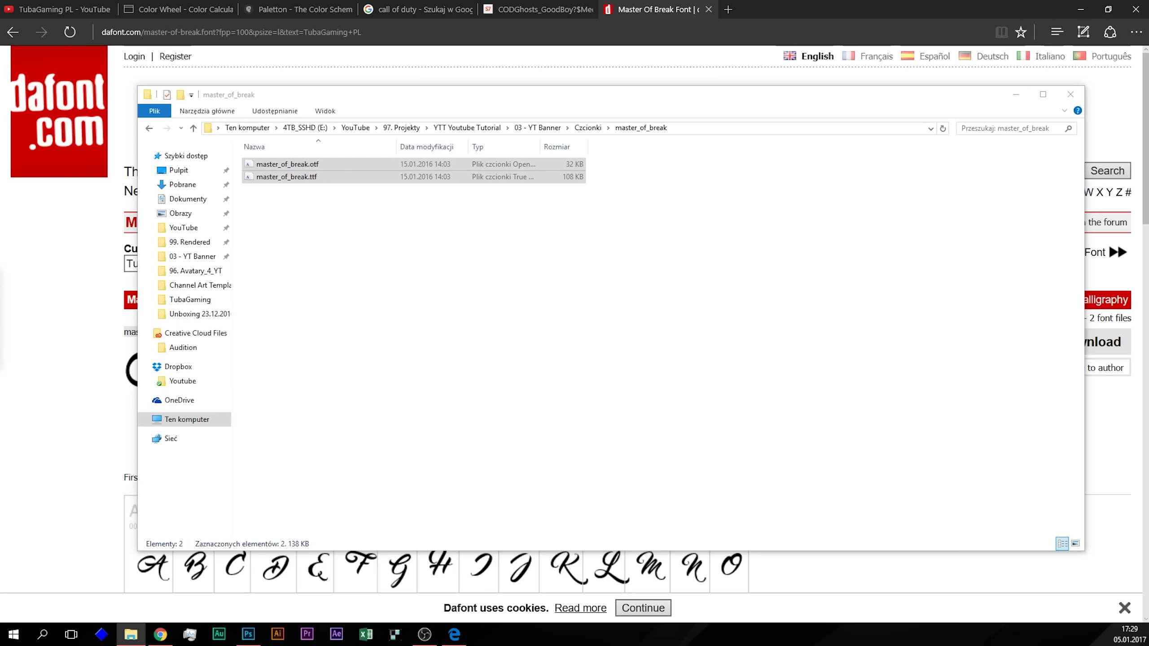
pyautogui.click(470, 244)
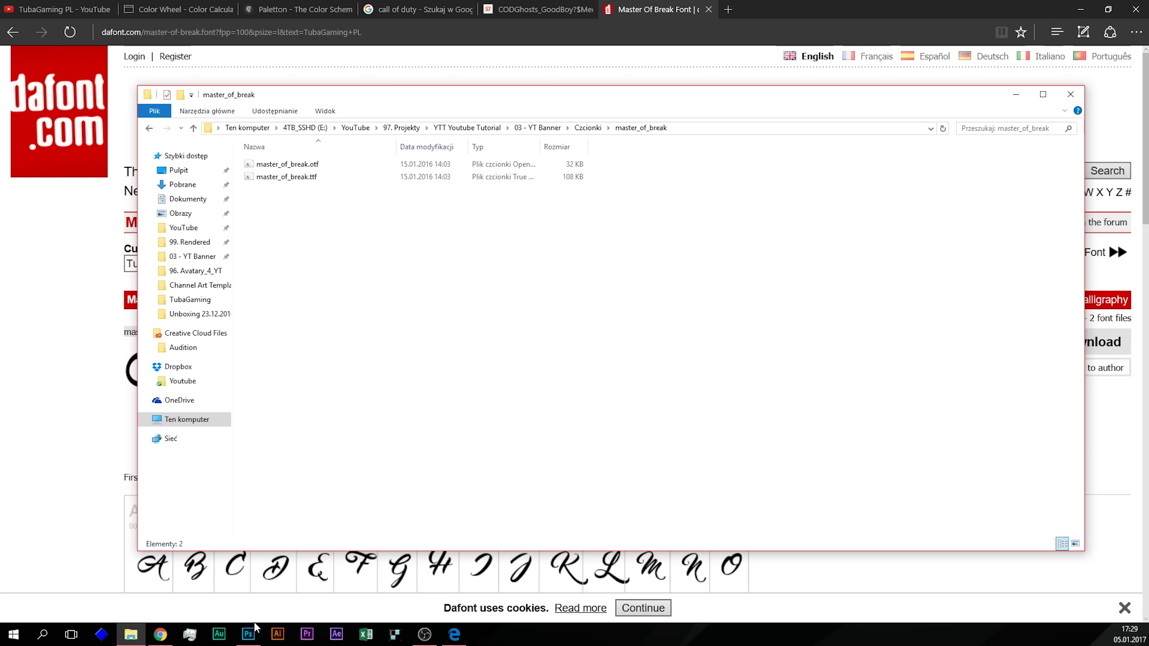
pyautogui.click(247, 634)
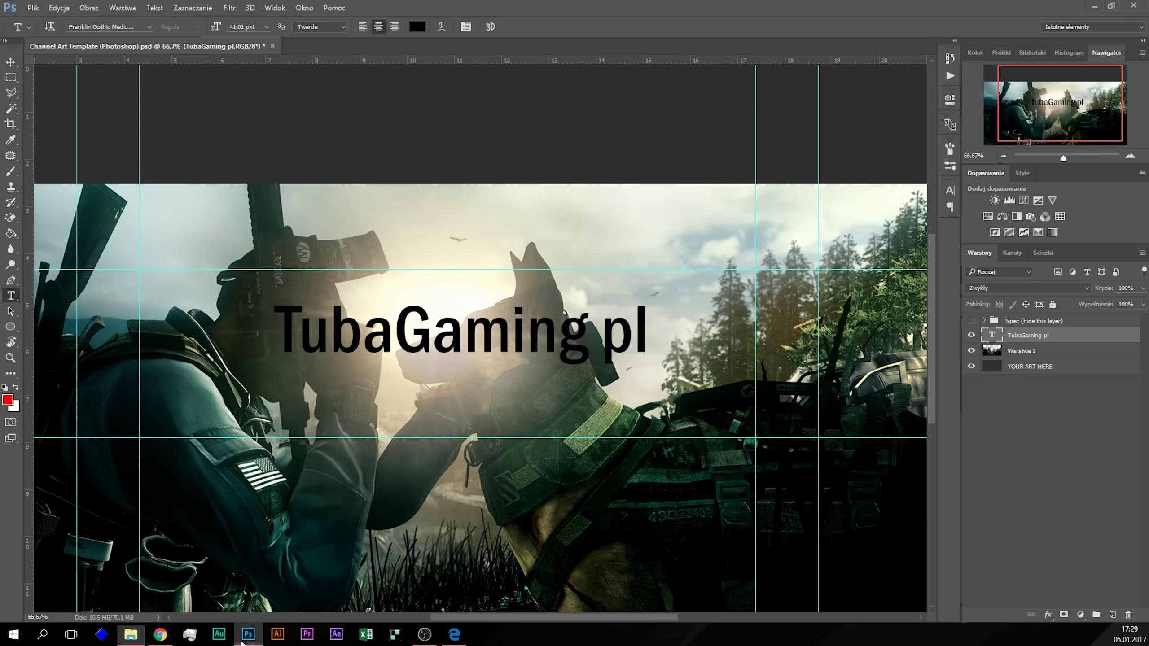
# Step: Select all the 'TubaGaming pl' text and change its font to Master Of Break Regular
pyautogui.doubleClick(460, 339)
pyautogui.click(460, 339)
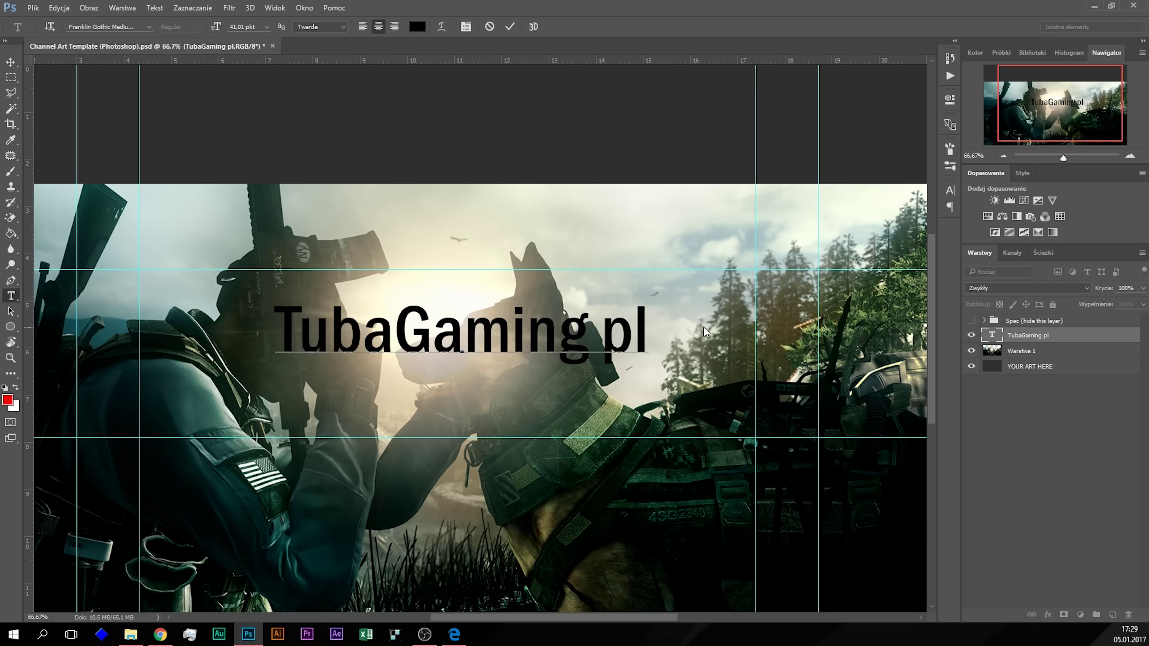
pyautogui.moveTo(642, 325); pyautogui.dragTo(253, 344)
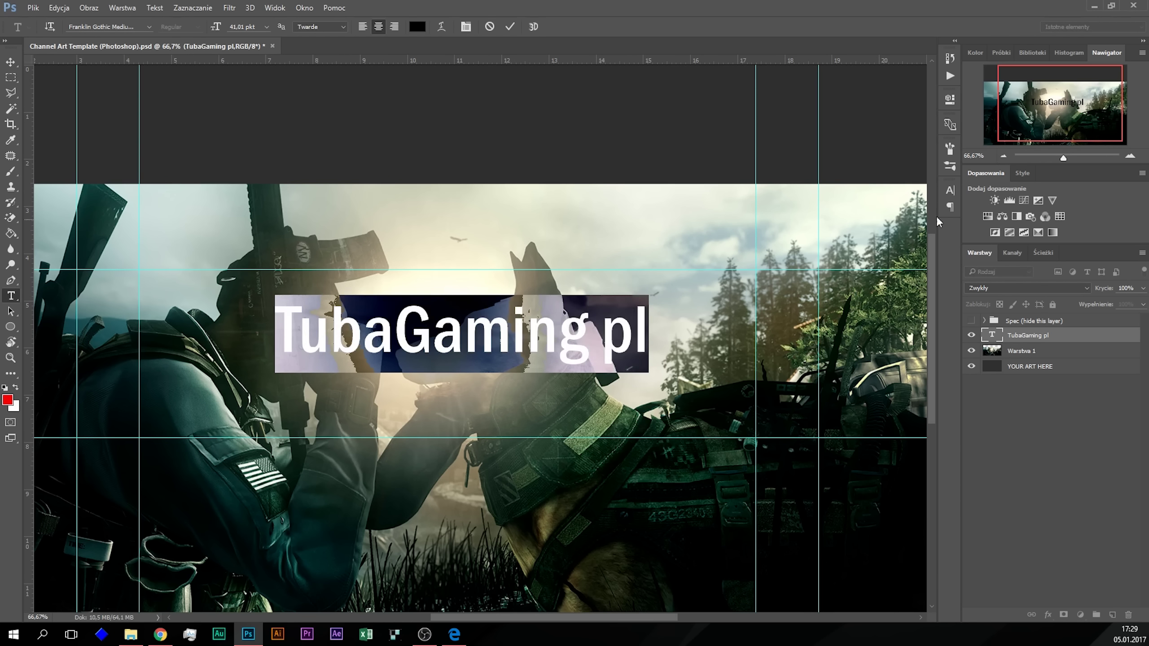
pyautogui.click(949, 191)
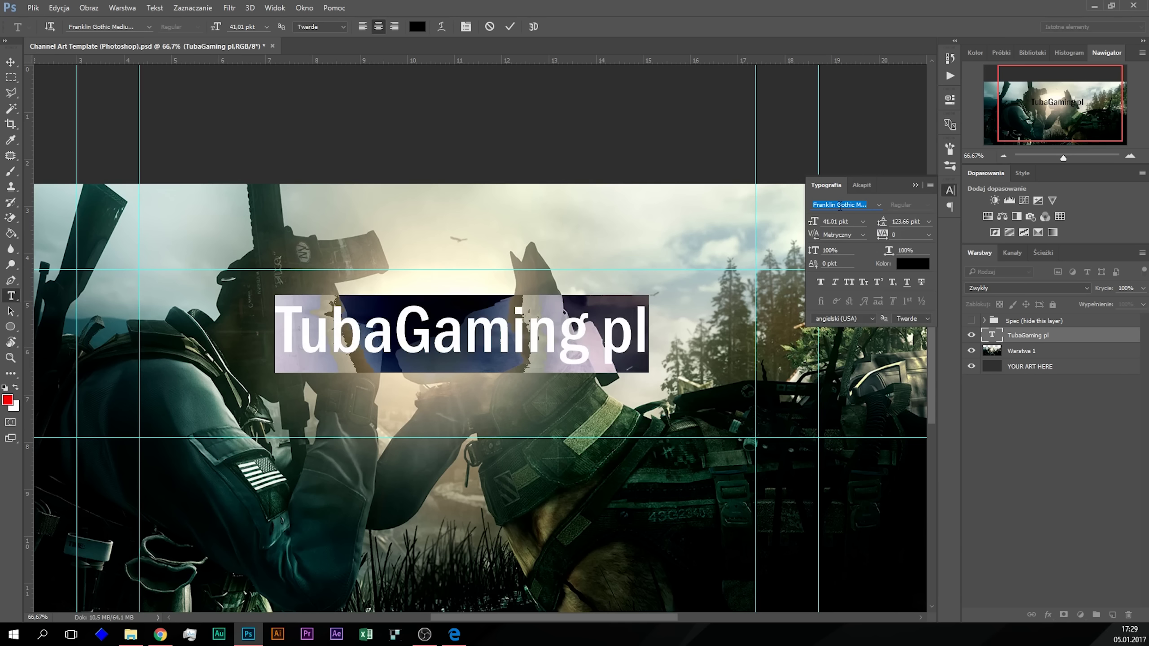
pyautogui.click(839, 206)
pyautogui.hotkey('ctrl', 'a')
pyautogui.press('BackSpace')
pyautogui.write('ma')
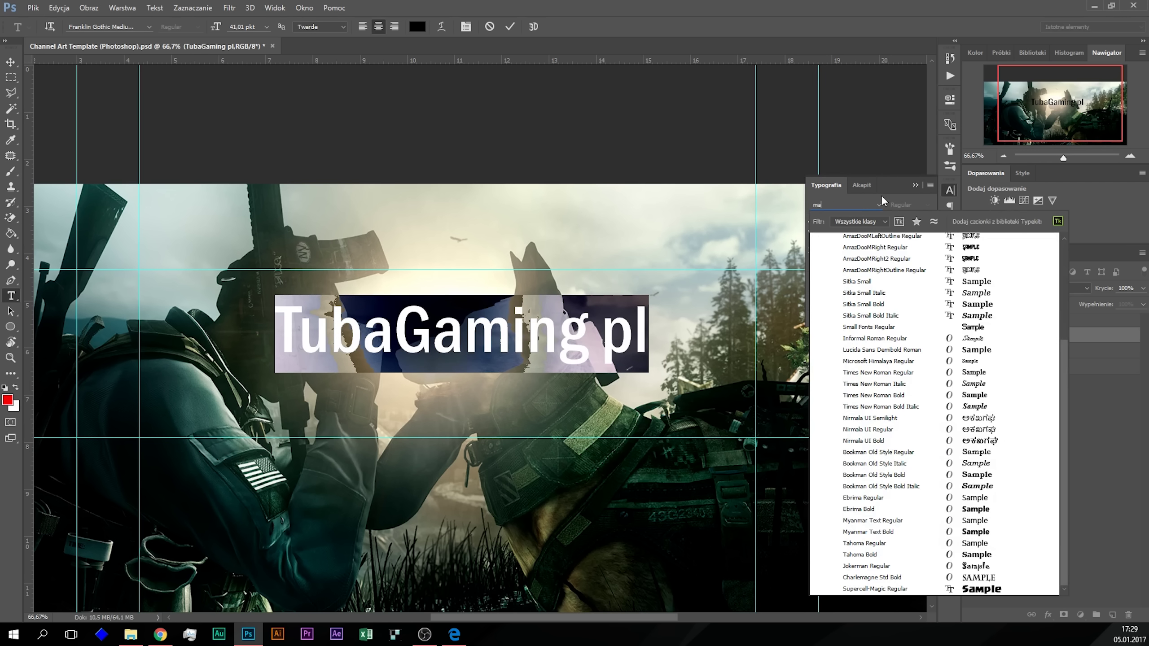
pyautogui.write('ster')
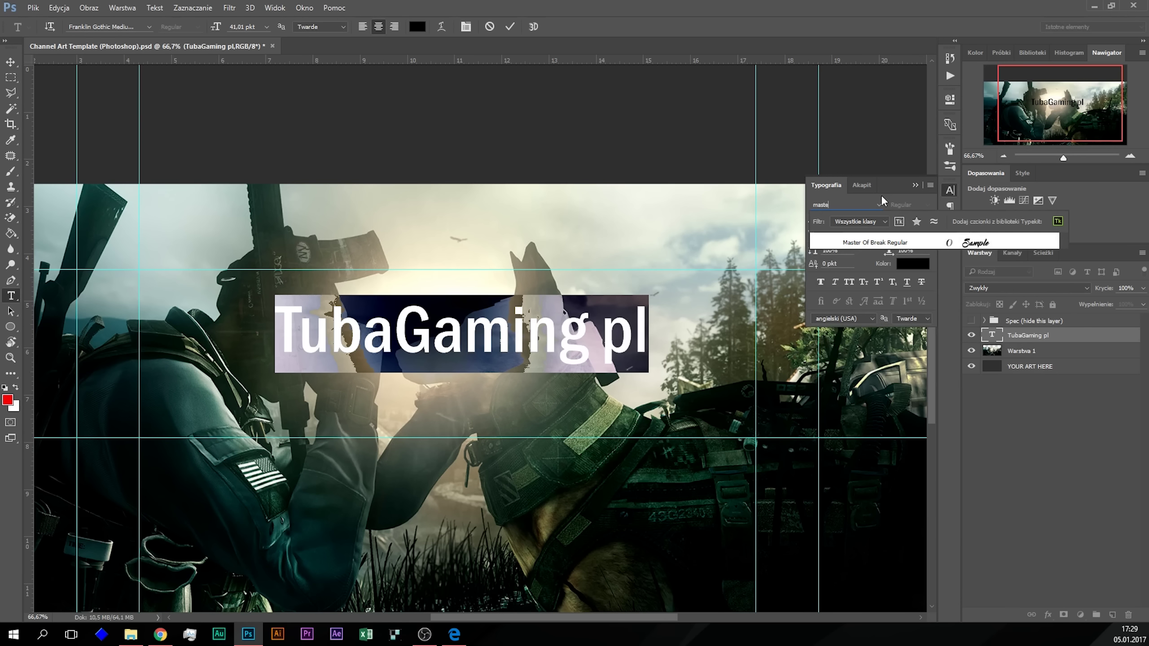
pyautogui.click(880, 243)
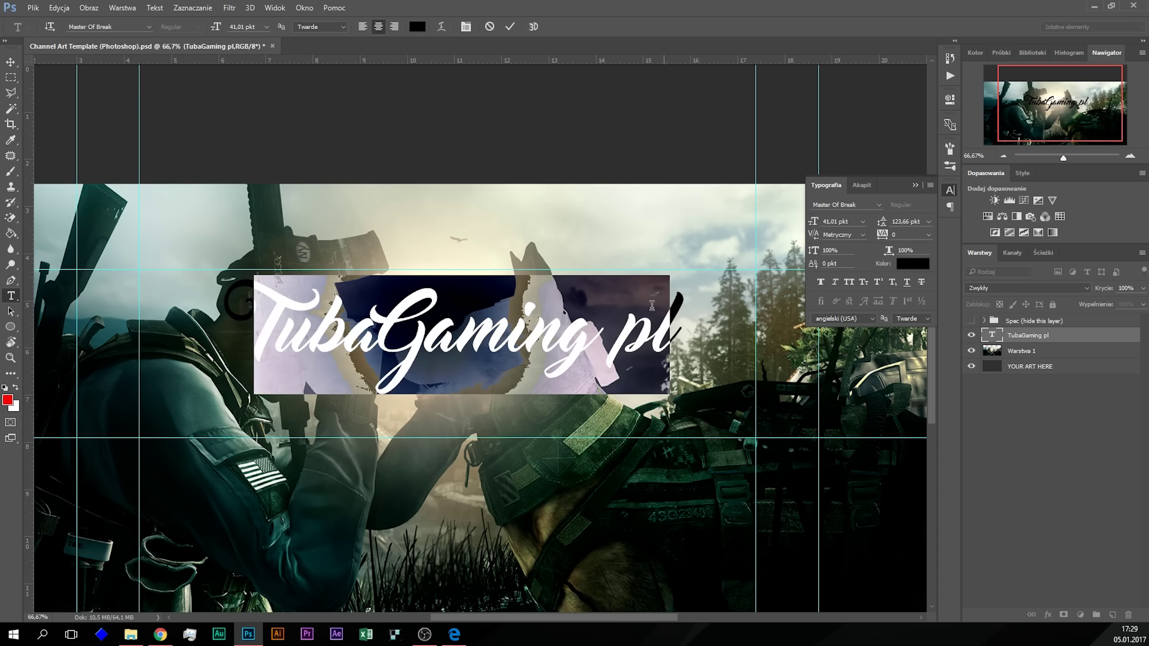
# Step: Delete the 'pl' ending so the text reads TubaGaming, and shift it lower-right
pyautogui.click(589, 375)
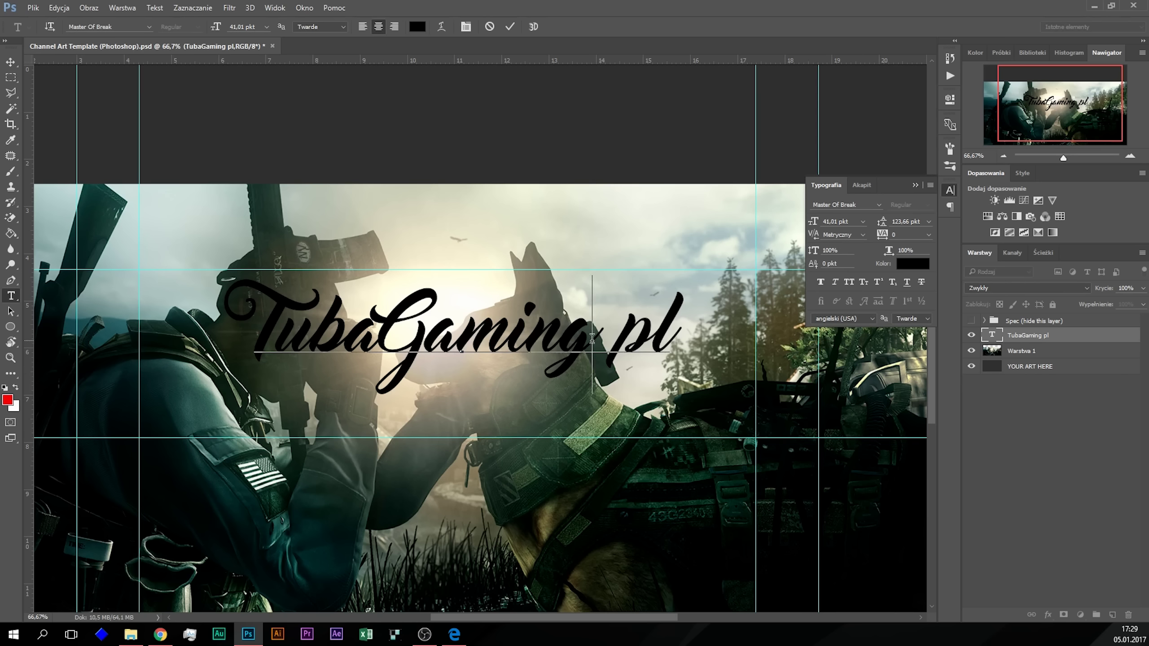
pyautogui.moveTo(592, 333); pyautogui.dragTo(710, 334)
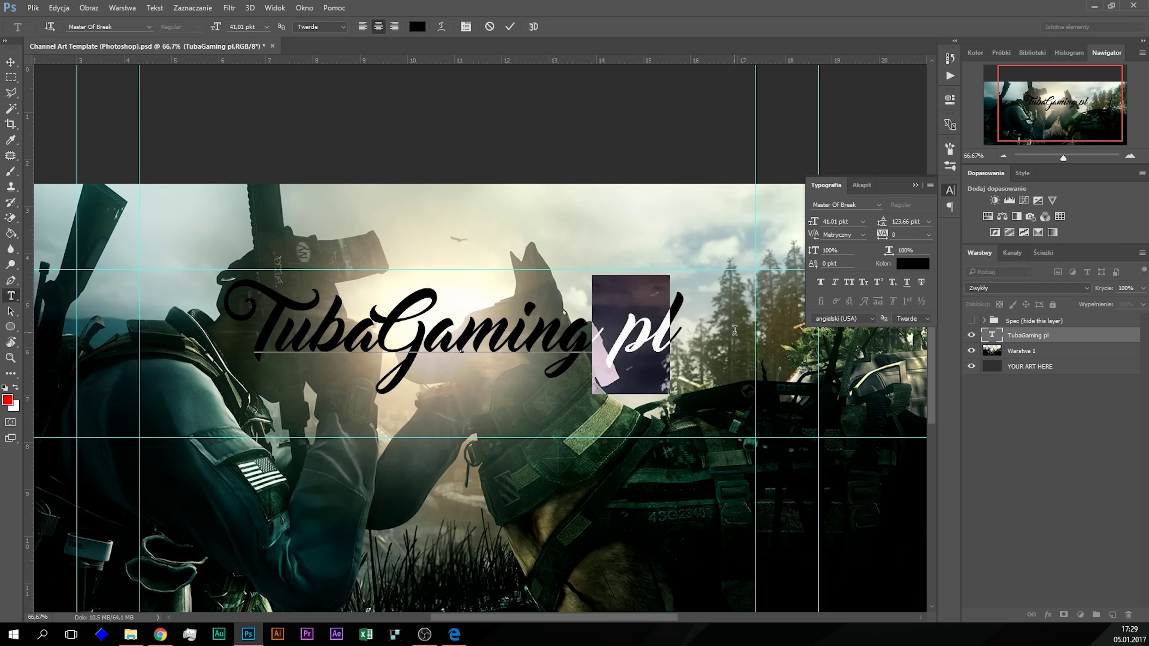
pyautogui.write('PL')
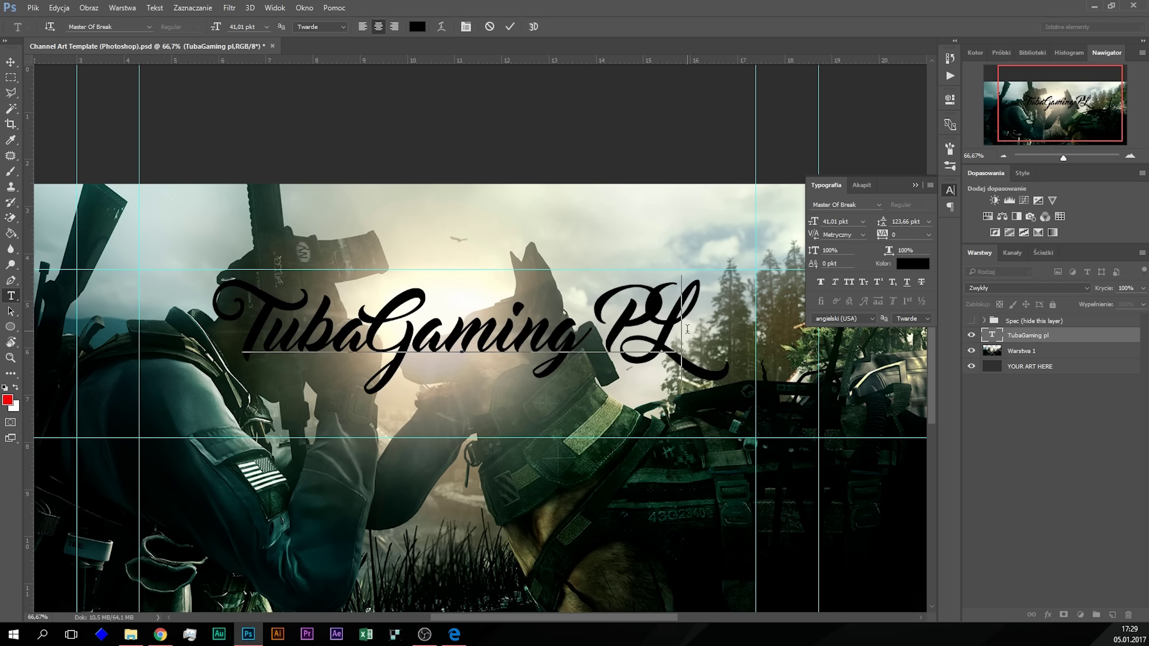
pyautogui.moveTo(687, 329); pyautogui.dragTo(586, 333)
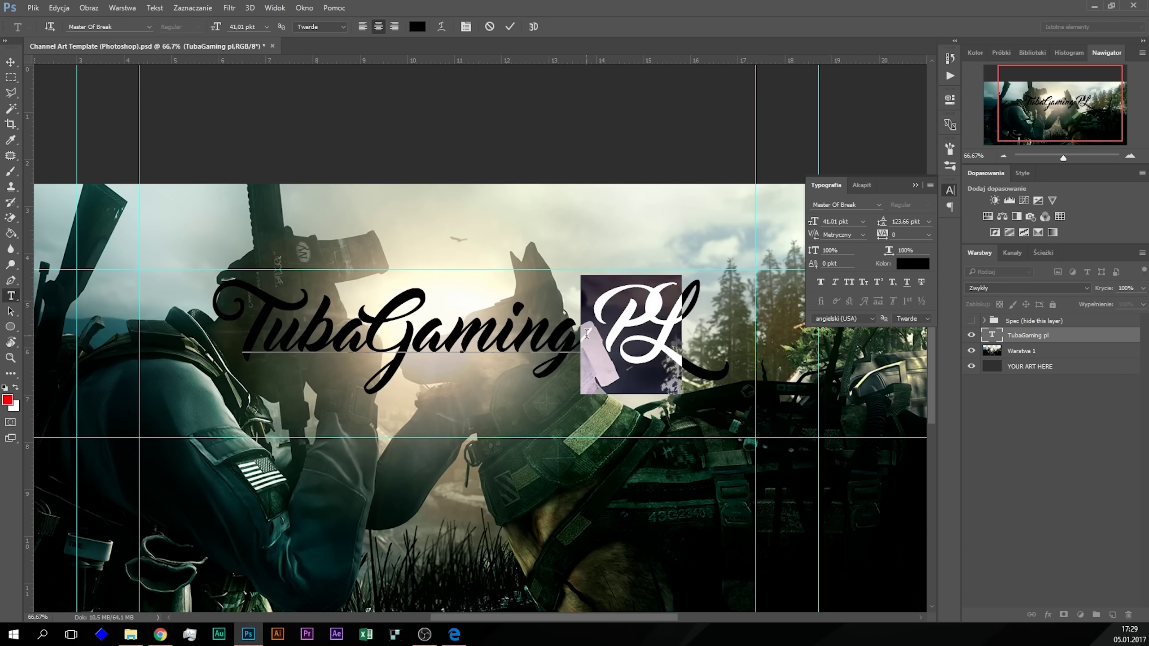
pyautogui.press('BackSpace')
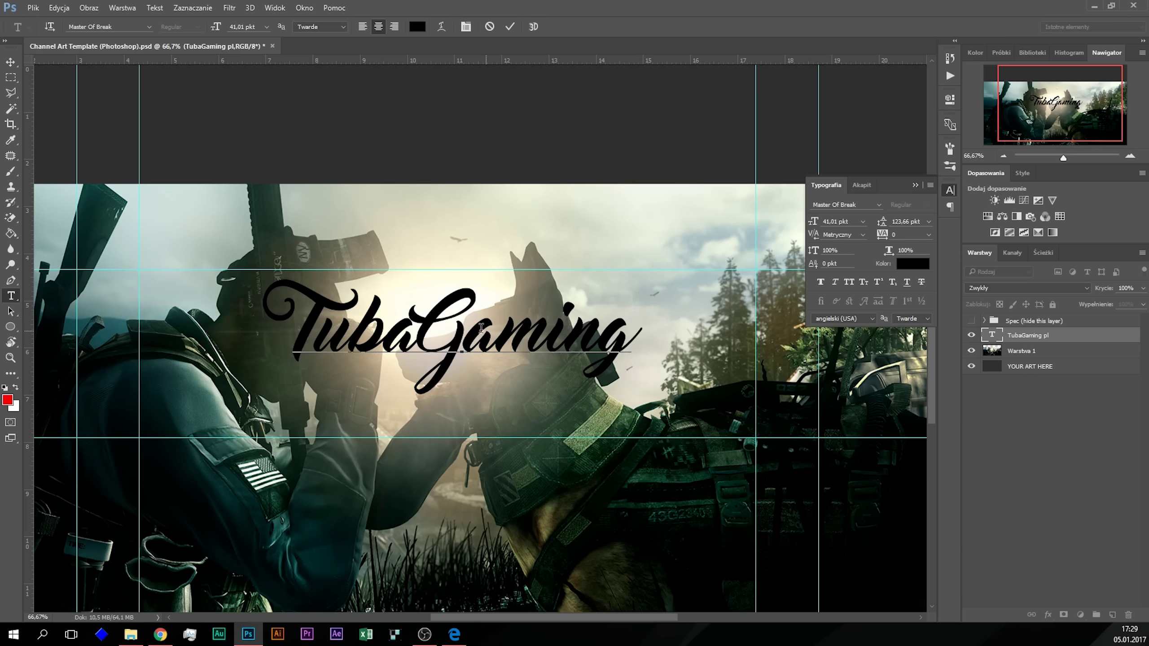
pyautogui.moveTo(454, 268)
pyautogui.mouseDown()
pyautogui.moveTo(473, 292)
pyautogui.moveTo(467, 285)
pyautogui.mouseUp()
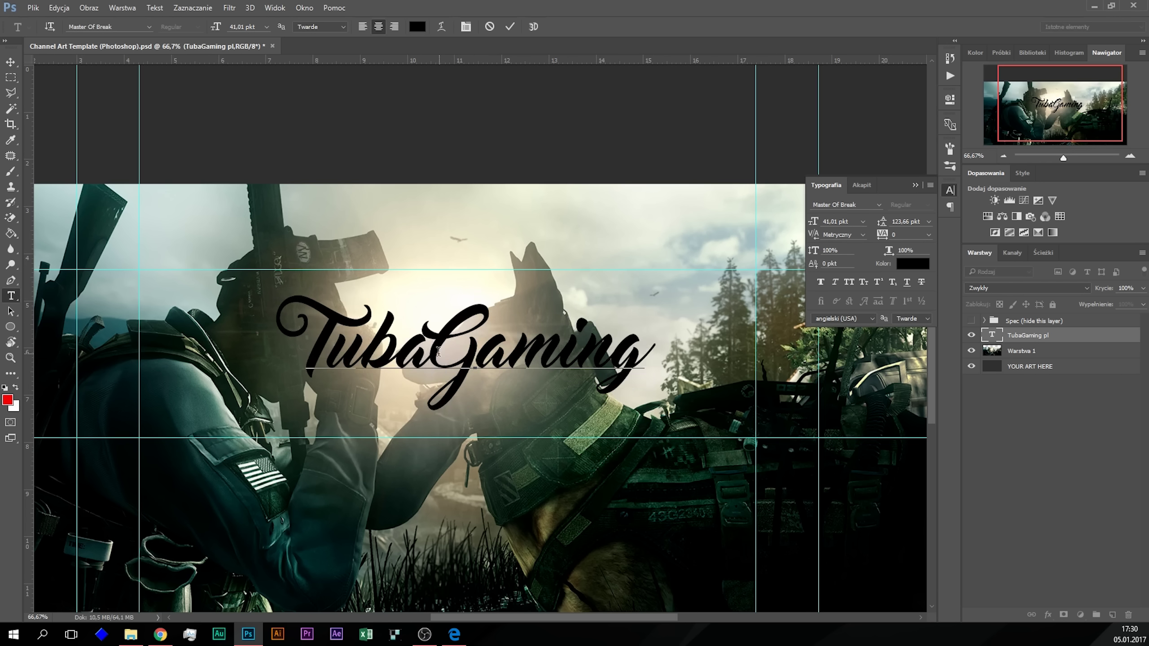
# Step: Try Faux Bold on the words Gaming and Tuba in the Character panel
pyautogui.moveTo(438, 351); pyautogui.dragTo(651, 357)
pyautogui.click(822, 283)
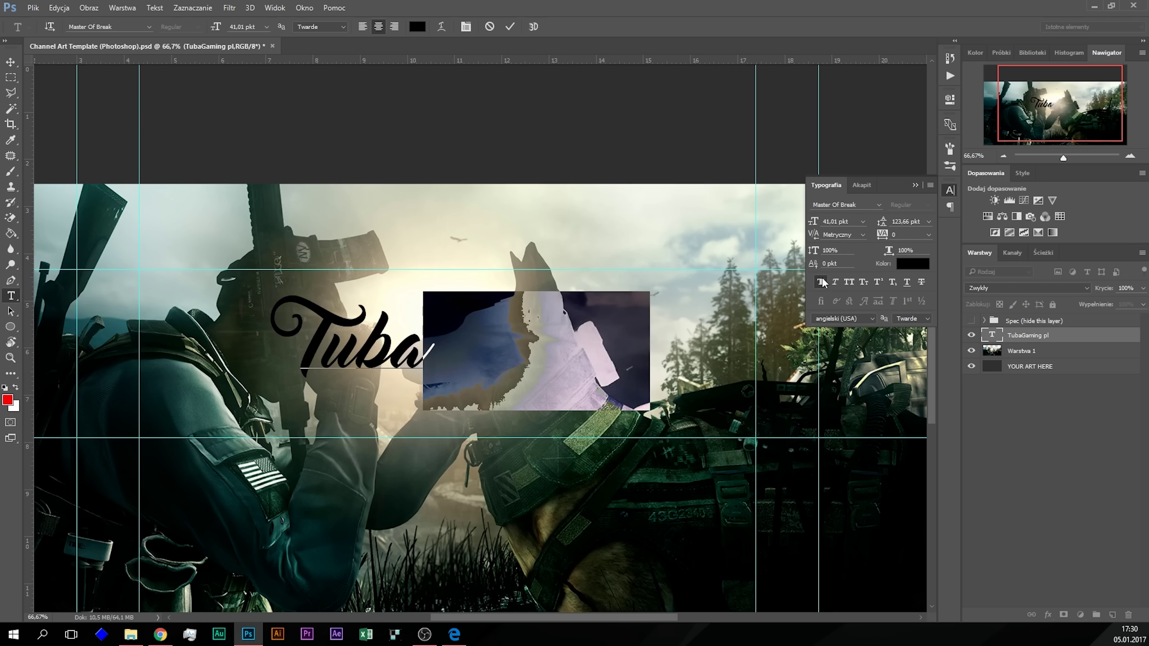
pyautogui.click(450, 340)
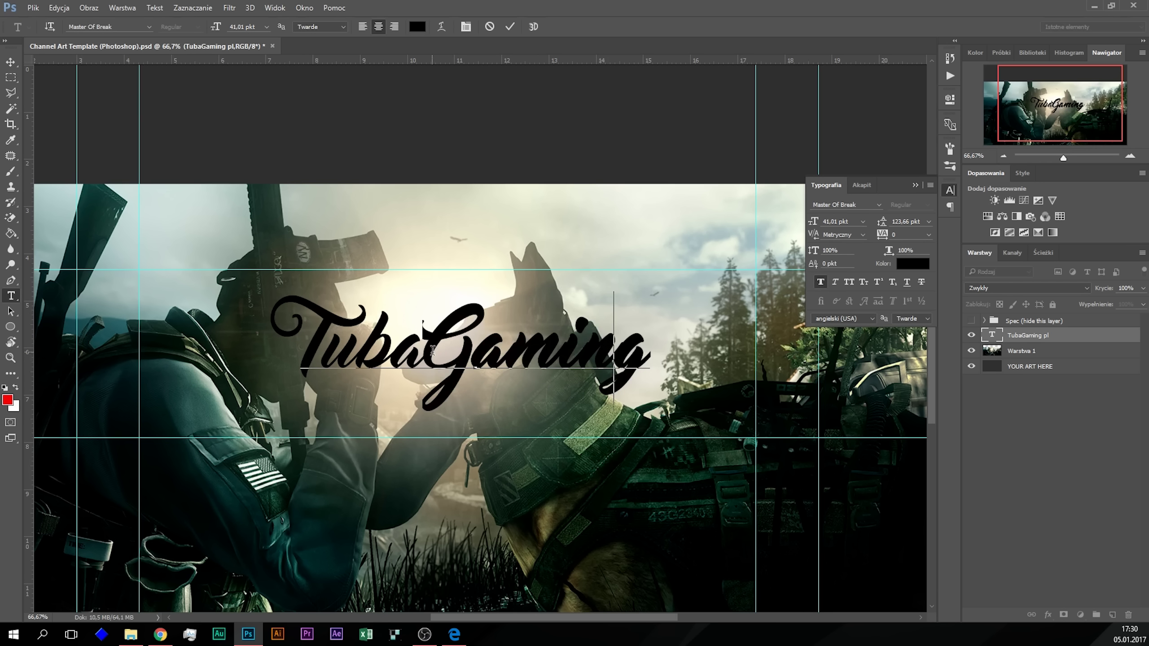
pyautogui.moveTo(423, 348); pyautogui.dragTo(650, 347)
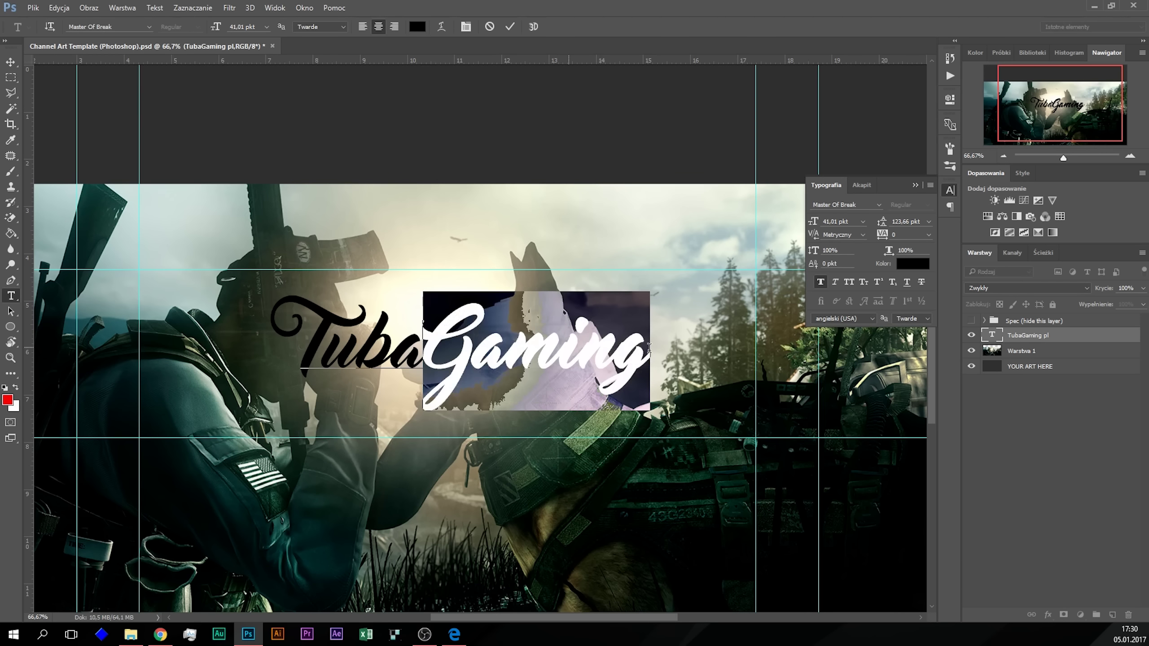
pyautogui.click(820, 282)
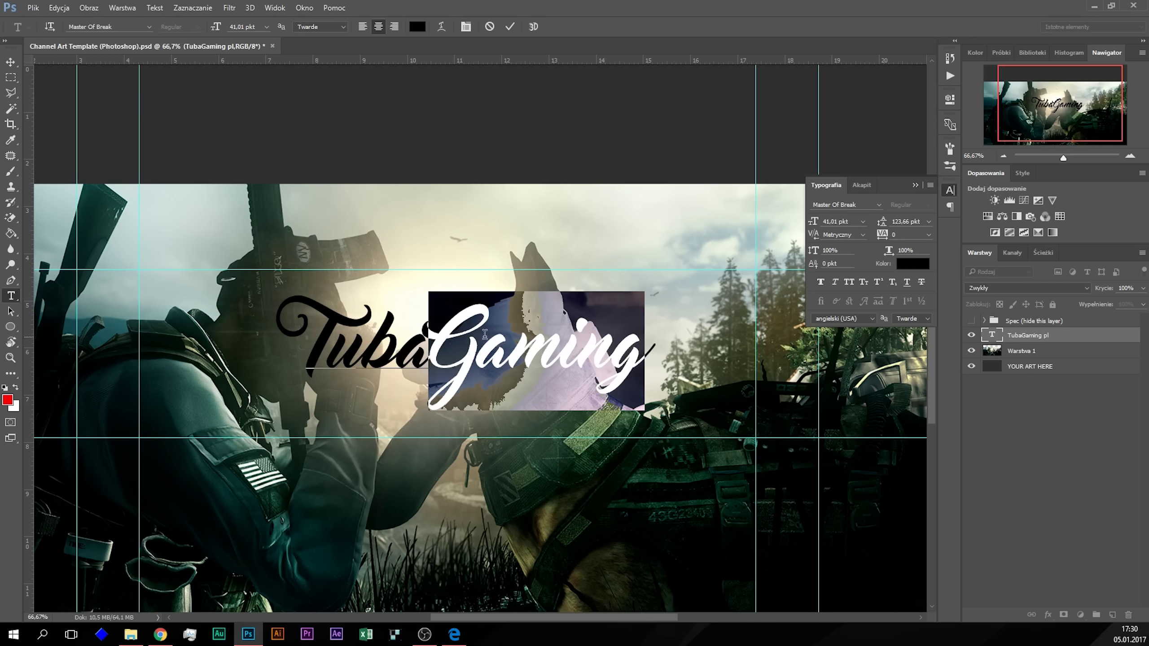
pyautogui.press('Left')
pyautogui.hotkey('shift', 'Home')
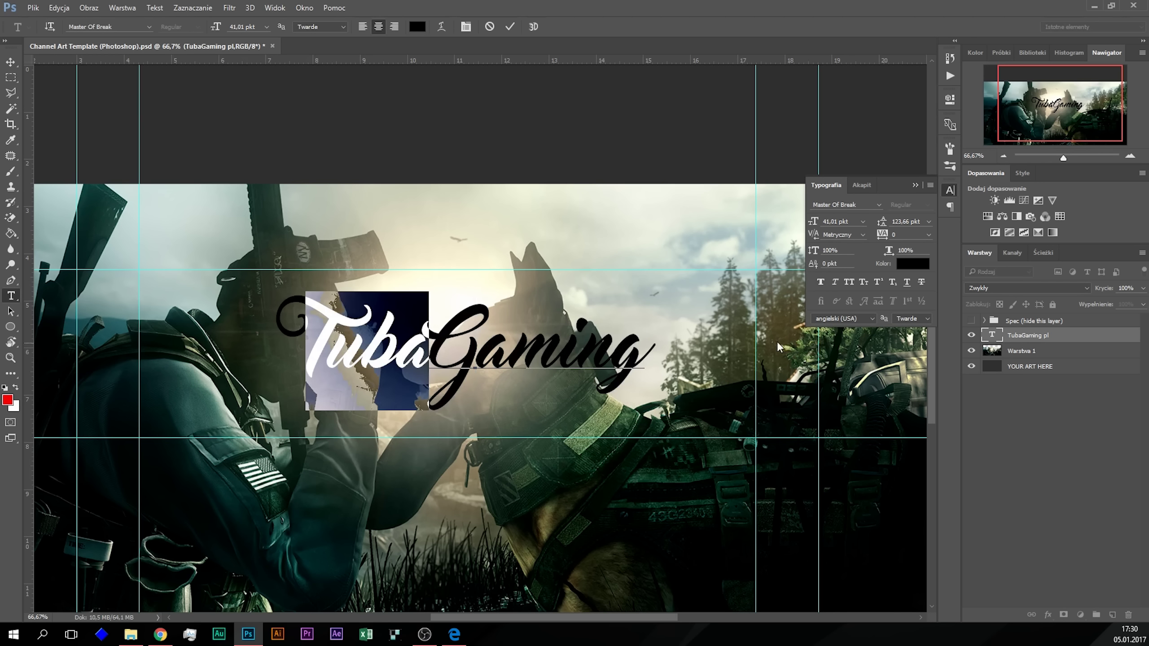
pyautogui.click(818, 283)
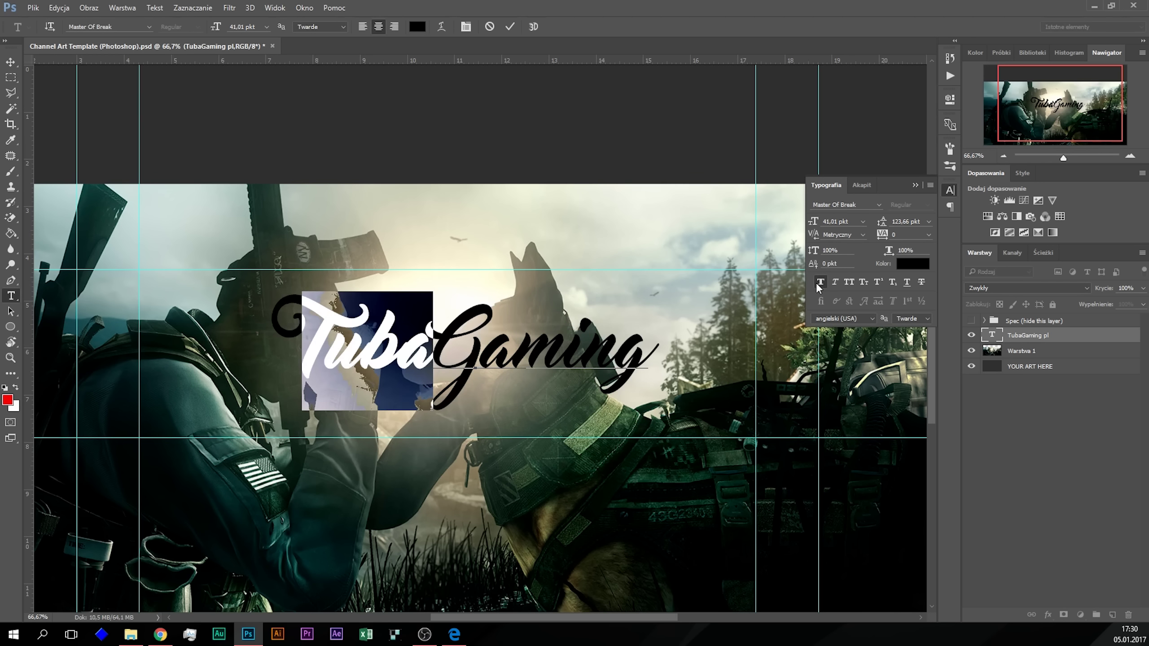
pyautogui.click(430, 347)
# Step: Remove Faux Bold from Tuba, make Gaming faux bold, and commit the text
pyautogui.moveTo(429, 347); pyautogui.dragTo(247, 336)
pyautogui.click(820, 281)
pyautogui.click(429, 346)
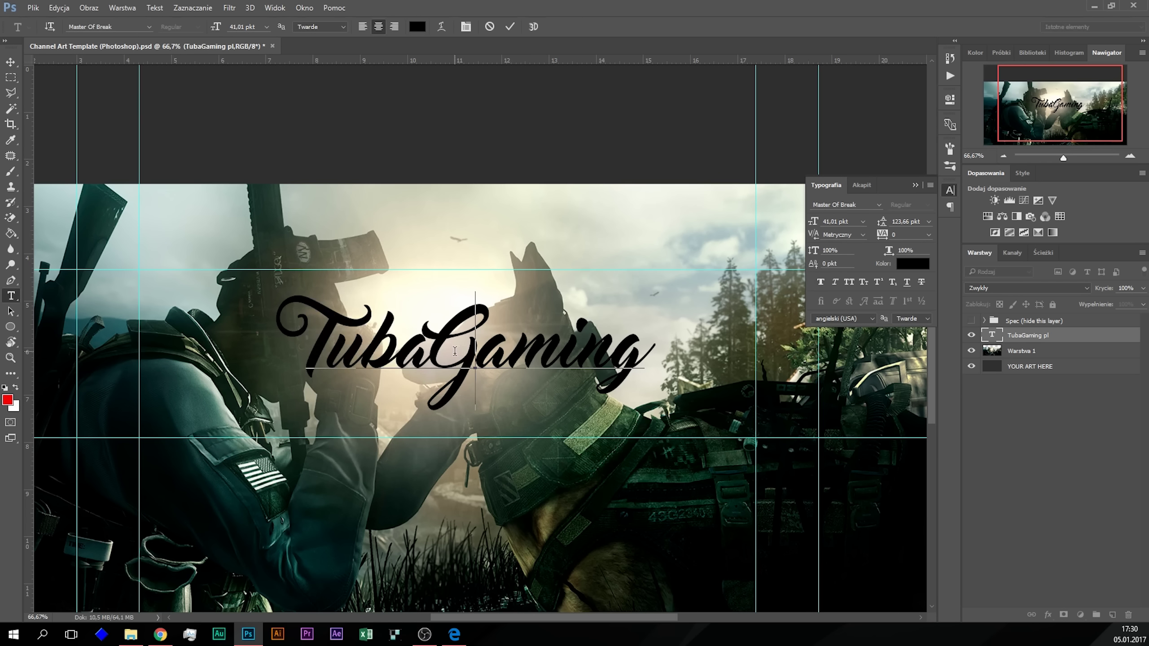
pyautogui.moveTo(430, 347); pyautogui.dragTo(677, 356)
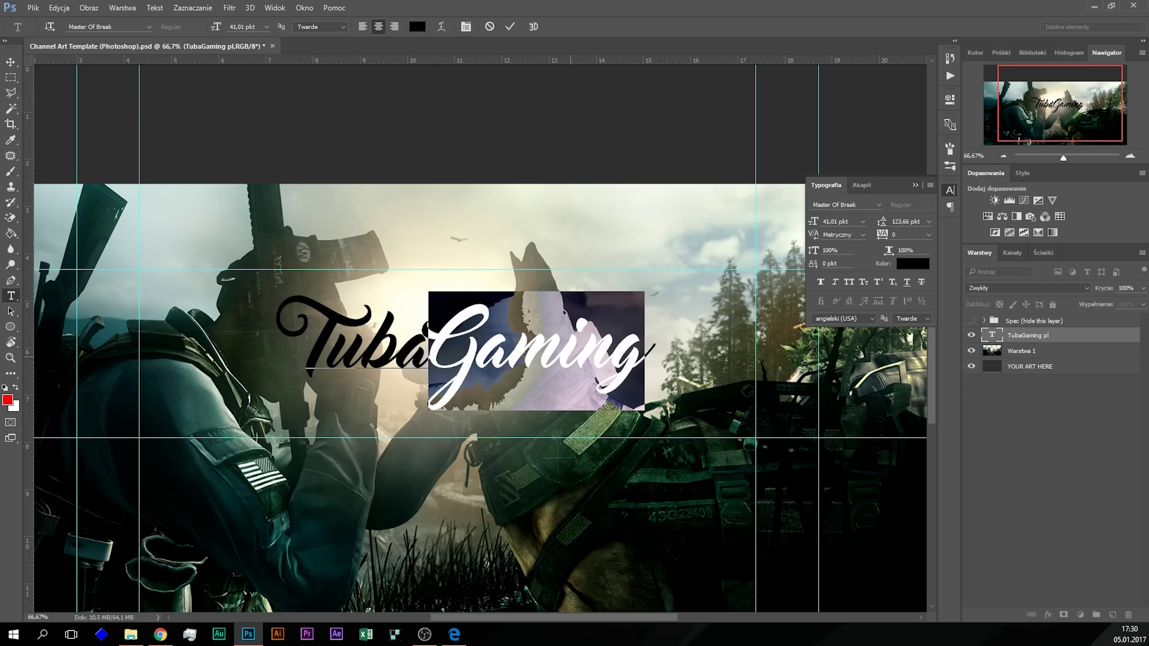
pyautogui.click(820, 282)
pyautogui.click(539, 358)
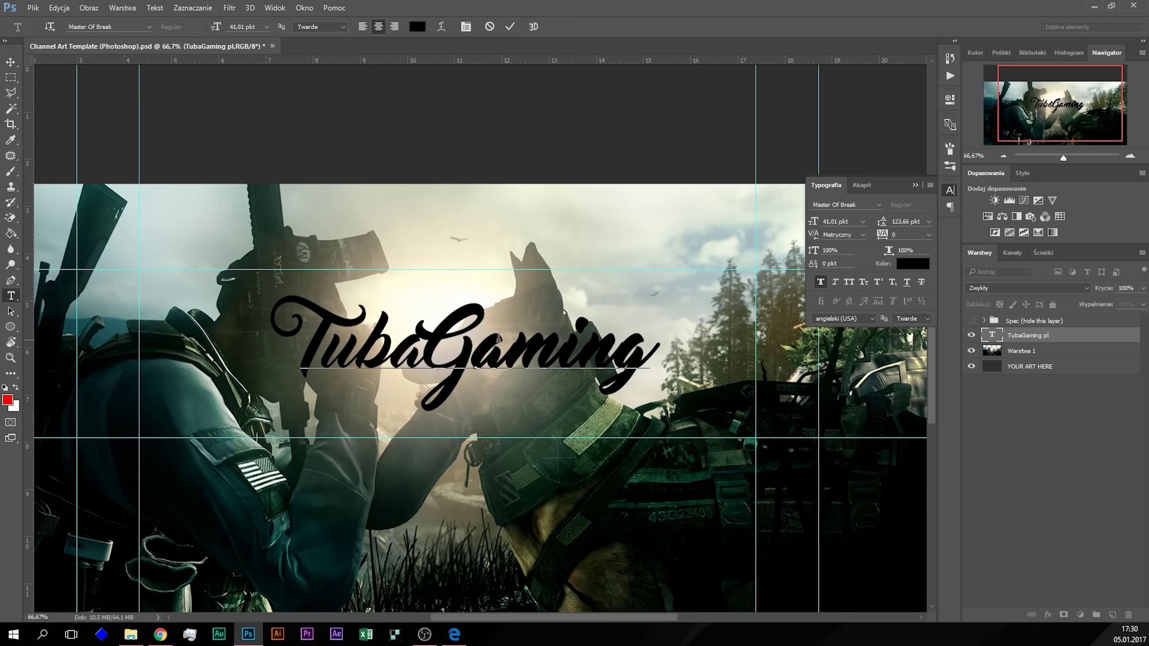
pyautogui.moveTo(429, 348); pyautogui.dragTo(649, 351)
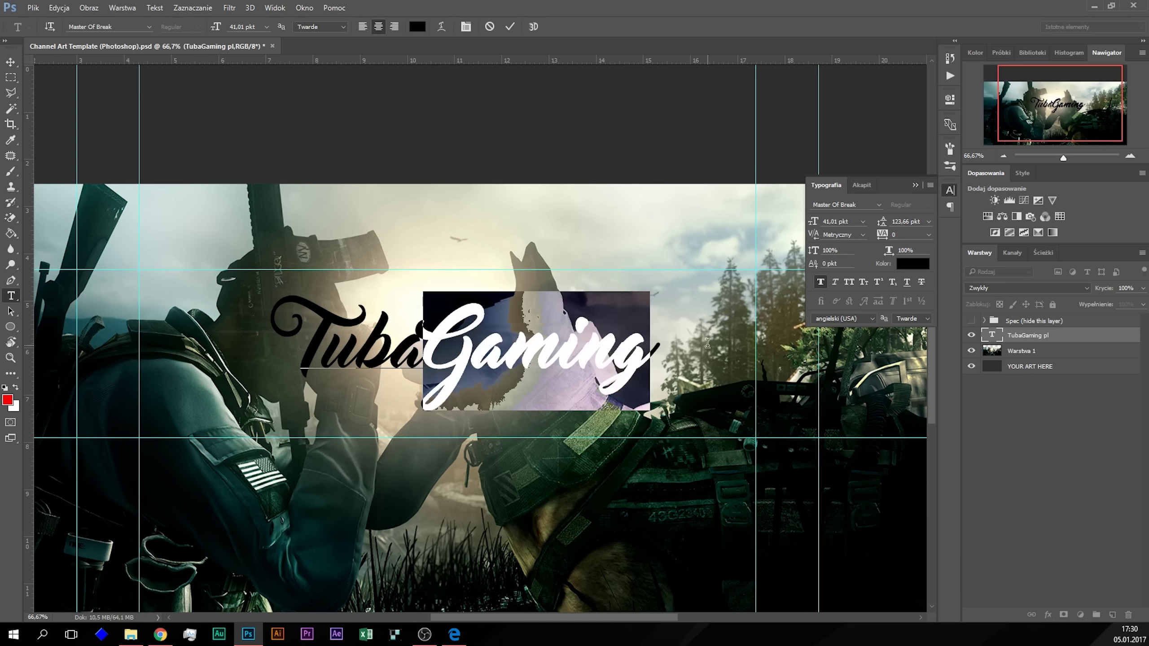
pyautogui.click(510, 28)
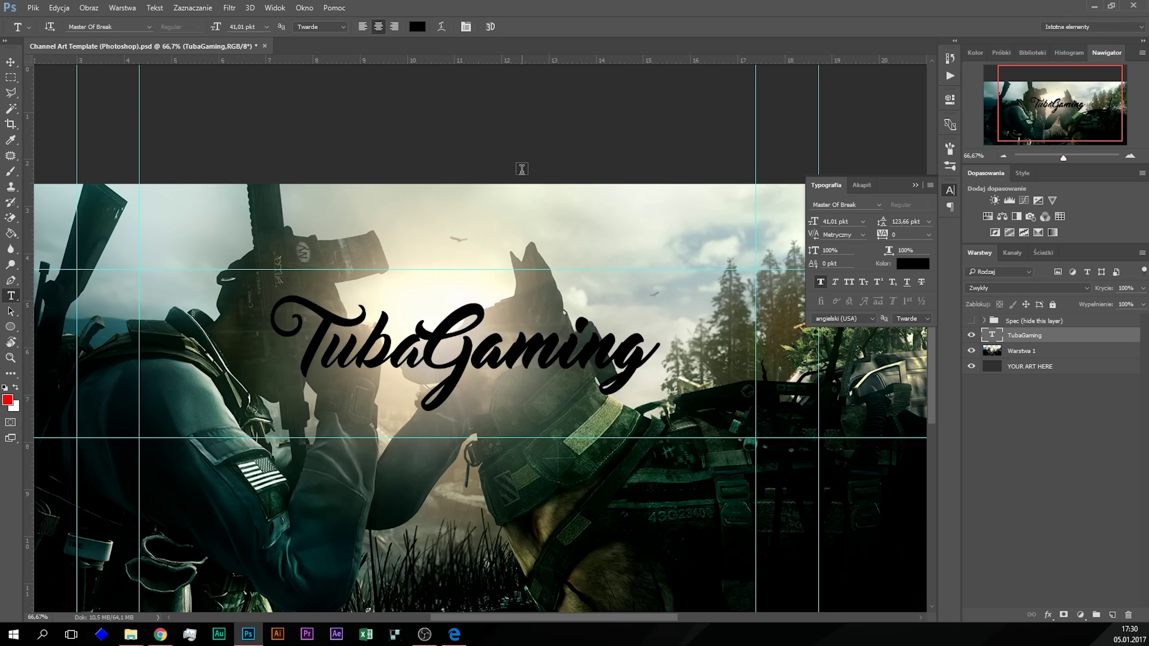
# Step: Zoom in on the channel art via the Navigator and create Warstwa 2 atop the layers
pyautogui.click(1014, 448)
pyautogui.click(1003, 156)
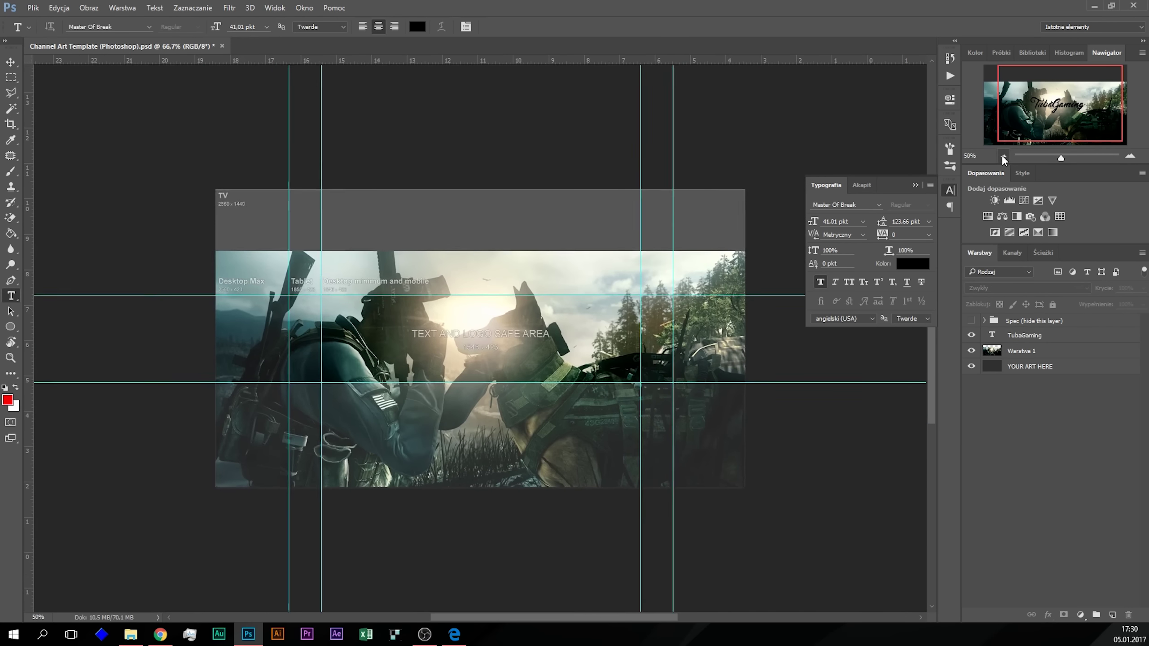
pyautogui.click(1129, 156)
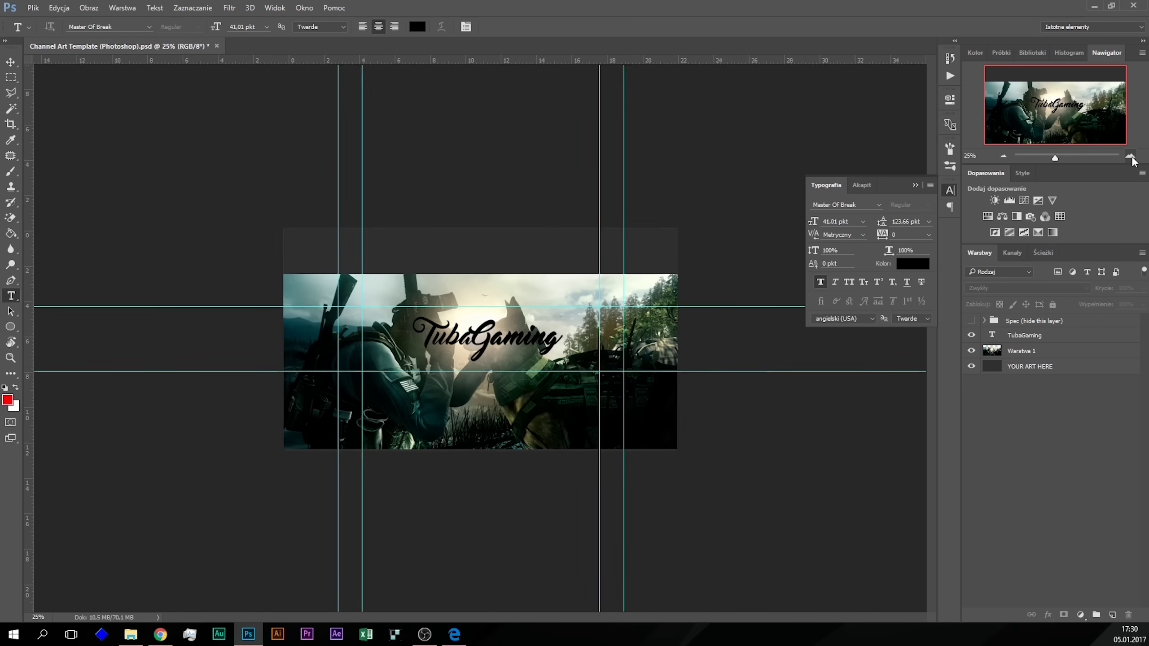
pyautogui.click(1130, 156)
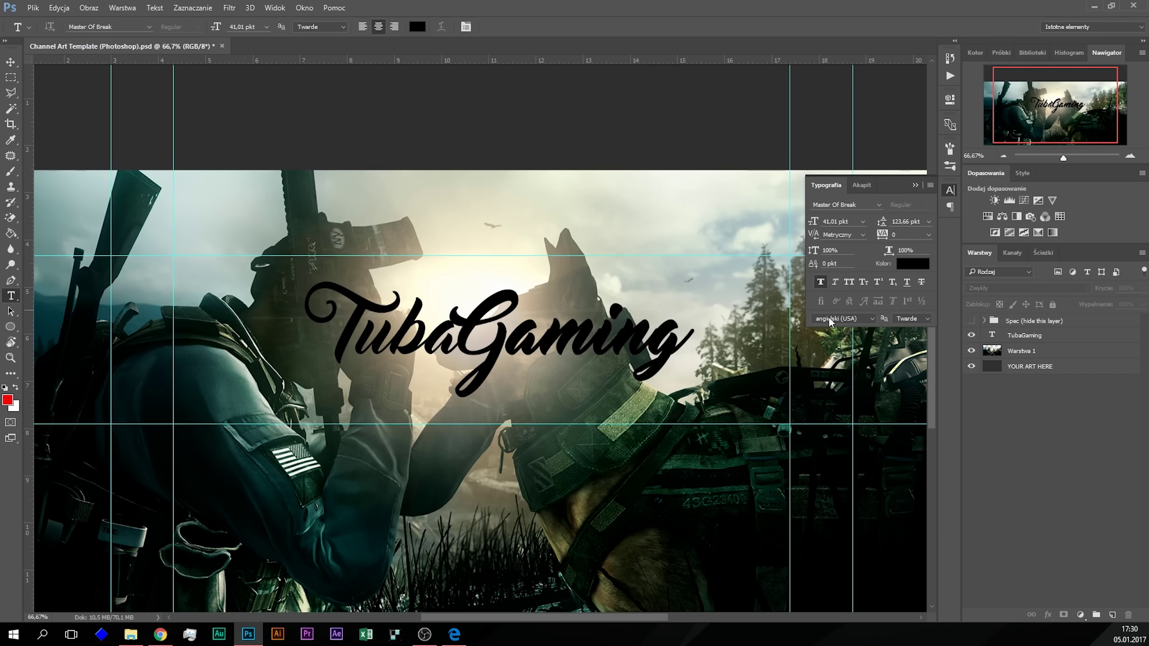
pyautogui.click(971, 365)
pyautogui.click(1112, 614)
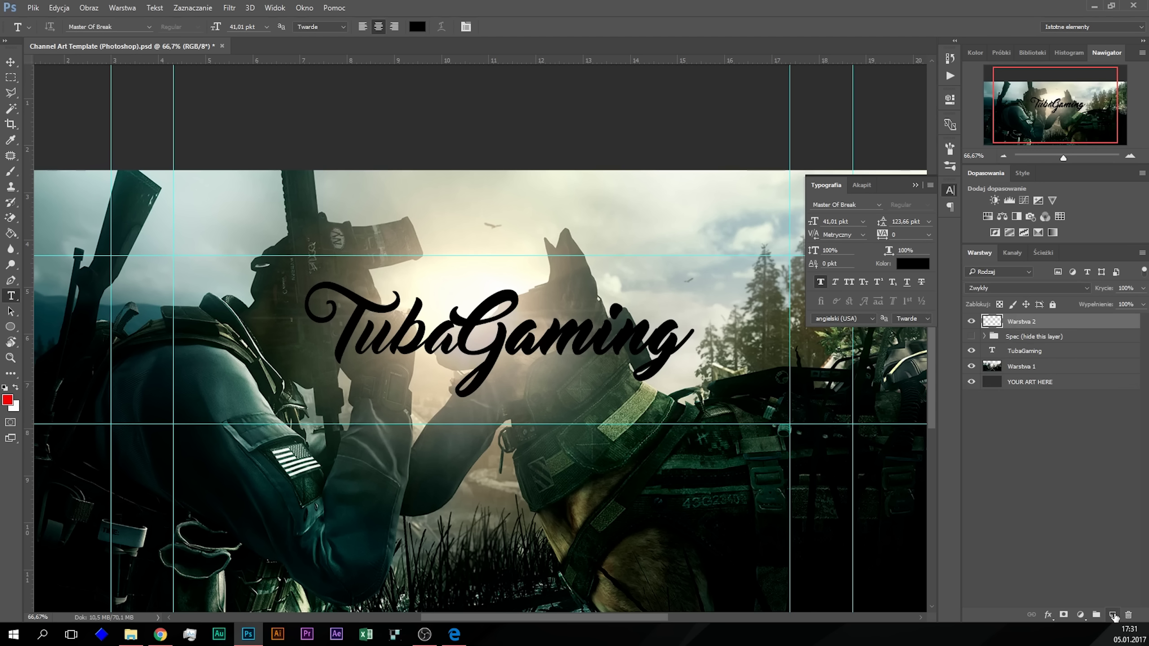
# Step: Move the Warstwa 2 layer below the TubaGaming text layer
pyautogui.moveTo(1025, 322); pyautogui.dragTo(1024, 321)
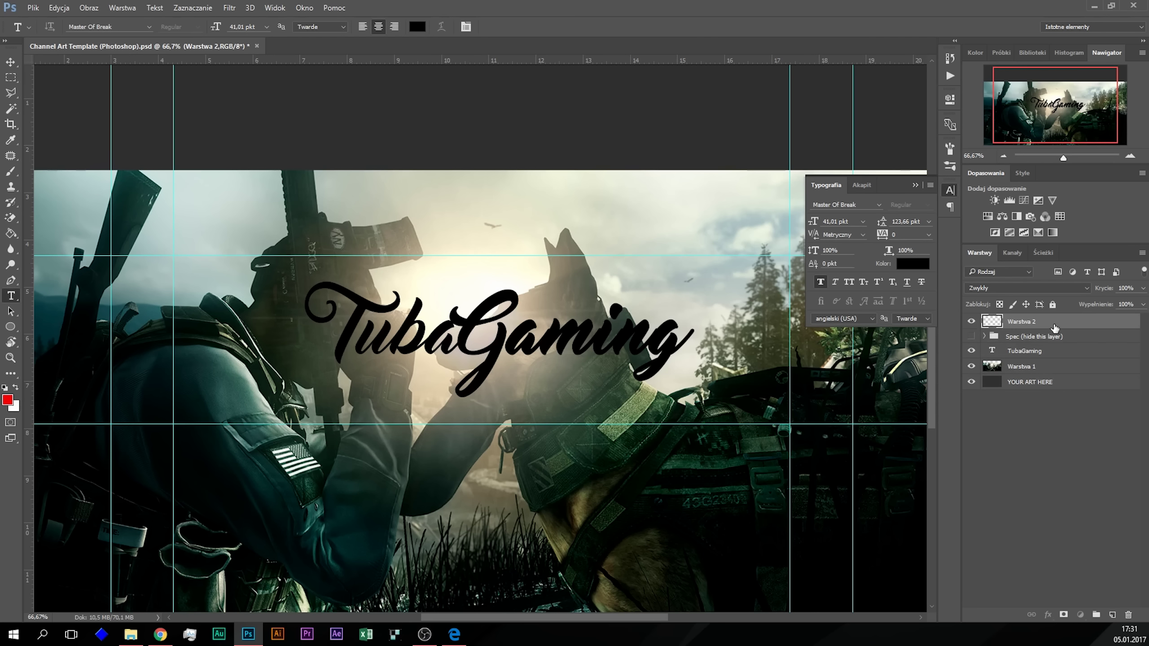
pyautogui.moveTo(1024, 321)
pyautogui.mouseDown()
pyautogui.moveTo(1059, 366)
pyautogui.moveTo(1053, 358)
pyautogui.mouseUp()
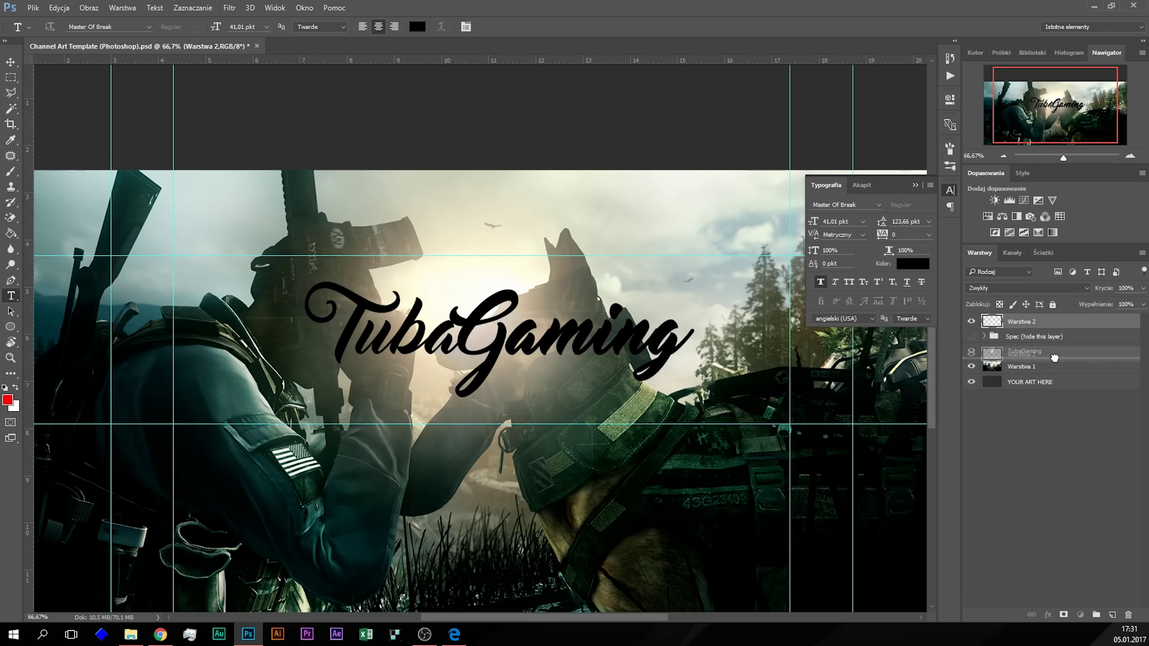
pyautogui.moveTo(1054, 358); pyautogui.dragTo(1053, 359)
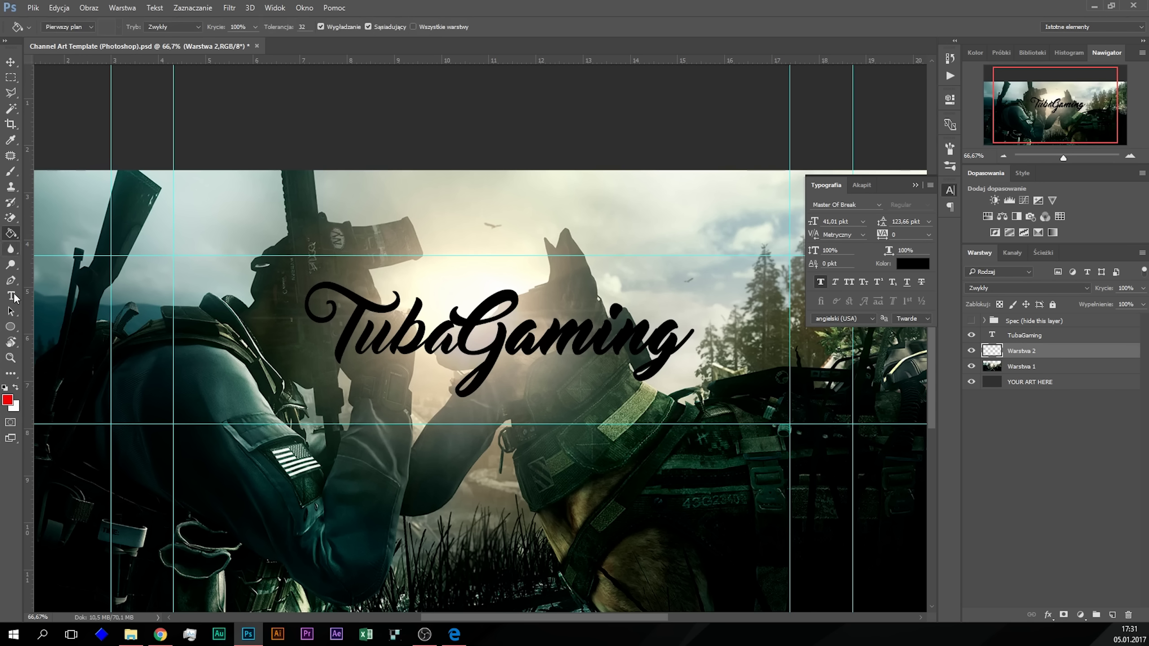
# Step: Set the foreground colour to purple 4c1bc7
pyautogui.click(11, 139)
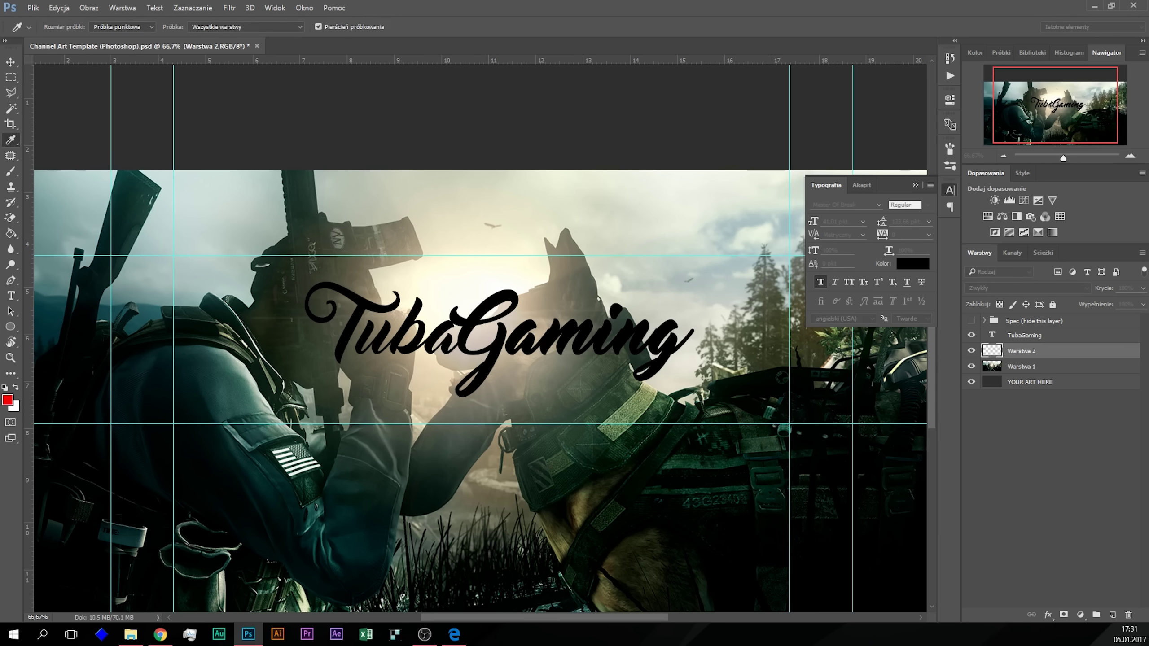
pyautogui.click(7, 400)
pyautogui.moveTo(607, 264); pyautogui.dragTo(526, 203)
pyautogui.click(452, 272)
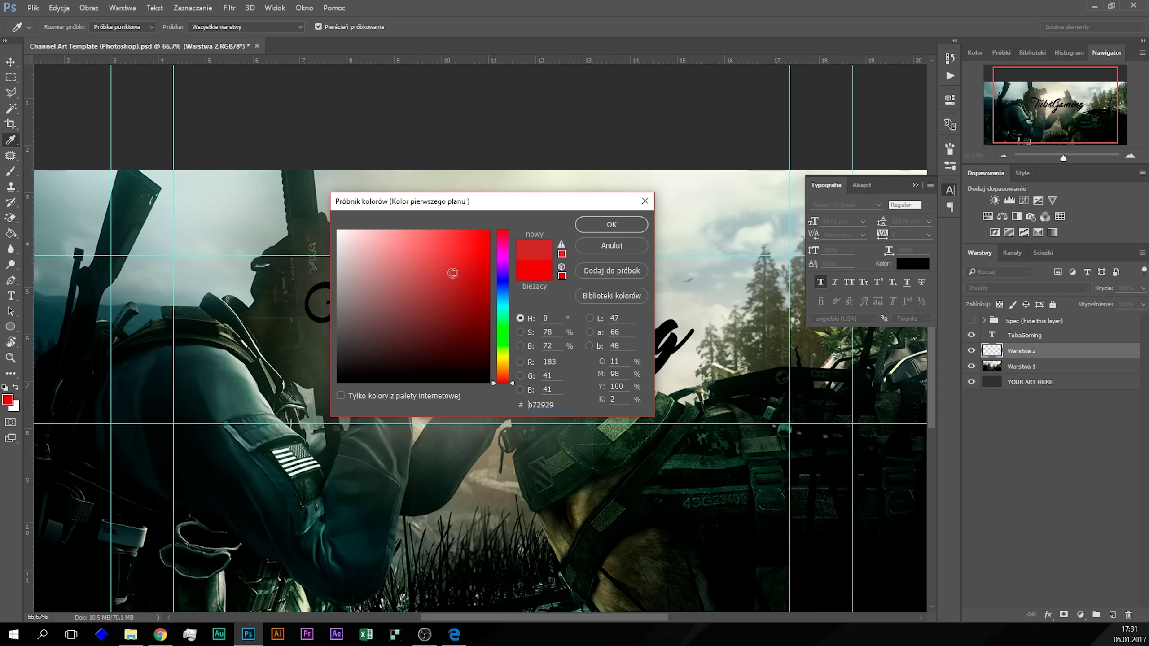
pyautogui.moveTo(452, 273)
pyautogui.mouseDown()
pyautogui.moveTo(450, 303)
pyautogui.moveTo(470, 316)
pyautogui.moveTo(497, 264)
pyautogui.moveTo(454, 270)
pyautogui.moveTo(502, 274)
pyautogui.mouseUp()
pyautogui.click(500, 250)
pyautogui.moveTo(416, 304)
pyautogui.mouseDown()
pyautogui.moveTo(453, 232)
pyautogui.moveTo(424, 315)
pyautogui.moveTo(469, 263)
pyautogui.mouseUp()
pyautogui.click(611, 224)
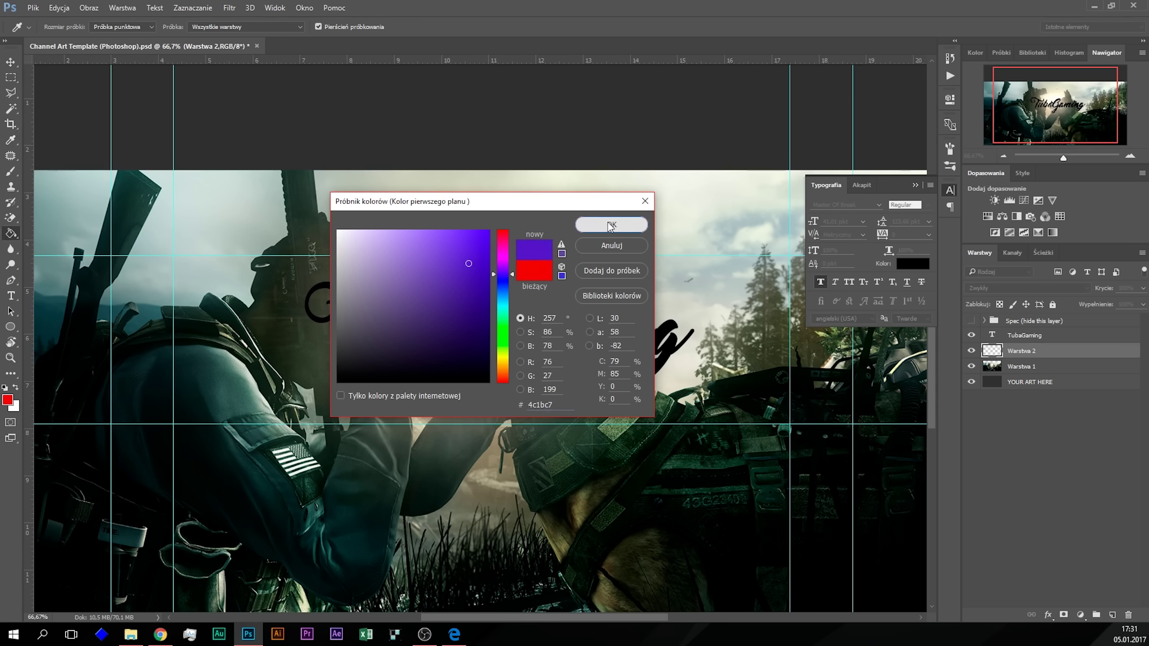
# Step: Paint-bucket fill Warstwa 2 with the purple, covering the background photo
pyautogui.press('g')
pyautogui.click(573, 267)
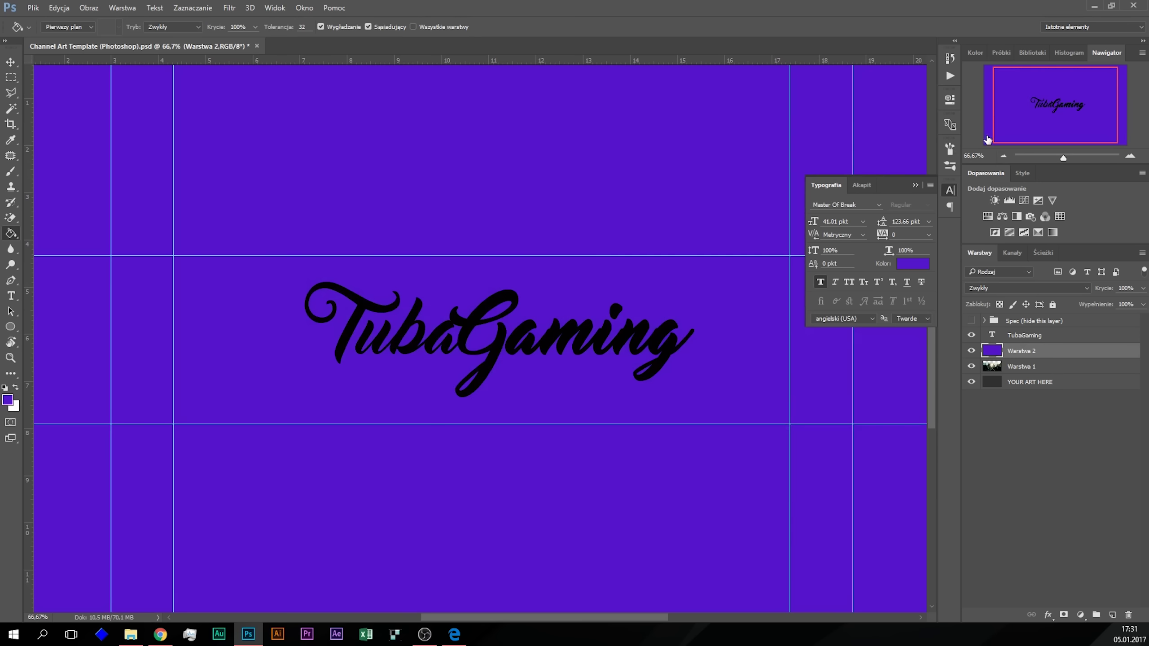
pyautogui.click(1002, 155)
pyautogui.click(1002, 156)
pyautogui.click(1003, 155)
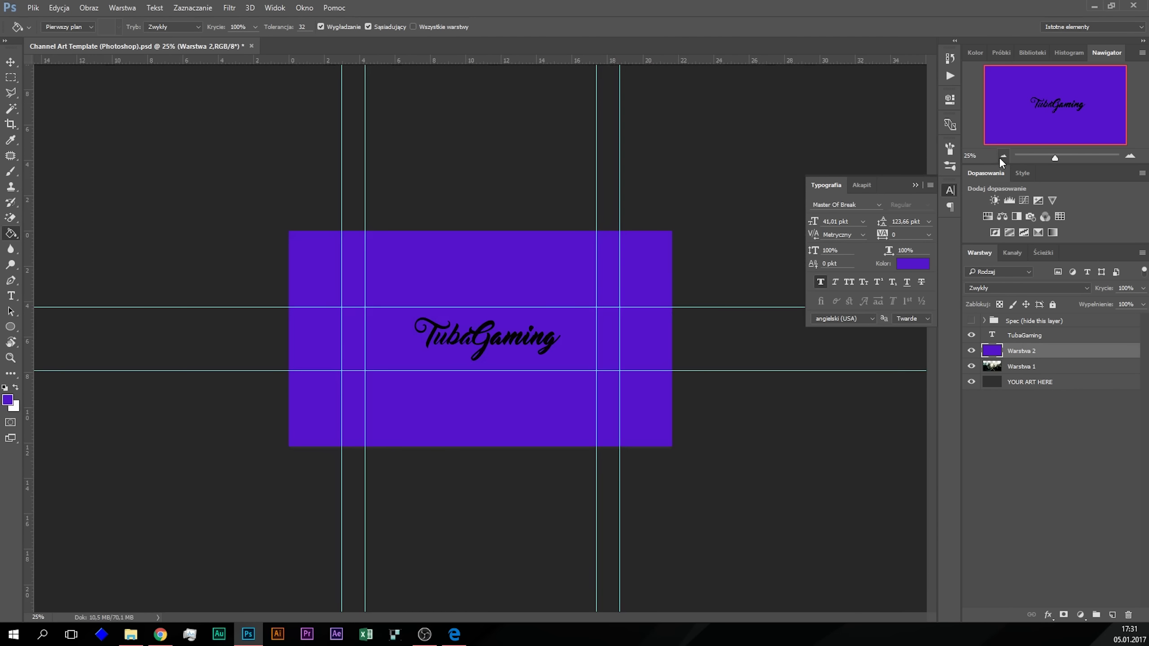
# Step: View the banner at 50% zoom, then bring up the sessions.edu Color Calculator in Edge
pyautogui.click(1130, 156)
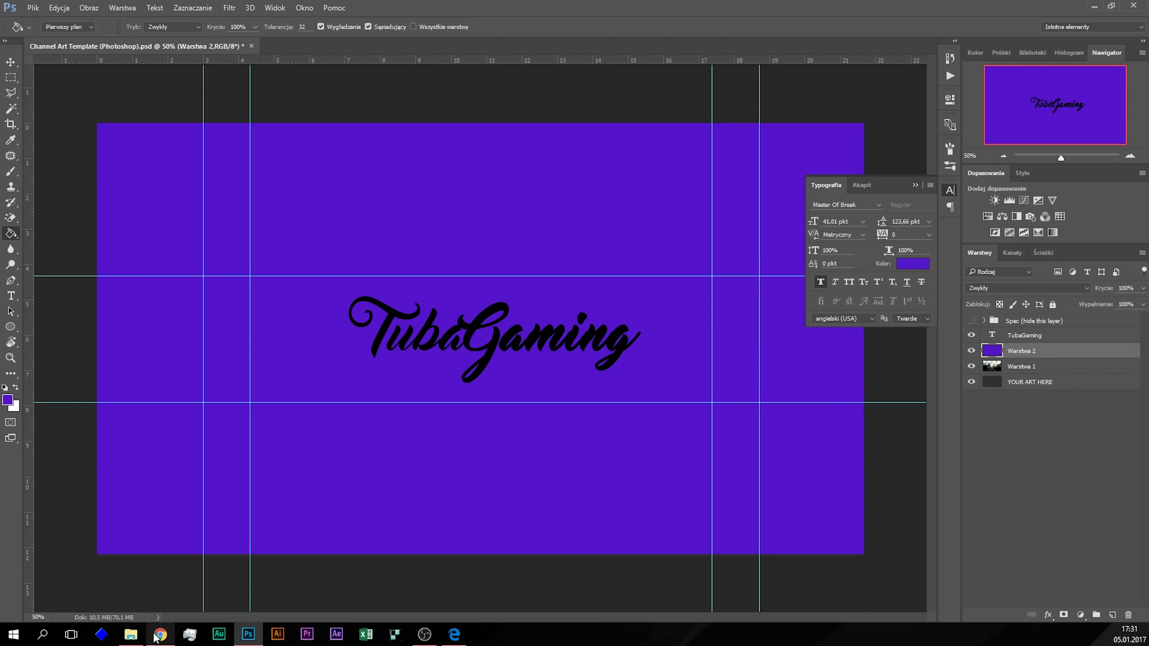
pyautogui.click(1003, 156)
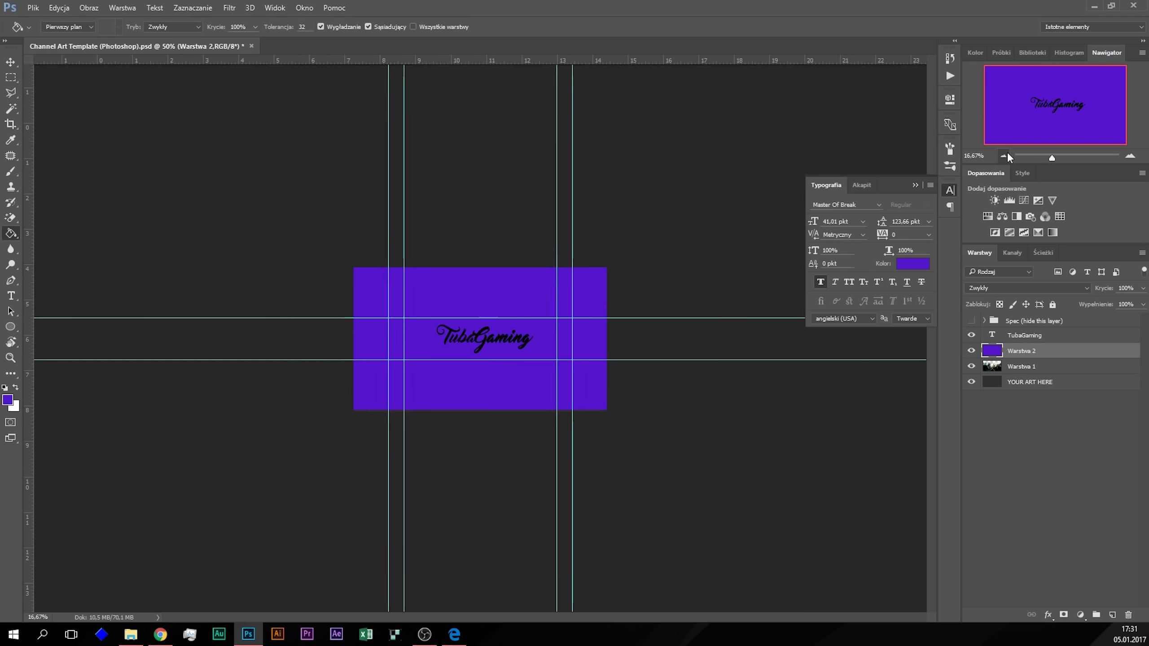
pyautogui.click(1002, 156)
pyautogui.click(1002, 155)
pyautogui.click(1130, 156)
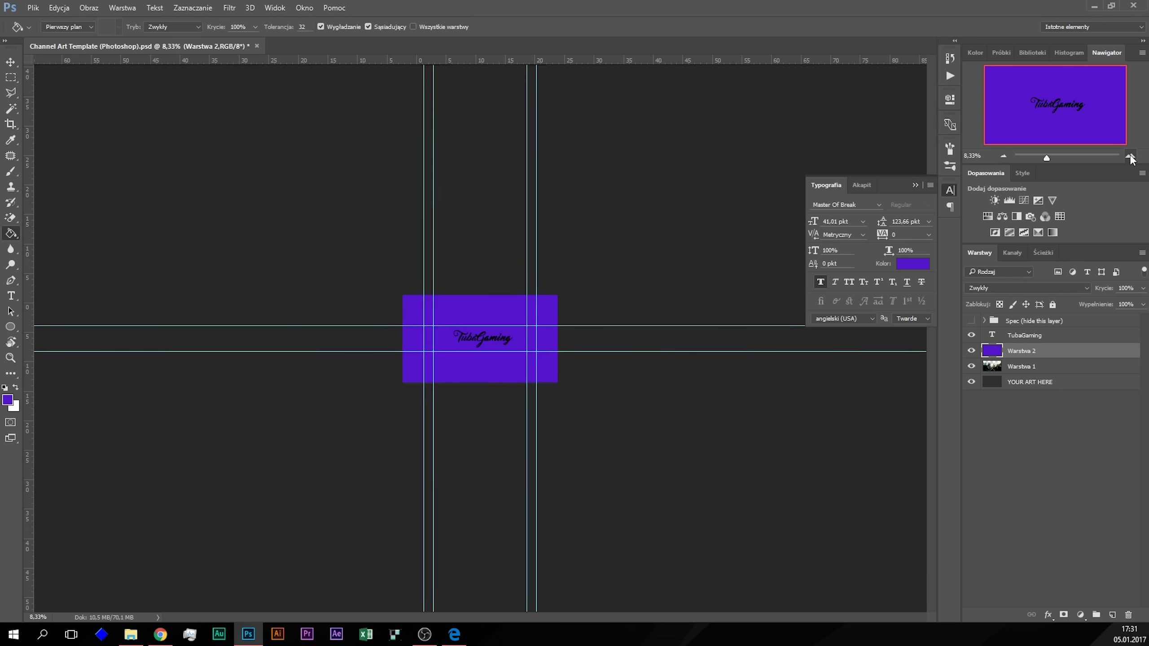
pyautogui.click(1130, 156)
pyautogui.click(1130, 156)
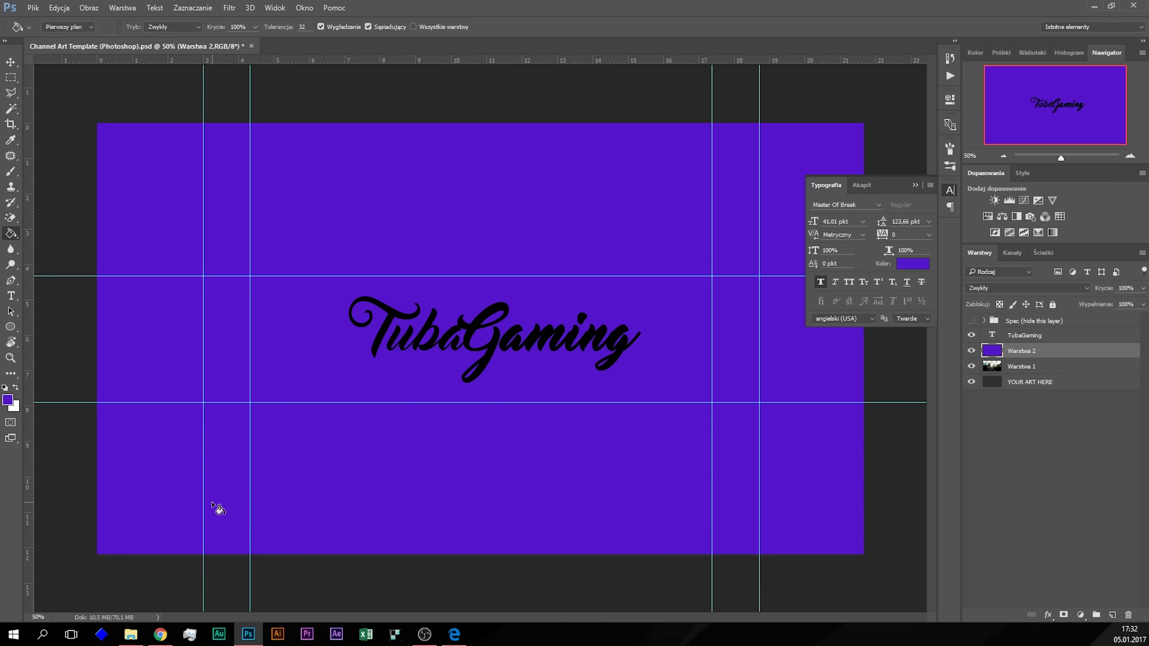
pyautogui.click(448, 633)
pyautogui.click(171, 14)
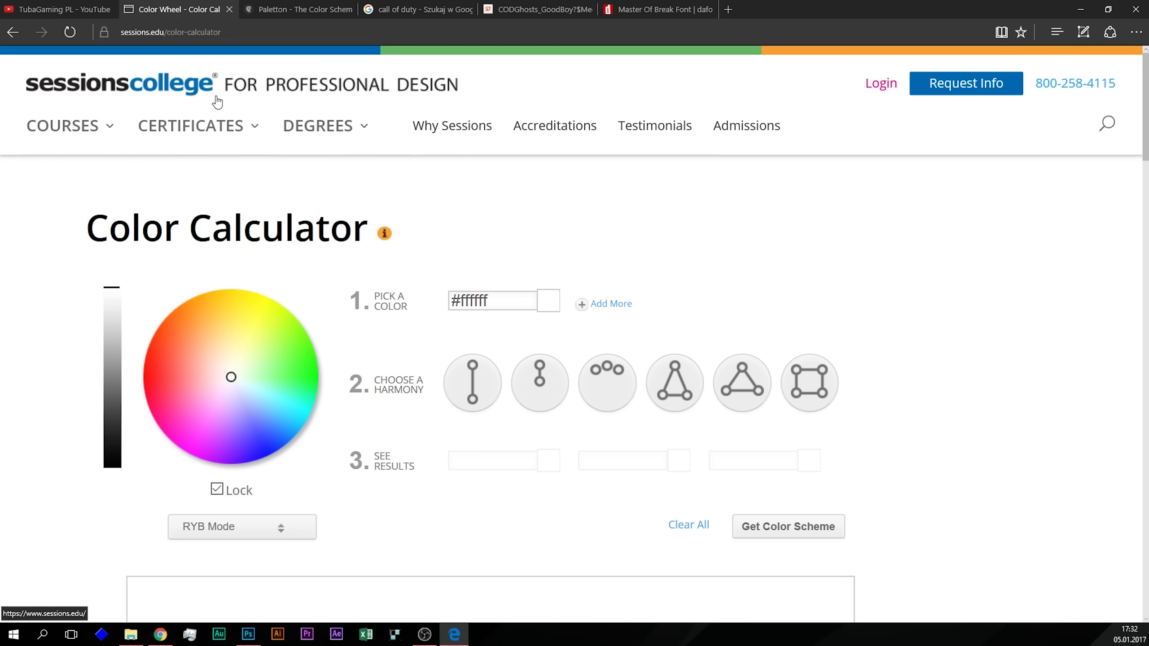
# Step: In Paletton, remove the complementary colour and set the base hue to red
pyautogui.click(304, 6)
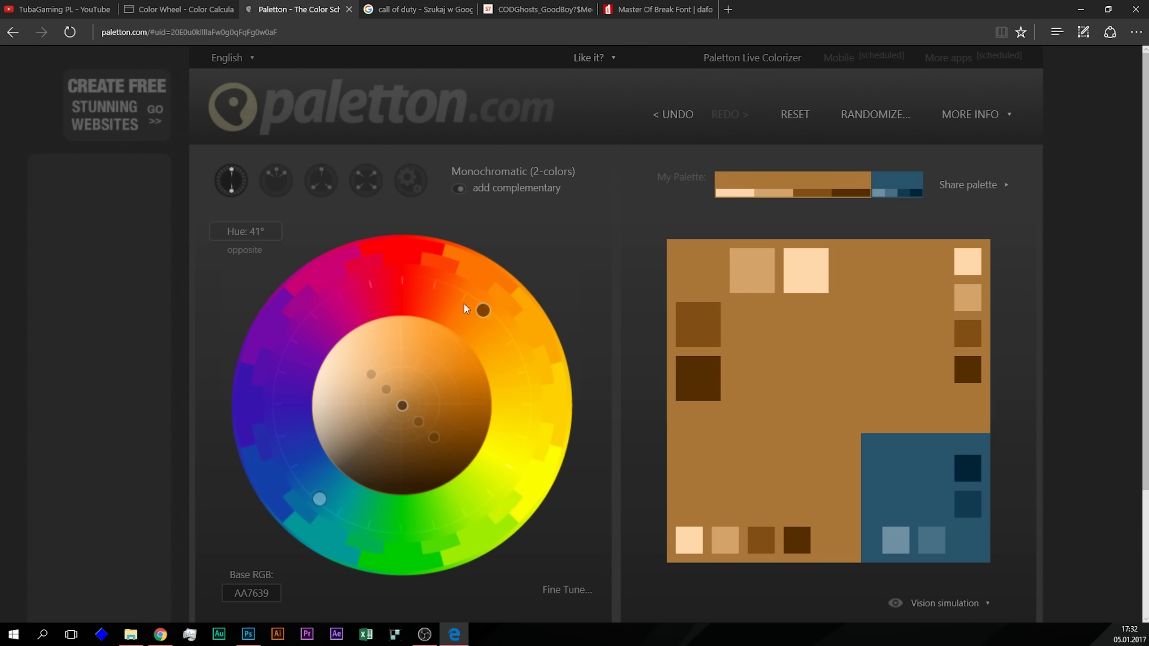
pyautogui.click(494, 191)
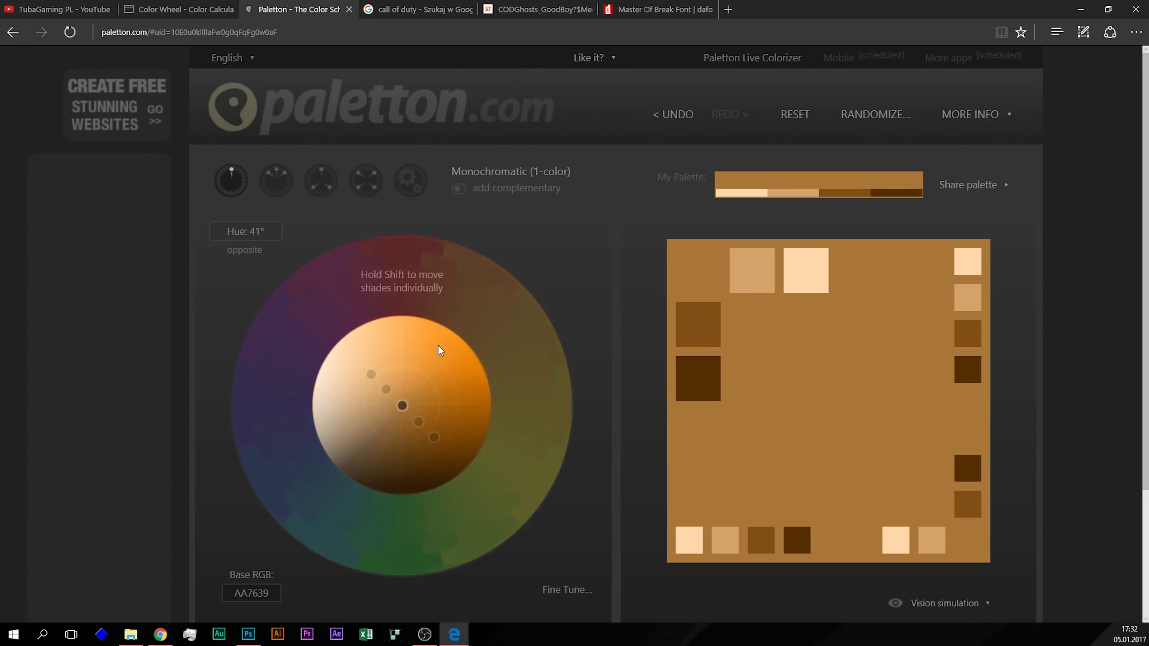
pyautogui.moveTo(482, 317)
pyautogui.mouseDown()
pyautogui.moveTo(331, 292)
pyautogui.moveTo(278, 332)
pyautogui.moveTo(267, 410)
pyautogui.moveTo(315, 326)
pyautogui.moveTo(431, 291)
pyautogui.moveTo(403, 281)
pyautogui.mouseUp()
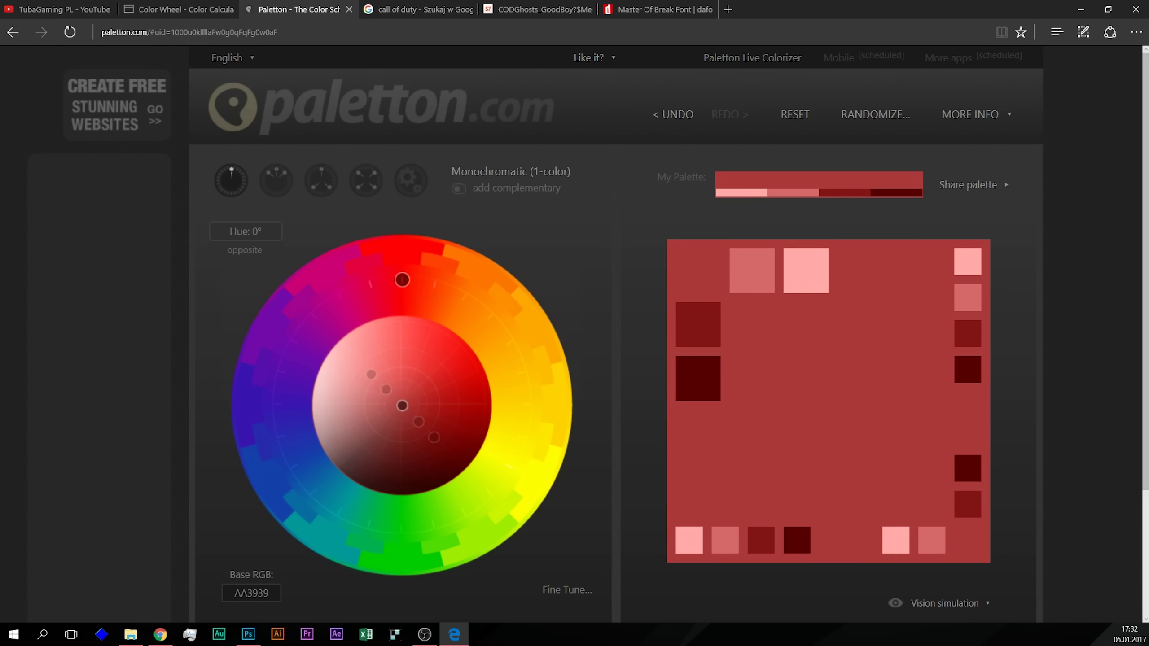
# Step: Back in Photoshop, show the foreground Color Picker with purple 4c1bc7
pyautogui.click(248, 633)
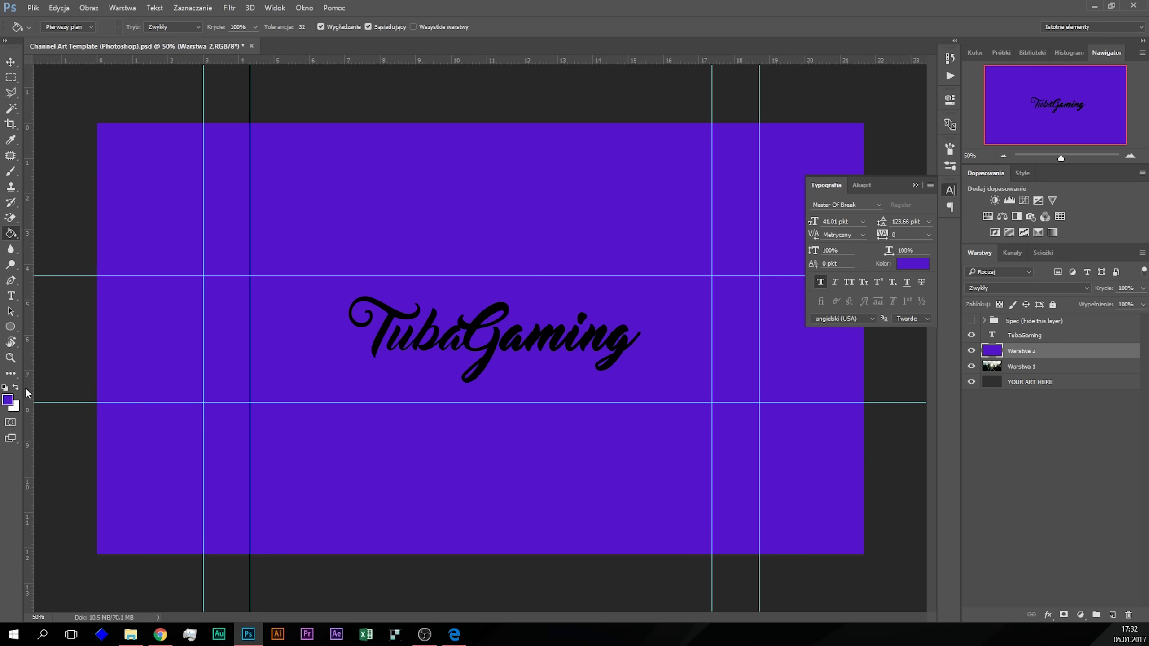
pyautogui.press('i')
pyautogui.click(7, 399)
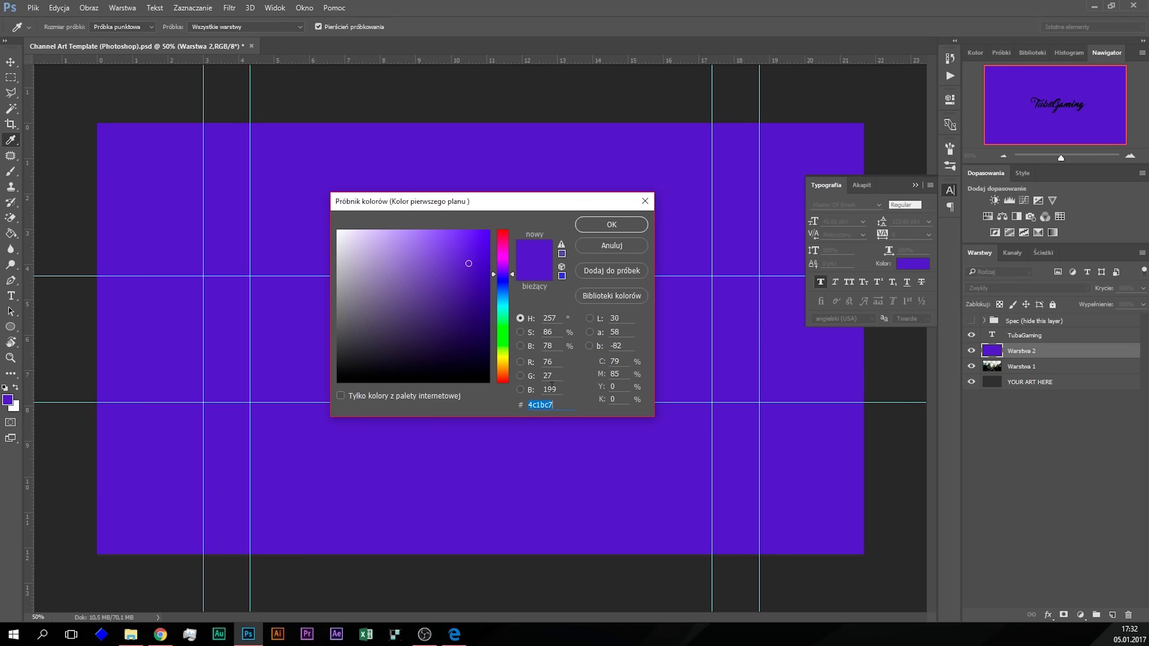
# Step: Copy the foreground hex 4c1bc7 and open Paletton's Base Color hex entry
pyautogui.rightClick(542, 400)
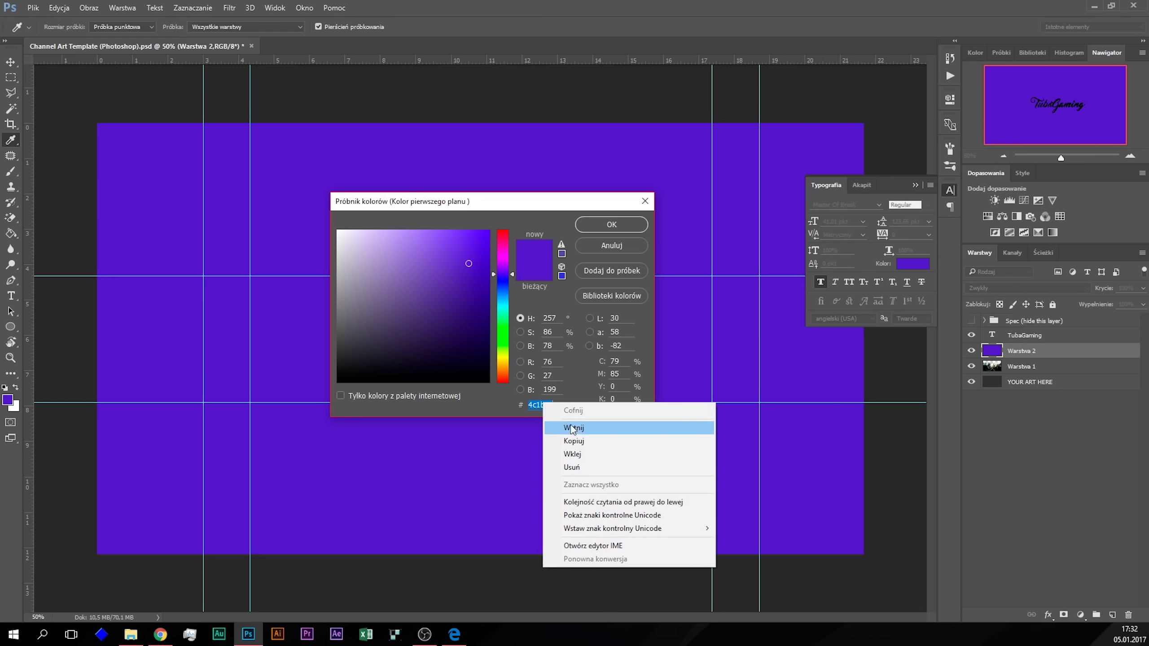
pyautogui.click(575, 441)
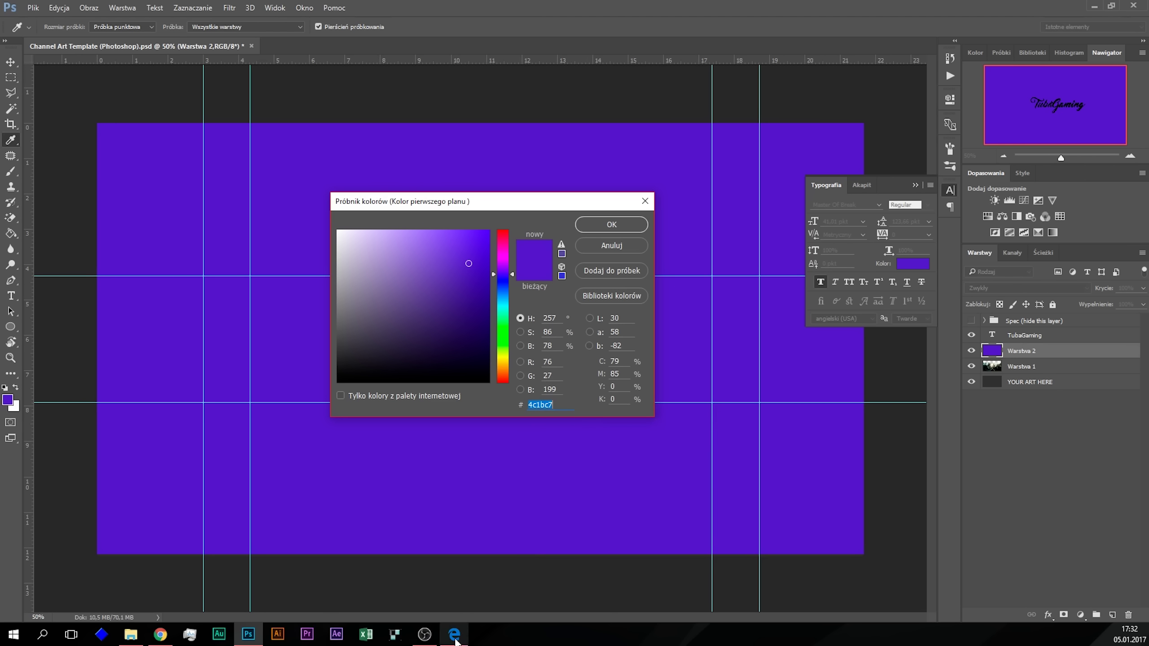
pyautogui.click(455, 634)
pyautogui.click(267, 595)
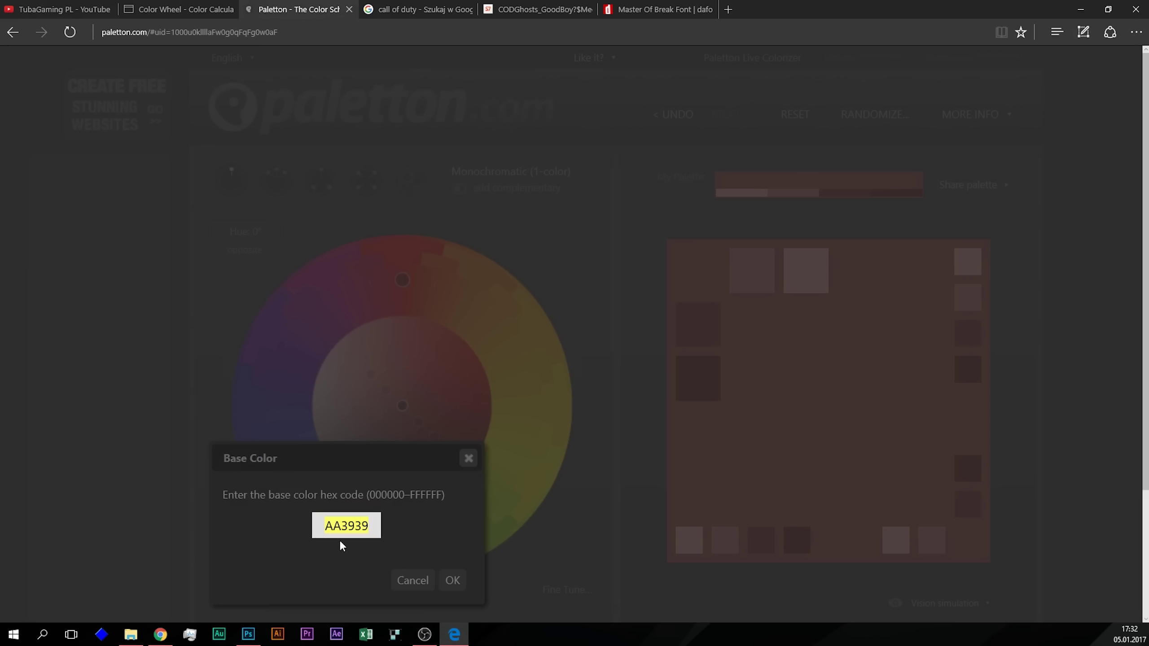
# Step: Paste 4c1bc7 over AA3939 as Paletton's base colour
pyautogui.rightClick(347, 526)
pyautogui.click(382, 582)
pyautogui.click(463, 587)
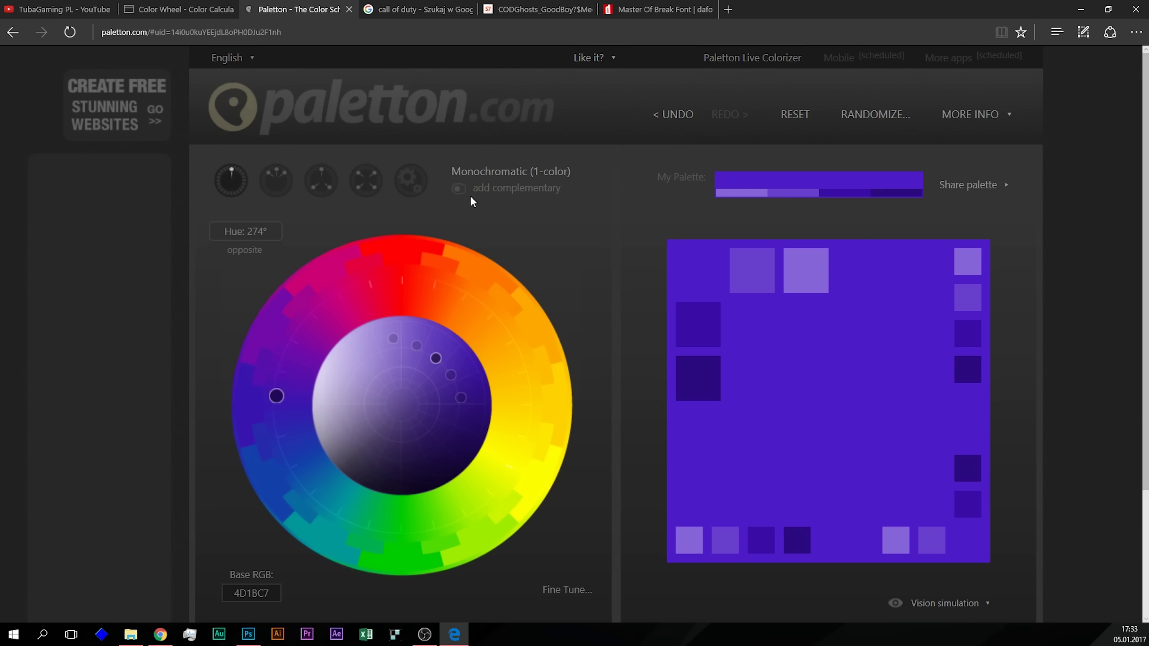
# Step: Add a complementary colour to the scheme, keeping 4C1BC7 as the base
pyautogui.click(492, 190)
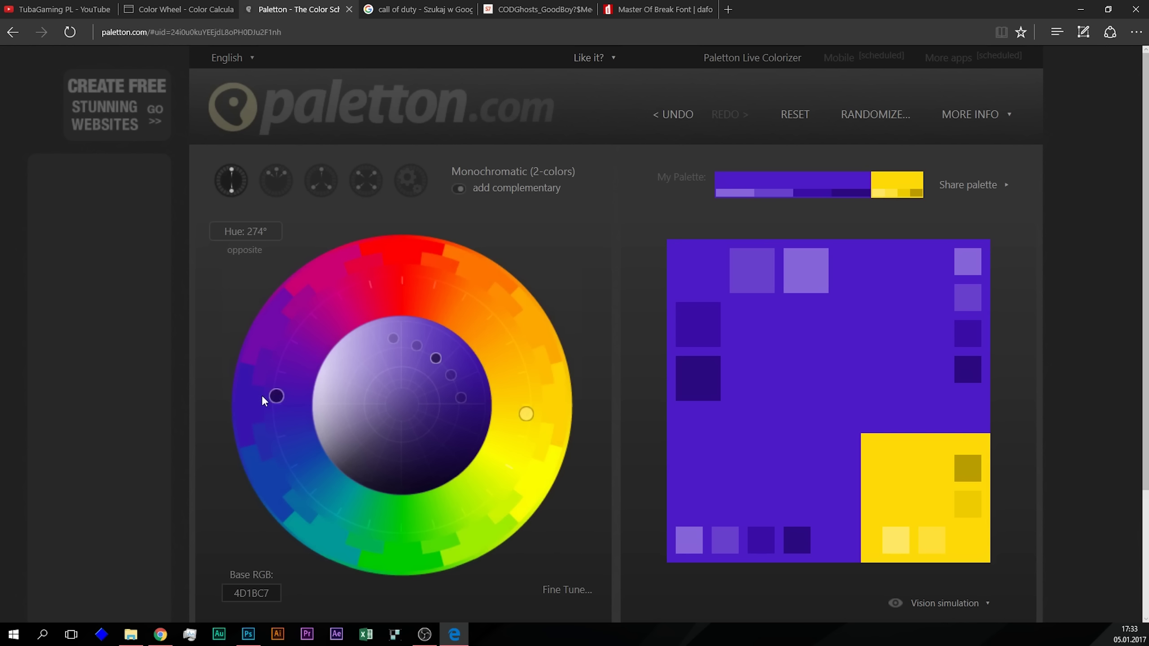
pyautogui.moveTo(275, 397)
pyautogui.mouseDown()
pyautogui.moveTo(412, 281)
pyautogui.moveTo(271, 382)
pyautogui.mouseUp()
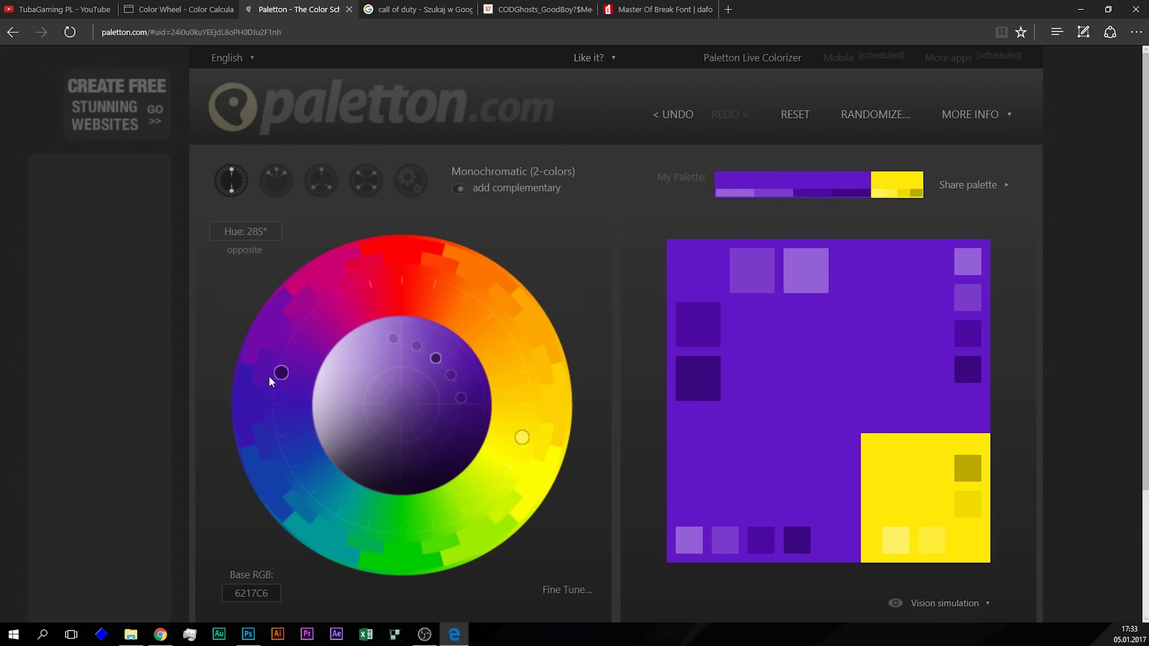
pyautogui.moveTo(270, 381); pyautogui.dragTo(284, 362)
pyautogui.click(251, 593)
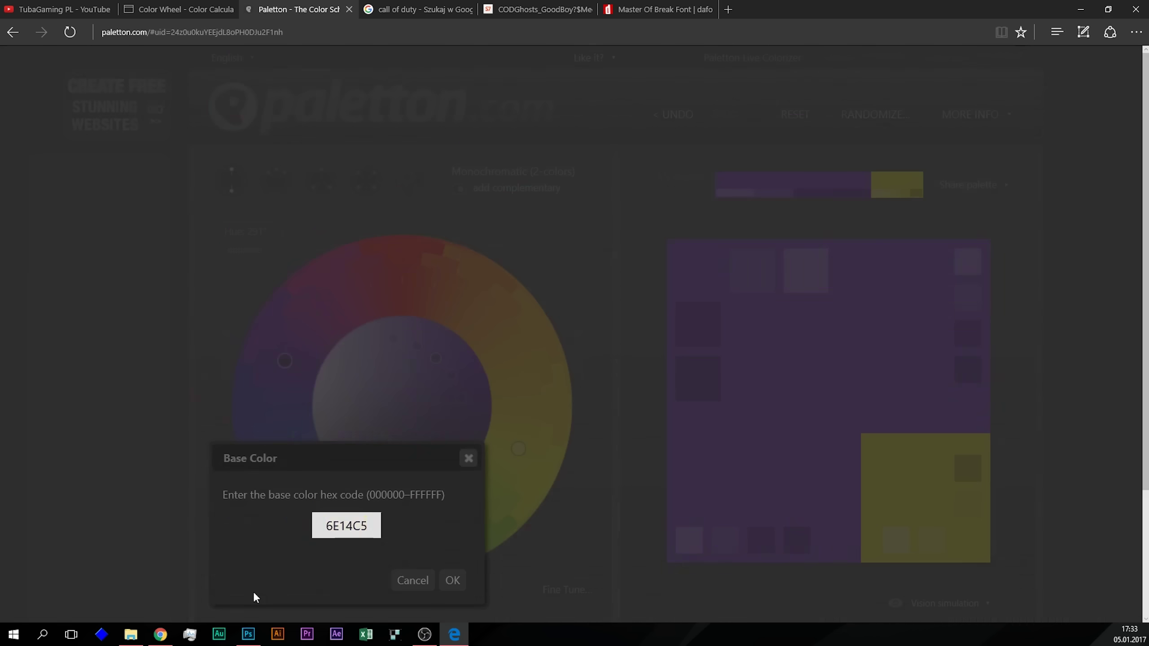
pyautogui.write('4c1bc7')
pyautogui.click(453, 581)
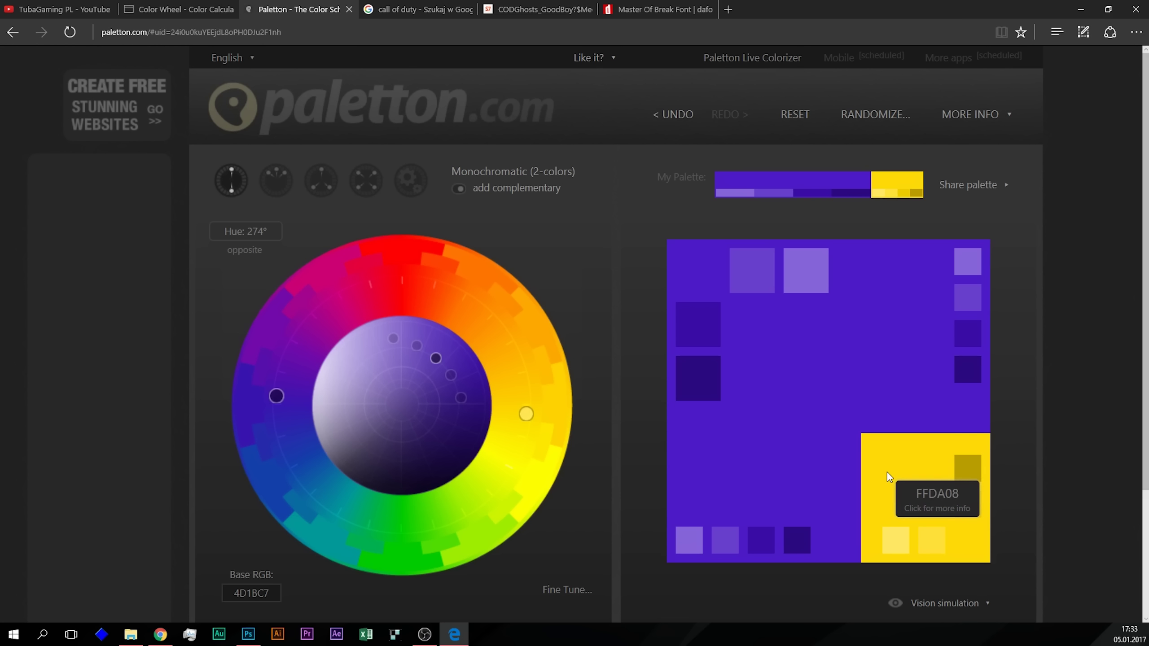
# Step: Copy the complementary yellow's hex FFDA08 and cancel Photoshop's colour picker
pyautogui.click(892, 491)
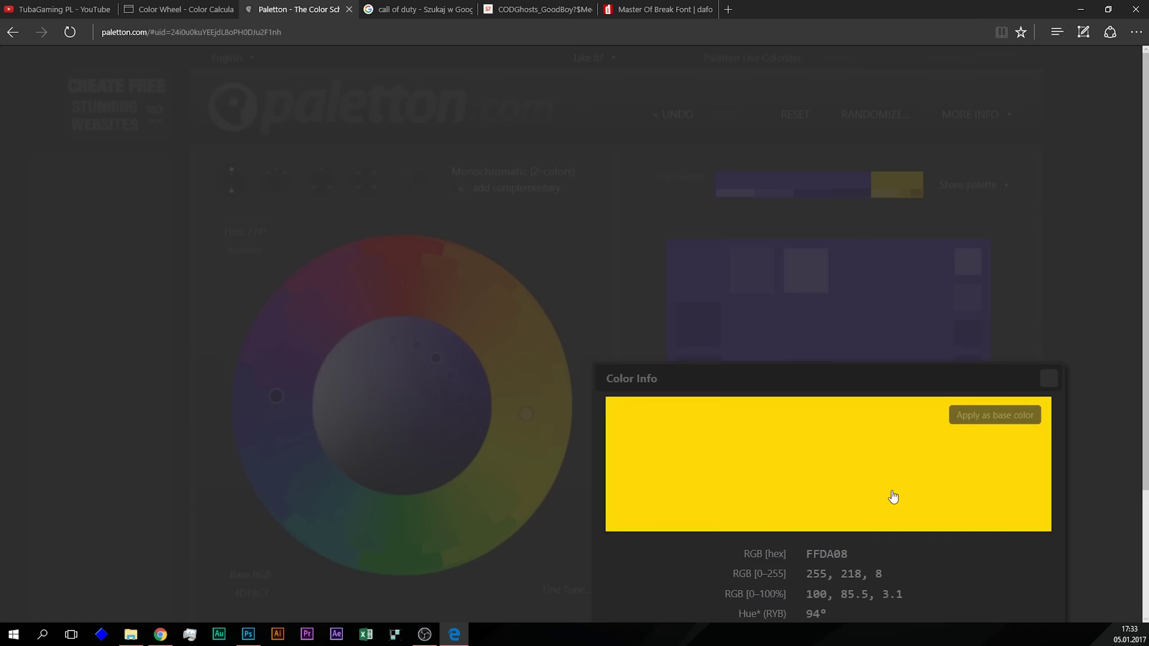
pyautogui.scroll(-2, 837, 563)
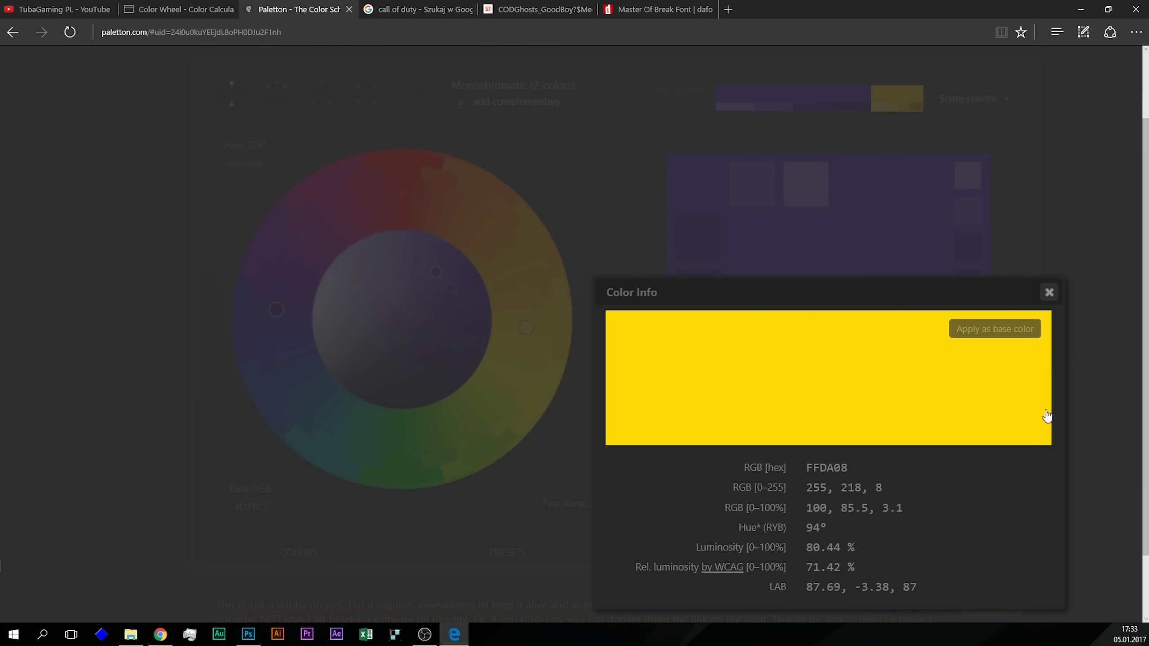
pyautogui.click(834, 473)
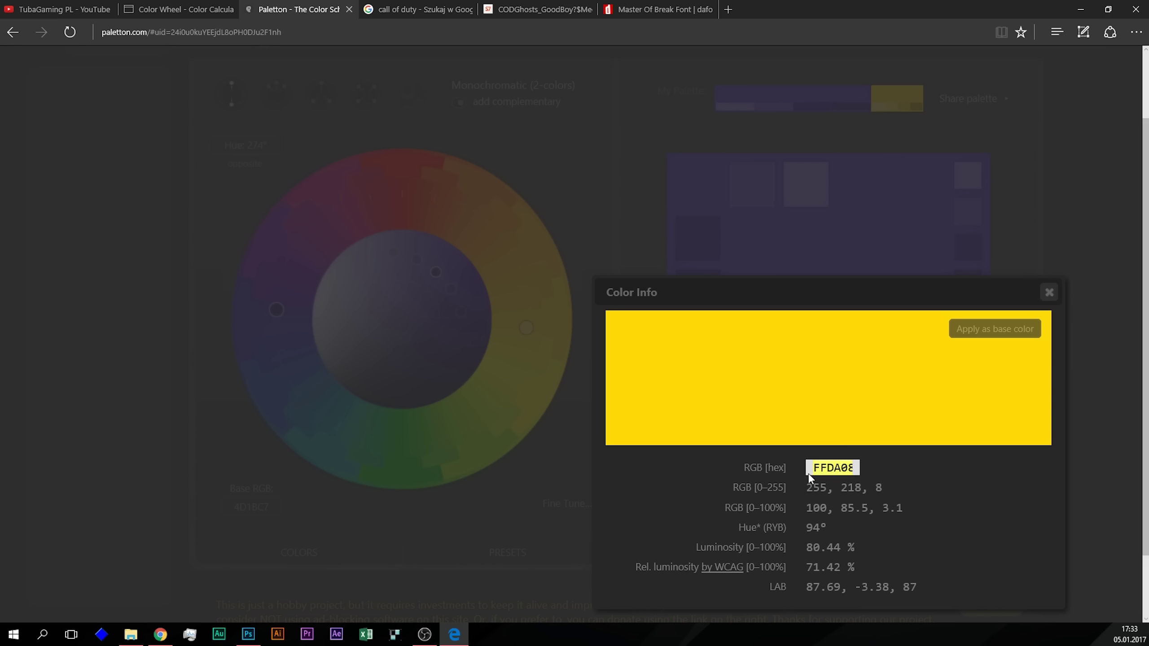
pyautogui.rightClick(840, 468)
pyautogui.click(861, 500)
pyautogui.click(251, 636)
pyautogui.click(603, 247)
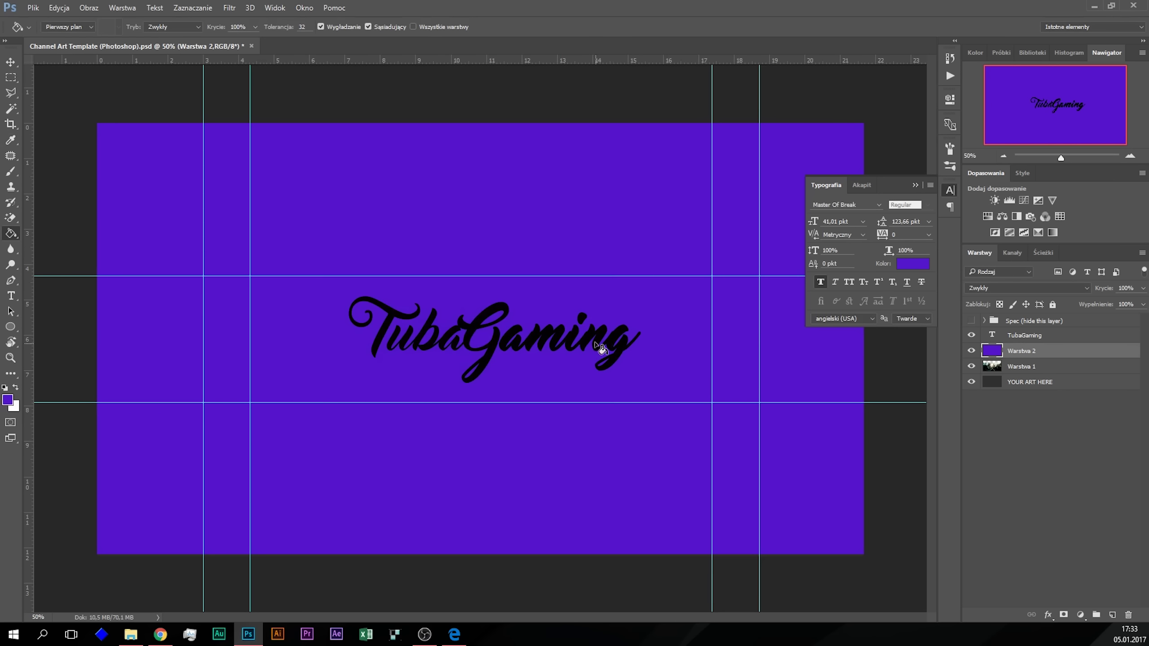
# Step: Open the Layer Style dialog for the TubaGaming text layer
pyautogui.click(1033, 352)
pyautogui.click(1061, 337)
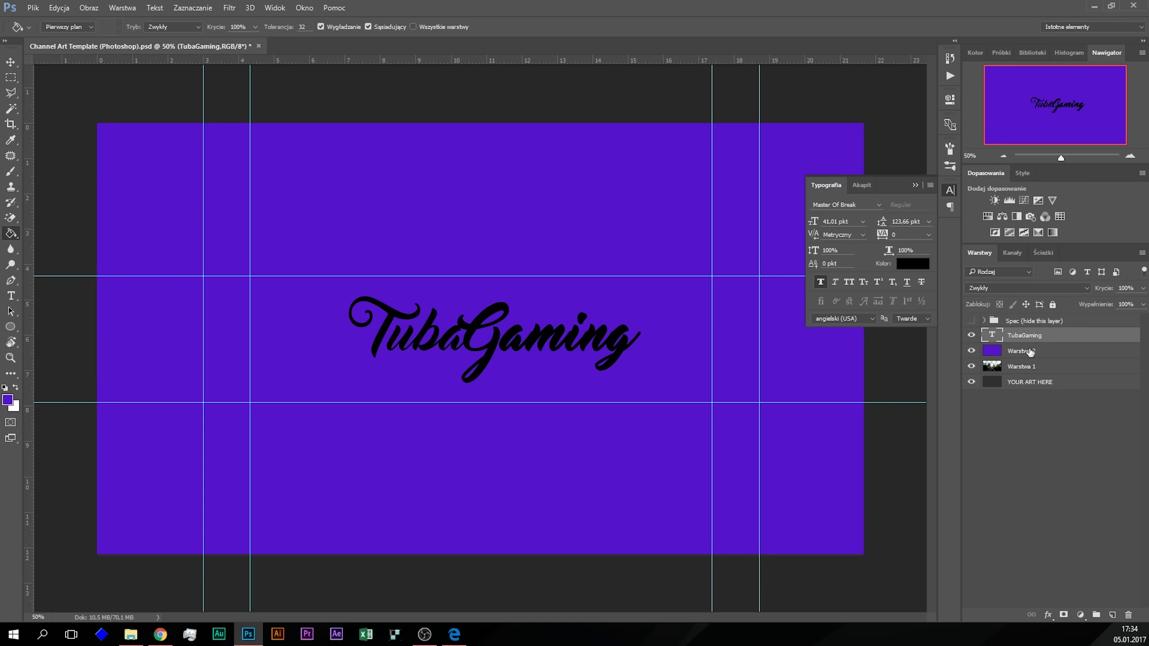
pyautogui.click(11, 295)
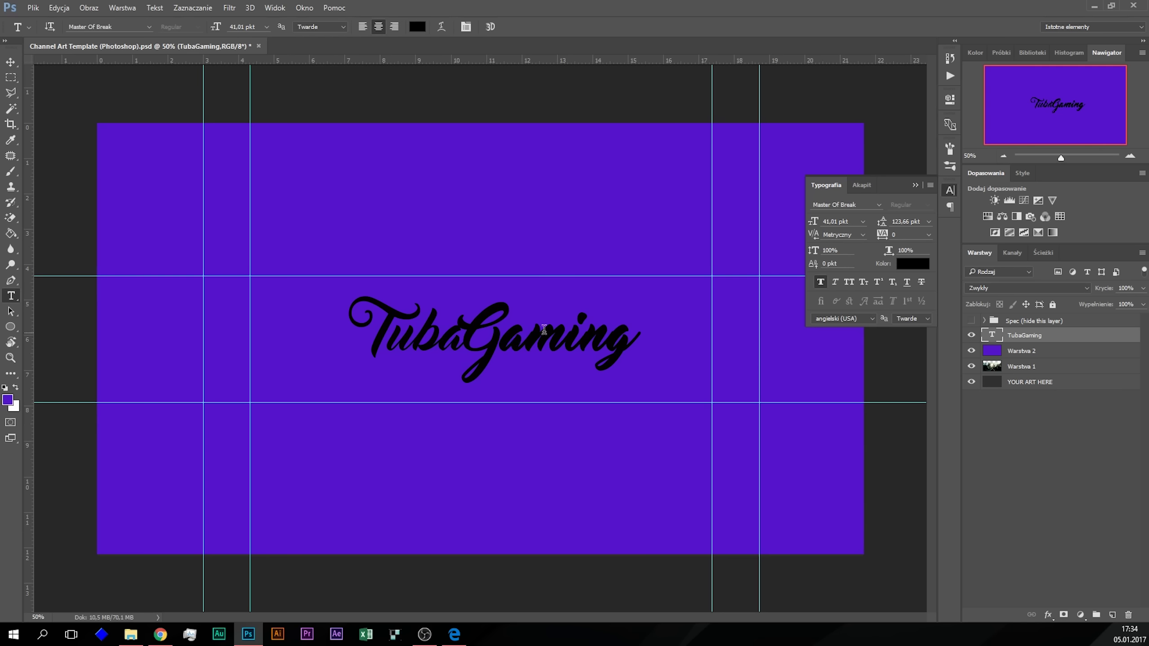
pyautogui.doubleClick(1036, 335)
pyautogui.click(1069, 340)
pyautogui.doubleClick(1069, 339)
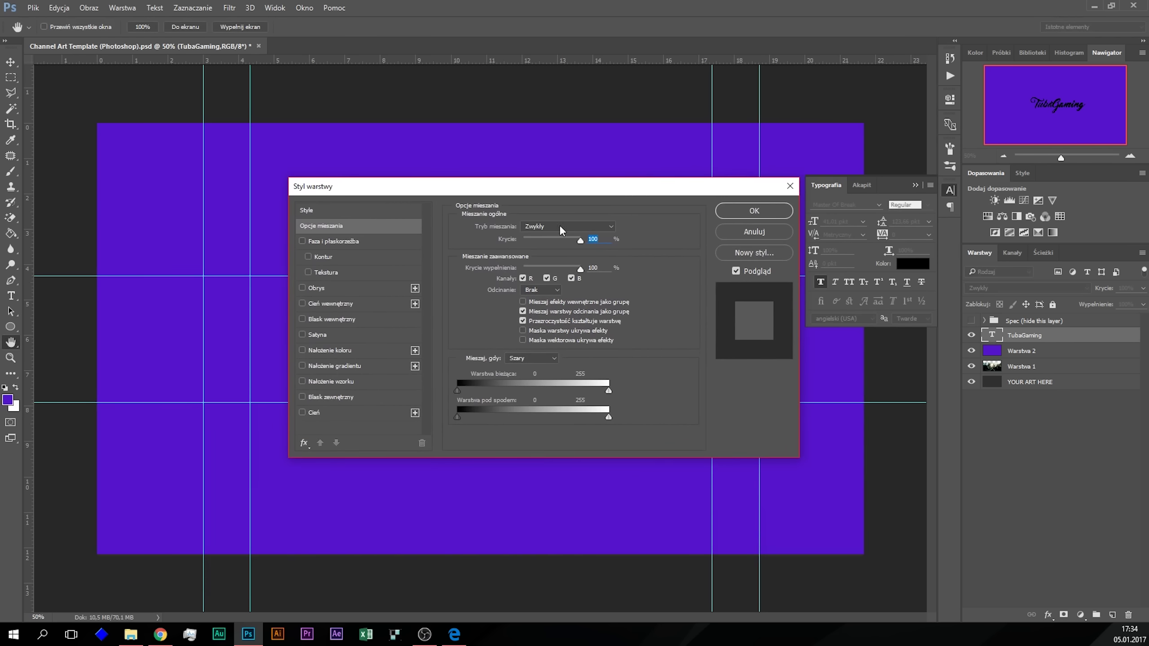
# Step: Add a Color Overlay in yellow FFDA08 and confirm the style
pyautogui.click(301, 350)
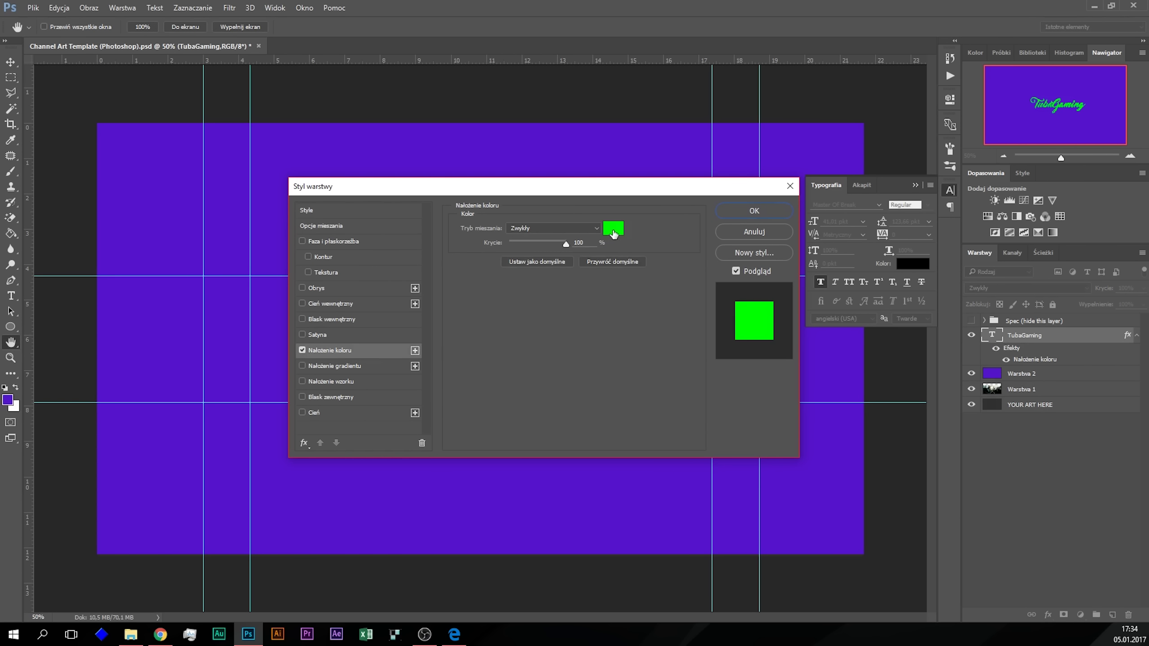
pyautogui.click(613, 229)
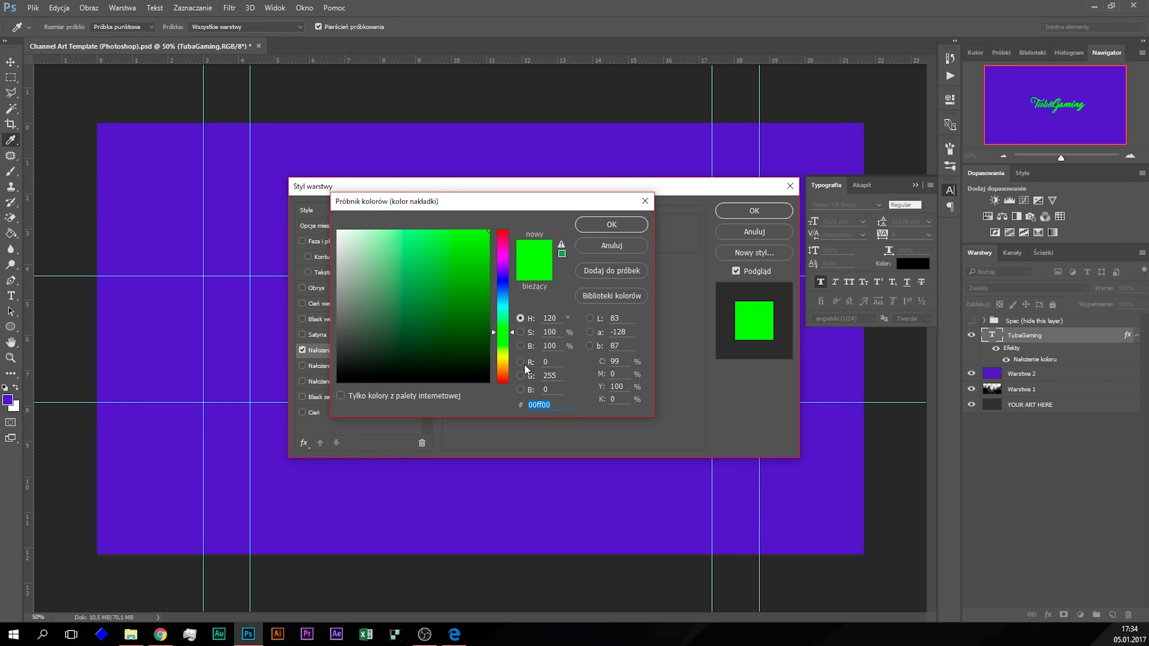
pyautogui.rightClick(548, 400)
pyautogui.click(590, 454)
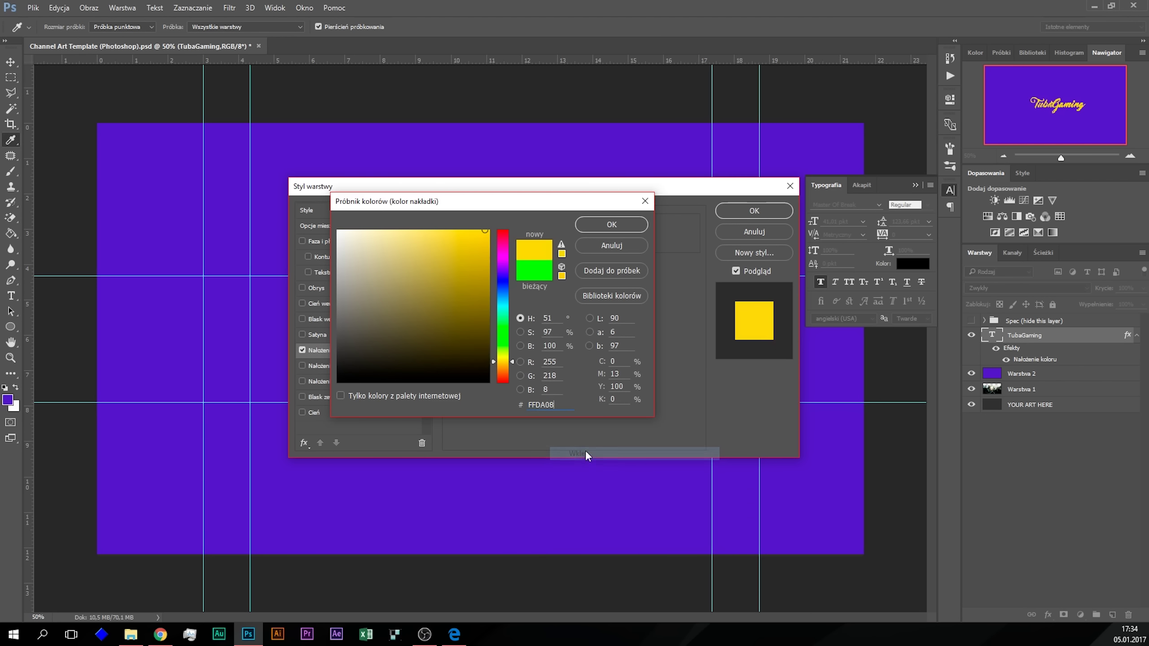
pyautogui.click(611, 224)
pyautogui.click(754, 210)
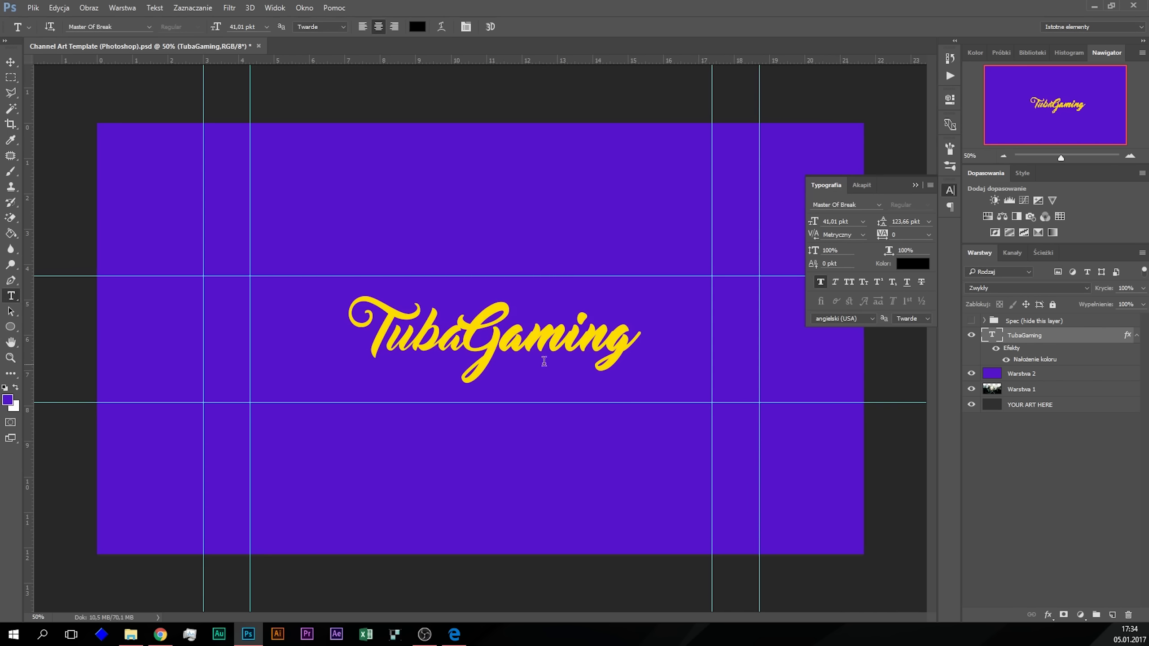
# Step: Hide purple Warstwa 2 to reveal the soldier-and-dog photo, and add empty Warstwa 3
pyautogui.click(1002, 156)
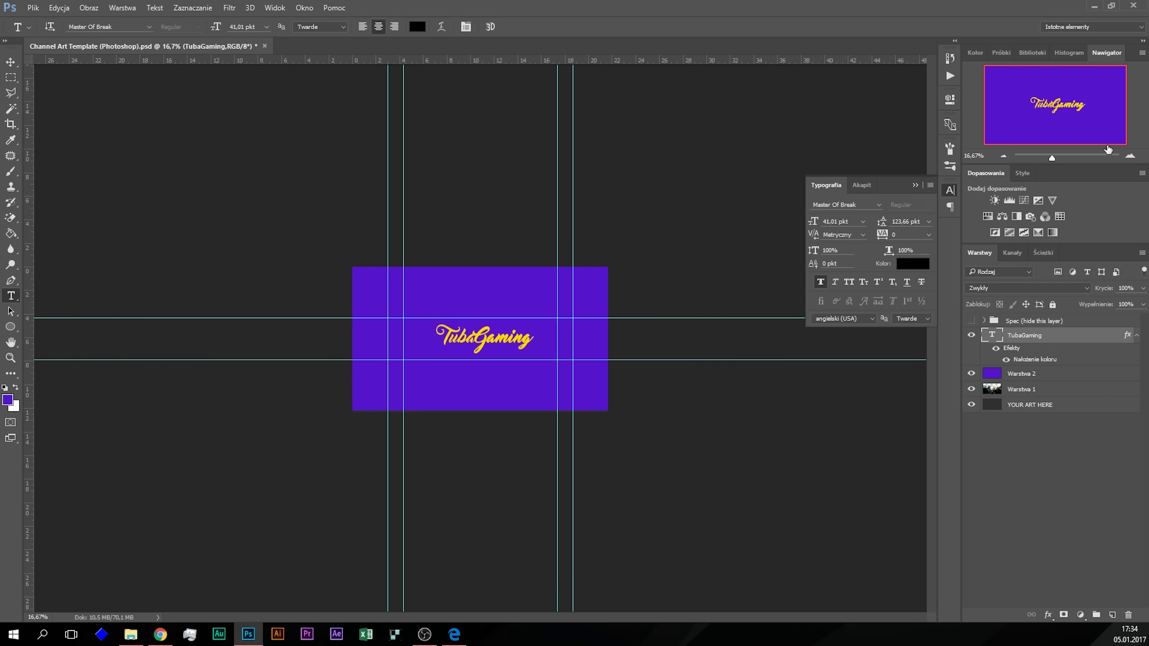
pyautogui.click(1129, 157)
pyautogui.click(1130, 156)
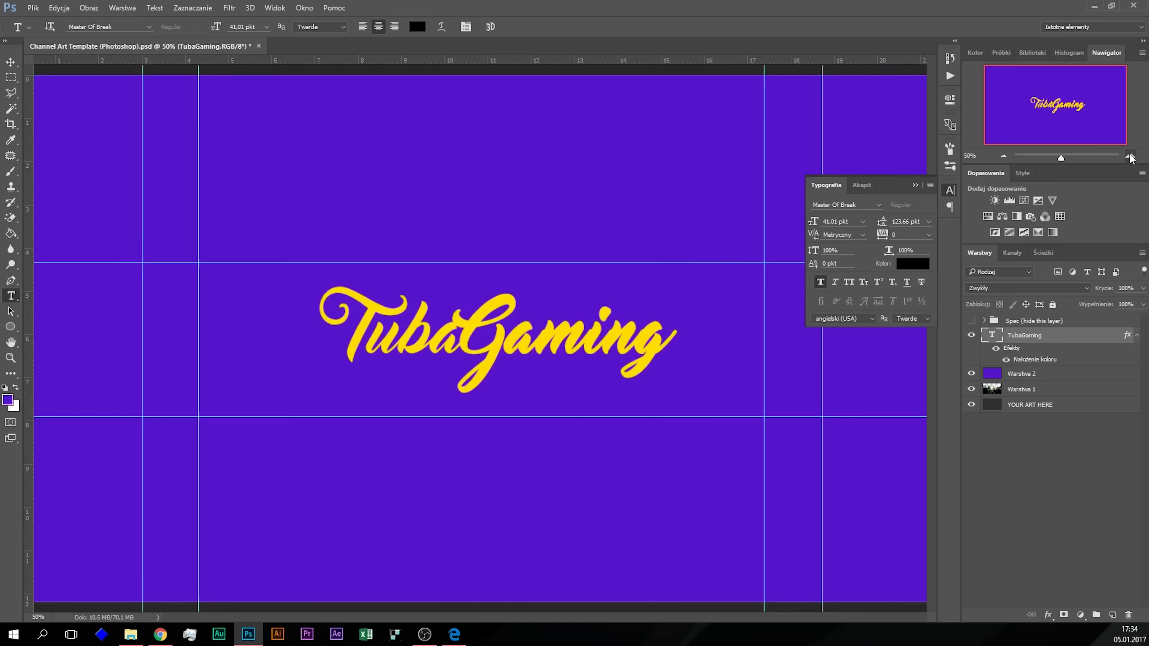
pyautogui.click(1004, 153)
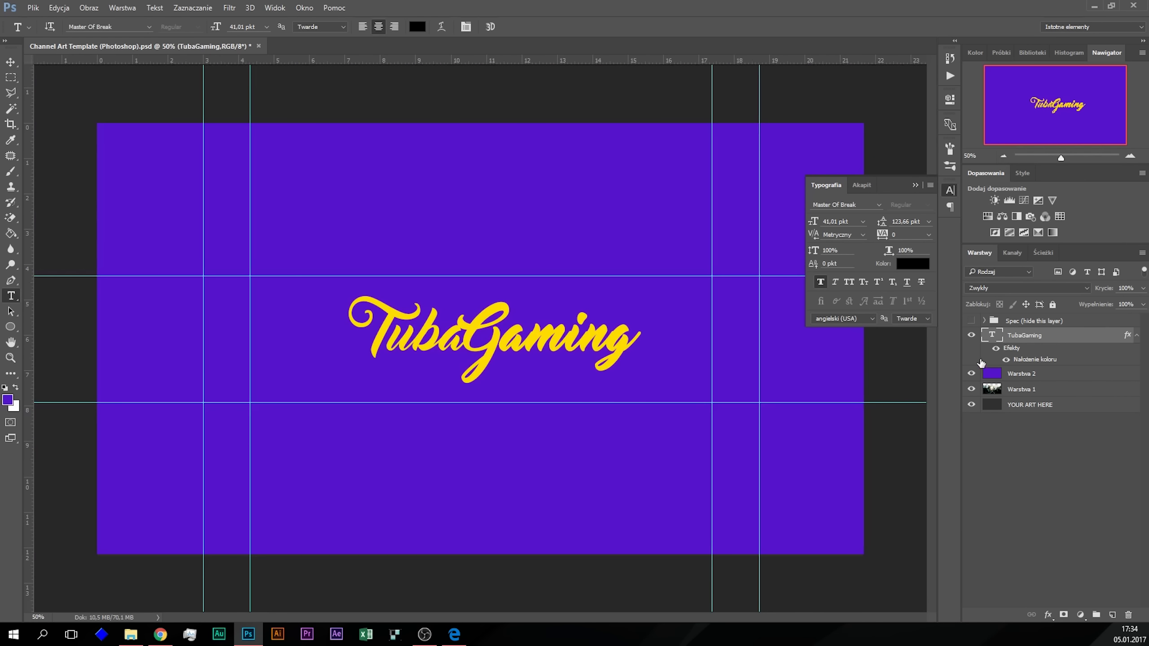
pyautogui.click(971, 373)
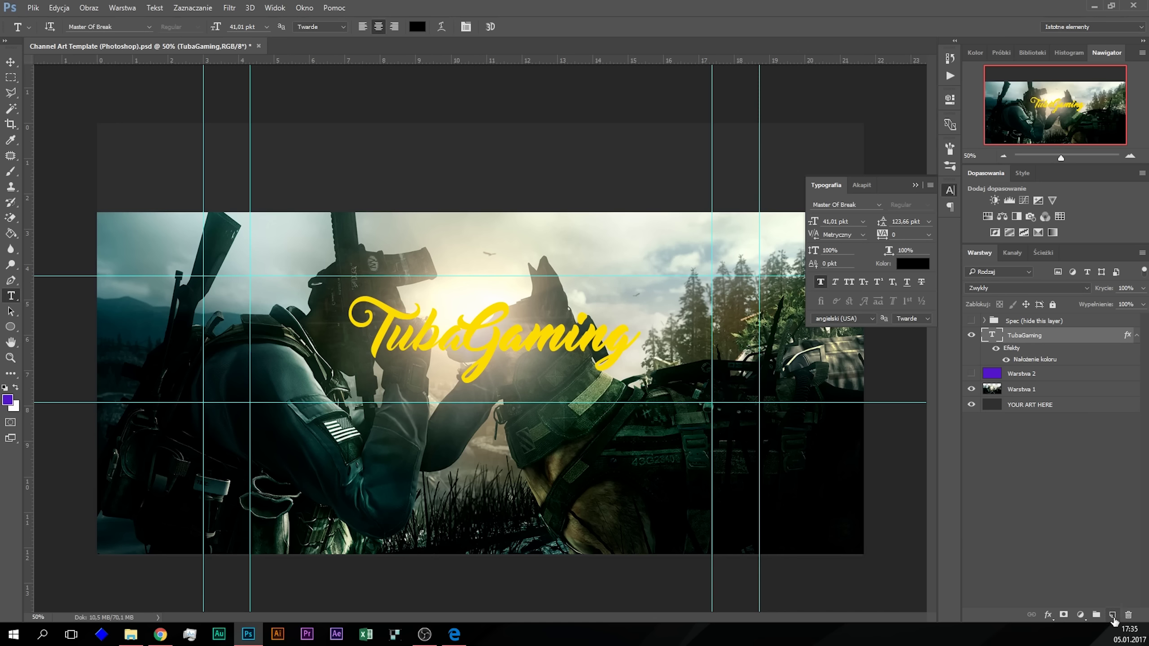
pyautogui.click(1112, 615)
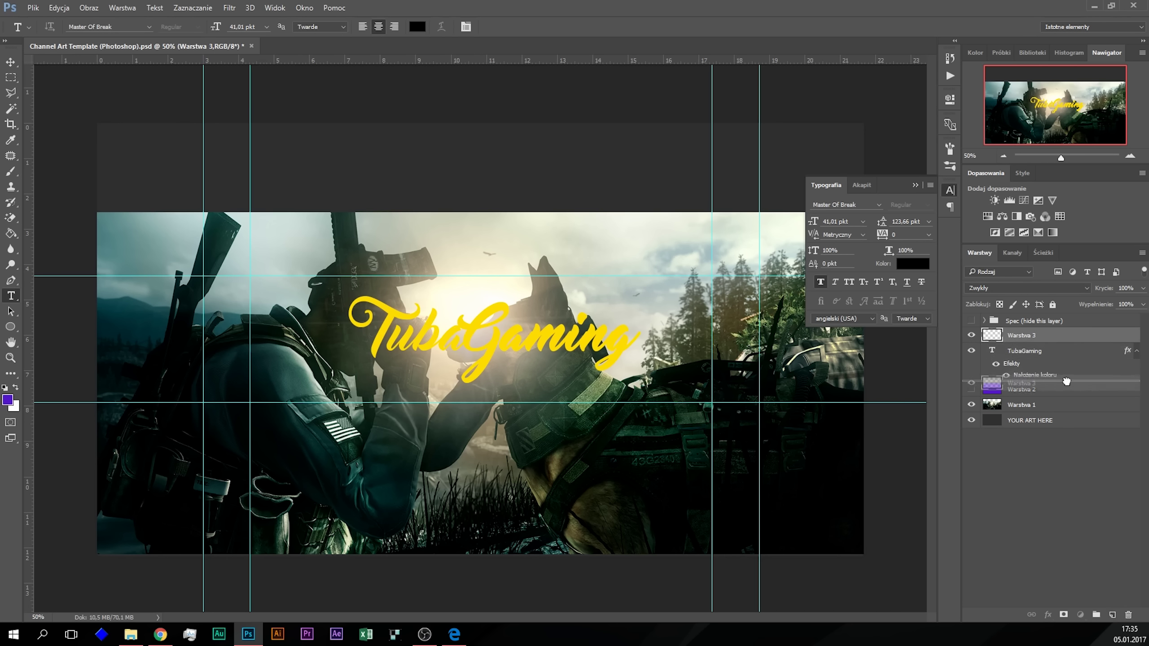
# Step: Place Warstwa 3 below TubaGaming and set the brush colour to black
pyautogui.moveTo(1075, 337); pyautogui.dragTo(1064, 384)
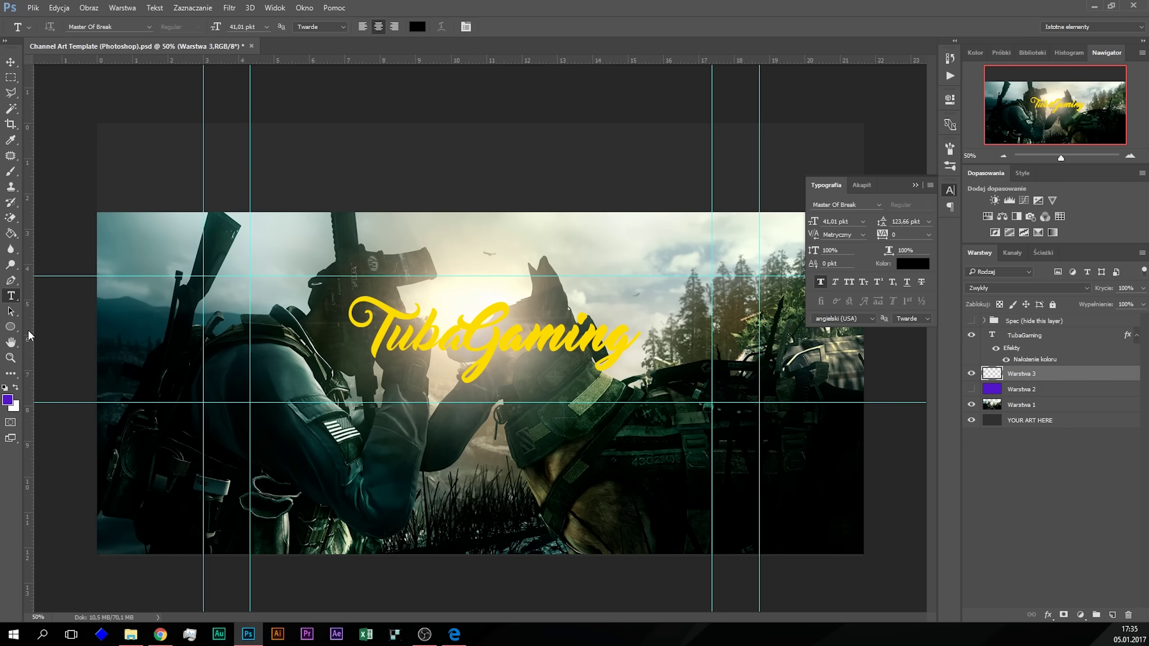
pyautogui.click(10, 172)
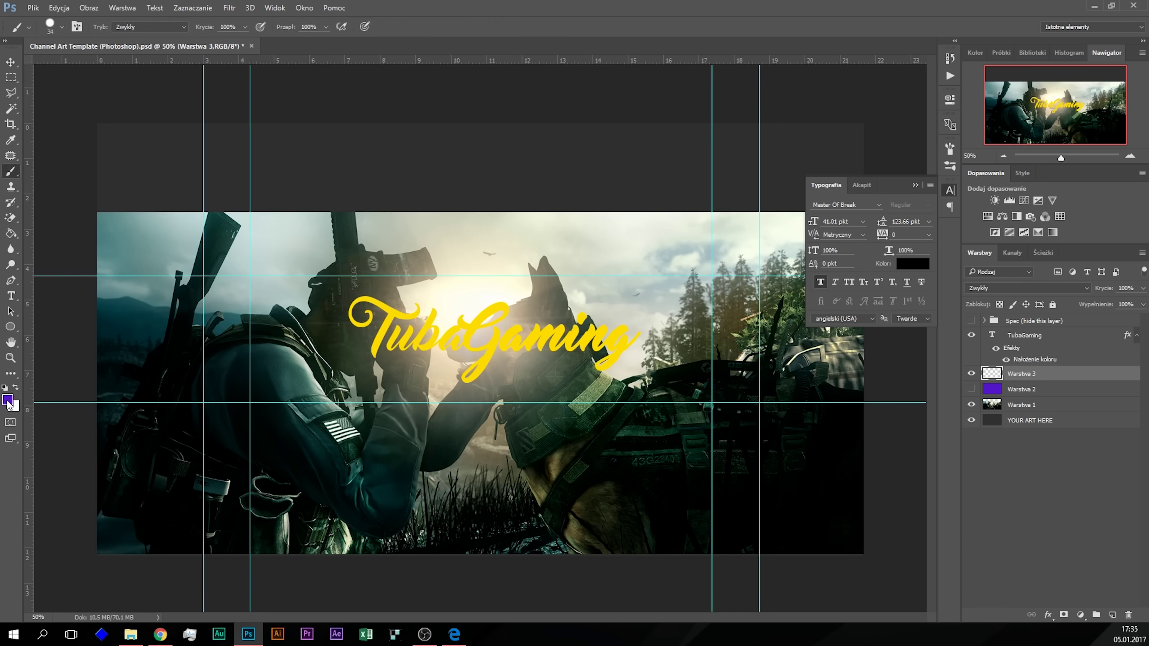
pyautogui.click(3, 400)
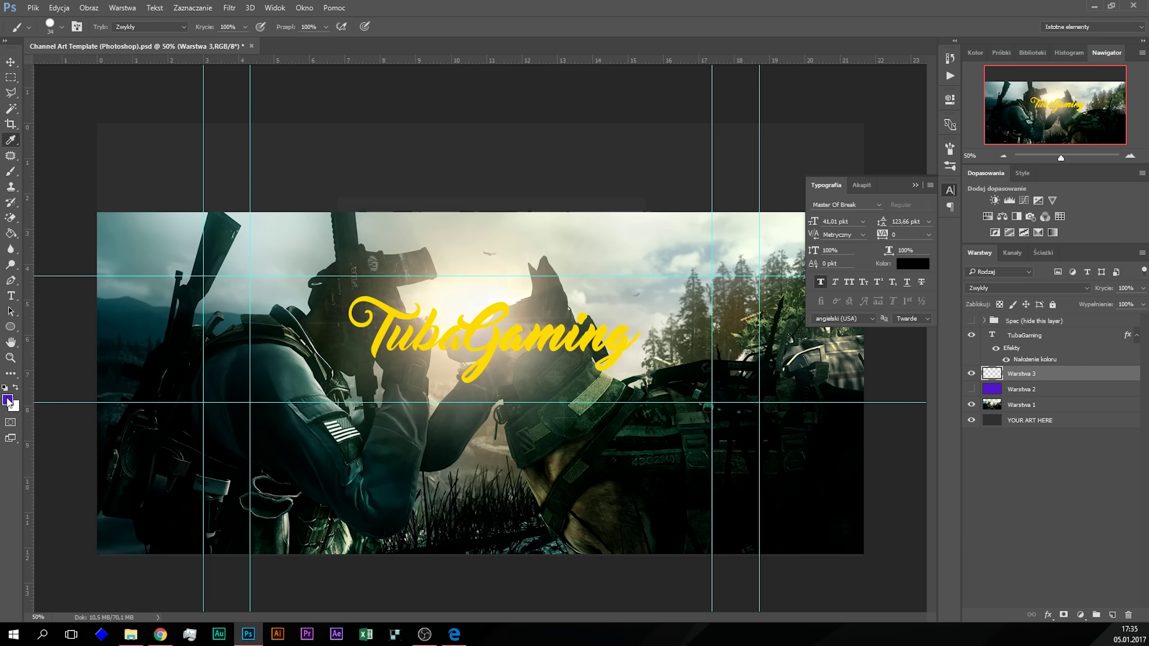
pyautogui.moveTo(425, 316); pyautogui.dragTo(217, 476)
pyautogui.click(606, 223)
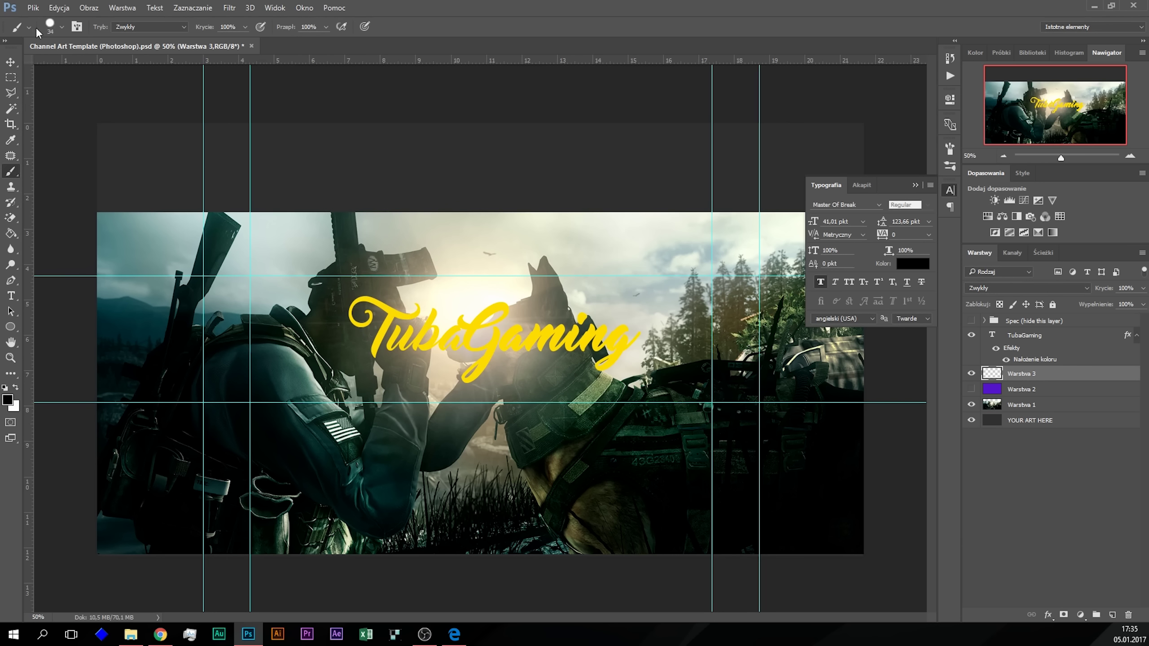
# Step: Choose a soft round brush at 0% hardness and 228 px size
pyautogui.click(63, 27)
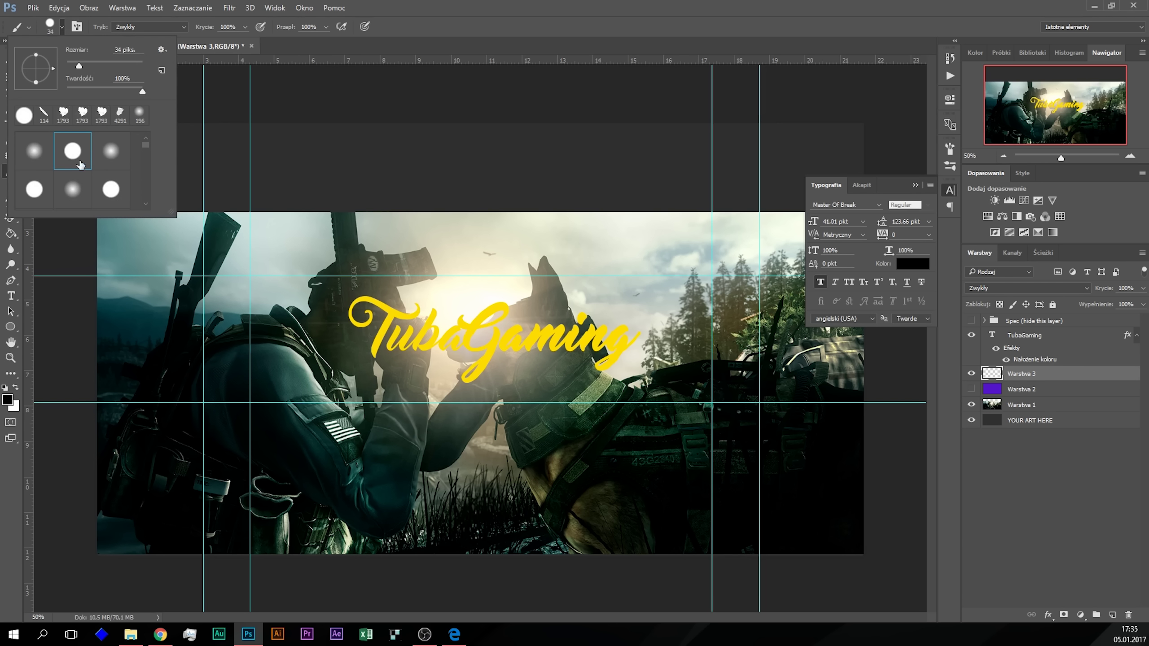
pyautogui.click(24, 162)
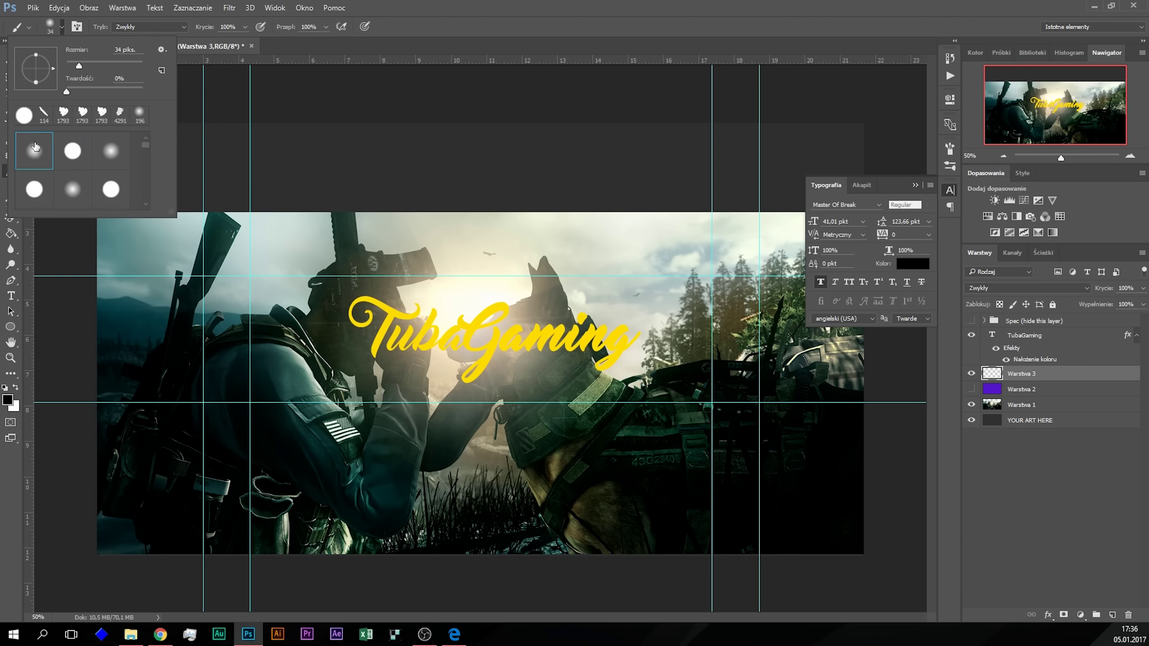
pyautogui.click(66, 91)
pyautogui.moveTo(117, 66); pyautogui.dragTo(124, 65)
pyautogui.click(1073, 358)
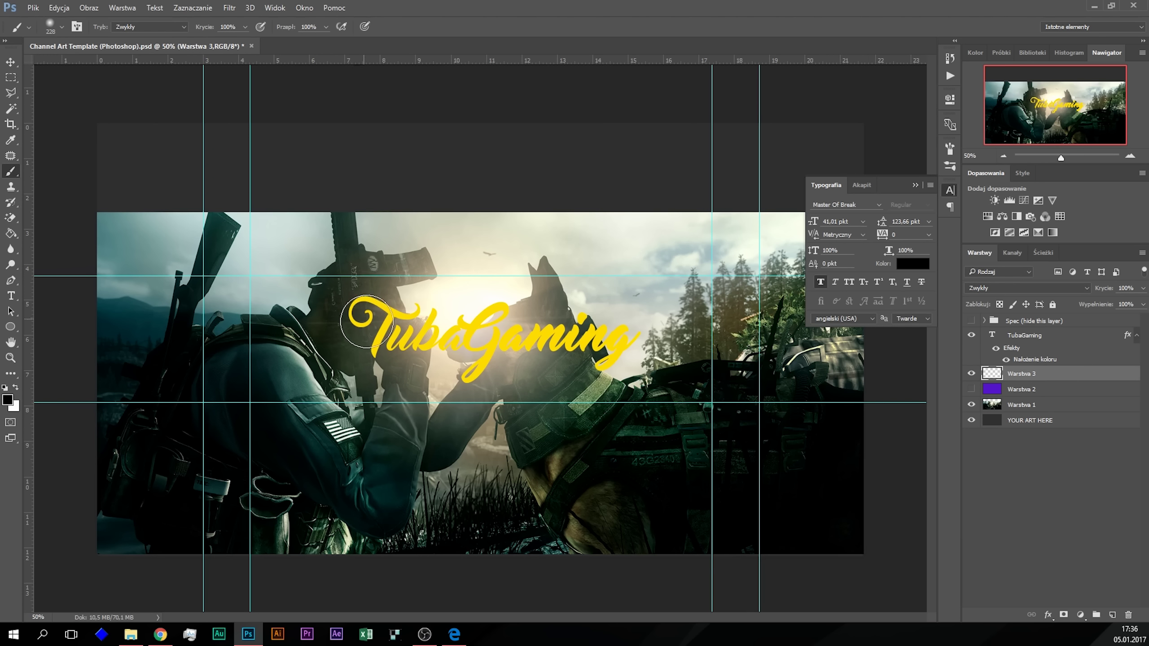
# Step: Paint a soft black glow around the TubaGaming letters
pyautogui.moveTo(379, 299)
pyautogui.mouseDown()
pyautogui.moveTo(384, 344)
pyautogui.moveTo(480, 327)
pyautogui.moveTo(509, 348)
pyautogui.moveTo(616, 359)
pyautogui.moveTo(532, 331)
pyautogui.moveTo(379, 335)
pyautogui.moveTo(360, 322)
pyautogui.mouseUp()
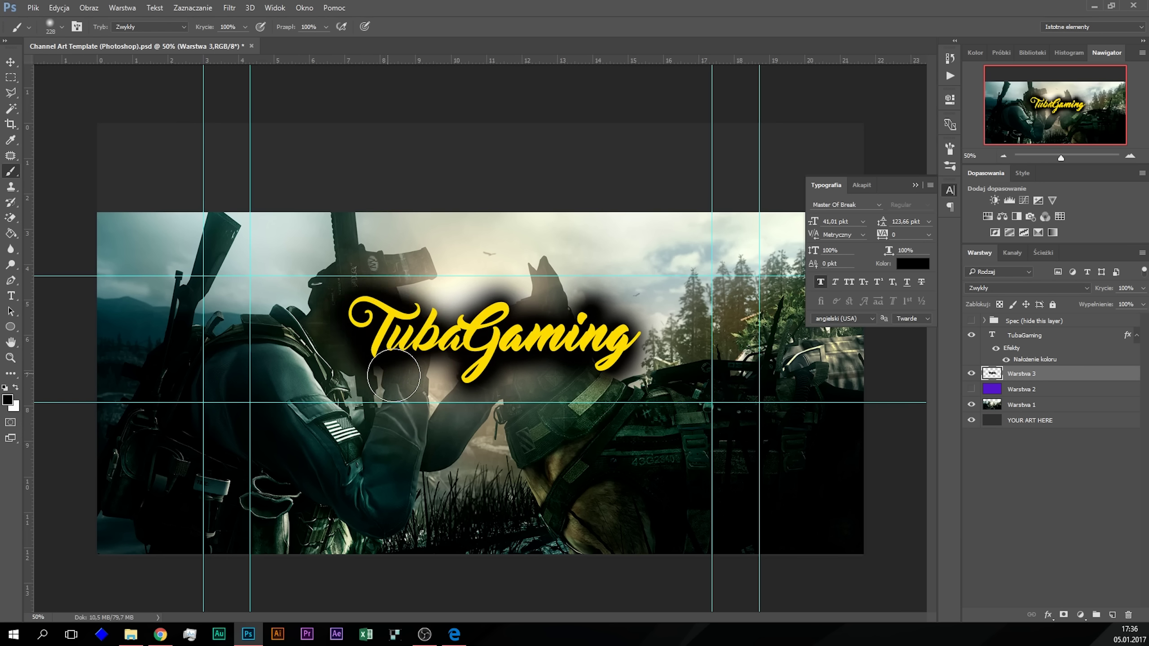
pyautogui.moveTo(578, 324); pyautogui.dragTo(398, 375)
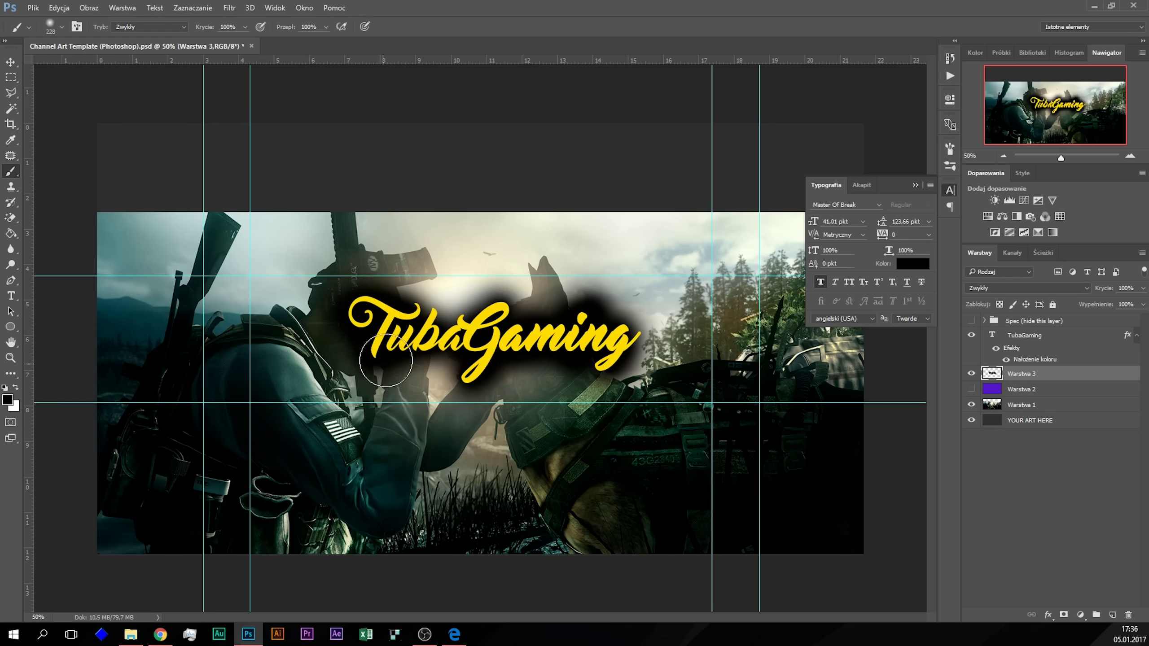
pyautogui.moveTo(461, 336)
pyautogui.mouseDown()
pyautogui.moveTo(423, 325)
pyautogui.moveTo(416, 337)
pyautogui.moveTo(606, 355)
pyautogui.moveTo(620, 336)
pyautogui.moveTo(487, 320)
pyautogui.mouseUp()
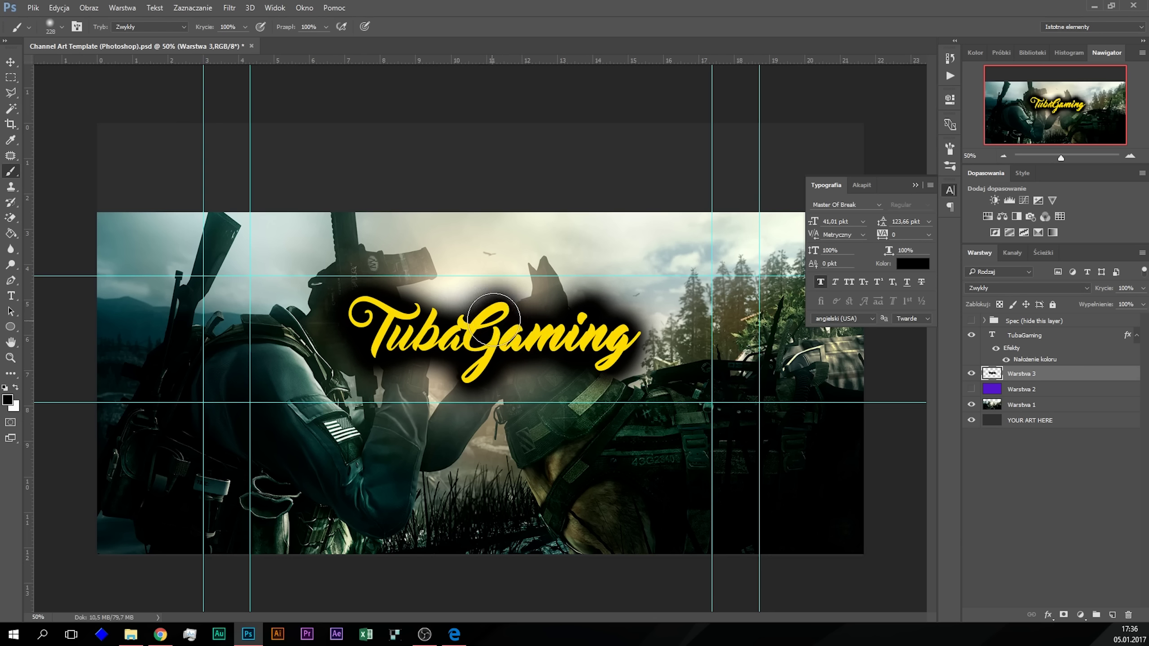
pyautogui.moveTo(487, 320); pyautogui.dragTo(497, 312)
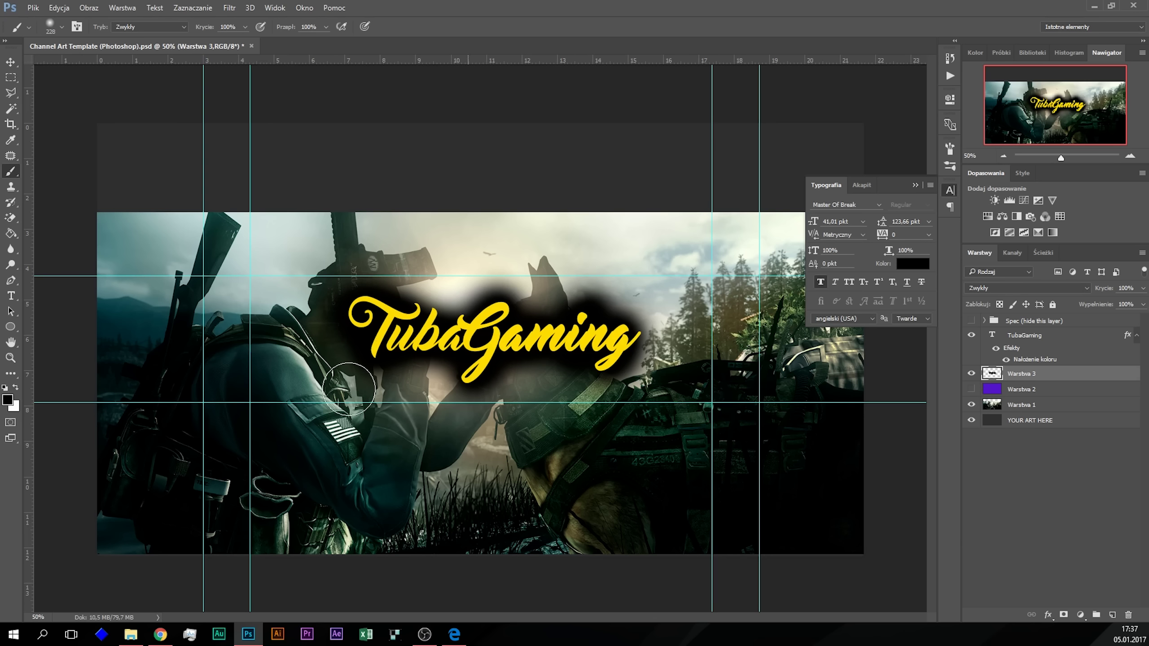
pyautogui.click(11, 295)
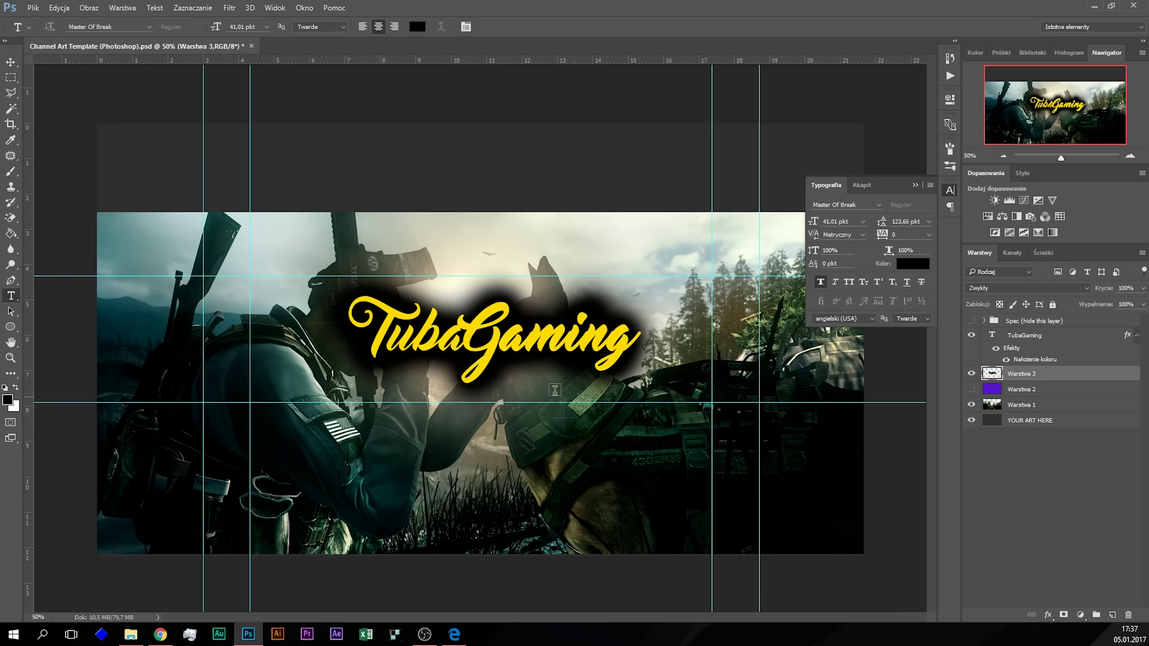
# Step: Select all of the TubaGaming text and focus the font field showing Master Of Break
pyautogui.doubleClick(541, 342)
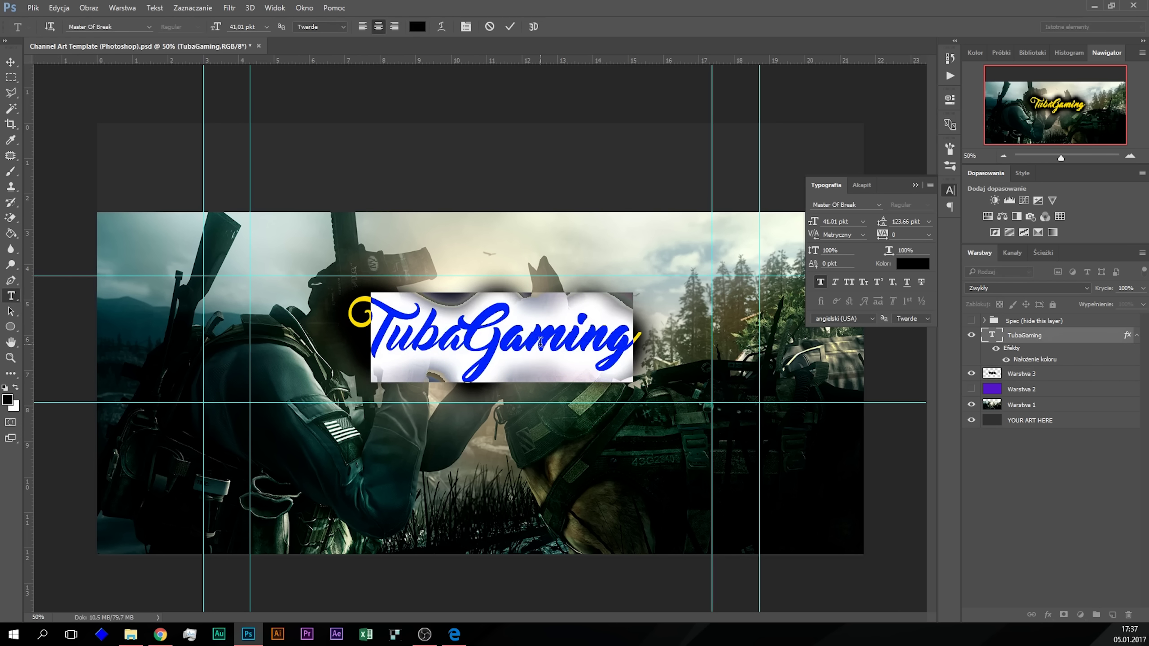
pyautogui.click(520, 362)
pyautogui.doubleClick(515, 343)
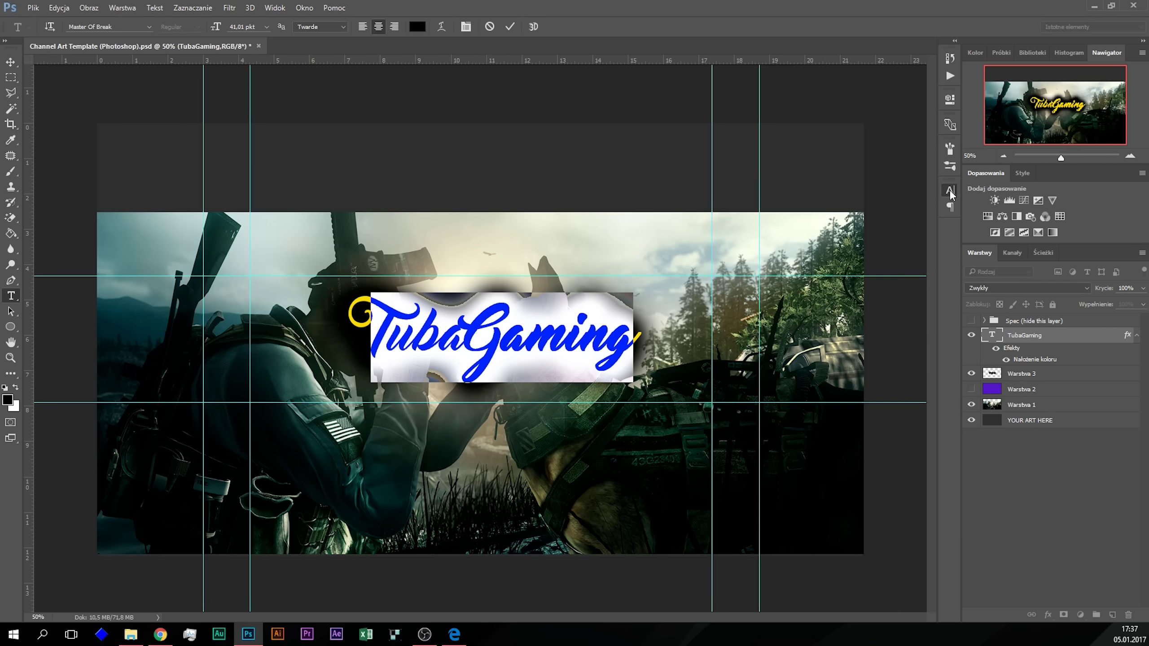
pyautogui.click(864, 205)
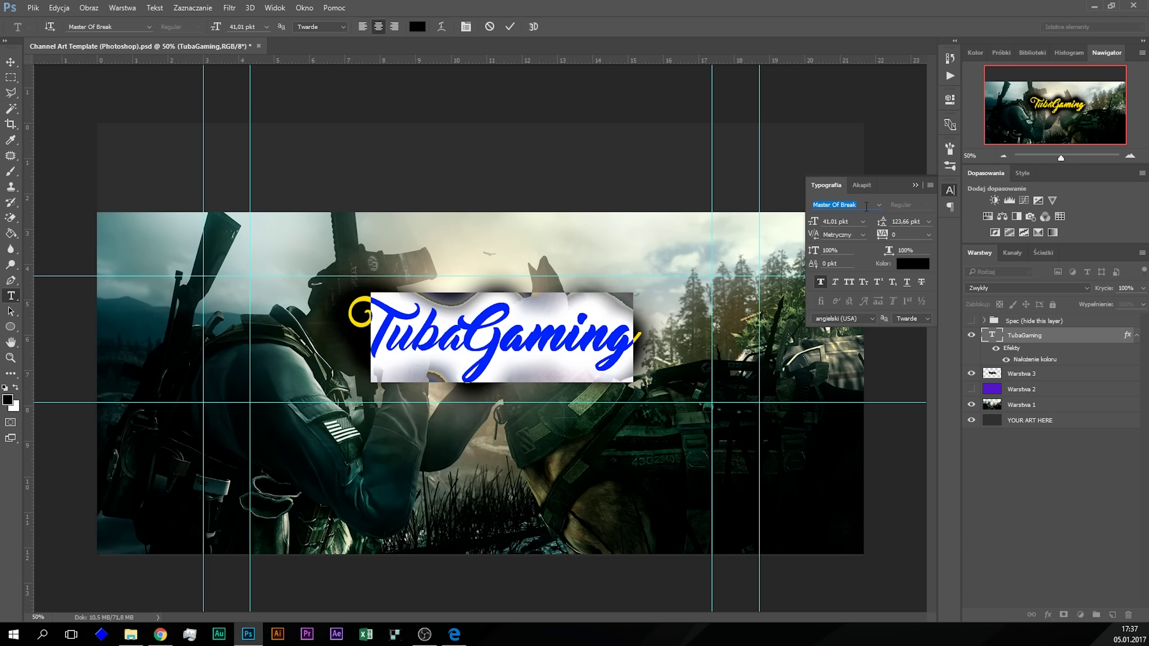
pyautogui.click(866, 207)
pyautogui.click(878, 204)
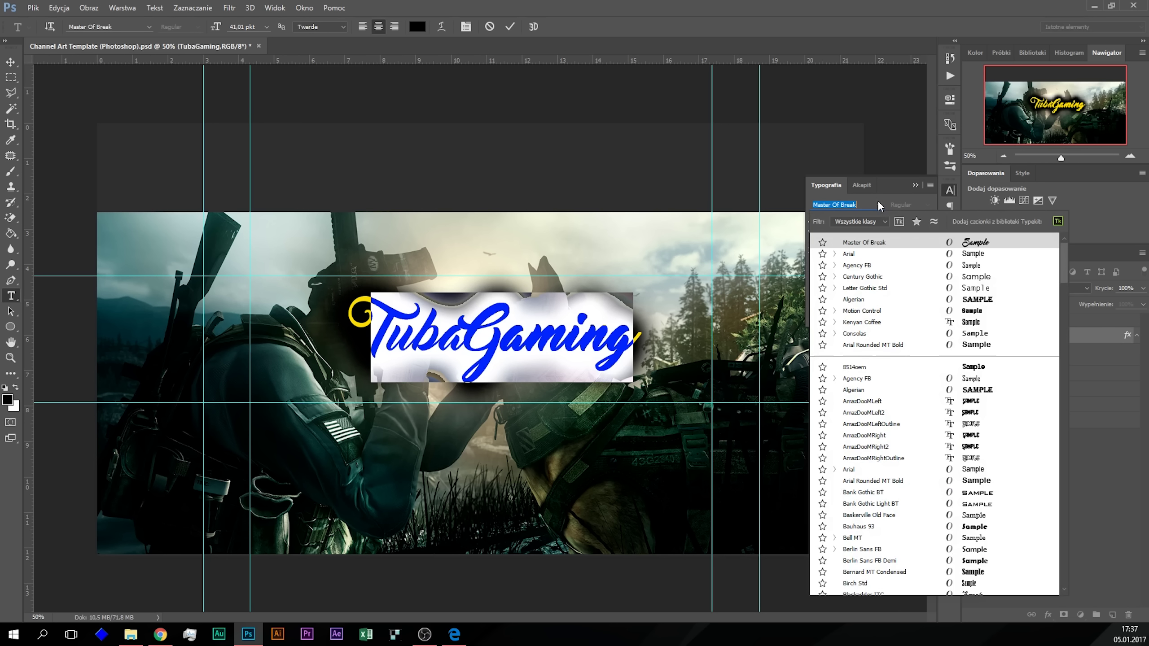
pyautogui.doubleClick(533, 334)
# Step: Apply Agency FB, then Century Gothic, to TubaGaming and step to the following fonts
pyautogui.write('Agency FB')
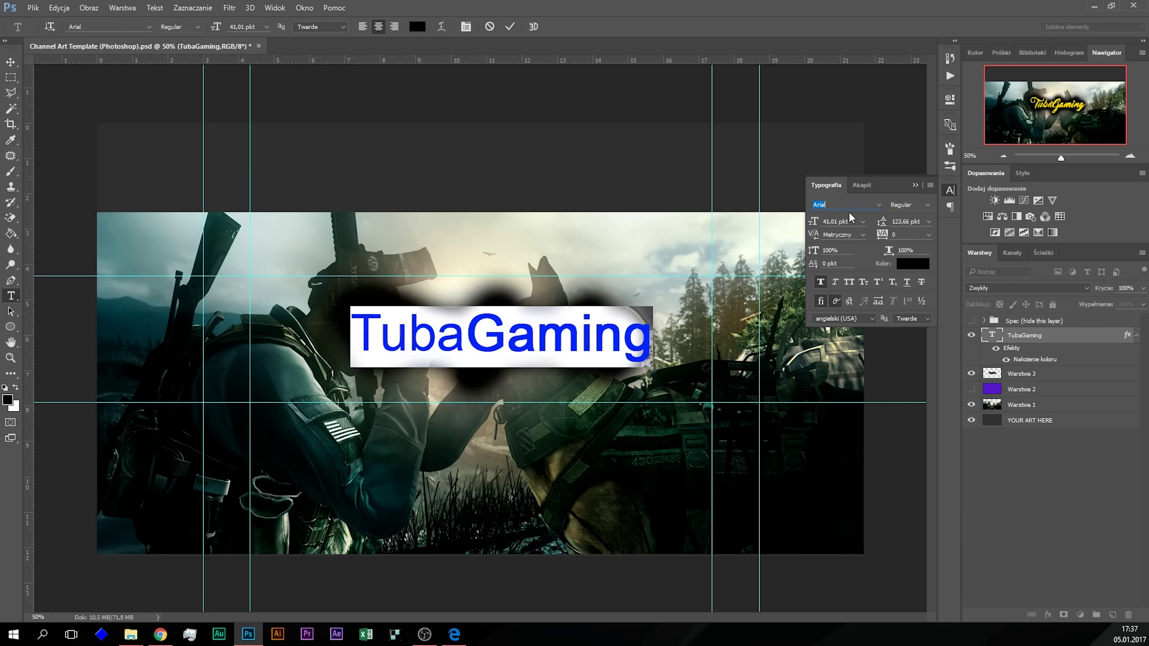
pyautogui.press('Return')
pyautogui.write('Century Gothic')
pyautogui.press('Return')
pyautogui.press('Down')
pyautogui.press('Down')
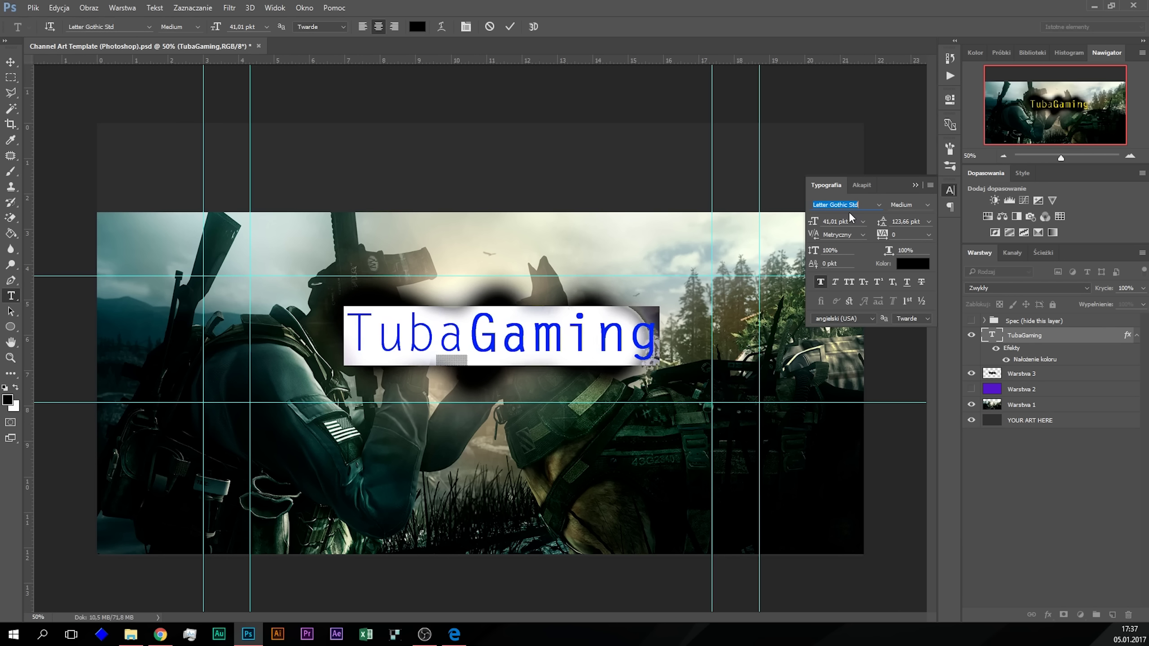
pyautogui.press('Down')
pyautogui.press('Down')
pyautogui.press('Down')
pyautogui.press('Down')
pyautogui.press('Down')
pyautogui.press('Down')
pyautogui.press('Down')
pyautogui.press('Down')
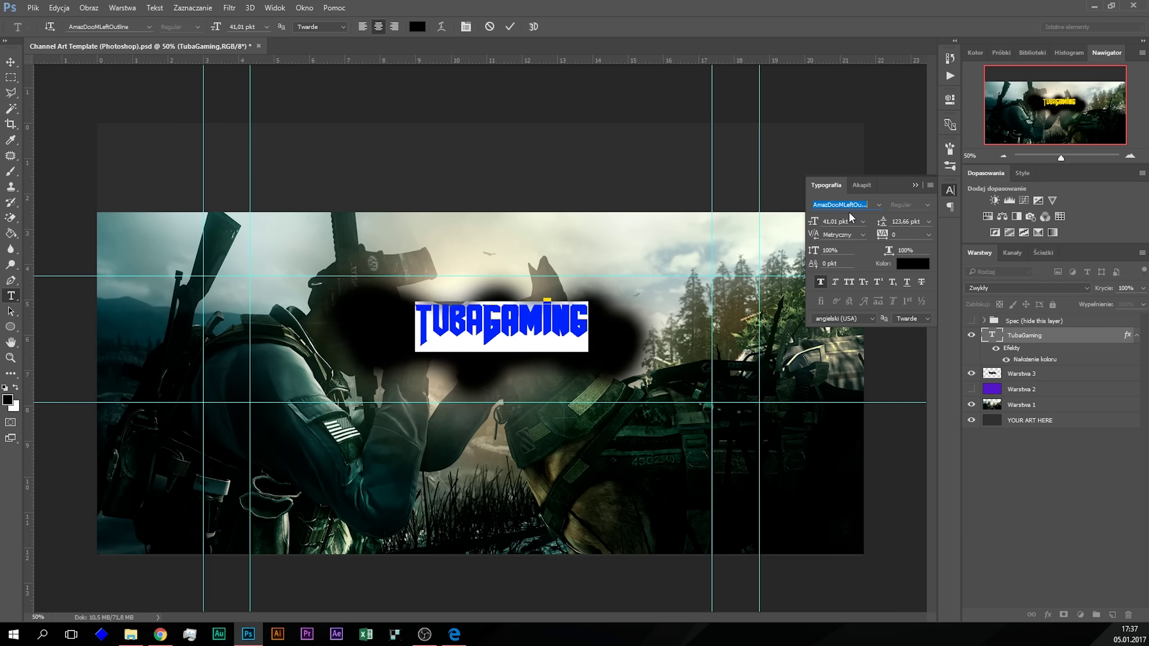
pyautogui.press('Down')
pyautogui.press('Down')
pyautogui.press('Down')
pyautogui.press('Down')
pyautogui.press('Down')
pyautogui.press('Down')
pyautogui.press('Down')
pyautogui.press('Down')
pyautogui.press('Down')
pyautogui.press('Down')
pyautogui.press('Down')
pyautogui.press('Down')
pyautogui.press('Down')
pyautogui.press('Down')
pyautogui.press('Down')
pyautogui.press('Down')
pyautogui.press('Down')
pyautogui.press('Down')
pyautogui.press('Down')
pyautogui.press('Down')
pyautogui.press('Down')
pyautogui.press('Down')
pyautogui.press('Down')
pyautogui.press('Down')
# Step: Preview Copperplate Gothic Bold, Freestyle Script, Letter Gothic Std and Lithos Pro, ending on Master Of Break
pyautogui.press('Down')
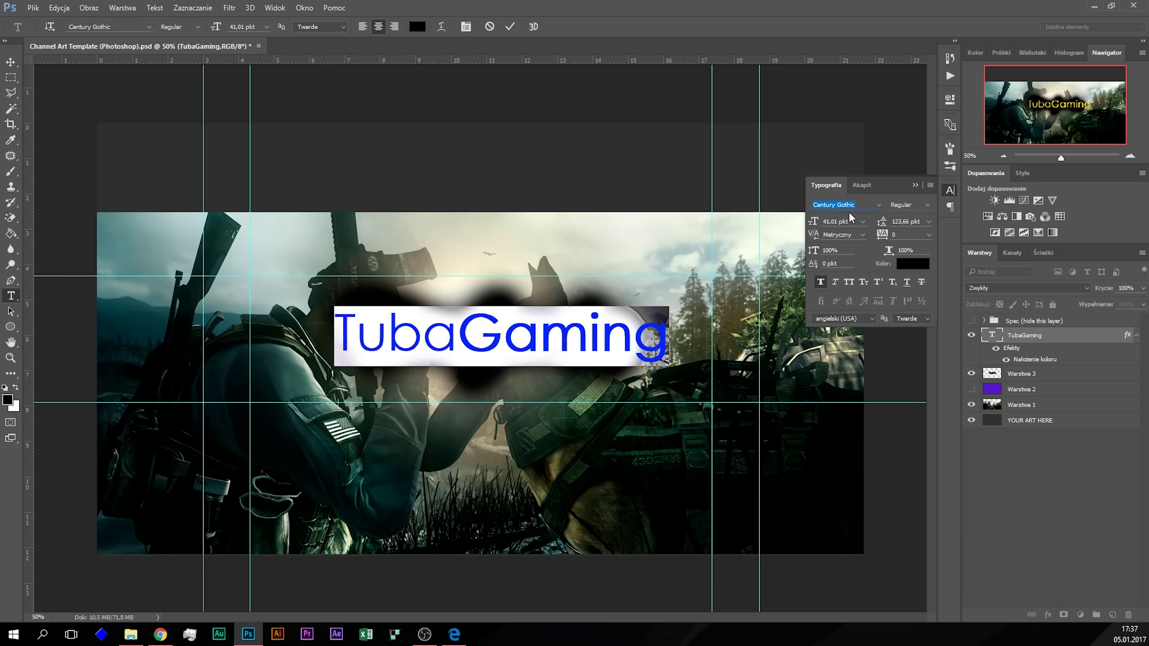
pyautogui.press('Down')
pyautogui.press('Down')
pyautogui.press('Down')
pyautogui.press('Down')
pyautogui.press('Down')
pyautogui.press('Down')
pyautogui.press('Down')
pyautogui.press('Down')
pyautogui.press('Down')
pyautogui.press('Down')
pyautogui.press('Down')
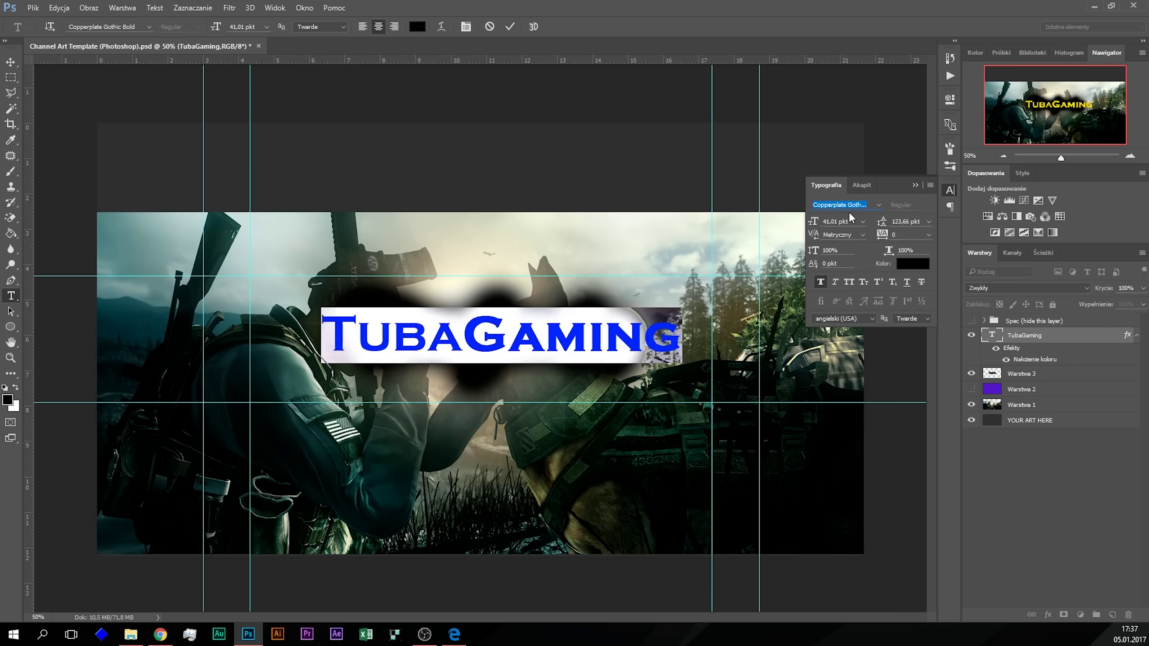
pyautogui.press('Down')
pyautogui.press('Down')
pyautogui.press('Down')
pyautogui.press('Down')
pyautogui.press('Up')
pyautogui.press('Up')
pyautogui.press('Up')
pyautogui.press('Up')
pyautogui.press('Up')
pyautogui.press('Up')
pyautogui.press('Up')
pyautogui.press('Up')
pyautogui.press('Up')
pyautogui.press('Up')
pyautogui.press('Down')
pyautogui.press('Down')
pyautogui.press('Down')
pyautogui.press('Down')
pyautogui.press('Down')
pyautogui.press('Down')
pyautogui.press('Down')
pyautogui.press('Down')
pyautogui.press('Down')
pyautogui.press('Down')
pyautogui.press('Down')
pyautogui.press('Down')
pyautogui.press('Down')
pyautogui.press('Down')
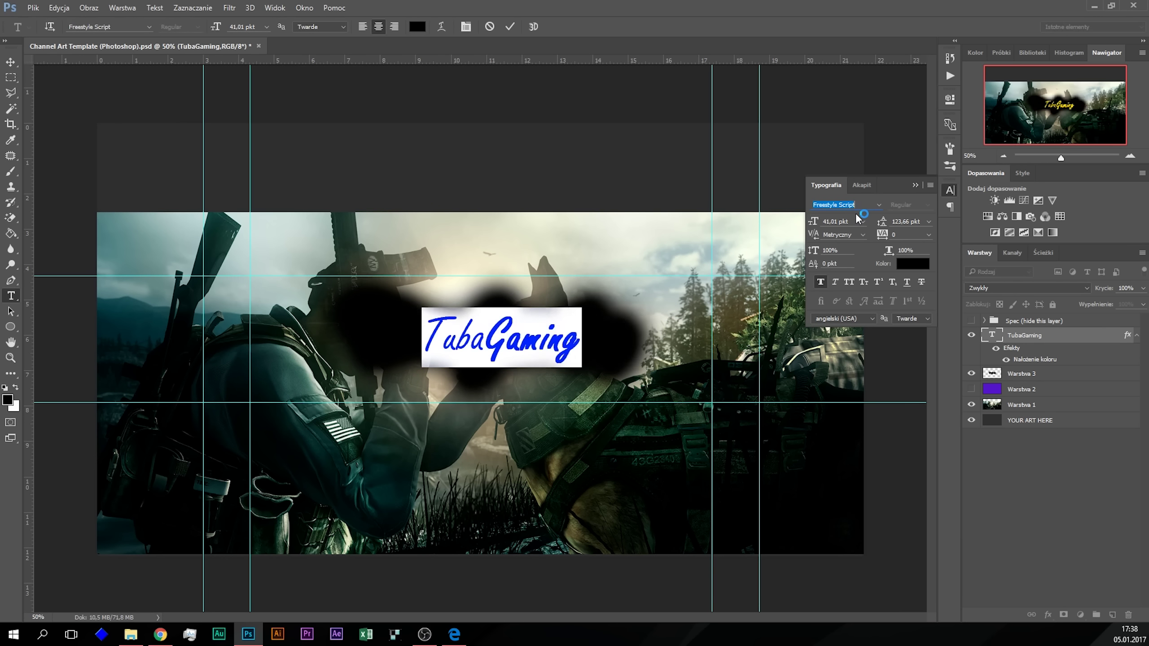
pyautogui.press('Down')
pyautogui.press('Down')
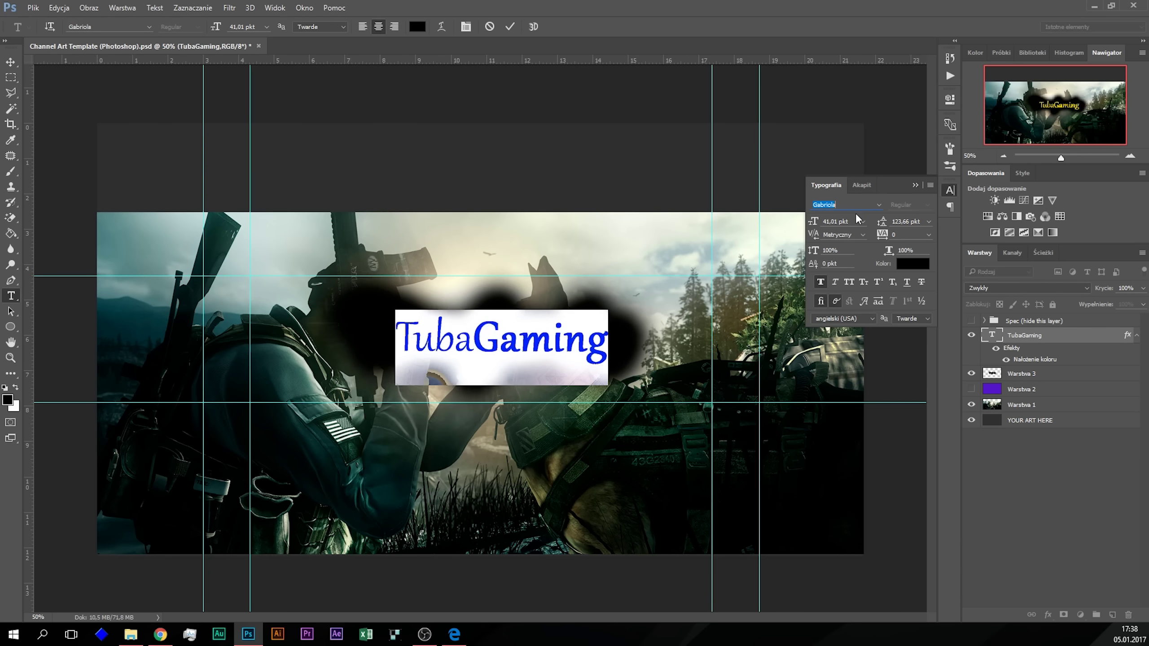
pyautogui.press('Down')
pyautogui.press('Down')
pyautogui.press('Down')
pyautogui.press('Down')
pyautogui.press('Down')
pyautogui.press('Down')
pyautogui.press('Down')
pyautogui.press('Down')
pyautogui.press('Down')
pyautogui.press('Down')
pyautogui.press('Down')
pyautogui.press('Down')
pyautogui.press('Down')
pyautogui.press('Down')
pyautogui.press('Down')
pyautogui.press('Down')
pyautogui.press('Down')
pyautogui.press('Down')
pyautogui.press('Down')
pyautogui.press('Down')
pyautogui.press('Down')
pyautogui.press('Down')
pyautogui.press('Down')
pyautogui.press('Down')
pyautogui.press('Down')
pyautogui.press('Down')
pyautogui.press('Down')
pyautogui.press('Down')
pyautogui.press('Up')
pyautogui.press('Up')
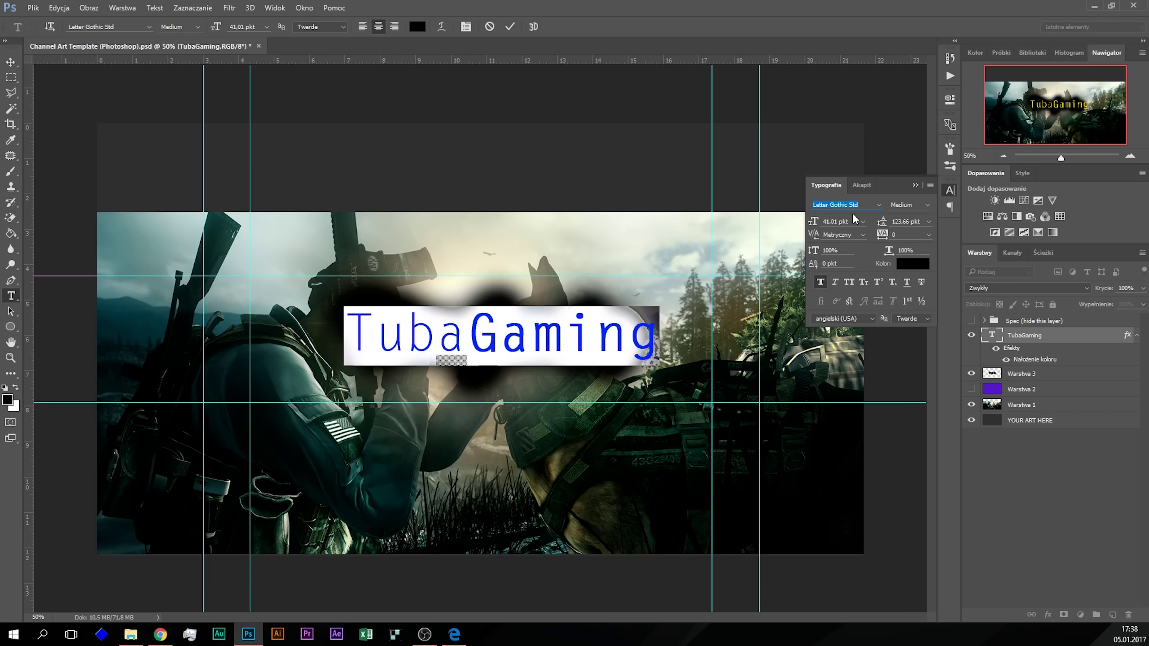
pyautogui.press('Down')
pyautogui.press('Down')
pyautogui.press('Down')
pyautogui.press('Down')
pyautogui.press('Down')
pyautogui.press('Down')
pyautogui.press('Down')
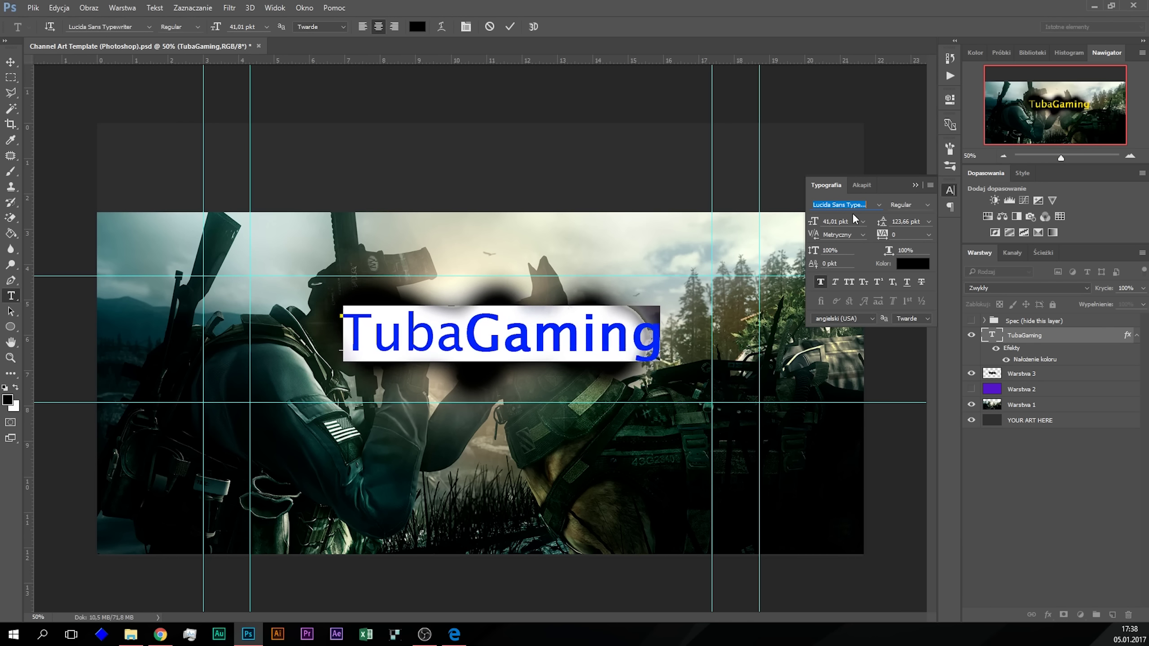
pyautogui.press('Down')
pyautogui.press('Down')
pyautogui.press('Down')
pyautogui.press('Down')
pyautogui.press('Down')
pyautogui.press('Down')
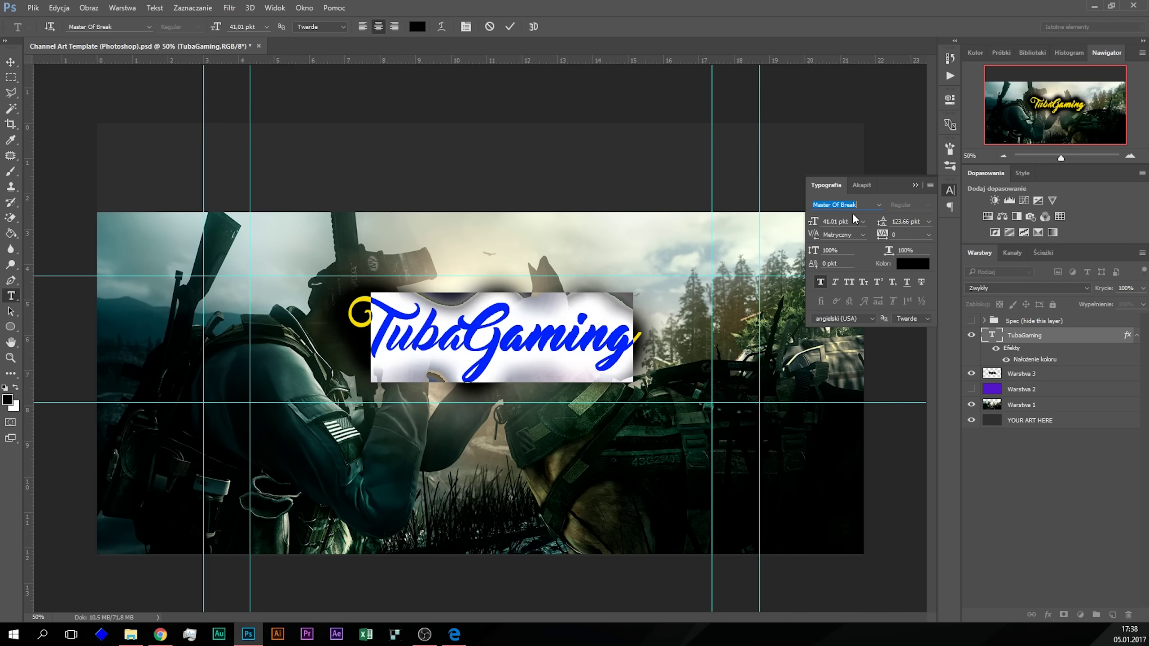
pyautogui.press('Down')
pyautogui.press('Down')
pyautogui.press('Down')
pyautogui.press('Down')
pyautogui.press('Down')
pyautogui.press('Down')
pyautogui.press('Down')
pyautogui.press('Down')
# Step: Jump to MS Reference Sp and preview fonts through Orator Std and Papyrus
pyautogui.write('Arial')
pyautogui.press('BackSpace')
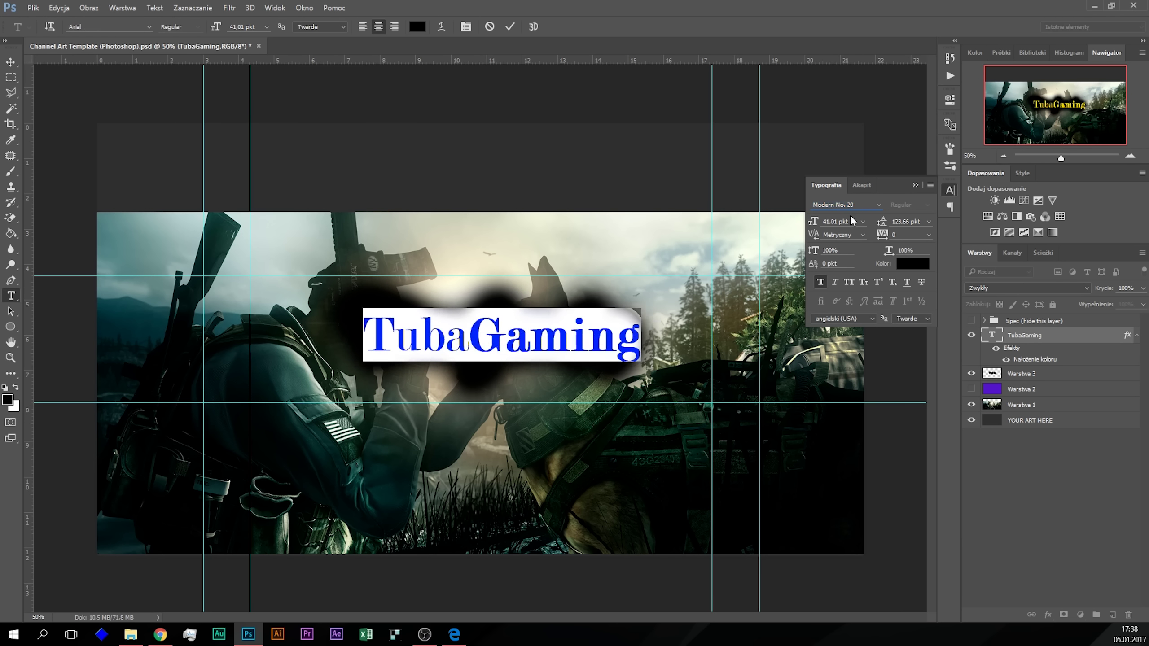
pyautogui.write('MS Reference Sp')
pyautogui.press('Down')
pyautogui.press('Down')
pyautogui.press('Down')
pyautogui.press('Down')
pyautogui.press('Down')
pyautogui.press('Down')
pyautogui.press('Down')
pyautogui.press('Up')
pyautogui.press('Down')
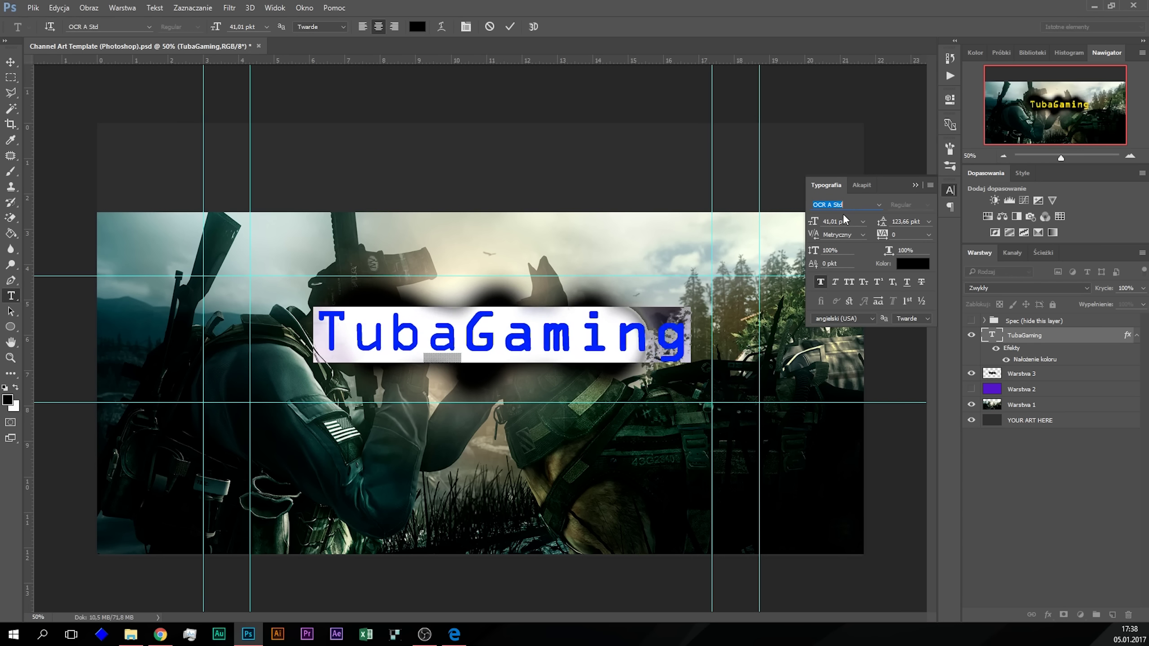
pyautogui.press('Down')
pyautogui.press('Down')
pyautogui.press('Down')
pyautogui.press('Down')
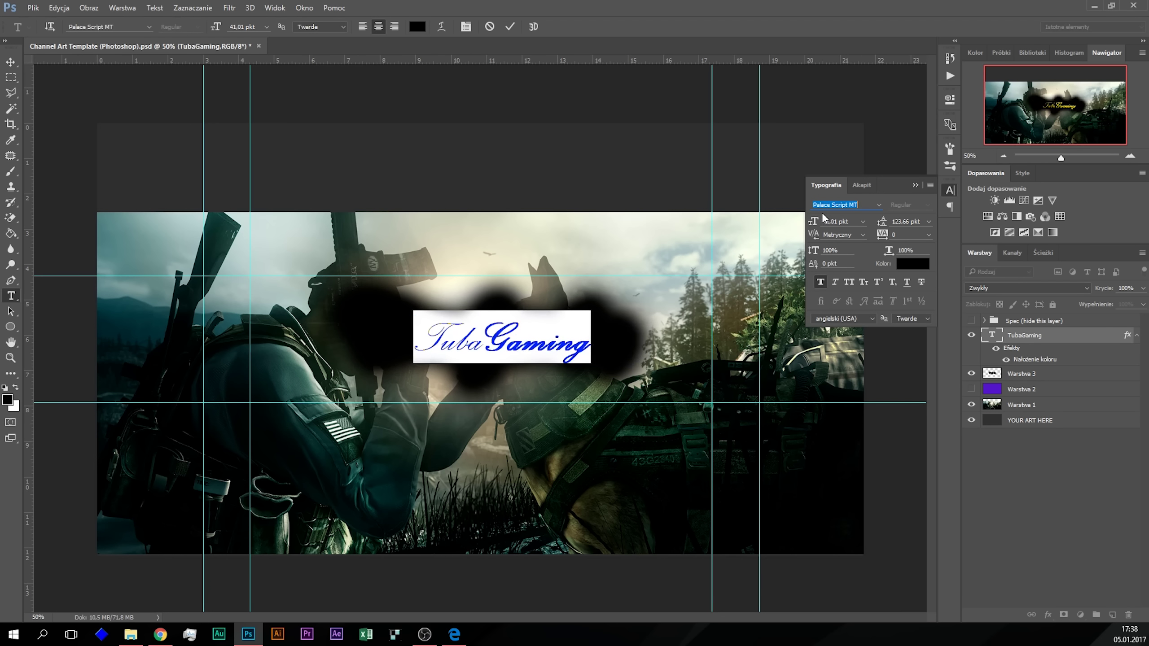
pyautogui.press('Down')
pyautogui.press('Down')
pyautogui.press('Down')
pyautogui.press('Down')
pyautogui.press('Down')
pyautogui.press('Down')
pyautogui.press('Down')
pyautogui.press('Down')
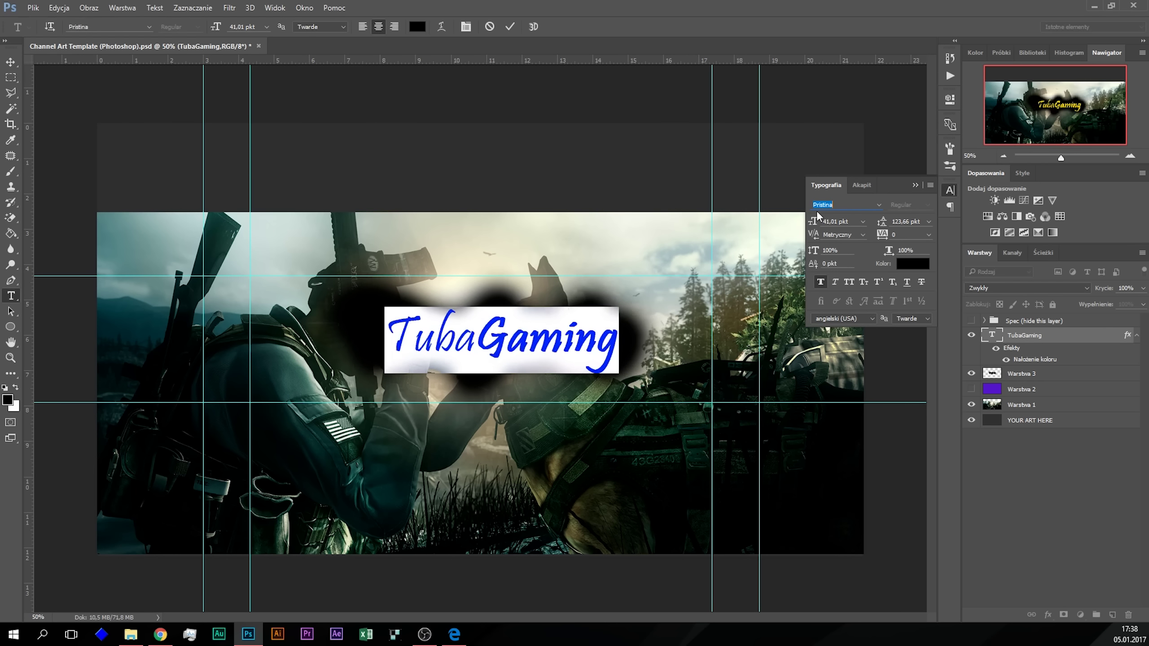
# Step: Preview TubaGaming in Rage Italic, Segoe Script Bold and Shlop
pyautogui.press('Down')
pyautogui.press('Down')
pyautogui.press('Down')
pyautogui.press('Up')
pyautogui.press('Up')
pyautogui.press('Down')
pyautogui.press('Down')
pyautogui.press('Down')
pyautogui.press('Down')
pyautogui.press('Down')
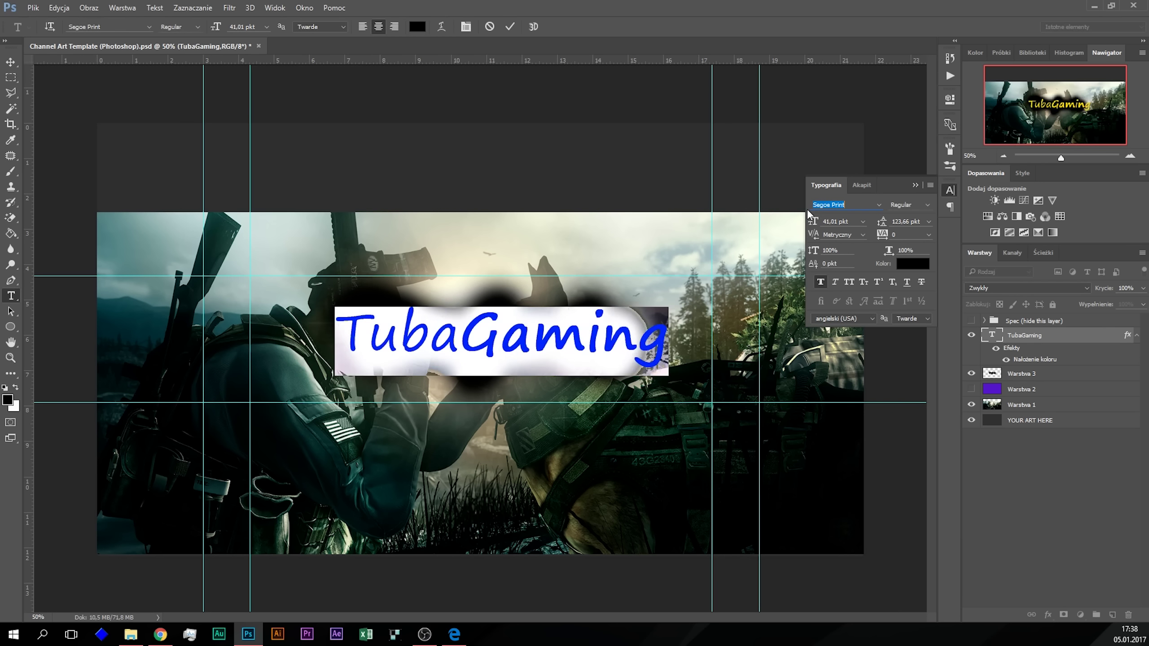
pyautogui.press('Down')
pyautogui.press('Up')
pyautogui.press('Down')
pyautogui.press('Down')
pyautogui.press('Down')
pyautogui.press('Down')
pyautogui.press('Down')
pyautogui.press('Down')
pyautogui.press('Up')
pyautogui.press('Up')
pyautogui.press('Down')
pyautogui.press('Down')
pyautogui.press('Down')
pyautogui.press('Down')
pyautogui.press('Down')
pyautogui.press('Down')
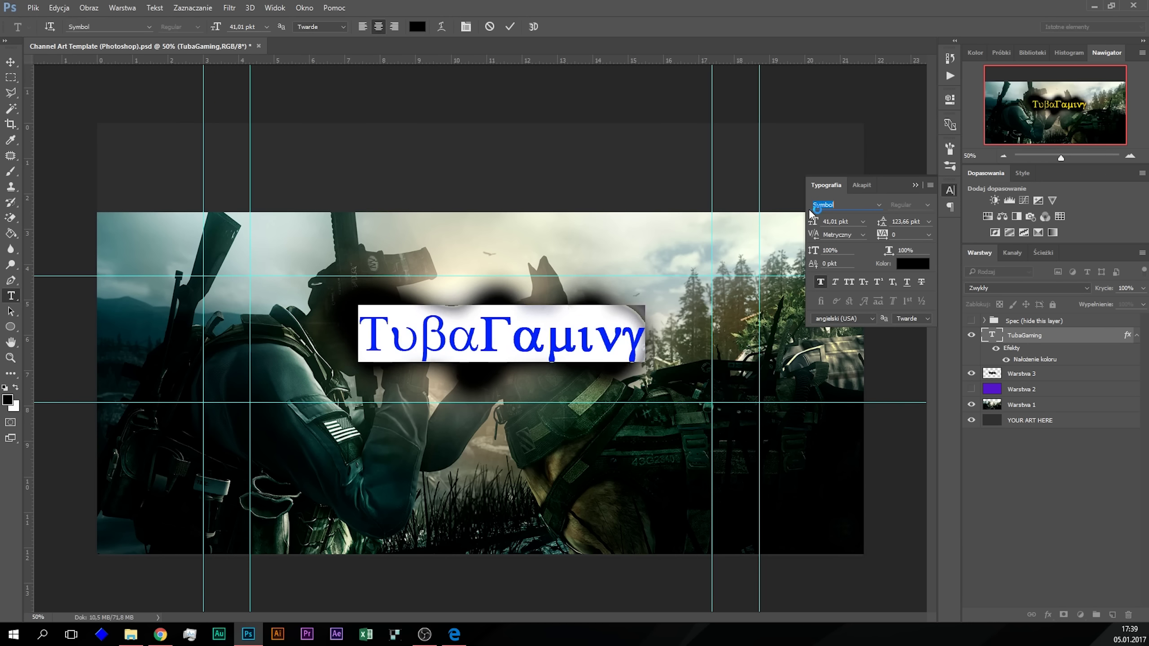
pyautogui.press('Up')
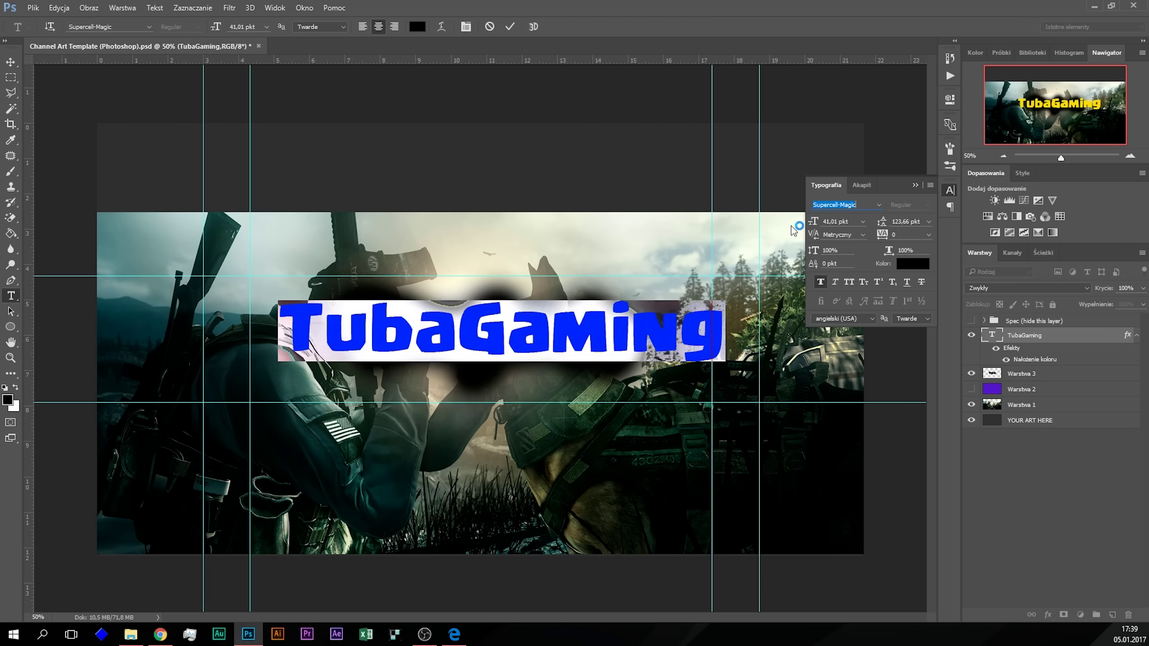
pyautogui.press('Down')
pyautogui.press('Down')
# Step: Preview Tekton Pro, Tempus Sans ITC, Toxico, Trajan Pro 3 and Tw Cen MT, then revert to Master Of Break
pyautogui.press('Down')
pyautogui.press('Down')
pyautogui.press('Down')
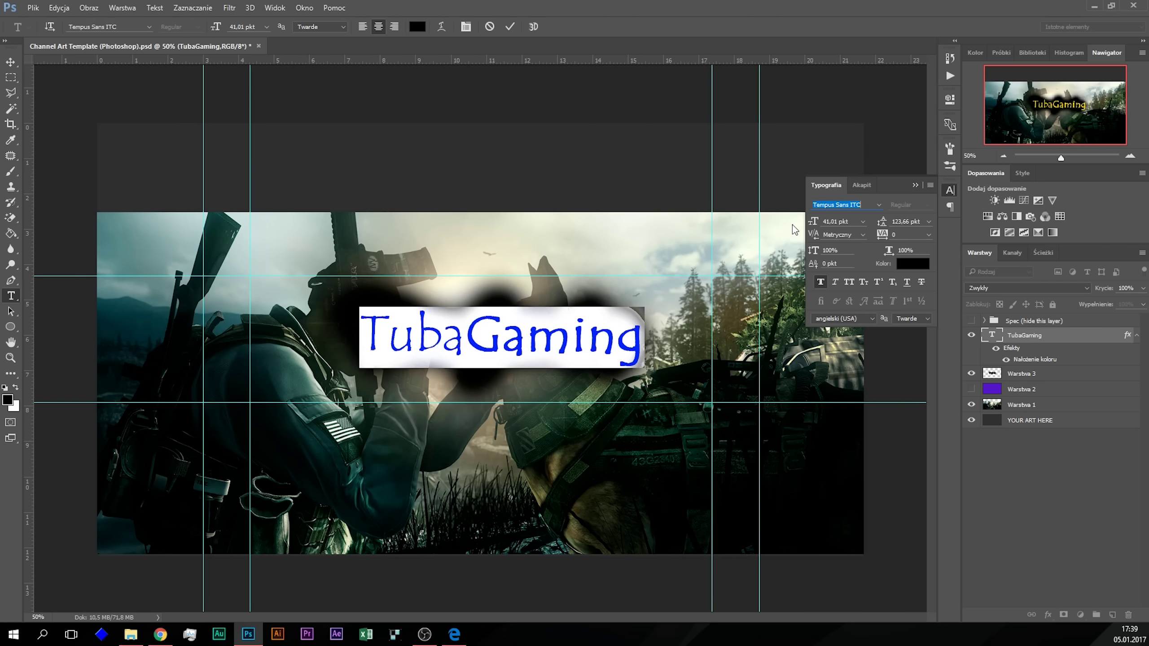
pyautogui.press('Down')
pyautogui.press('Up')
pyautogui.press('Down')
pyautogui.press('Down')
pyautogui.press('Down')
pyautogui.press('Down')
pyautogui.press('Up')
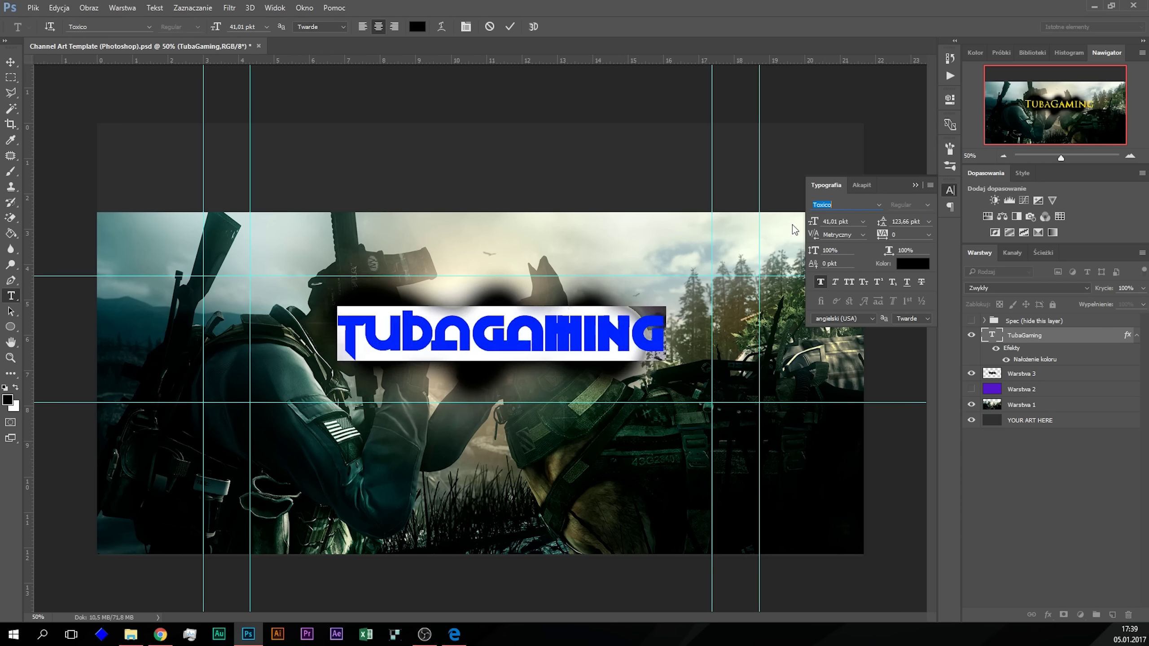
pyautogui.press('Down')
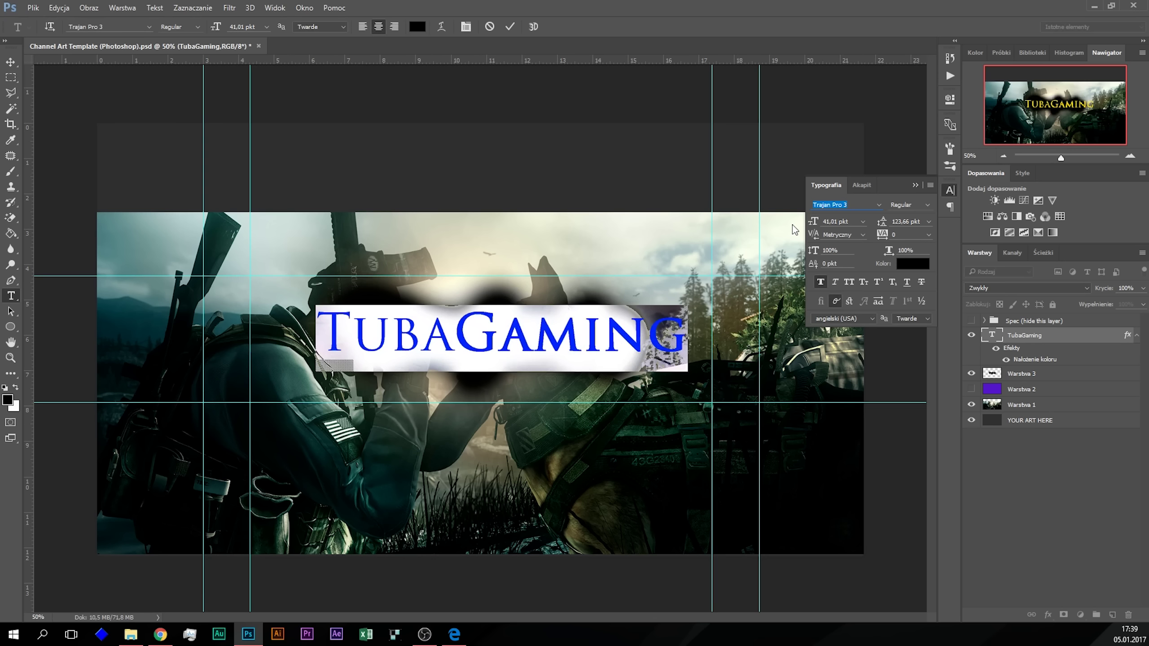
pyautogui.press('Down')
pyautogui.press('Down')
pyautogui.press('Down')
pyautogui.press('Up')
pyautogui.press('Down')
pyautogui.press('Down')
pyautogui.press('Down')
pyautogui.press('Down')
pyautogui.press('Down')
pyautogui.press('Down')
pyautogui.press('Down')
pyautogui.press('Down')
pyautogui.press('Down')
pyautogui.press('Down')
pyautogui.press('Down')
pyautogui.press('Down')
pyautogui.press('Down')
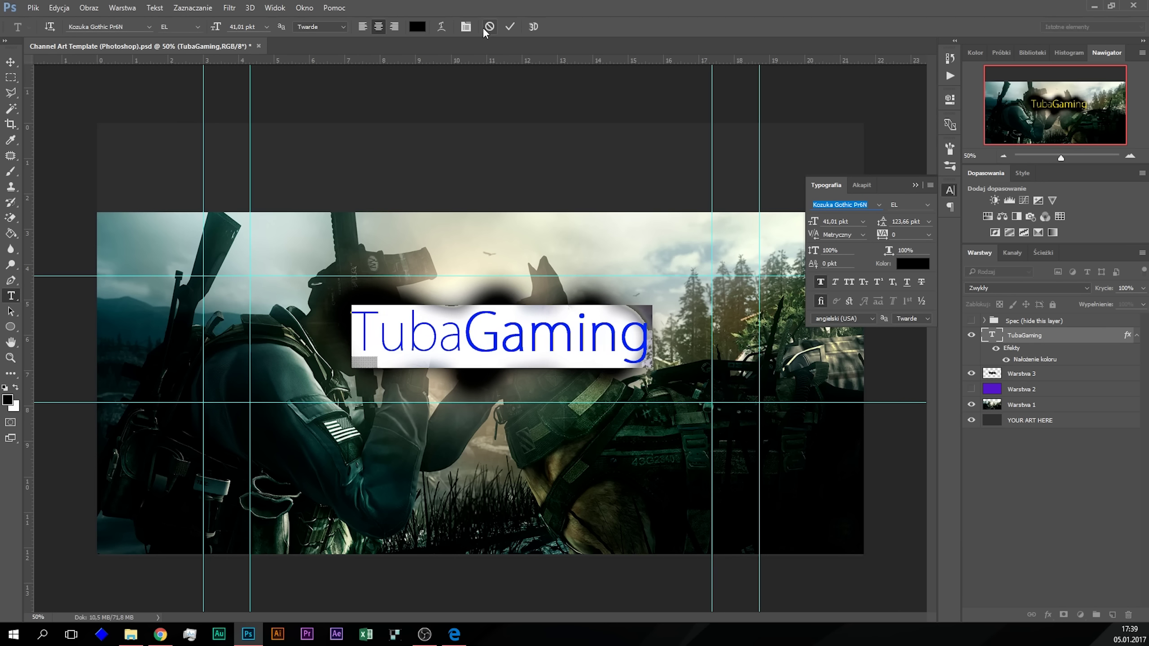
pyautogui.click(491, 27)
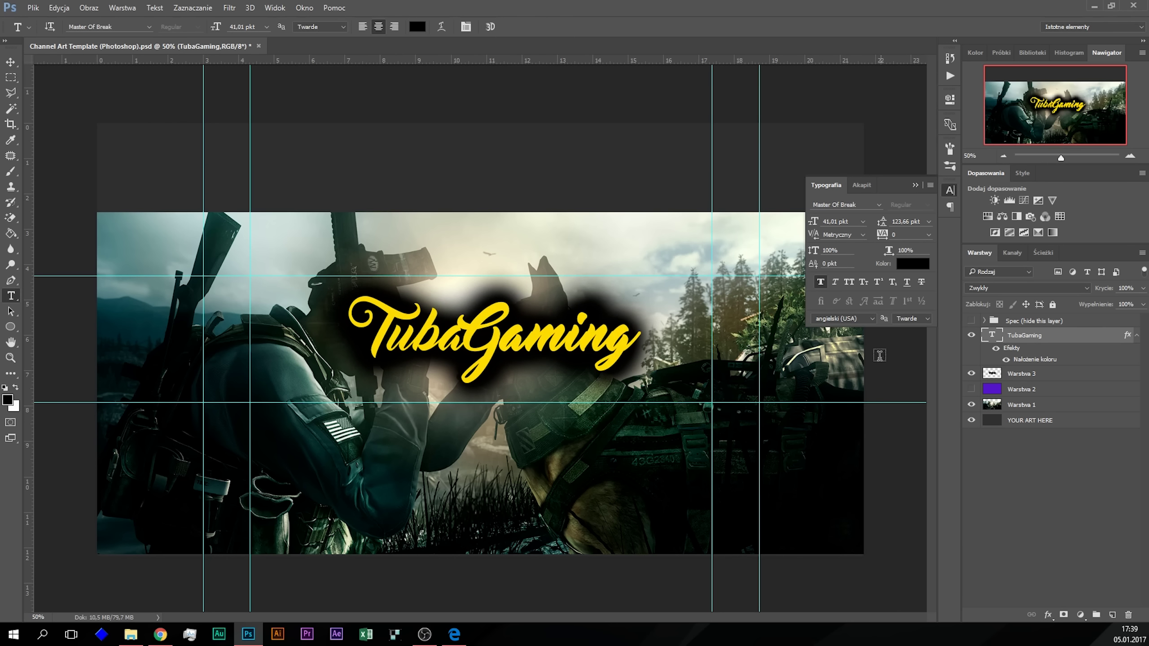
# Step: Deselect the TubaGaming layer, leaving its yellow Master Of Break lettering over the black glow
pyautogui.click(1058, 480)
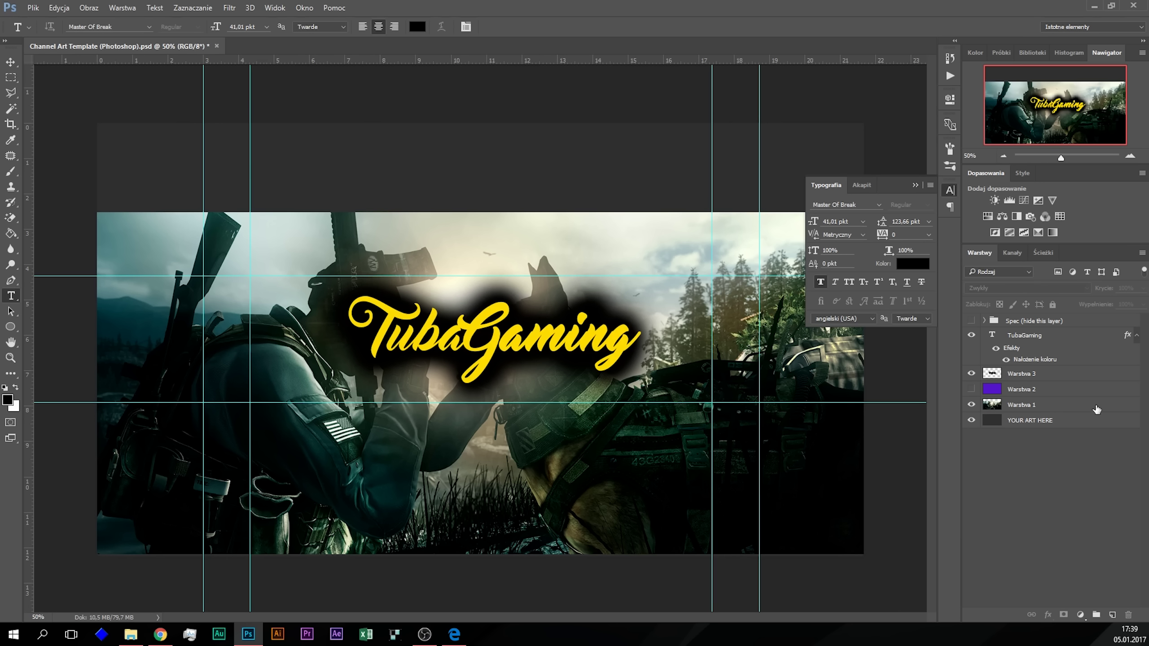
# Step: Duplicate the Warstwa 1 photo layer as 'Warstwa 1 kopia'
pyautogui.click(1063, 407)
pyautogui.rightClick(1063, 410)
pyautogui.click(971, 405)
pyautogui.click(971, 405)
pyautogui.rightClick(1071, 397)
pyautogui.click(945, 130)
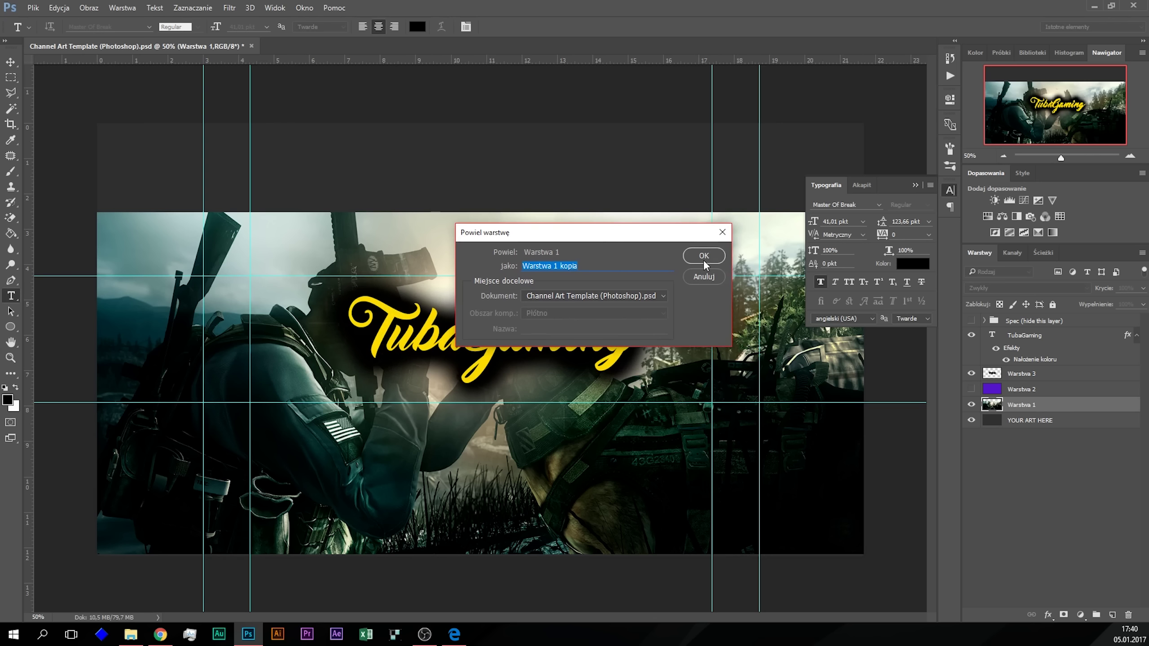
pyautogui.click(704, 256)
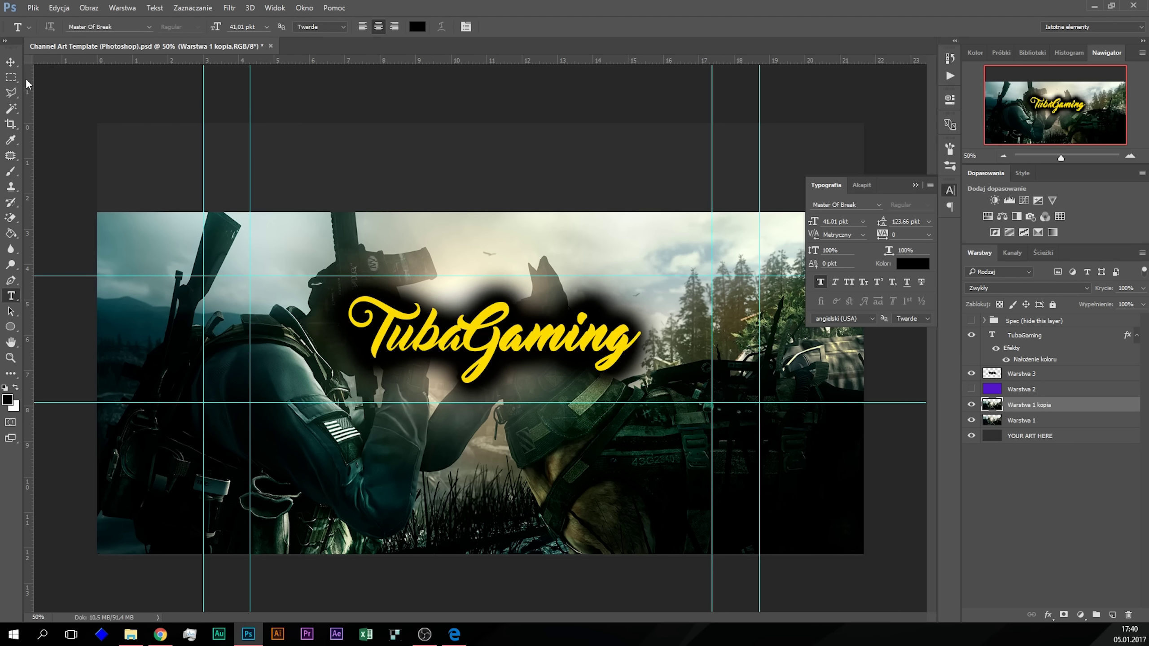
pyautogui.click(10, 77)
pyautogui.rightClick(311, 296)
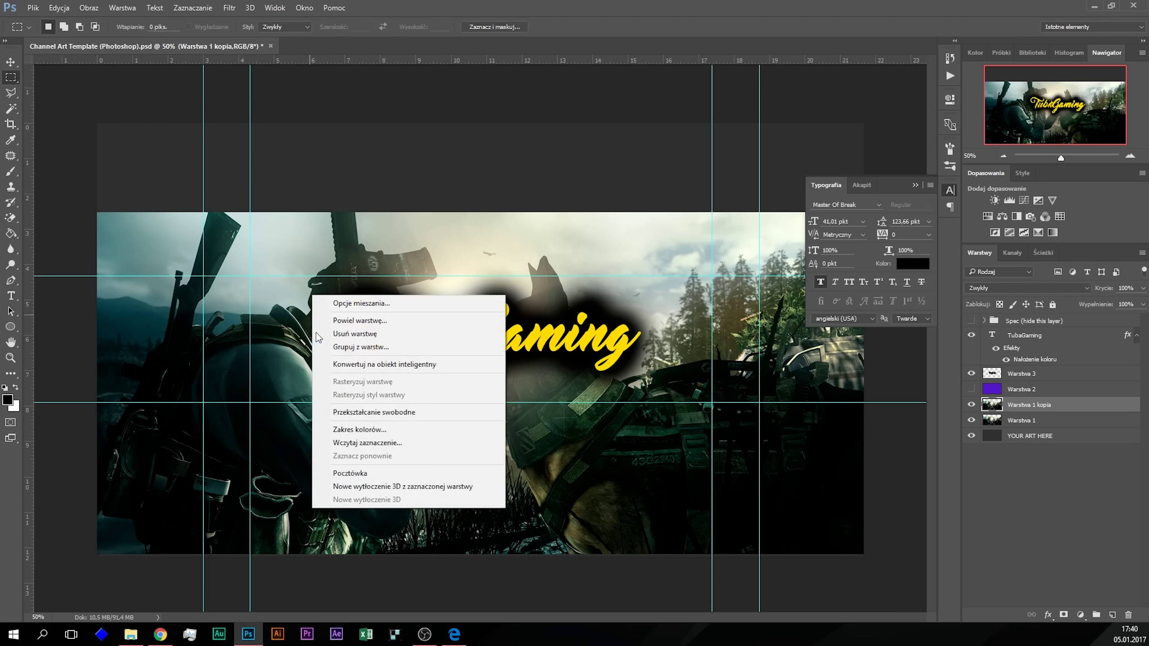
# Step: Free-transform the copy to about 161%, reposition it over the banner and commit
pyautogui.click(425, 413)
pyautogui.click(1007, 156)
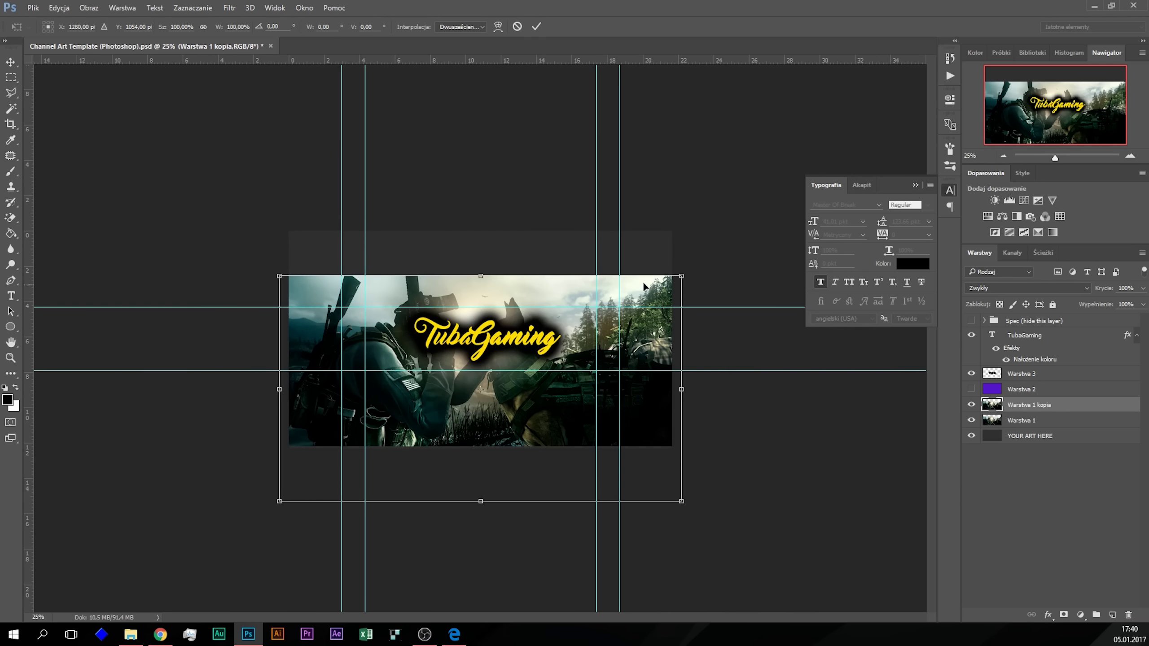
pyautogui.moveTo(685, 274); pyautogui.dragTo(782, 185)
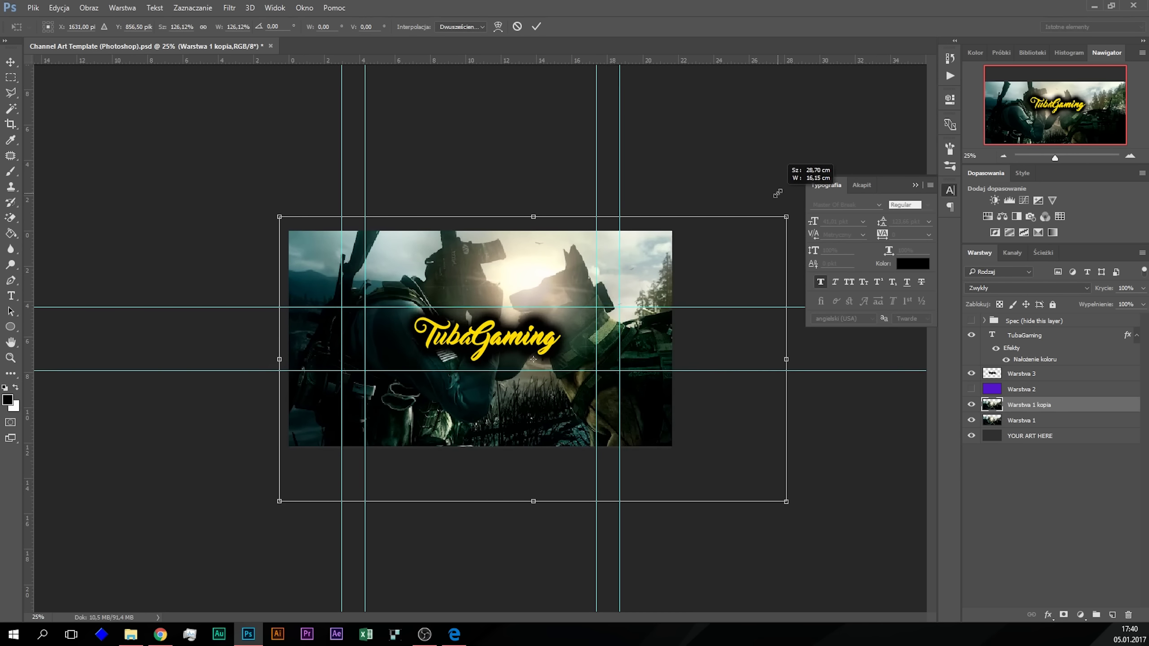
pyautogui.moveTo(724, 281)
pyautogui.mouseDown()
pyautogui.moveTo(647, 267)
pyautogui.moveTo(688, 281)
pyautogui.moveTo(670, 256)
pyautogui.mouseUp()
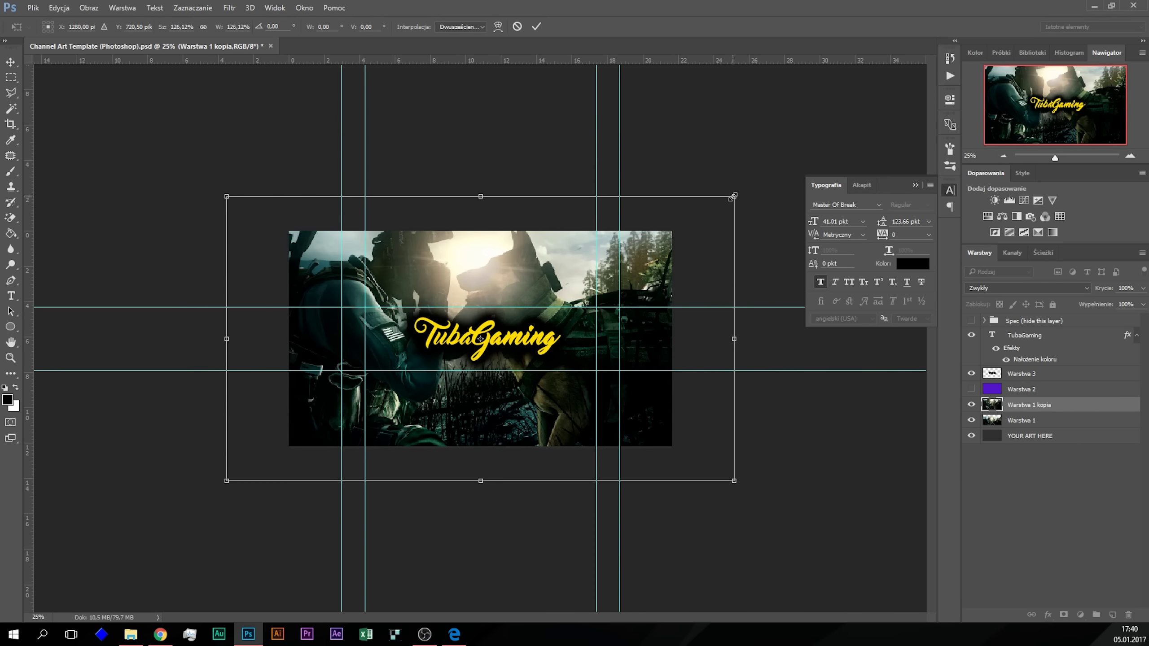
pyautogui.moveTo(734, 196); pyautogui.dragTo(874, 117)
pyautogui.moveTo(759, 225)
pyautogui.mouseDown()
pyautogui.moveTo(644, 259)
pyautogui.moveTo(683, 263)
pyautogui.mouseUp()
pyautogui.click(536, 26)
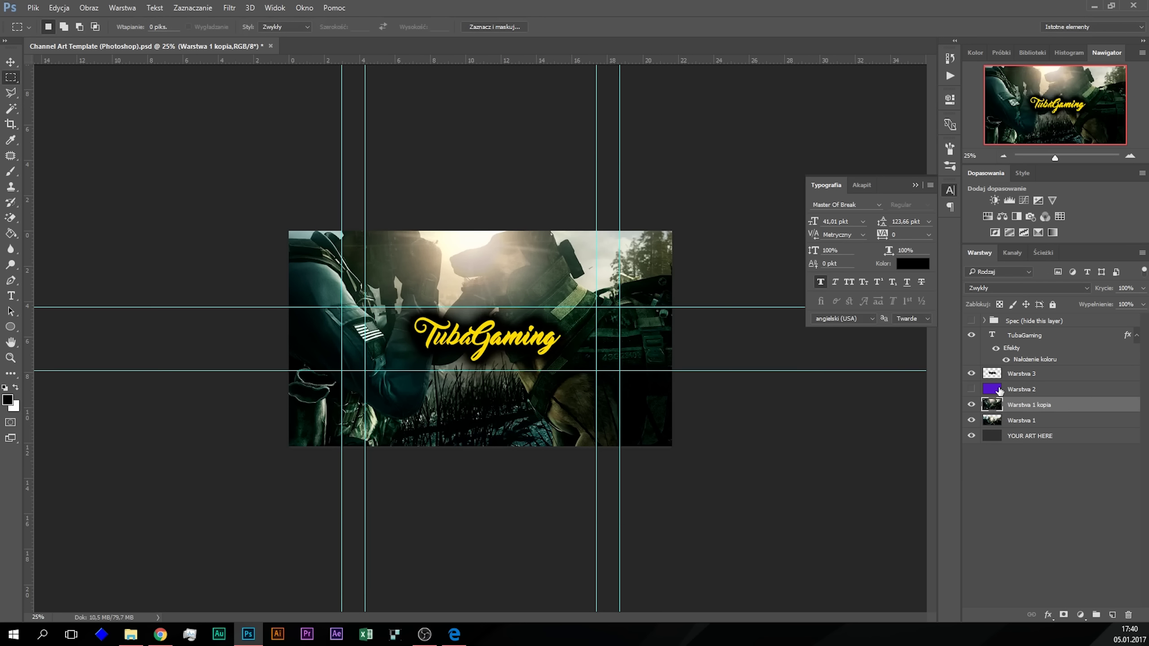
# Step: Move Warstwa 1 kopia below Warstwa 1 and add a layer mask to Warstwa 1
pyautogui.moveTo(1090, 406); pyautogui.dragTo(1090, 425)
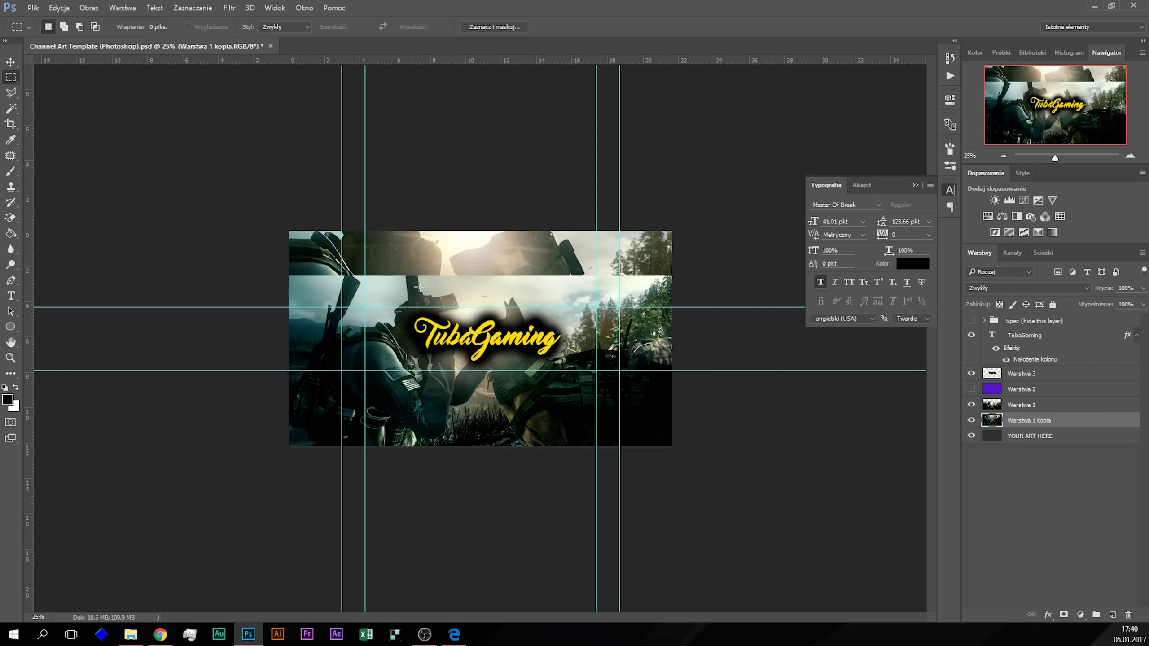
pyautogui.click(1130, 156)
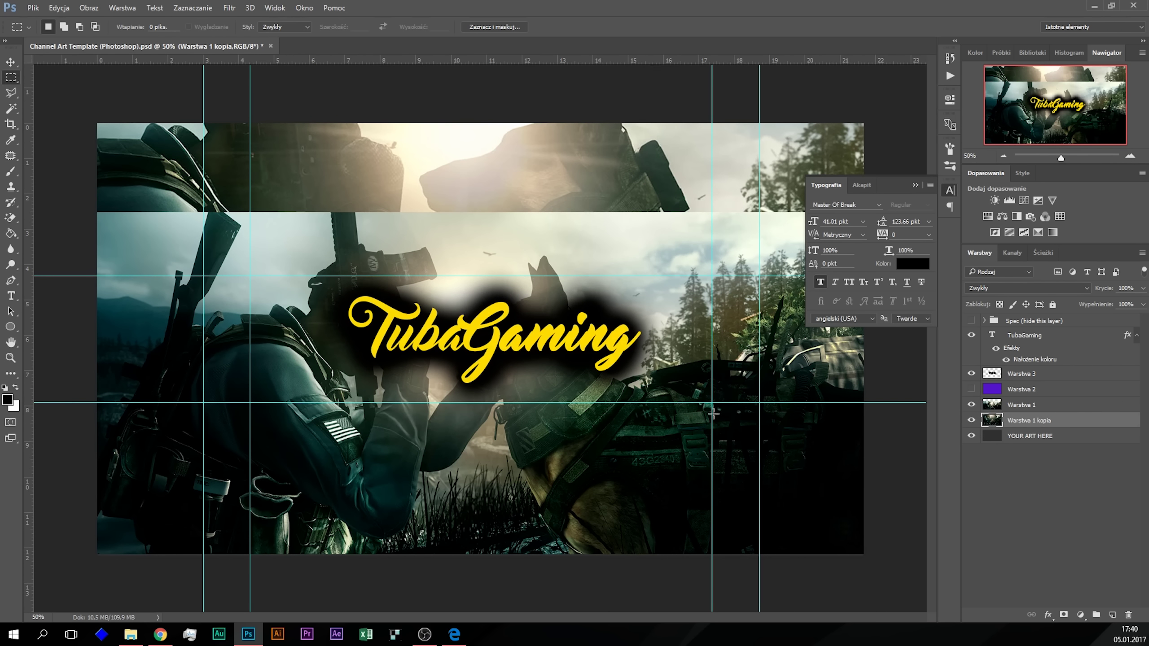
pyautogui.click(1053, 409)
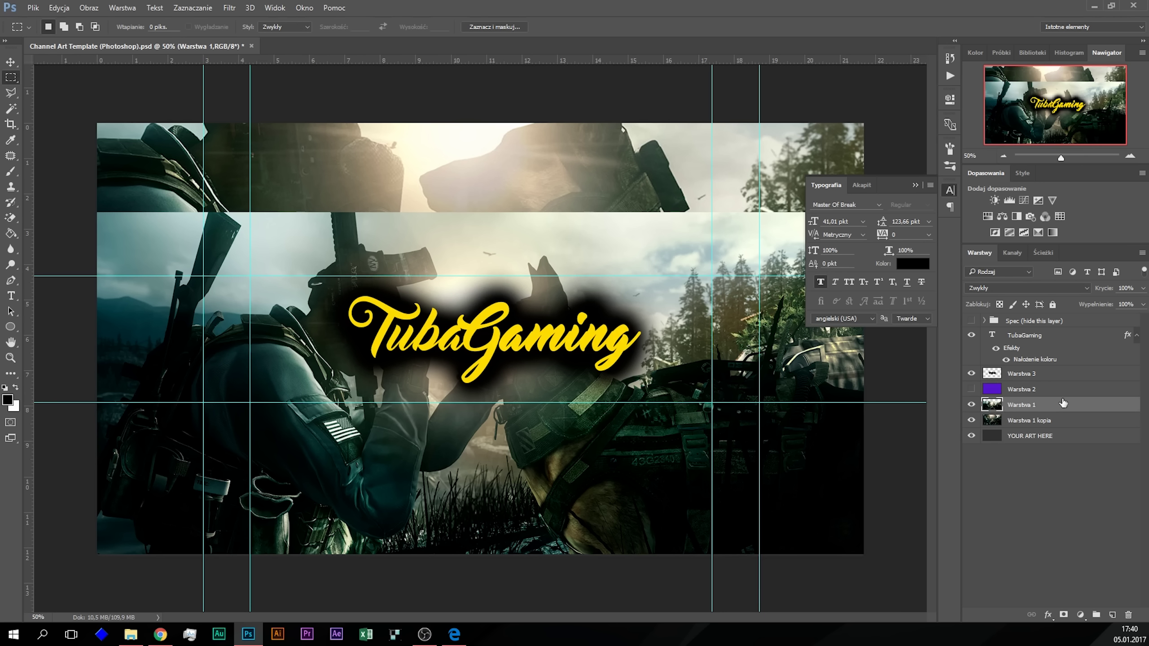
pyautogui.click(1059, 488)
pyautogui.click(971, 405)
pyautogui.click(971, 405)
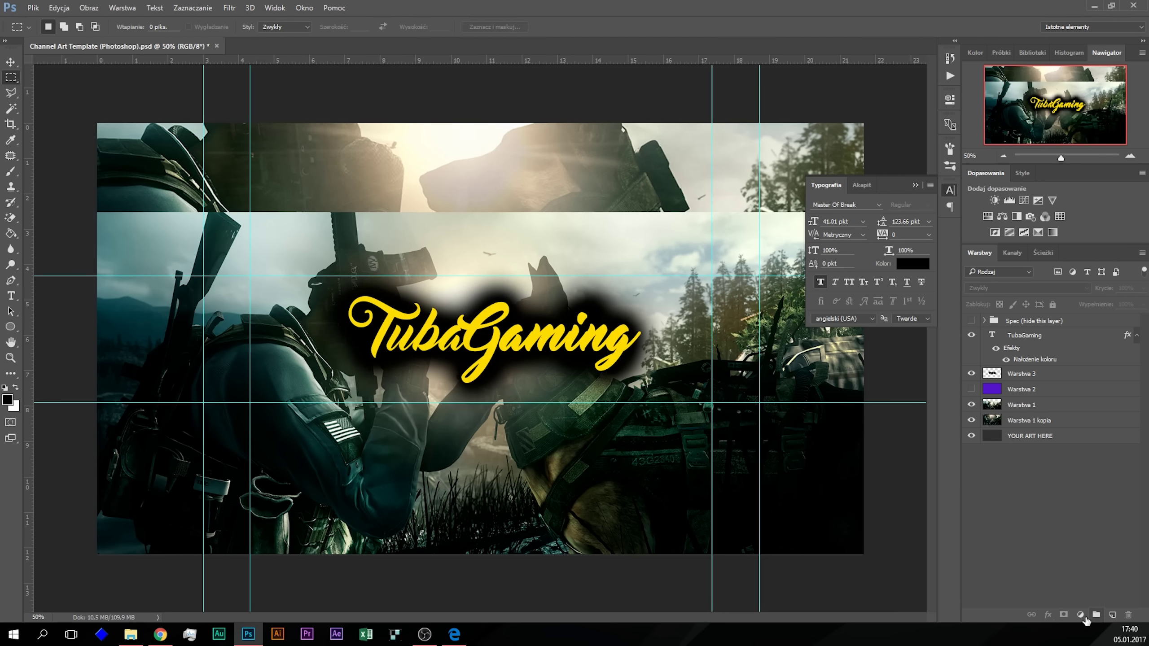
pyautogui.click(1037, 405)
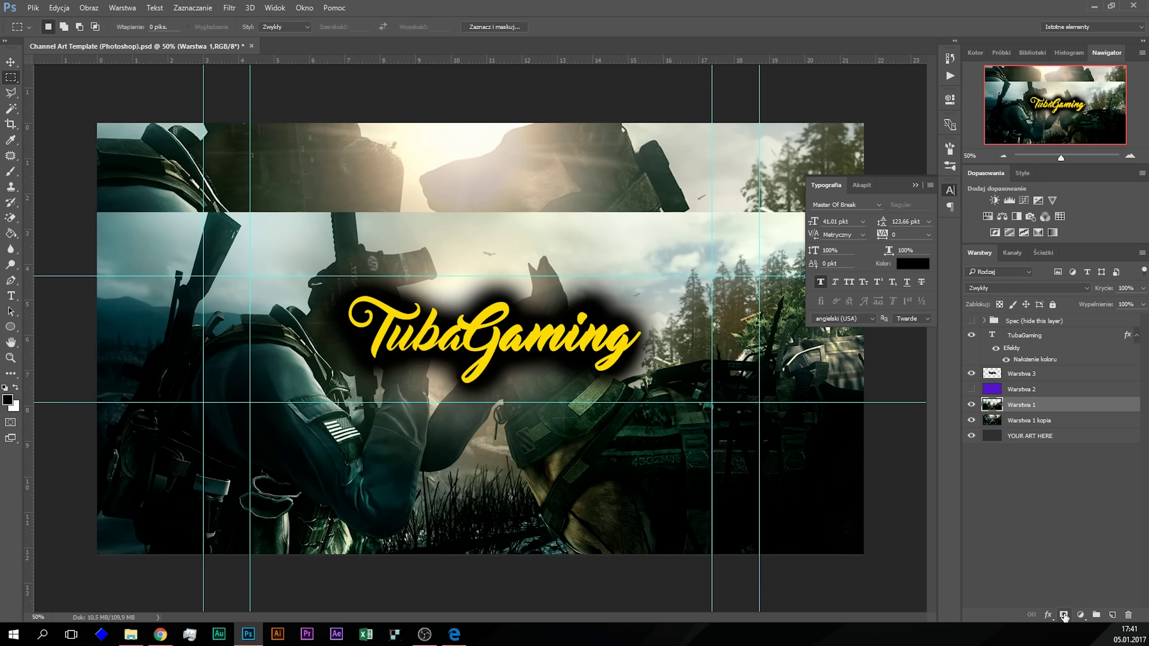
pyautogui.click(1064, 615)
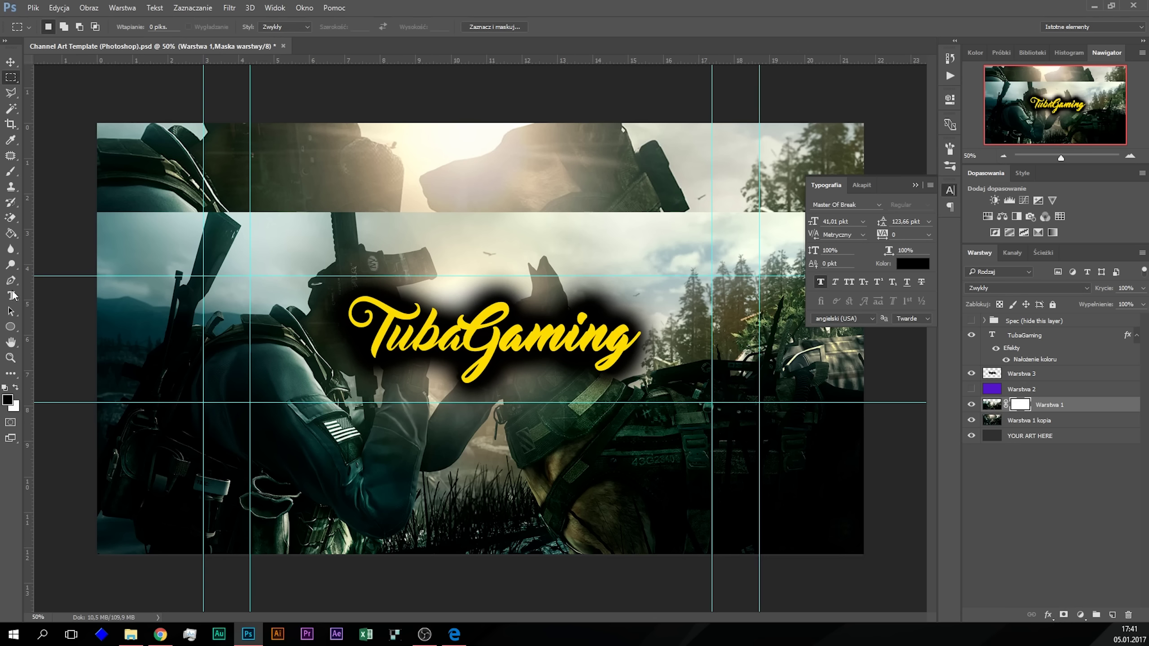
# Step: Brush black on Warstwa 1's mask along the top edge, grass and dog harness area
pyautogui.click(11, 171)
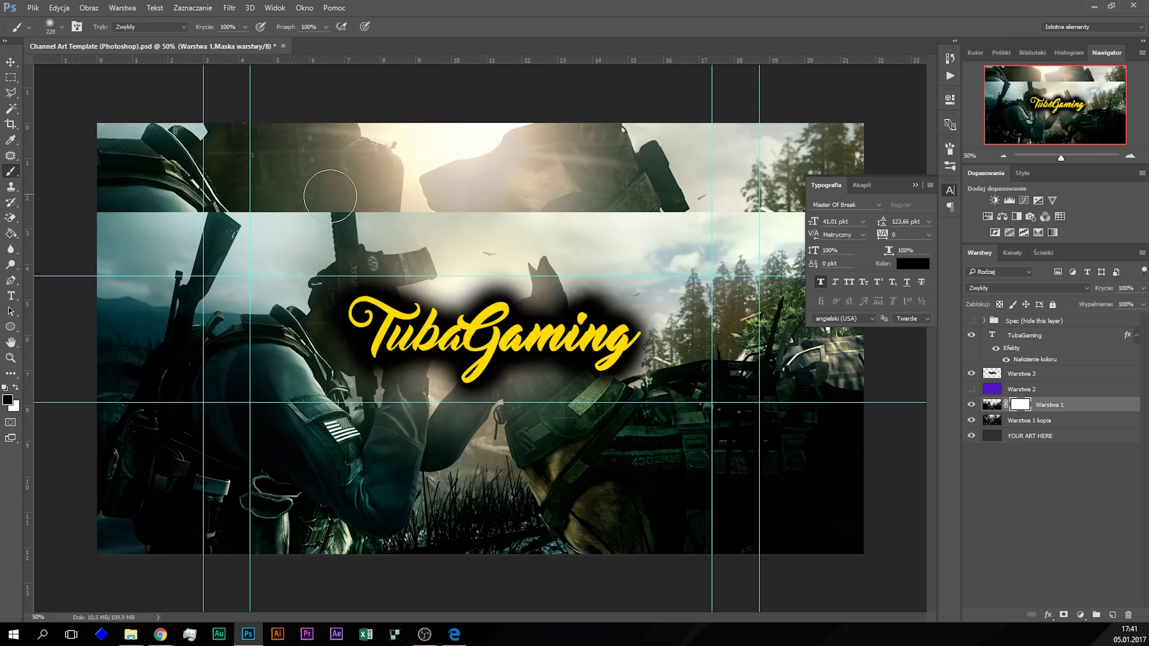
pyautogui.moveTo(330, 196)
pyautogui.mouseDown()
pyautogui.moveTo(402, 199)
pyautogui.moveTo(91, 217)
pyautogui.moveTo(389, 235)
pyautogui.moveTo(805, 226)
pyautogui.mouseUp()
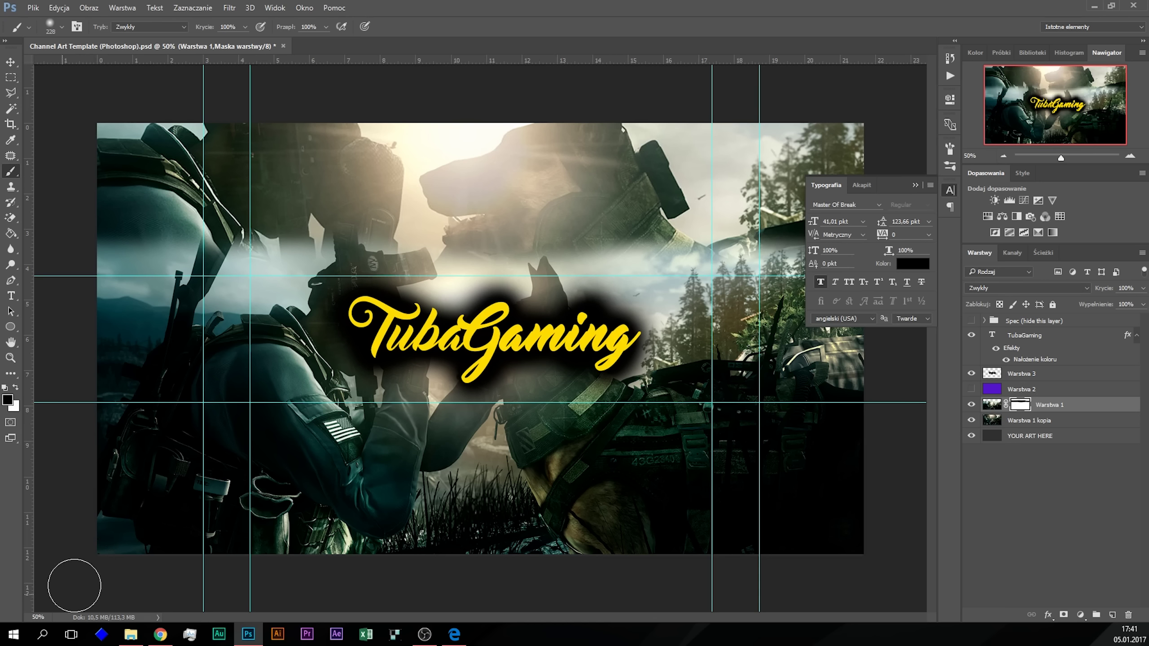
pyautogui.moveTo(123, 556)
pyautogui.mouseDown()
pyautogui.moveTo(141, 551)
pyautogui.moveTo(192, 475)
pyautogui.moveTo(188, 538)
pyautogui.moveTo(697, 562)
pyautogui.mouseUp()
pyautogui.moveTo(751, 480); pyautogui.dragTo(18, 493)
pyautogui.moveTo(234, 466)
pyautogui.mouseDown()
pyautogui.moveTo(598, 464)
pyautogui.moveTo(457, 475)
pyautogui.mouseUp()
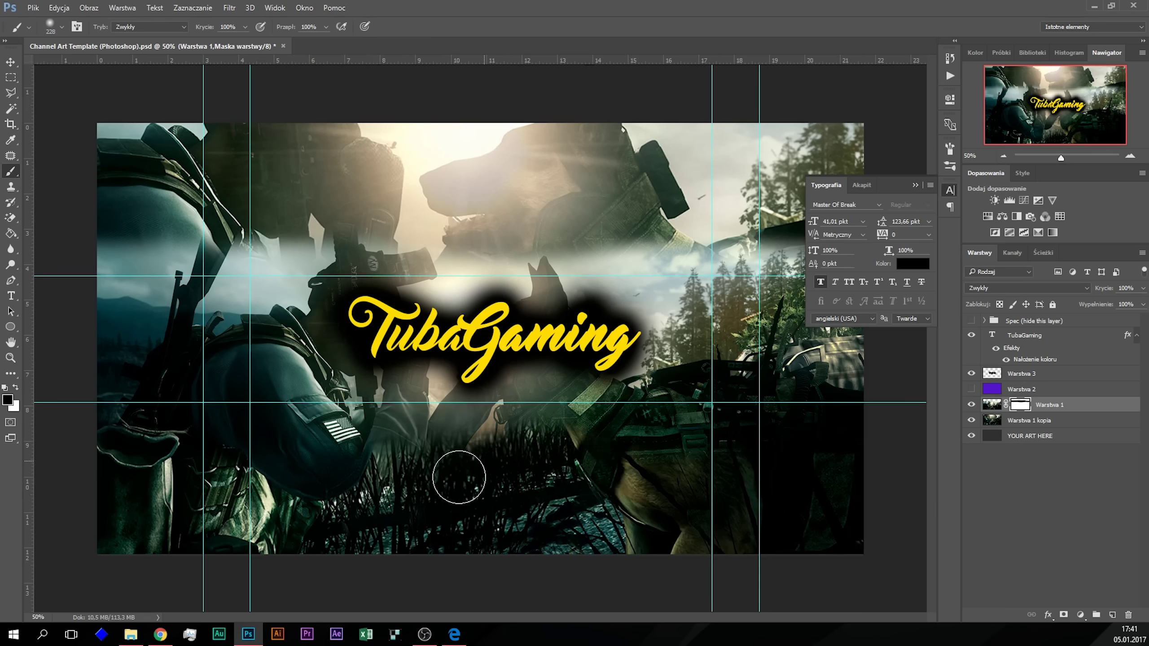
pyautogui.moveTo(243, 475); pyautogui.dragTo(724, 466)
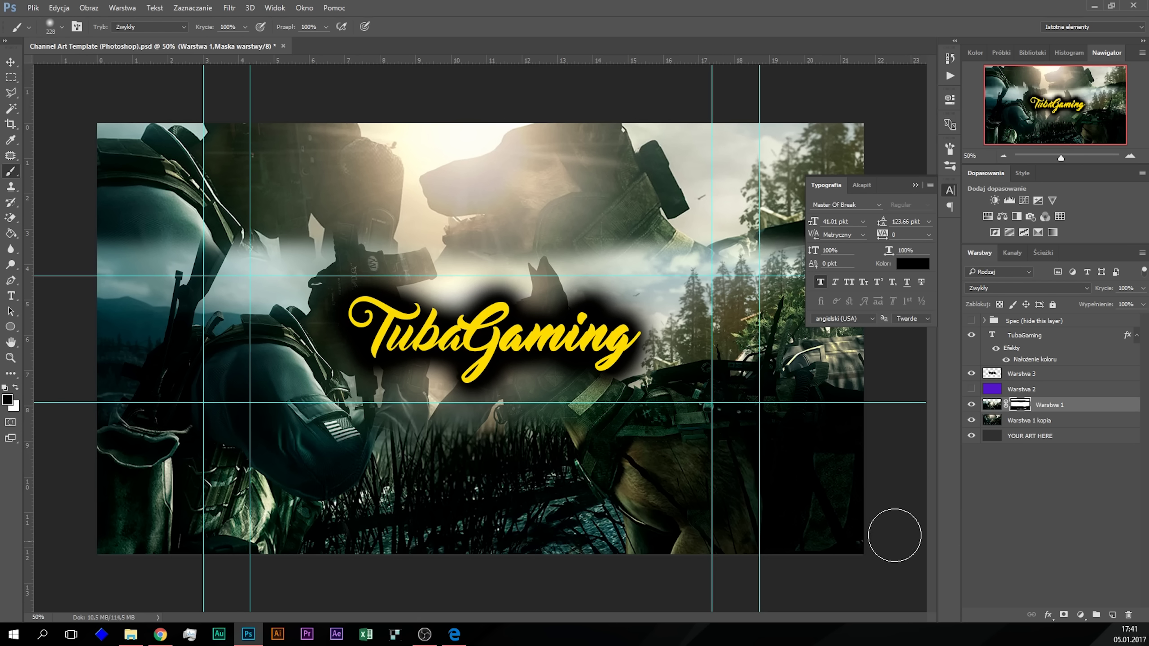
pyautogui.click(949, 191)
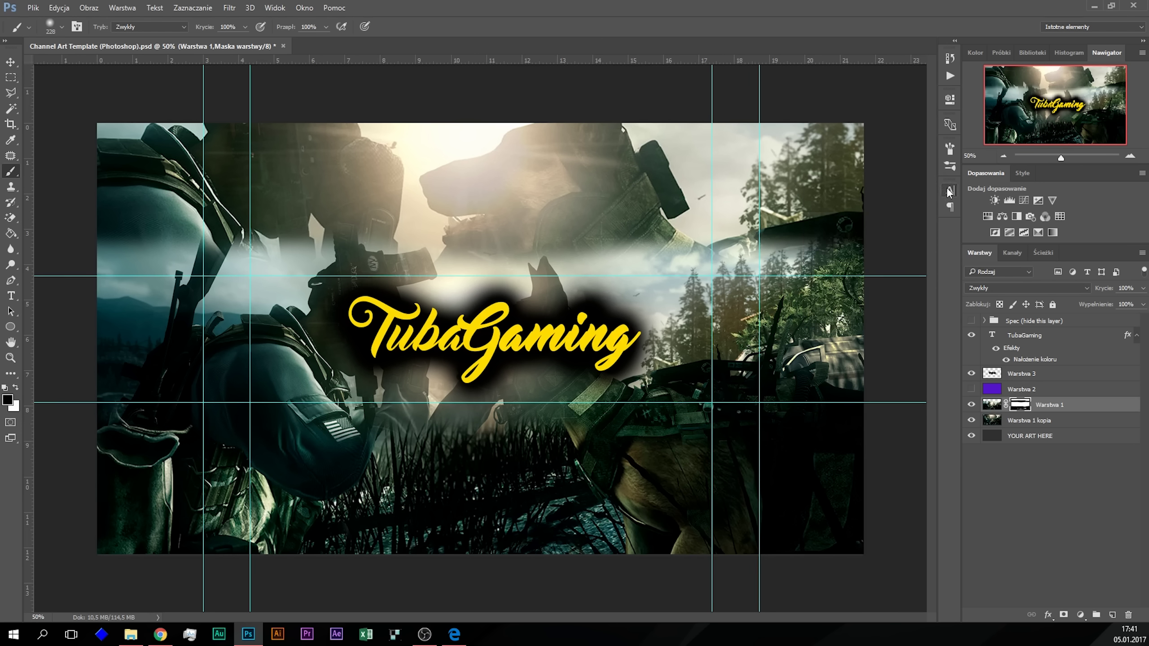
pyautogui.press('m')
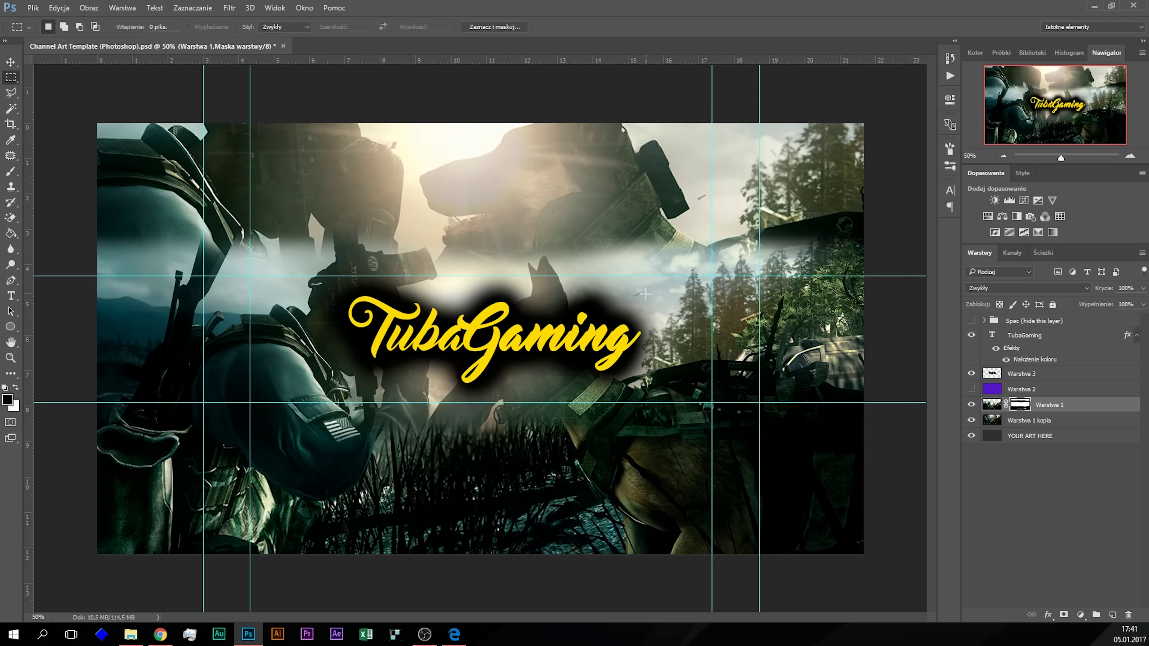
# Step: Add a black (000000) colour overlay to the Warstwa 1 kopia layer
pyautogui.click(1011, 498)
pyautogui.click(1037, 422)
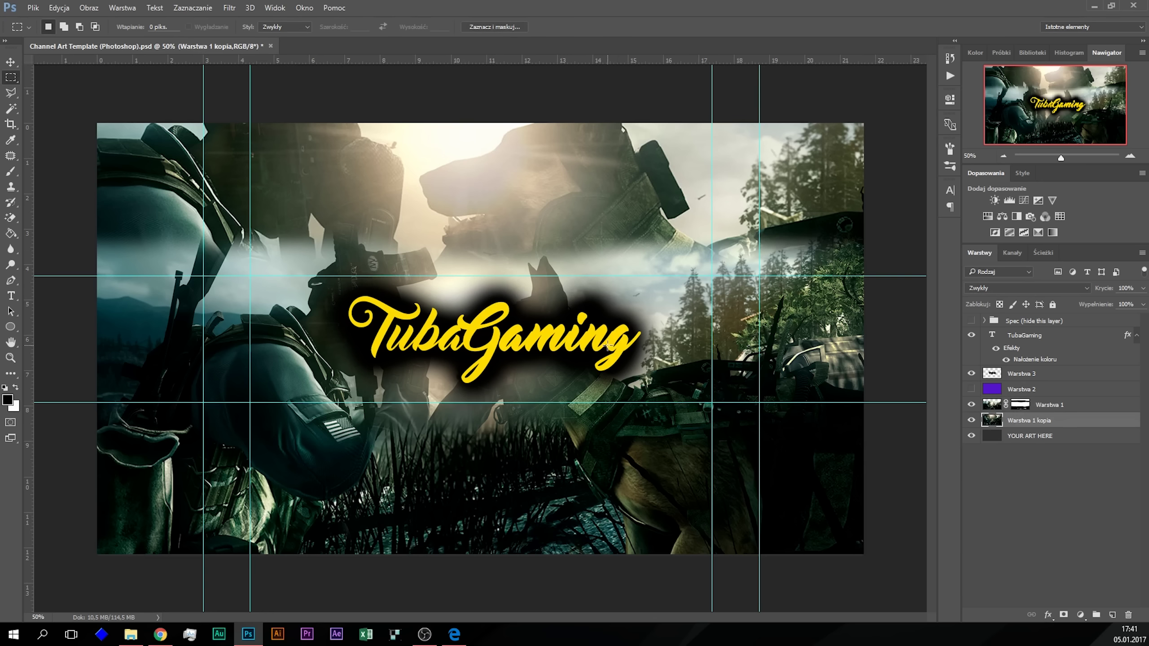
pyautogui.doubleClick(1083, 429)
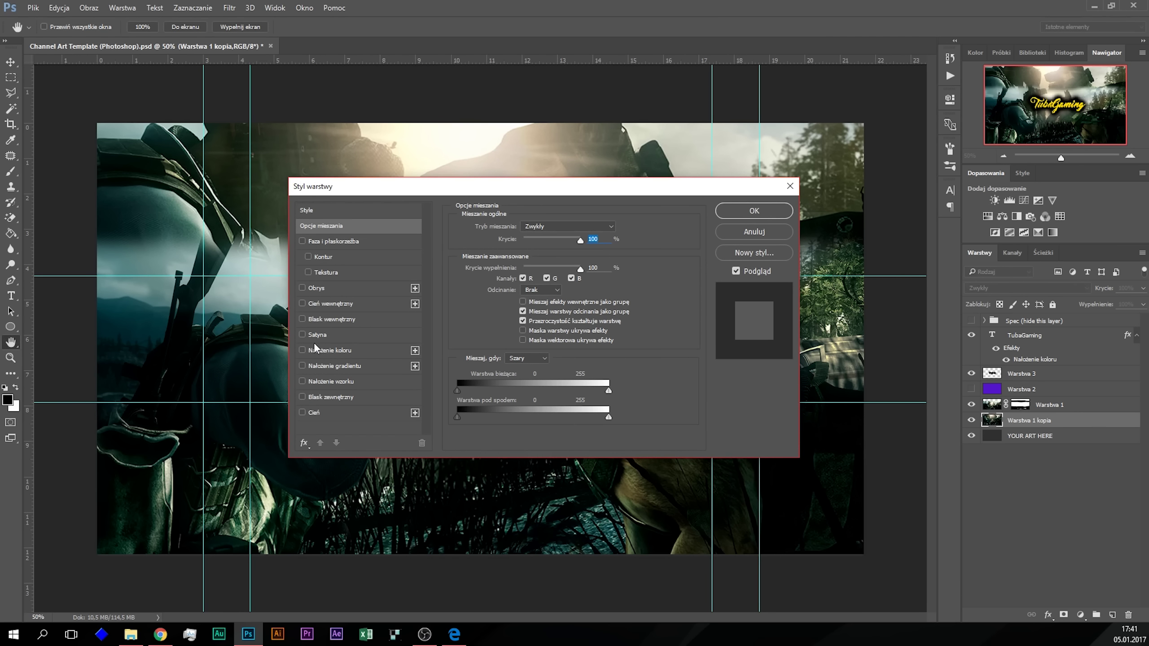
pyautogui.click(315, 351)
pyautogui.click(611, 226)
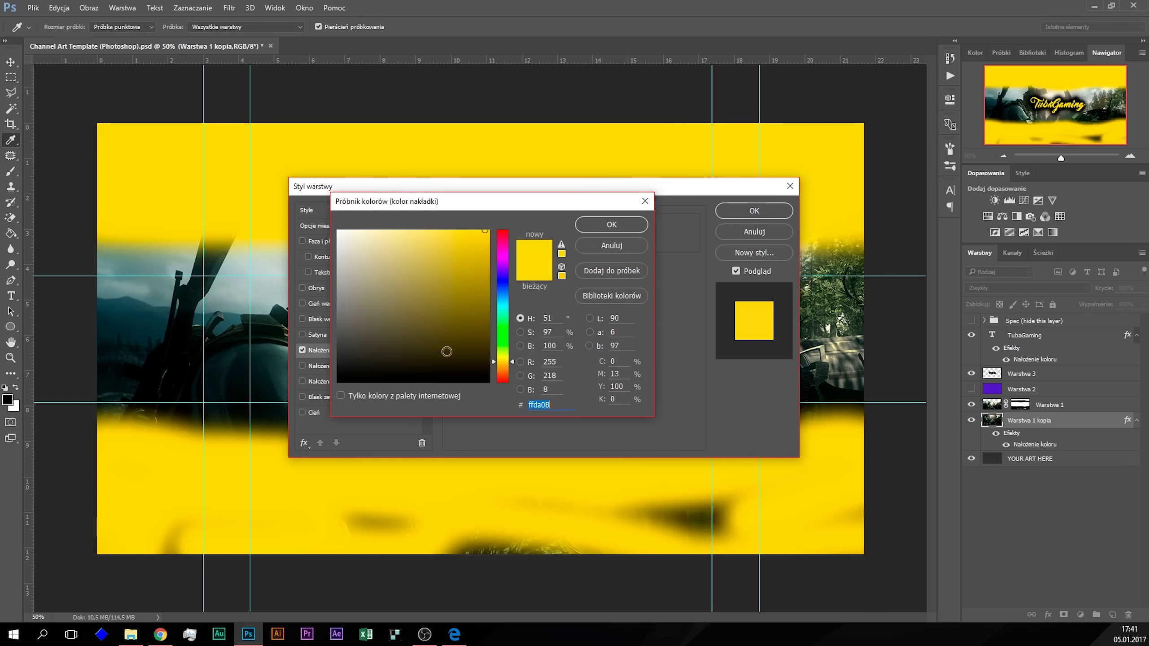
pyautogui.write('000000')
pyautogui.click(612, 226)
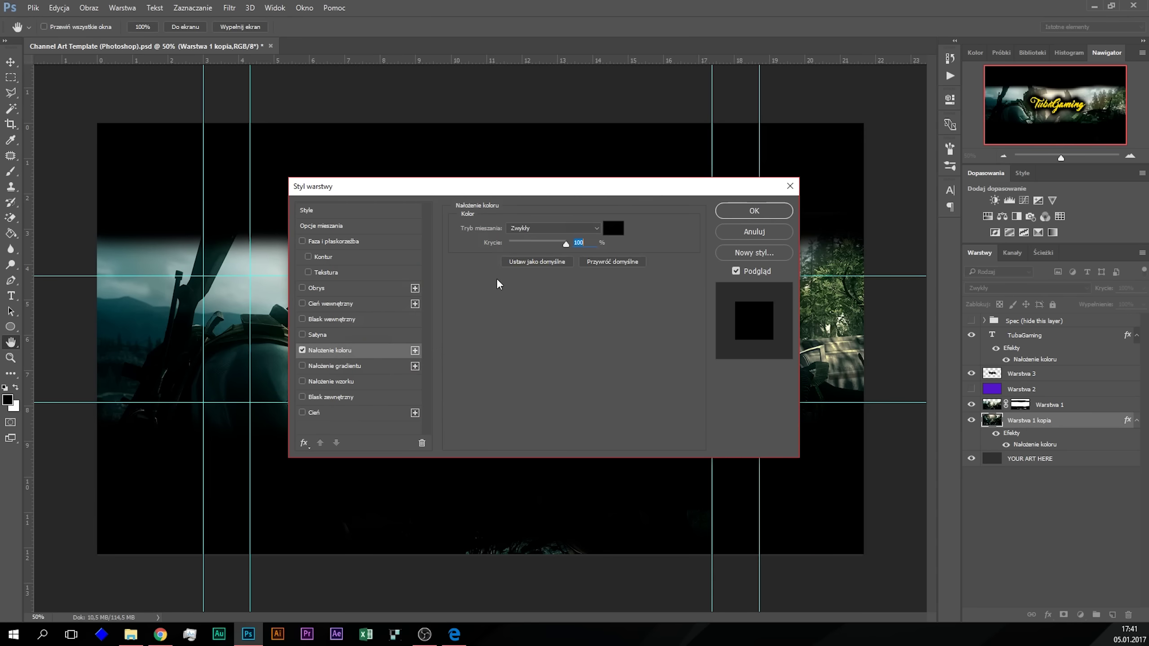
# Step: Lower the colour overlay opacity to 42% and apply it
pyautogui.moveTo(565, 243); pyautogui.dragTo(559, 245)
pyautogui.moveTo(547, 244); pyautogui.dragTo(540, 246)
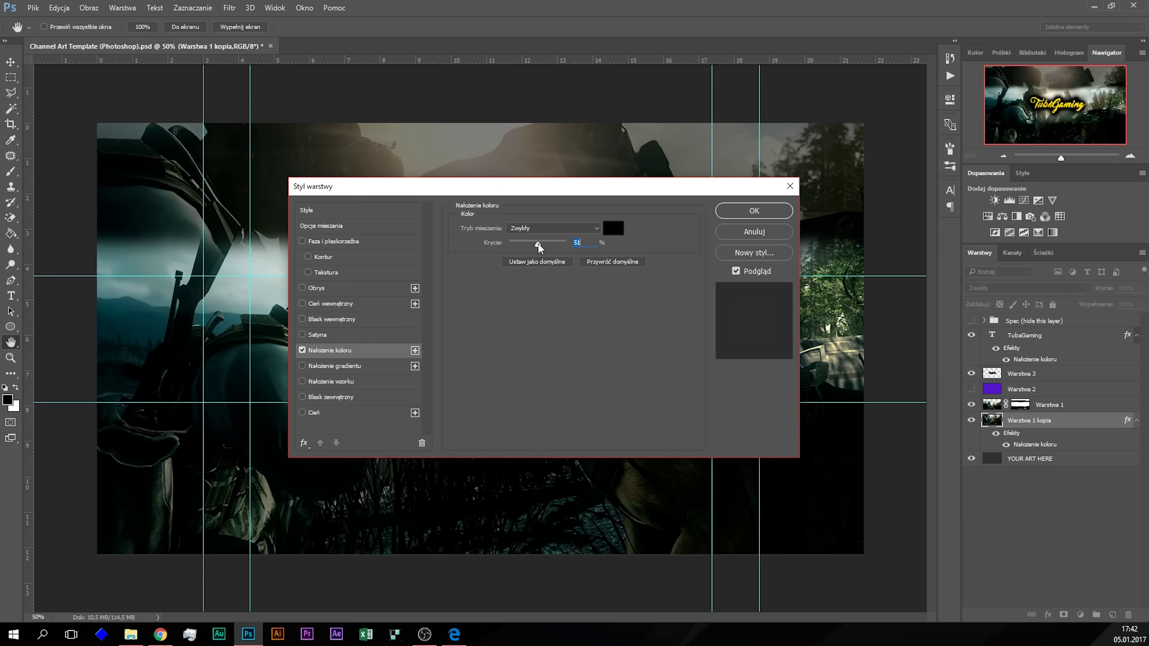
pyautogui.moveTo(556, 187)
pyautogui.mouseDown()
pyautogui.moveTo(890, 235)
pyautogui.moveTo(854, 224)
pyautogui.mouseUp()
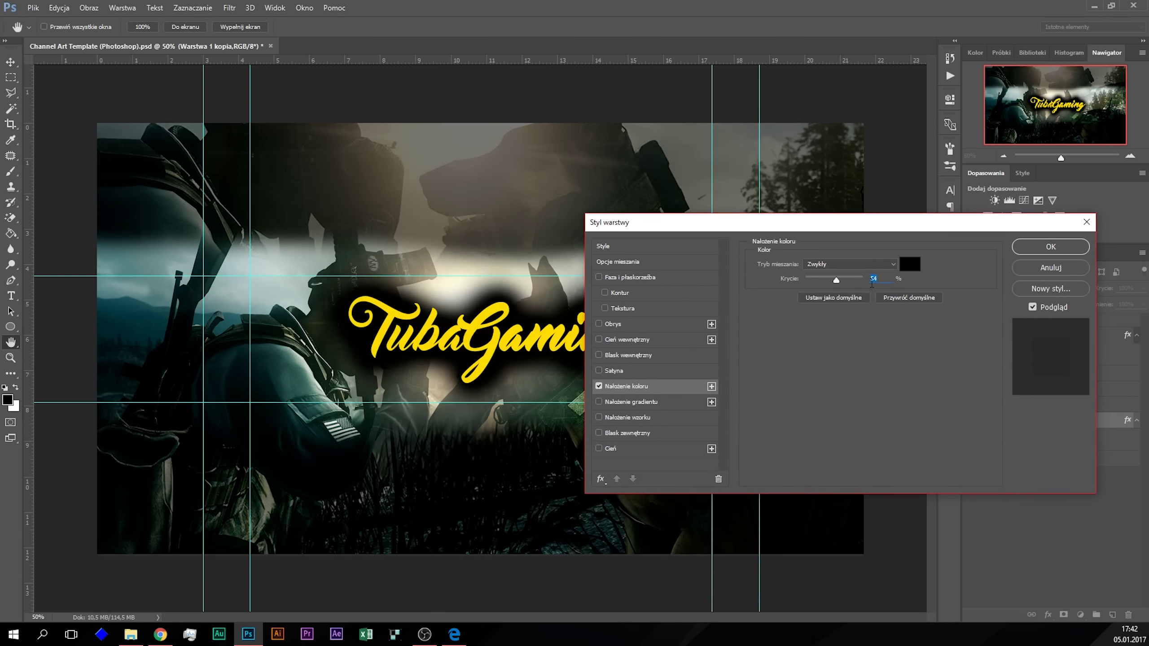
pyautogui.moveTo(835, 278); pyautogui.dragTo(829, 277)
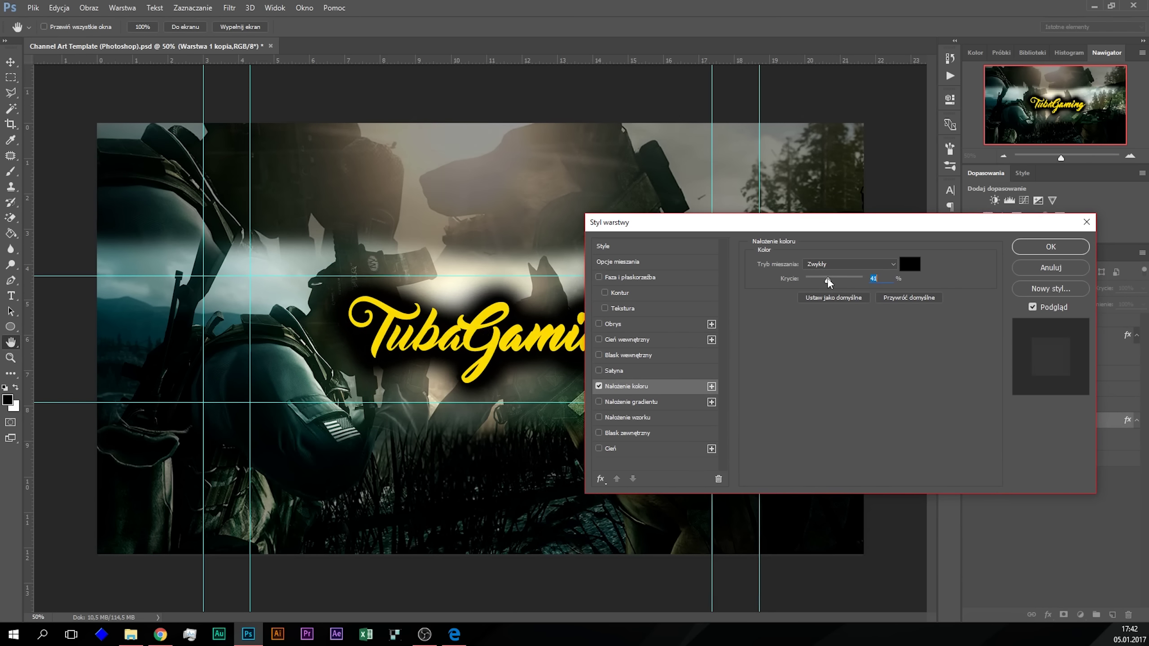
pyautogui.click(1050, 246)
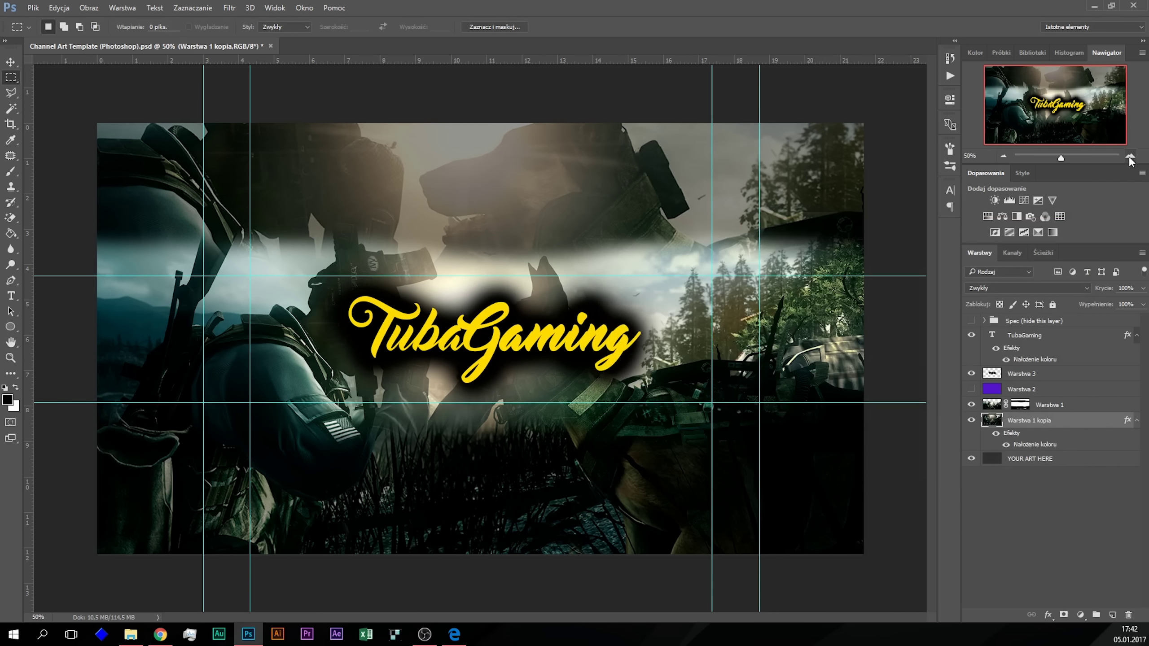
pyautogui.click(1129, 157)
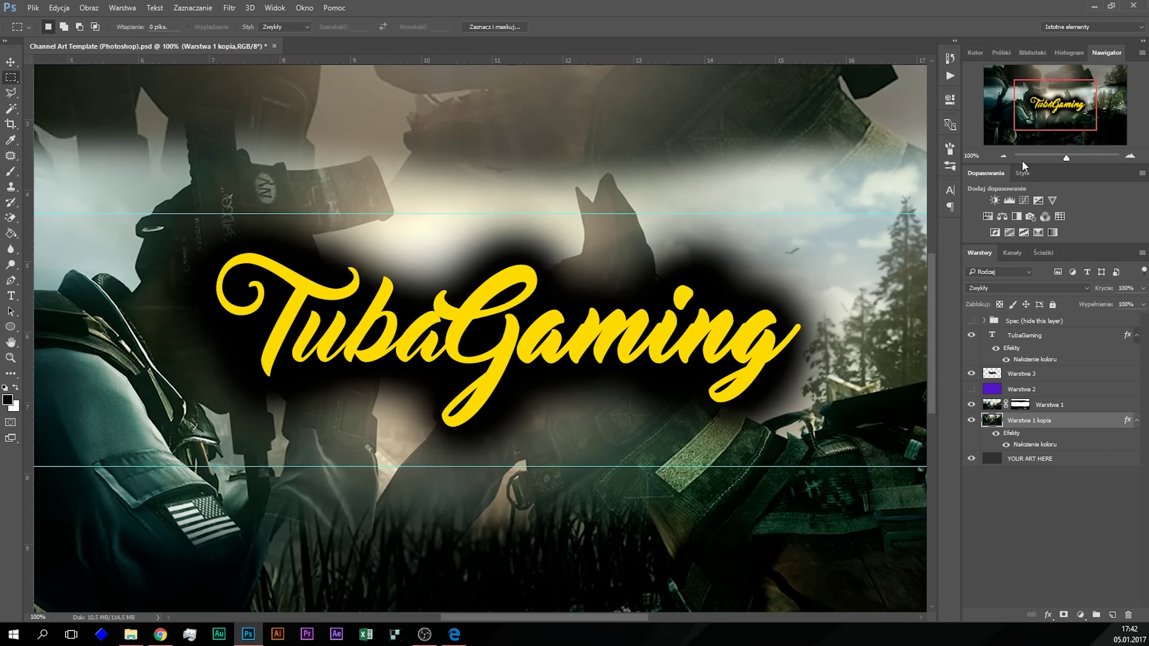
pyautogui.click(1006, 154)
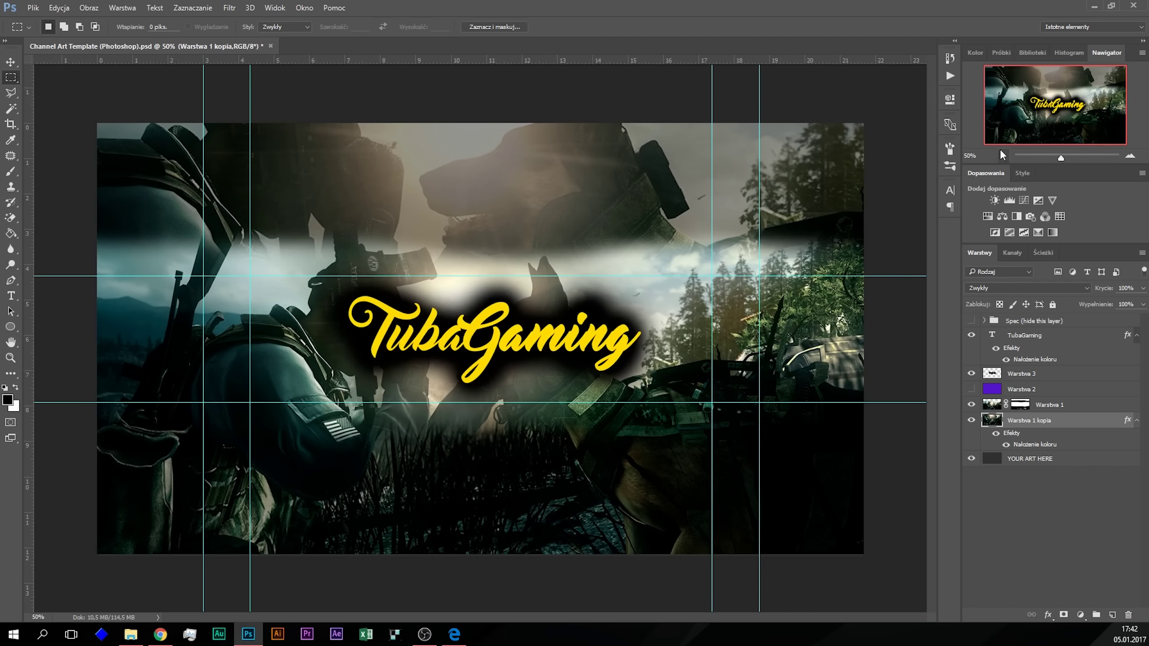
pyautogui.click(1042, 519)
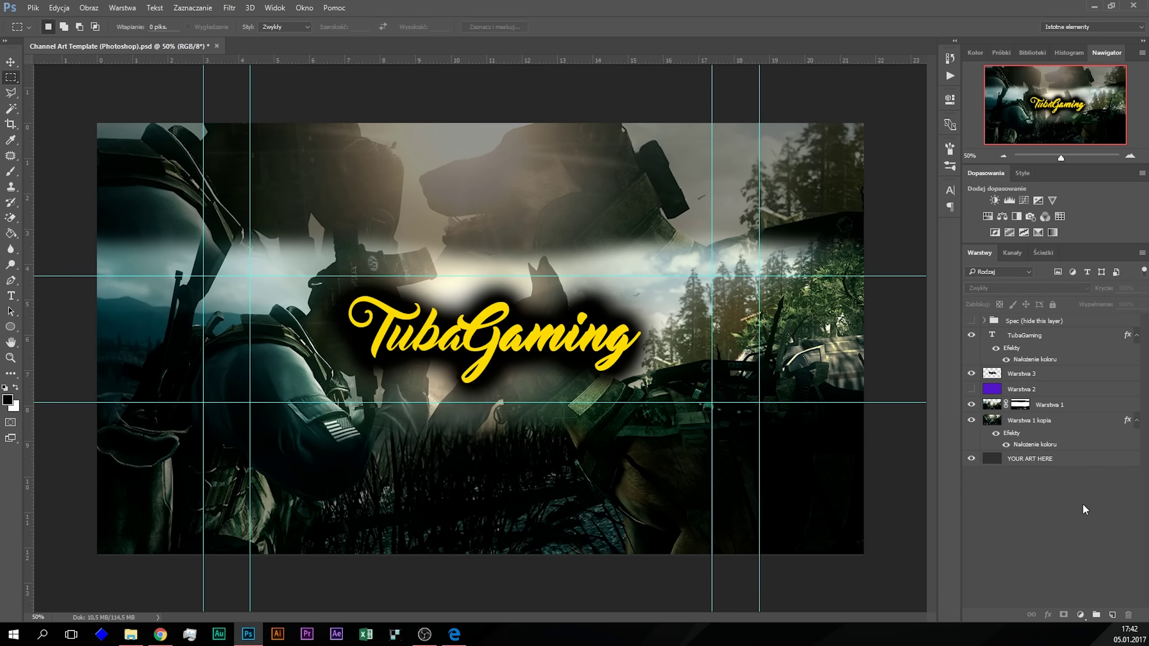
# Step: Remove the yellow colour overlay from the TubaGaming title's layer style
pyautogui.doubleClick(1089, 344)
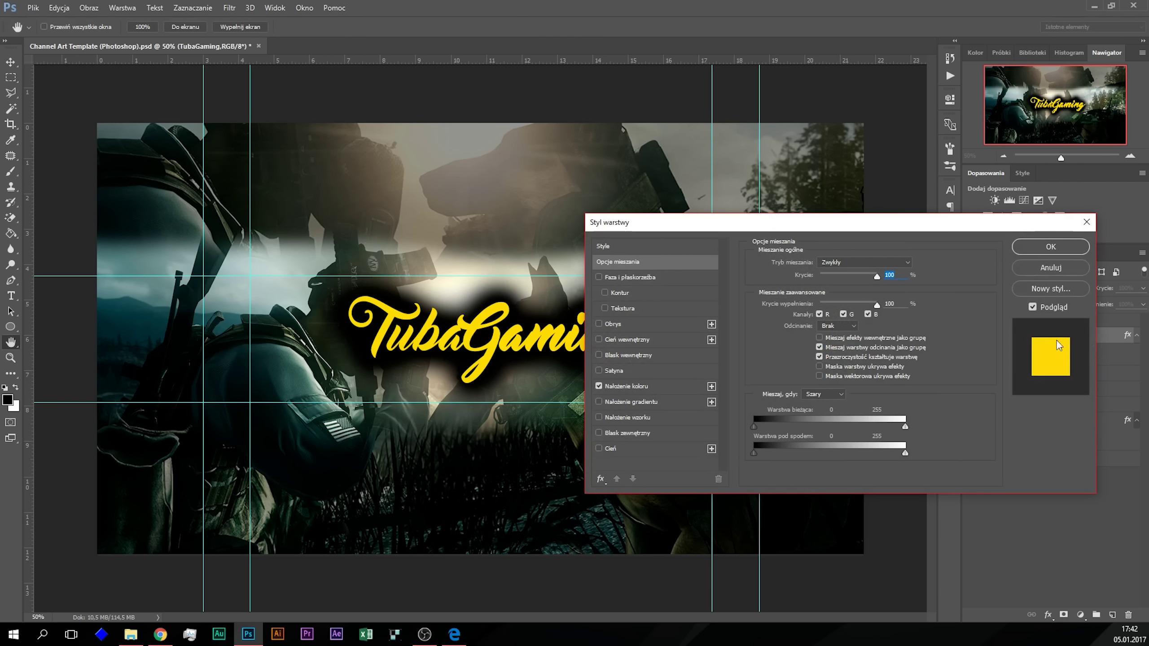
pyautogui.moveTo(964, 226); pyautogui.dragTo(685, 241)
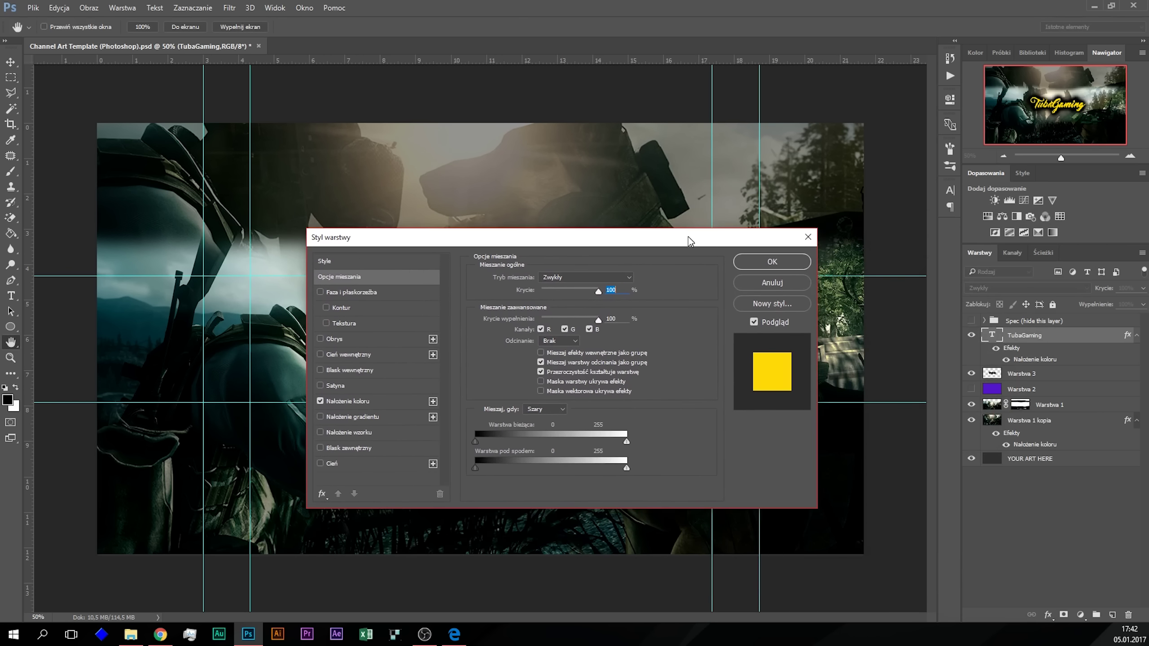
pyautogui.click(320, 400)
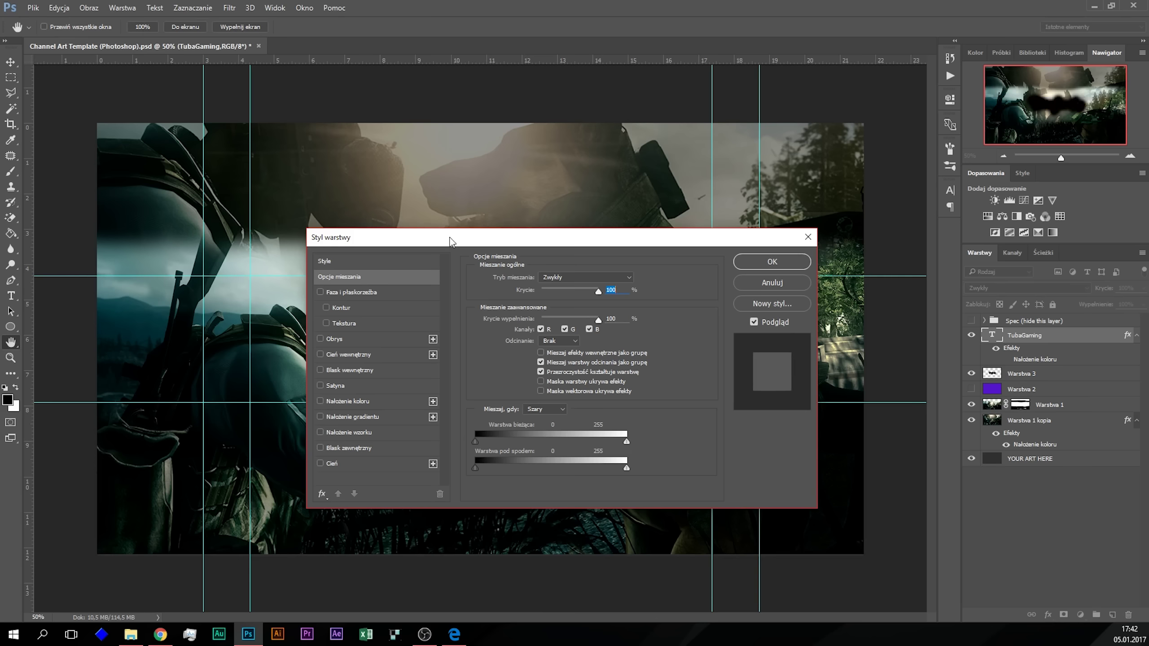
pyautogui.moveTo(450, 242); pyautogui.dragTo(689, 272)
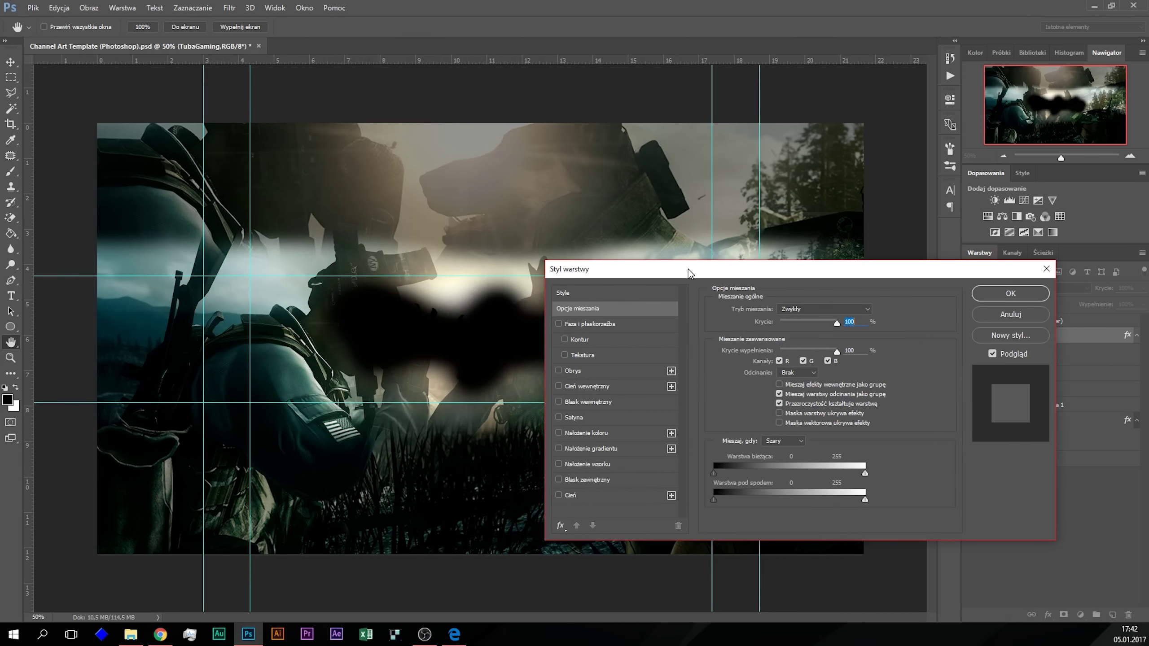
# Step: Add a Normal gradient overlay at 100% opacity using the red-green preset
pyautogui.click(588, 449)
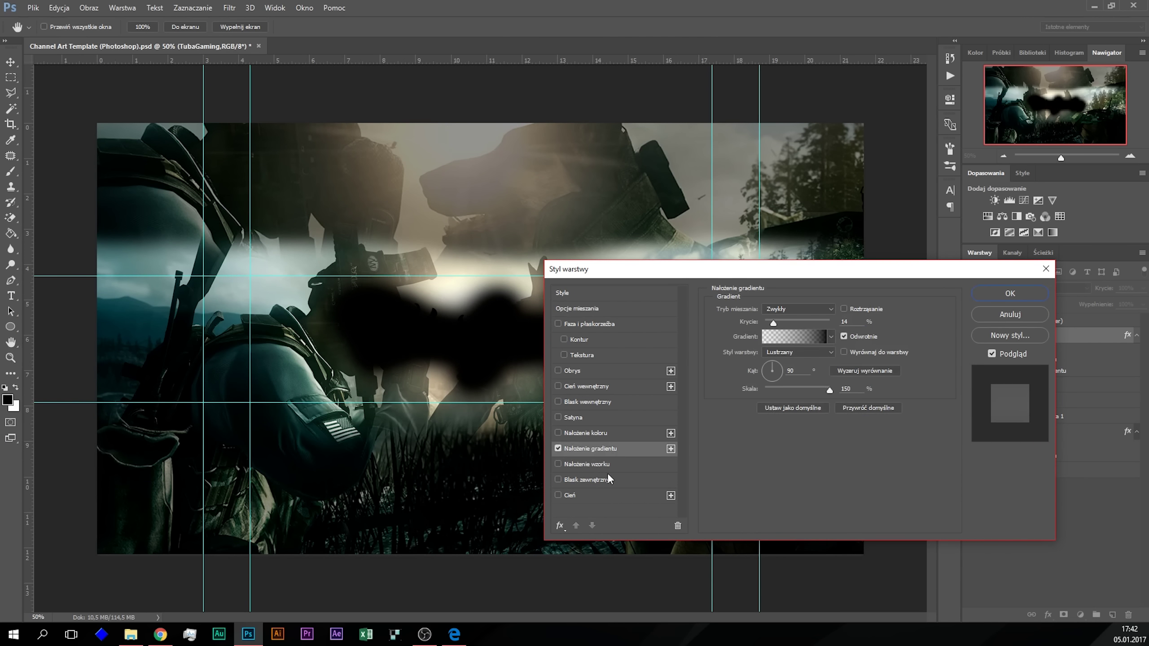
pyautogui.click(796, 309)
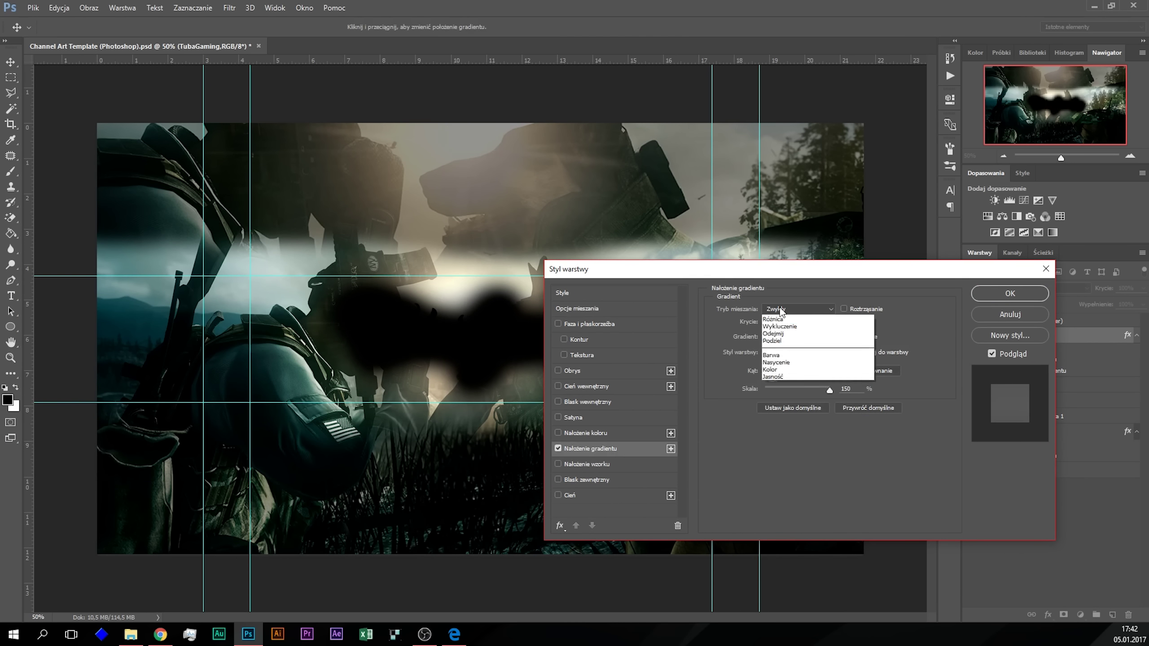
pyautogui.click(783, 319)
pyautogui.moveTo(773, 323); pyautogui.dragTo(851, 324)
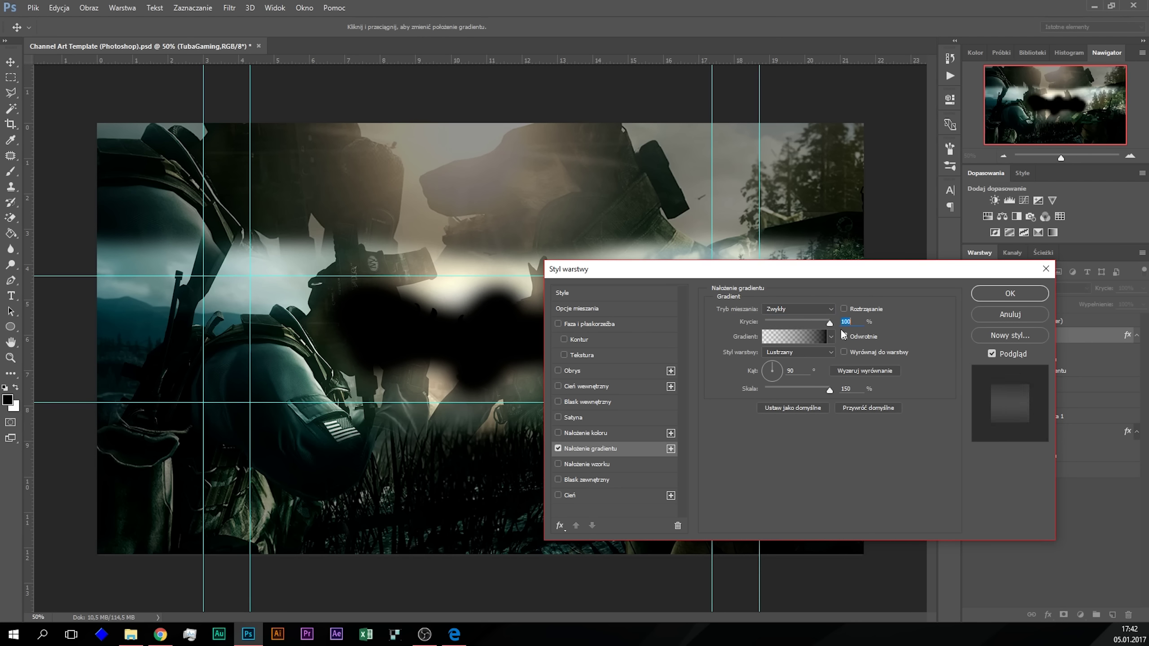
pyautogui.click(794, 337)
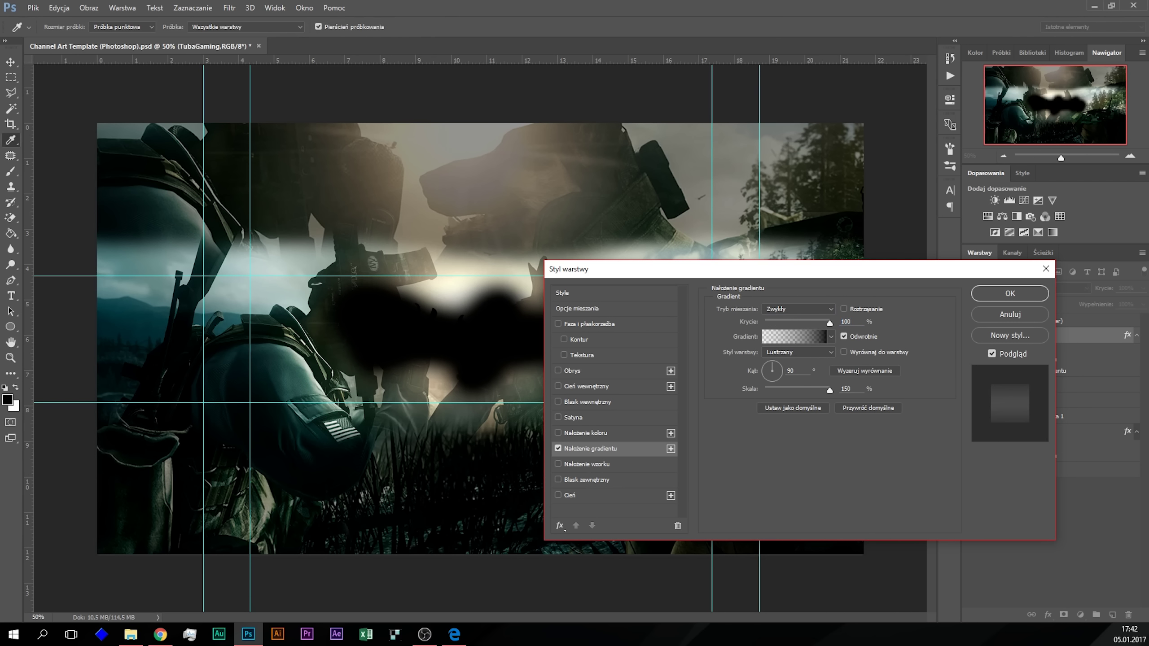
pyautogui.click(626, 294)
pyautogui.moveTo(653, 256)
pyautogui.mouseDown()
pyautogui.moveTo(805, 281)
pyautogui.moveTo(618, 370)
pyautogui.mouseUp()
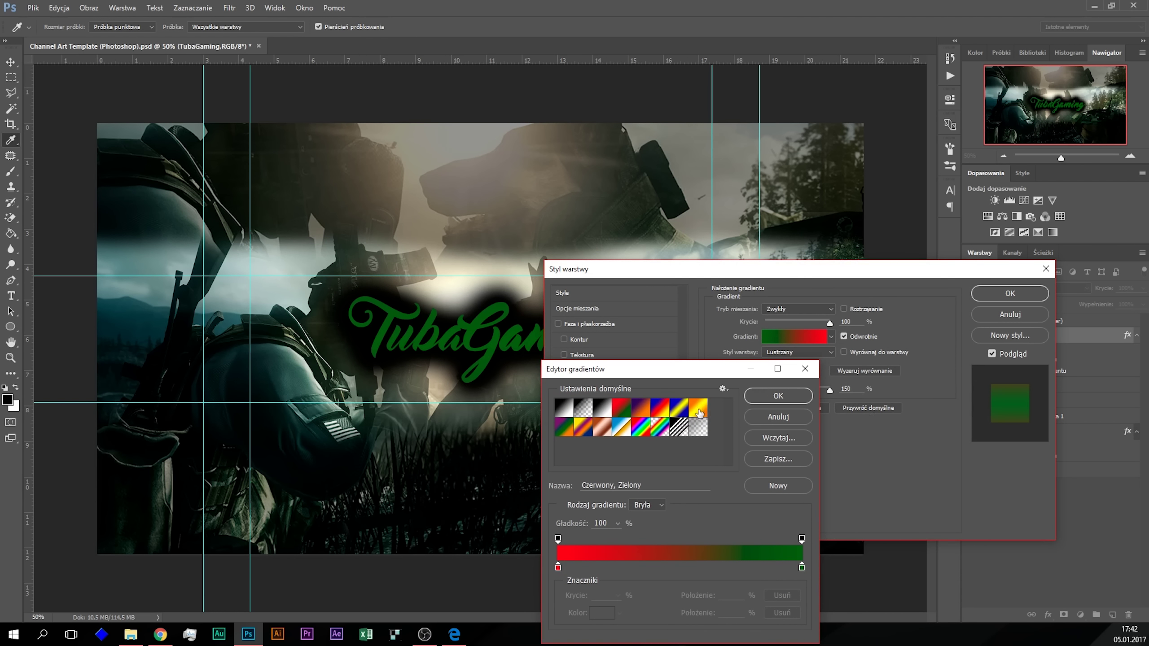
# Step: Compare several gradient presets and settle on the Chrom gradient for the title
pyautogui.click(698, 409)
pyautogui.click(659, 409)
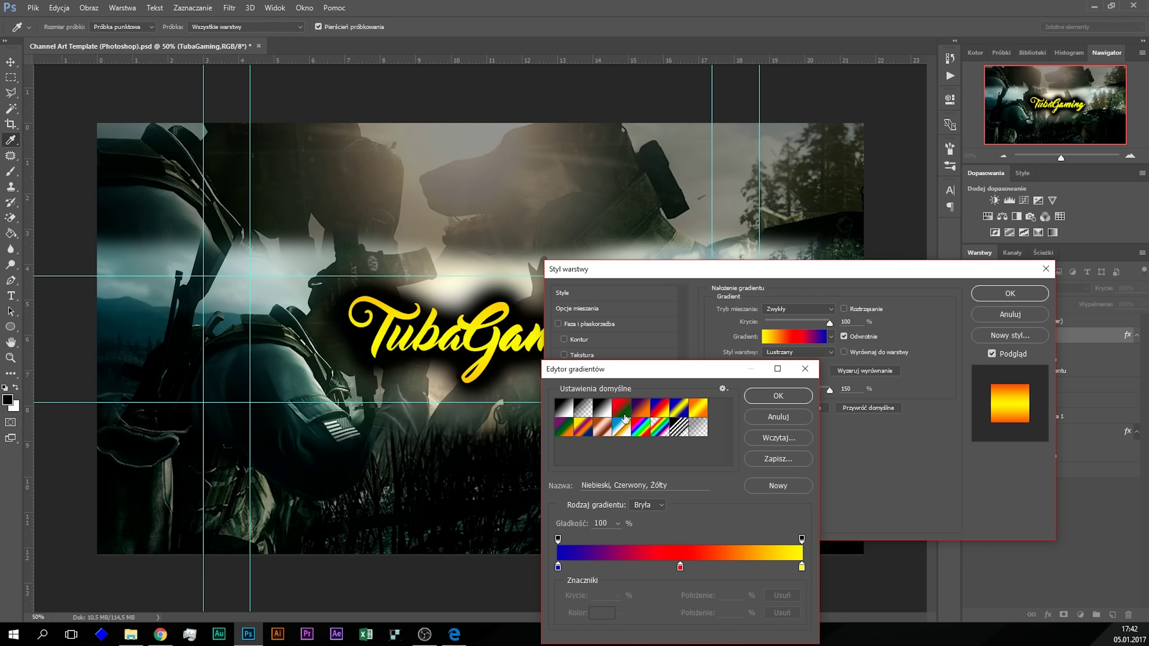
pyautogui.click(622, 412)
pyautogui.click(659, 410)
pyautogui.click(603, 430)
pyautogui.click(601, 430)
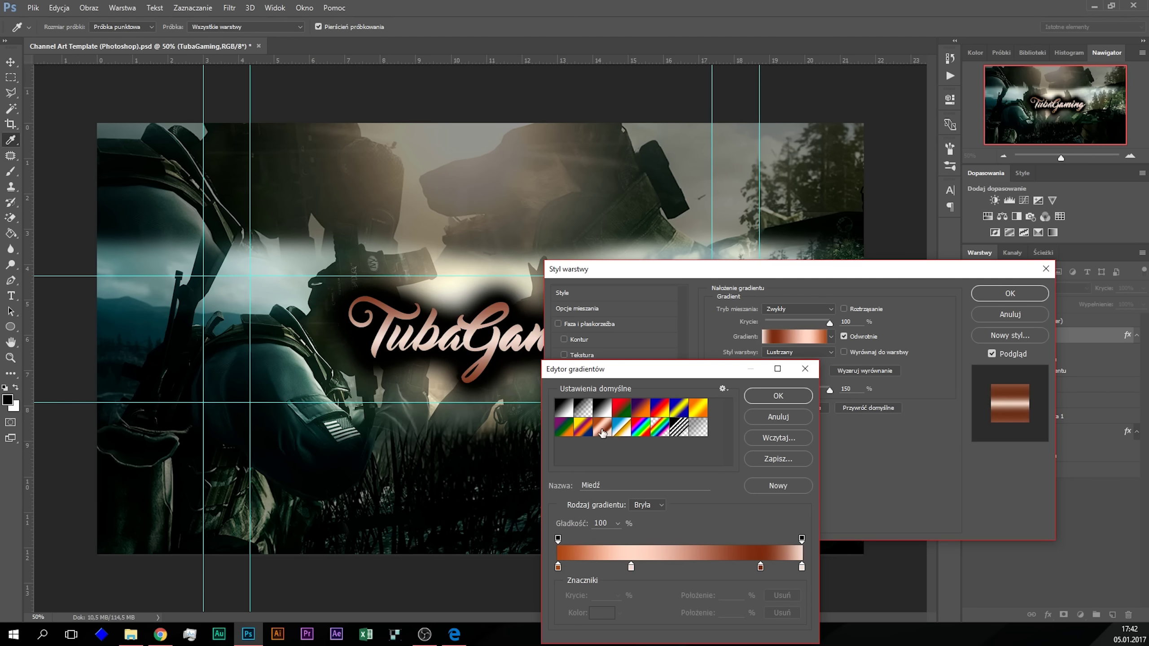
pyautogui.click(588, 431)
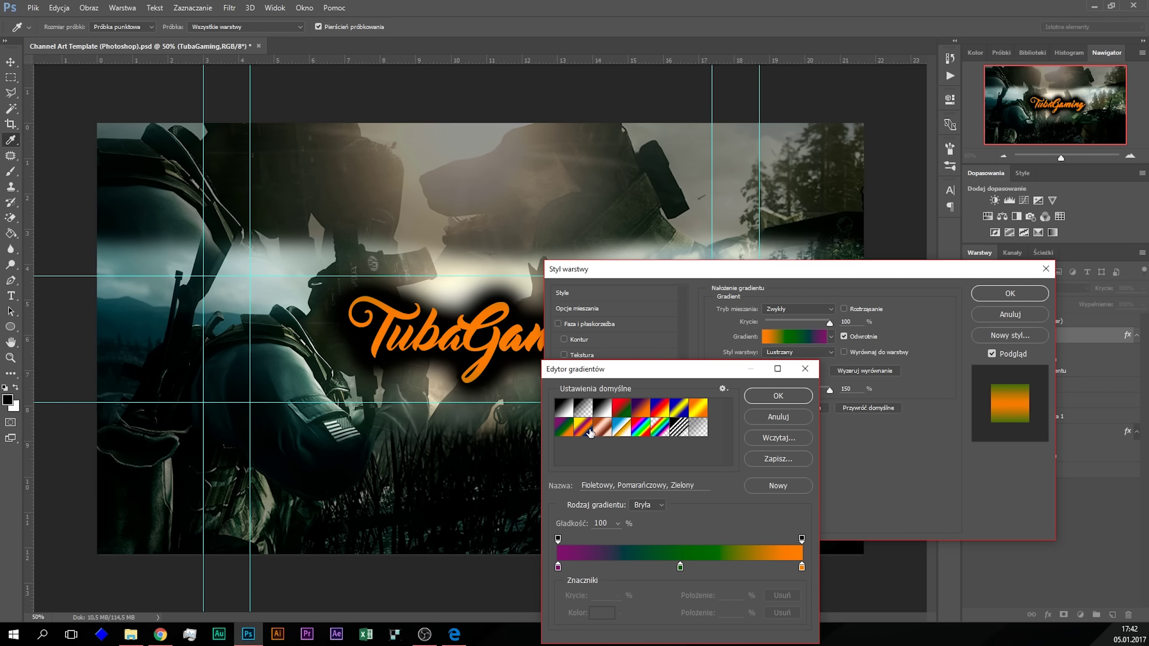
pyautogui.click(609, 431)
pyautogui.moveTo(632, 375)
pyautogui.mouseDown()
pyautogui.moveTo(741, 420)
pyautogui.moveTo(595, 334)
pyautogui.mouseUp()
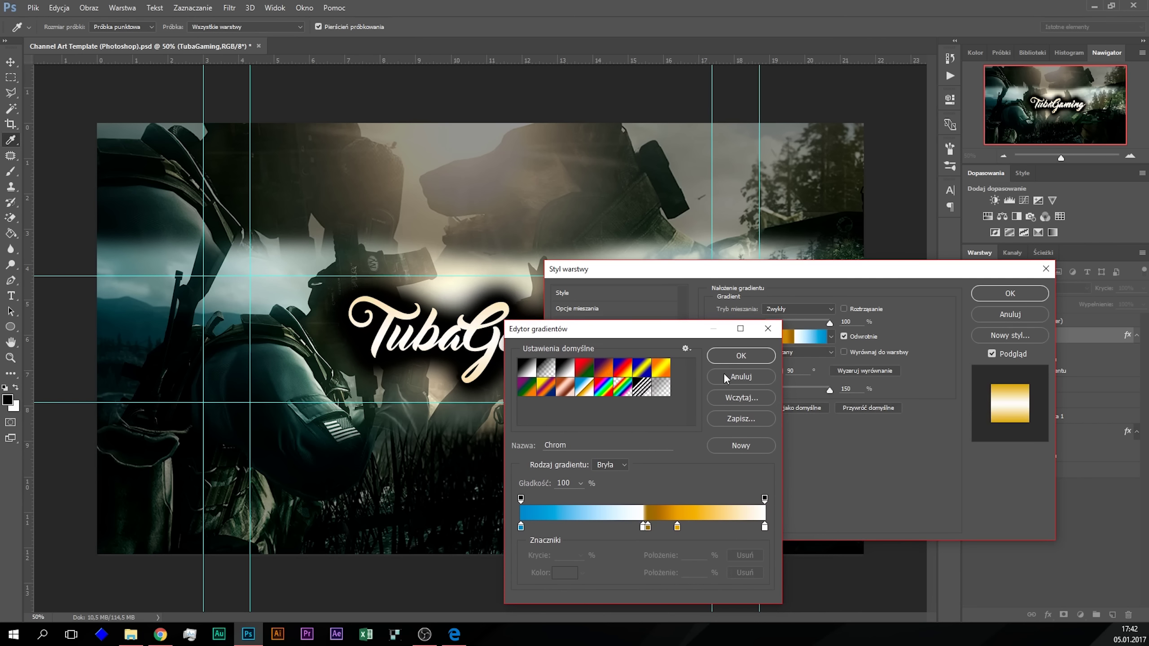
pyautogui.click(737, 358)
# Step: Set the gradient overlay to Reflected style at 103% scale and apply it
pyautogui.moveTo(930, 269); pyautogui.dragTo(996, 289)
pyautogui.moveTo(896, 411); pyautogui.dragTo(872, 408)
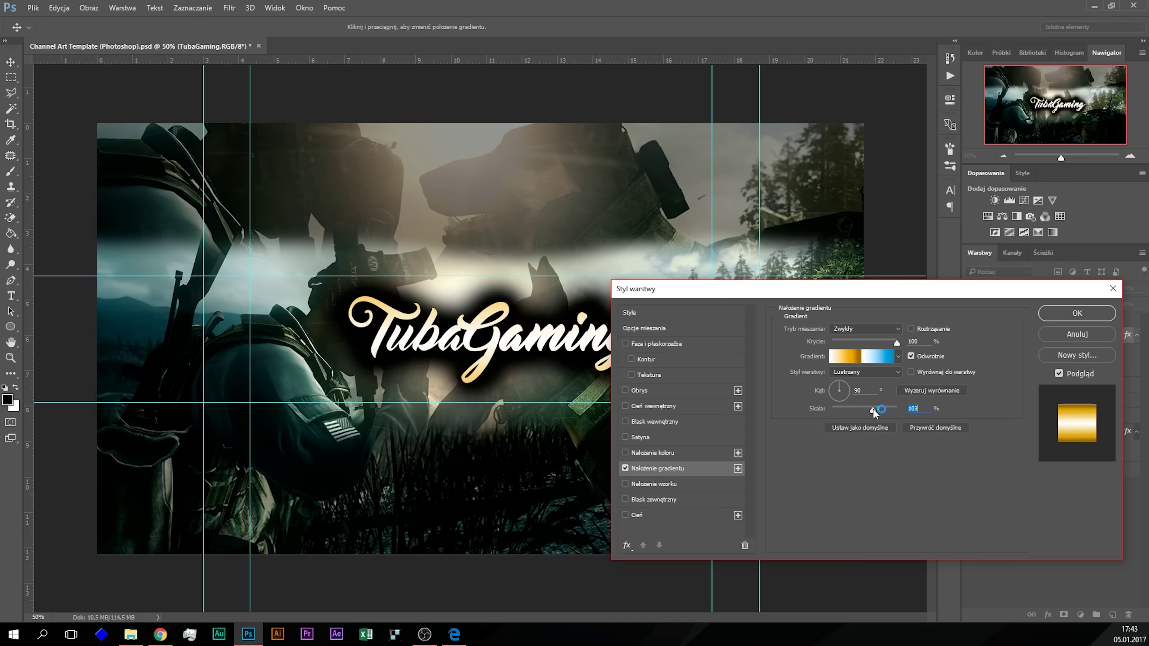
pyautogui.moveTo(861, 288)
pyautogui.mouseDown()
pyautogui.moveTo(1018, 495)
pyautogui.moveTo(805, 247)
pyautogui.moveTo(825, 291)
pyautogui.mouseUp()
pyautogui.click(834, 375)
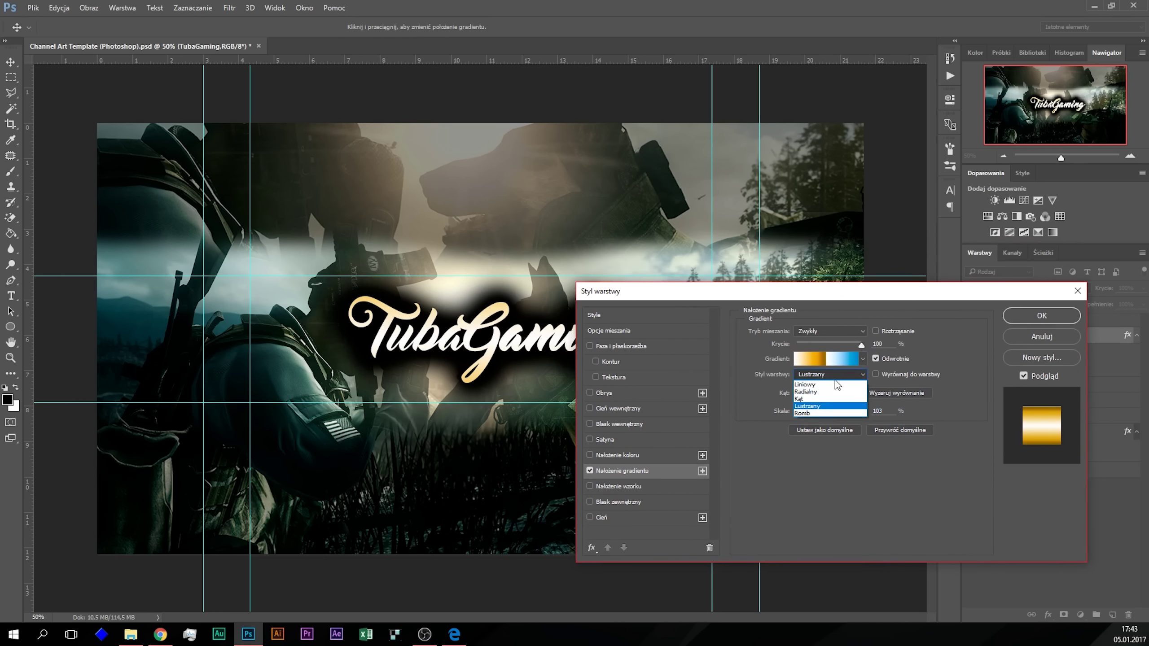
pyautogui.click(838, 384)
pyautogui.click(827, 376)
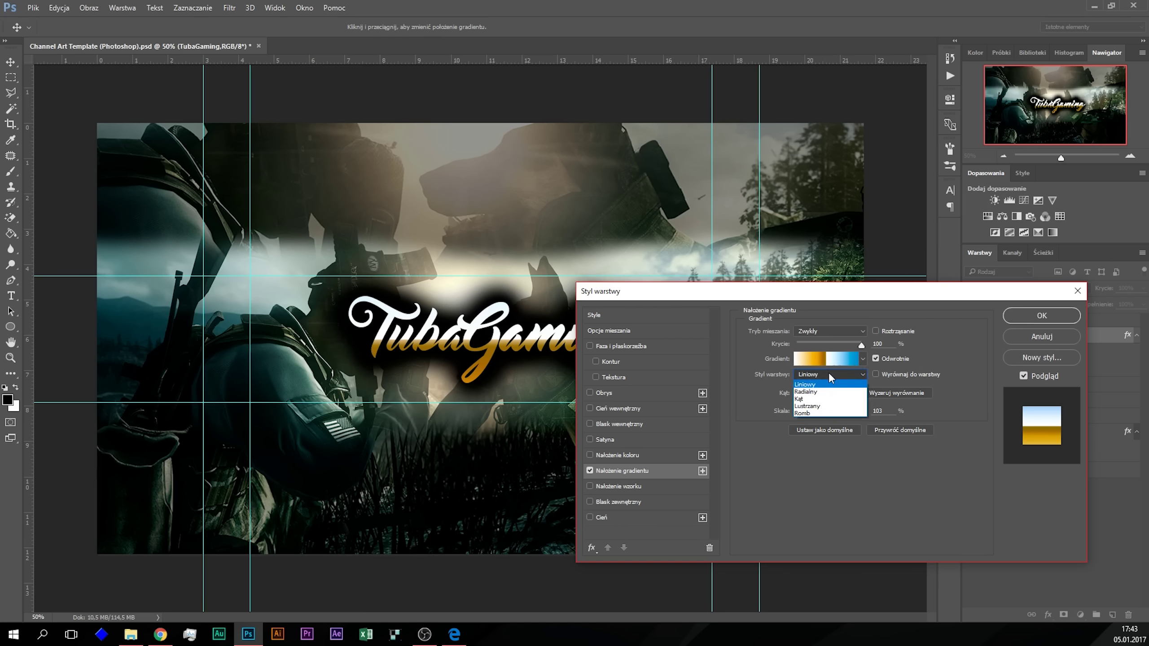
pyautogui.click(832, 392)
pyautogui.click(825, 374)
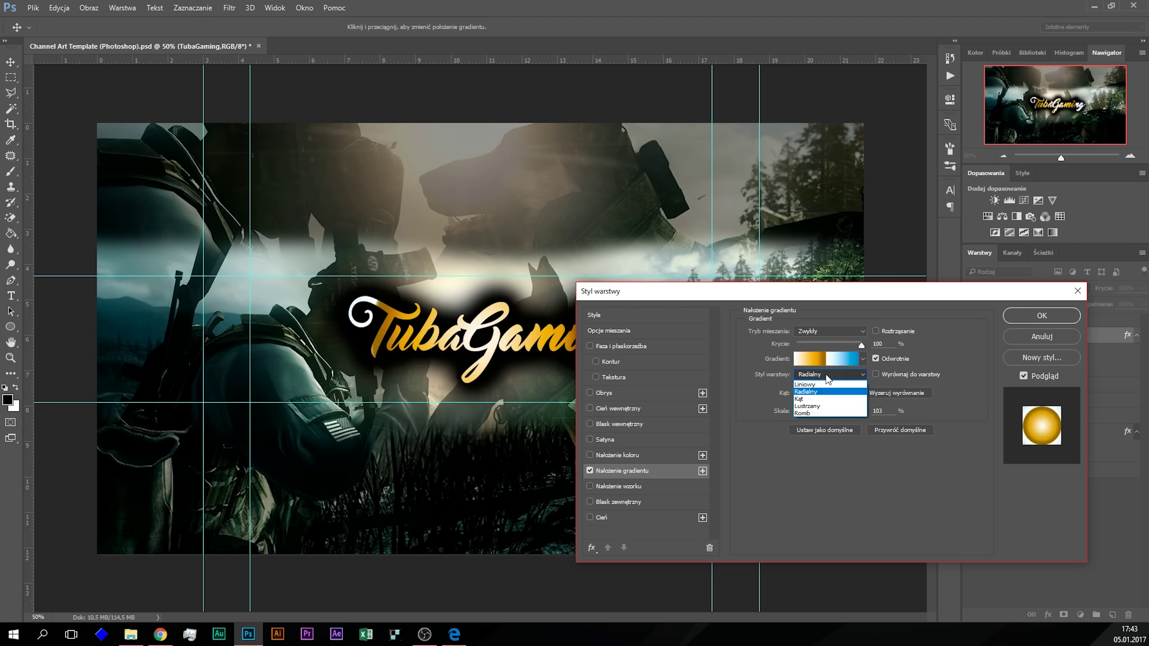
pyautogui.click(832, 407)
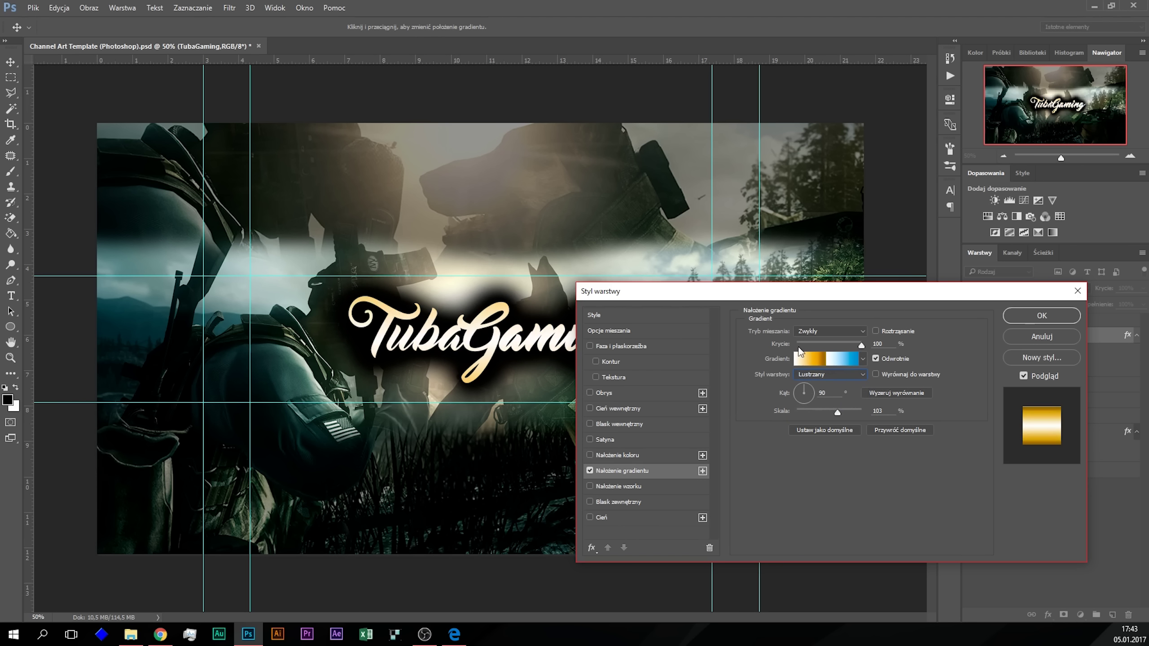
pyautogui.moveTo(790, 298)
pyautogui.mouseDown()
pyautogui.moveTo(814, 409)
pyautogui.moveTo(800, 321)
pyautogui.mouseUp()
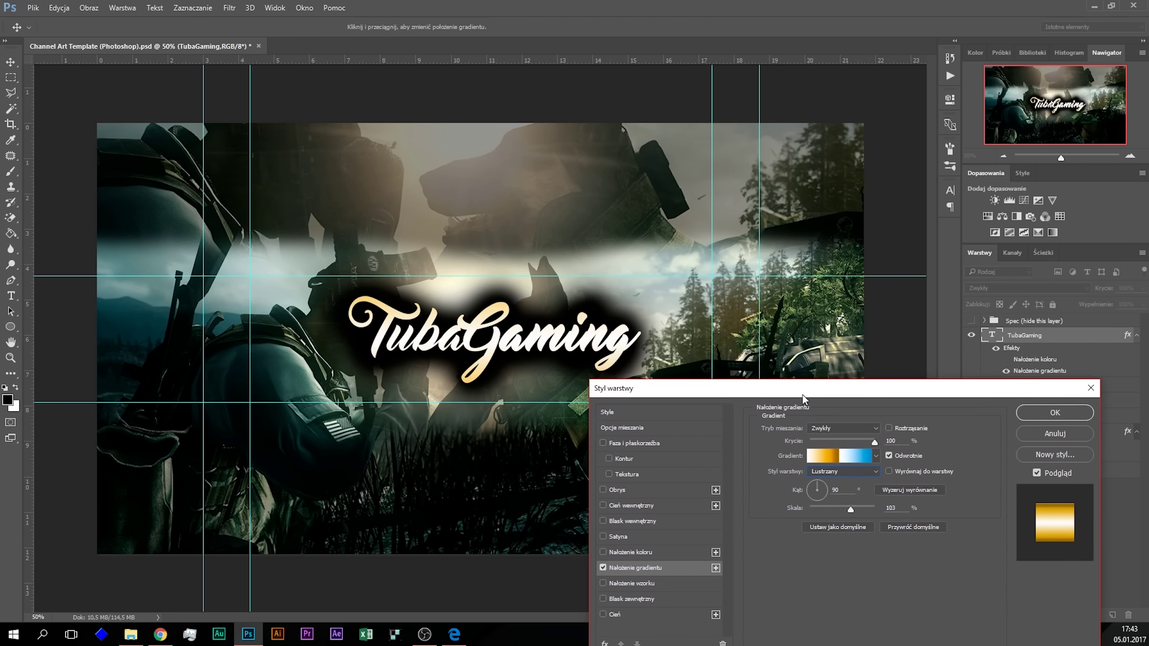
pyautogui.click(990, 315)
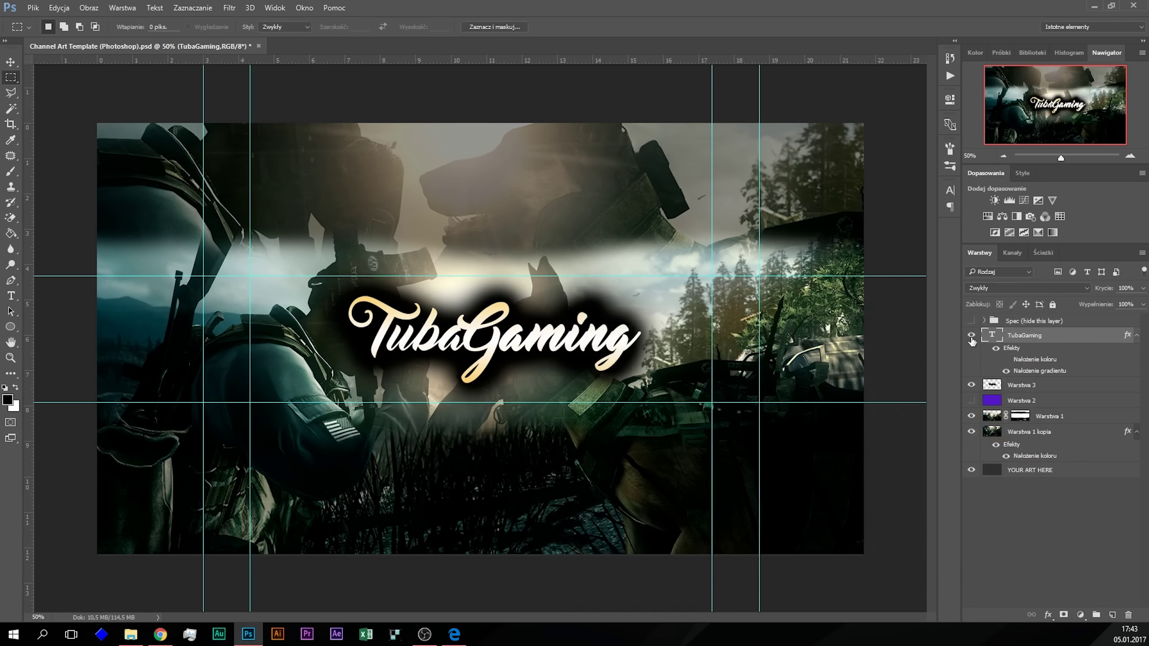
# Step: Hide Warstwa 3, leaving its opacity at 100%, to remove the dark glow
pyautogui.press('m')
pyautogui.click(1061, 389)
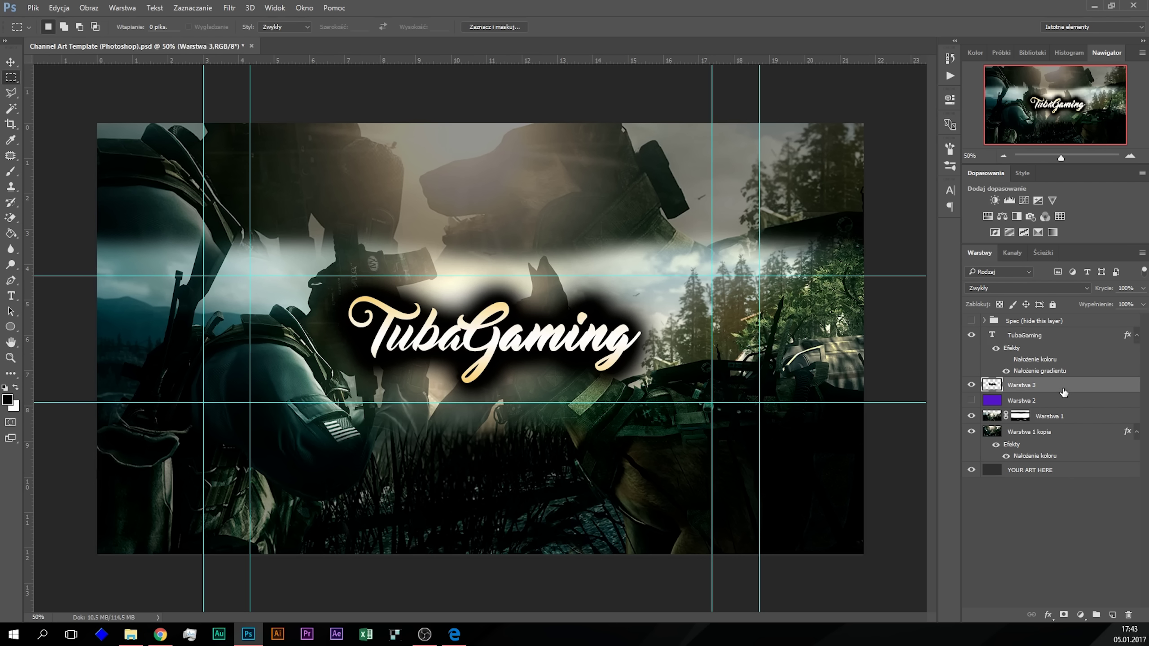
pyautogui.click(1140, 288)
pyautogui.moveTo(1143, 302)
pyautogui.mouseDown()
pyautogui.moveTo(1103, 306)
pyautogui.moveTo(1129, 307)
pyautogui.mouseUp()
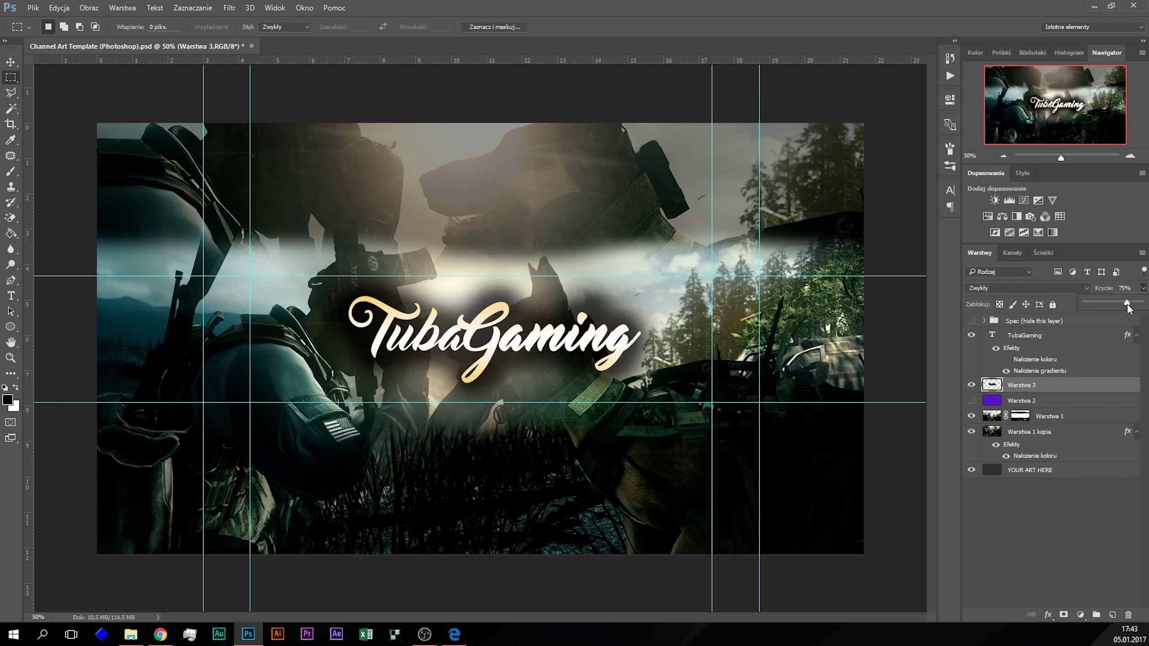
pyautogui.moveTo(1128, 307); pyautogui.dragTo(1143, 307)
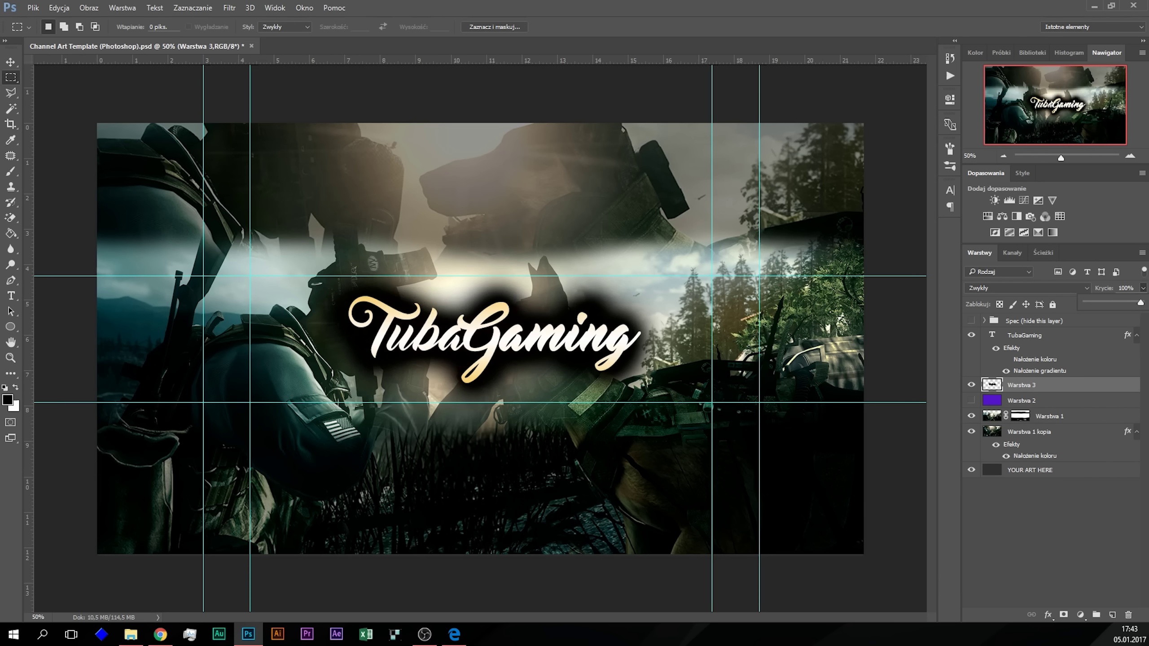
pyautogui.click(971, 384)
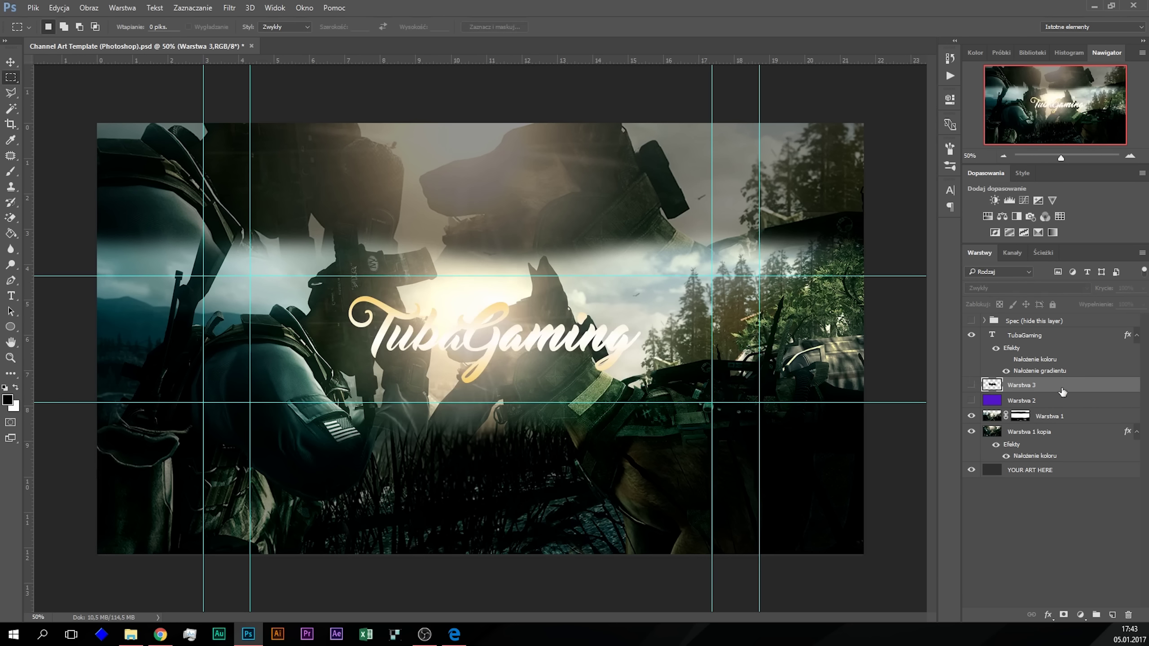
pyautogui.doubleClick(1095, 340)
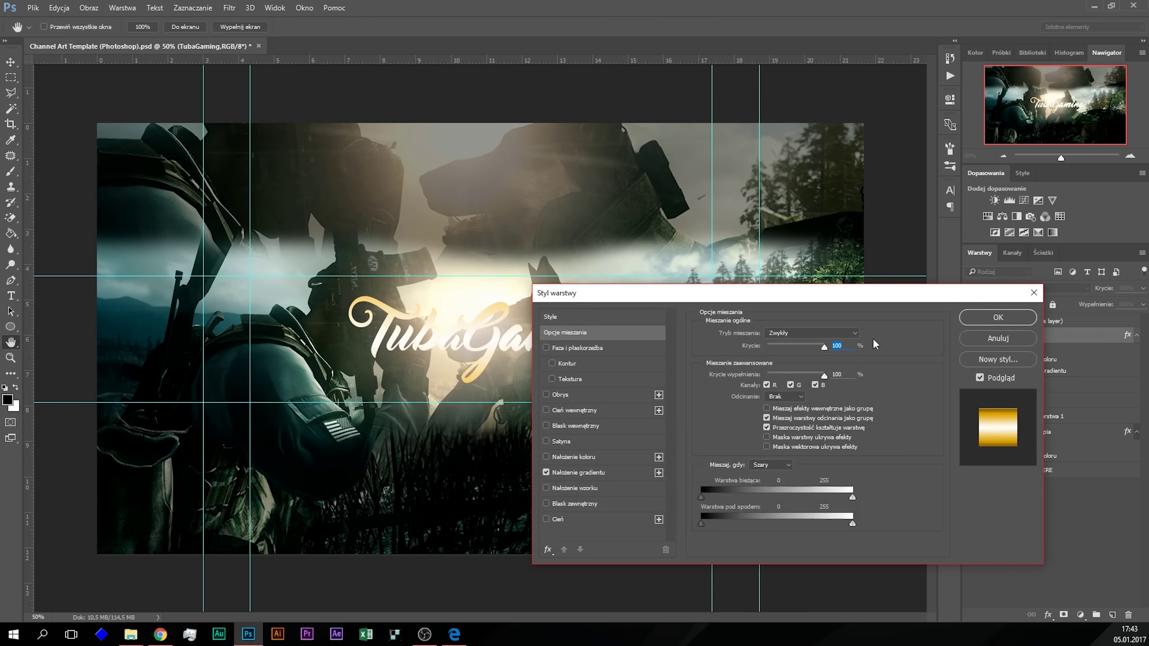
# Step: Add an outer glow to the title with Normal blending and black (000000) colour
pyautogui.moveTo(847, 296); pyautogui.dragTo(930, 253)
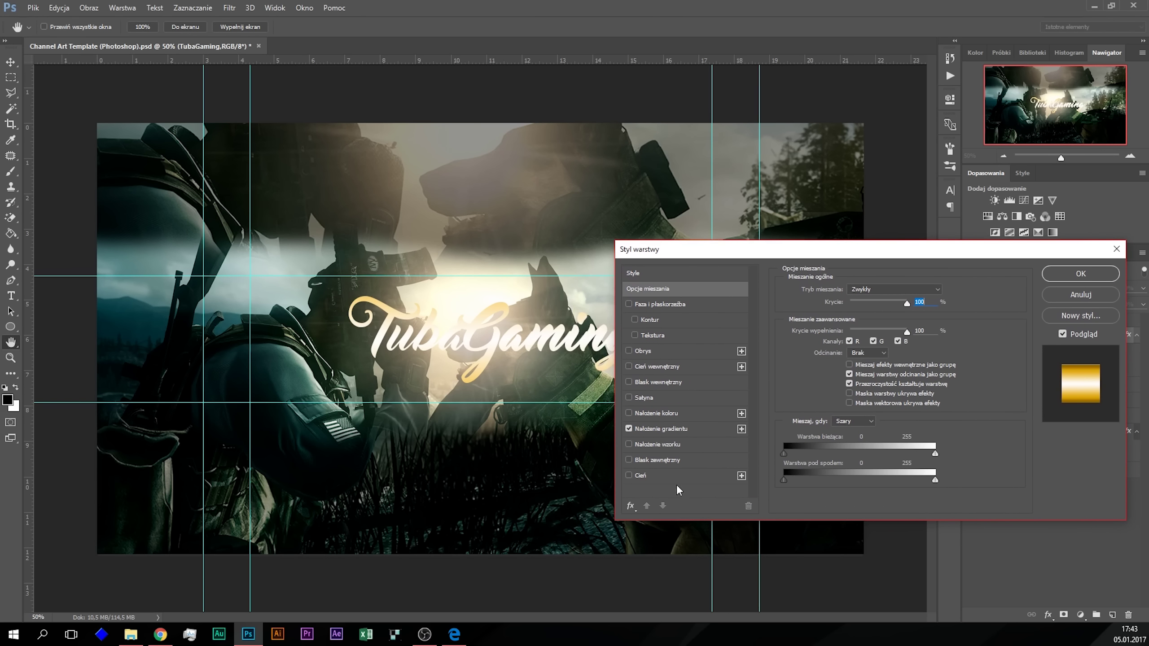
pyautogui.click(629, 460)
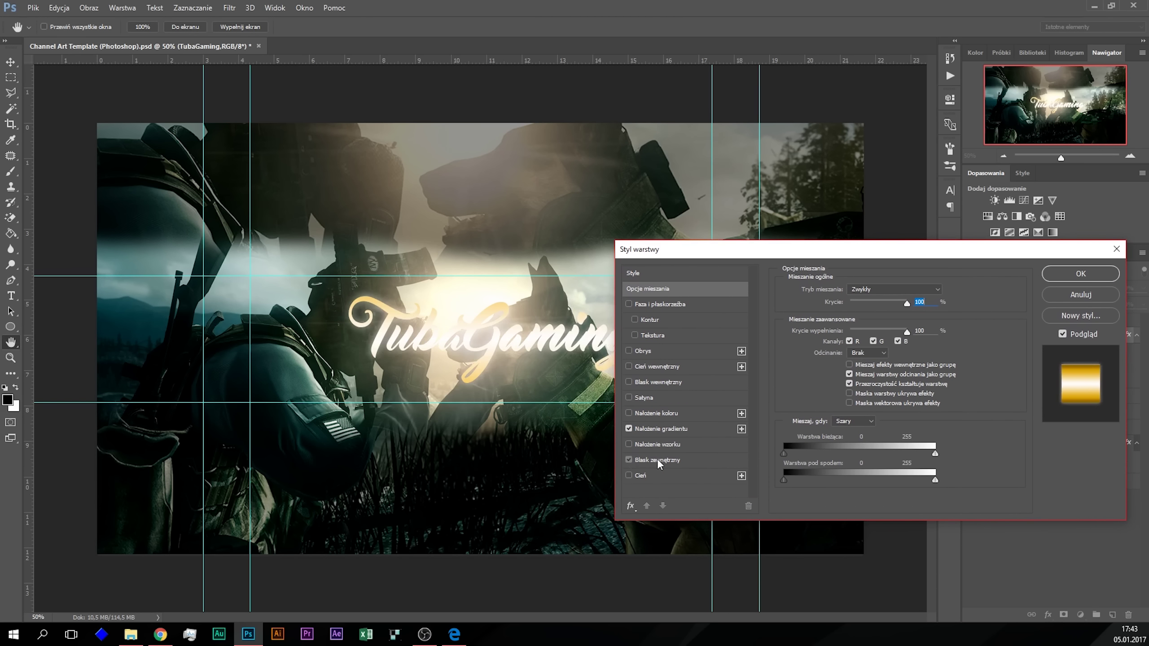
pyautogui.click(658, 461)
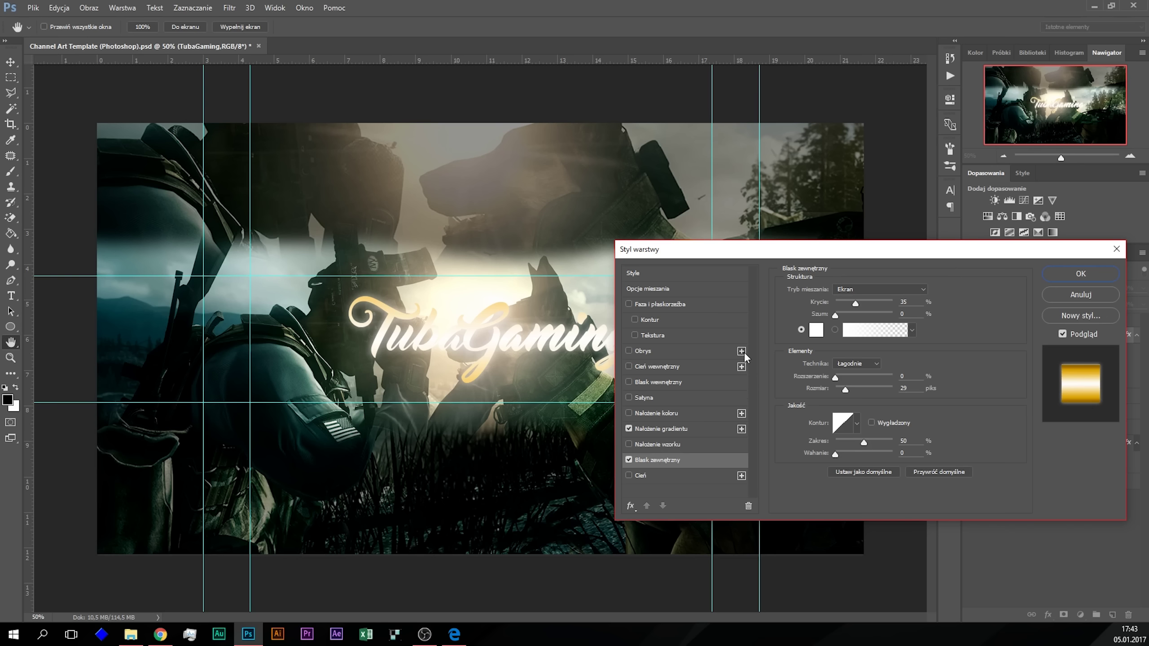
pyautogui.click(834, 290)
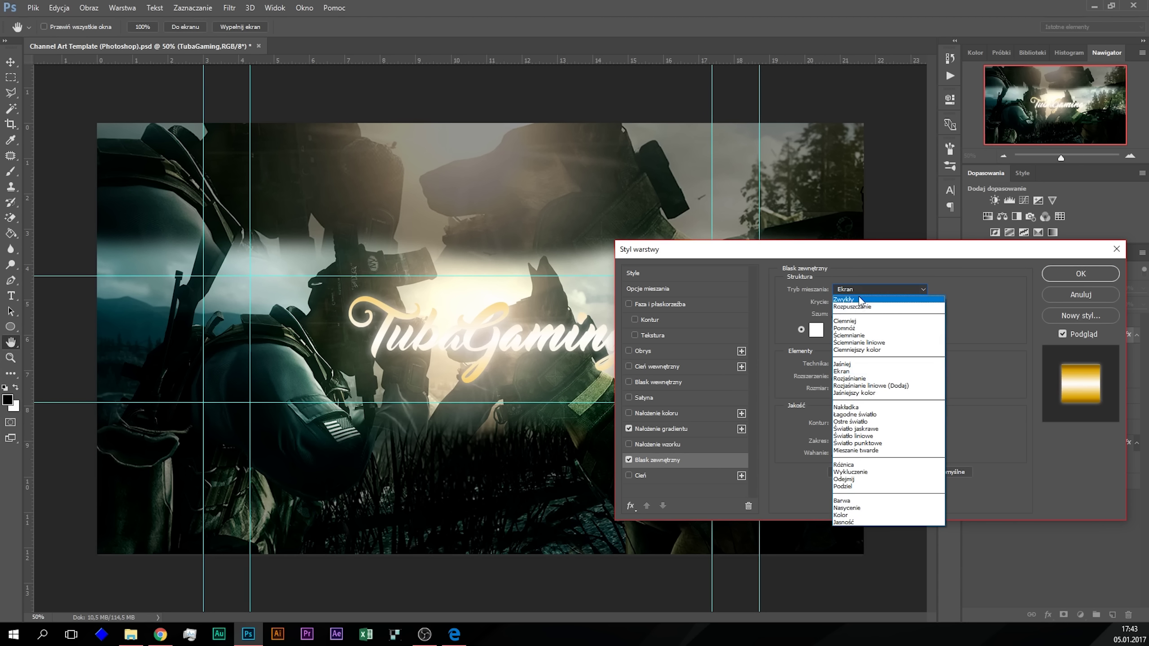
pyautogui.click(858, 299)
pyautogui.click(815, 331)
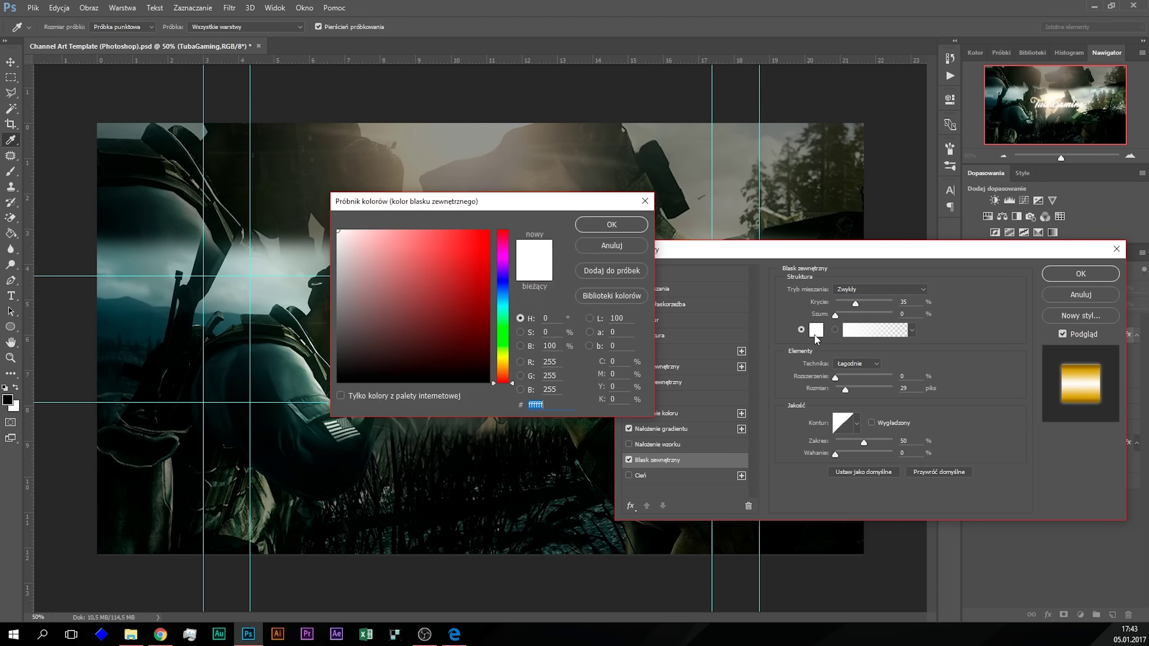
pyautogui.write('000000')
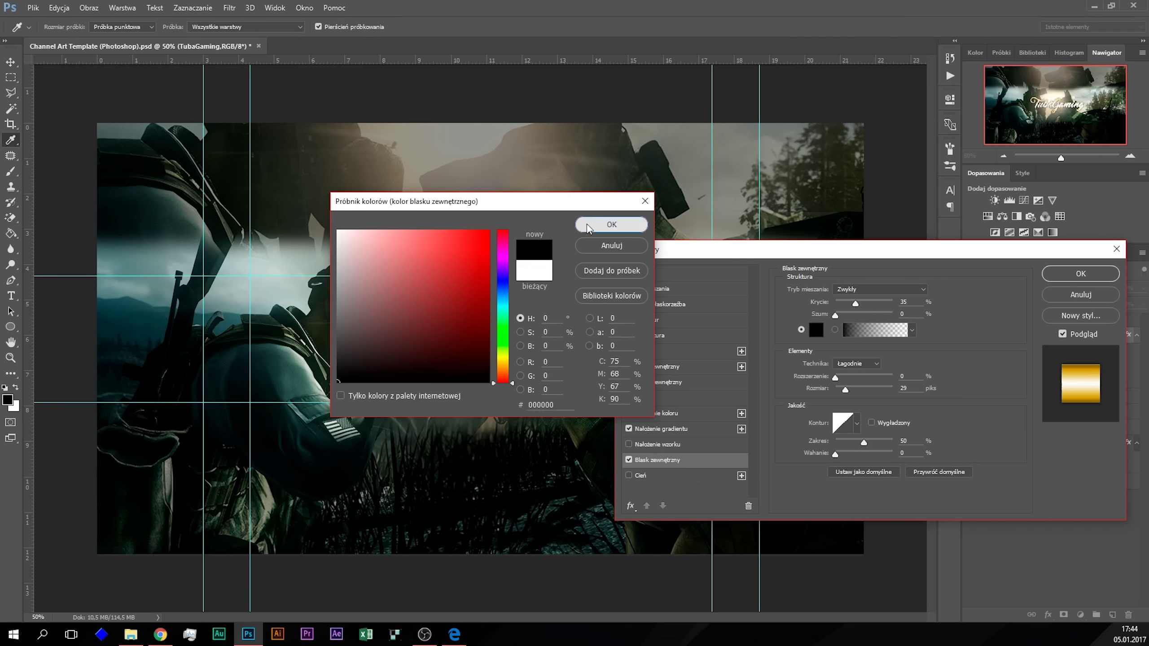
pyautogui.click(588, 226)
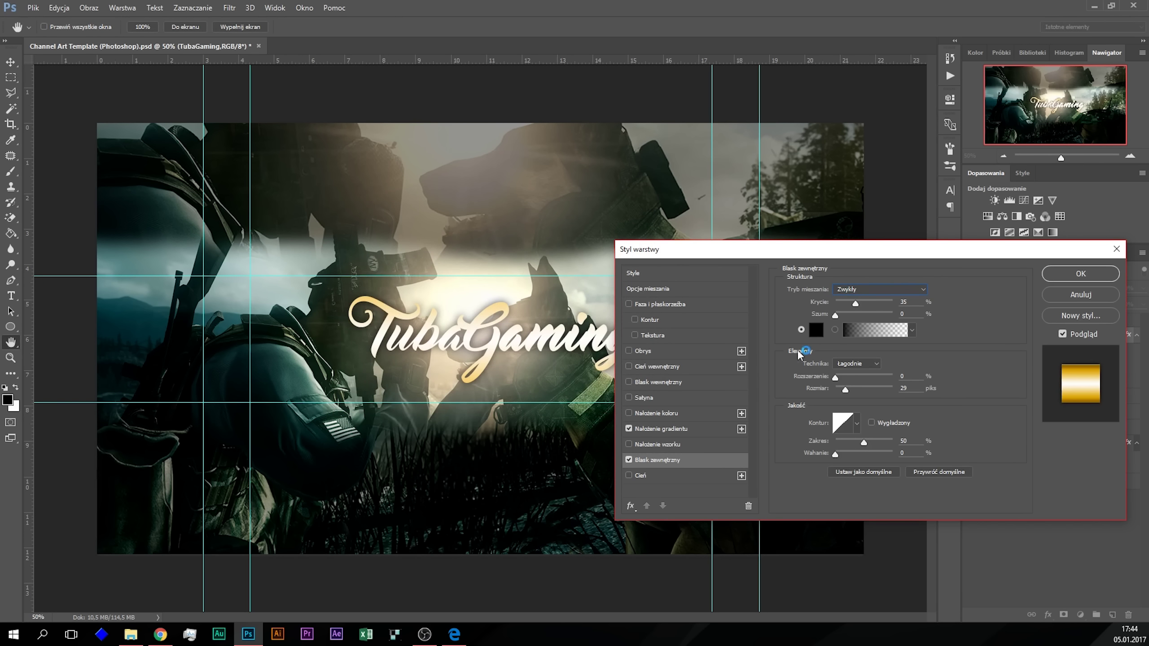
# Step: Set the outer glow to 45% spread and 18 px size, then apply it
pyautogui.moveTo(836, 378)
pyautogui.mouseDown()
pyautogui.moveTo(873, 379)
pyautogui.moveTo(844, 392)
pyautogui.mouseUp()
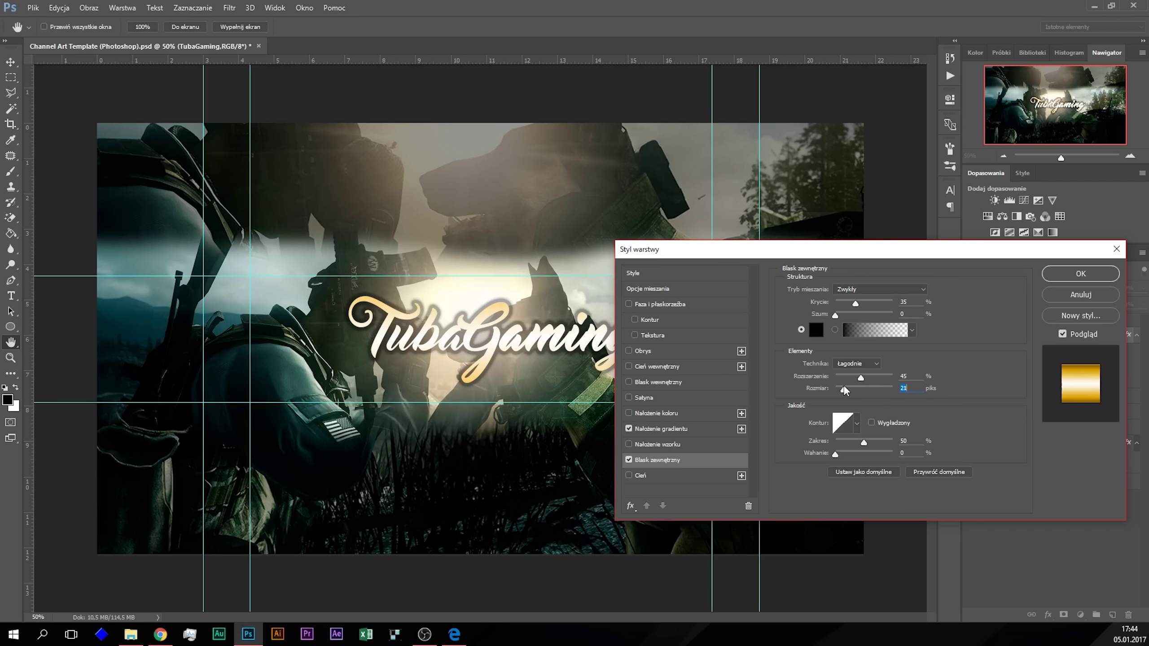
pyautogui.moveTo(844, 390); pyautogui.dragTo(844, 389)
pyautogui.moveTo(858, 258); pyautogui.dragTo(845, 312)
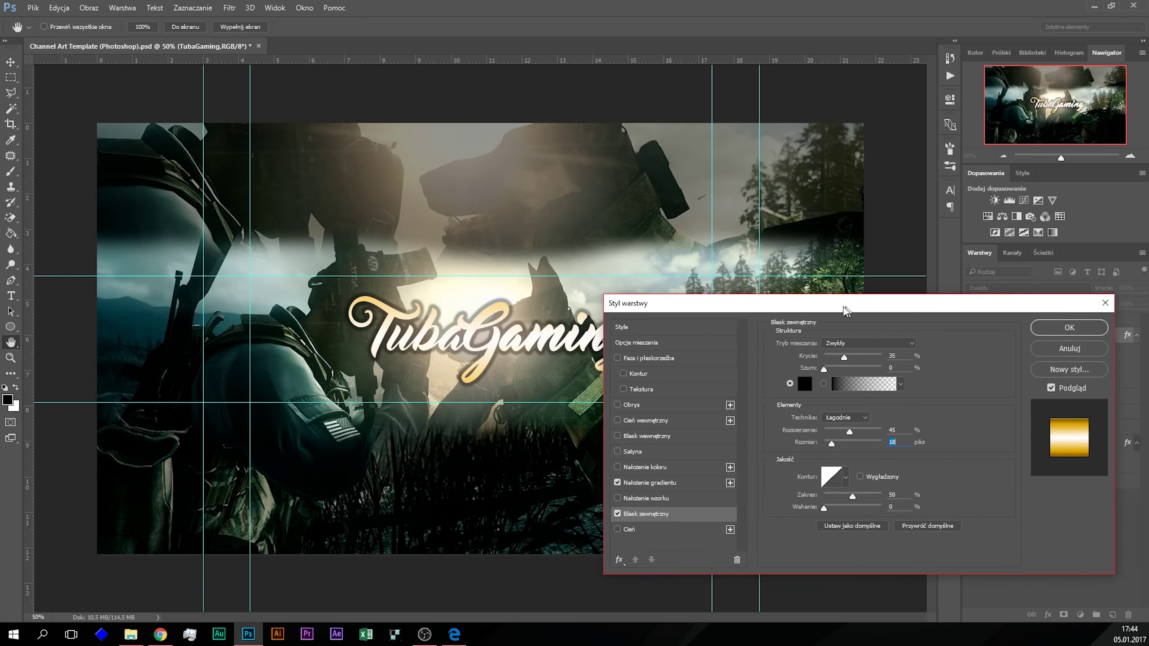
pyautogui.moveTo(845, 312); pyautogui.dragTo(741, 251)
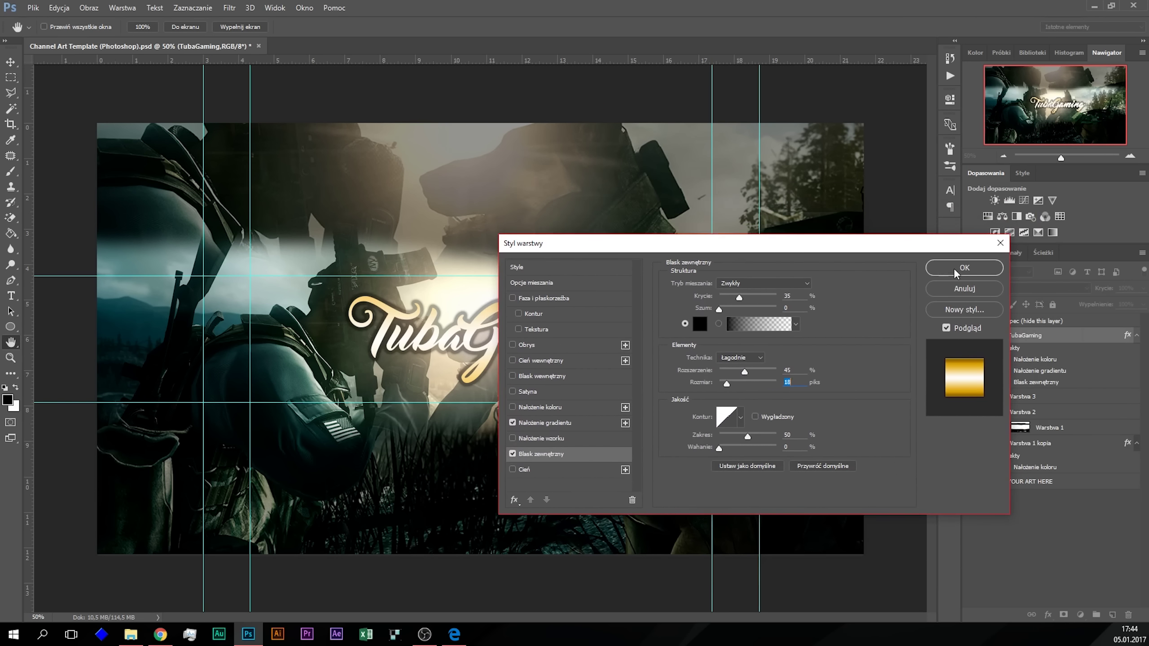
pyautogui.click(953, 268)
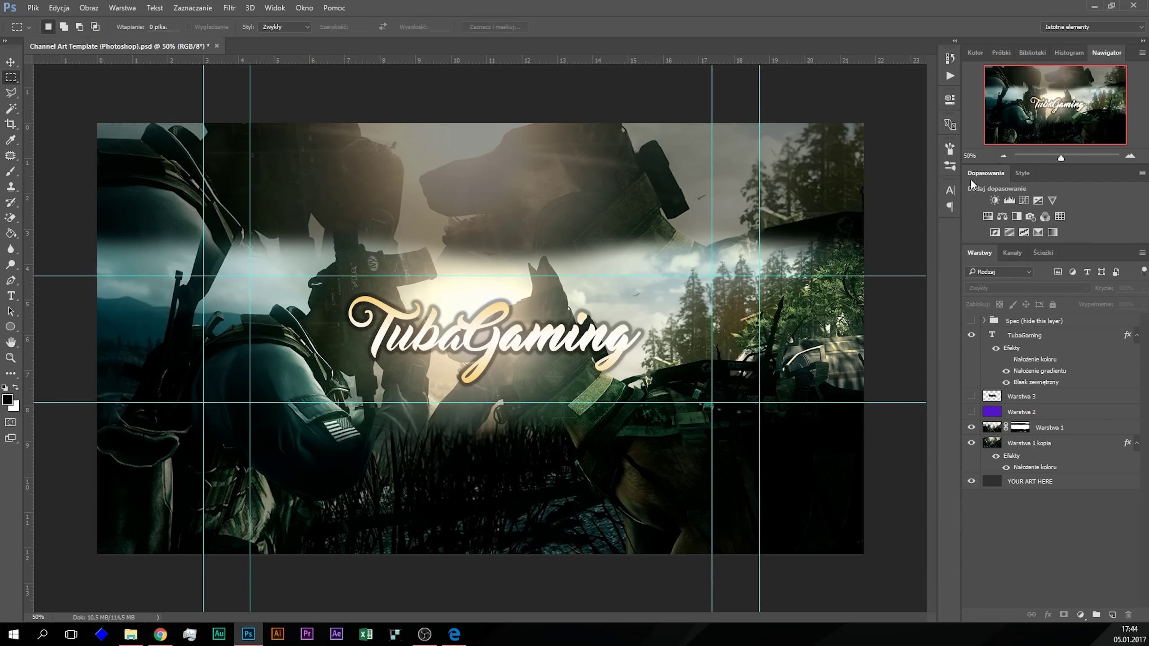
# Step: Move the TubaGaming title up and onto the banner's horizontal centre with the Move tool
pyautogui.click(1007, 155)
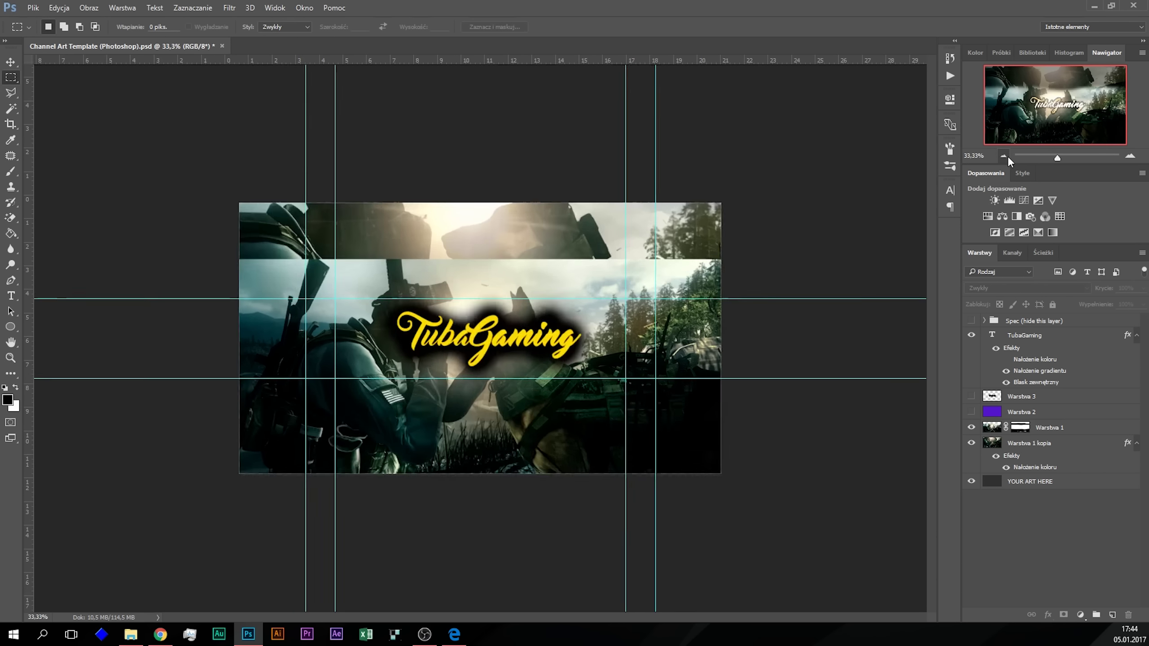
pyautogui.click(1130, 156)
pyautogui.click(1054, 339)
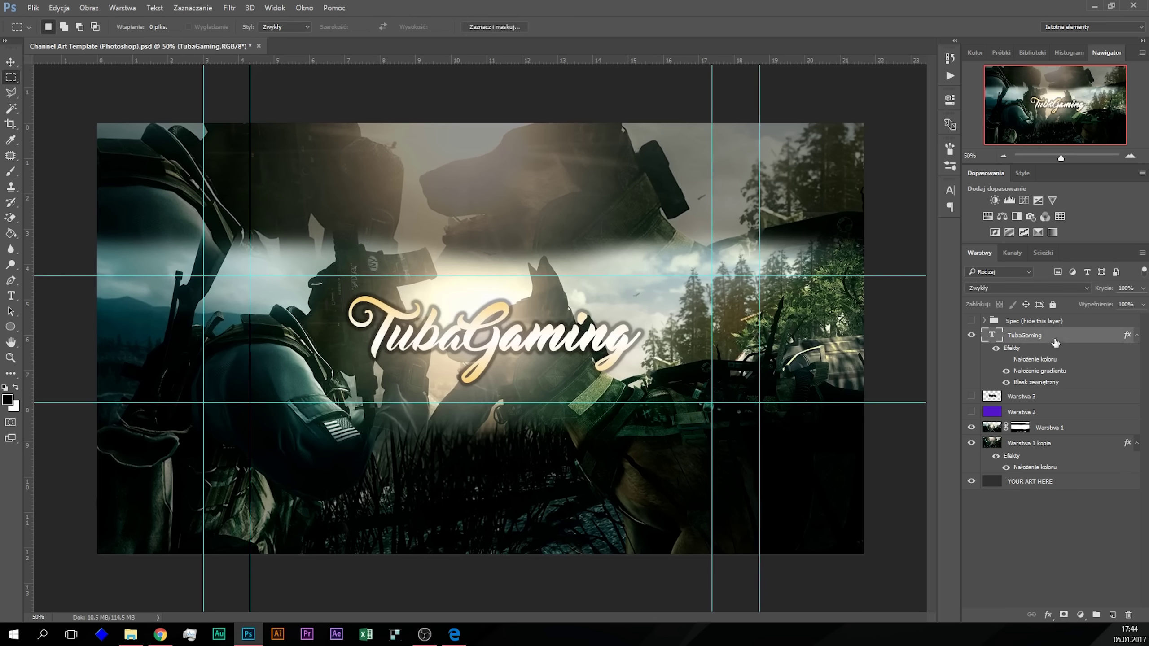
pyautogui.click(11, 62)
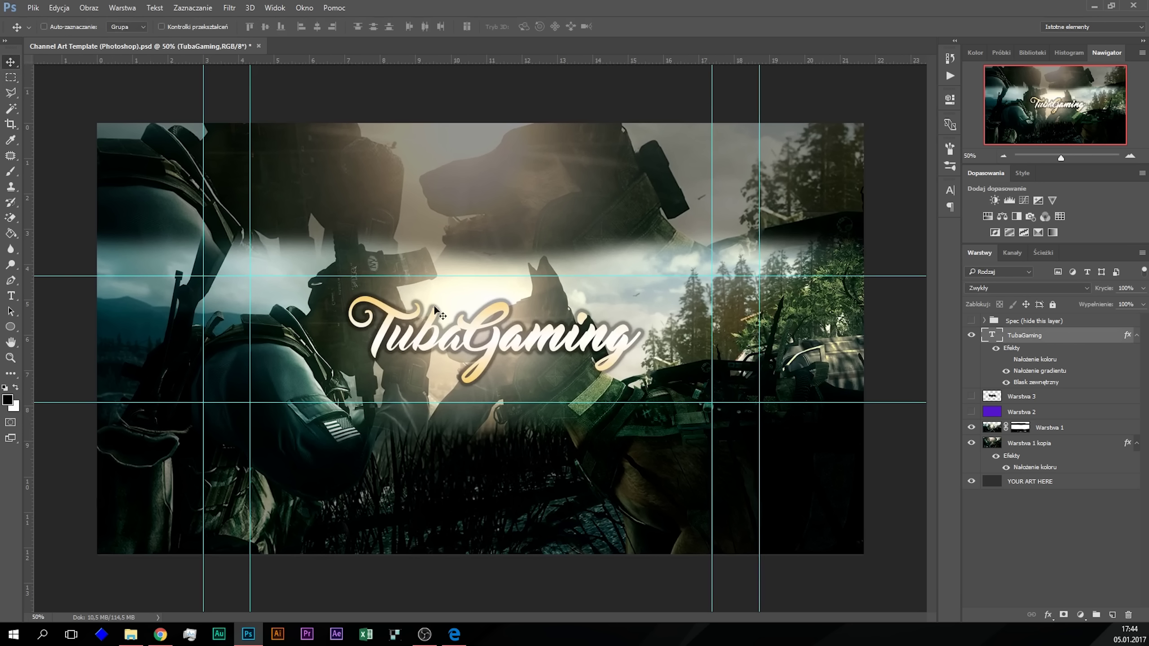
pyautogui.moveTo(512, 337); pyautogui.dragTo(463, 369)
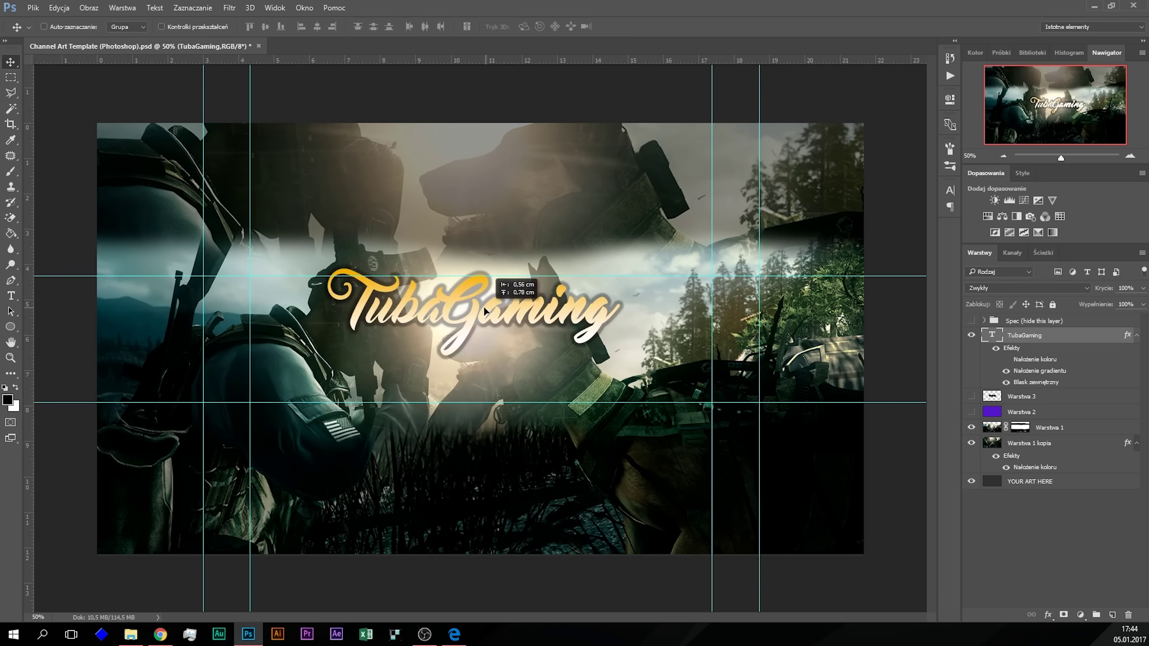
pyautogui.moveTo(463, 369)
pyautogui.mouseDown()
pyautogui.moveTo(558, 283)
pyautogui.moveTo(497, 331)
pyautogui.mouseUp()
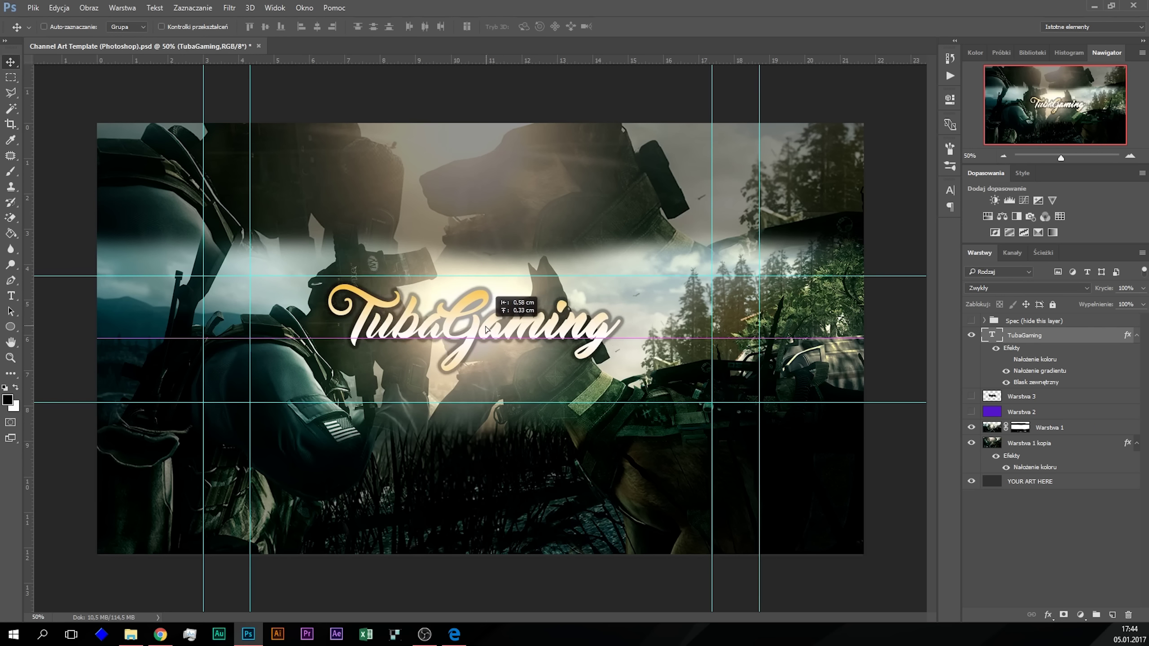
pyautogui.moveTo(497, 332)
pyautogui.mouseDown()
pyautogui.moveTo(478, 332)
pyautogui.moveTo(491, 335)
pyautogui.mouseUp()
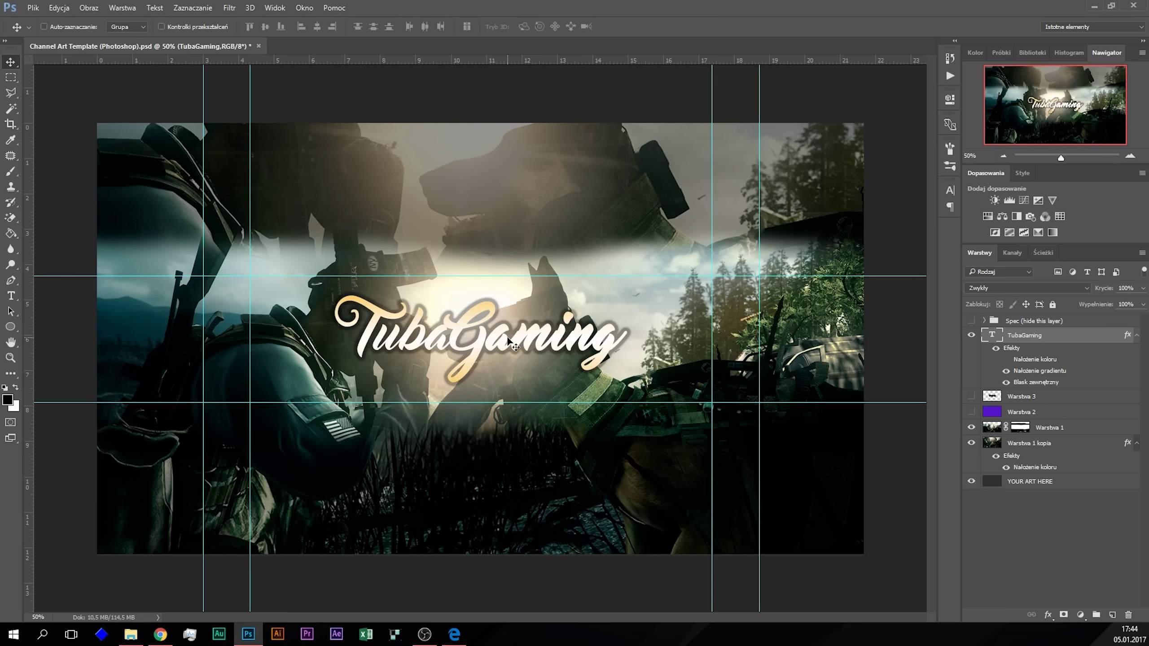
pyautogui.moveTo(491, 334); pyautogui.dragTo(508, 332)
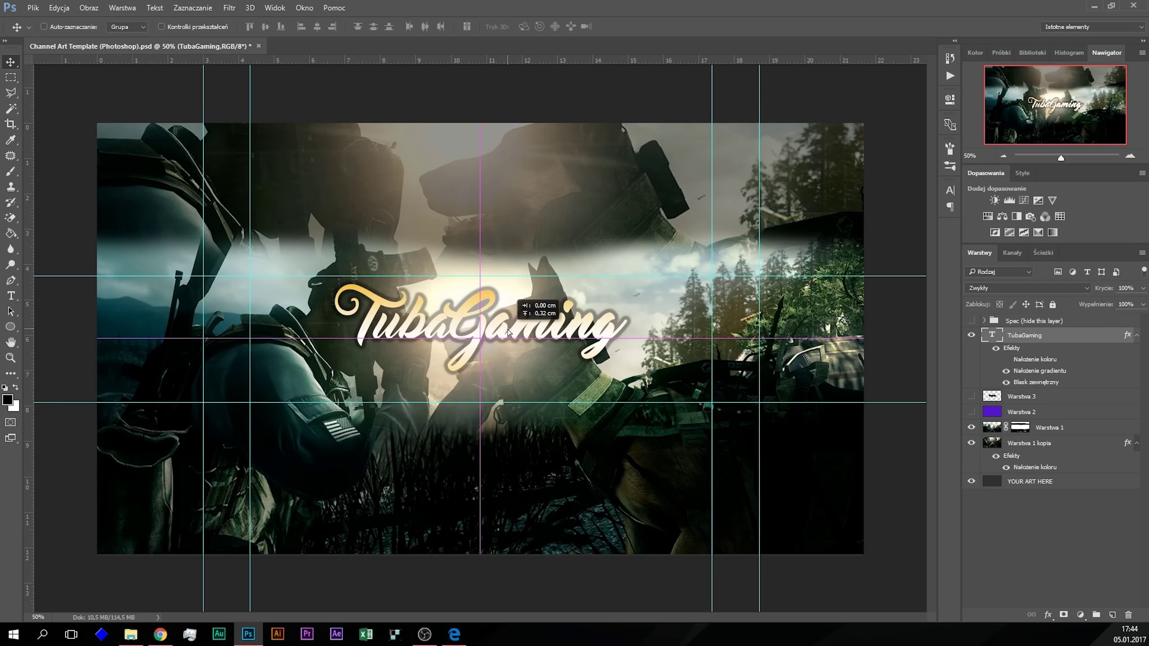
pyautogui.moveTo(507, 332); pyautogui.dragTo(508, 332)
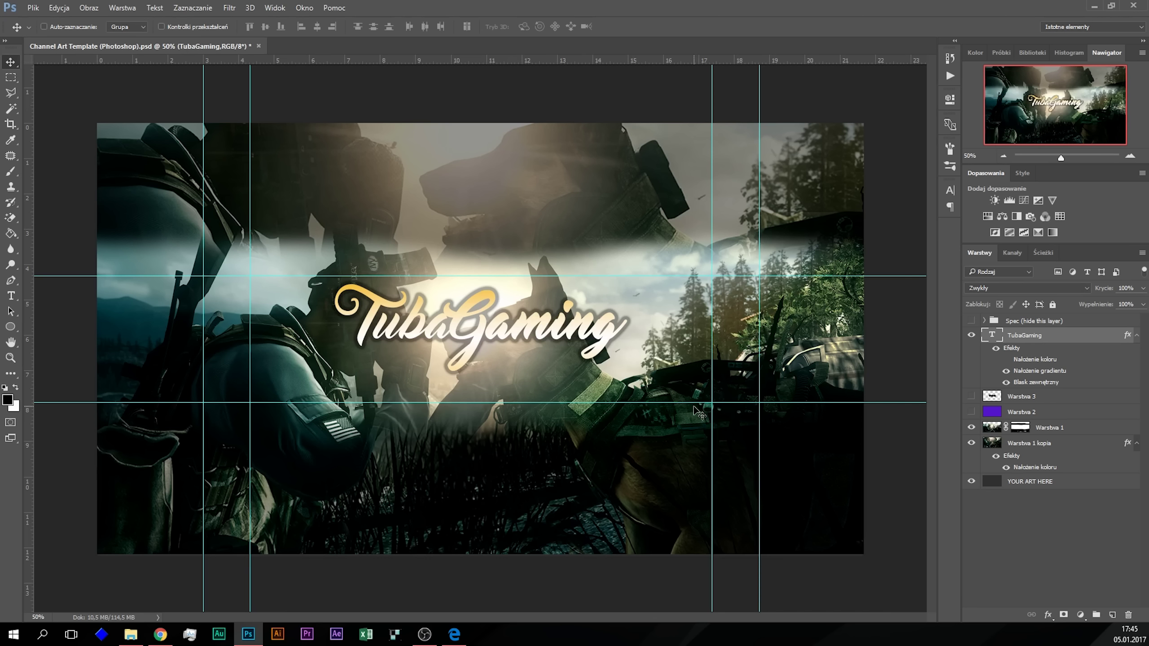
pyautogui.click(1004, 525)
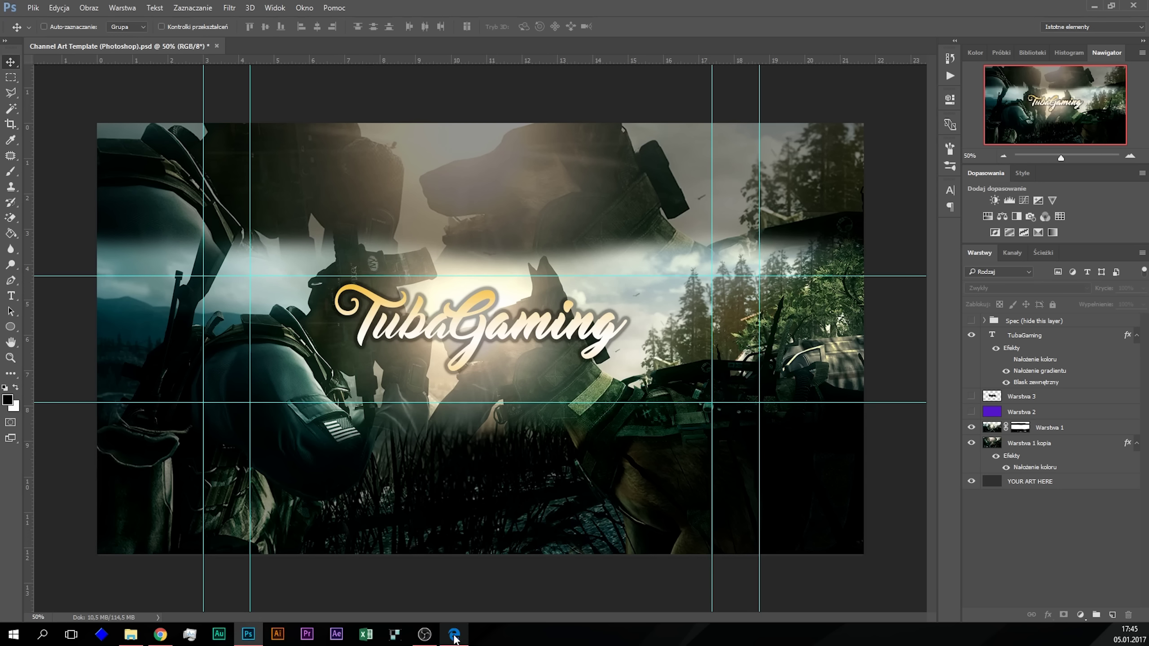
# Step: Switch to Edge and go to the call of duty Google Images tab
pyautogui.click(453, 633)
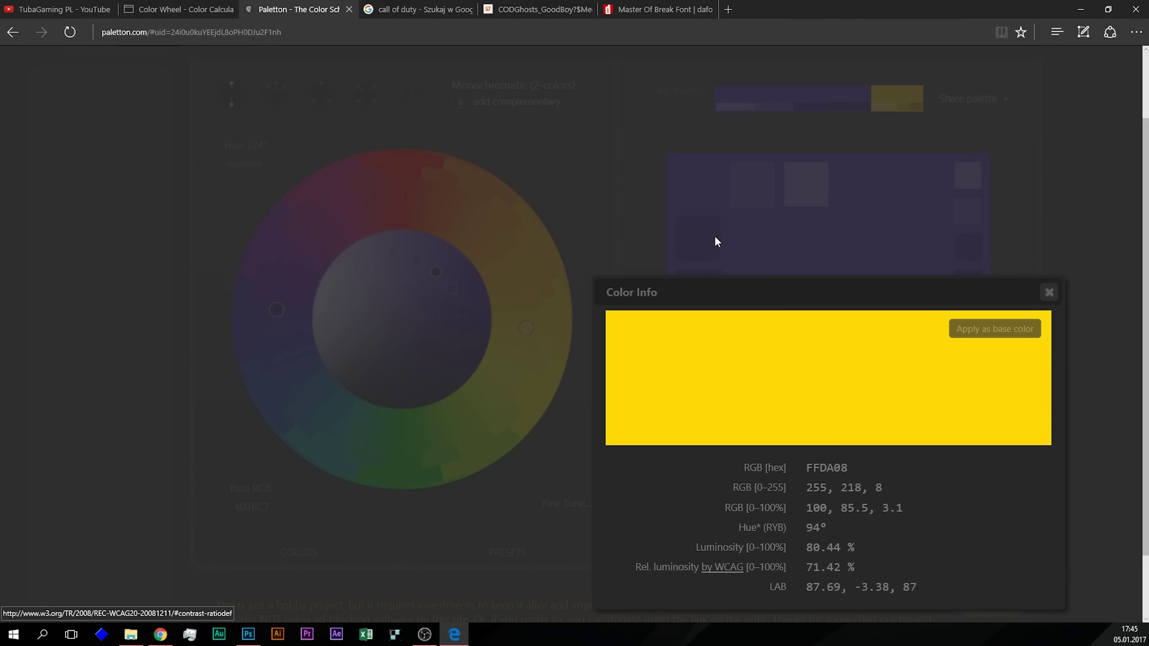
pyautogui.click(1048, 292)
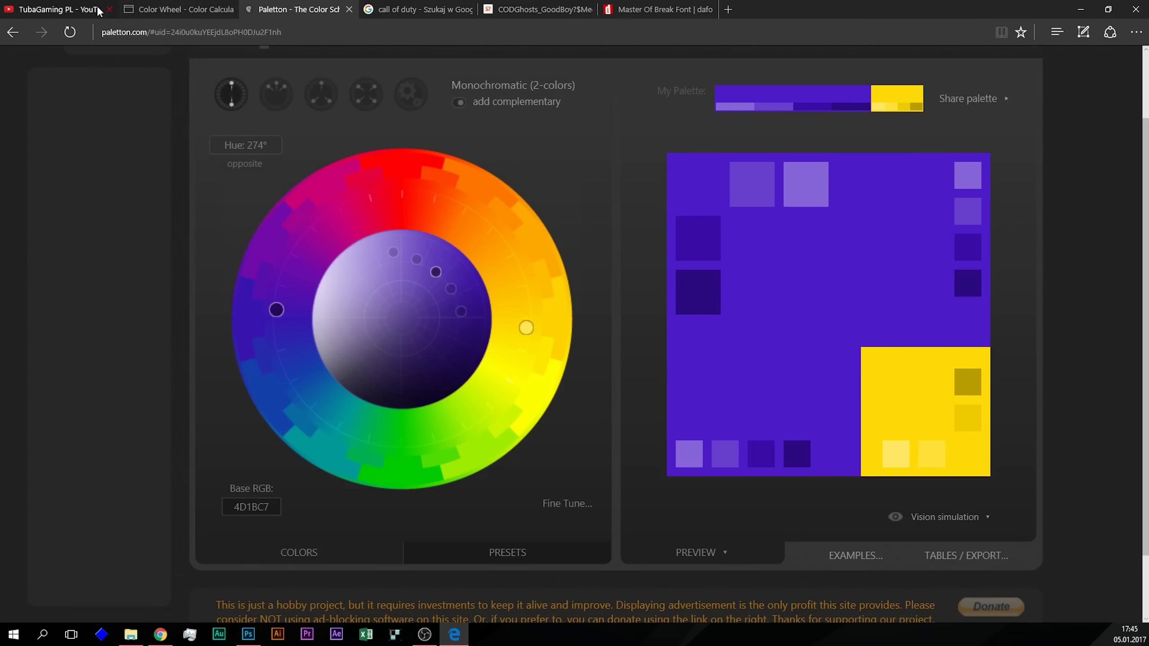
pyautogui.click(50, 10)
pyautogui.click(416, 9)
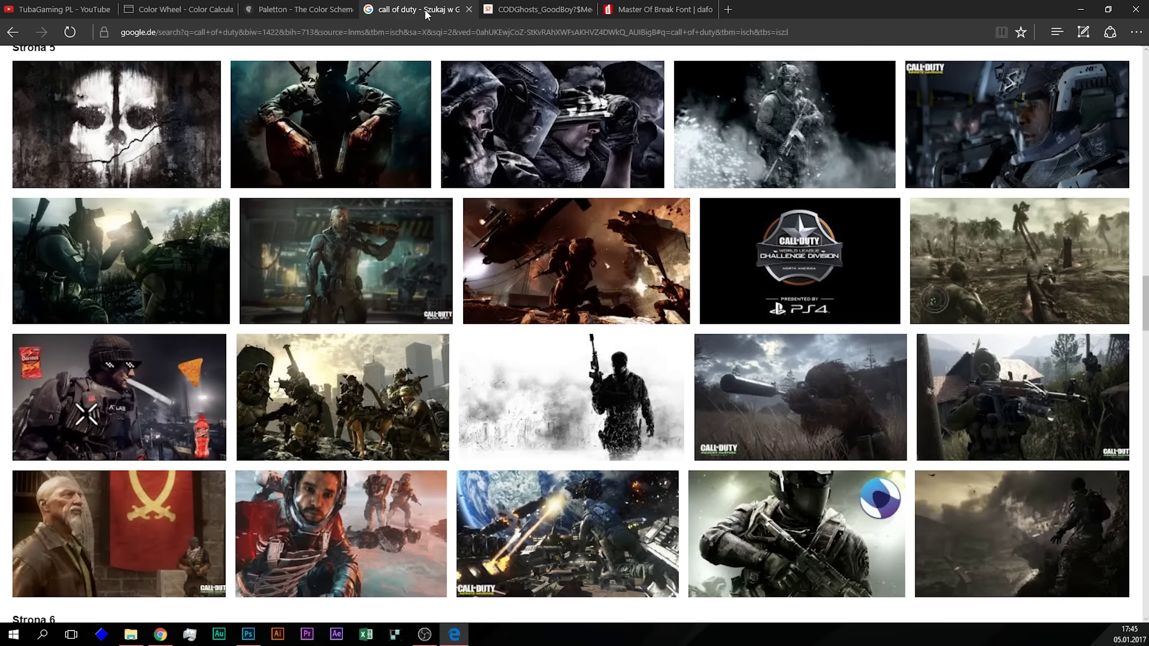
pyautogui.scroll(5, 216, 207)
pyautogui.scroll(5, 215, 207)
pyautogui.scroll(5, 216, 207)
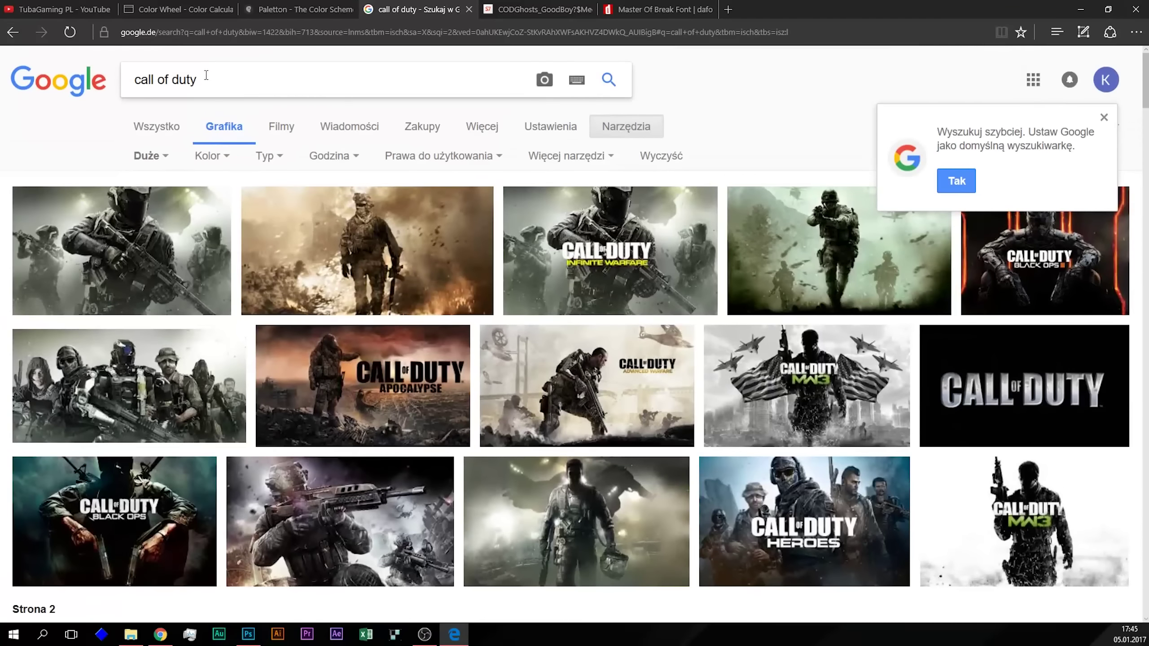
# Step: Search Google Images for 'vector stripes'
pyautogui.moveTo(199, 79); pyautogui.dragTo(132, 80)
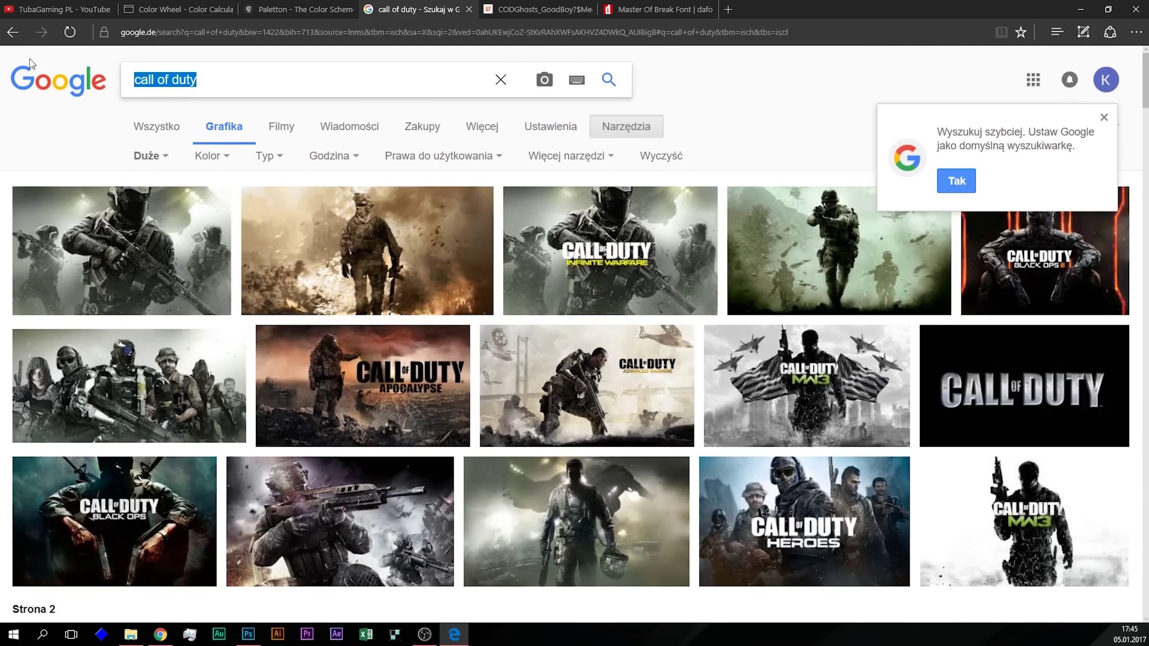
pyautogui.write('vect')
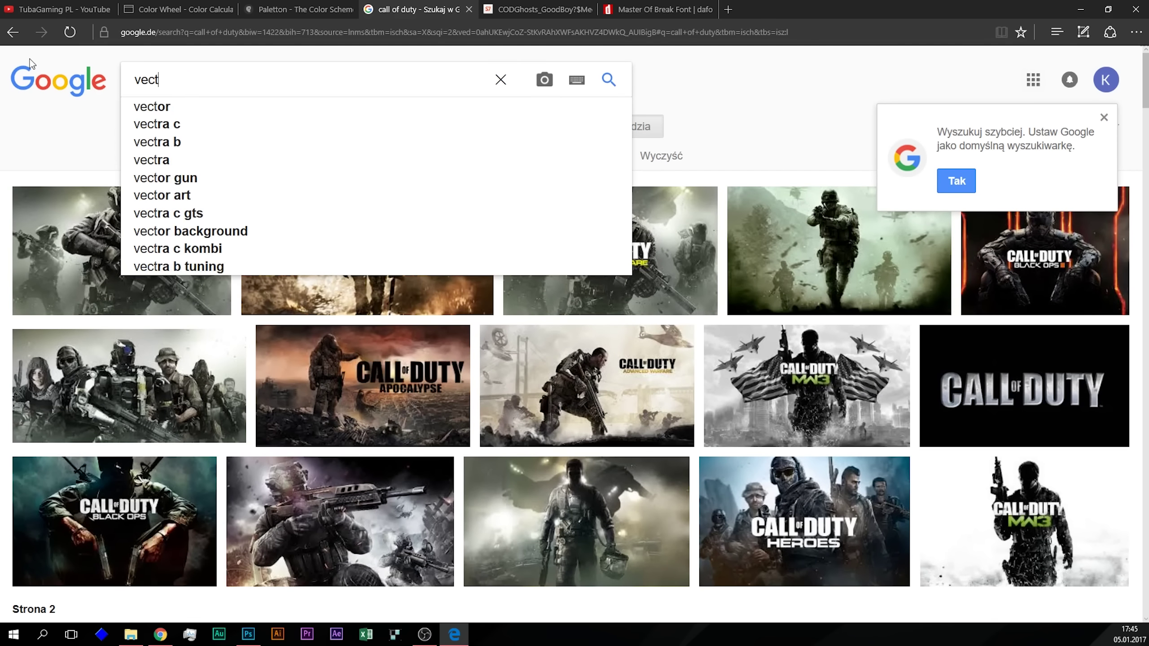
pyautogui.write('or ')
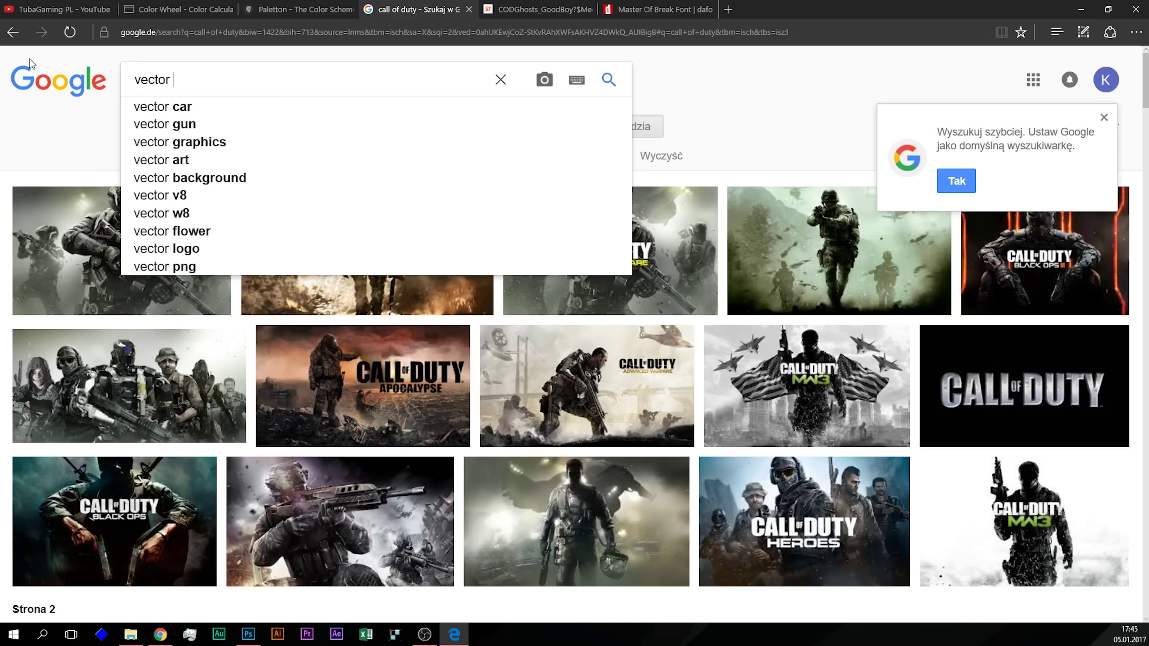
pyautogui.write('strip')
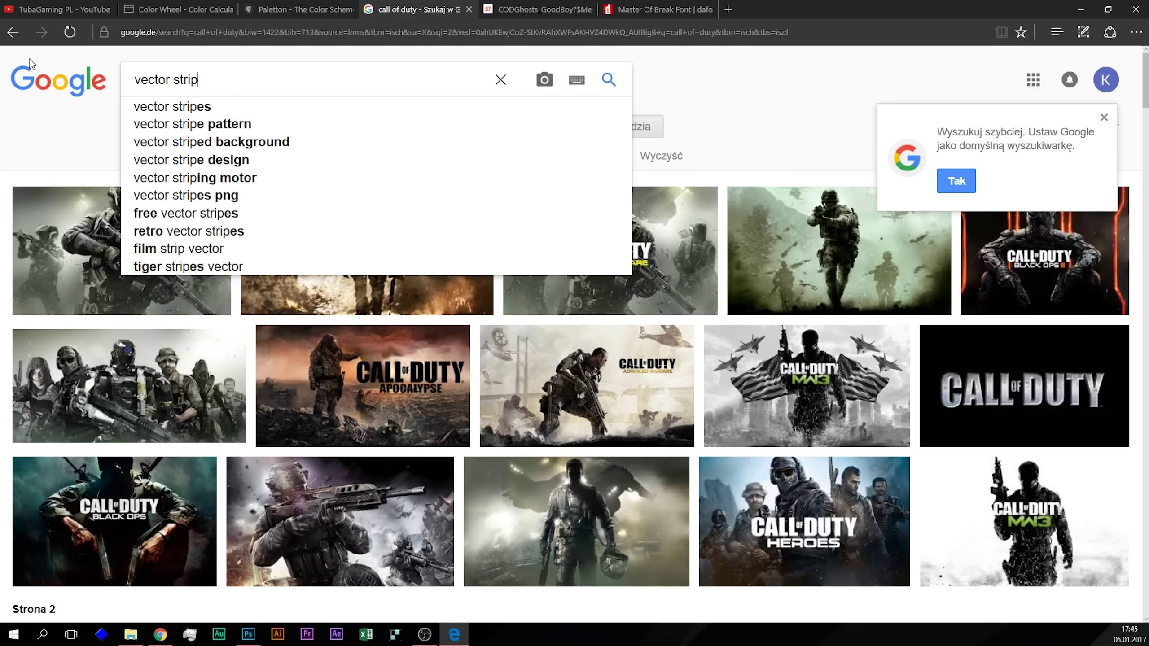
pyautogui.write('es')
pyautogui.press('Return')
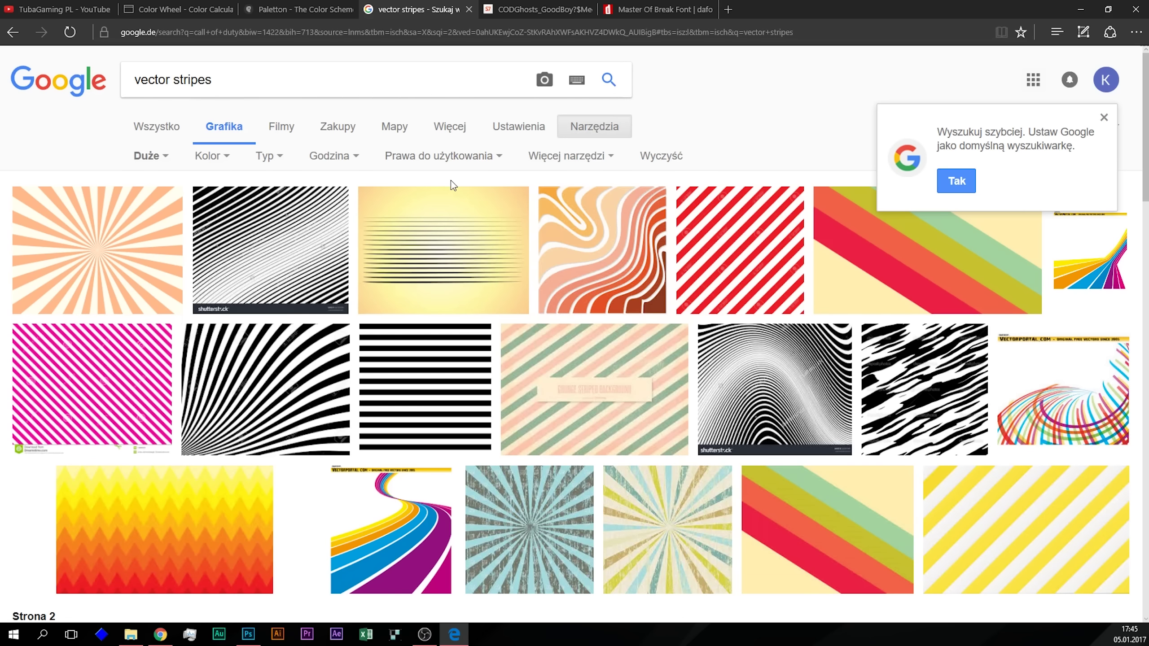
# Step: Open the blue-green triangle wallpaper's image result from Google Images in a new tab
pyautogui.scroll(-3, 511, 400)
pyautogui.scroll(-4, 501, 389)
pyautogui.scroll(-3, 461, 387)
pyautogui.scroll(-5, 379, 389)
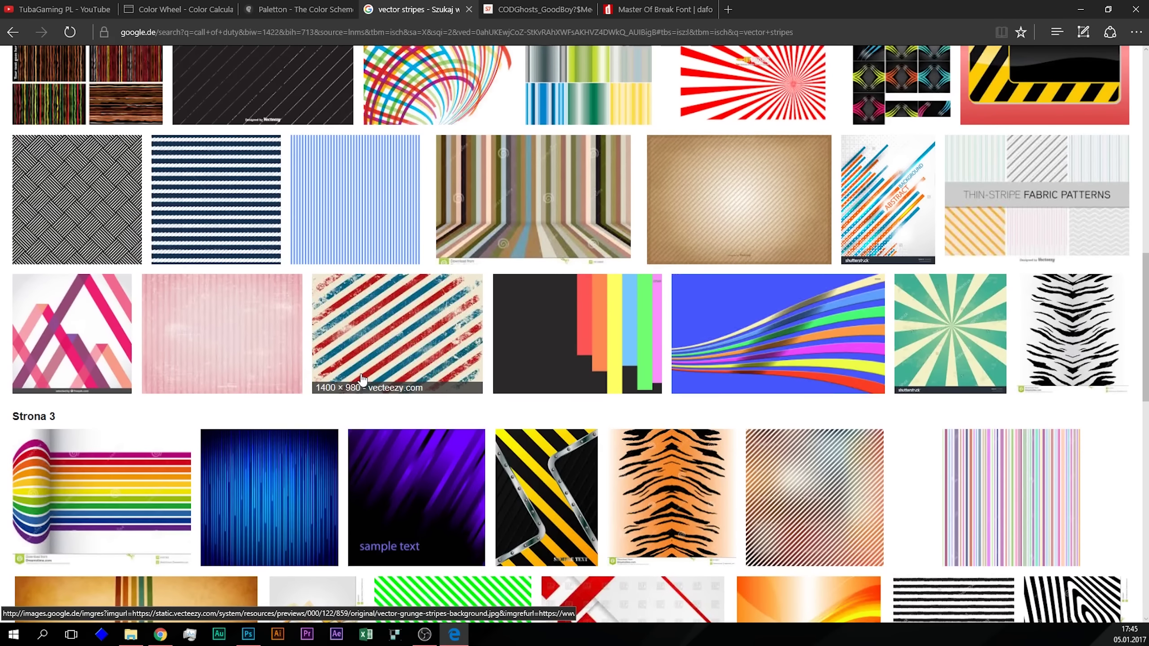
pyautogui.scroll(-5, 358, 376)
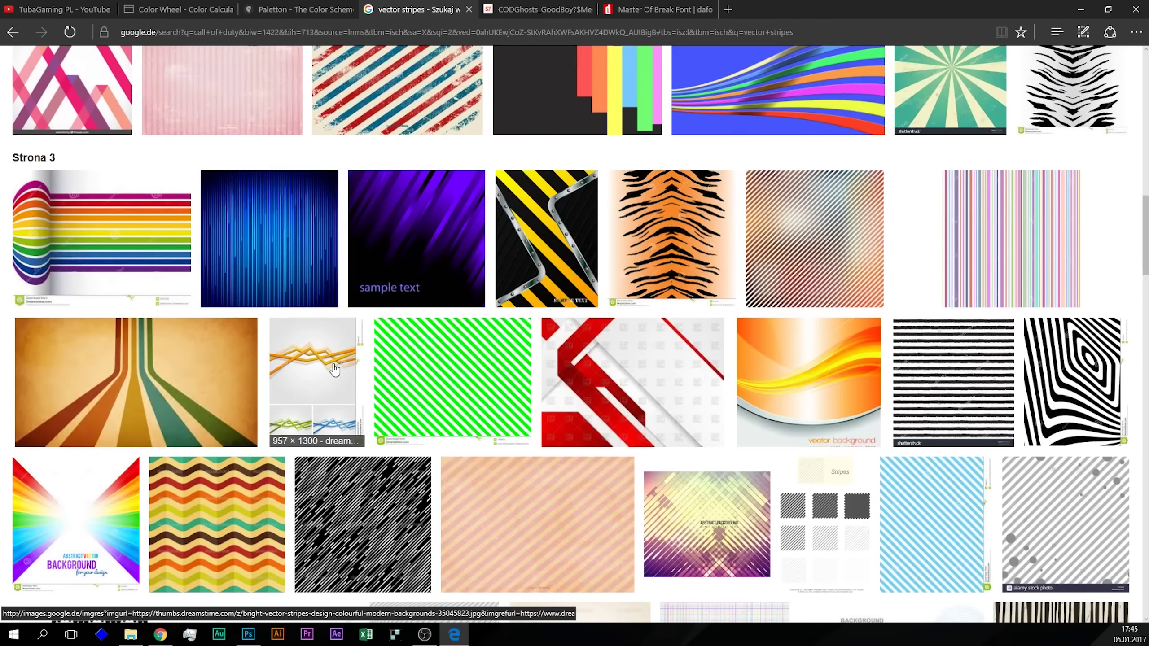
pyautogui.scroll(-5, 269, 388)
pyautogui.scroll(-8, 270, 389)
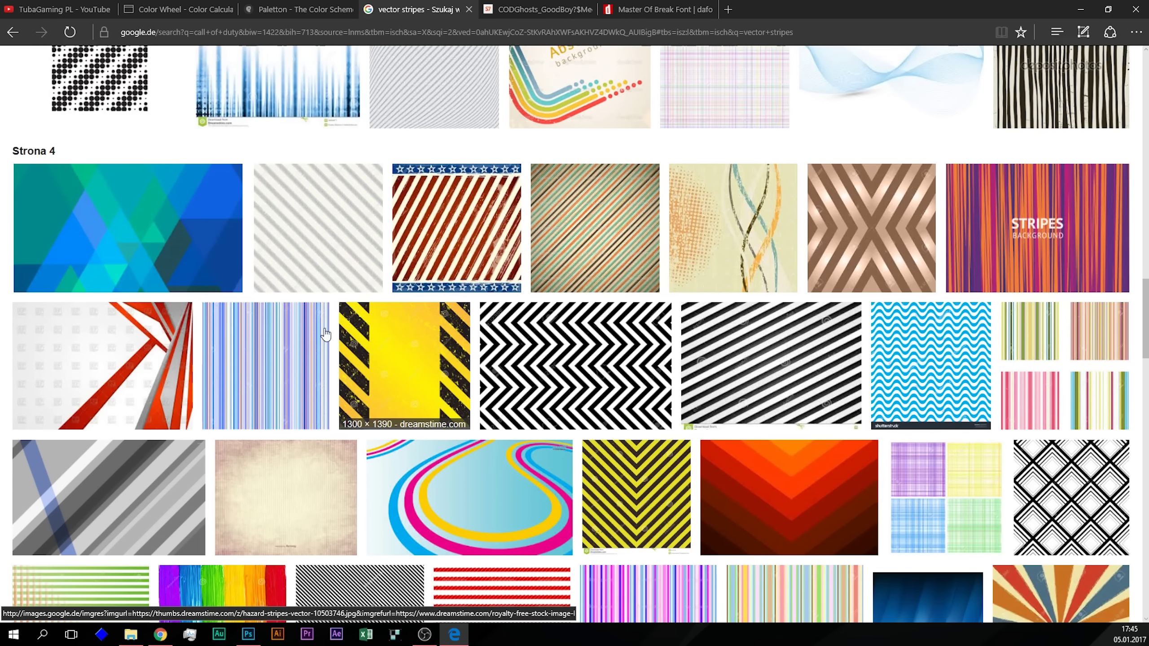
pyautogui.scroll(-7, 213, 348)
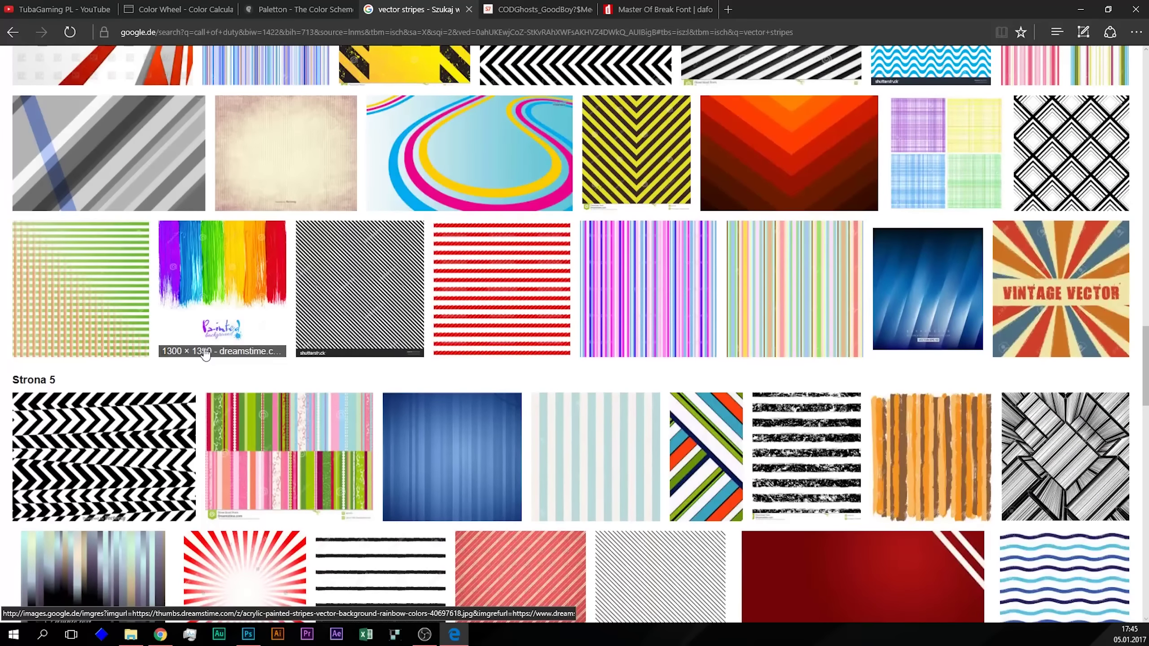
pyautogui.scroll(3, 201, 379)
pyautogui.scroll(6, 107, 298)
pyautogui.rightClick(133, 301)
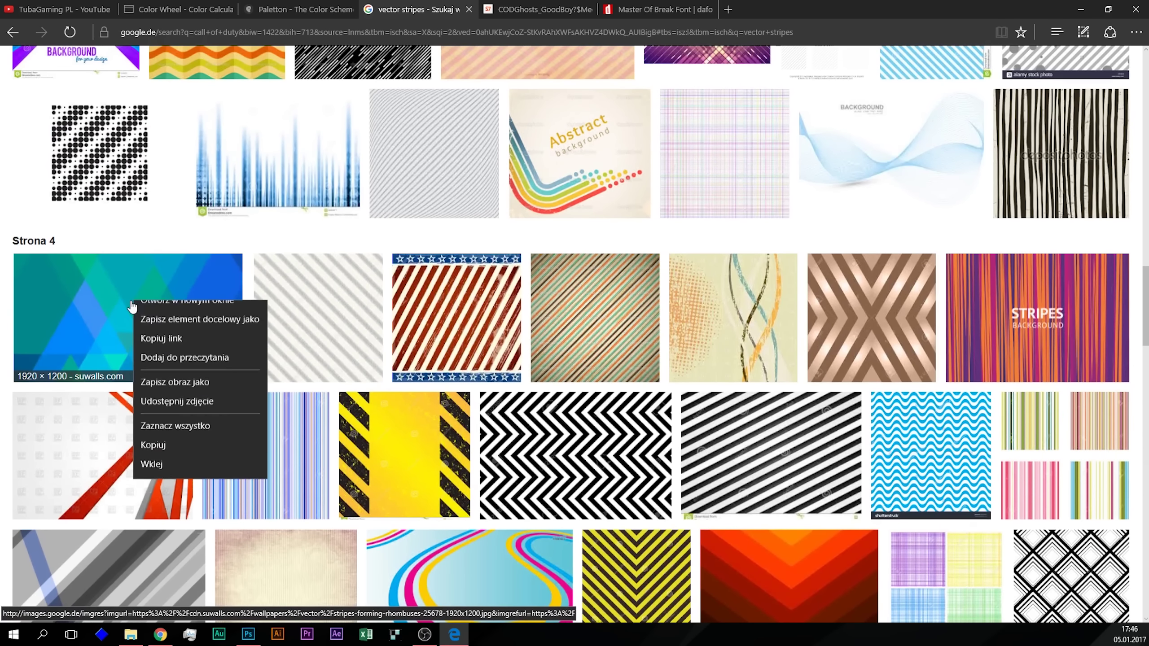
pyautogui.click(152, 315)
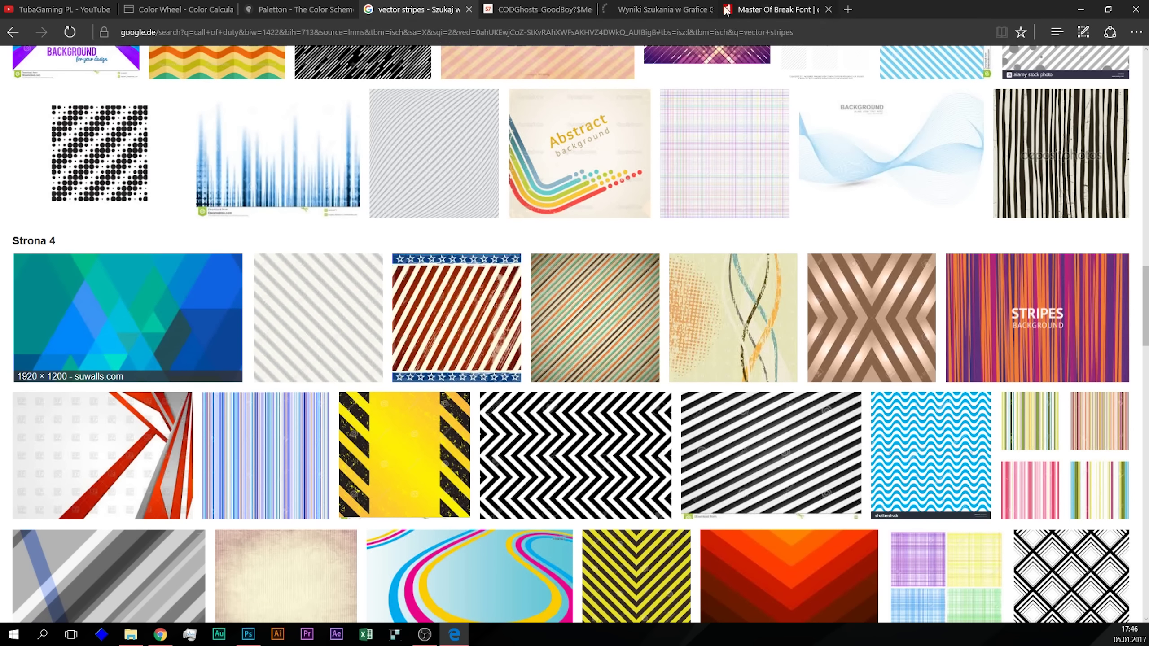
pyautogui.click(653, 10)
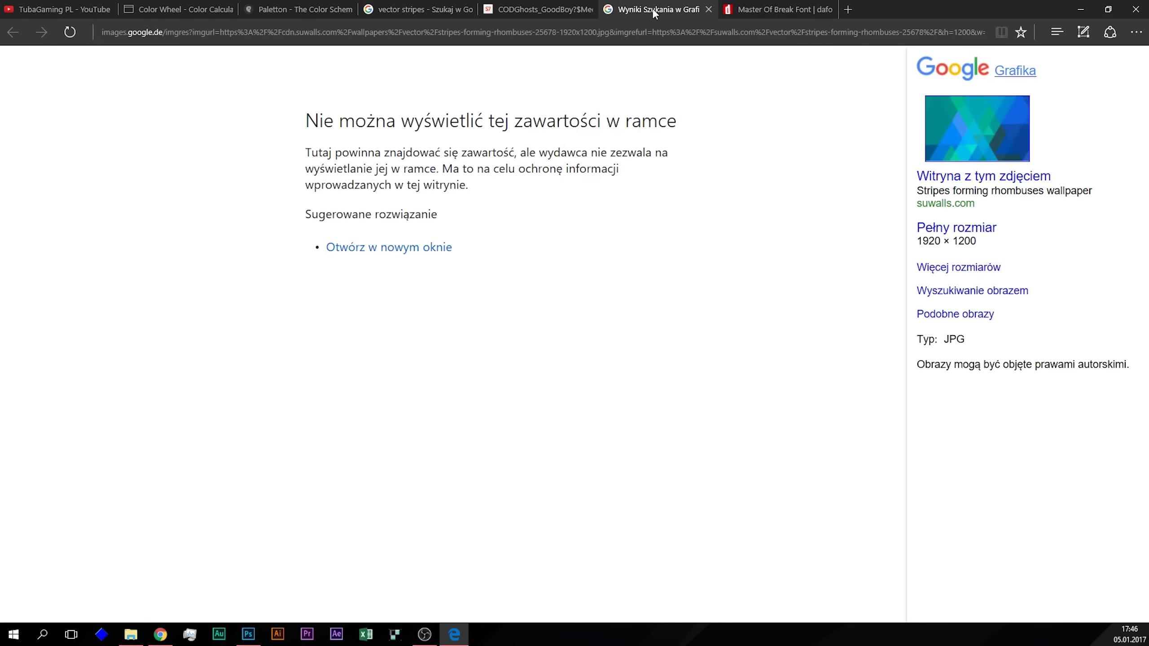
# Step: Save the full-size wallpaper into the Photoshop Projekt folder
pyautogui.click(950, 228)
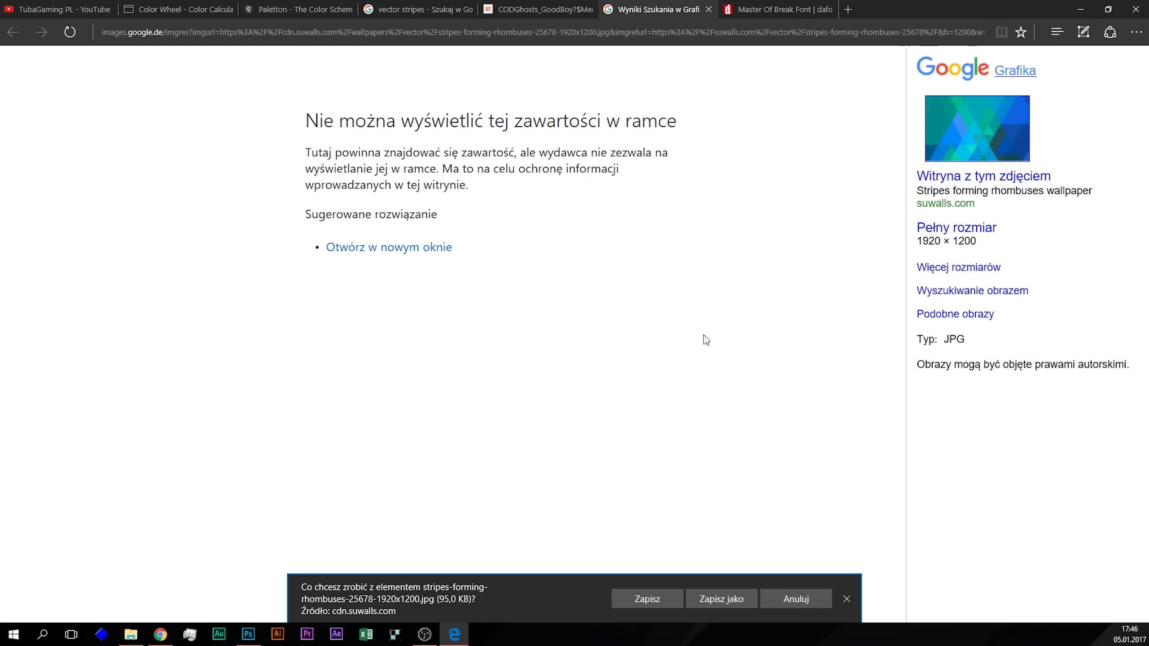
pyautogui.click(719, 598)
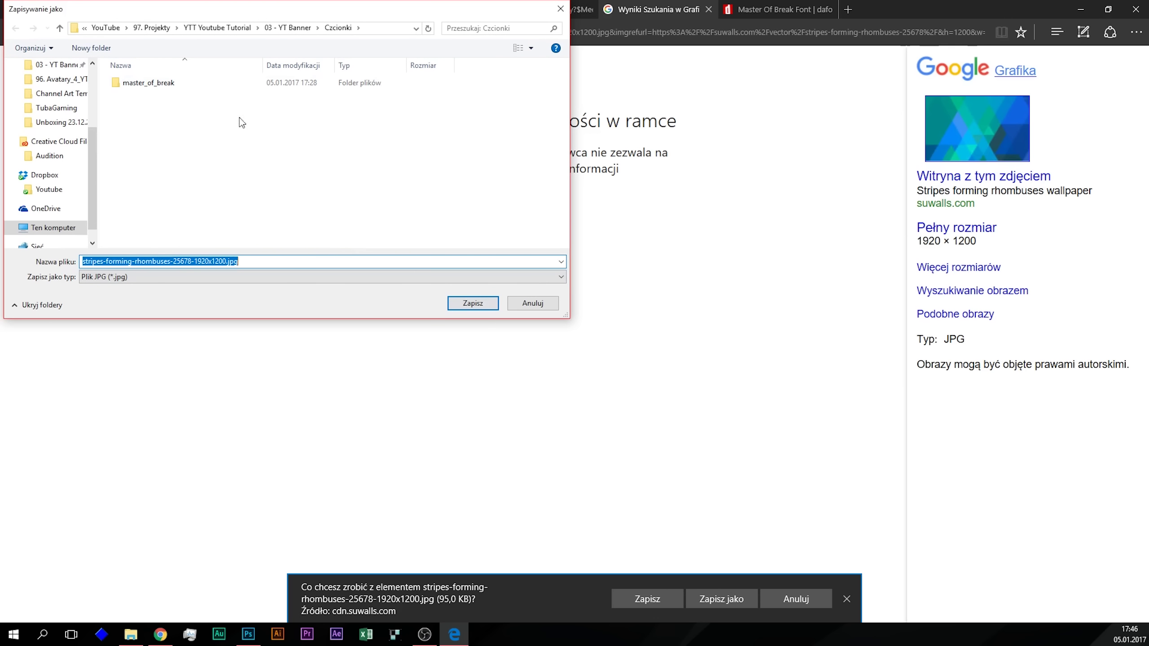
pyautogui.click(290, 28)
pyautogui.doubleClick(194, 113)
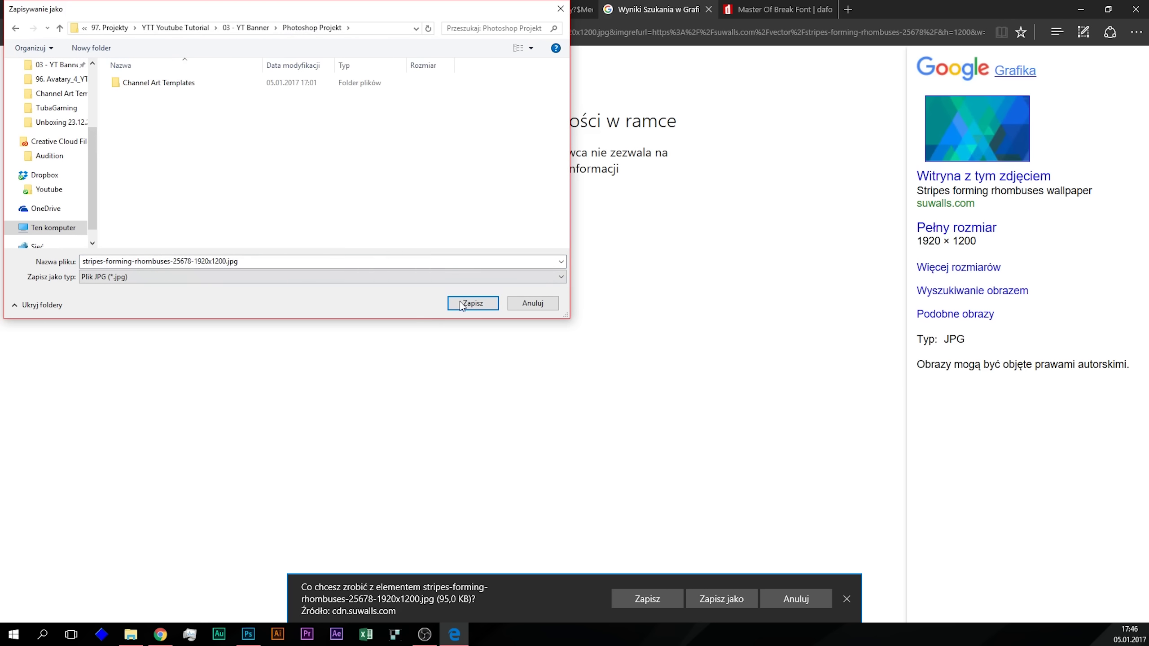
pyautogui.click(456, 304)
# Step: Open the downloaded wallpaper in Adobe Photoshop
pyautogui.click(618, 604)
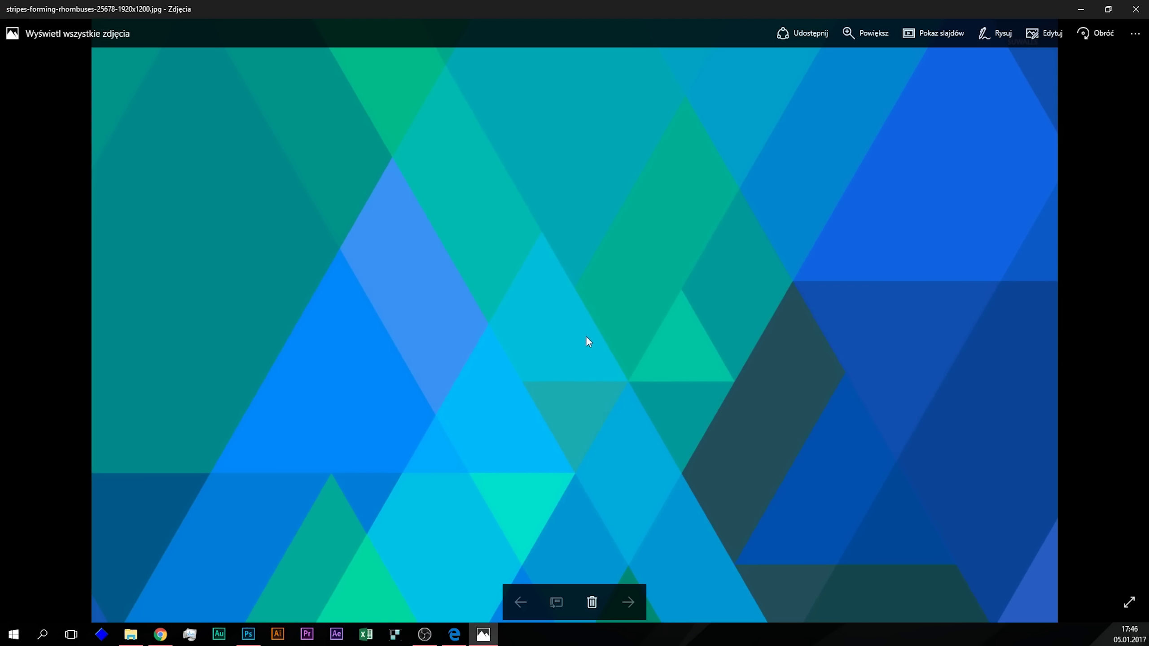
pyautogui.rightClick(591, 339)
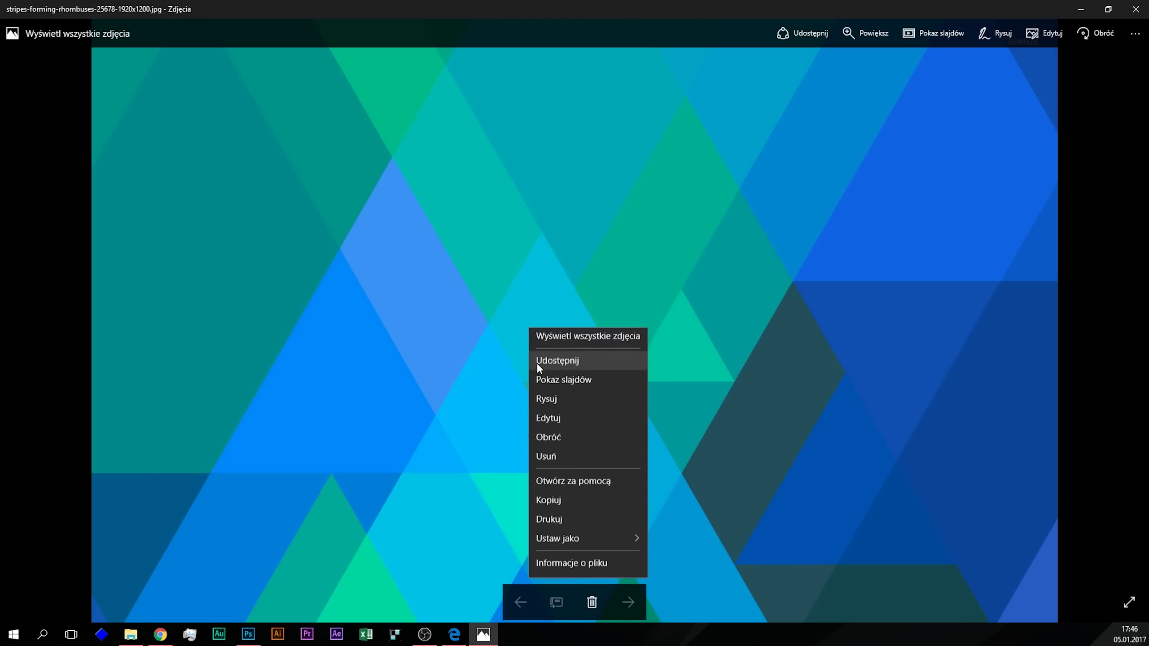
pyautogui.click(596, 489)
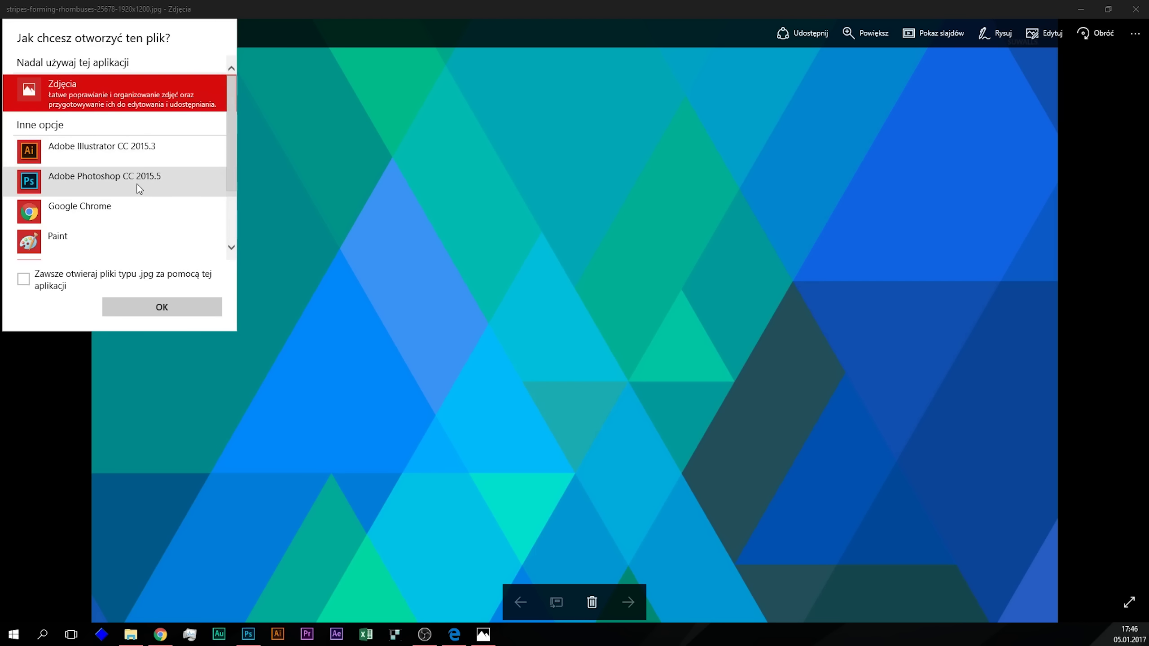
pyautogui.doubleClick(136, 184)
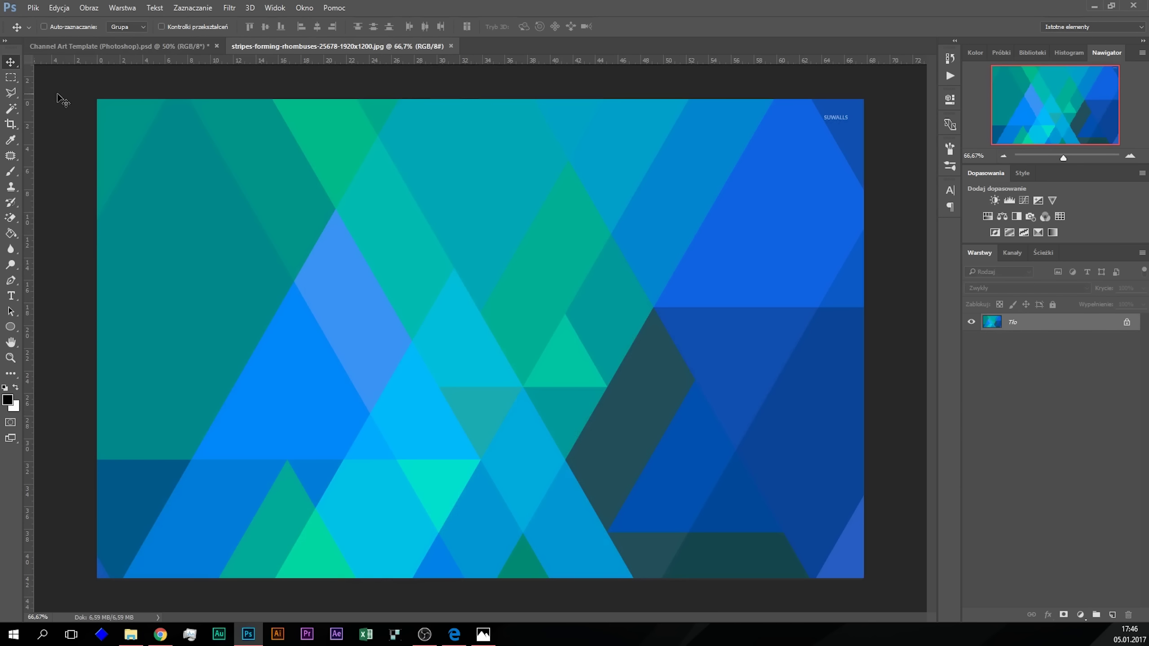
# Step: Copy the whole wallpaper into the channel art and move Warstwa 4 below the TubaGaming title
pyautogui.click(10, 77)
pyautogui.moveTo(78, 96)
pyautogui.mouseDown()
pyautogui.moveTo(745, 576)
pyautogui.moveTo(886, 588)
pyautogui.mouseUp()
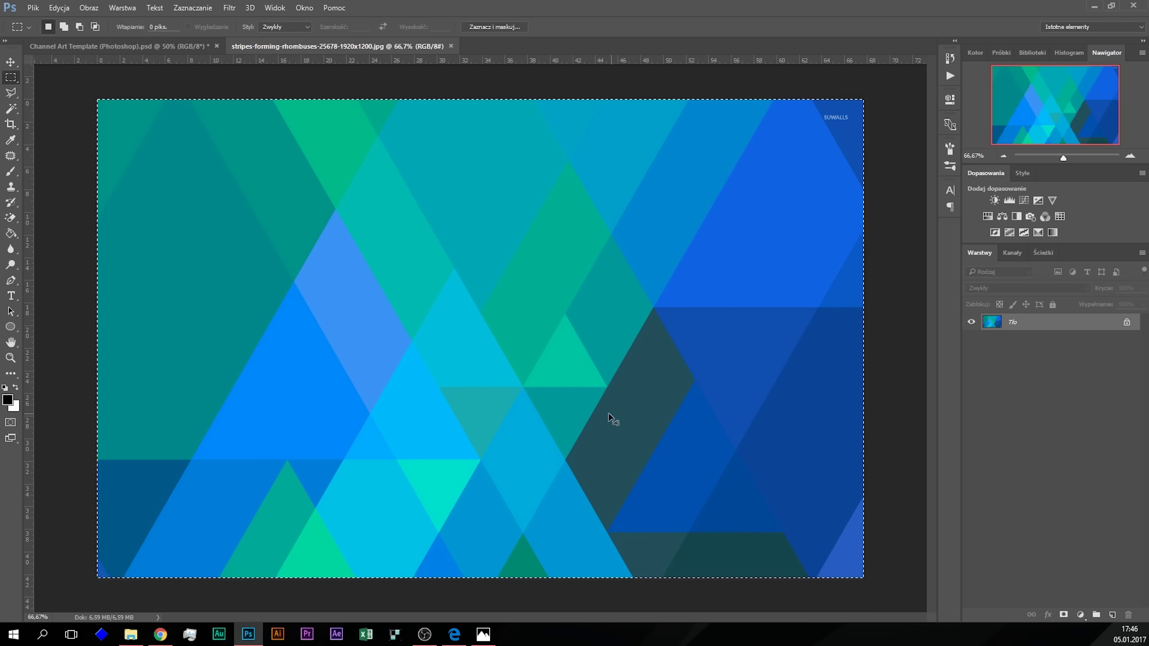
pyautogui.click(59, 8)
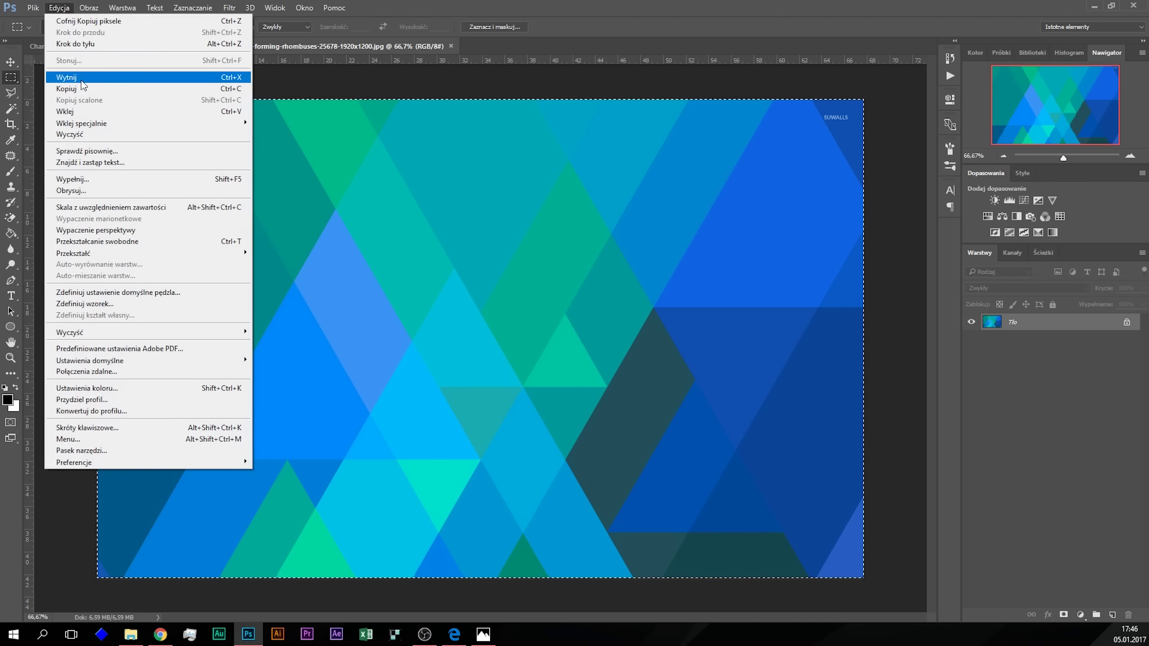
pyautogui.click(177, 46)
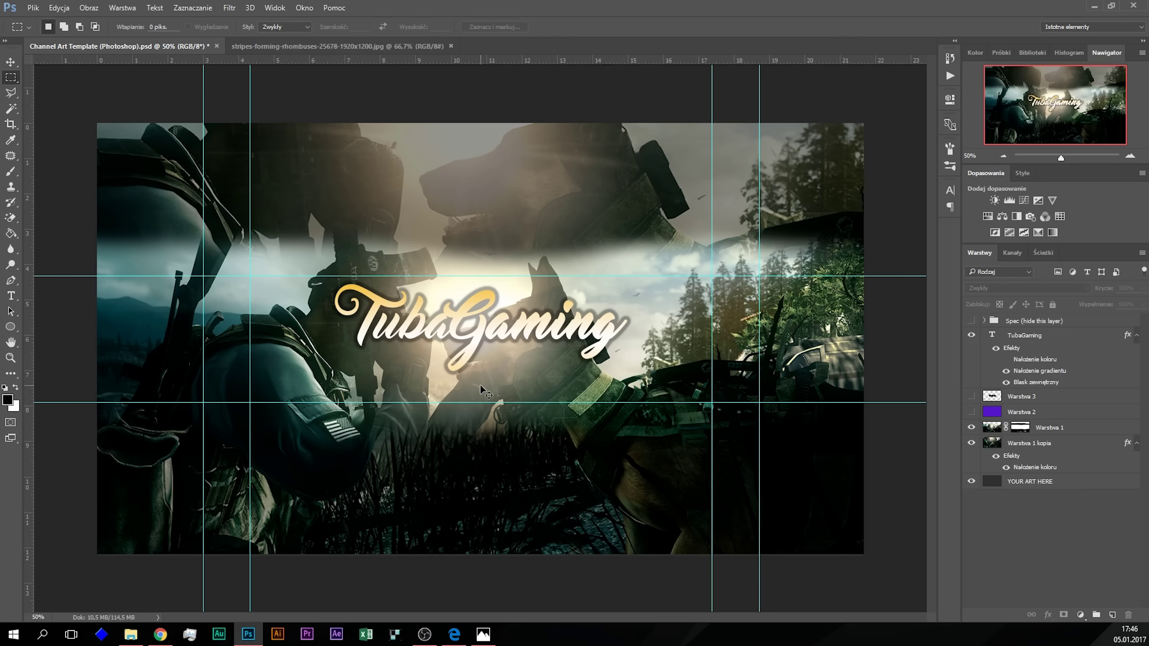
pyautogui.hotkey('ctrl', 'v')
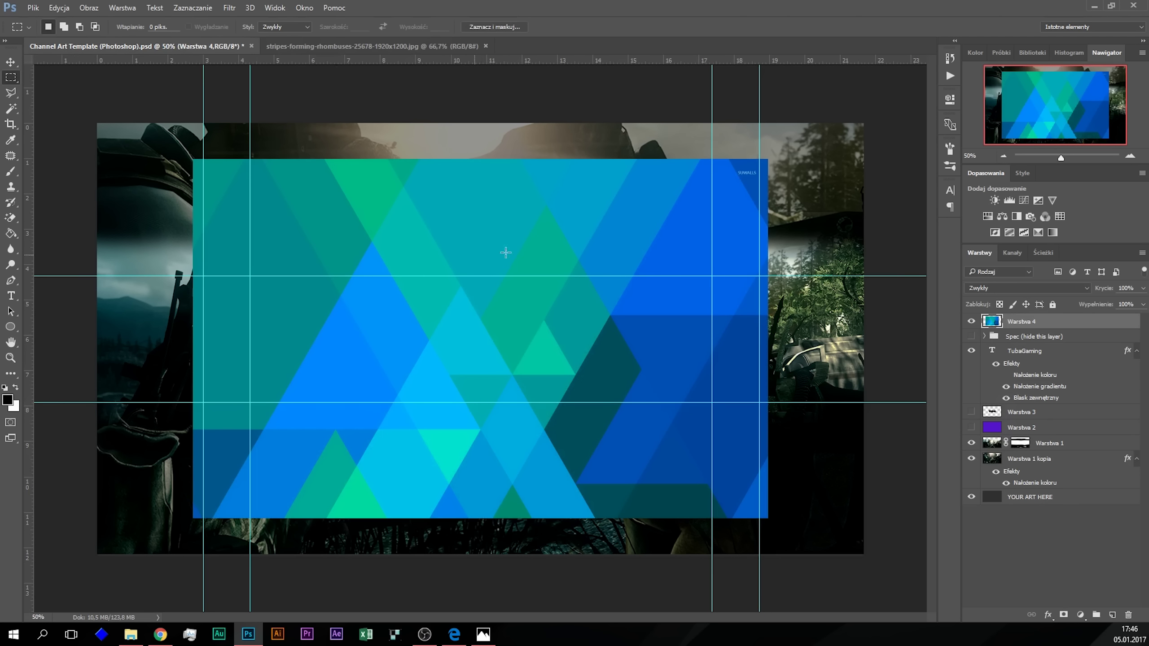
pyautogui.moveTo(1043, 322)
pyautogui.mouseDown()
pyautogui.moveTo(1048, 429)
pyautogui.moveTo(1046, 421)
pyautogui.mouseUp()
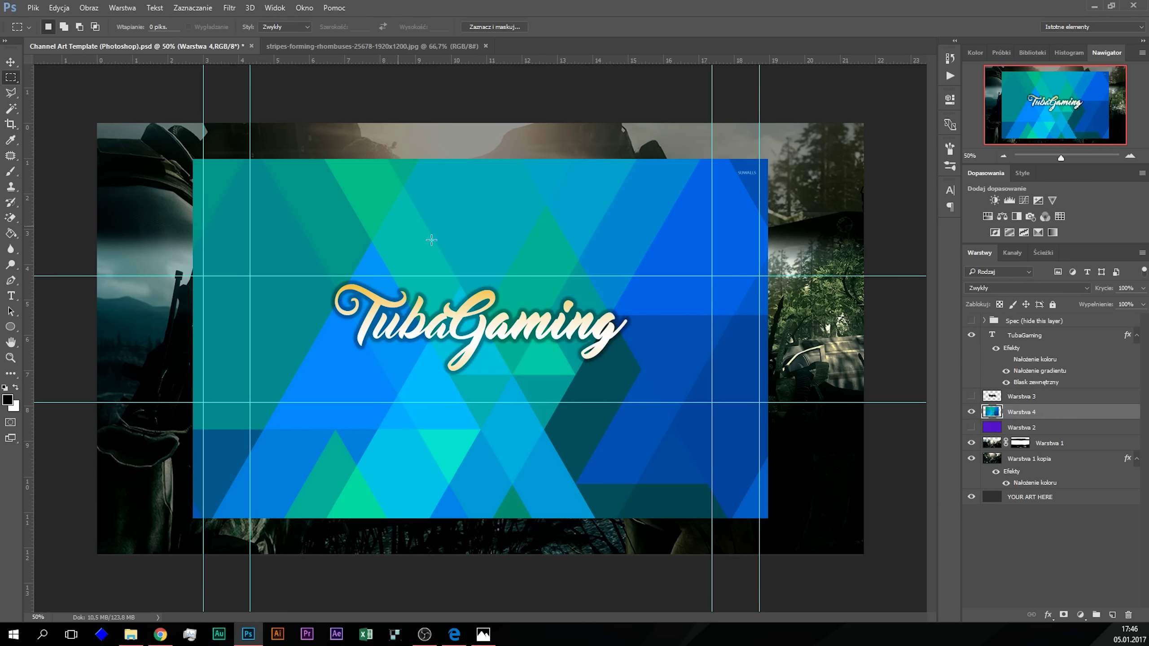
# Step: Free Transform Warstwa 4 so the wallpaper covers the entire banner
pyautogui.rightClick(492, 258)
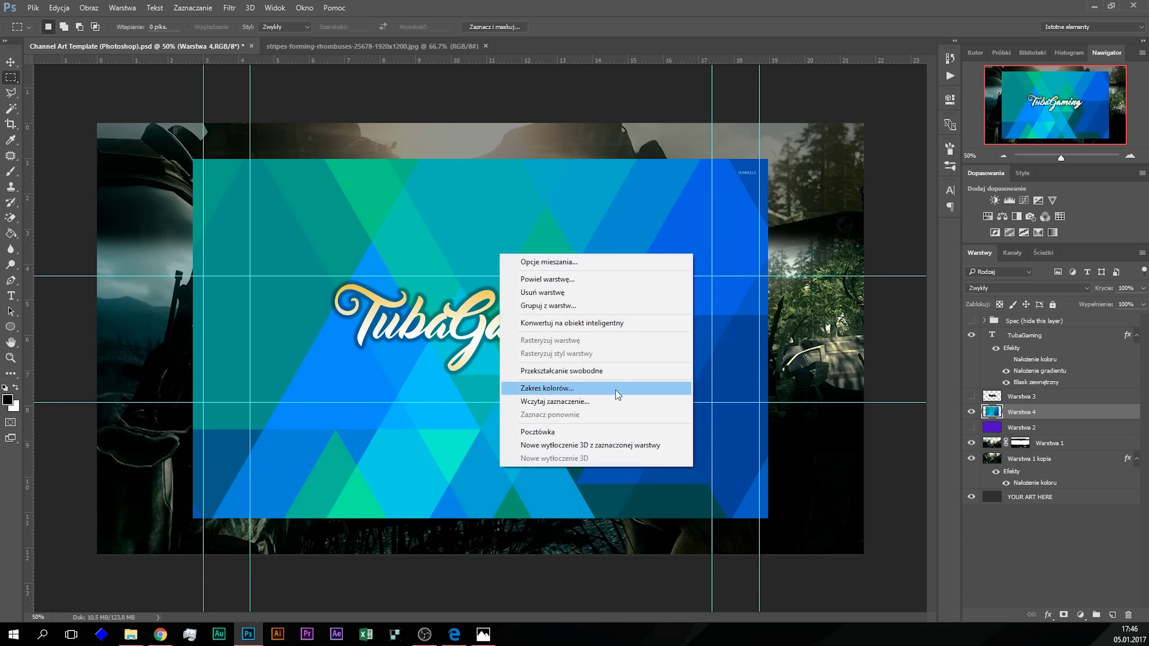
pyautogui.click(602, 379)
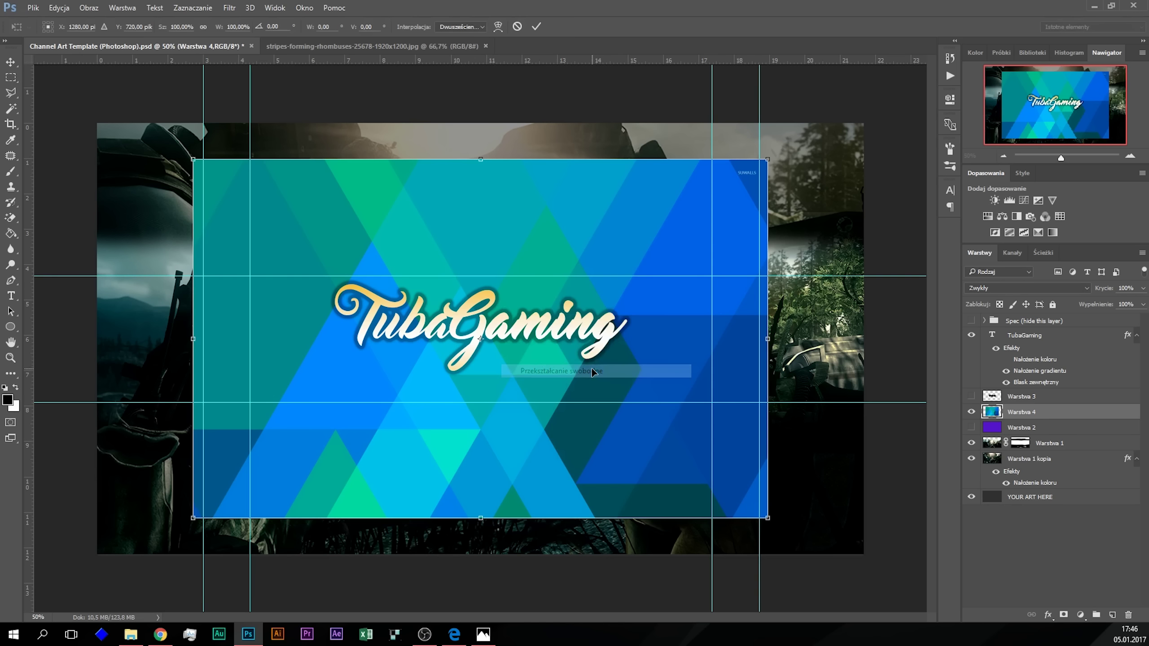
pyautogui.moveTo(769, 158); pyautogui.dragTo(882, 99)
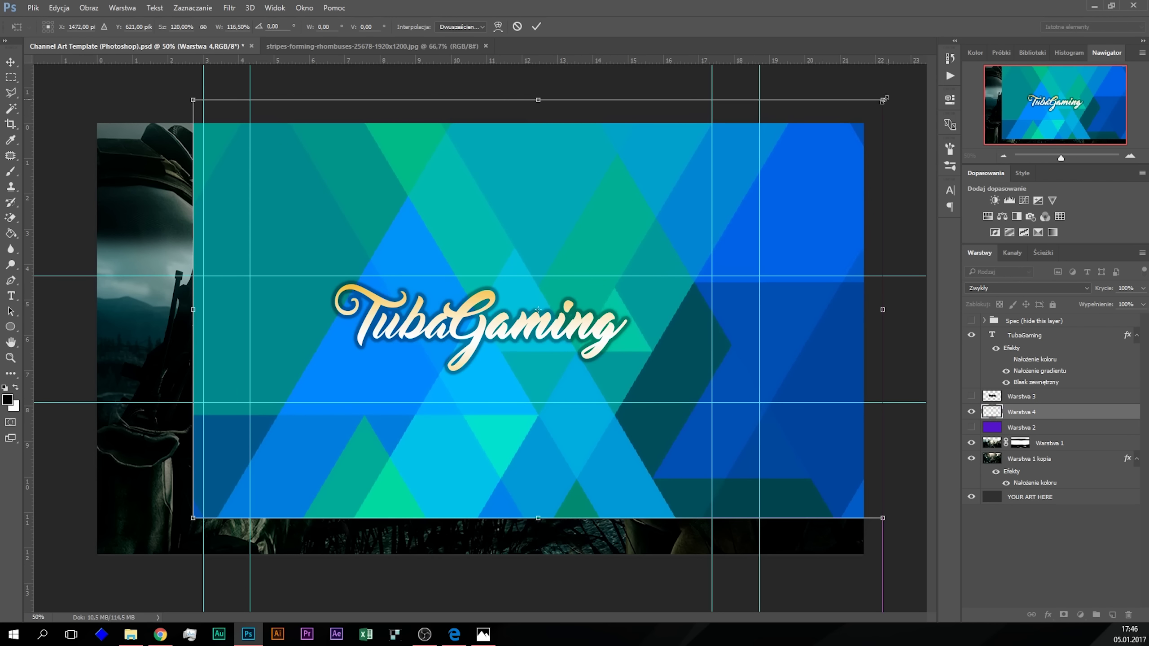
pyautogui.moveTo(202, 522); pyautogui.dragTo(25, 590)
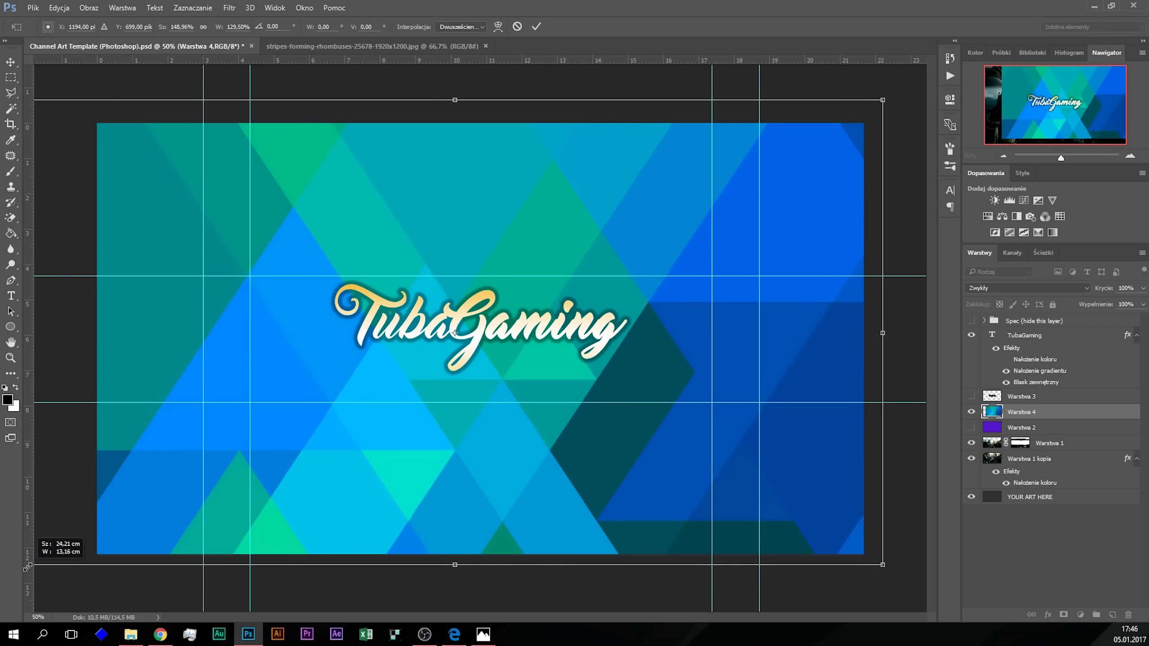
pyautogui.moveTo(26, 591); pyautogui.dragTo(26, 618)
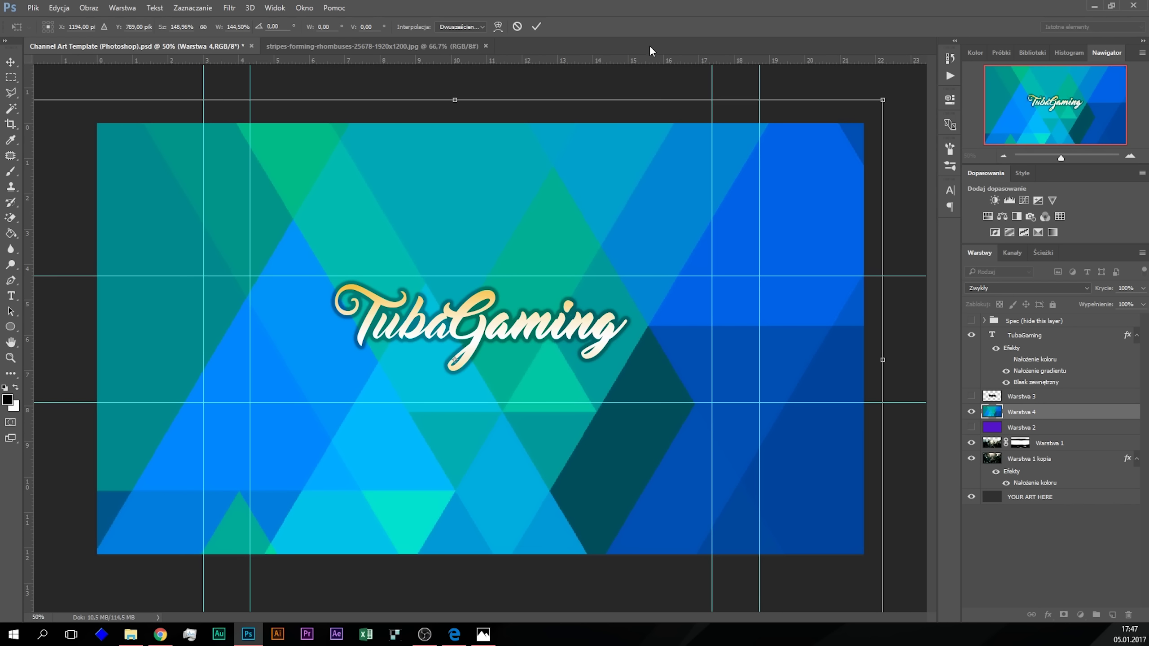
pyautogui.click(536, 30)
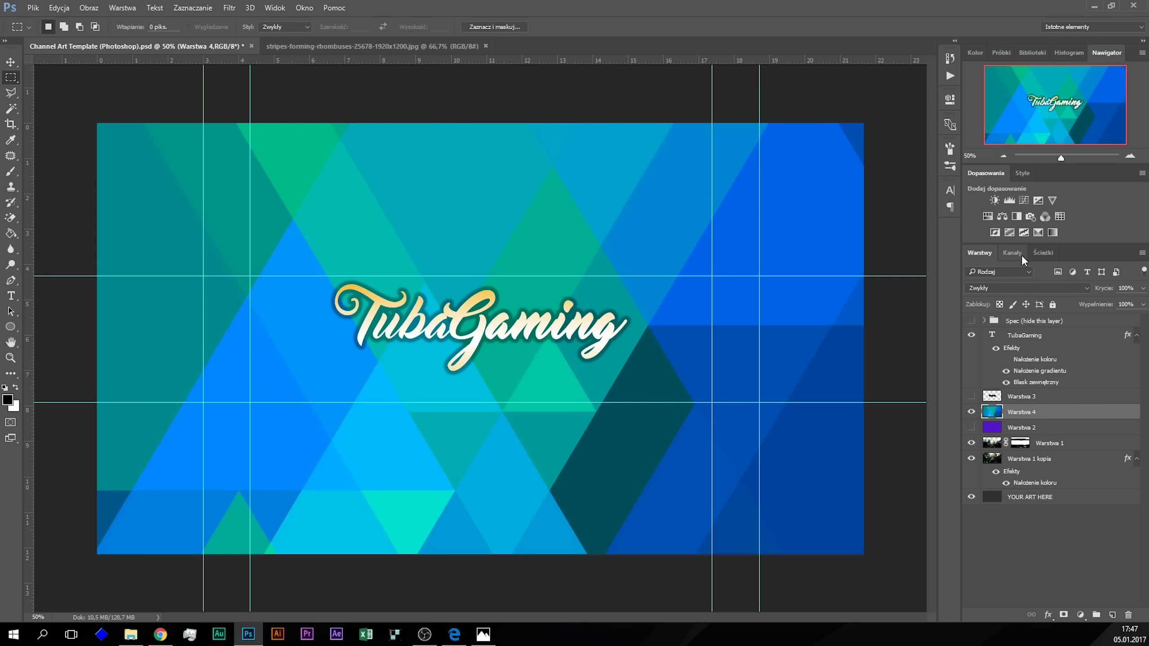
# Step: Preview Warstwa 4 in blend modes from Pomnóż through Ściemnianie, Kolor, Jasność and Nasycenie
pyautogui.click(993, 293)
pyautogui.click(993, 293)
pyautogui.scroll(-1, 999, 293)
pyautogui.click(999, 293)
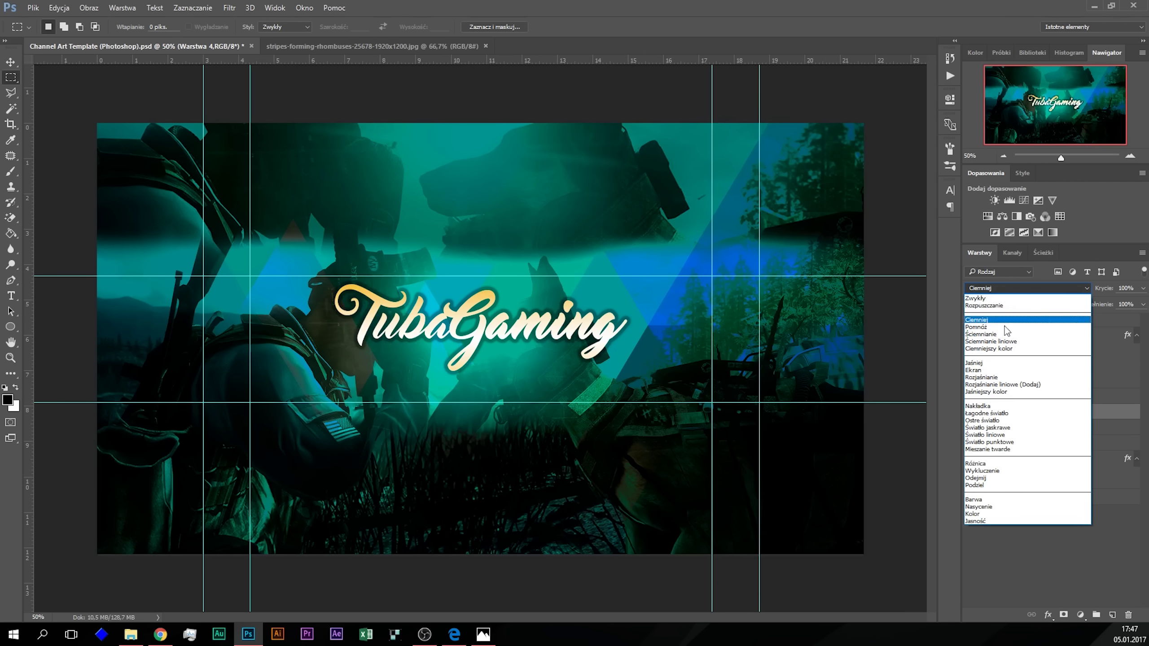
pyautogui.click(1003, 327)
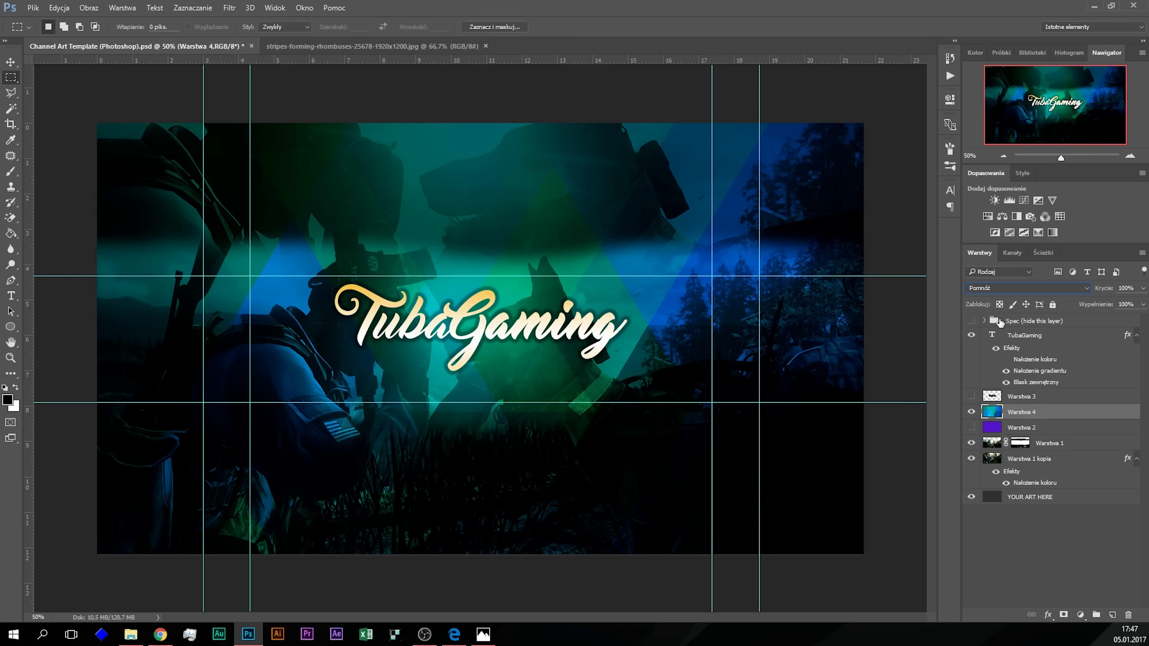
pyautogui.press('Down')
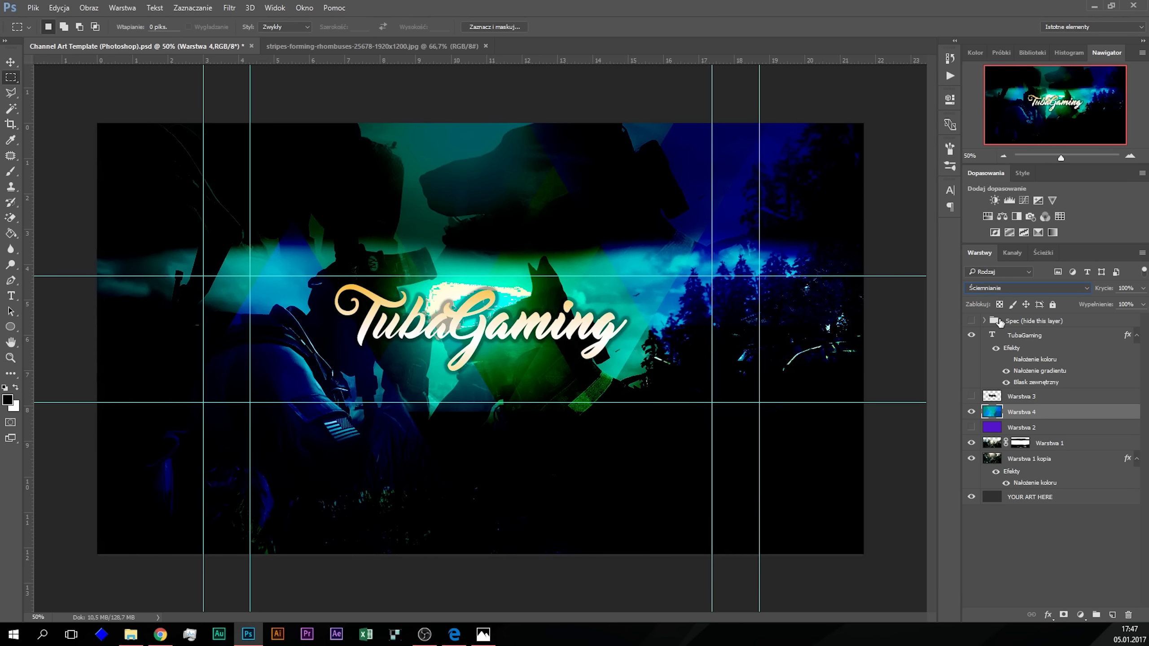
pyautogui.press('Down')
pyautogui.press('Down')
pyautogui.press('Down')
pyautogui.press('Down')
pyautogui.press('Down')
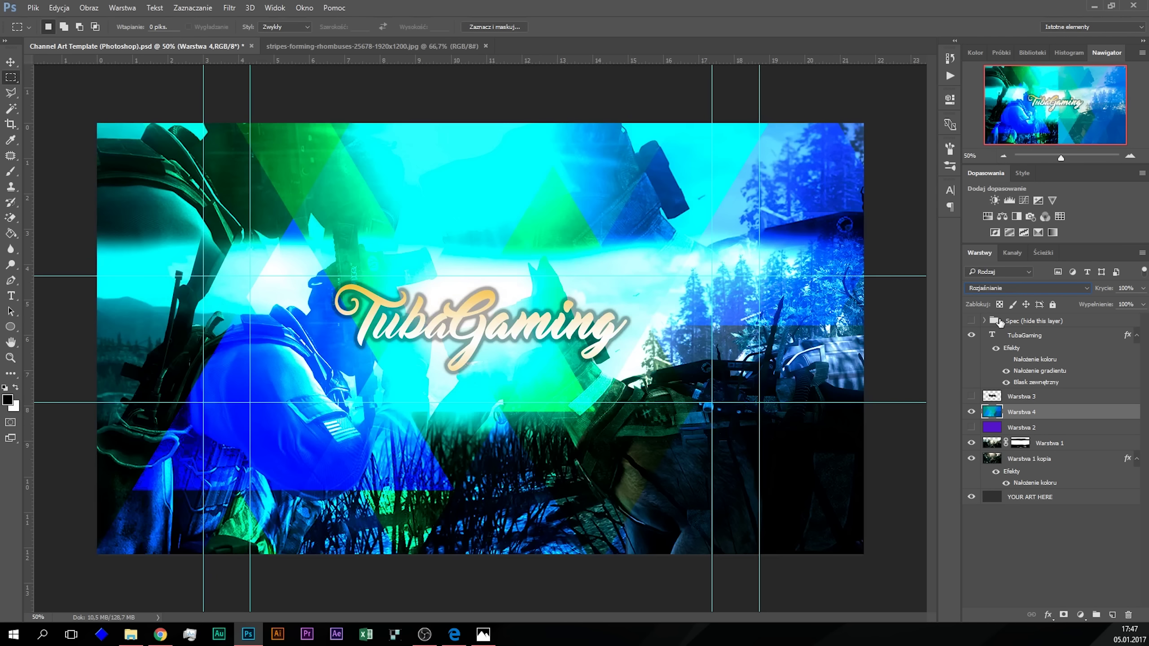
pyautogui.press('Down')
pyautogui.press('Down')
pyautogui.press('Down')
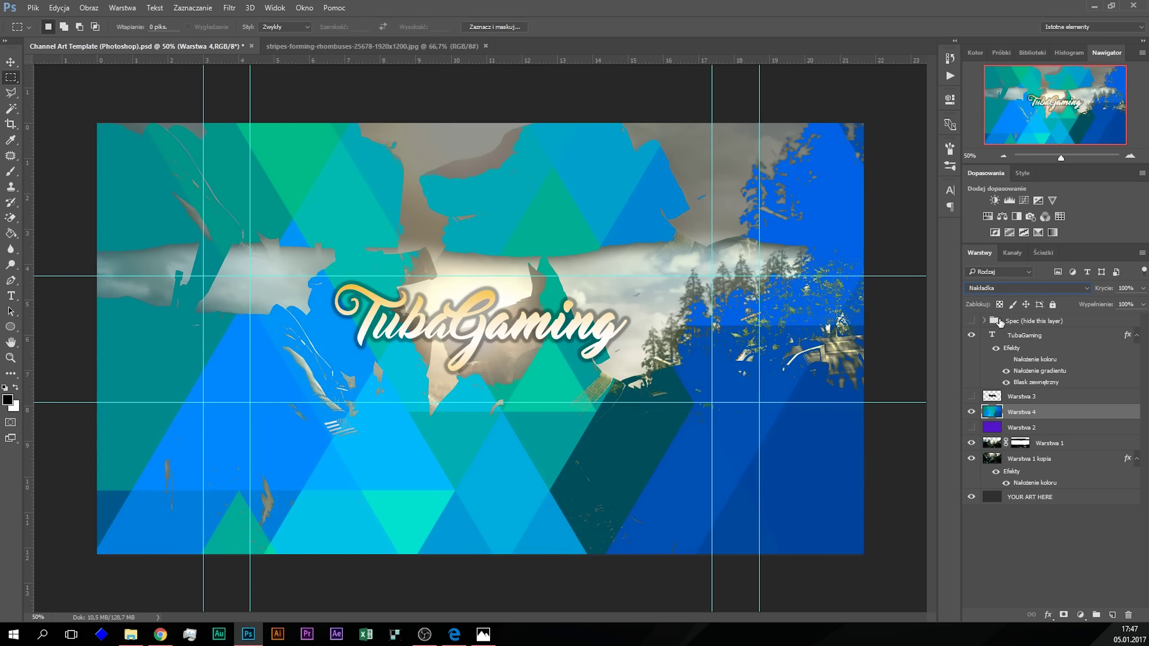
pyautogui.press('Down')
pyautogui.press('Down')
pyautogui.press('Down')
pyautogui.press('Down')
pyautogui.press('Down')
pyautogui.press('Down')
pyautogui.press('Down')
pyautogui.press('Down')
pyautogui.press('Down')
pyautogui.press('Down')
pyautogui.press('Down')
pyautogui.press('Down')
pyautogui.press('Up')
pyautogui.press('Down')
pyautogui.press('Down')
pyautogui.press('Down')
pyautogui.press('Up')
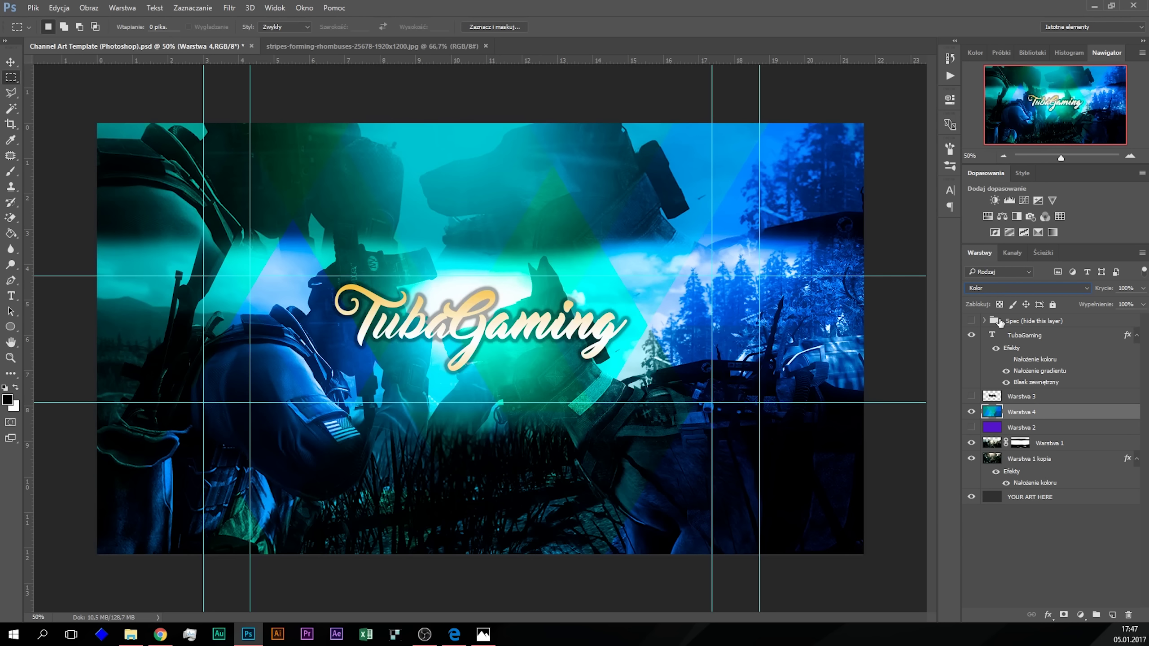
pyautogui.press('Down')
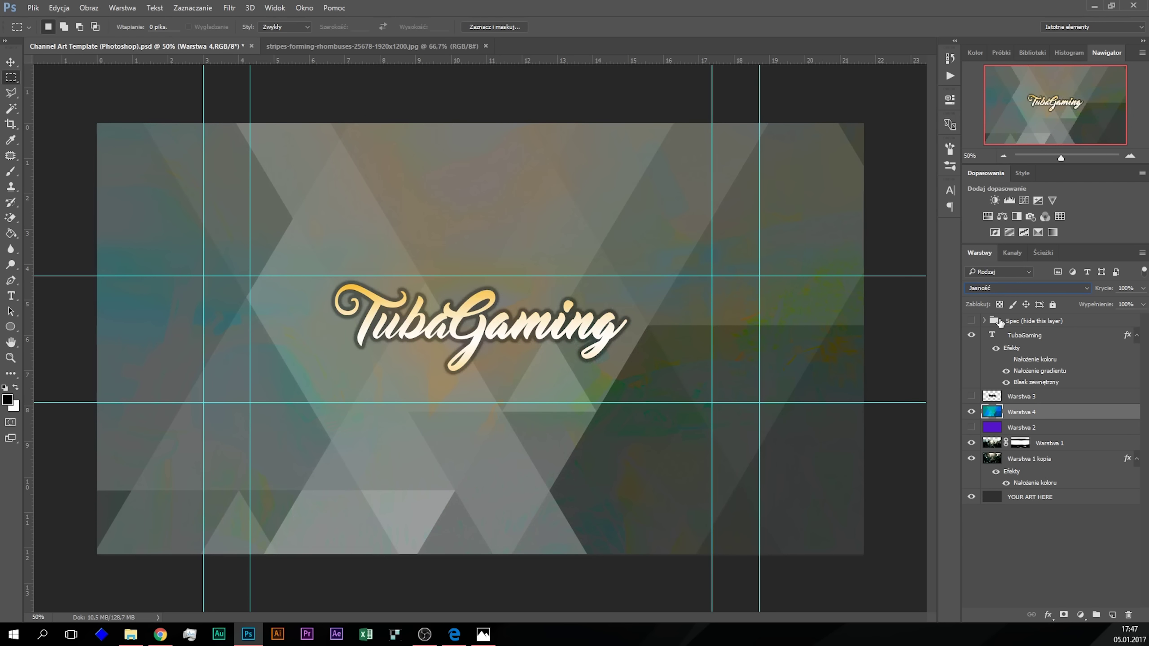
pyautogui.press('Up')
pyautogui.press('Up')
pyautogui.press('Down')
# Step: Compare Ściemnianie against Pomnóż, settle on Pomnóż and deselect Warstwa 4
pyautogui.click(1013, 288)
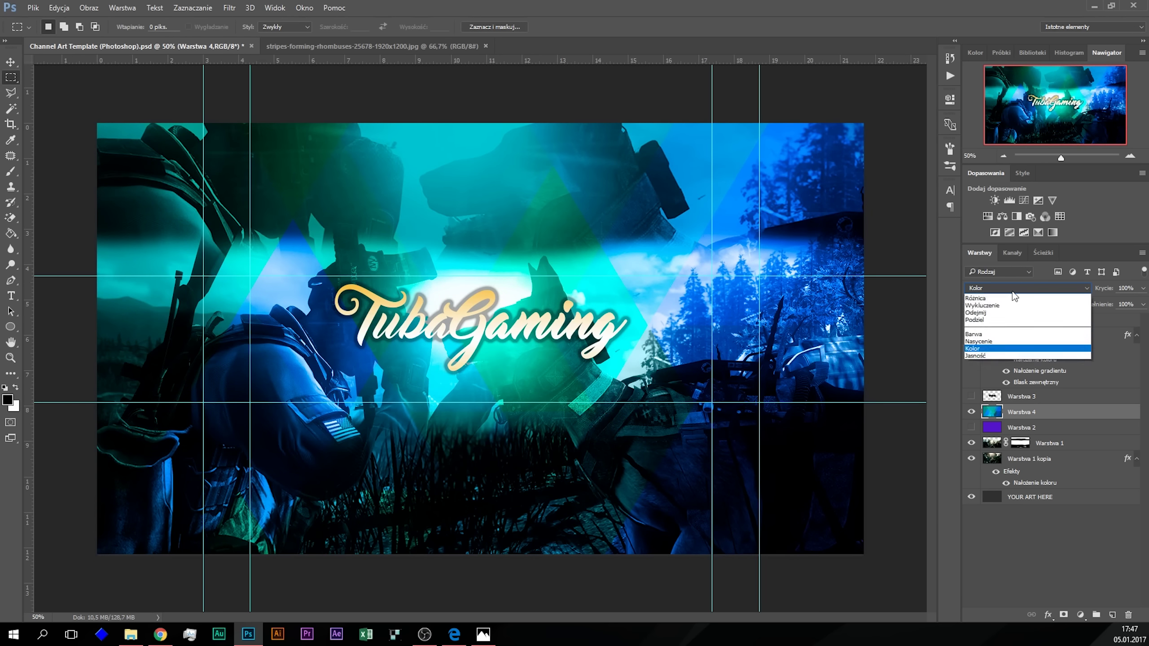
pyautogui.click(1015, 335)
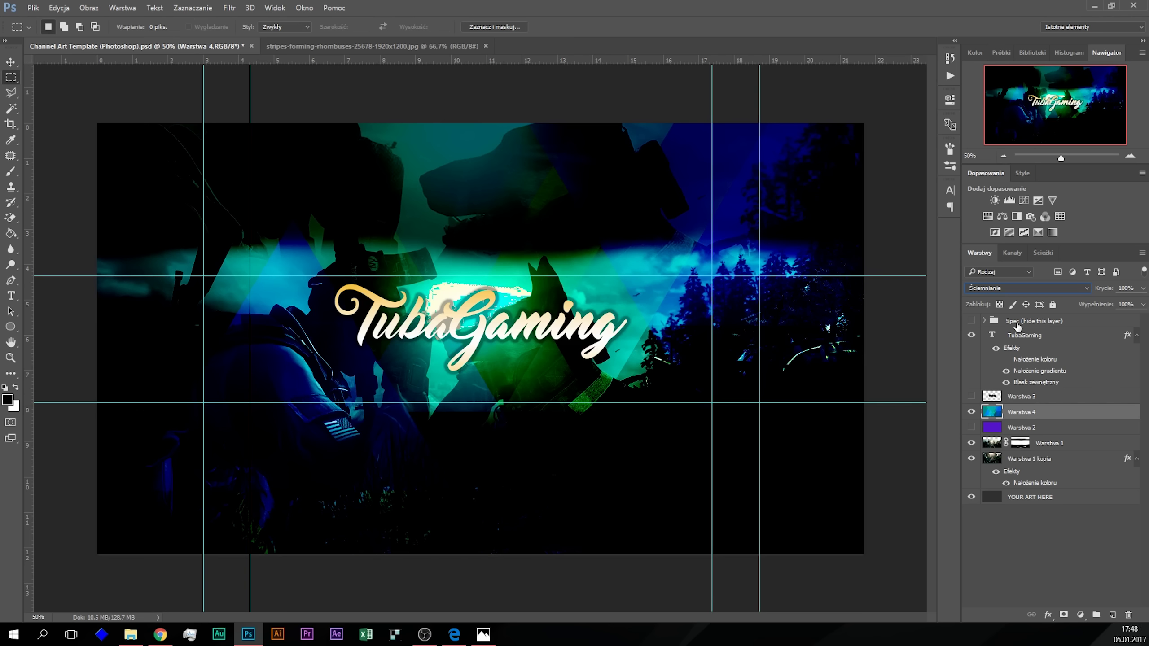
pyautogui.press('Down')
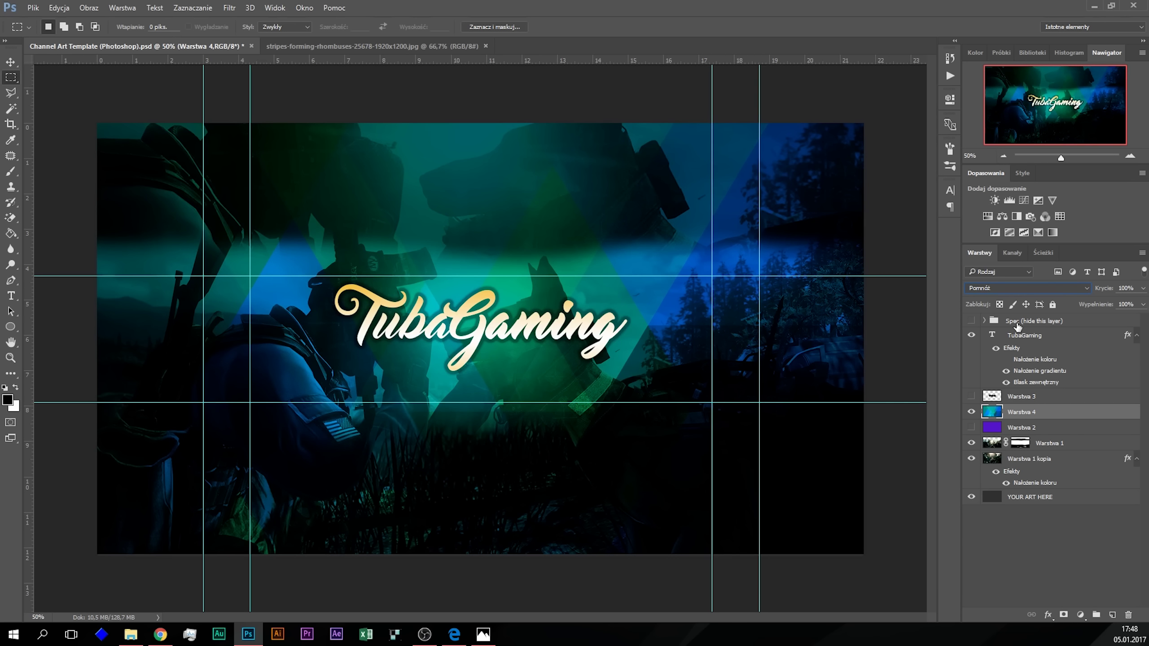
pyautogui.press('Down')
pyautogui.press('Up')
pyautogui.press('Down')
pyautogui.click(1018, 552)
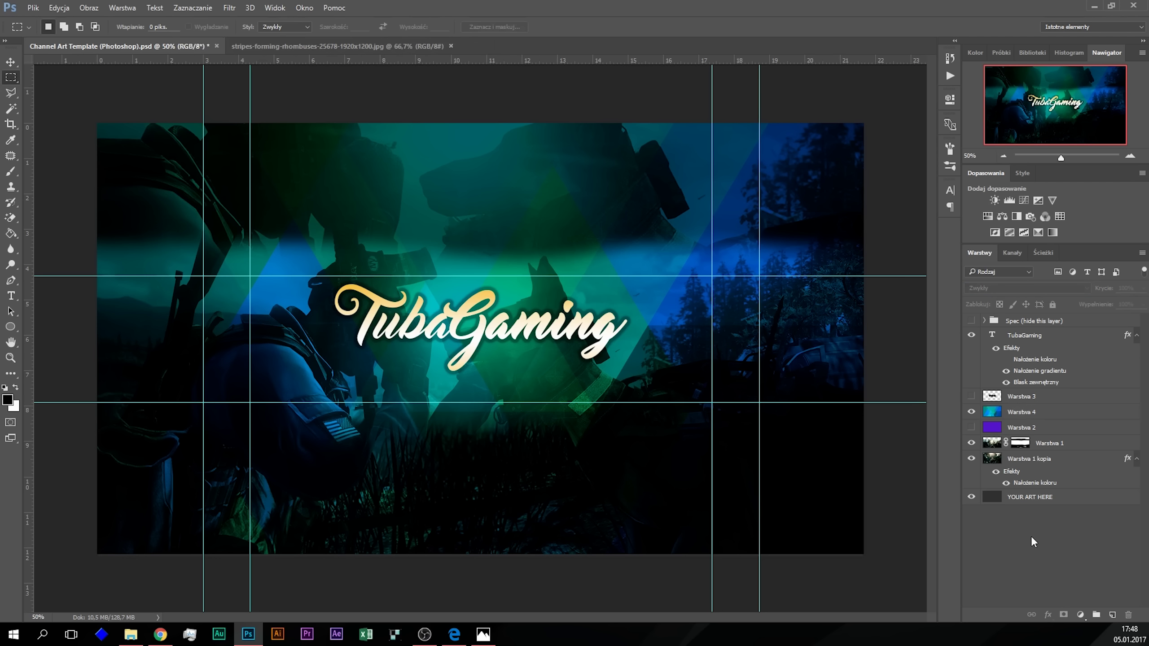
# Step: Toggle the Warstwa 4 stripes overlay on and off to compare, then zoom to 100%
pyautogui.click(969, 412)
pyautogui.click(969, 413)
pyautogui.click(968, 412)
pyautogui.click(969, 413)
pyautogui.click(1130, 156)
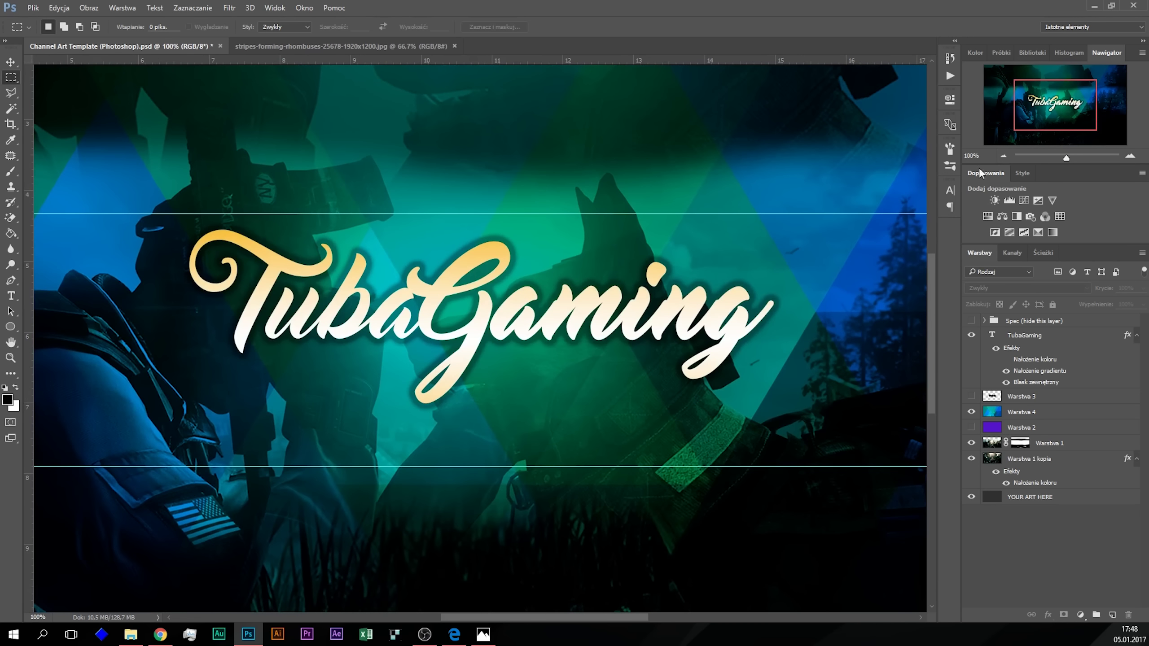
pyautogui.moveTo(1052, 117); pyautogui.dragTo(1047, 121)
# Step: Move the Warstwa 4 stripes overlay slightly right and lower
pyautogui.click(1053, 415)
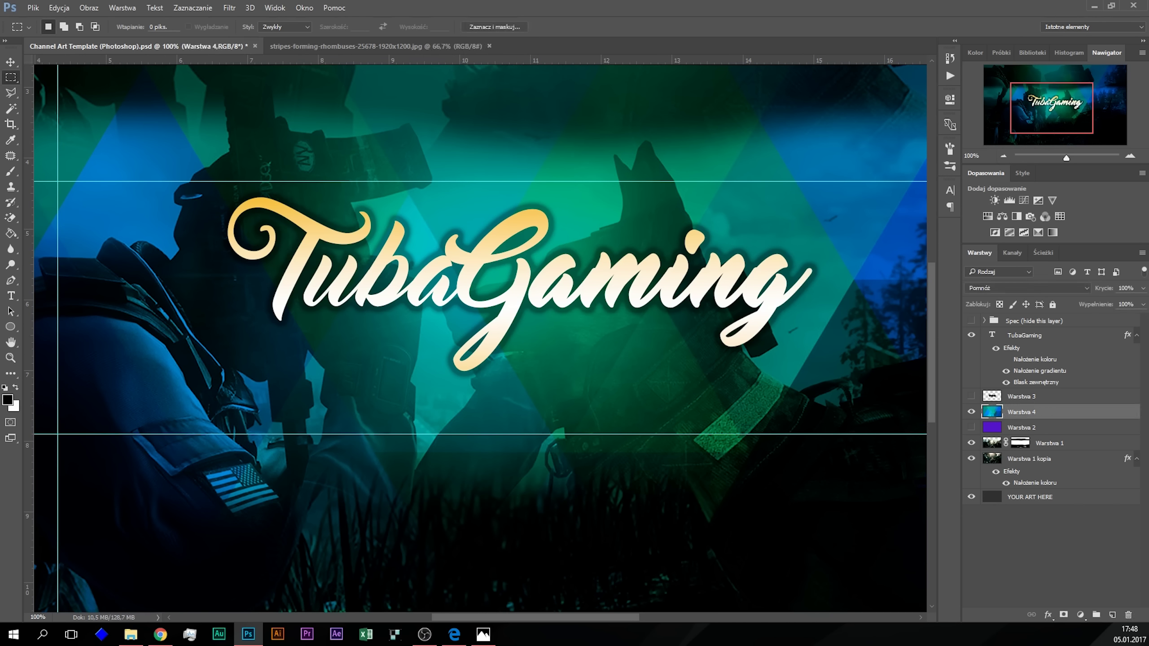
pyautogui.click(14, 62)
pyautogui.moveTo(312, 267)
pyautogui.mouseDown()
pyautogui.moveTo(219, 271)
pyautogui.moveTo(267, 288)
pyautogui.moveTo(264, 266)
pyautogui.mouseUp()
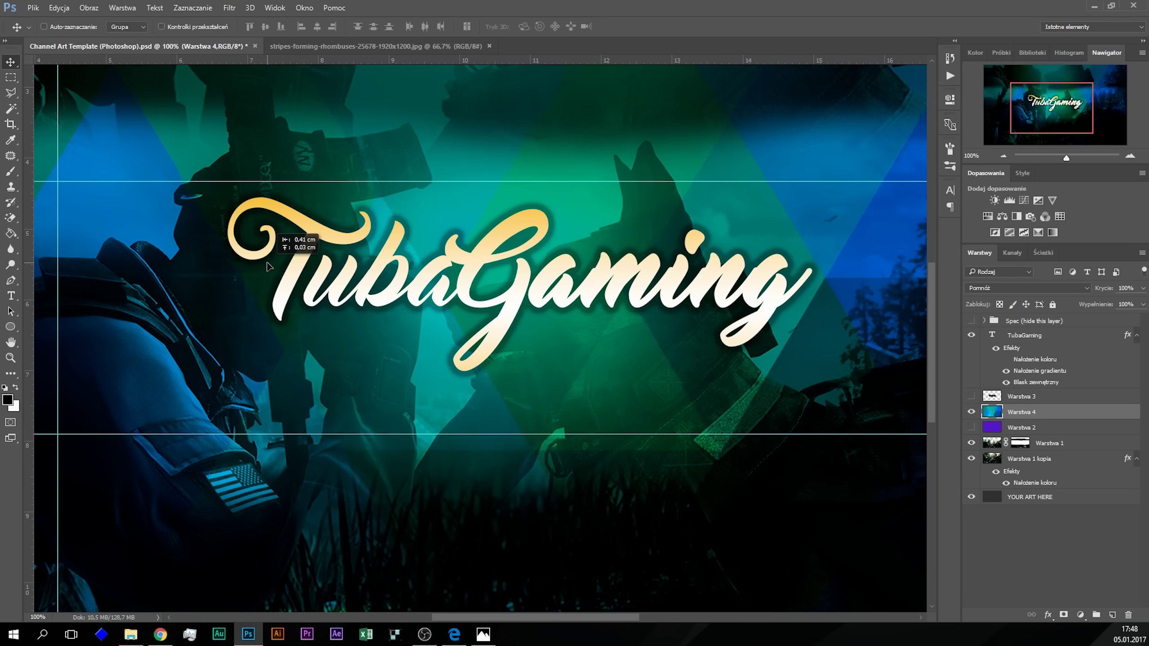
pyautogui.moveTo(264, 266); pyautogui.dragTo(279, 268)
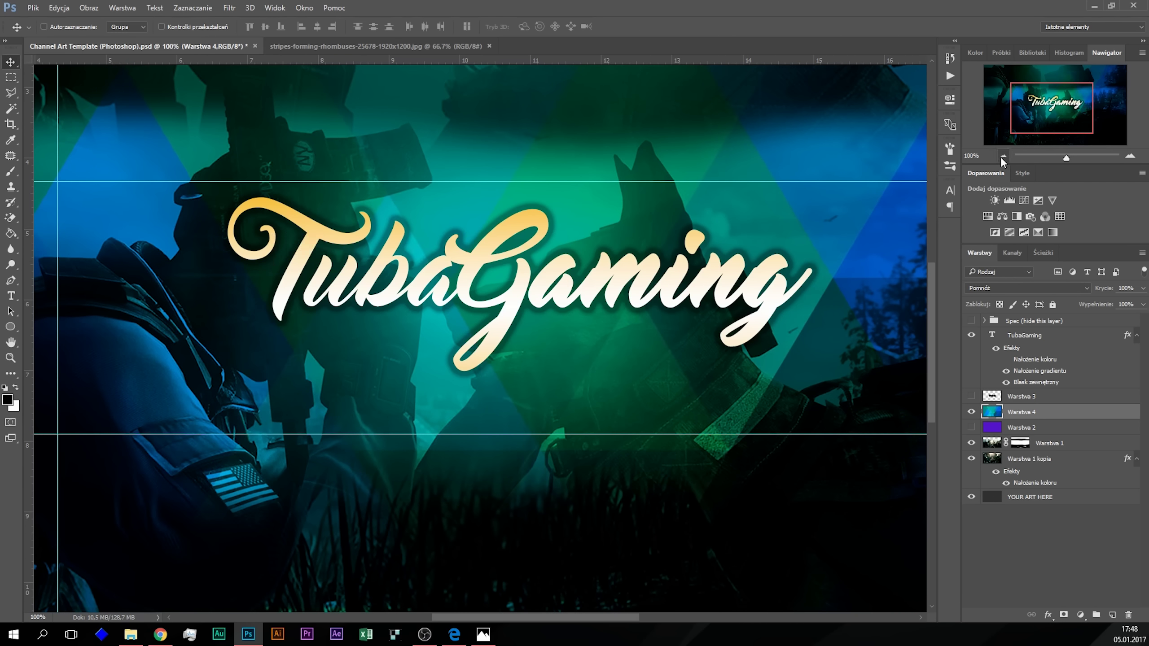
pyautogui.click(1003, 156)
pyautogui.click(1002, 156)
pyautogui.moveTo(558, 354); pyautogui.dragTo(535, 400)
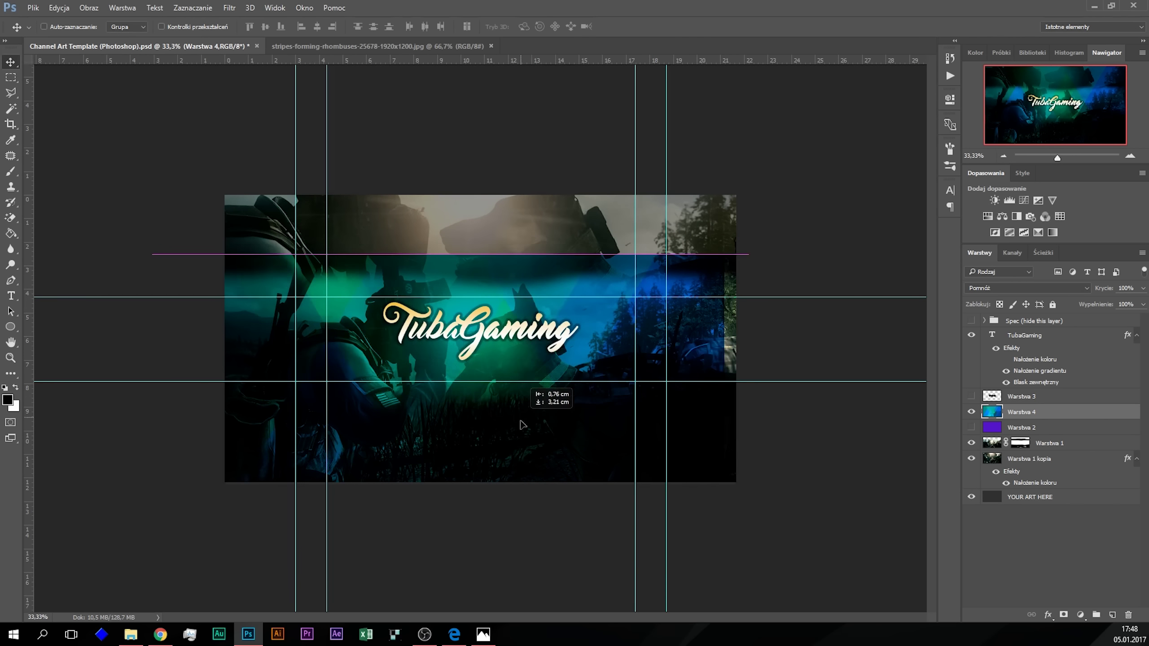
pyautogui.moveTo(535, 400)
pyautogui.mouseDown()
pyautogui.moveTo(567, 450)
pyautogui.moveTo(556, 309)
pyautogui.moveTo(546, 336)
pyautogui.mouseUp()
# Step: Check the TubaGaming title up close, return to 66.67%, and switch to the browser
pyautogui.click(1130, 155)
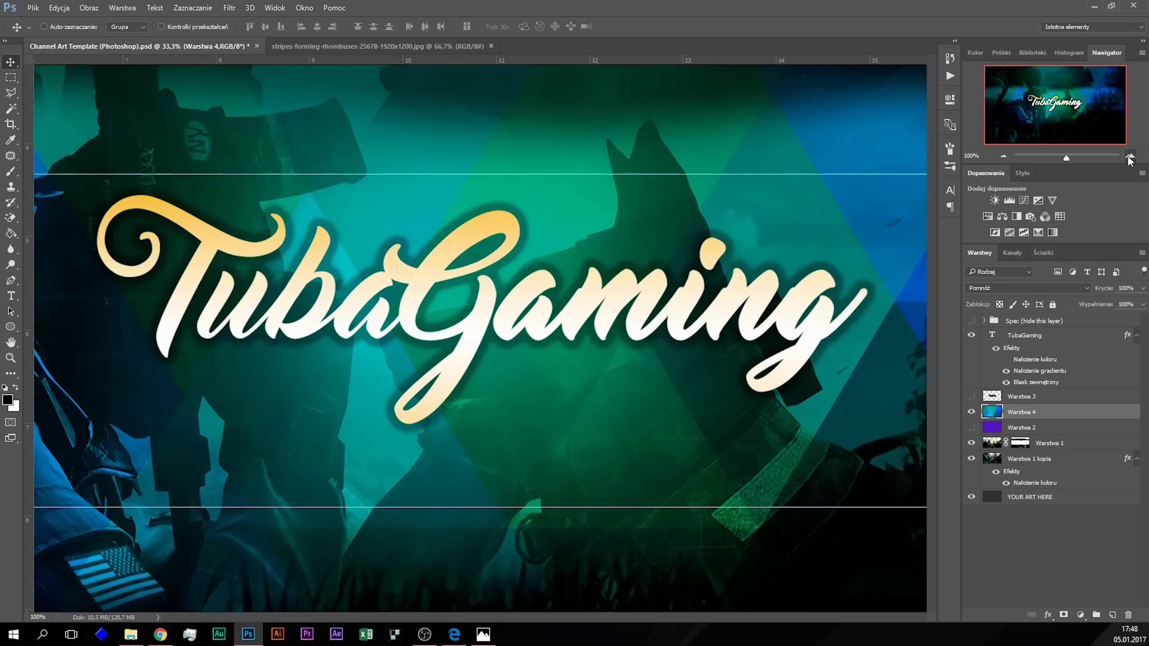
pyautogui.click(1130, 155)
pyautogui.click(1002, 160)
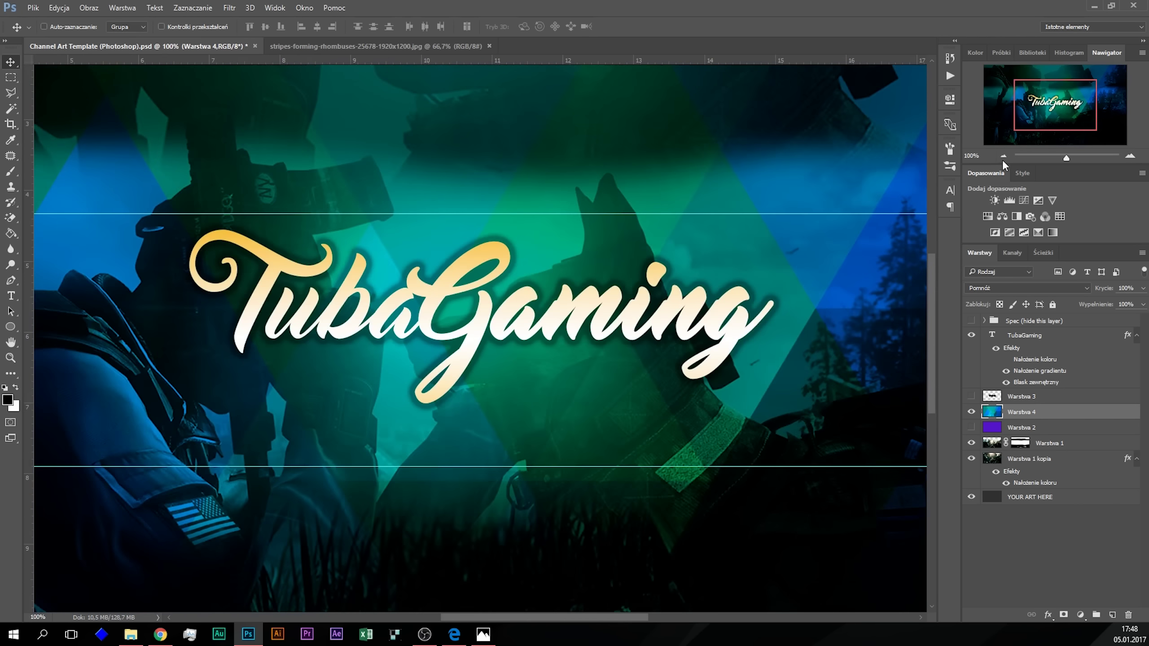
pyautogui.click(1001, 160)
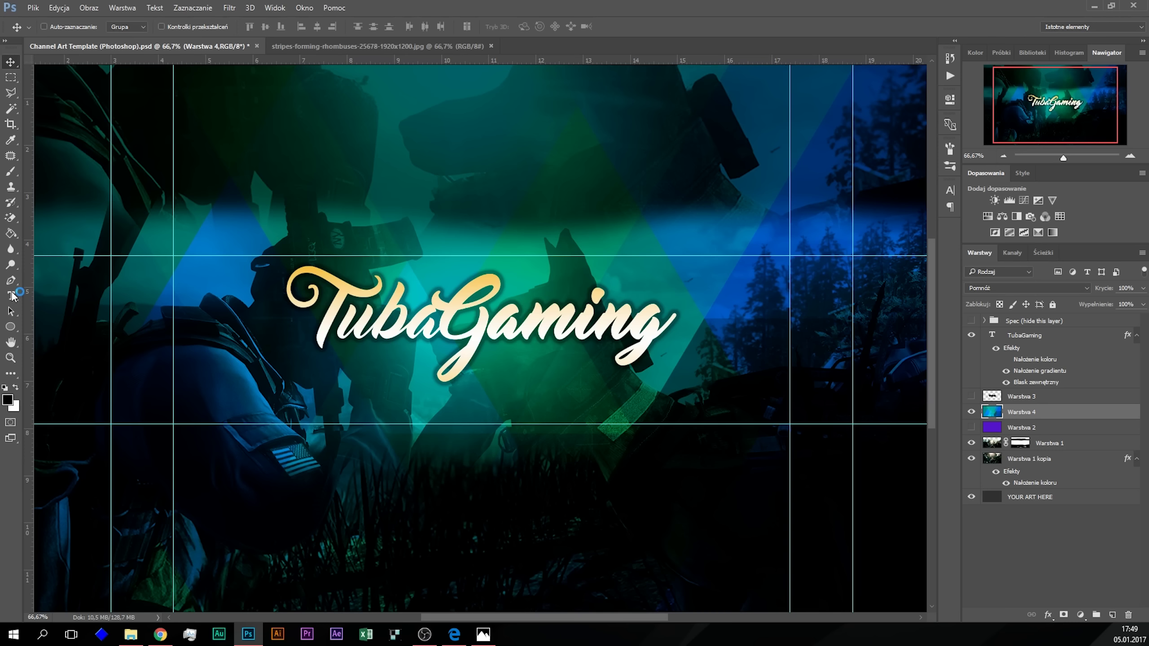
pyautogui.click(445, 638)
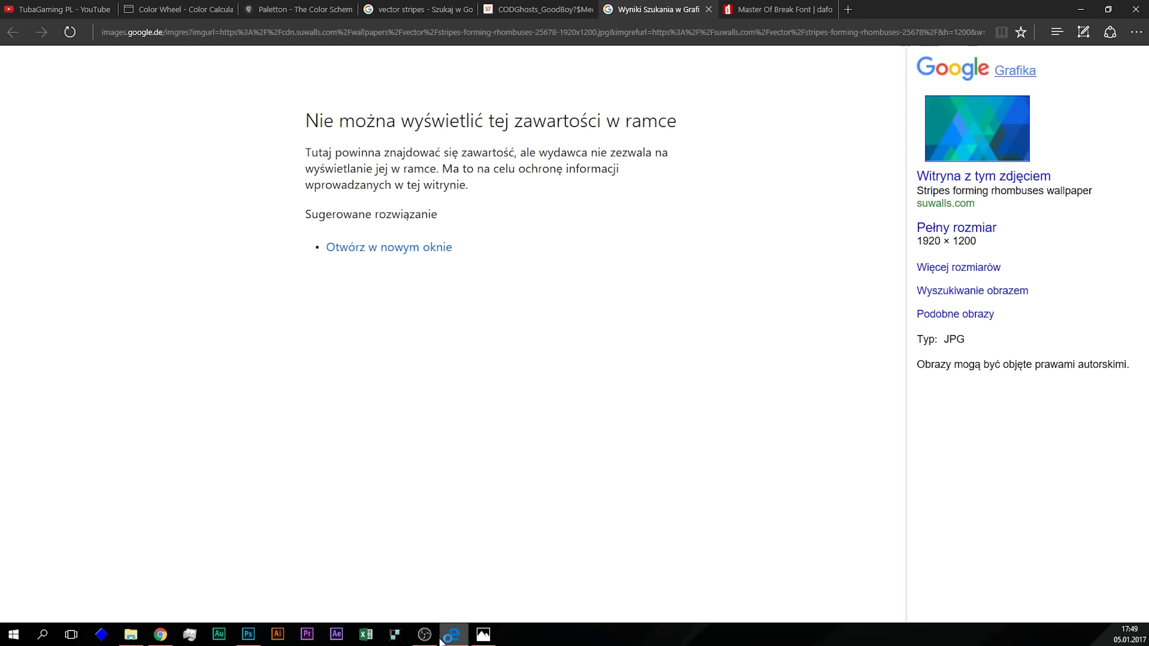
# Step: Close the image details, soldier-and-dog and font download tabs
pyautogui.click(708, 9)
pyautogui.click(588, 10)
pyautogui.click(542, 9)
pyautogui.click(588, 10)
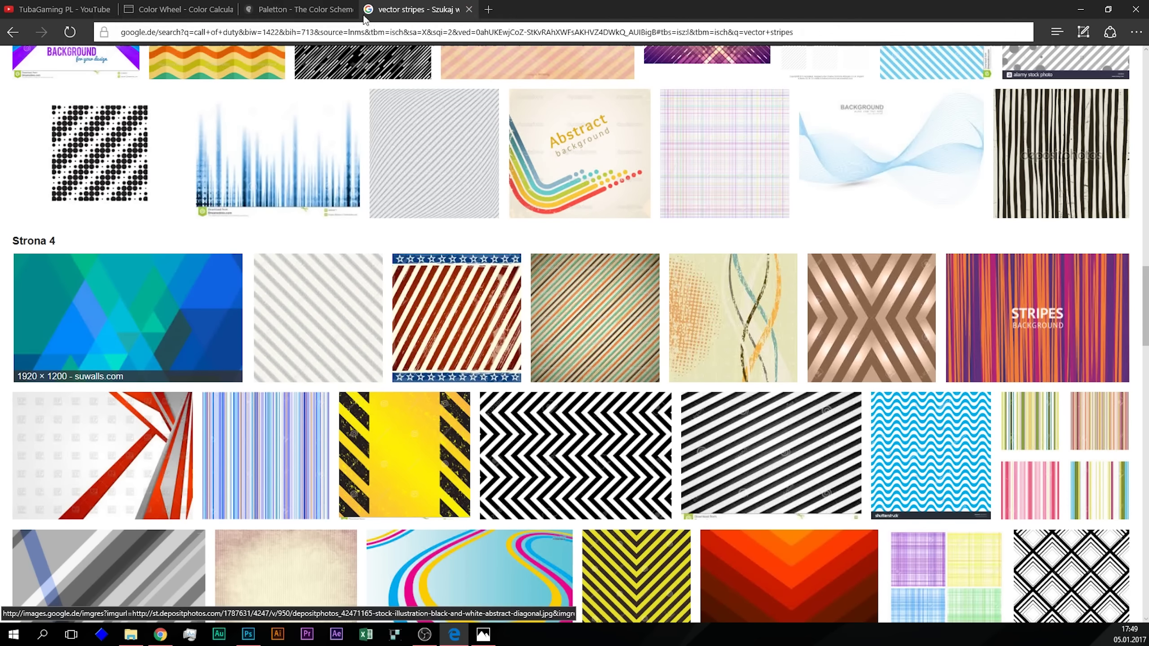
pyautogui.scroll(15, 305, 307)
pyautogui.scroll(15, 305, 307)
# Step: Search Google Images for 'facebook vector' and dismiss the search engine prompt
pyautogui.tripleClick(181, 80)
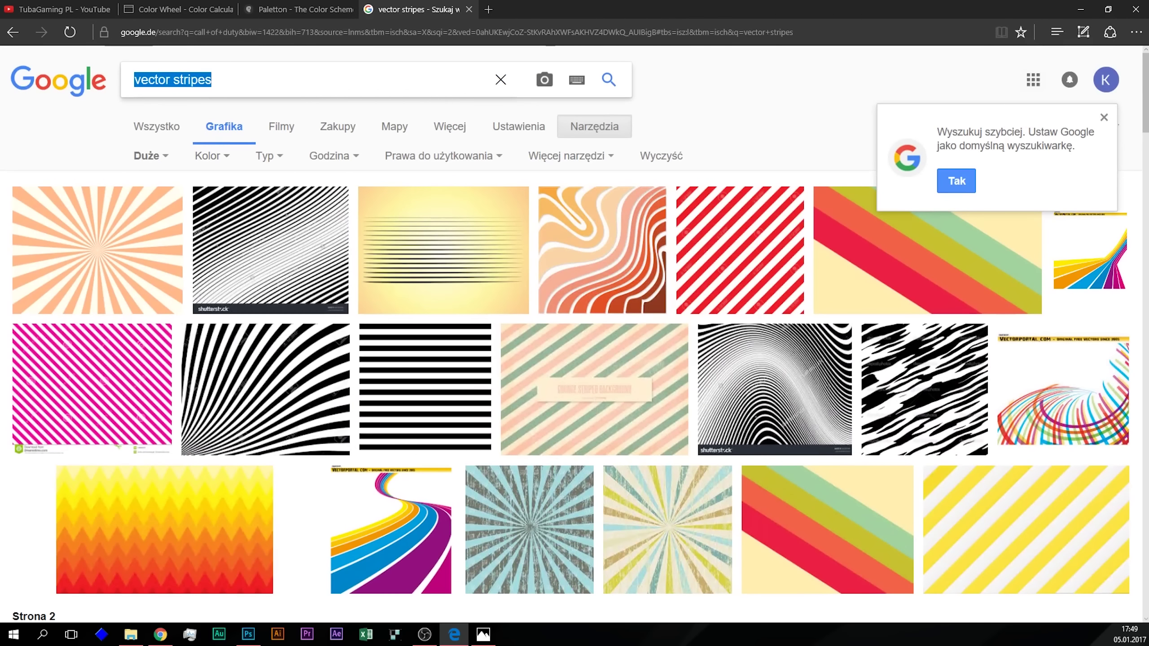
pyautogui.press('BackSpace')
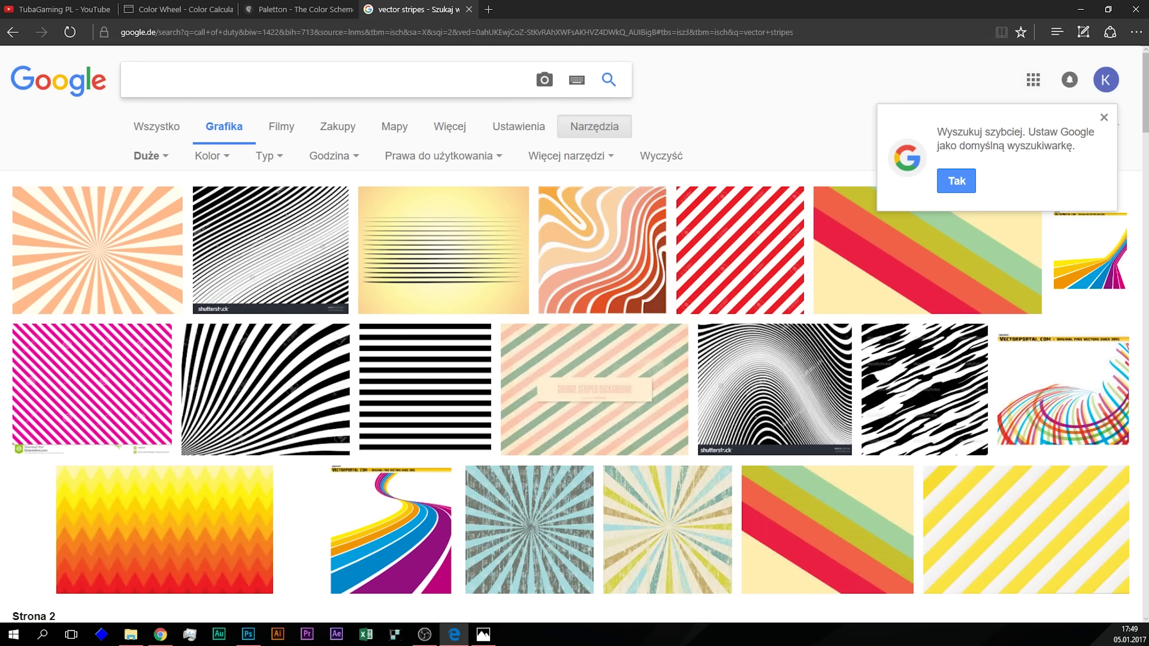
pyautogui.write('faceboo')
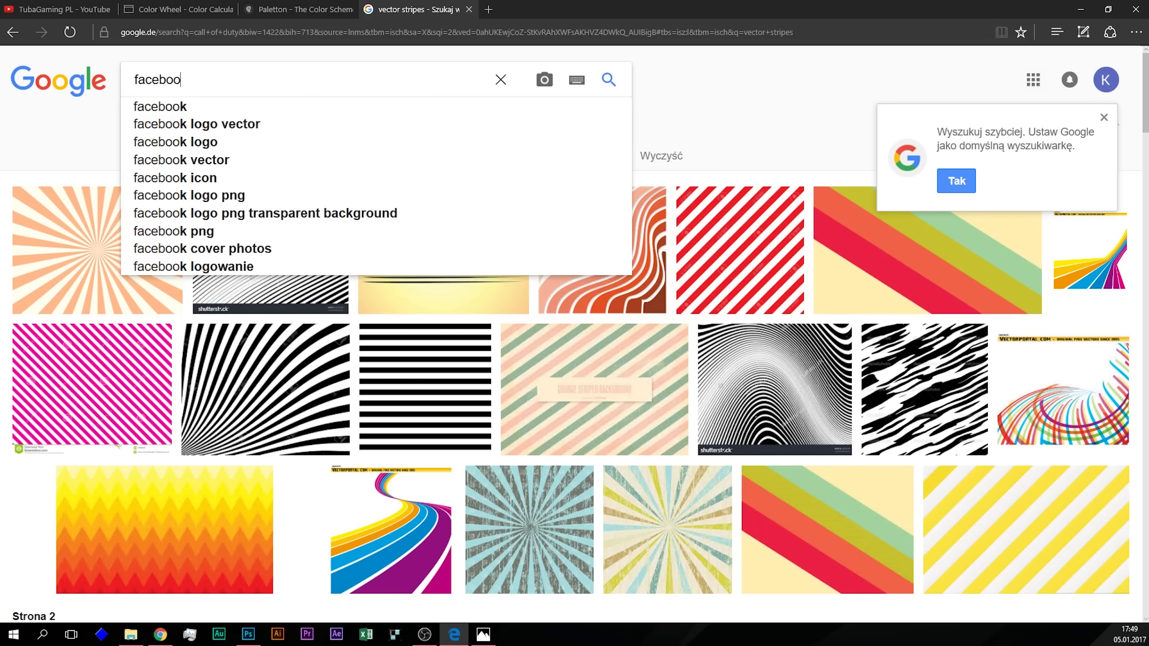
pyautogui.write('k')
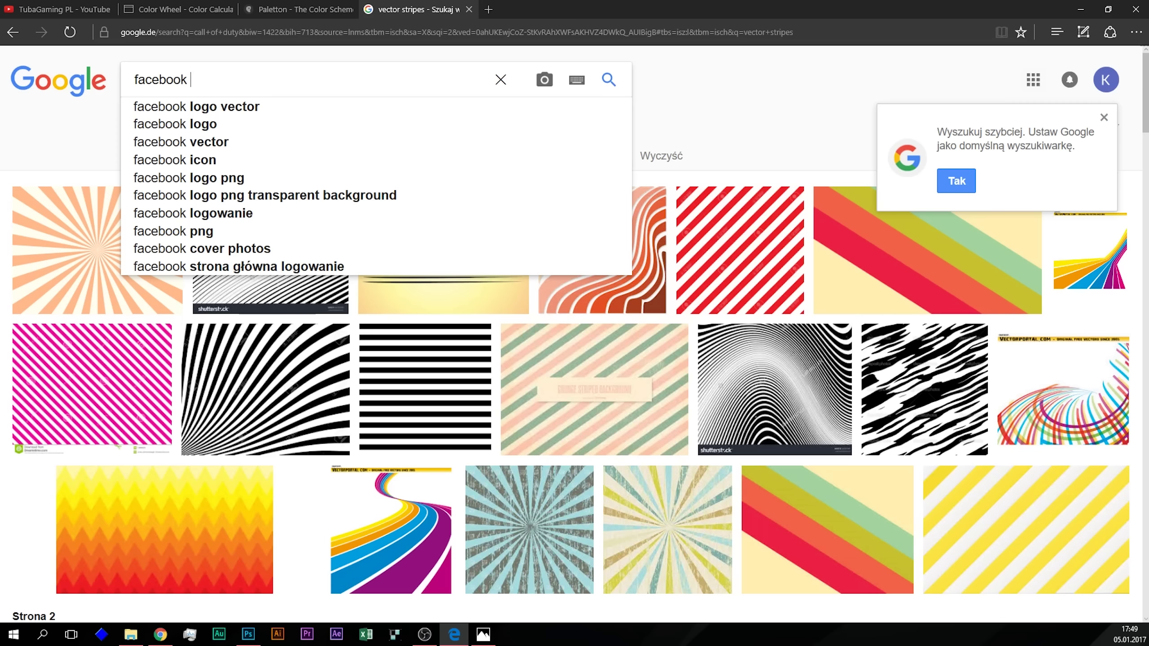
pyautogui.write('vector')
pyautogui.press('Return')
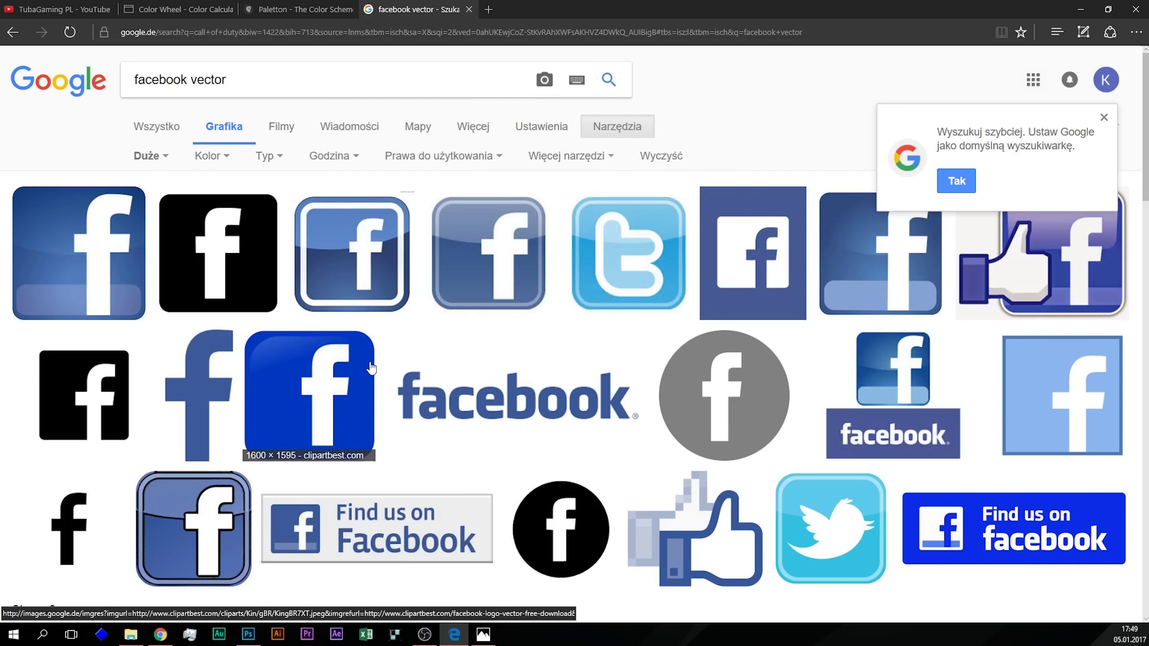
pyautogui.click(1103, 117)
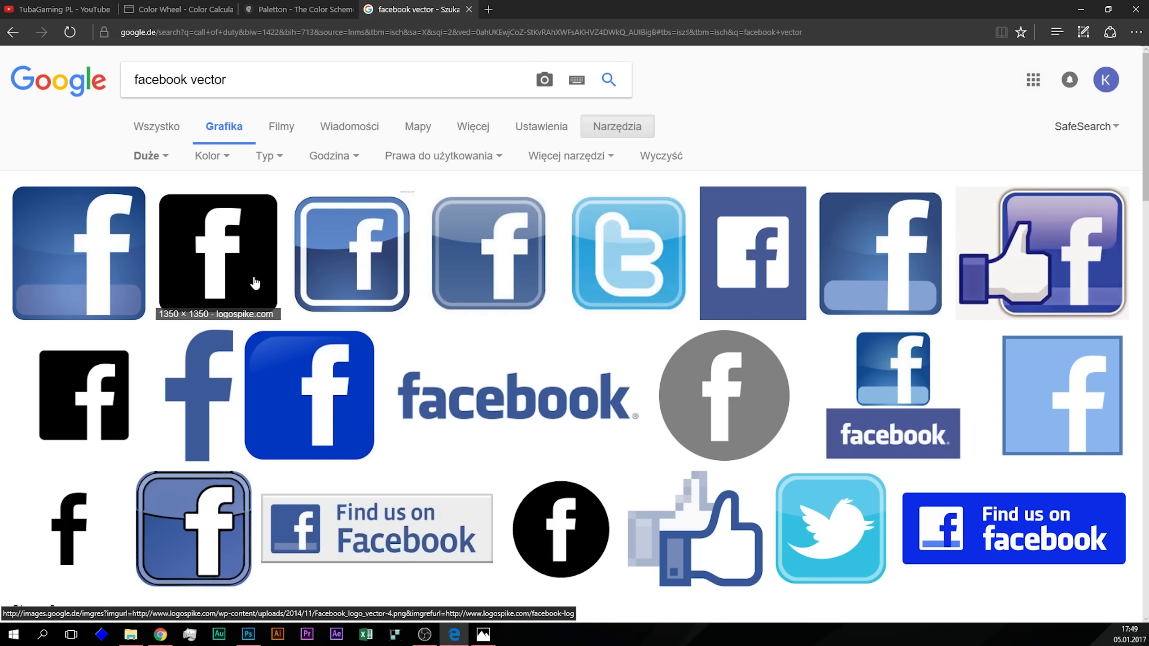
# Step: Open the black Facebook icon's full-size image at actual size
pyautogui.middleClick(95, 386)
pyautogui.click(531, 11)
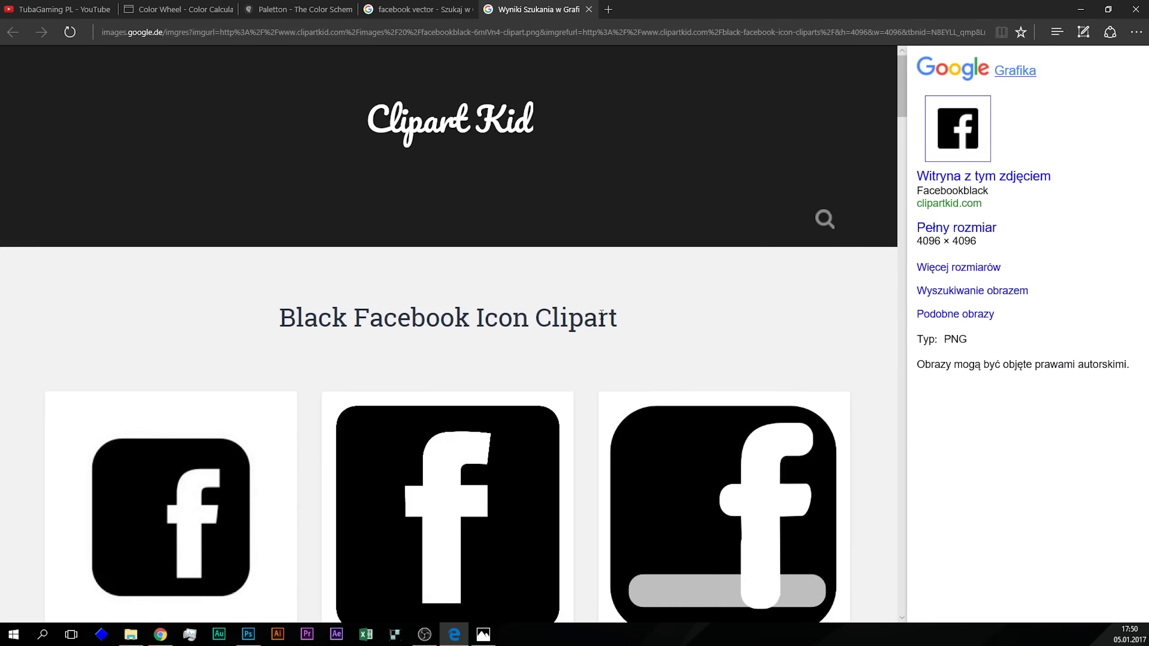
pyautogui.scroll(-8, 723, 353)
pyautogui.scroll(-6, 674, 362)
pyautogui.scroll(2, 673, 362)
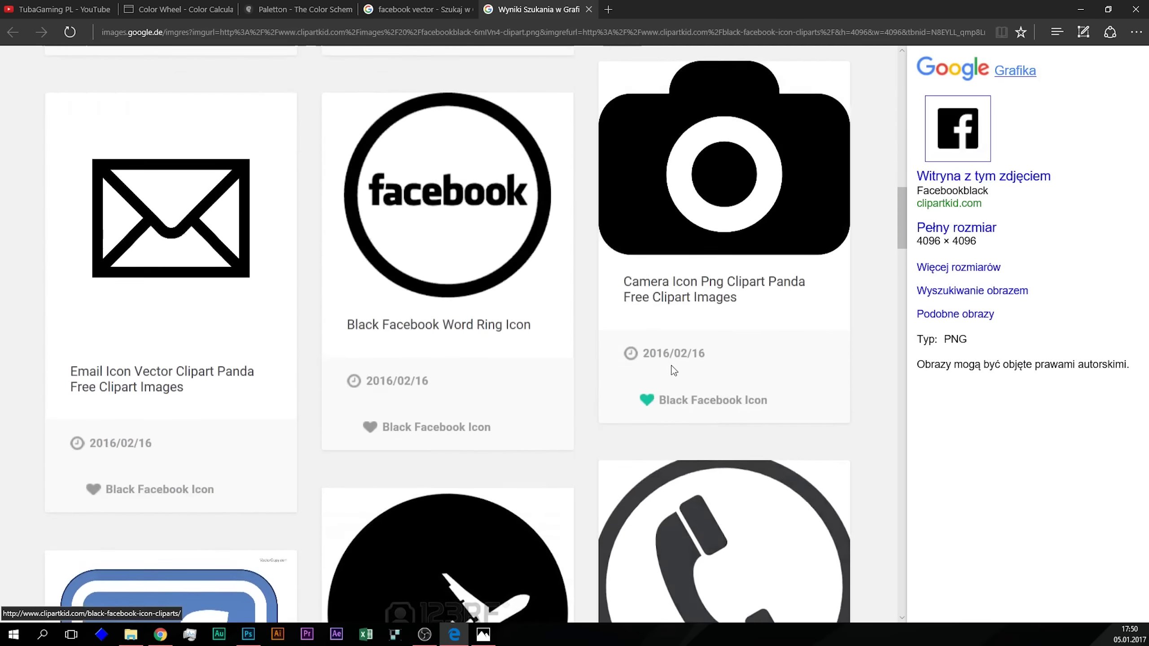
pyautogui.scroll(6, 669, 369)
pyautogui.scroll(5, 679, 362)
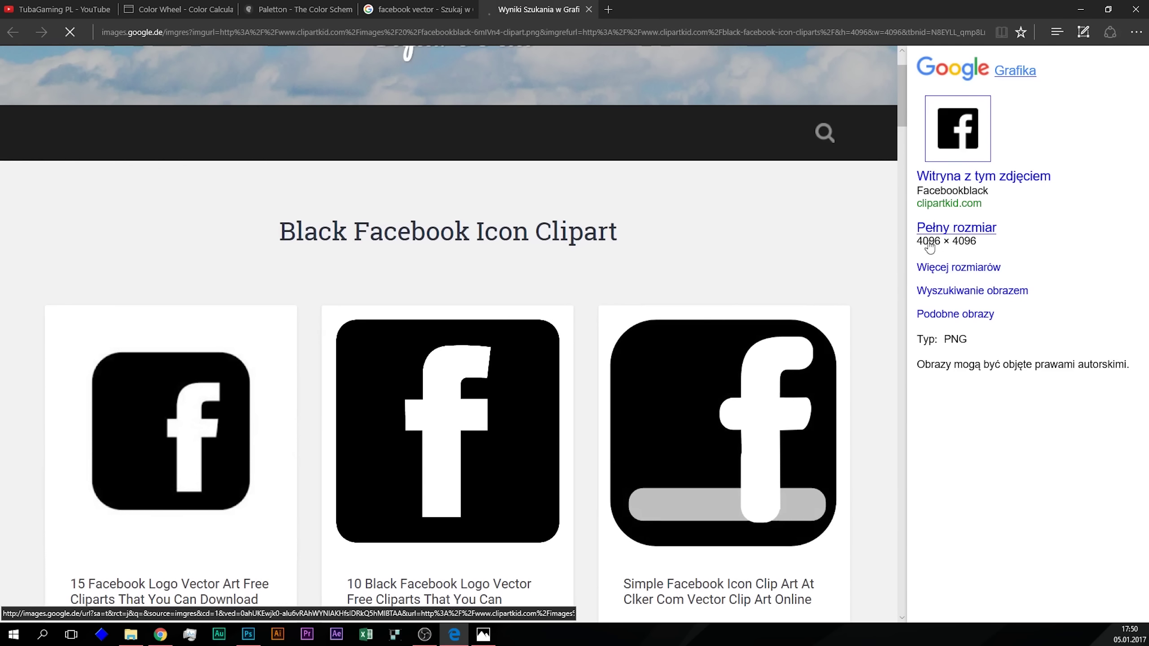
pyautogui.click(945, 229)
pyautogui.click(377, 344)
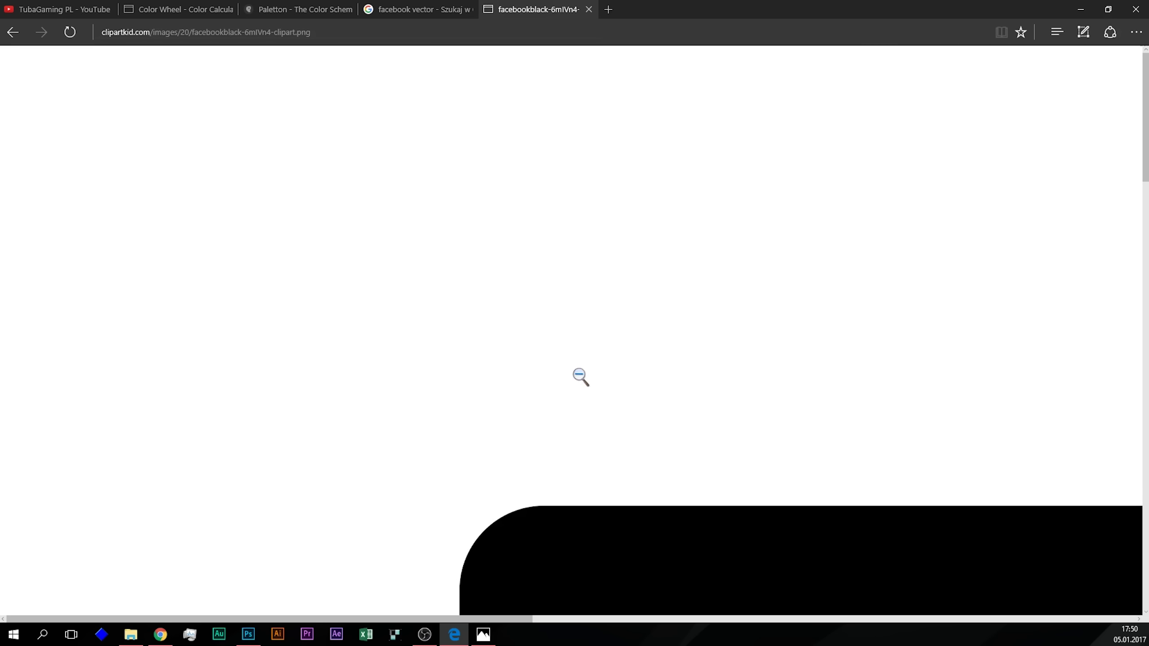
pyautogui.scroll(-5, 576, 423)
pyautogui.scroll(-3, 566, 421)
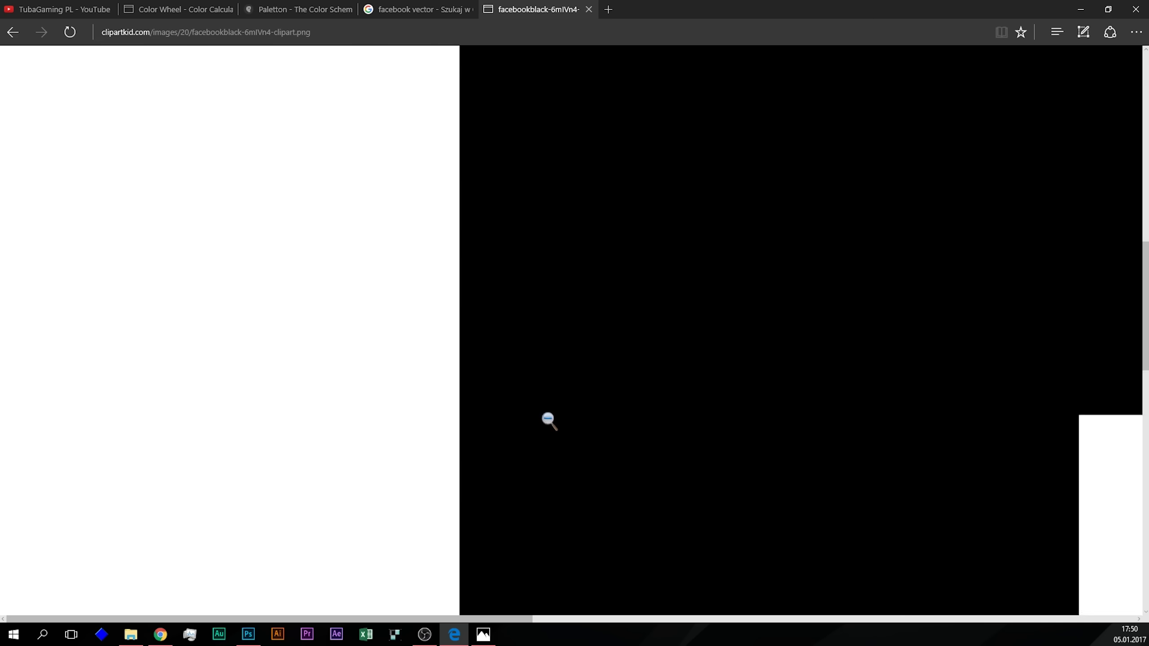
pyautogui.scroll(5, 543, 417)
pyautogui.scroll(1, 541, 415)
# Step: Save the full-size PNG into the Photoshop Projekt folder
pyautogui.click(303, 32)
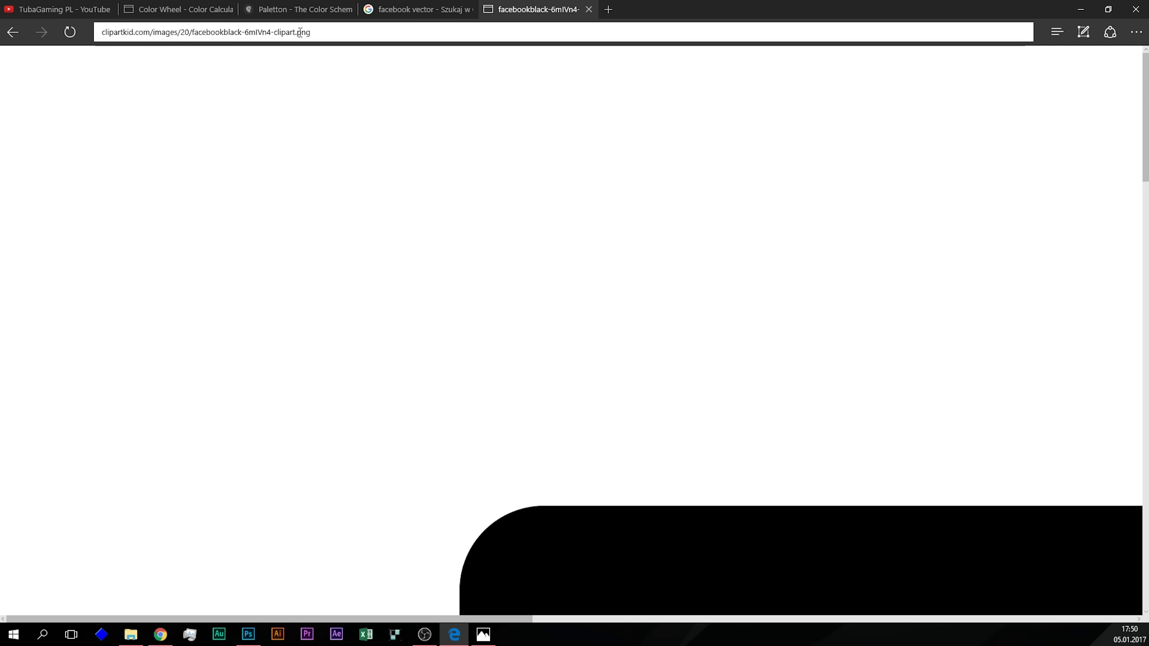
pyautogui.scroll(-3, 477, 398)
pyautogui.scroll(-5, 466, 324)
pyautogui.rightClick(465, 324)
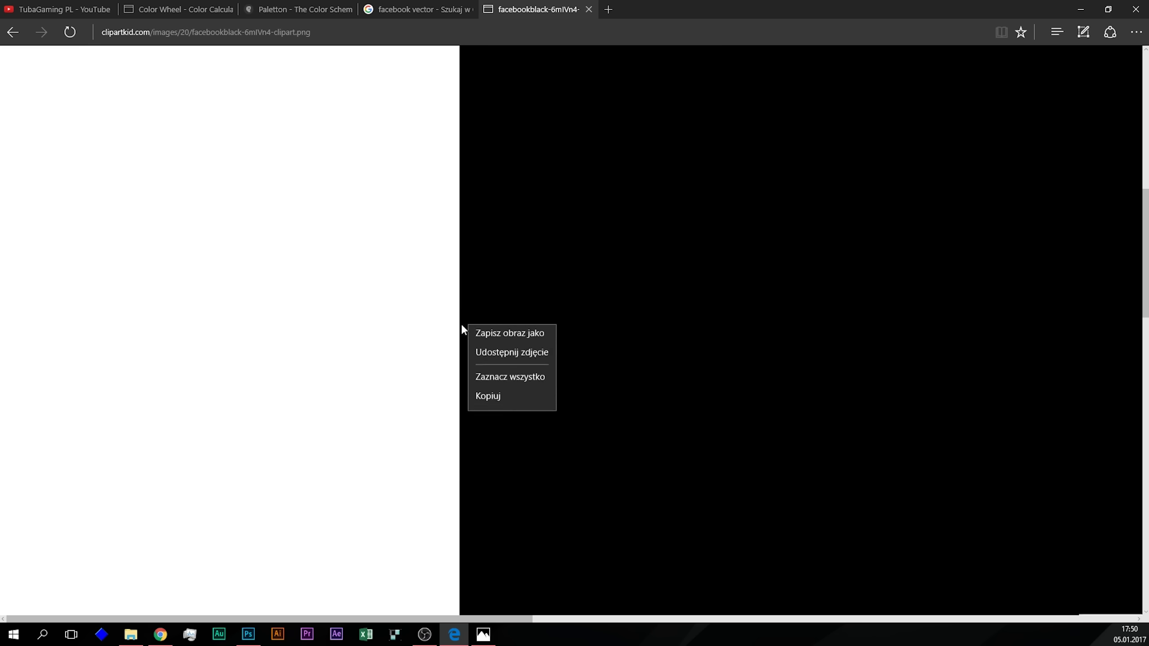
pyautogui.click(531, 339)
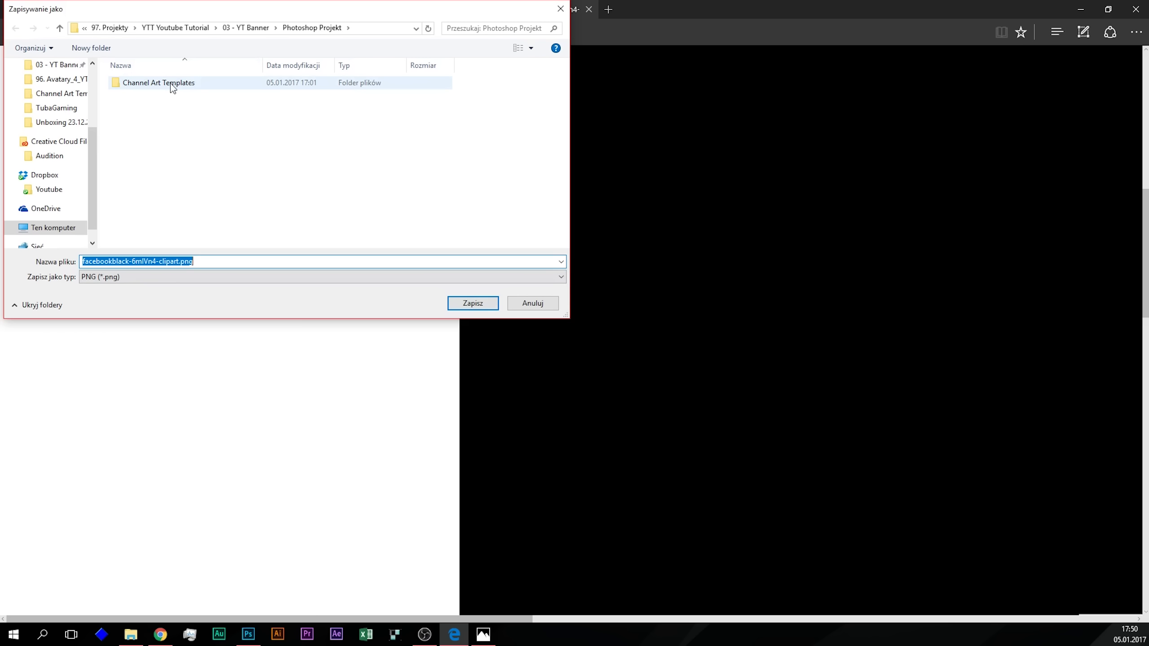
pyautogui.click(473, 304)
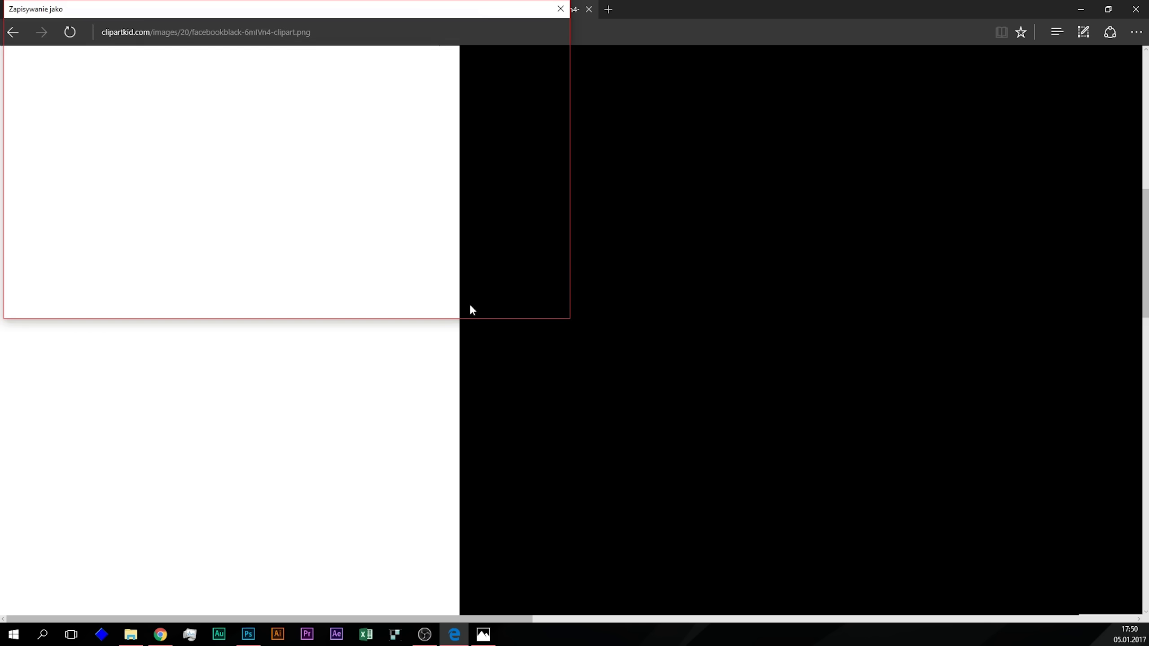
# Step: In File Explorer, go to 03 - YT Banner > Photoshop Projekt and select the facebookblack PNG
pyautogui.click(130, 634)
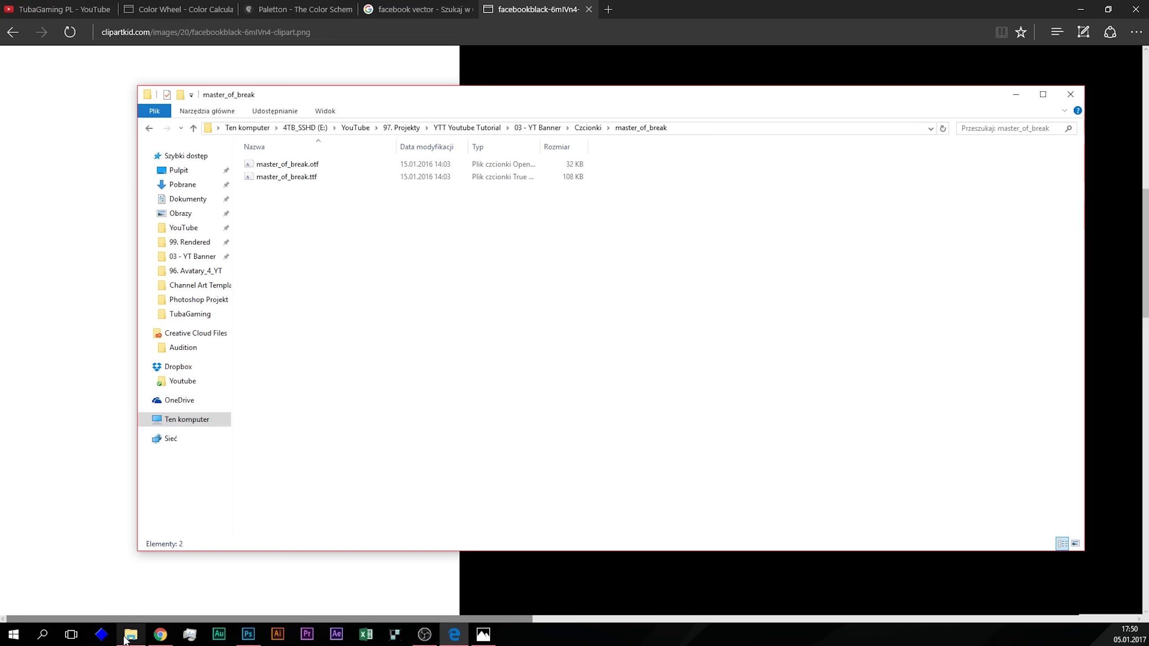
pyautogui.click(537, 128)
pyautogui.doubleClick(335, 193)
pyautogui.click(344, 194)
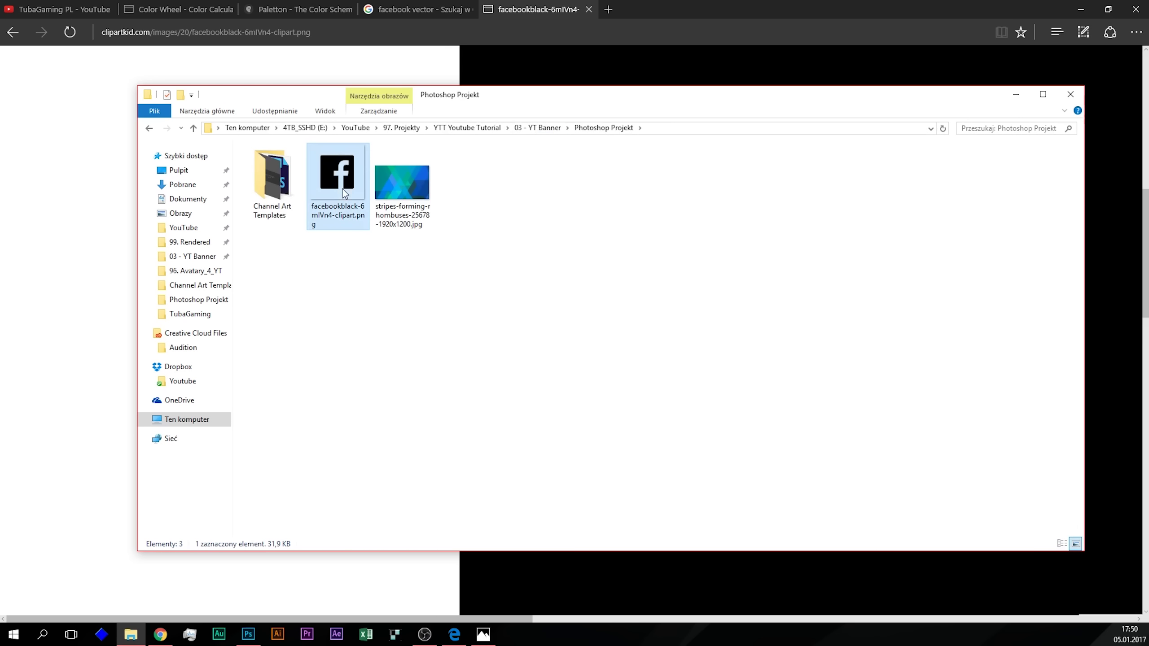
pyautogui.moveTo(333, 180)
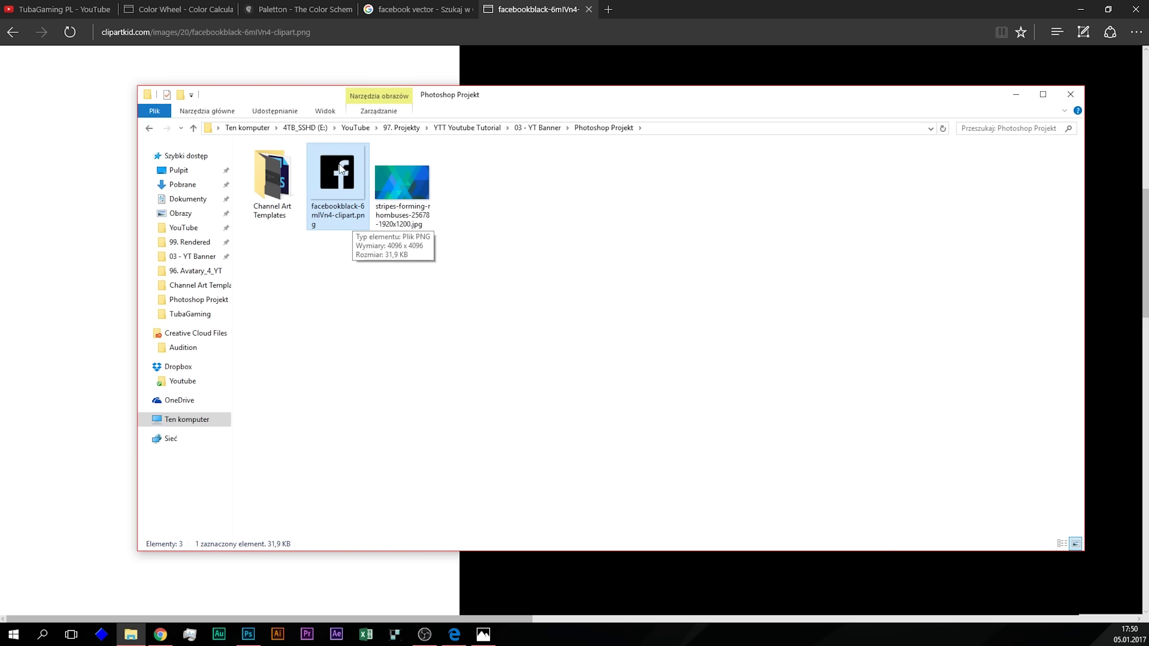
pyautogui.rightClick(330, 189)
pyautogui.click(636, 268)
pyautogui.click(332, 194)
# Step: Place the Facebook PNG onto the banner and move its layer above TubaGaming
pyautogui.moveTo(336, 172); pyautogui.dragTo(244, 639)
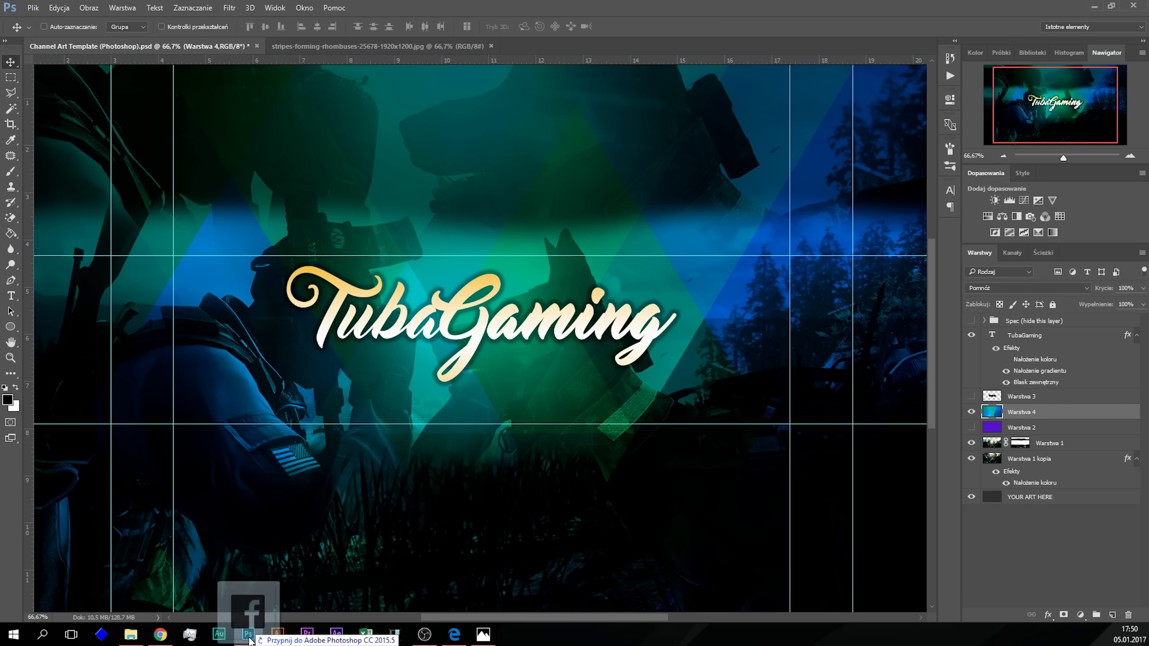
pyautogui.moveTo(244, 639); pyautogui.dragTo(357, 360)
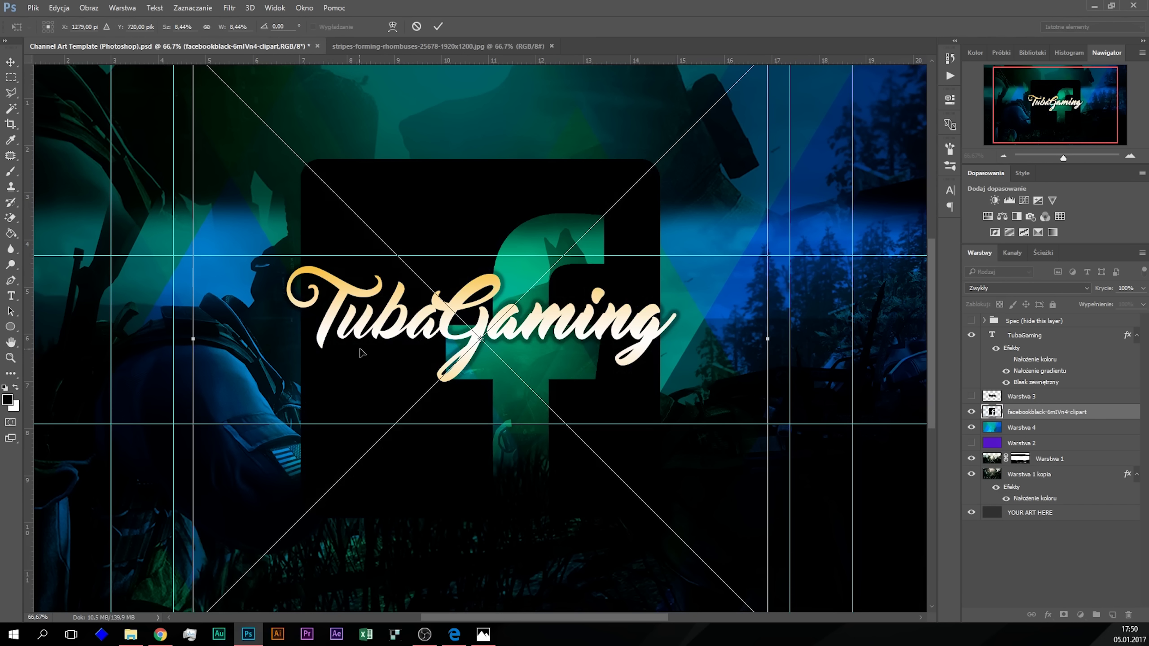
pyautogui.click(437, 27)
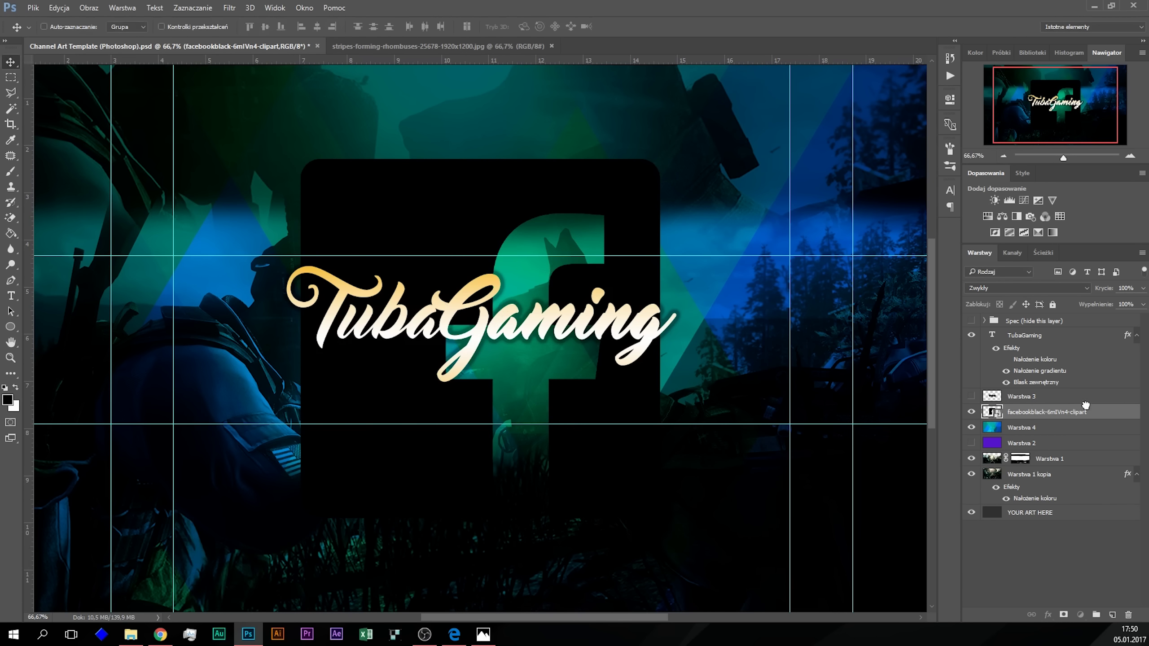
pyautogui.moveTo(1088, 412); pyautogui.dragTo(1085, 330)
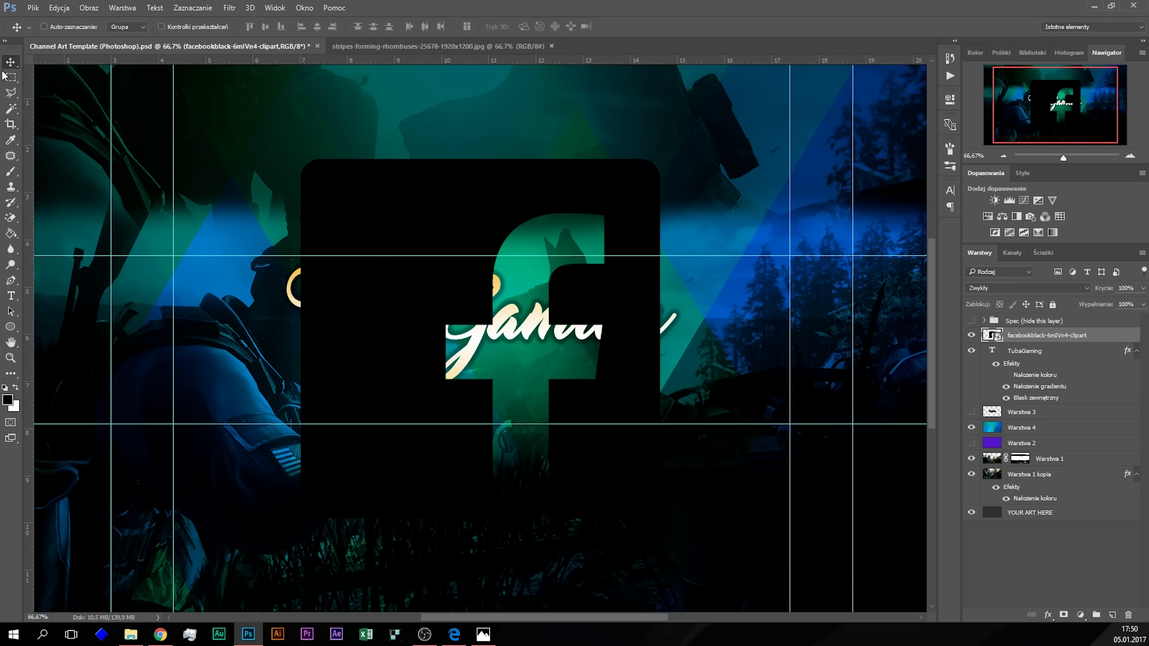
pyautogui.click(11, 78)
pyautogui.rightClick(486, 333)
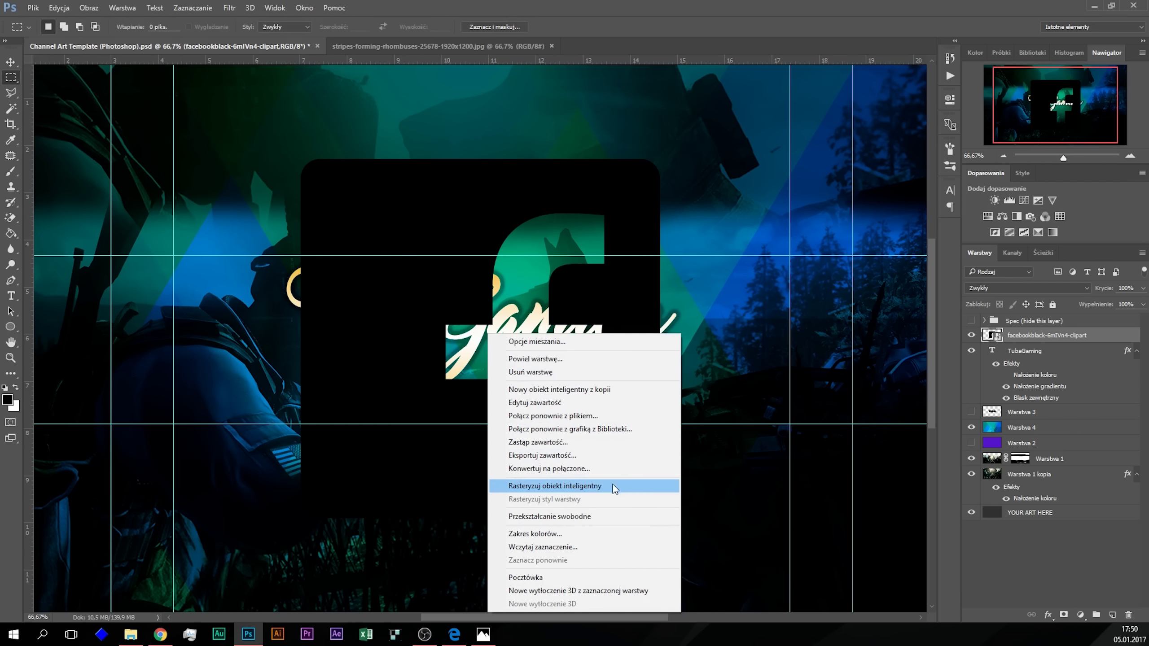
pyautogui.click(600, 517)
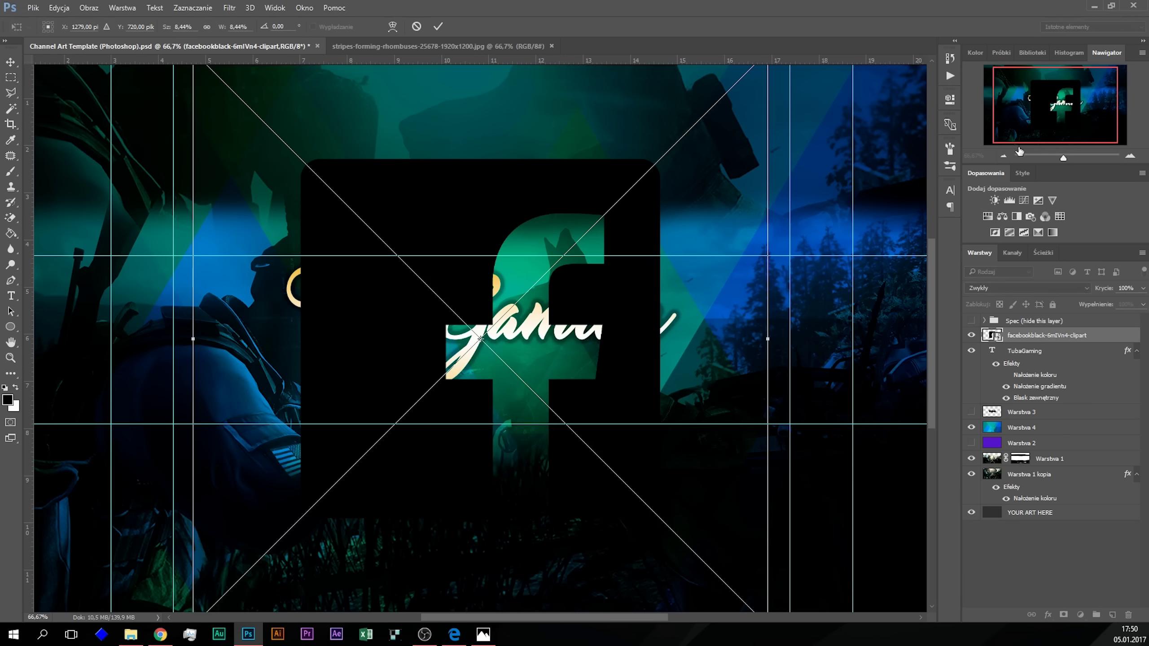
# Step: Scale the Facebook logo down and move it under the Tuba text
pyautogui.click(1003, 156)
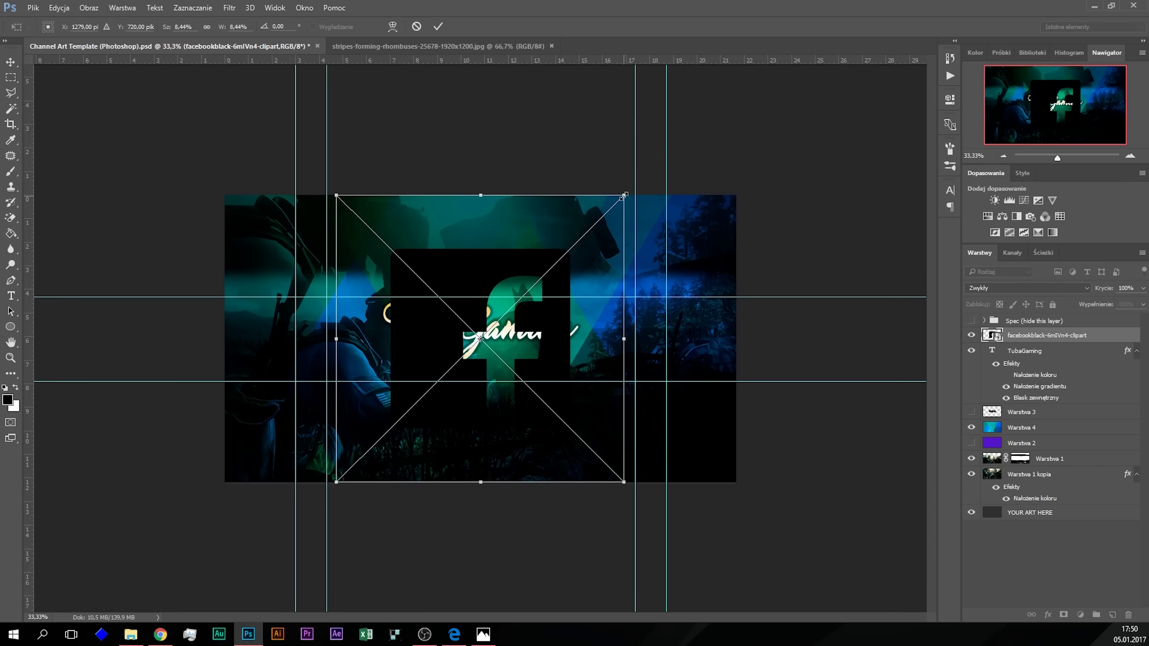
pyautogui.moveTo(625, 192); pyautogui.dragTo(372, 446)
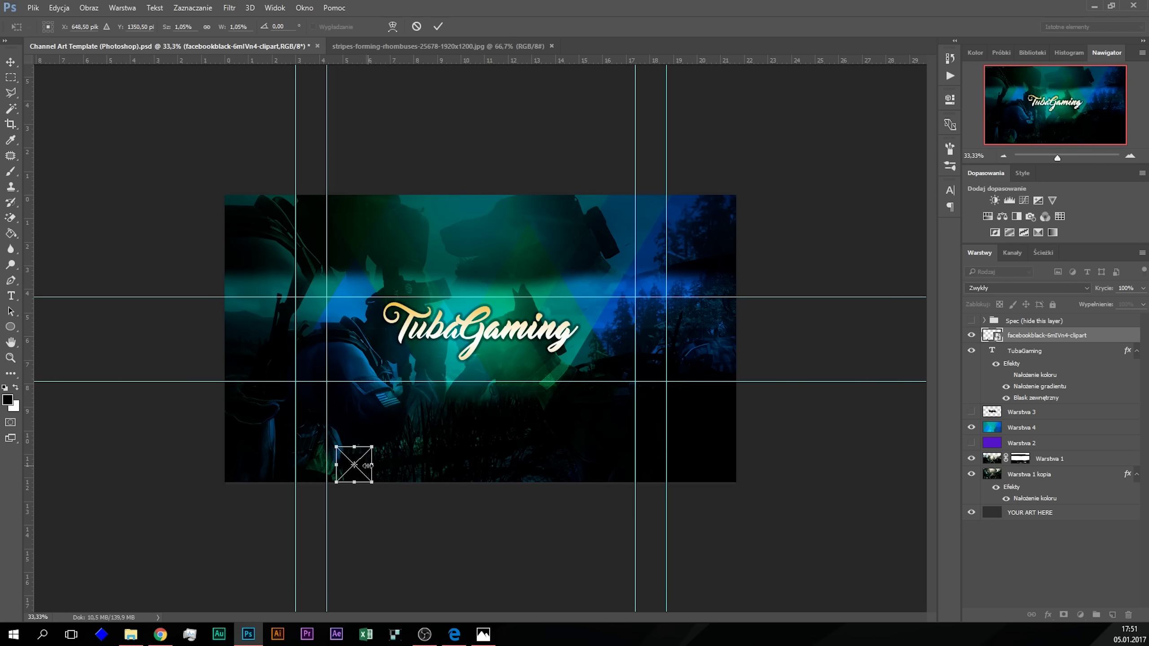
pyautogui.moveTo(367, 465); pyautogui.dragTo(429, 364)
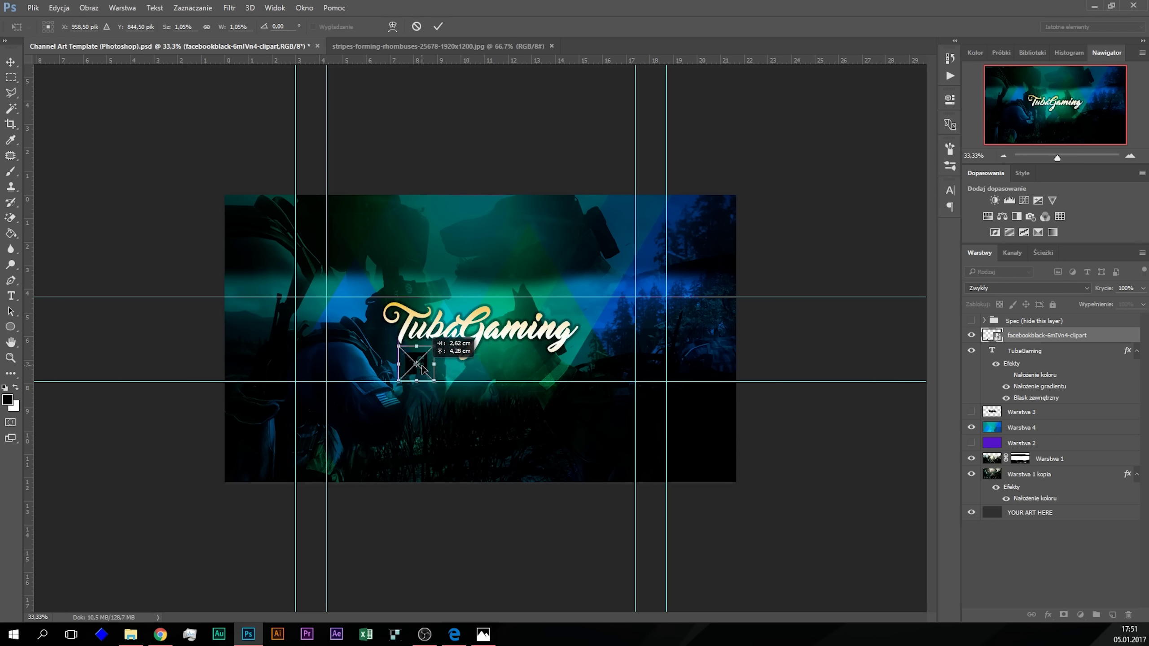
pyautogui.click(1131, 156)
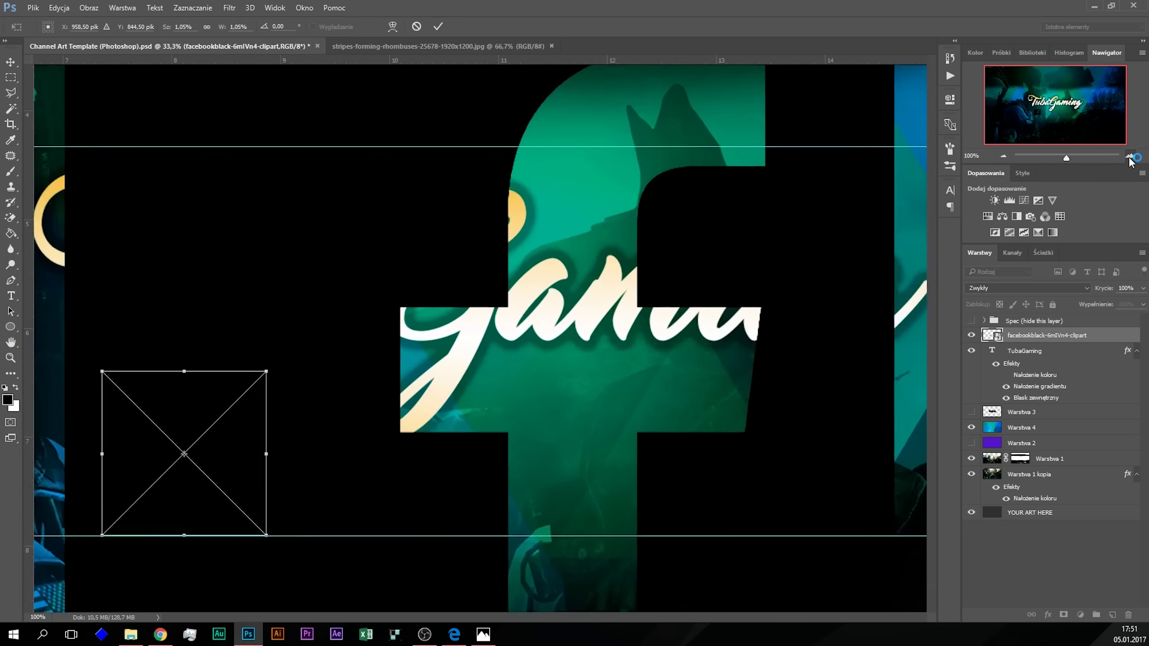
pyautogui.scroll(-2, 421, 442)
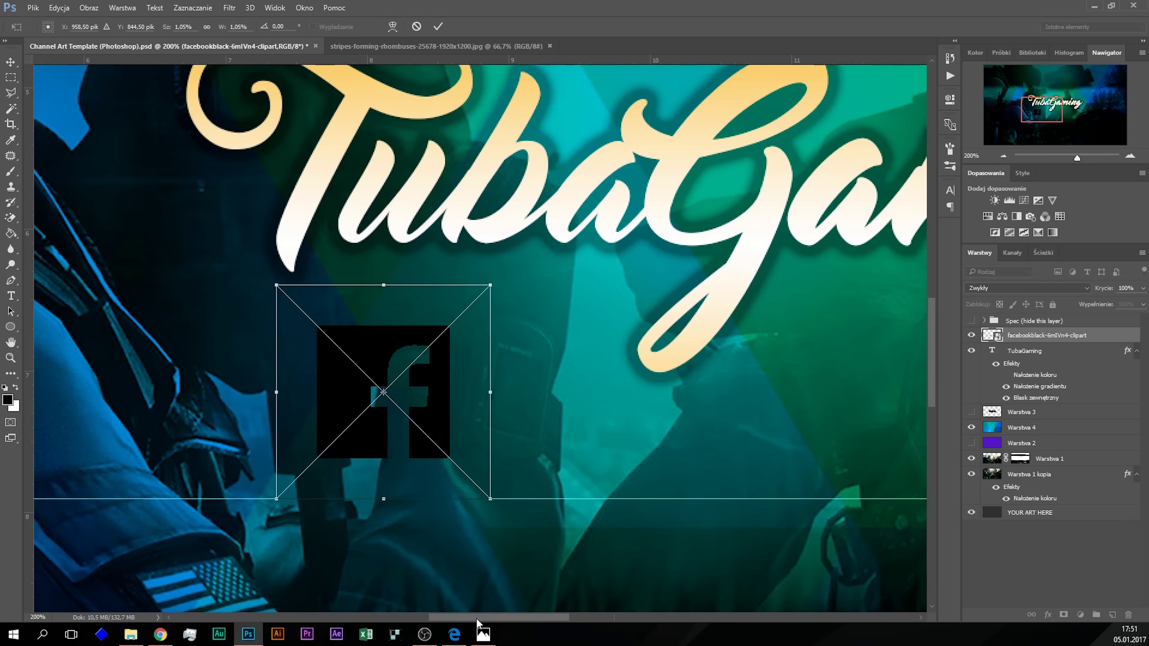
pyautogui.hscroll(-5, 460, 516)
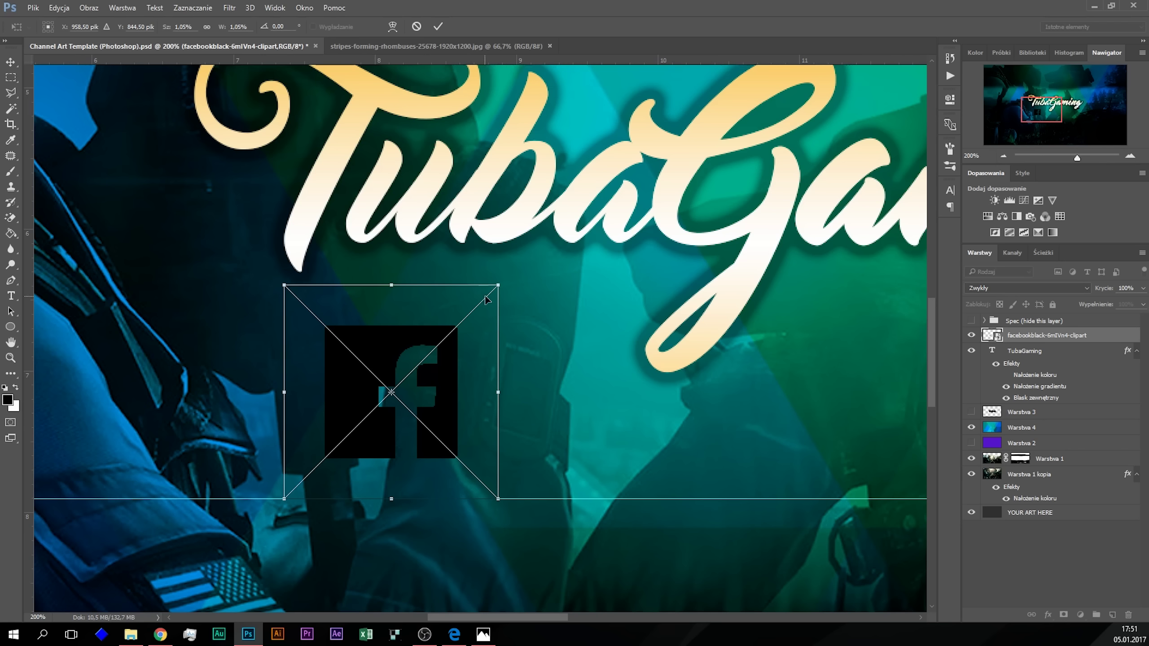
# Step: Shrink the logo further, position it just below the title, and commit
pyautogui.moveTo(500, 282); pyautogui.dragTo(410, 372)
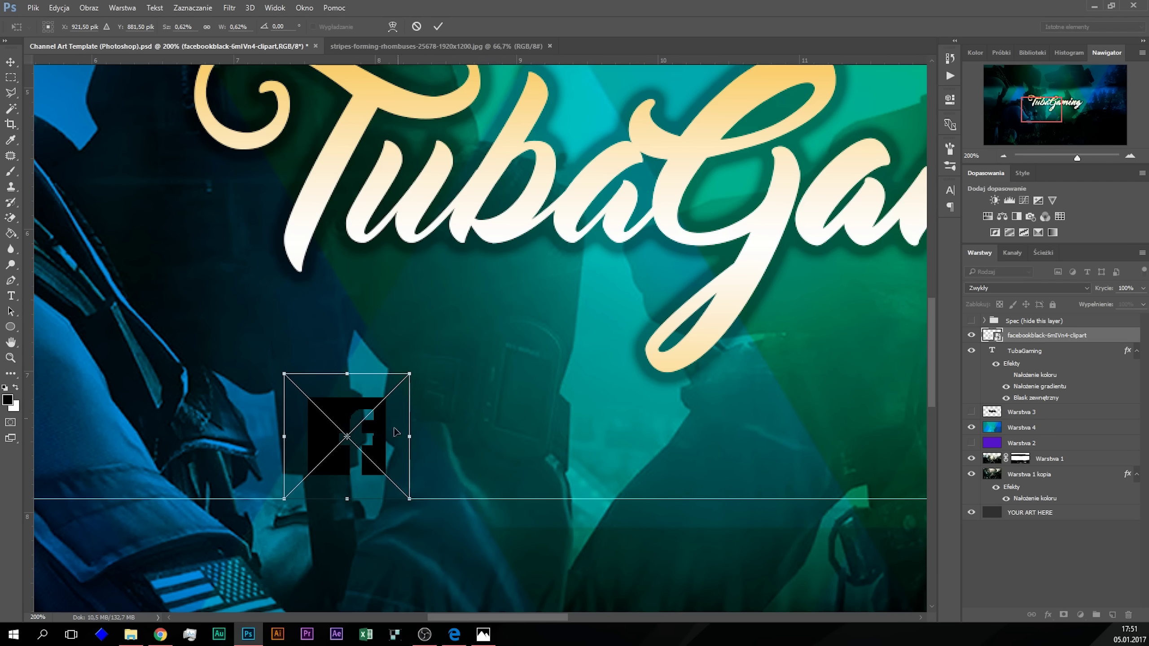
pyautogui.click(1003, 157)
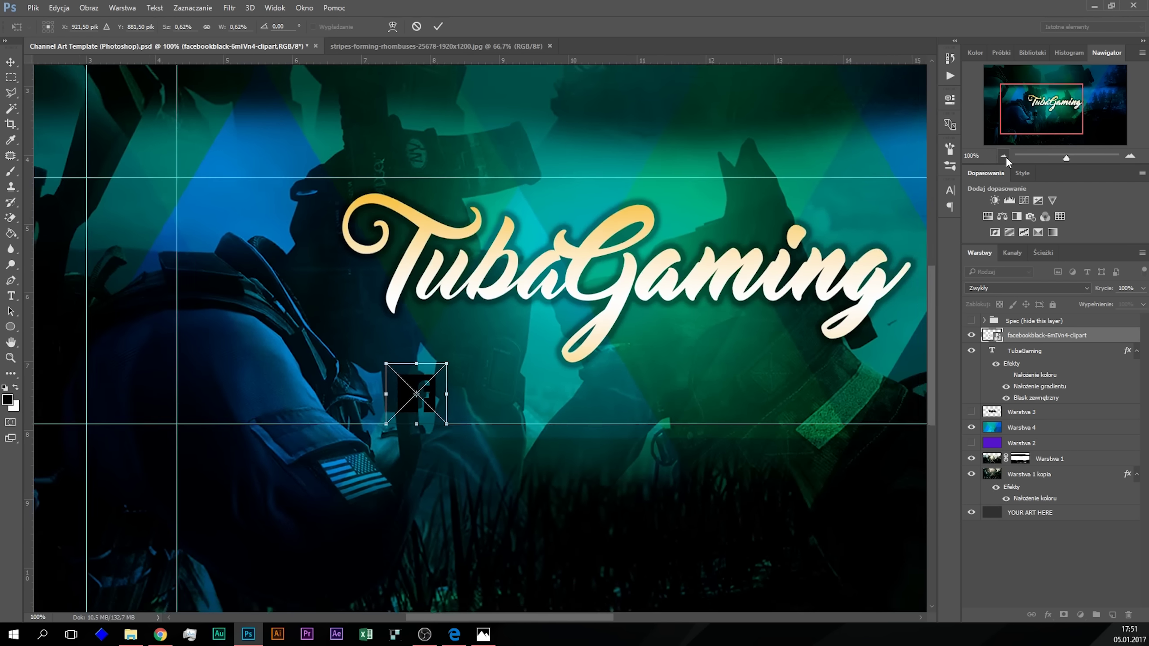
pyautogui.moveTo(1016, 125); pyautogui.dragTo(1045, 118)
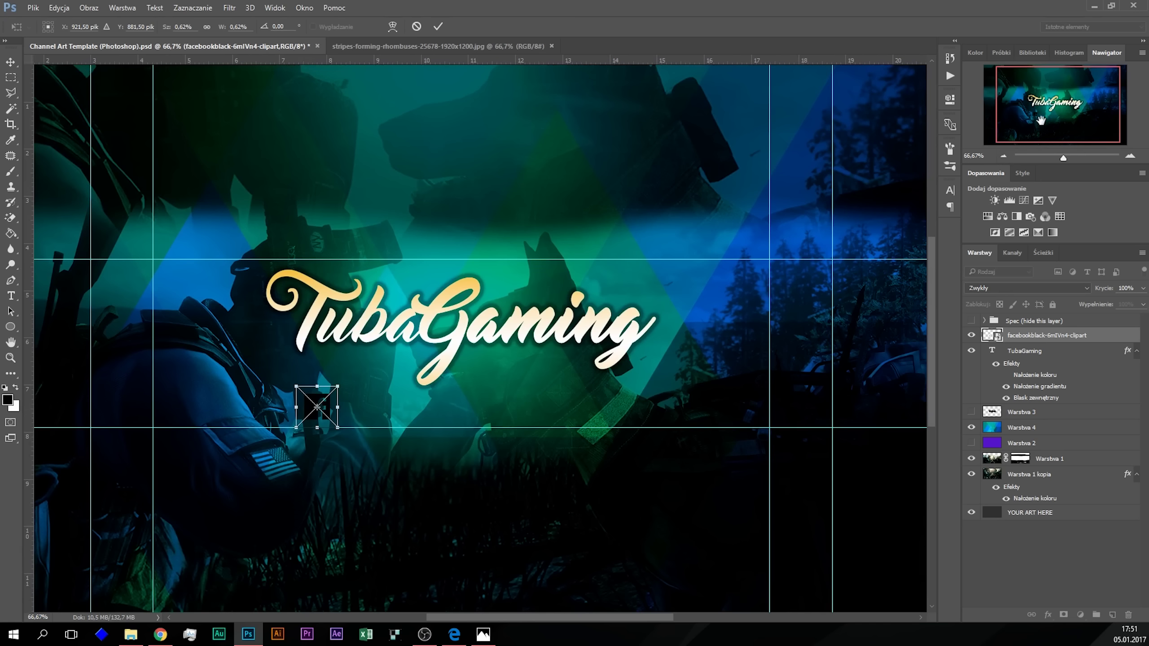
pyautogui.moveTo(329, 412); pyautogui.dragTo(366, 408)
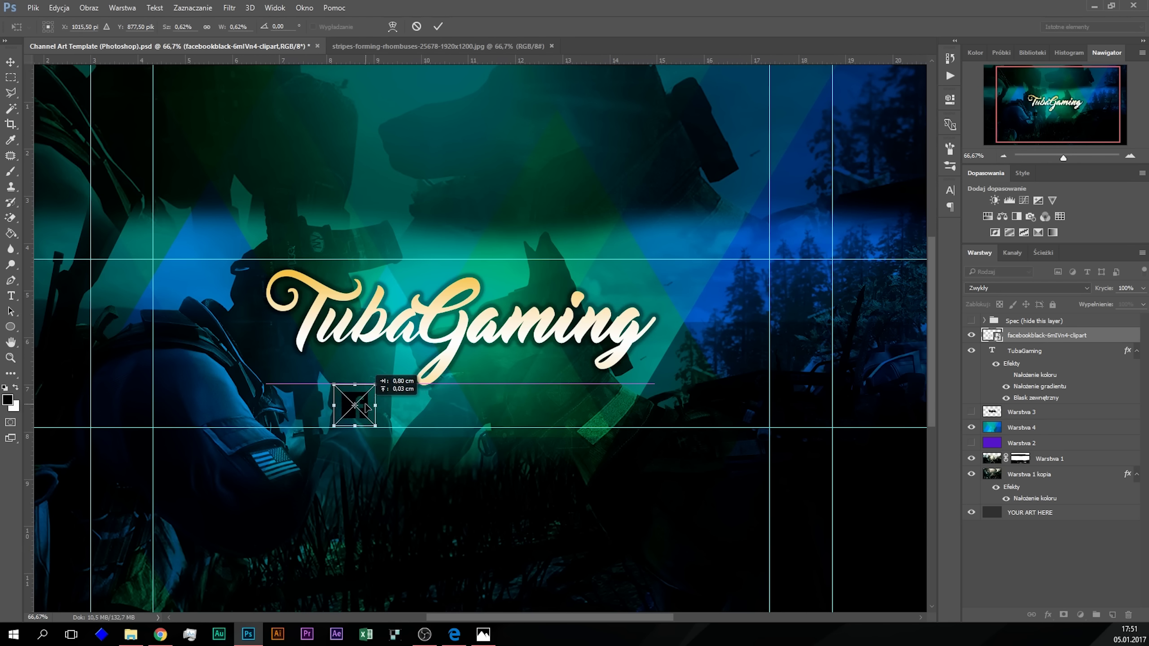
pyautogui.moveTo(371, 408)
pyautogui.mouseDown()
pyautogui.moveTo(682, 344)
pyautogui.moveTo(407, 405)
pyautogui.moveTo(331, 405)
pyautogui.moveTo(381, 417)
pyautogui.moveTo(383, 391)
pyautogui.mouseUp()
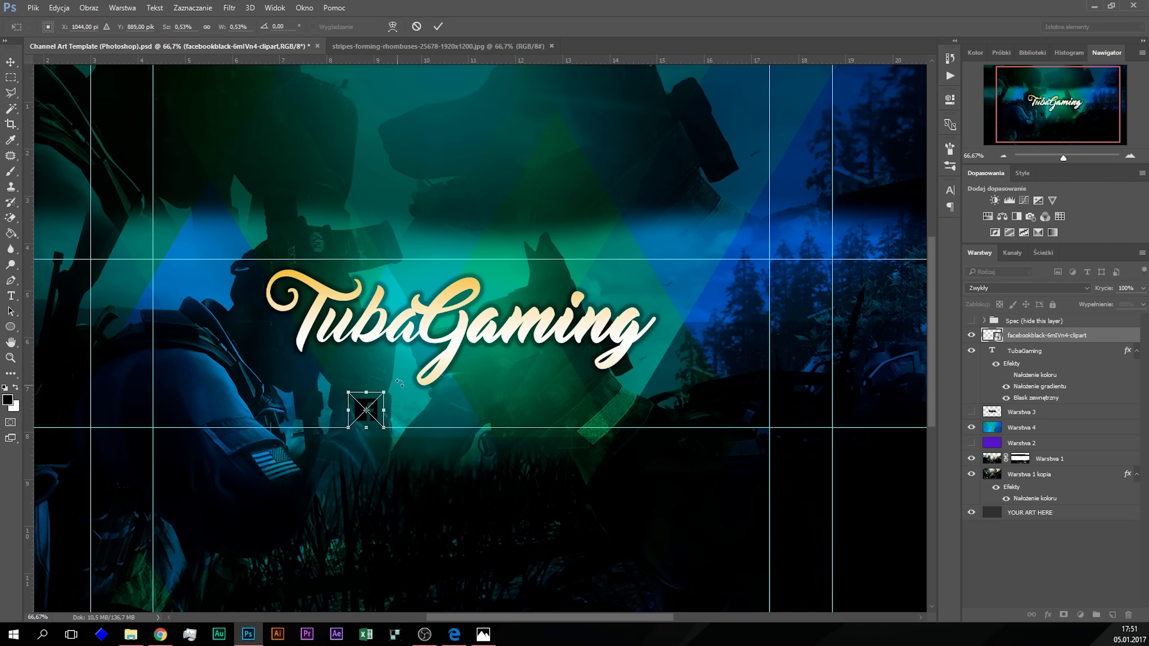
pyautogui.click(436, 26)
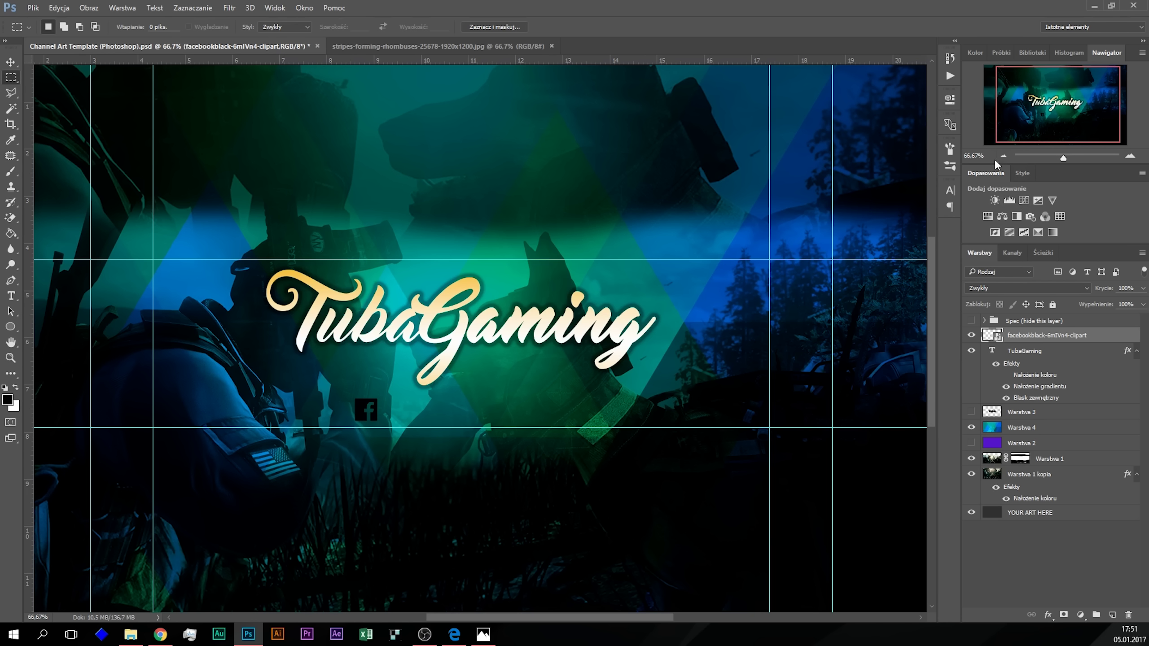
# Step: Copy the TubaGaming title's layer style and paste it onto the Facebook icon layer
pyautogui.click(1129, 156)
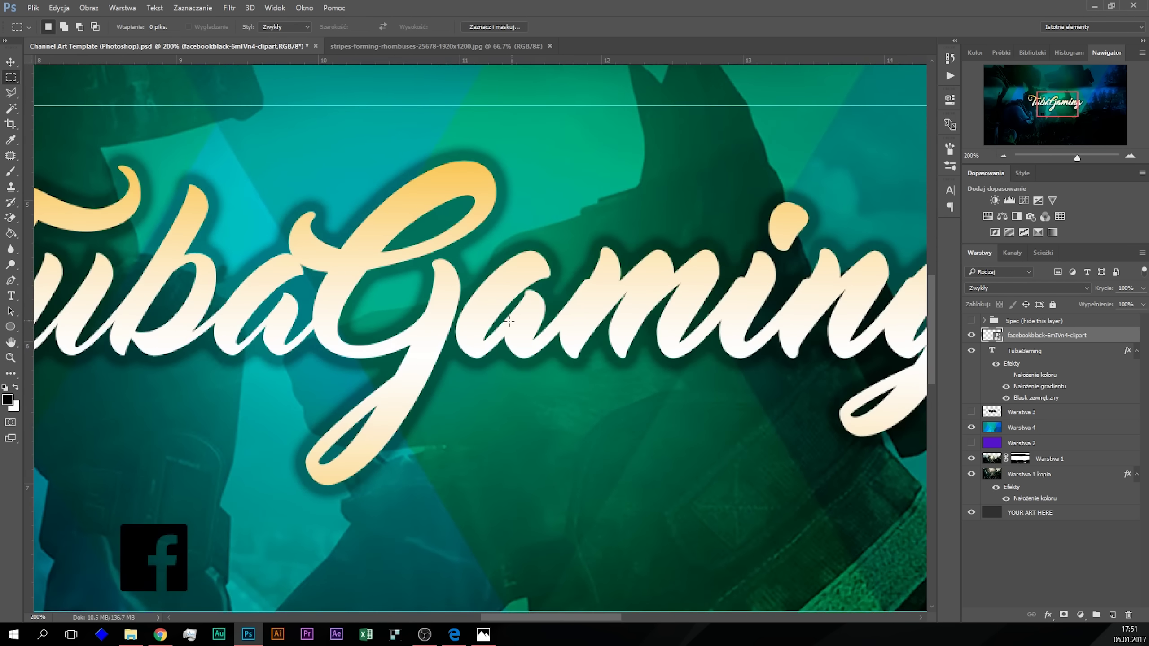
pyautogui.click(1003, 156)
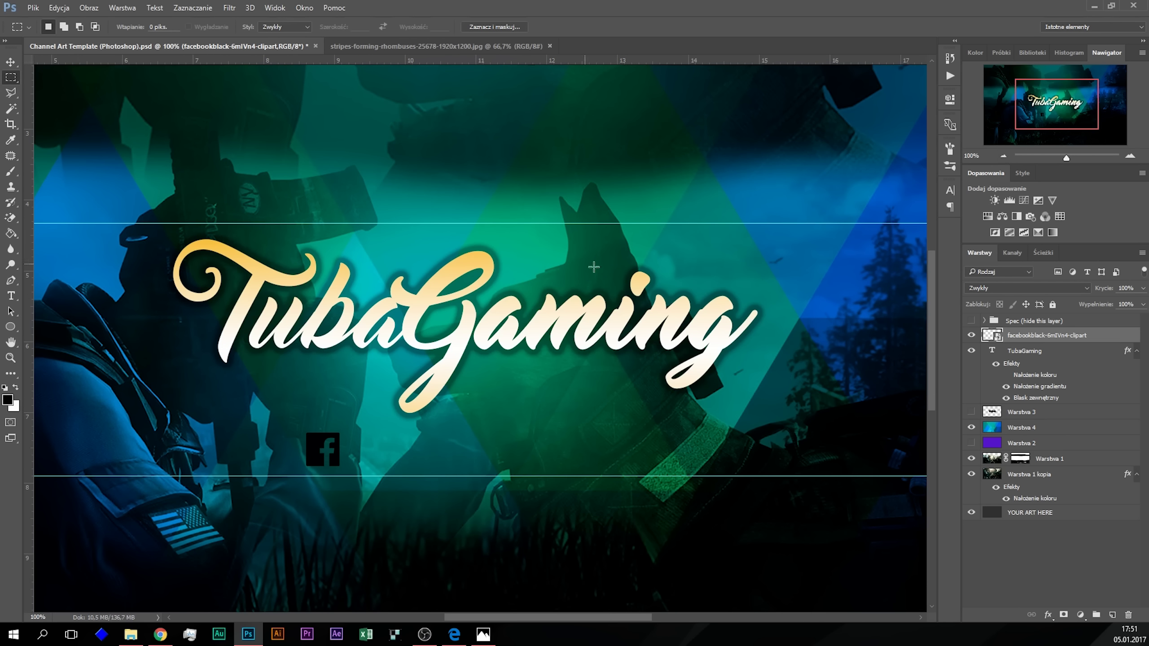
pyautogui.click(1059, 353)
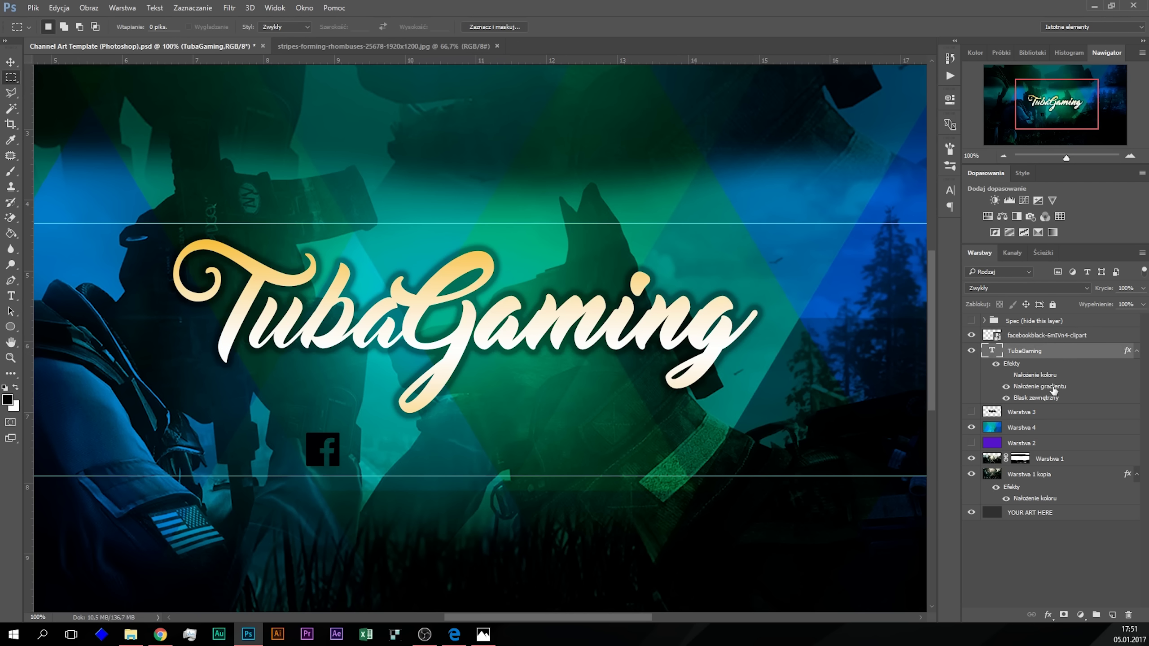
pyautogui.rightClick(1064, 355)
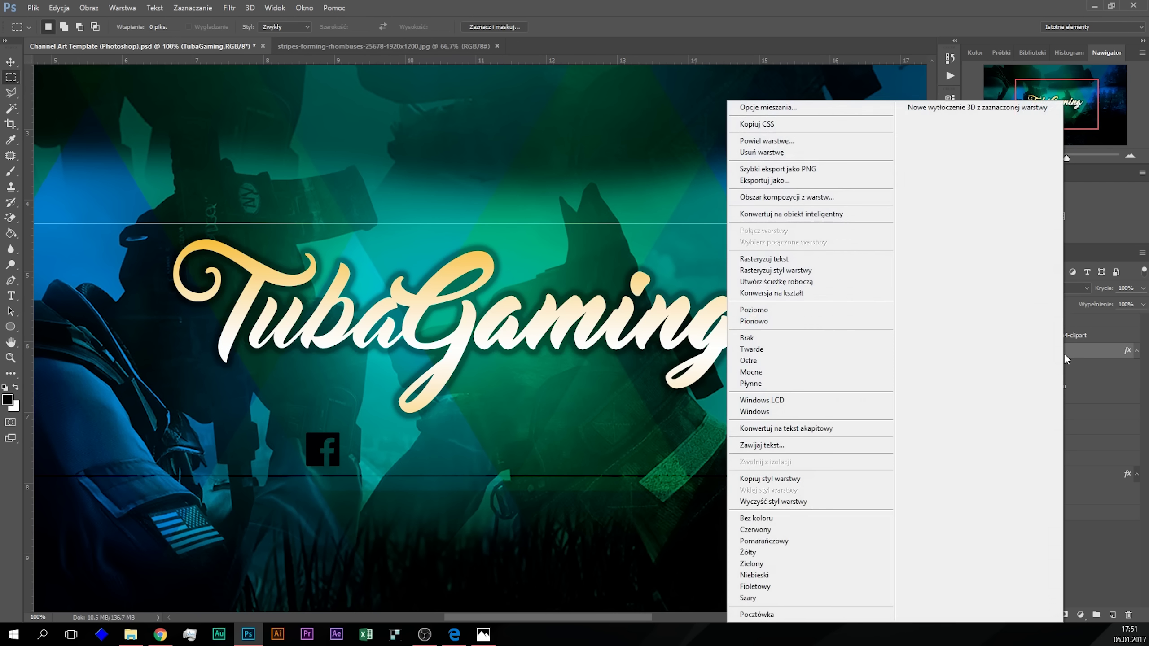
pyautogui.click(837, 479)
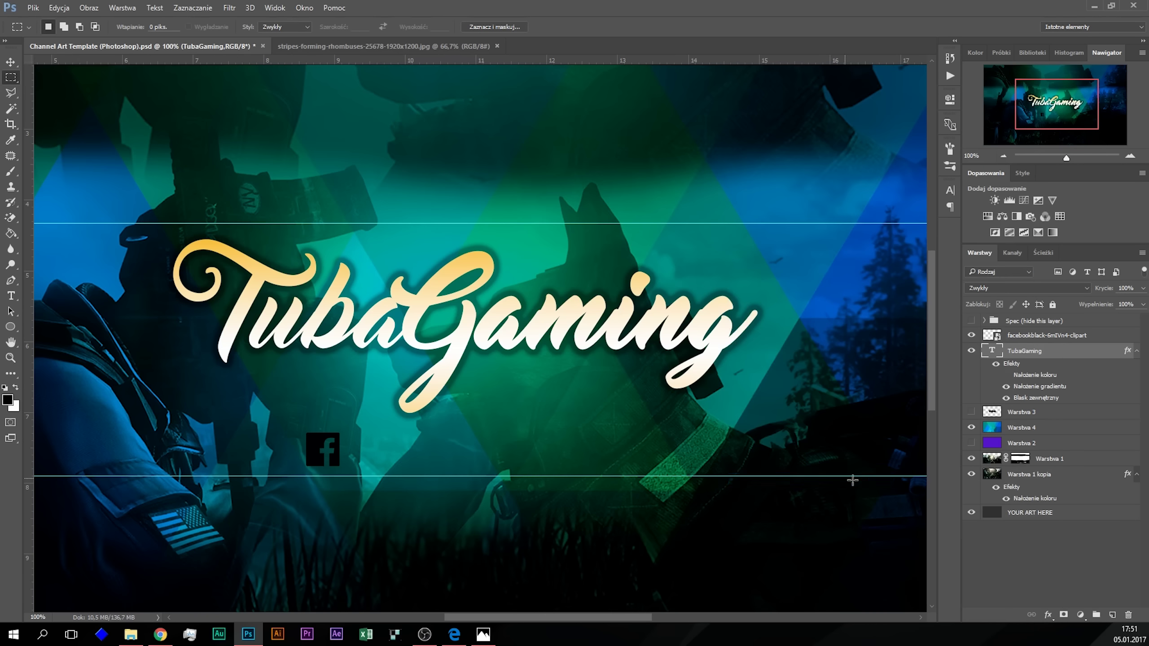
pyautogui.click(1103, 339)
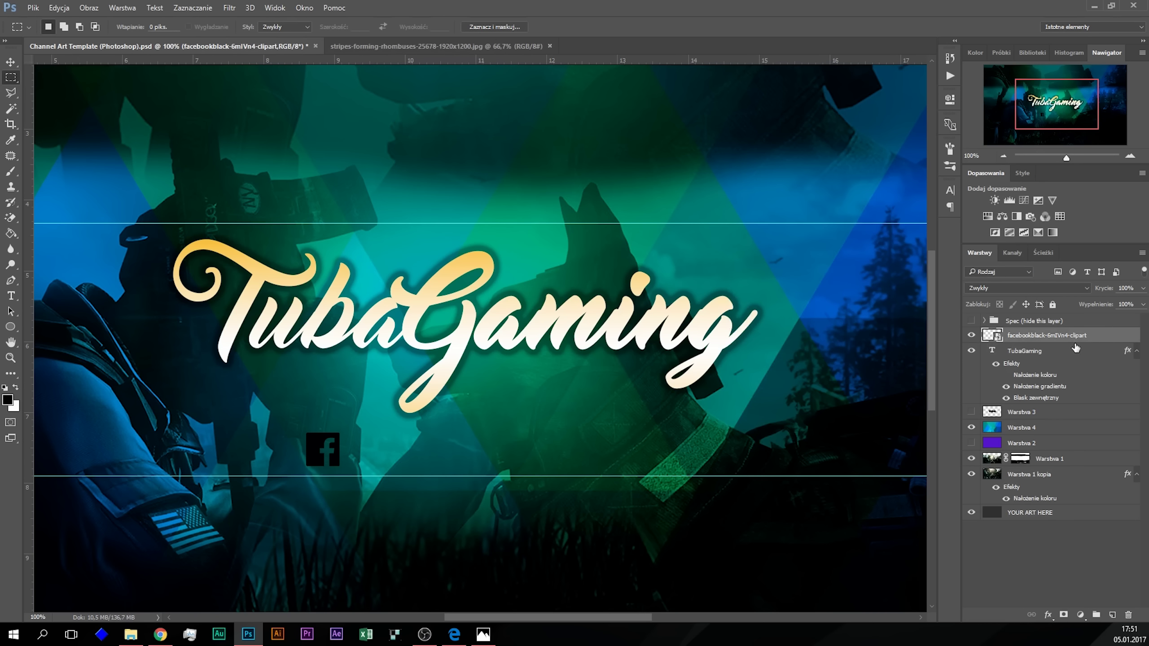
pyautogui.rightClick(1098, 337)
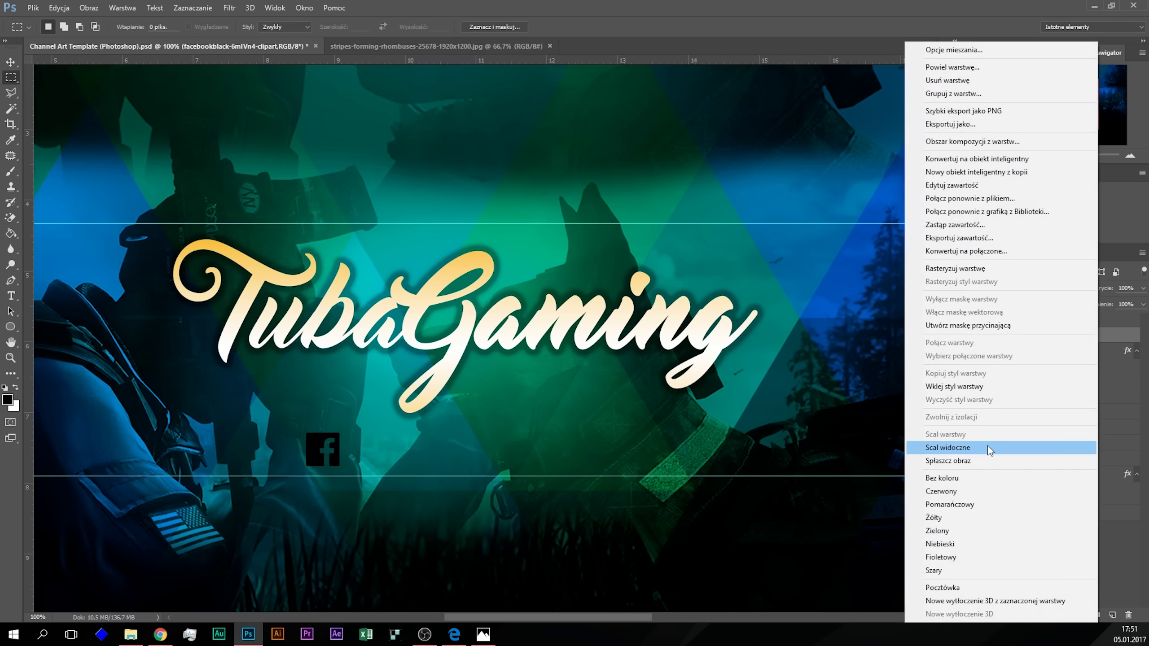
pyautogui.click(990, 387)
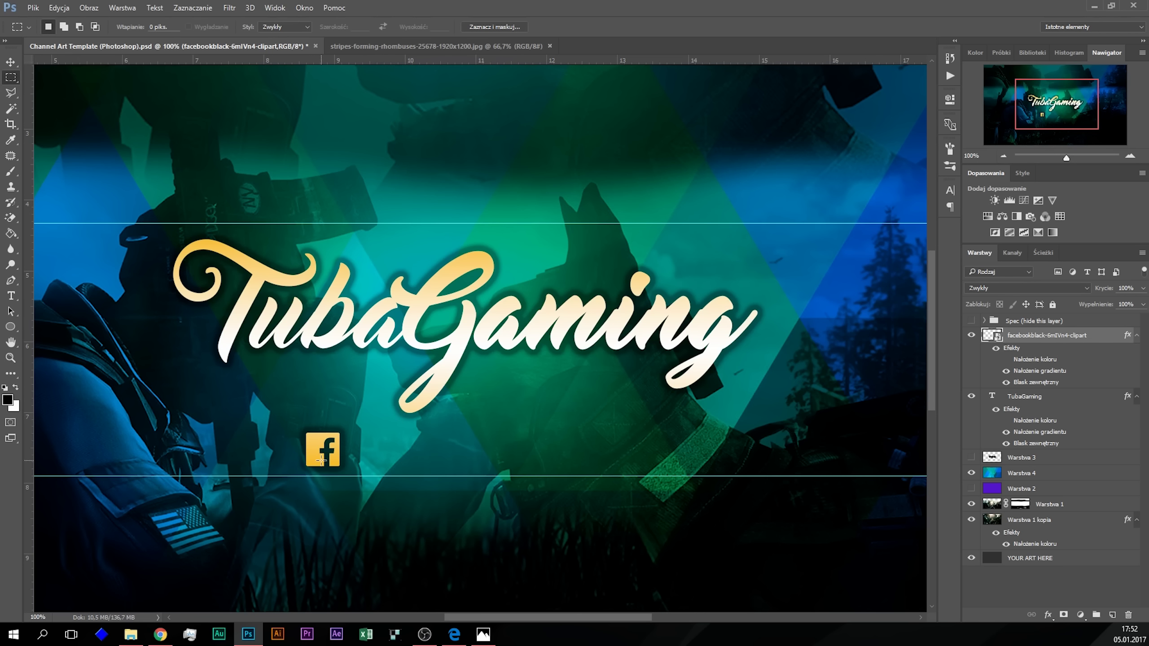
pyautogui.click(1131, 156)
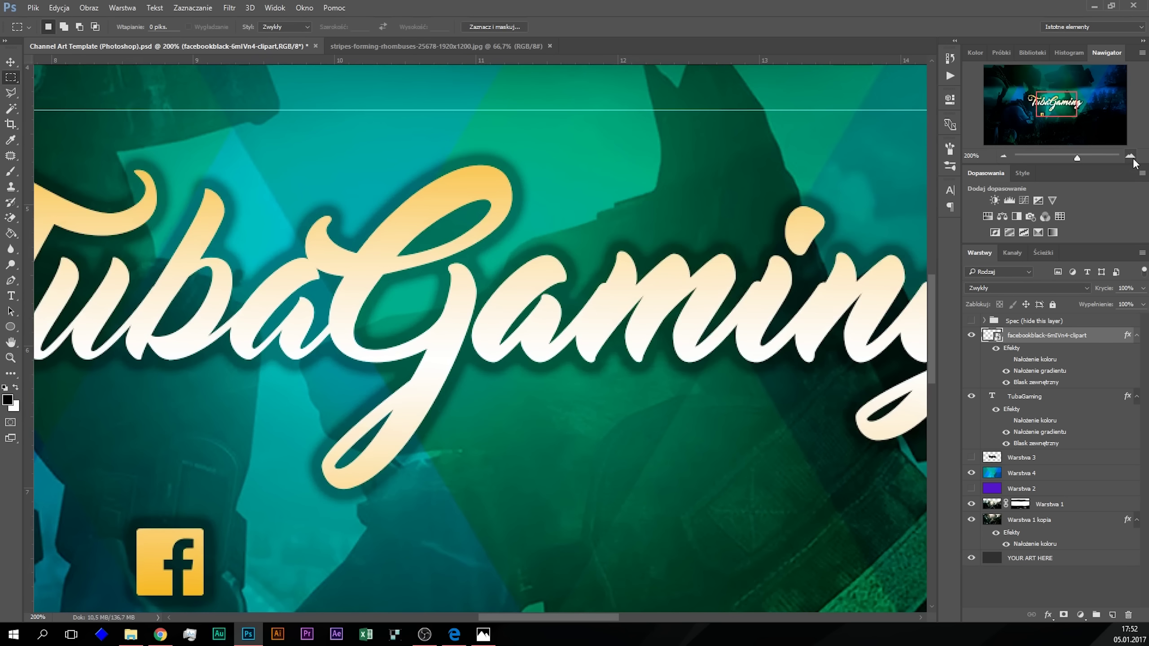
pyautogui.click(1000, 155)
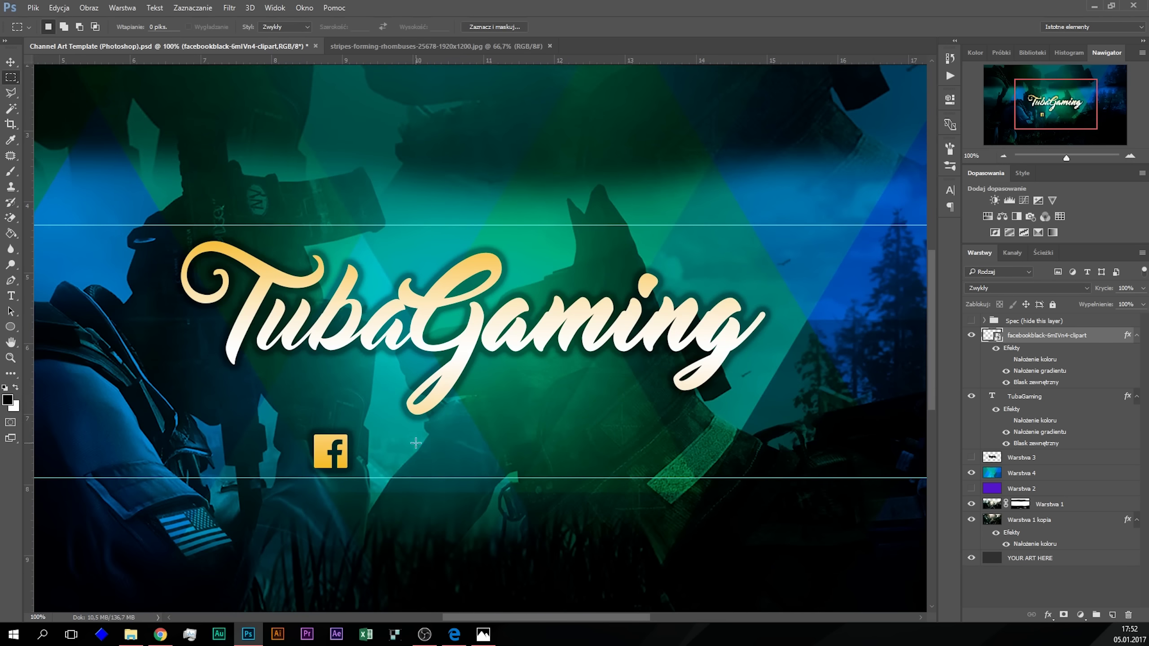
# Step: Start a new text layer beside the Facebook icon
pyautogui.scroll(-1, 414, 428)
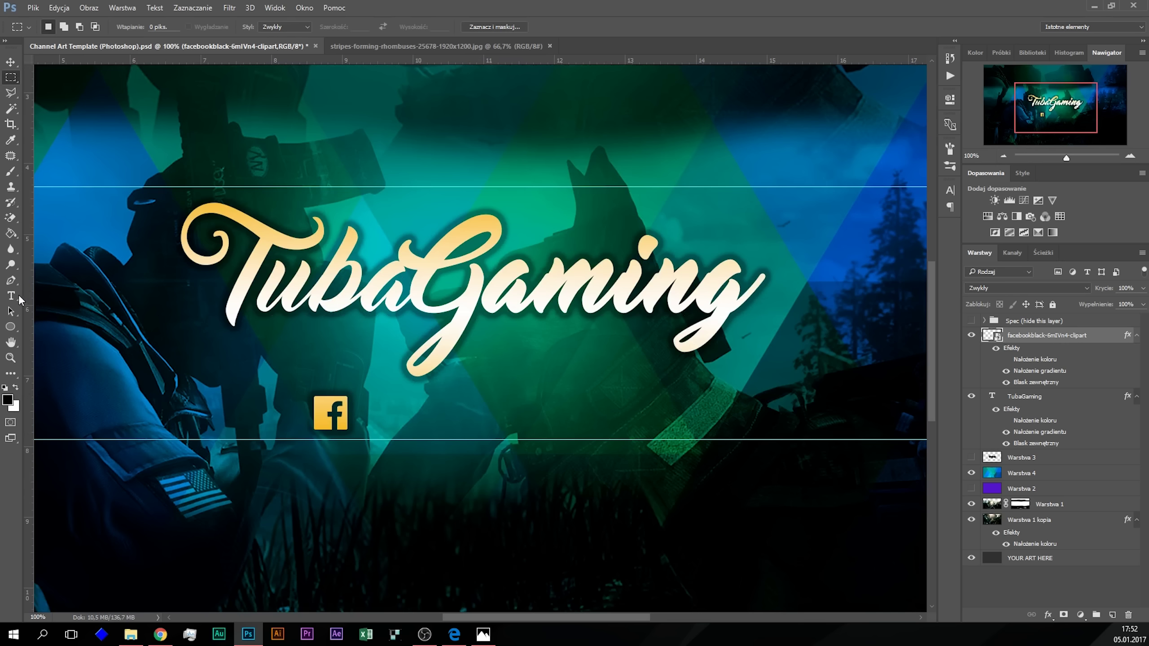
pyautogui.click(11, 296)
pyautogui.click(366, 413)
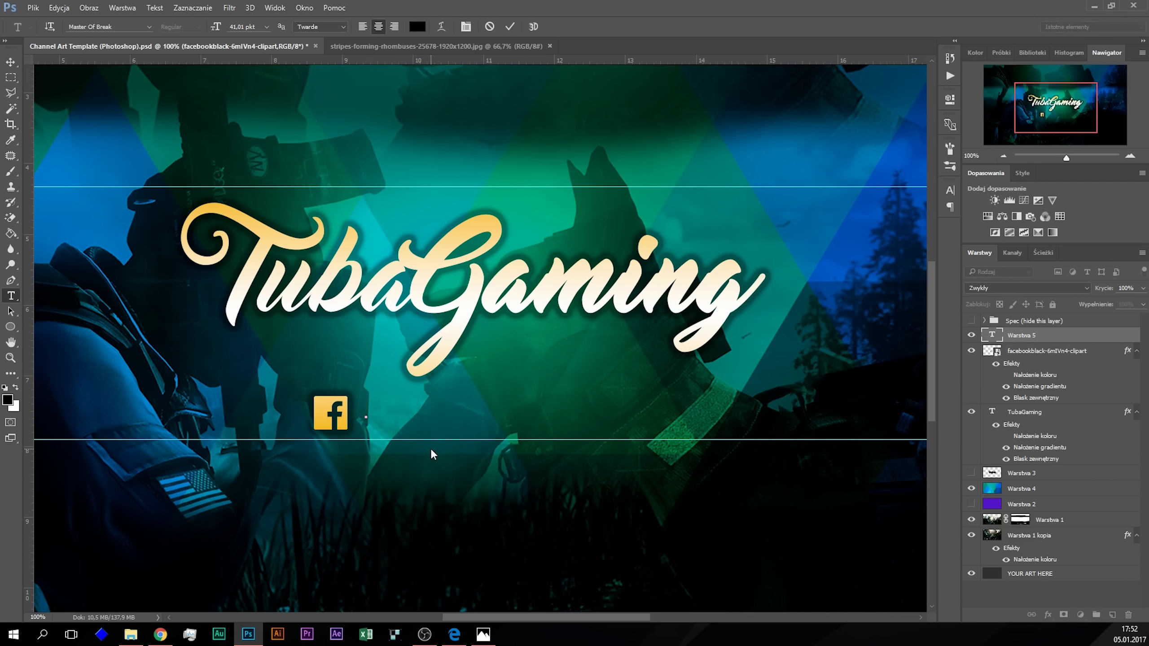
# Step: Type 'tubagaming.pl', shrink it to 13,01 pt and place it beside the Facebook icon
pyautogui.write('tub')
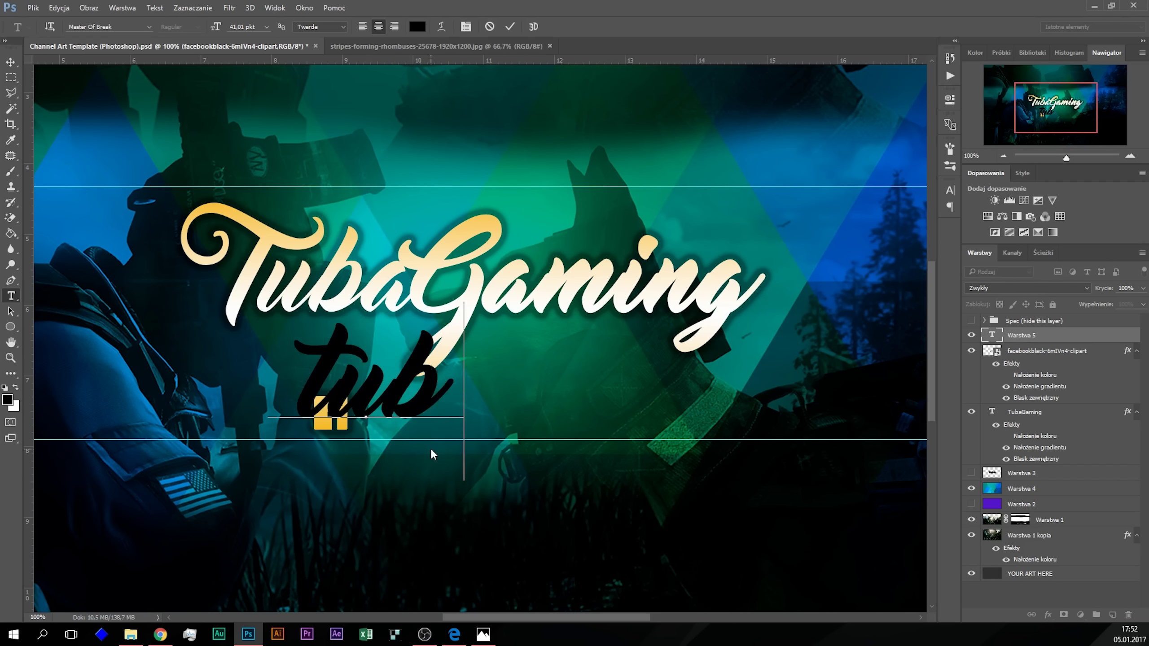
pyautogui.write('agaming')
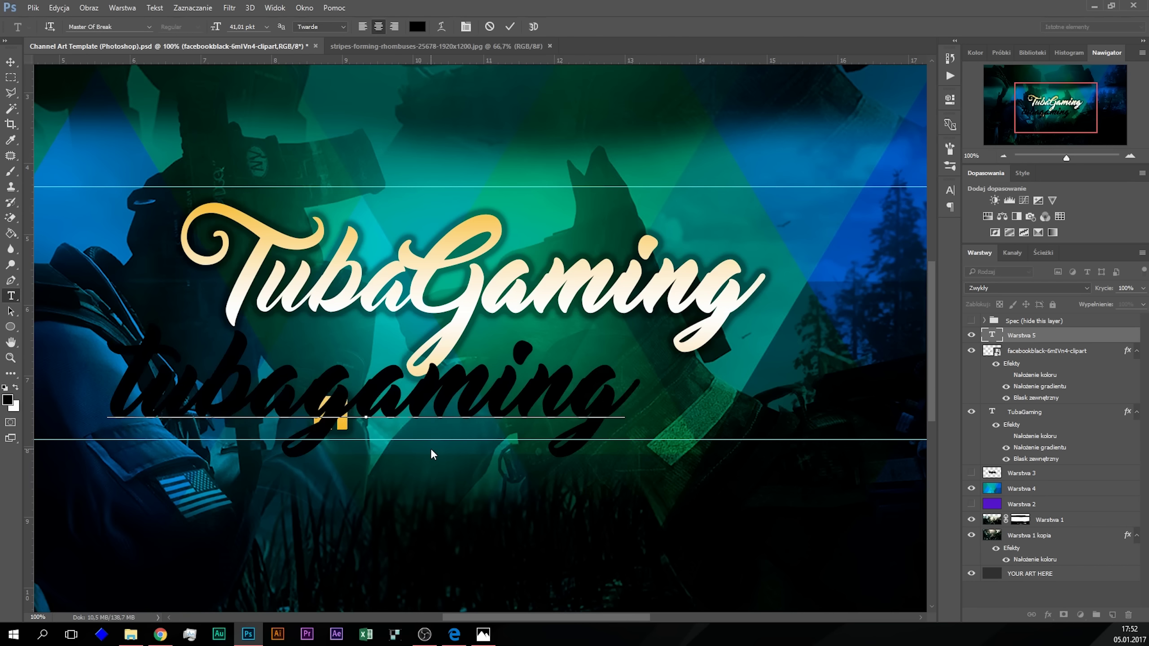
pyautogui.write('.pl')
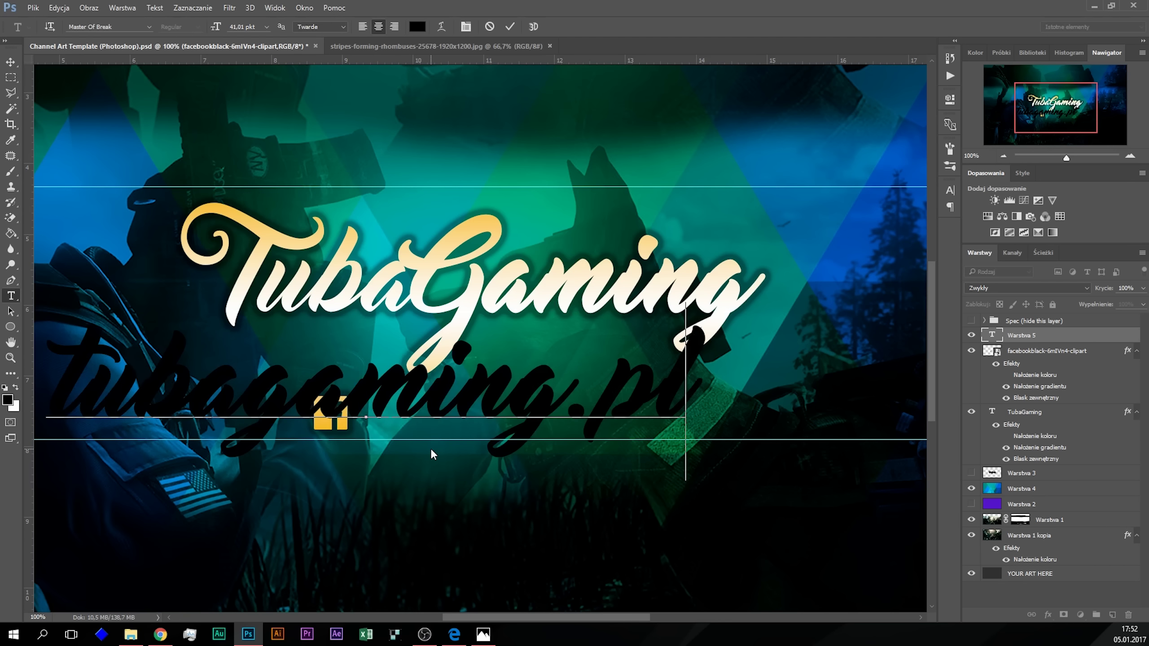
pyautogui.moveTo(693, 383)
pyautogui.mouseDown()
pyautogui.moveTo(219, 421)
pyautogui.moveTo(171, 408)
pyautogui.mouseUp()
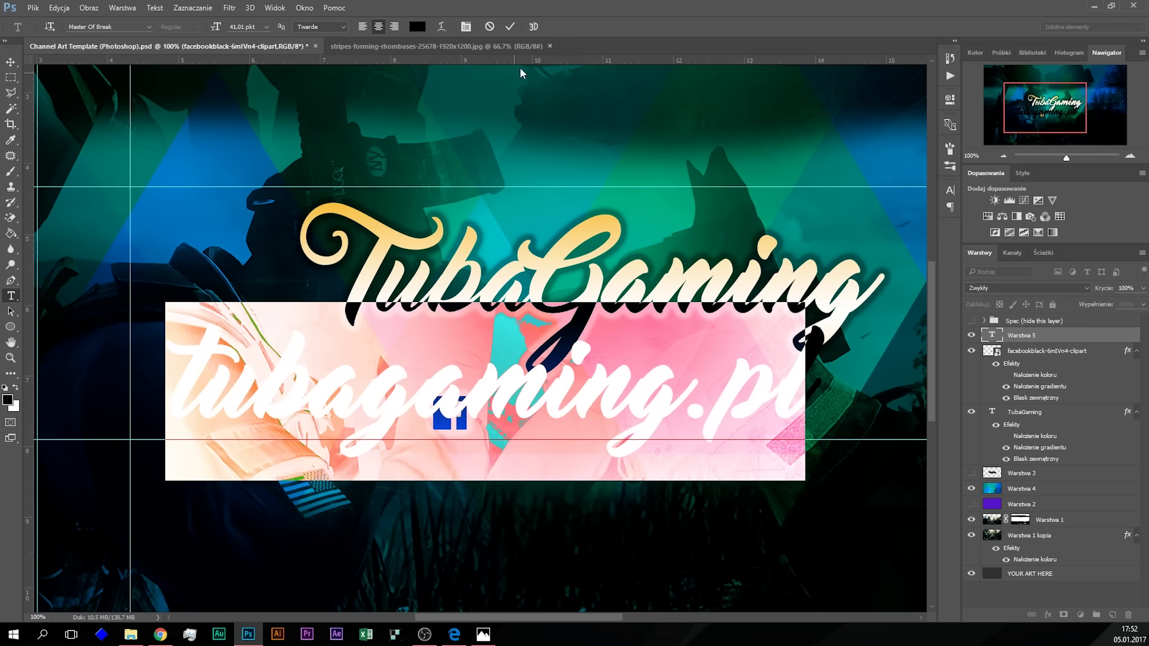
pyautogui.click(950, 191)
pyautogui.moveTo(812, 221); pyautogui.dragTo(668, 266)
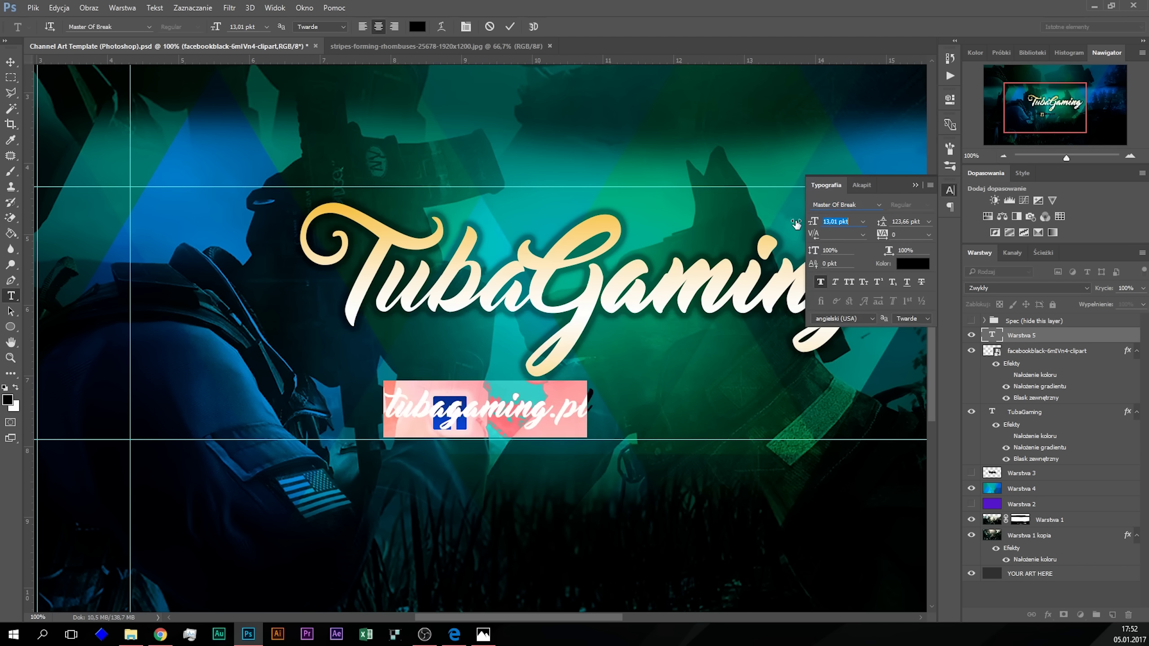
pyautogui.moveTo(492, 365); pyautogui.dragTo(578, 369)
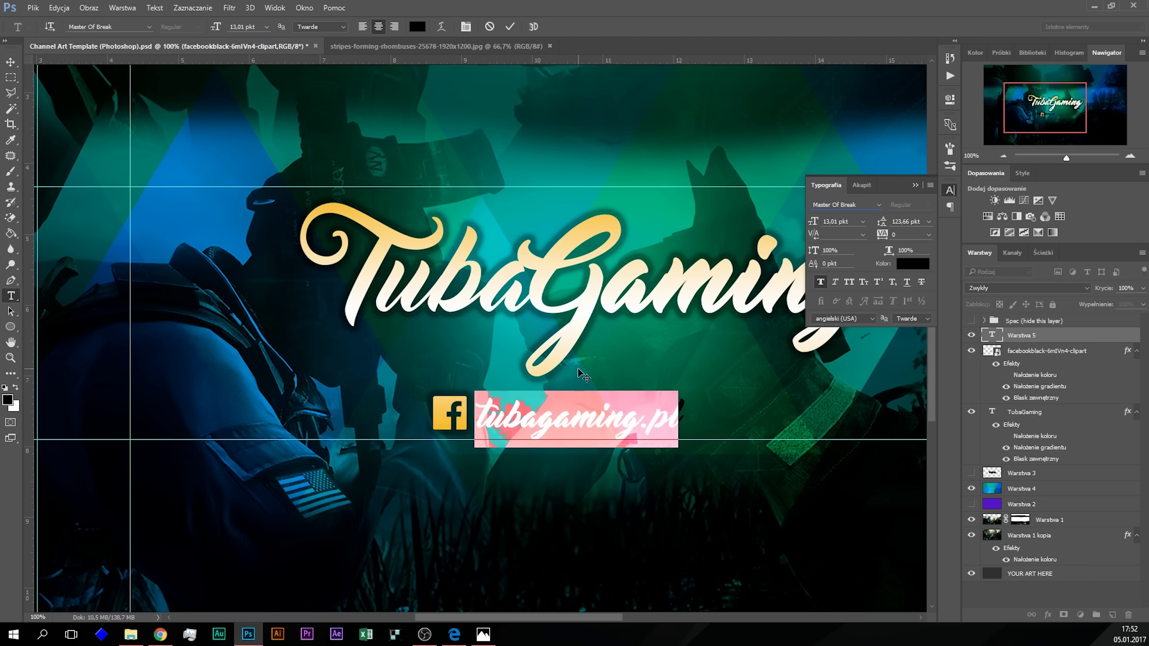
pyautogui.click(638, 454)
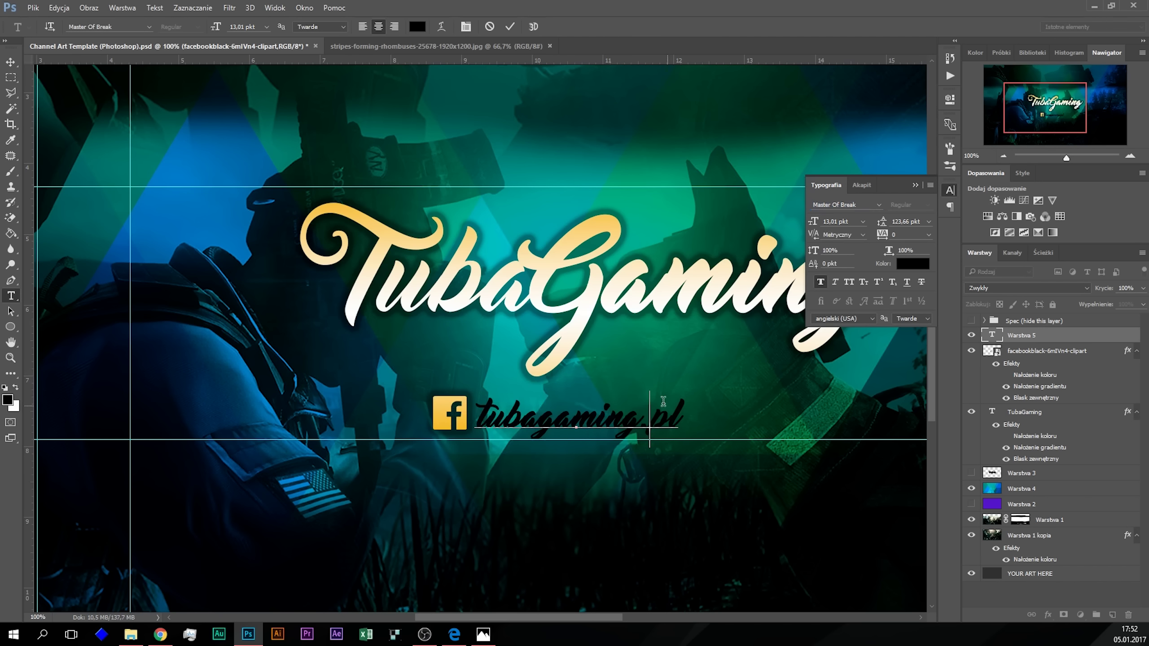
pyautogui.click(509, 26)
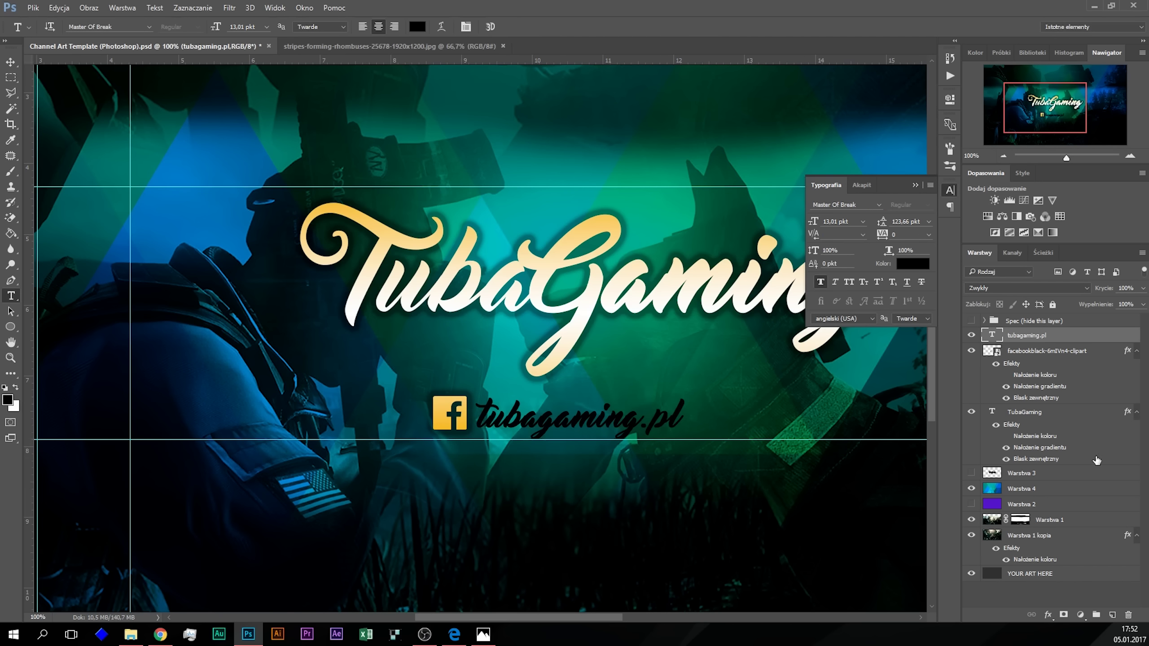
# Step: Paste the title's gold layer style onto the tubagaming.pl text
pyautogui.rightClick(1079, 342)
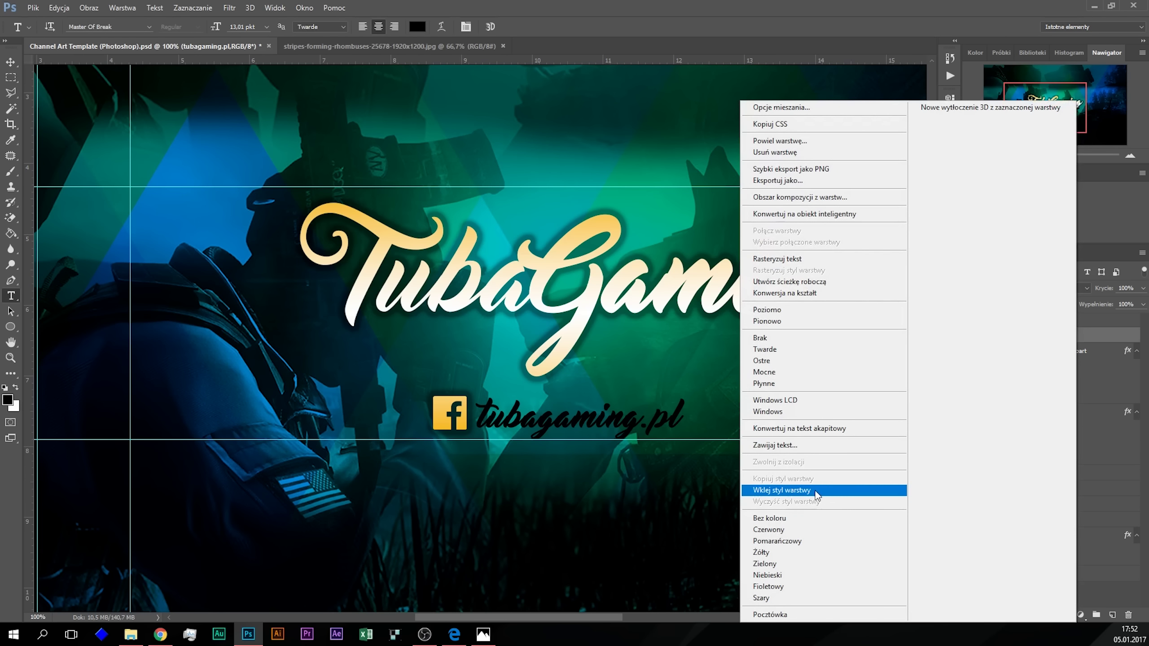
pyautogui.click(814, 491)
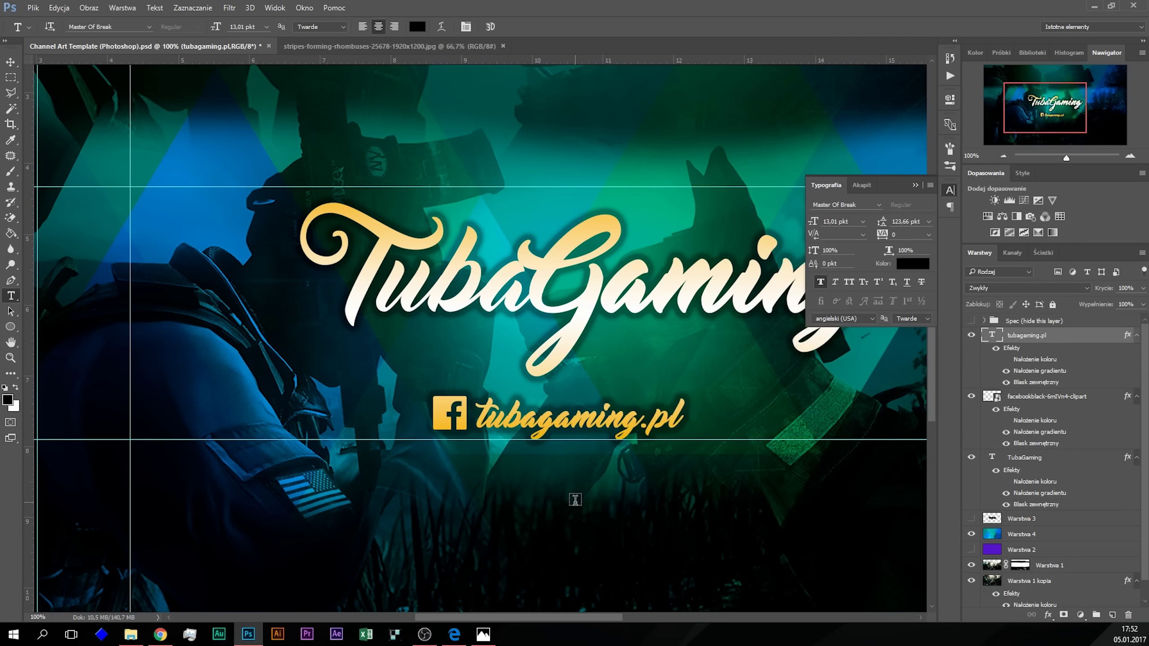
pyautogui.moveTo(1053, 119); pyautogui.dragTo(1065, 118)
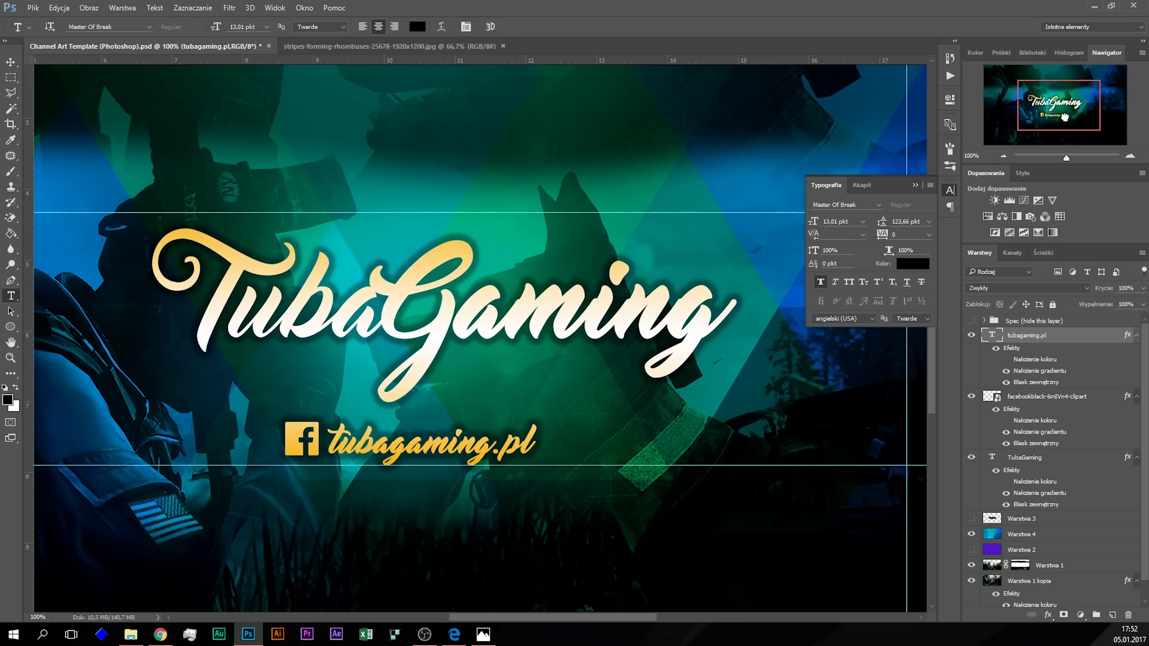
# Step: Clear all layer effects from the tubagaming.pl text
pyautogui.click(1003, 155)
pyautogui.click(1003, 155)
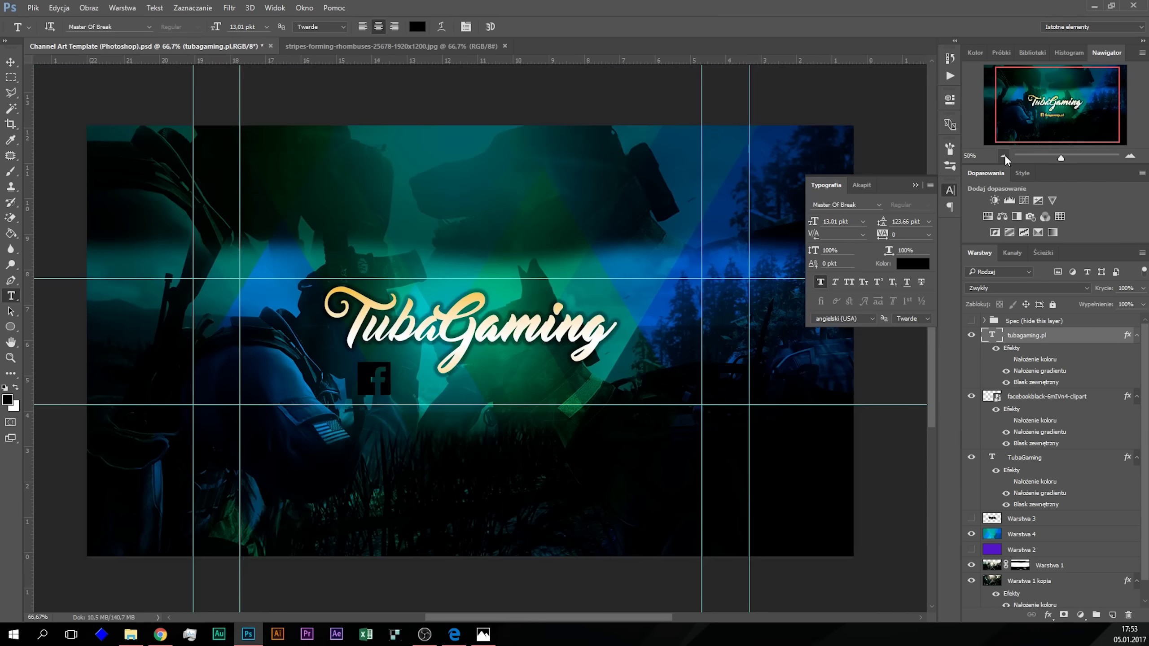
pyautogui.click(1129, 156)
pyautogui.click(1130, 156)
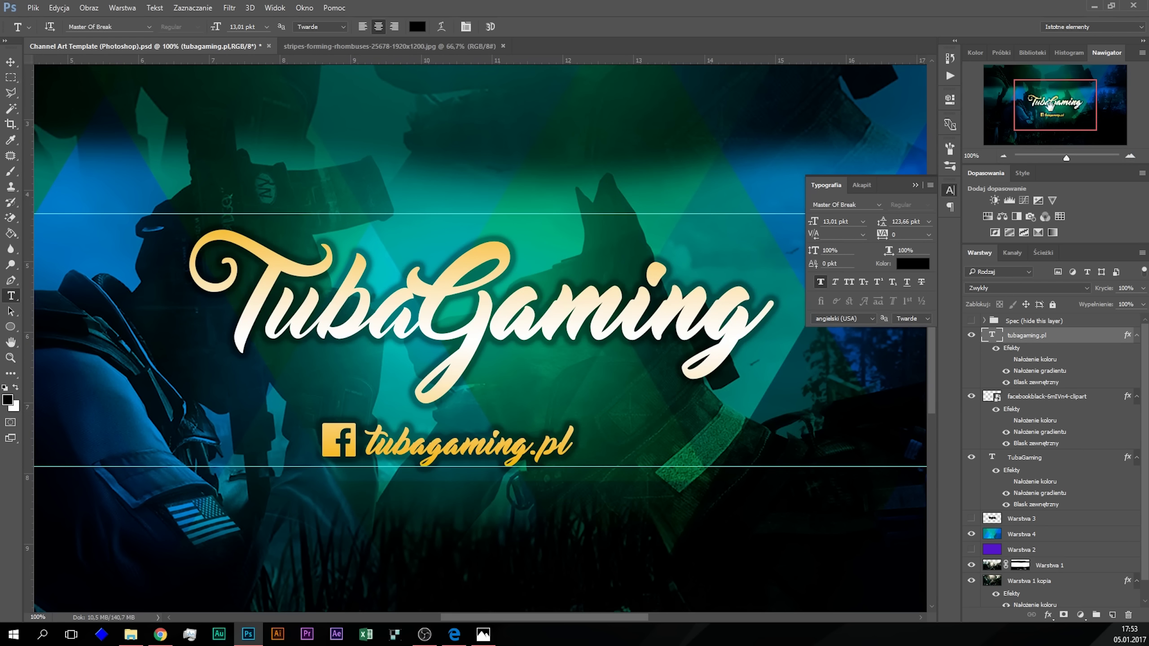
pyautogui.click(1130, 156)
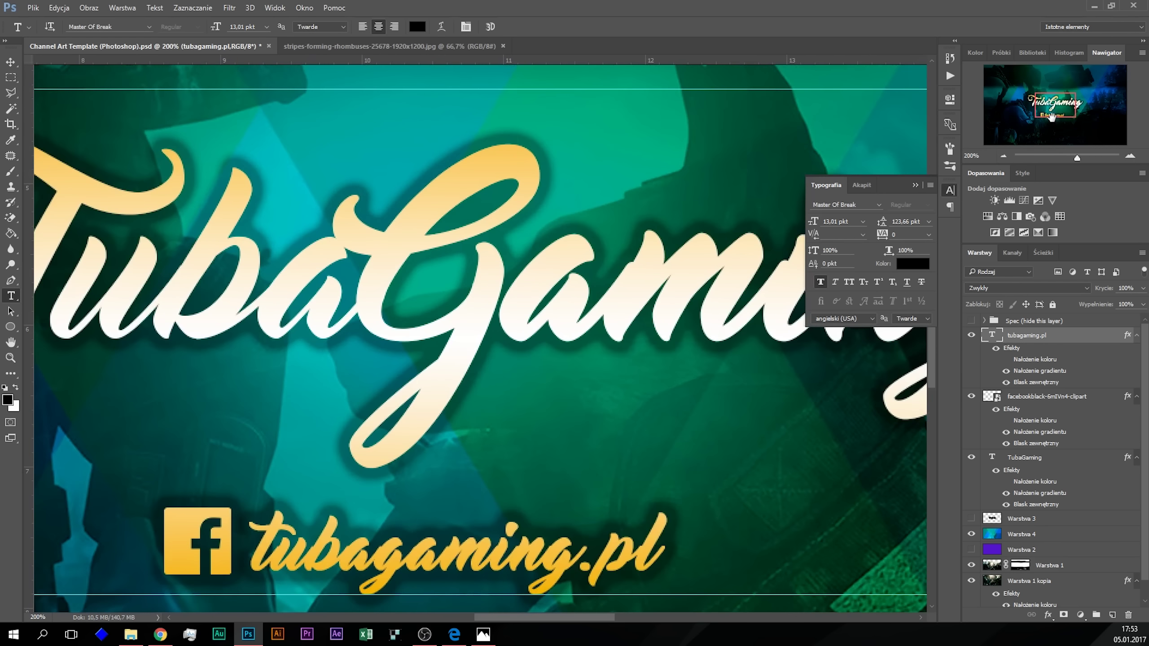
pyautogui.moveTo(1050, 117); pyautogui.dragTo(1052, 109)
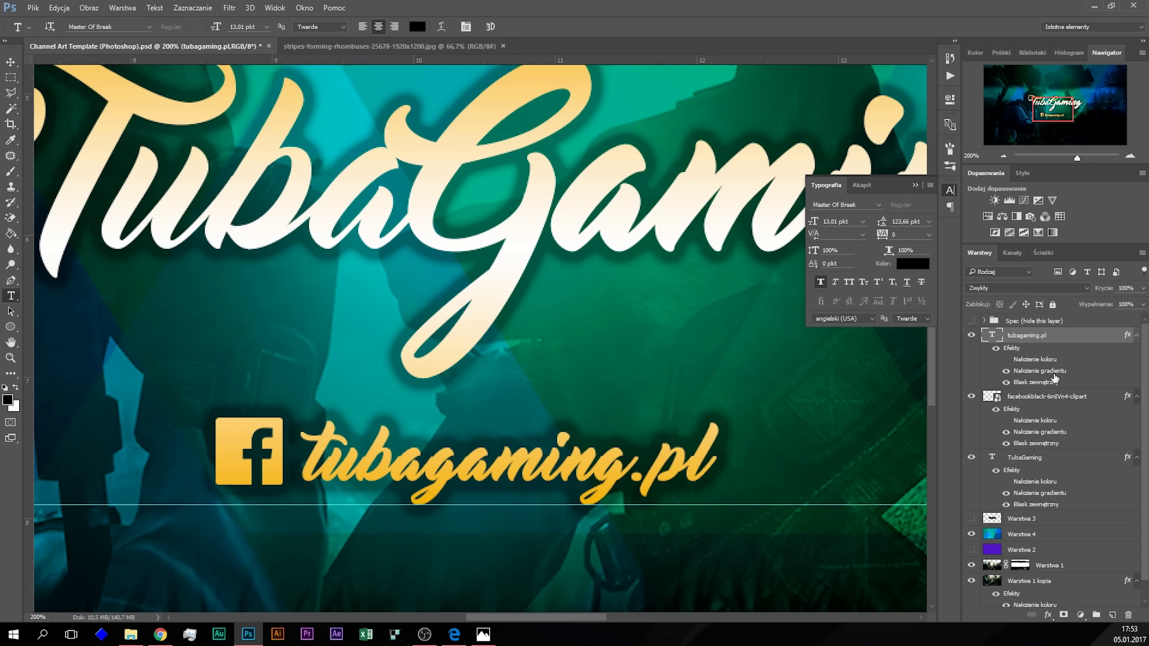
pyautogui.rightClick(1071, 339)
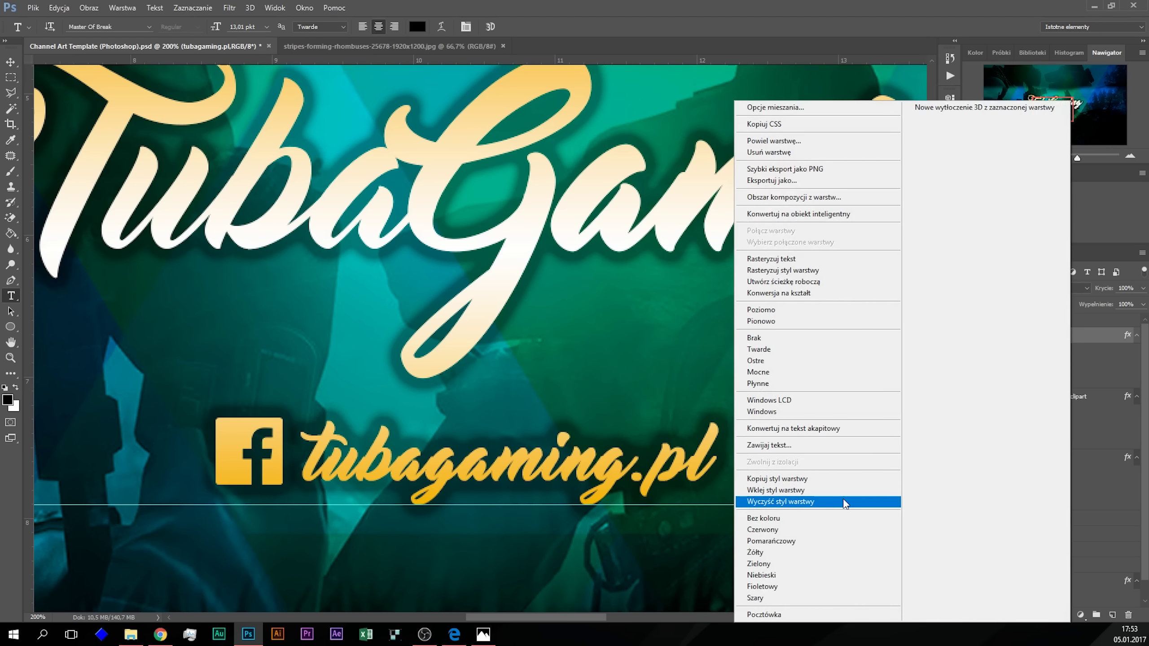
pyautogui.click(844, 502)
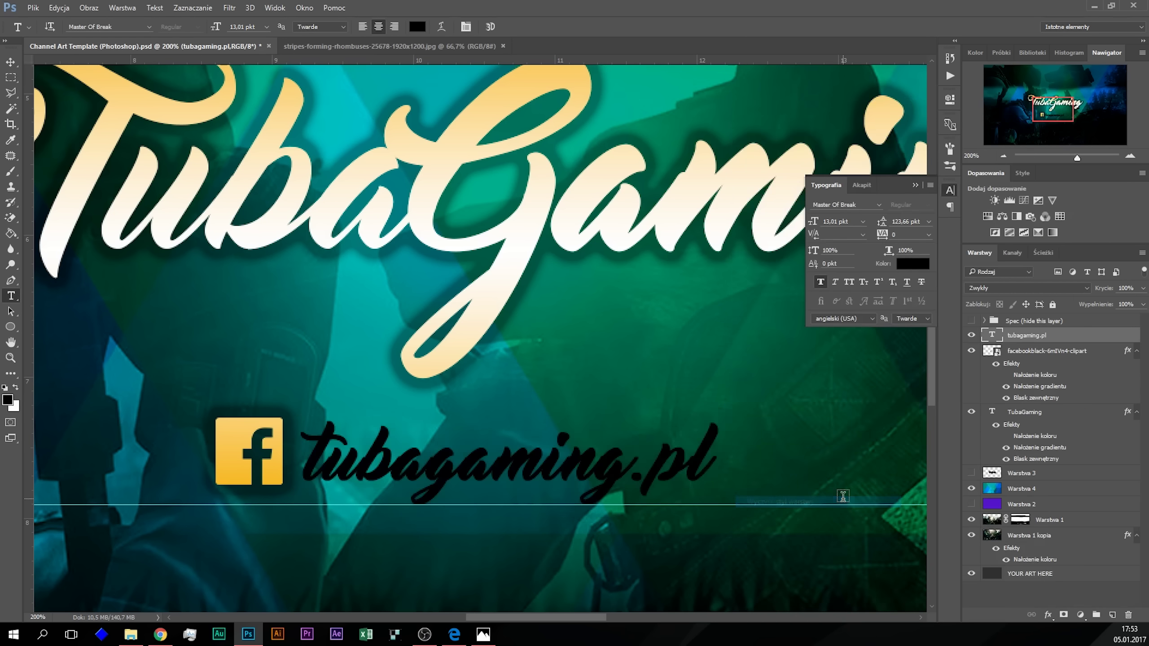
# Step: Clear the Facebook icon layer's style so it turns plain black
pyautogui.click(1103, 355)
pyautogui.rightClick(1103, 356)
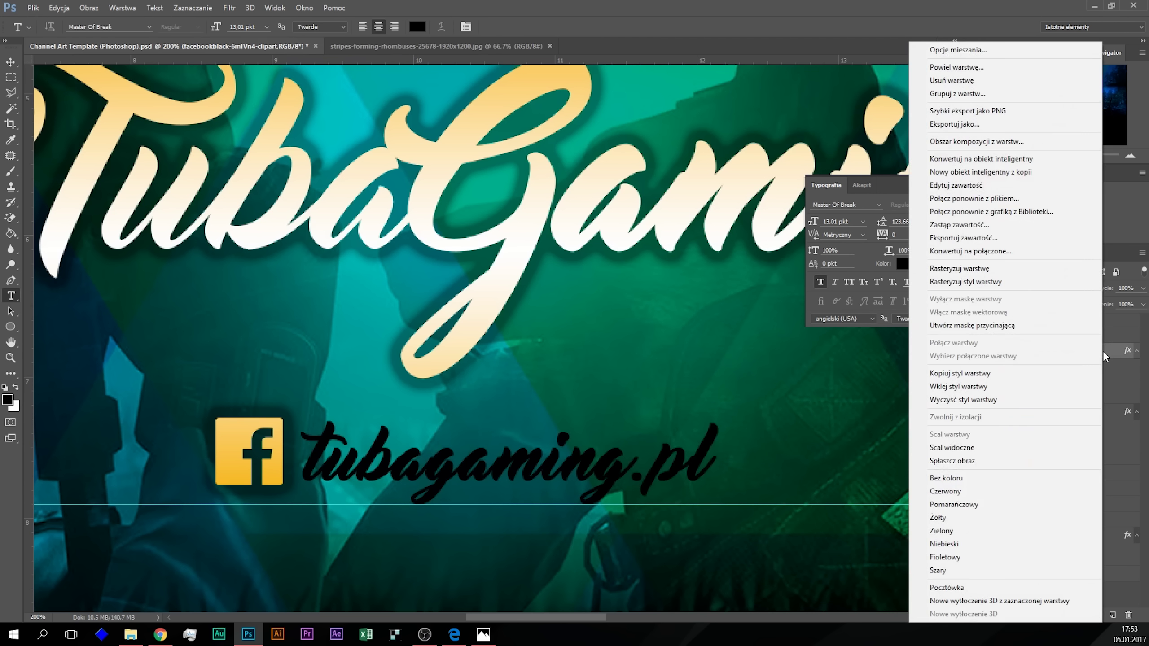
pyautogui.click(962, 400)
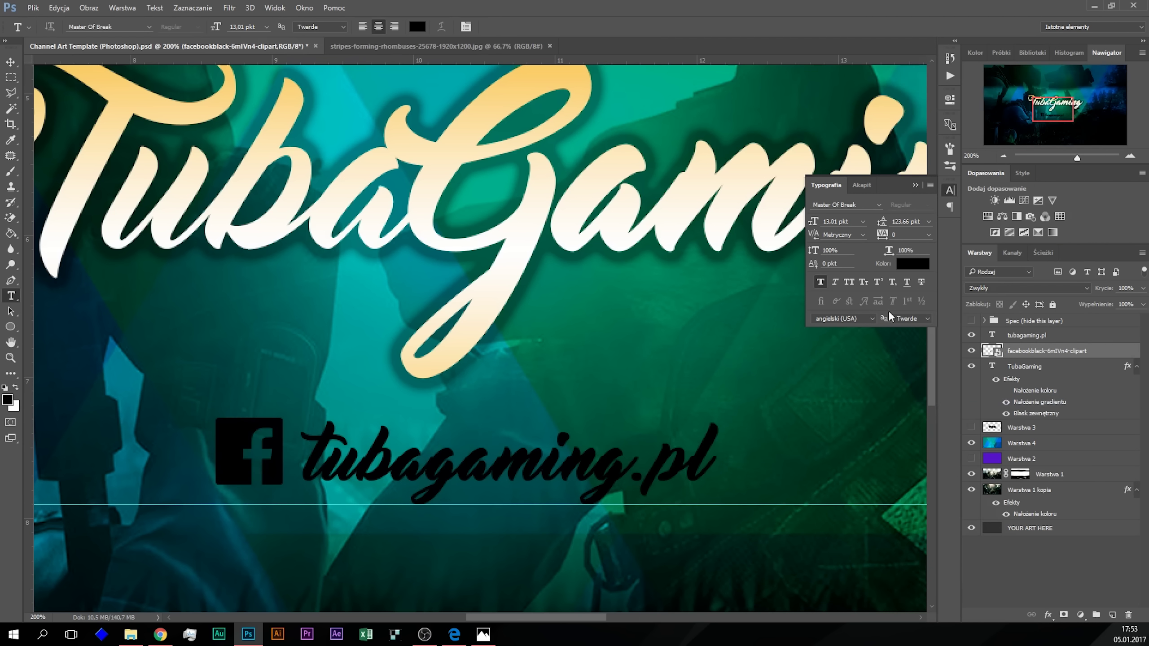
pyautogui.click(1004, 153)
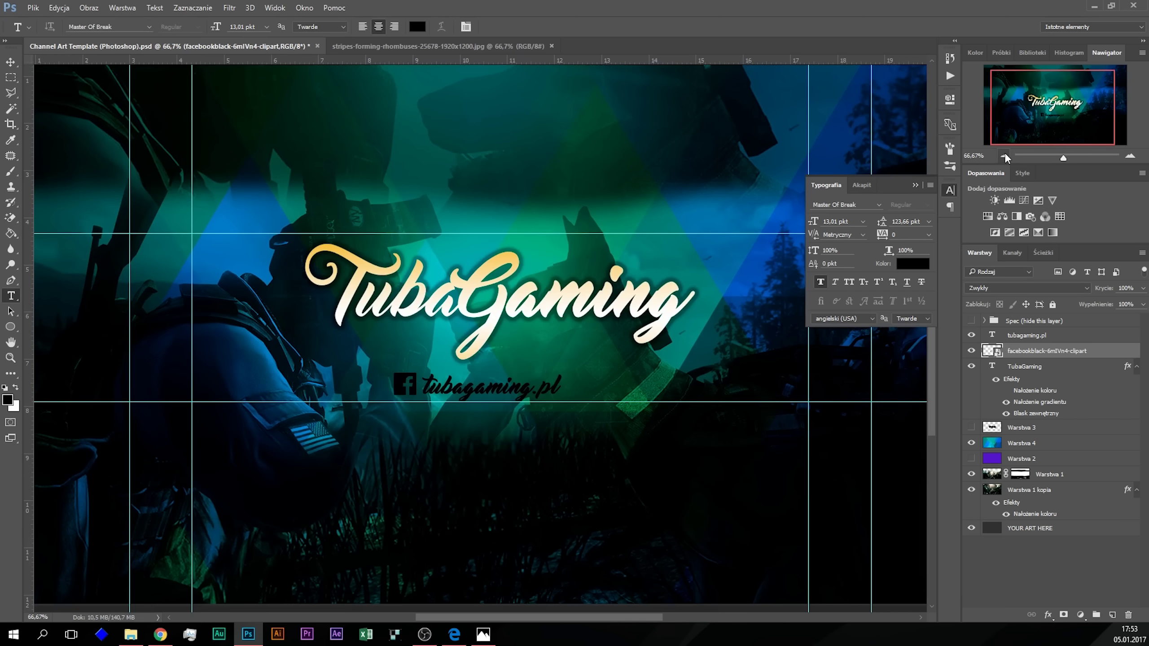
pyautogui.click(1130, 156)
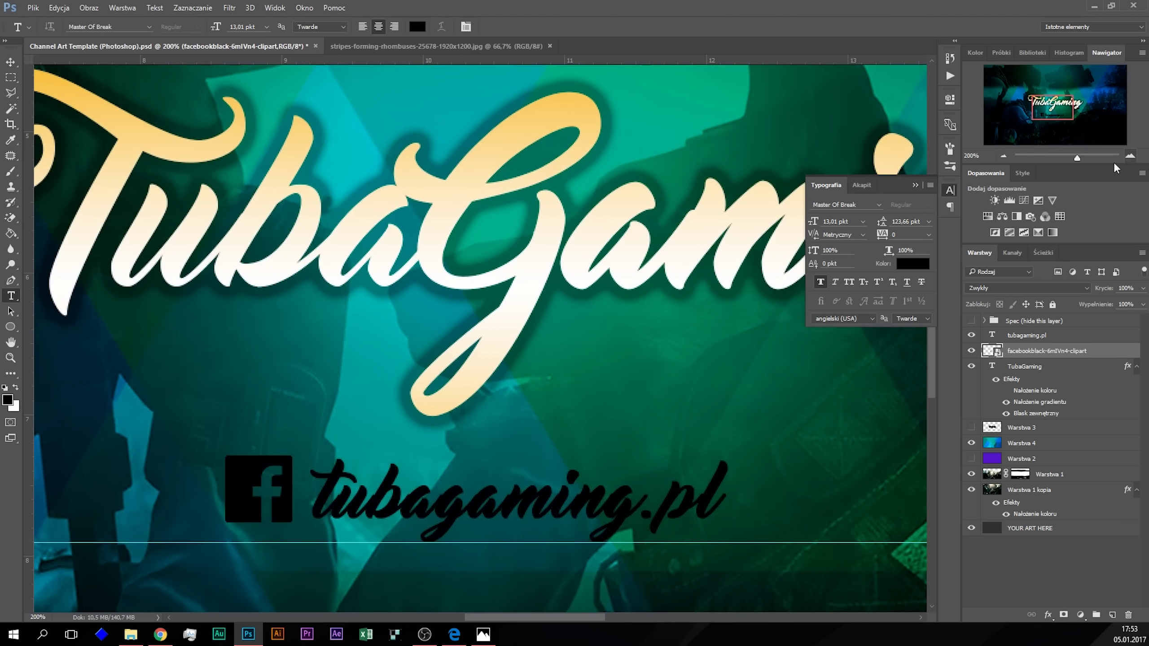
pyautogui.scroll(-1, 624, 434)
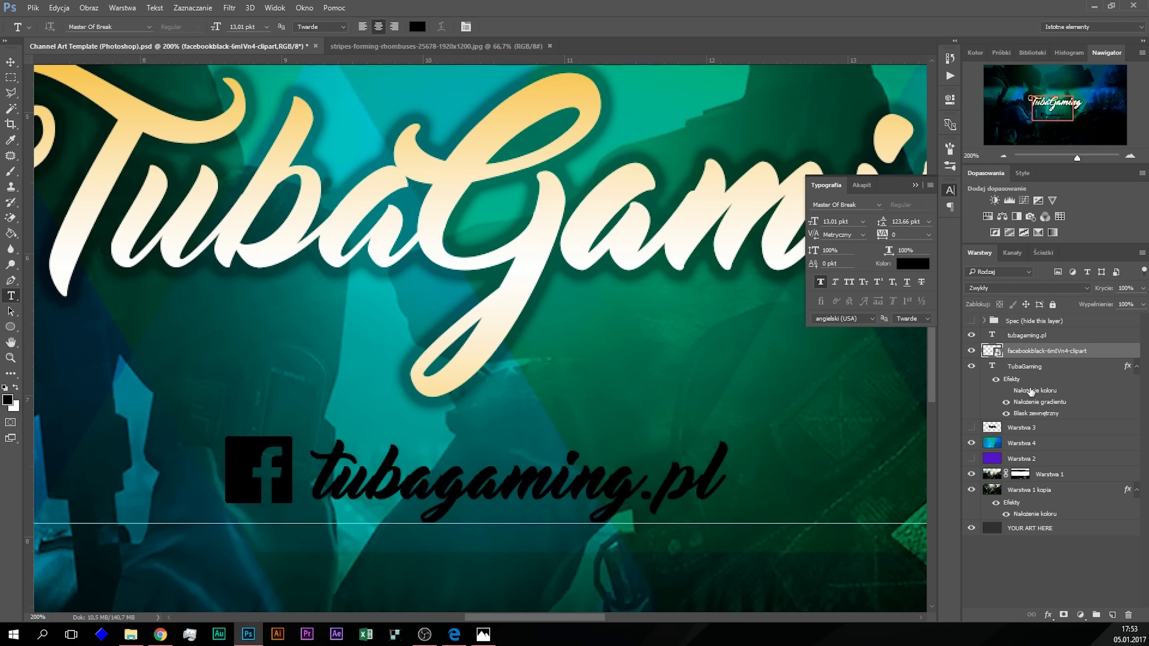
pyautogui.doubleClick(1108, 355)
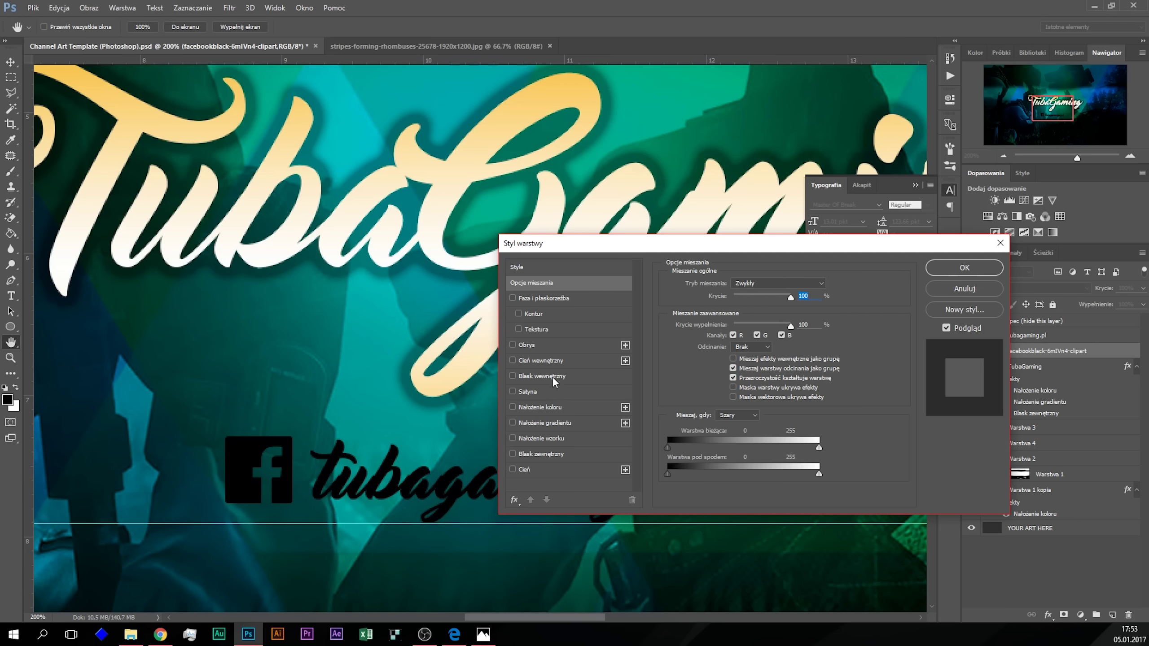
# Step: Add a white Color Overlay to the Facebook icon
pyautogui.click(513, 407)
pyautogui.click(542, 406)
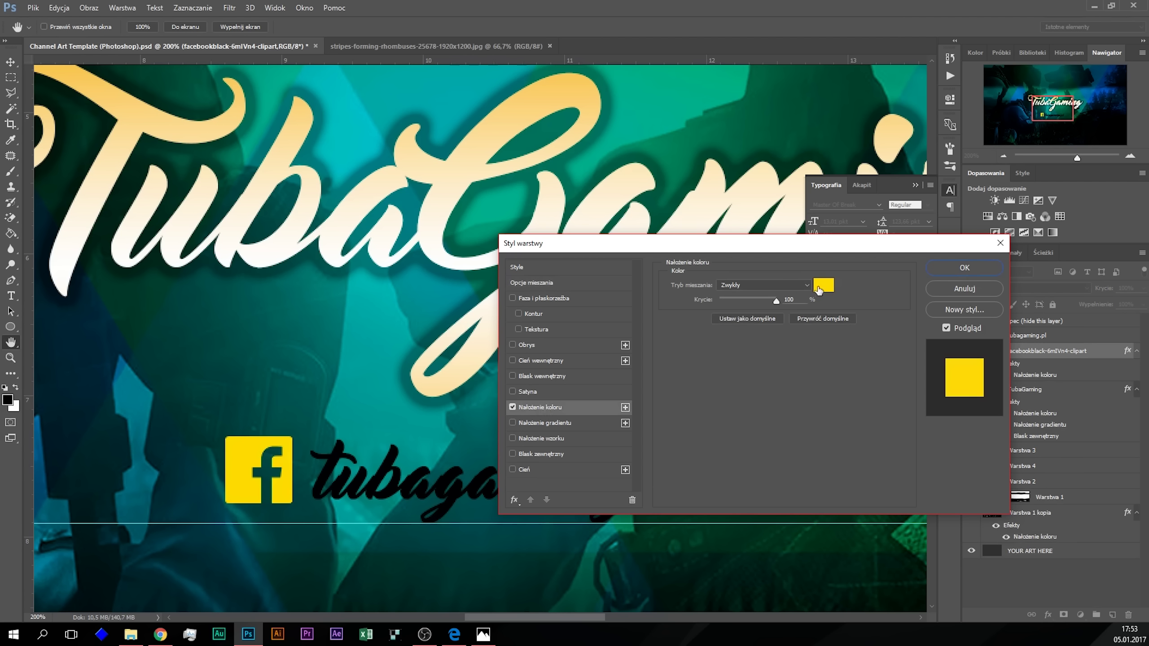
pyautogui.click(821, 286)
pyautogui.click(339, 231)
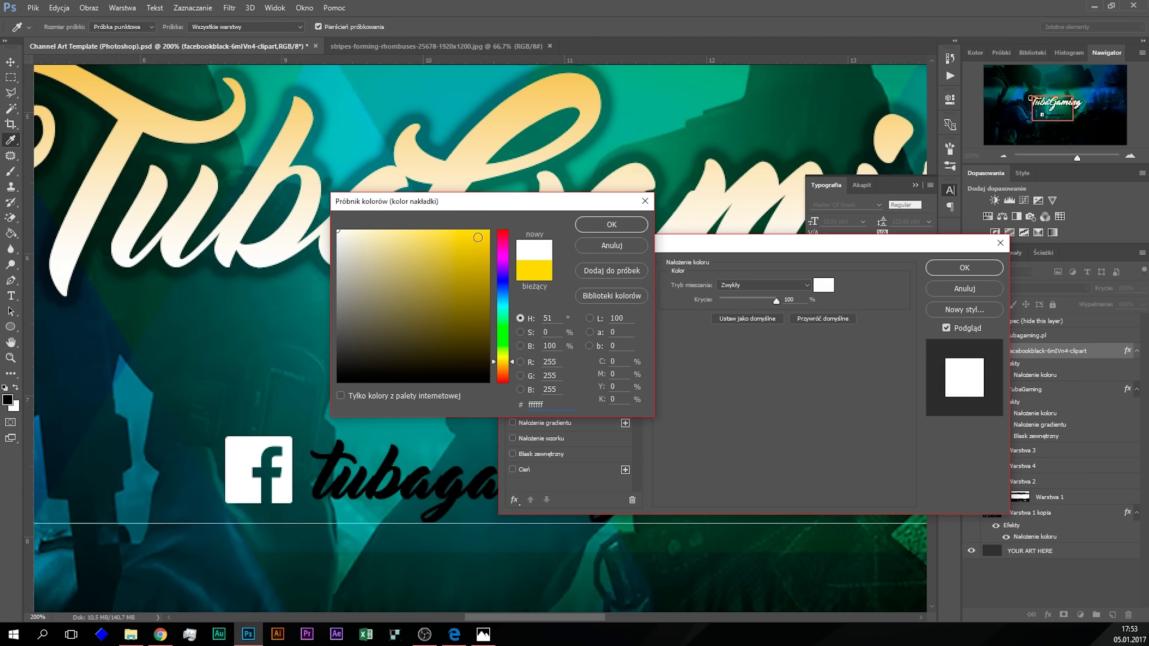
pyautogui.click(597, 228)
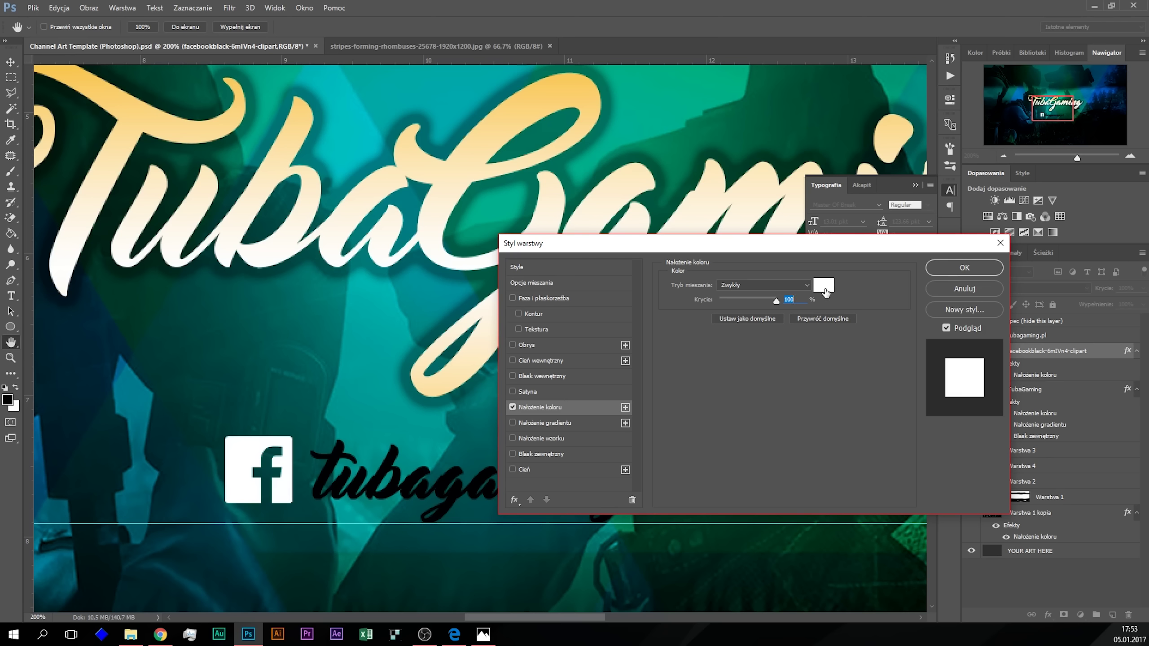
# Step: Reopen the overlay colour picker and sample cream shades from the title lettering
pyautogui.click(827, 285)
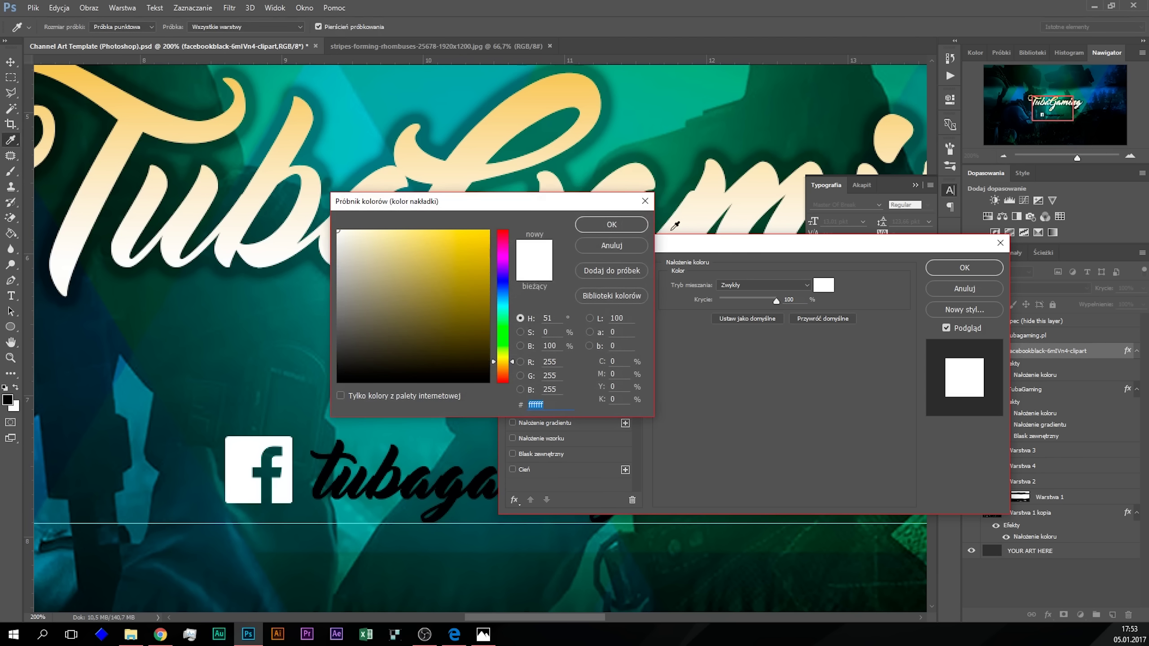
pyautogui.moveTo(573, 205); pyautogui.dragTo(854, 298)
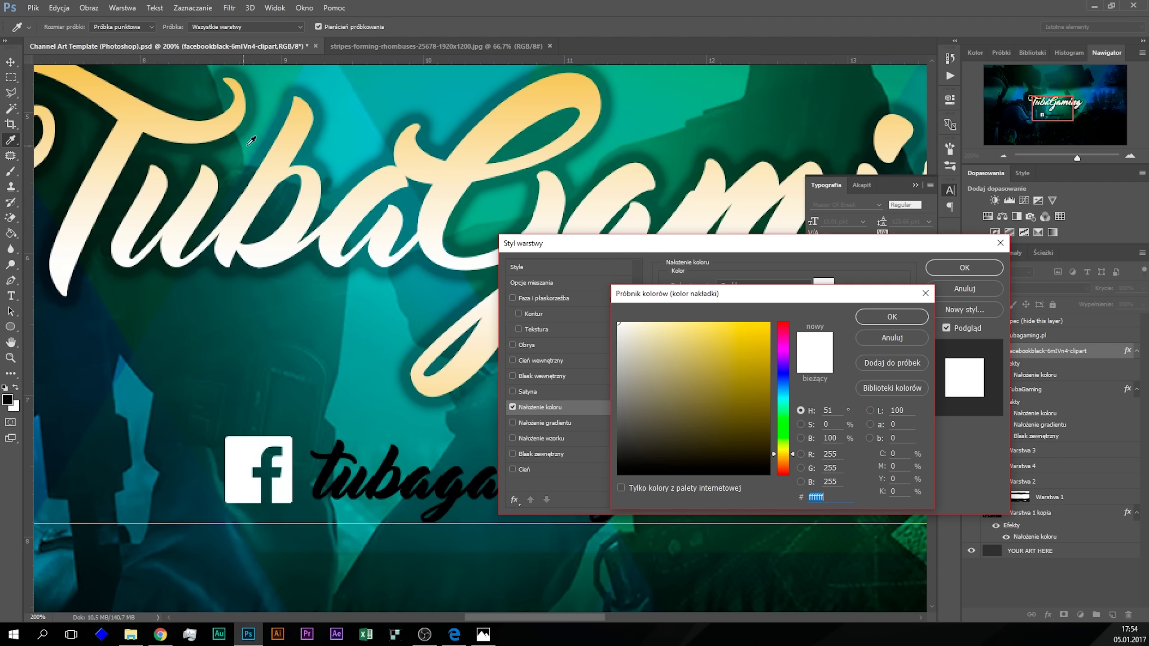
pyautogui.click(292, 138)
pyautogui.click(271, 251)
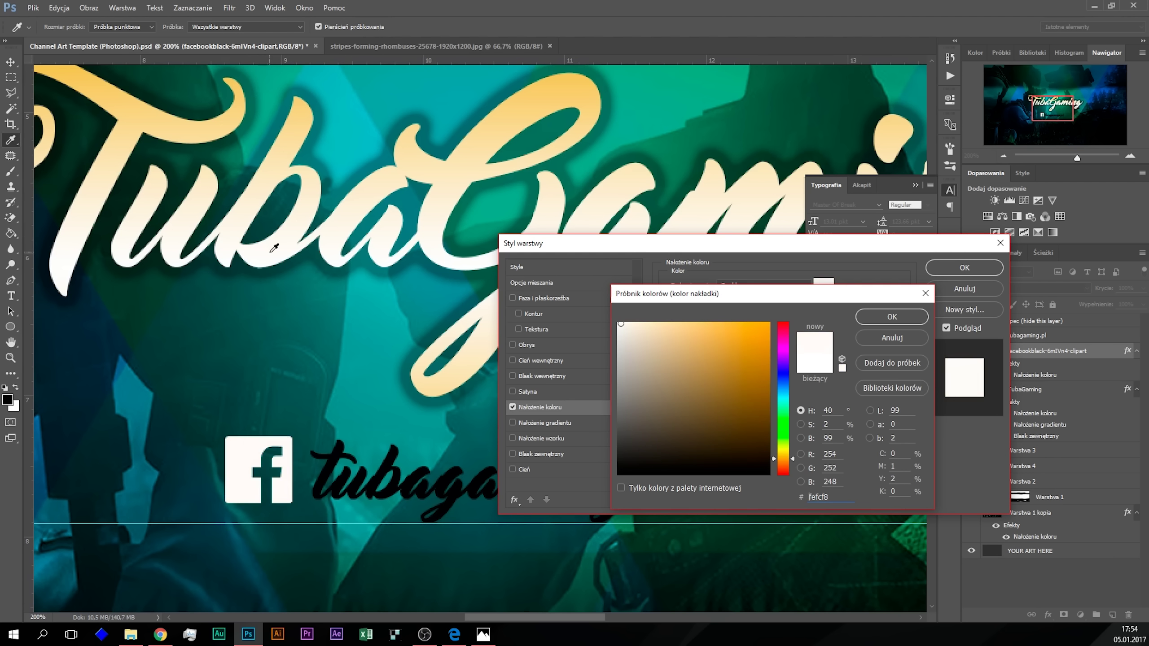
pyautogui.click(237, 228)
pyautogui.click(253, 209)
pyautogui.moveTo(253, 205)
pyautogui.mouseDown()
pyautogui.moveTo(306, 129)
pyautogui.moveTo(303, 107)
pyautogui.mouseUp()
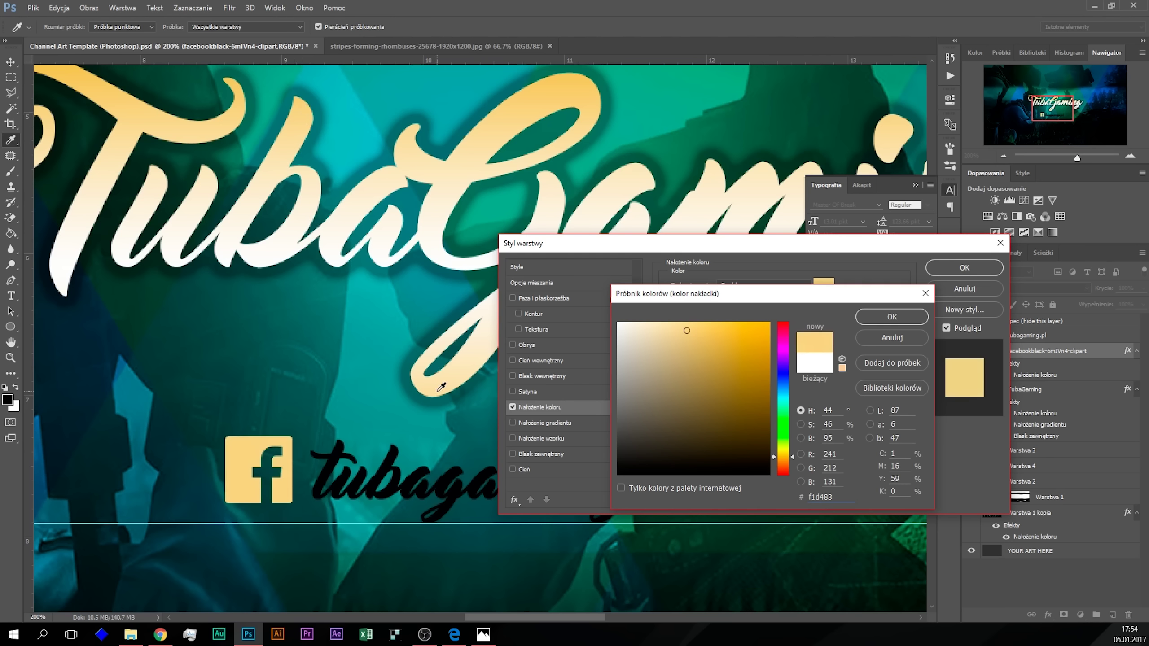
# Step: Settle on cream #fbf4e1 sampled from the title and apply the overlay
pyautogui.click(382, 373)
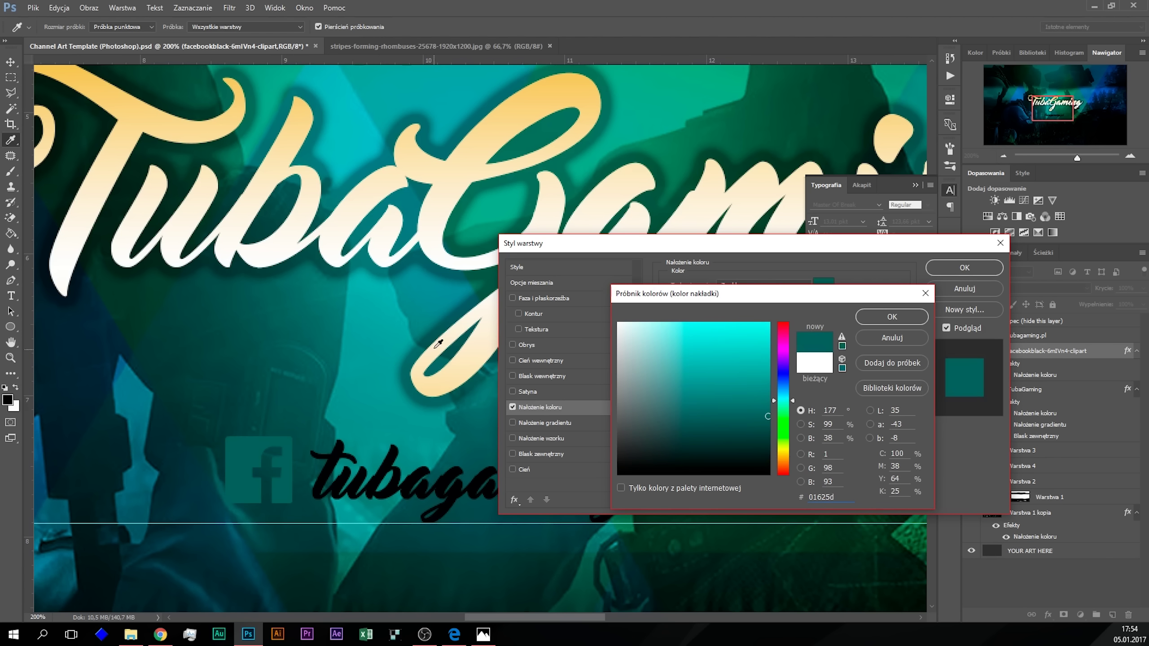
pyautogui.click(437, 388)
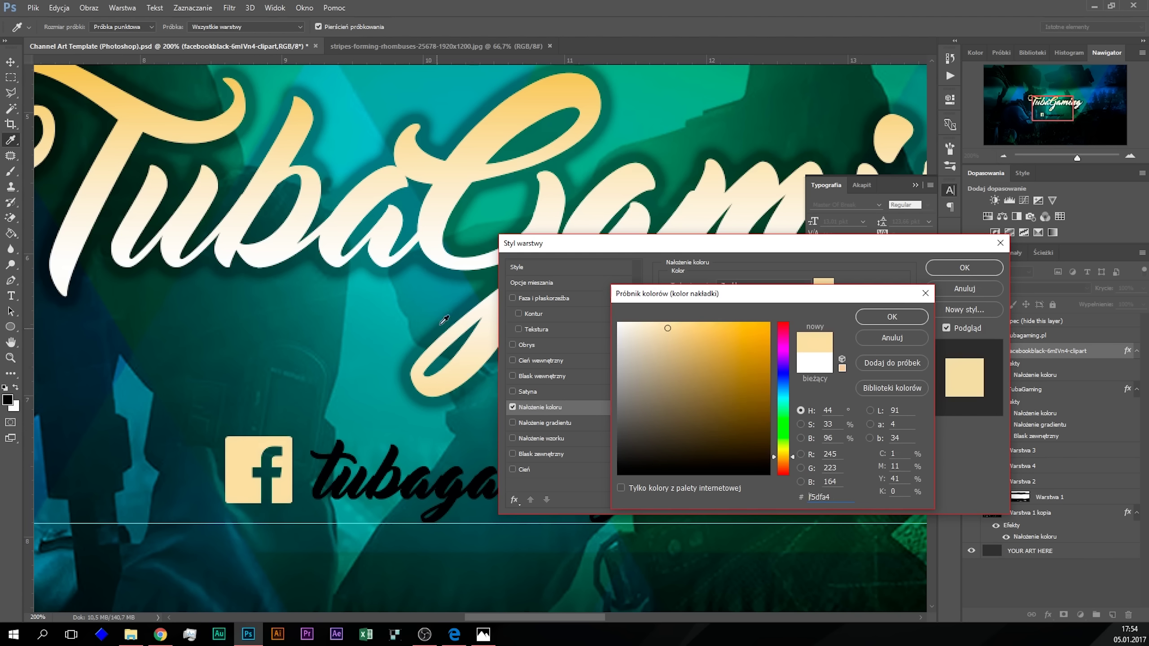
pyautogui.click(489, 310)
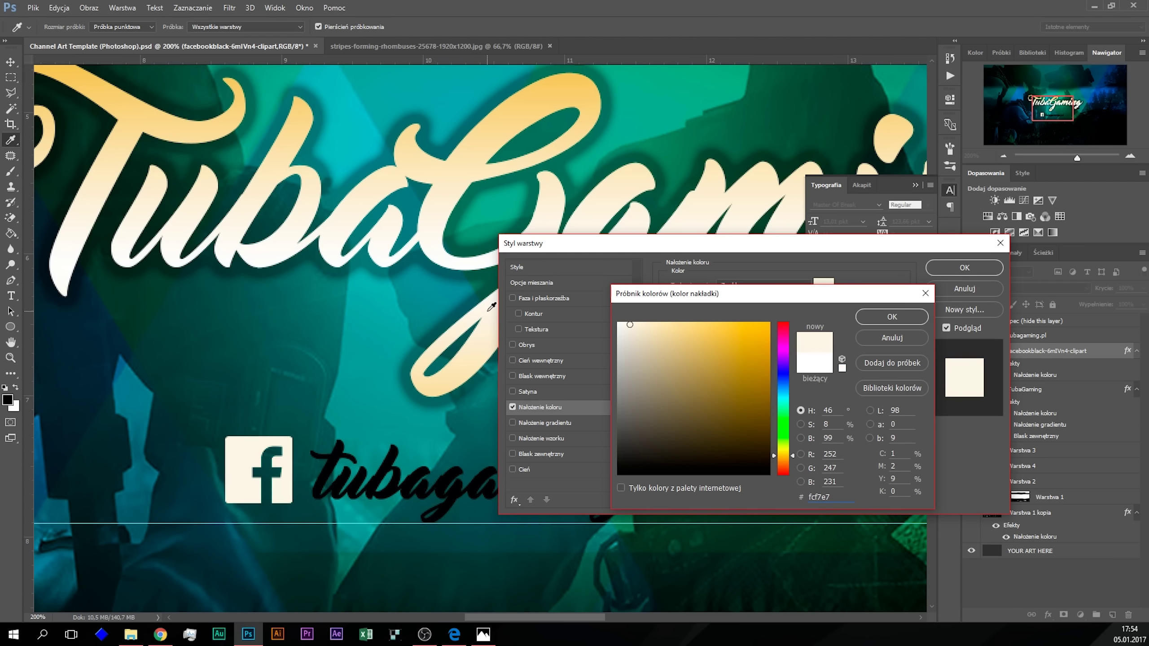
pyautogui.click(437, 259)
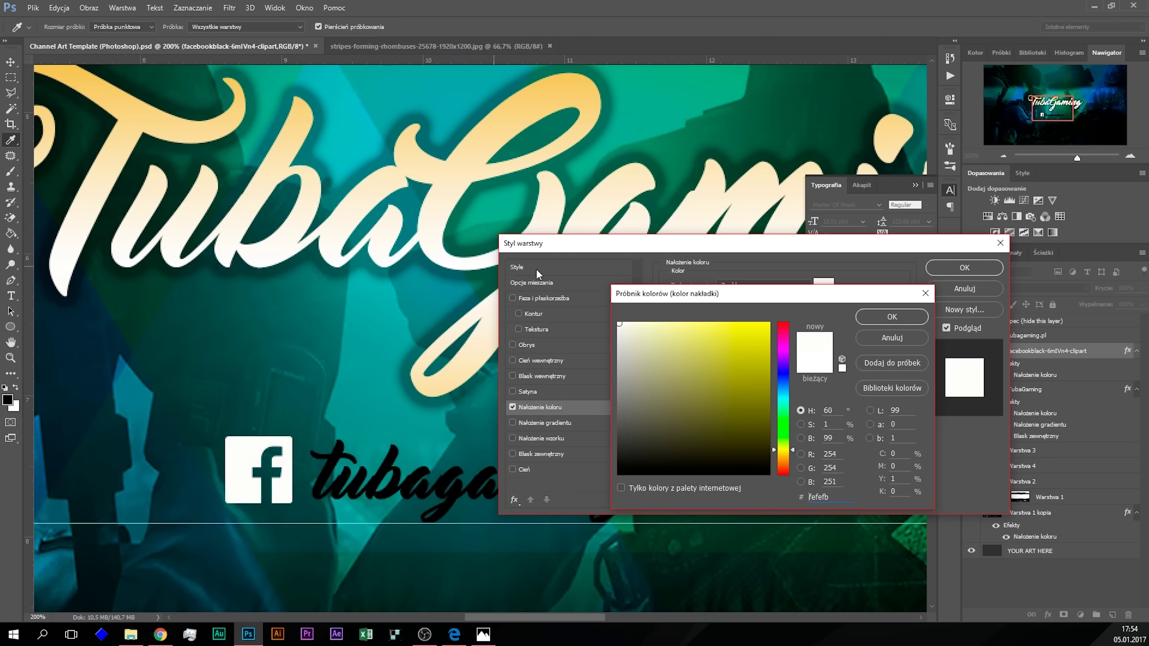
pyautogui.click(435, 228)
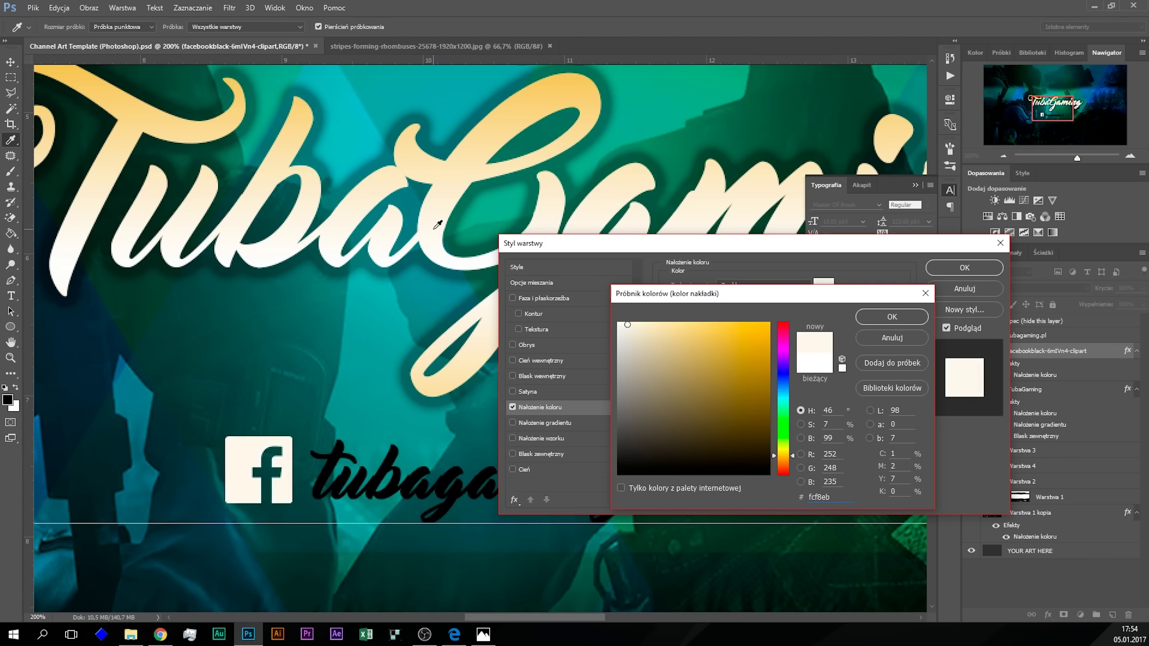
pyautogui.click(496, 303)
pyautogui.moveTo(491, 307); pyautogui.dragTo(493, 319)
pyautogui.click(892, 316)
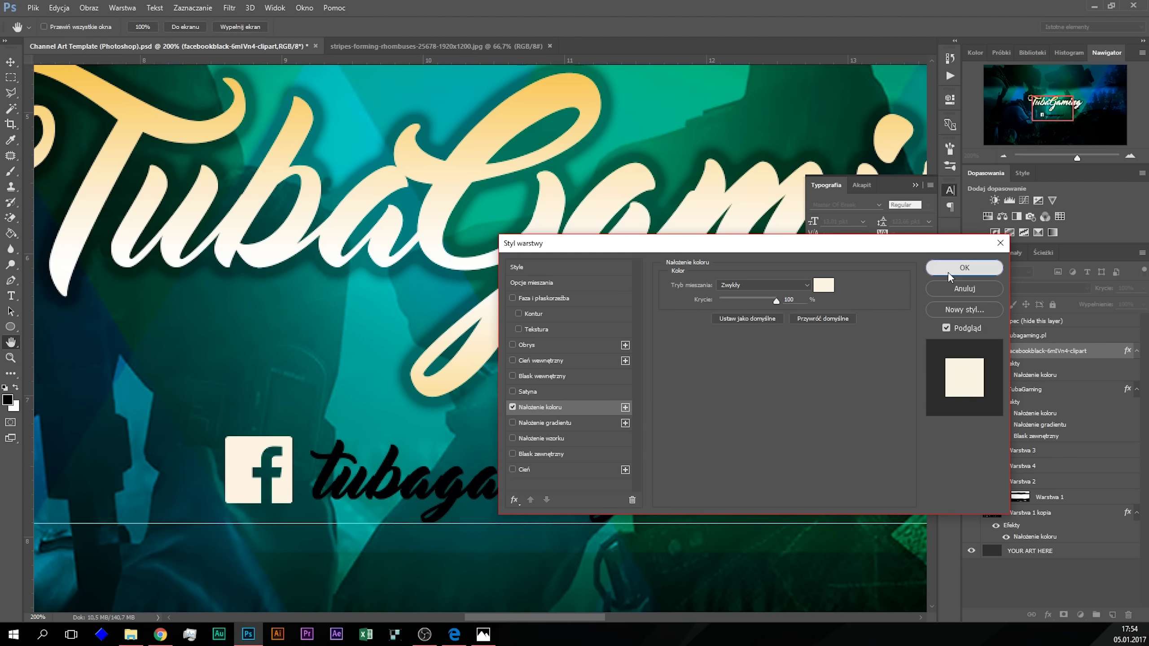
pyautogui.click(948, 273)
# Step: Copy the Facebook icon's cream layer style and paste it onto the tubagaming.pl text
pyautogui.rightClick(1039, 349)
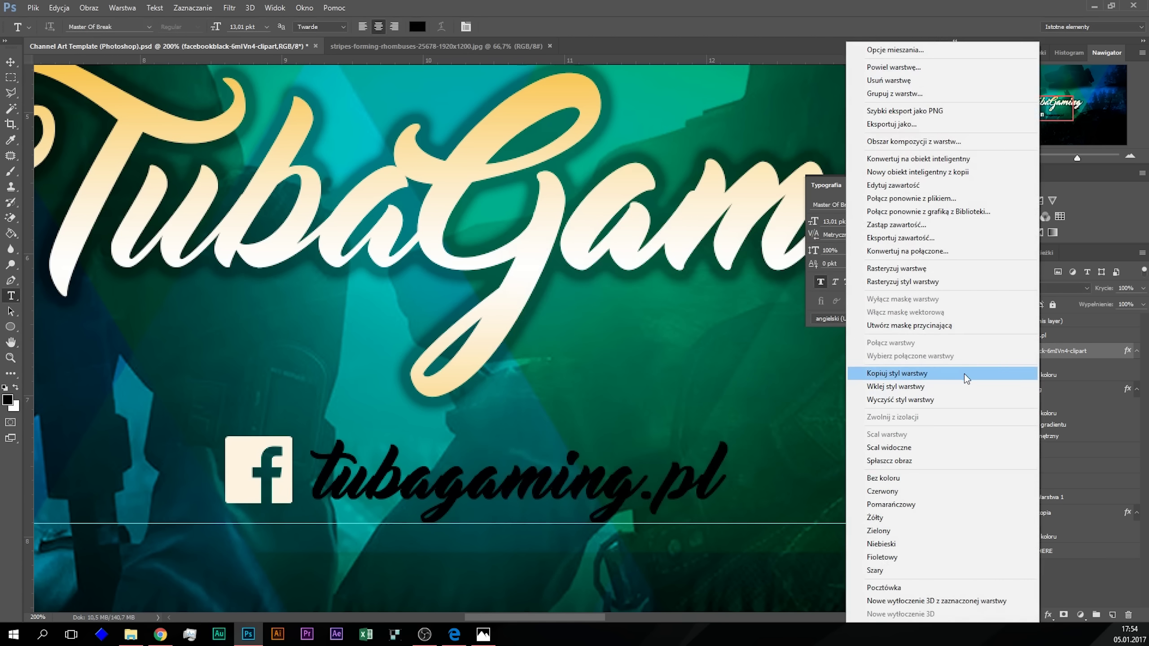
pyautogui.click(963, 374)
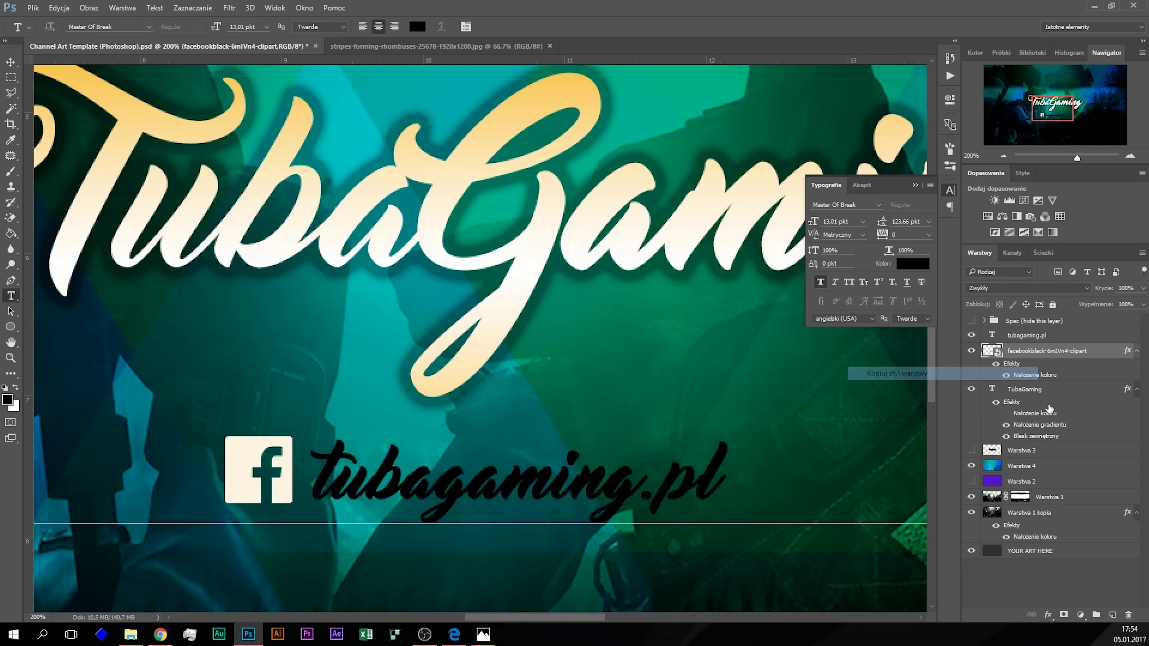
pyautogui.click(1073, 338)
pyautogui.rightClick(1074, 338)
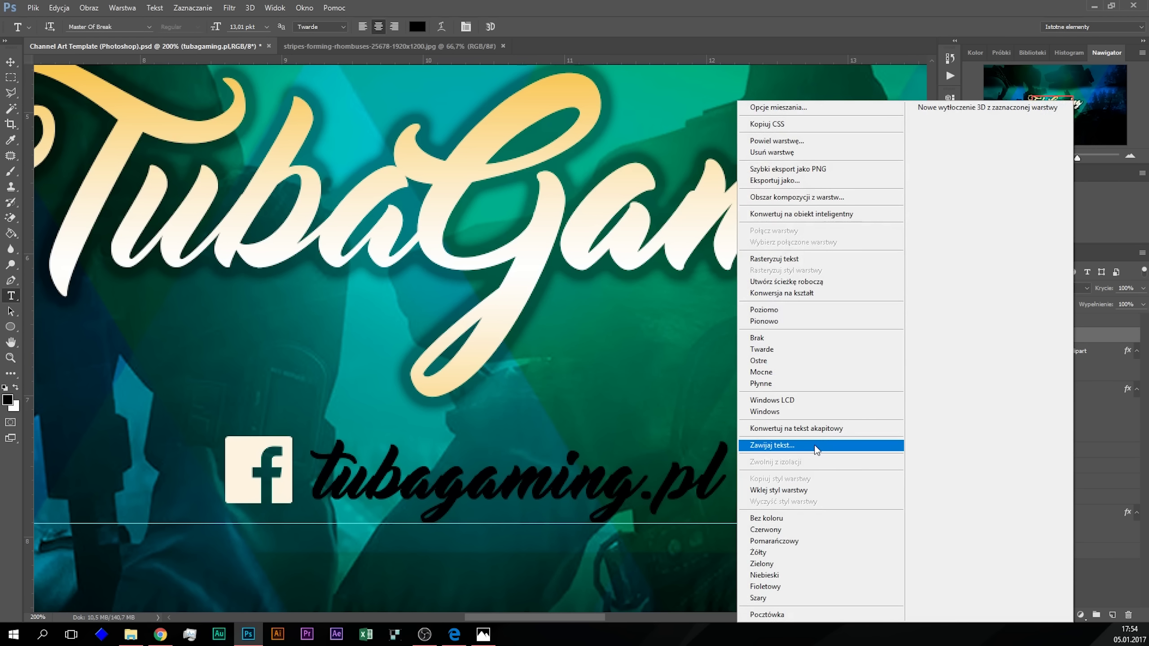
pyautogui.click(805, 490)
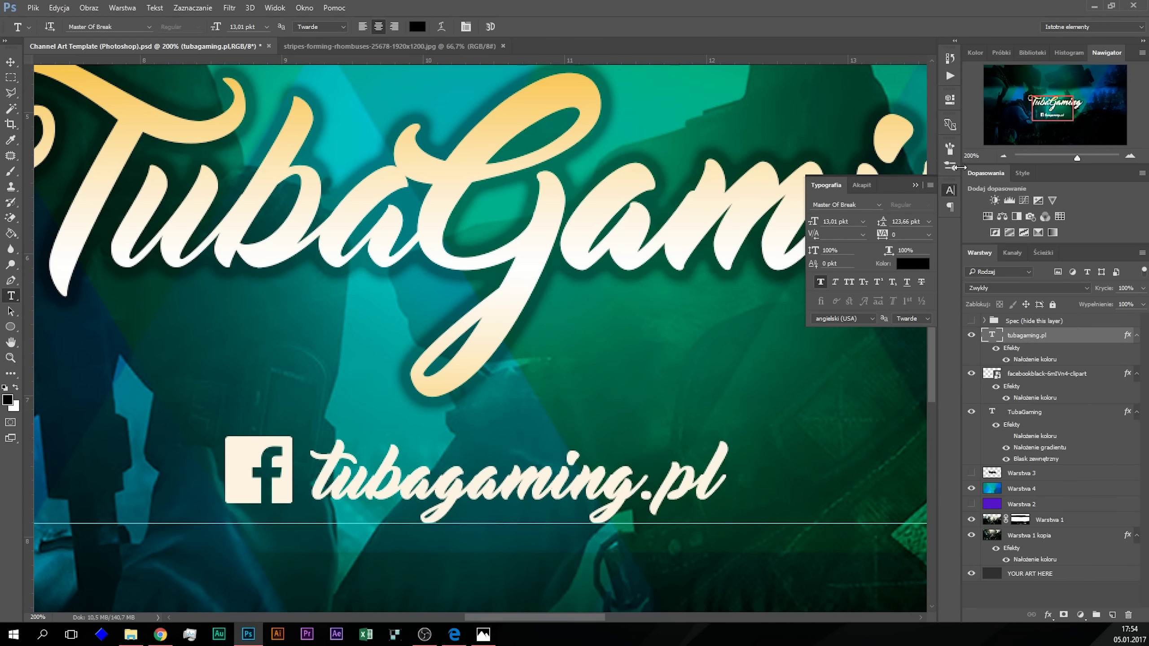
pyautogui.click(1000, 156)
pyautogui.click(999, 157)
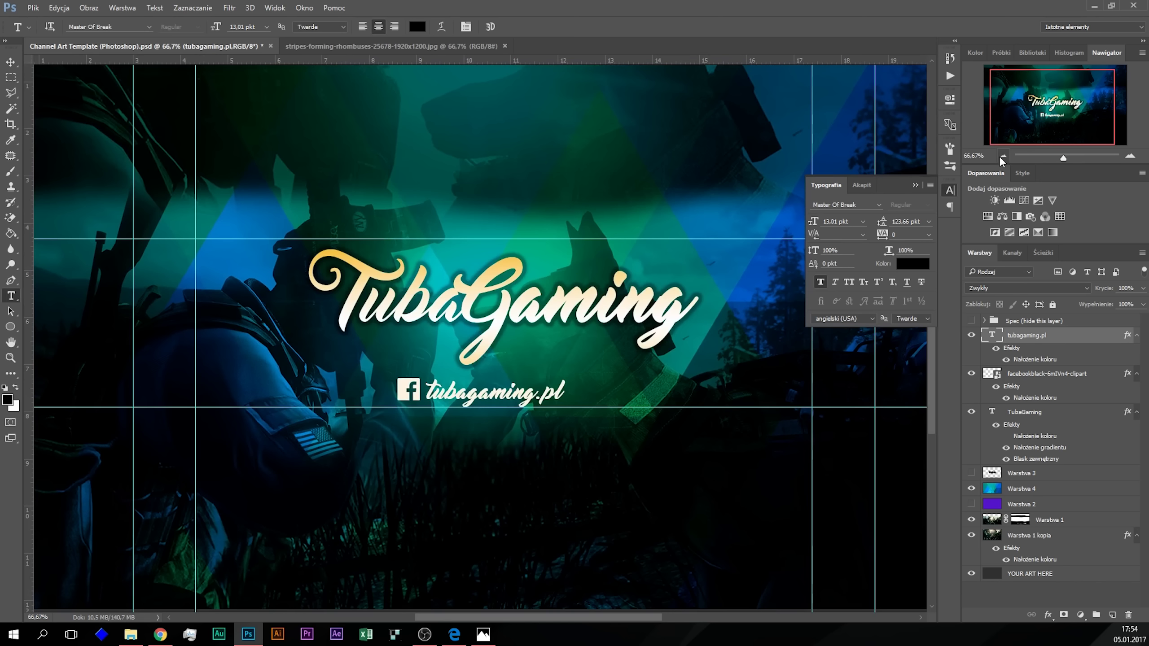
pyautogui.click(1129, 156)
pyautogui.click(1129, 156)
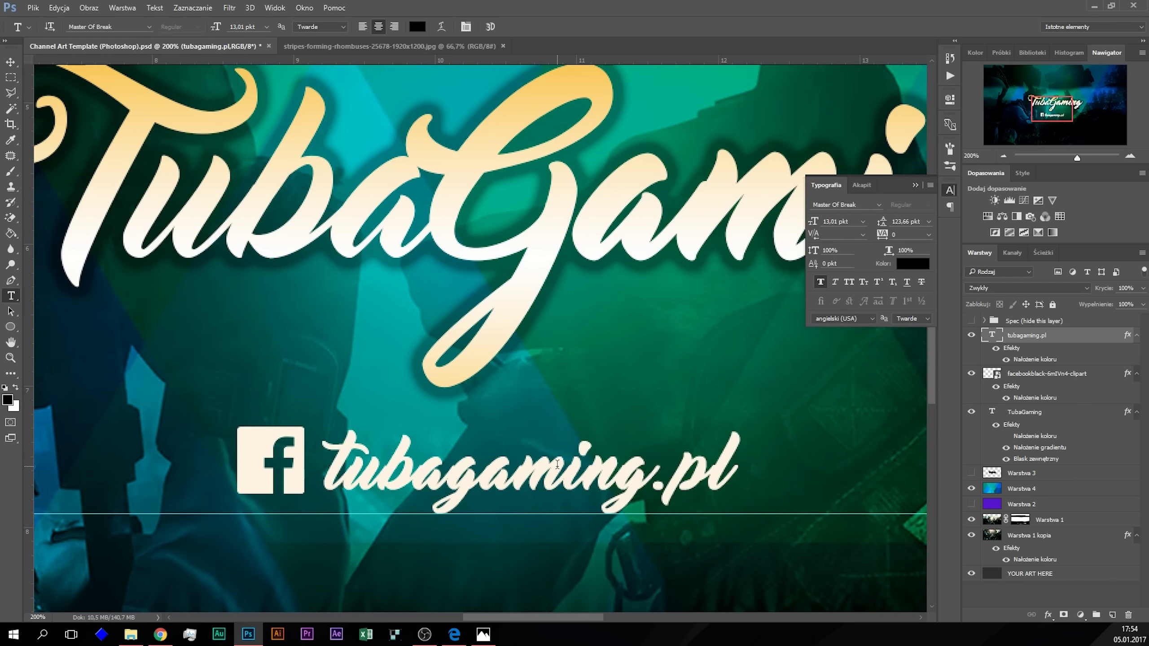
# Step: Try fonts on the tubagaming.pl text, settling on Bank Gothic BT
pyautogui.tripleClick(556, 471)
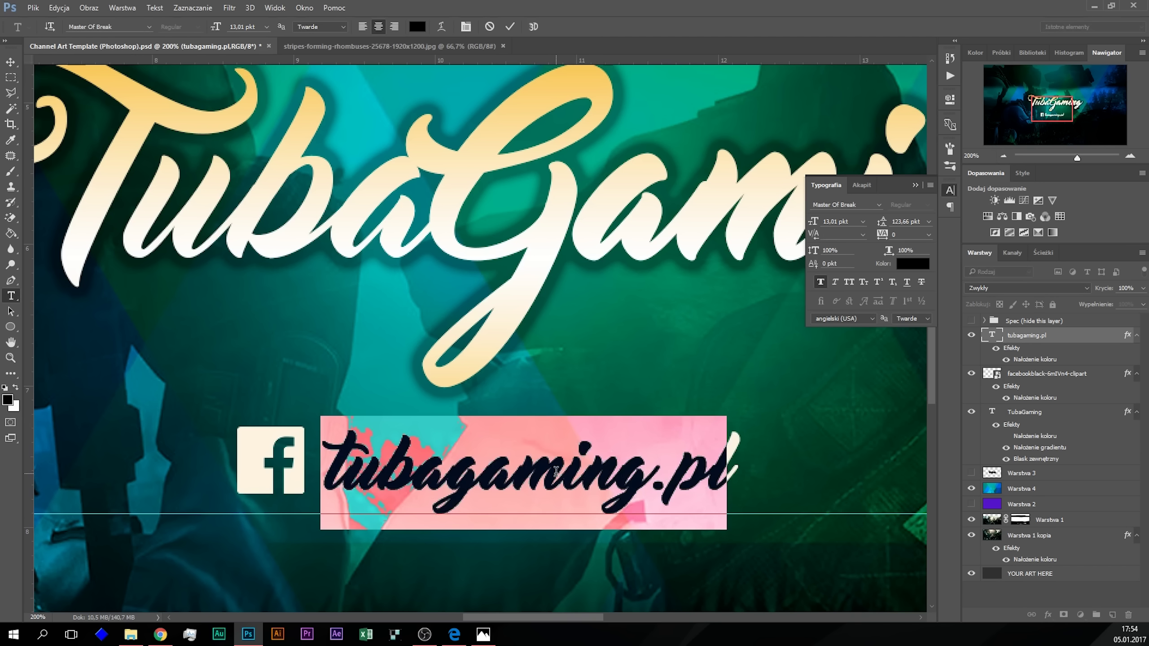
pyautogui.click(868, 205)
pyautogui.click(878, 205)
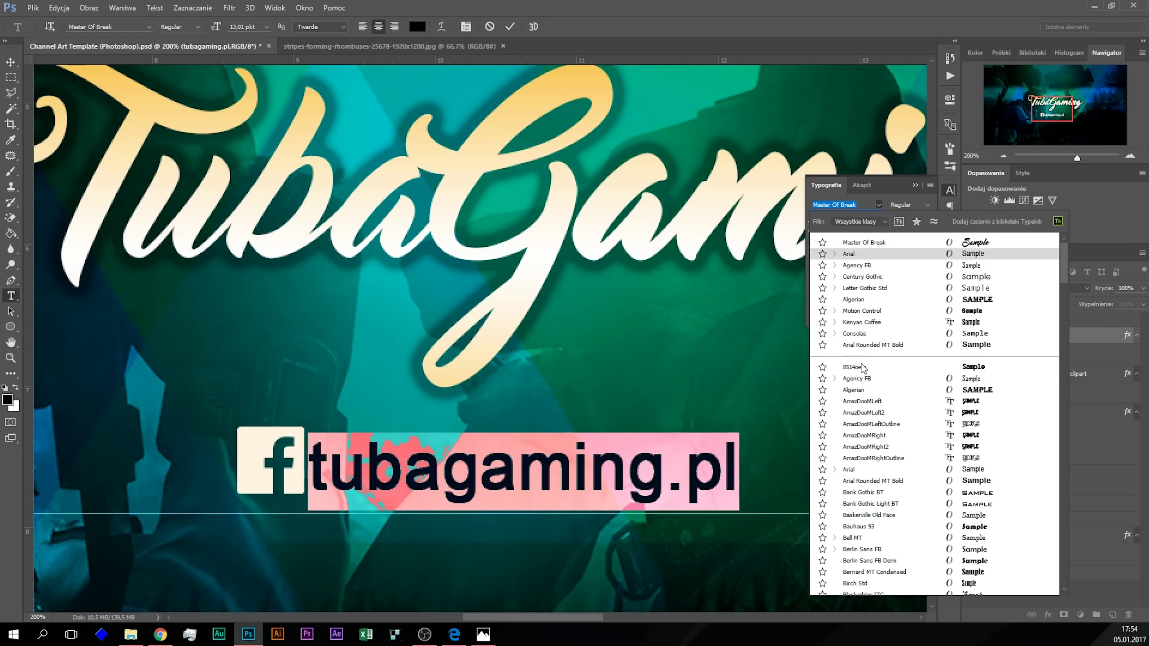
pyautogui.click(865, 379)
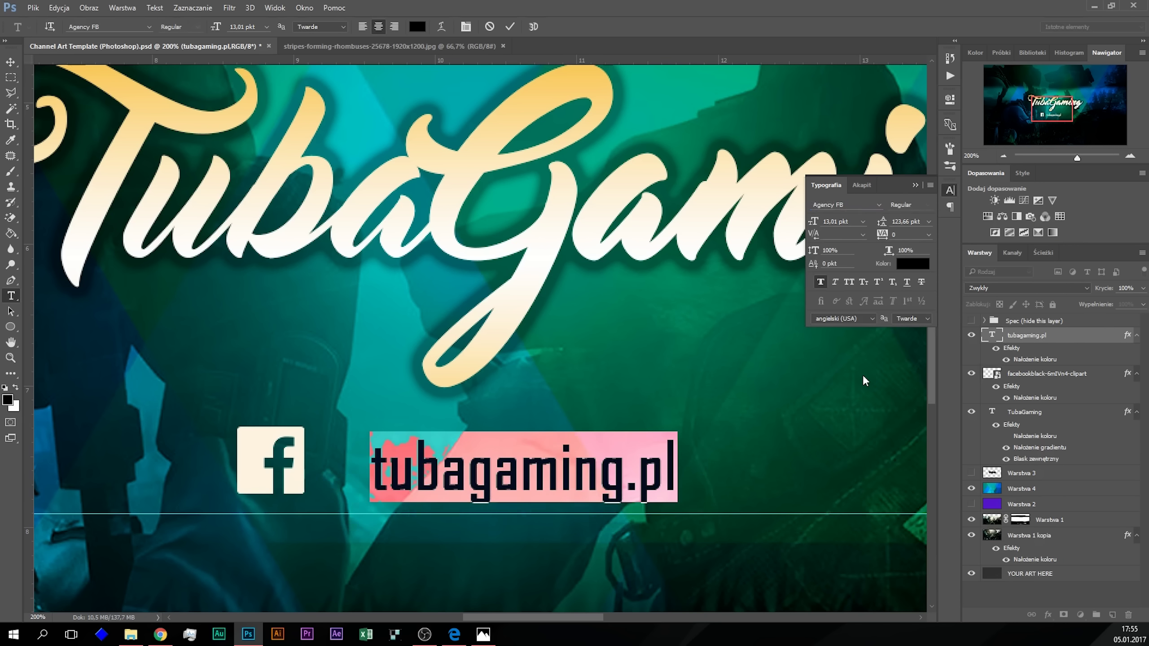
pyautogui.click(852, 206)
pyautogui.click(1004, 155)
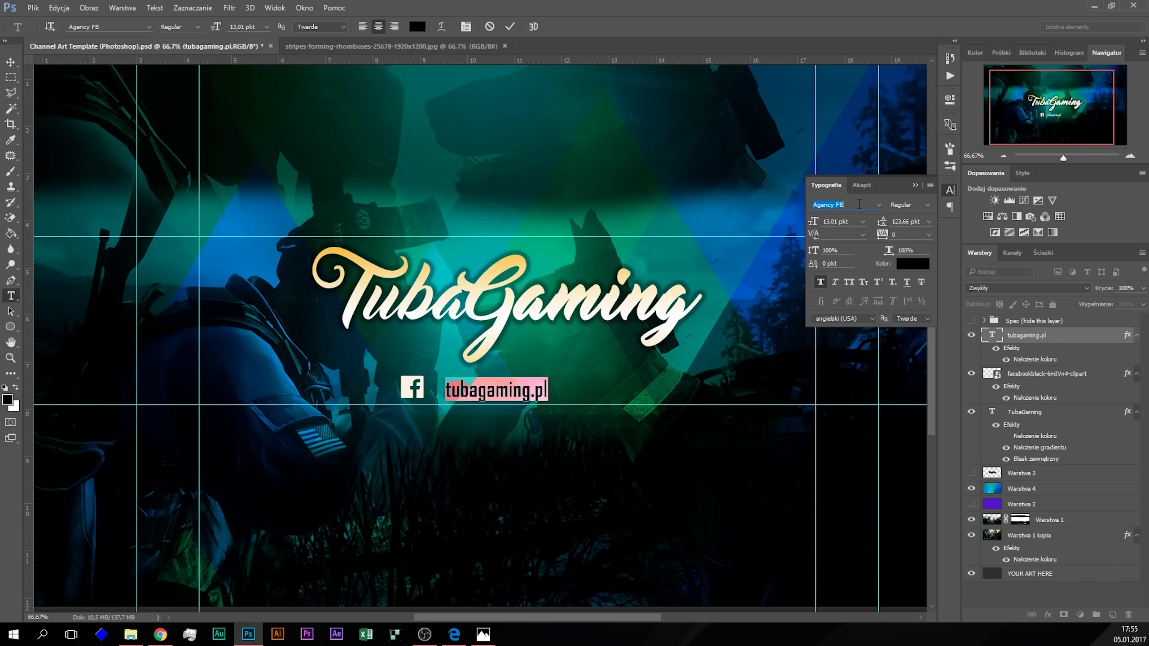
pyautogui.press('Down')
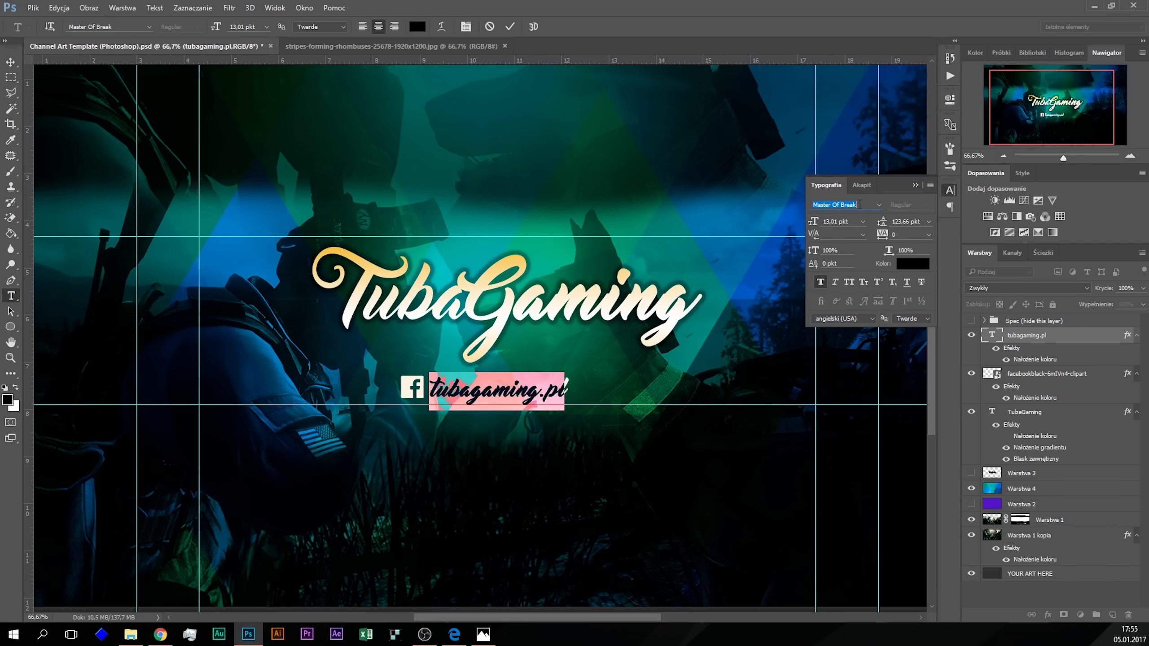
pyautogui.press('Down')
pyautogui.press('Down')
pyautogui.press('Down')
pyautogui.press('Down')
pyautogui.press('Down')
pyautogui.press('Down')
pyautogui.press('Up')
pyautogui.press('Up')
pyautogui.press('Up')
pyautogui.press('Up')
pyautogui.press('Down')
pyautogui.press('Down')
pyautogui.press('Down')
pyautogui.press('Down')
pyautogui.press('Down')
pyautogui.press('Down')
pyautogui.press('Down')
pyautogui.press('Up')
pyautogui.press('Up')
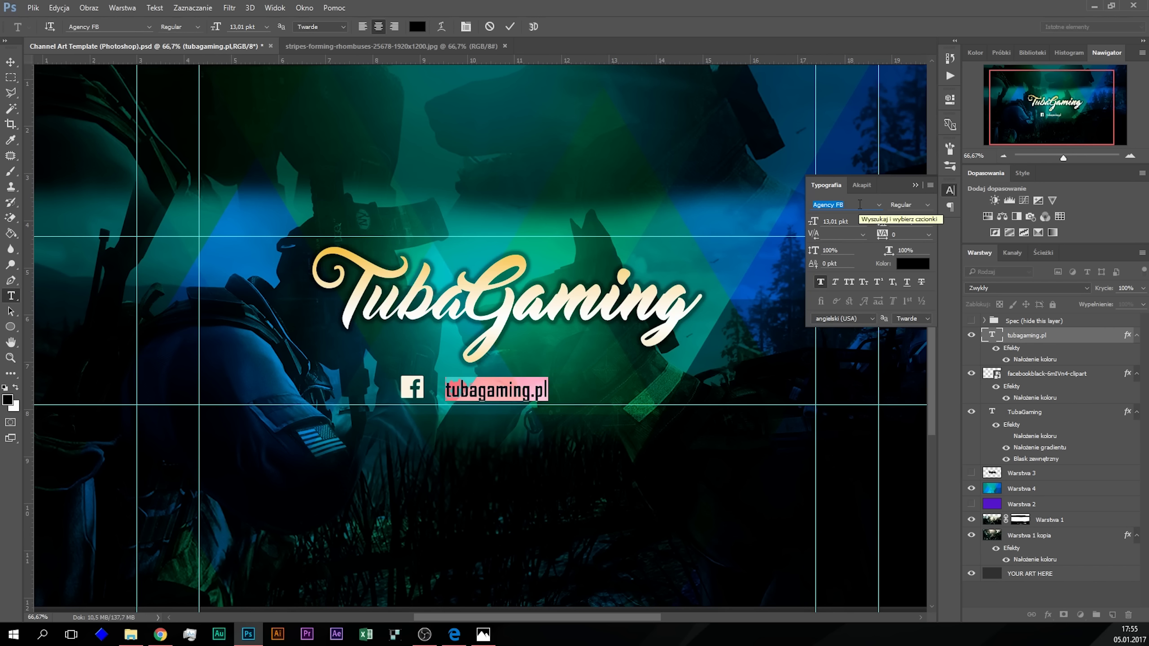
pyautogui.press('Up')
pyautogui.press('Up')
pyautogui.press('Up')
pyautogui.press('Up')
pyautogui.write('Arial')
pyautogui.press('Down')
pyautogui.press('Down')
pyautogui.press('Down')
pyautogui.press('Down')
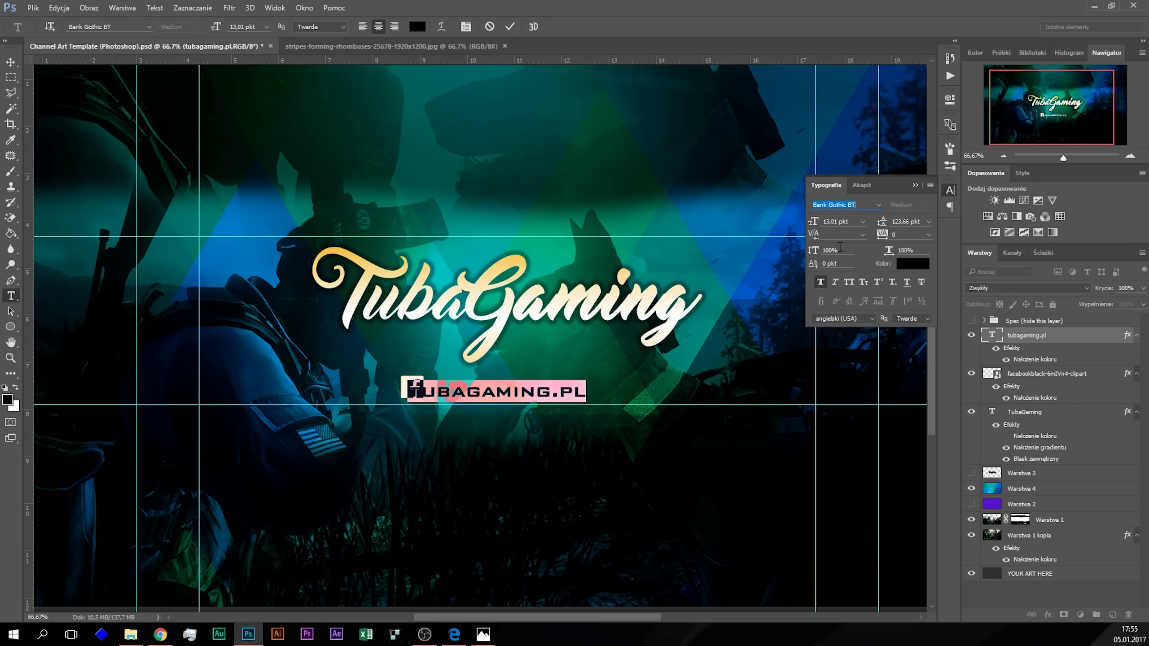
pyautogui.click(559, 389)
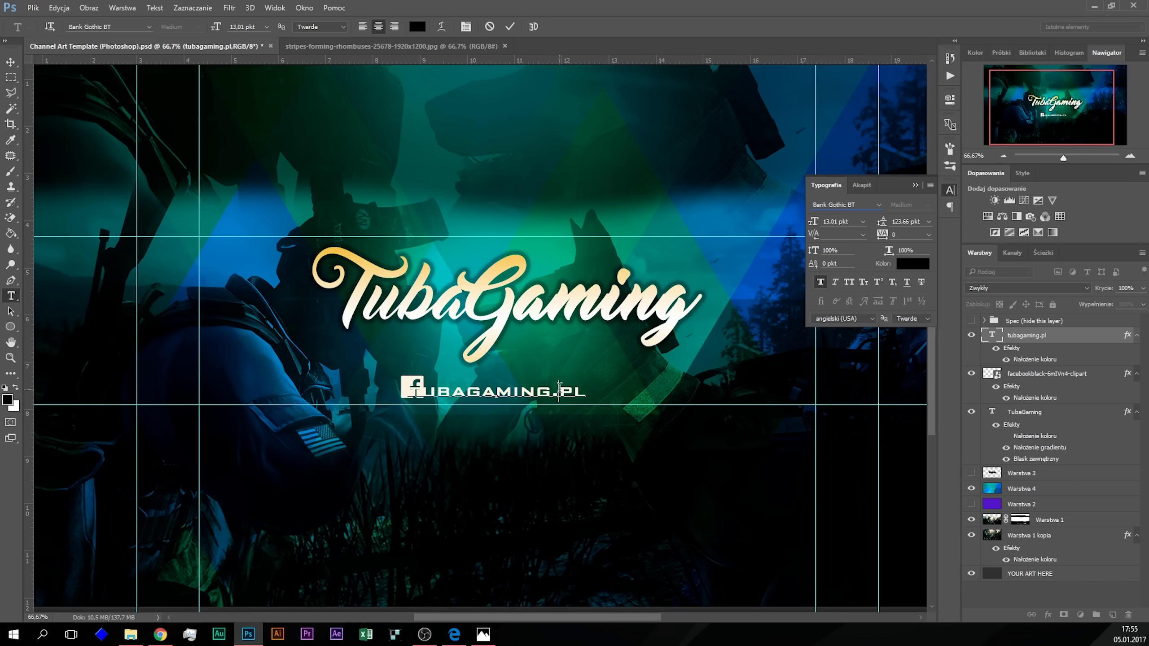
# Step: Nudge the TUBAGAMING.PL text right and slightly lower, clear of the icon
pyautogui.hotkey('ctrl', 'Right')
pyautogui.hotkey('ctrl', 'Right')
pyautogui.hotkey('ctrl', 'Right')
pyautogui.hotkey('ctrl', 'Up')
pyautogui.moveTo(540, 362); pyautogui.dragTo(540, 363)
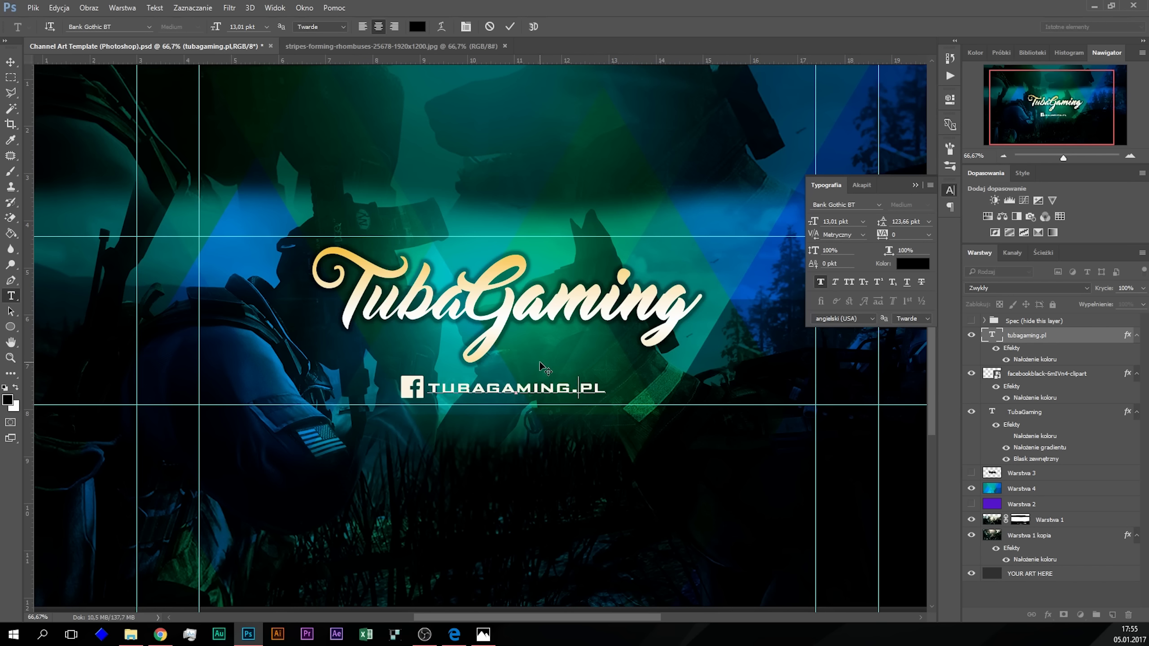
pyautogui.click(1130, 156)
pyautogui.moveTo(1045, 114); pyautogui.dragTo(1051, 115)
# Step: Commit the text and drag TUBAGAMING.PL slightly right, in line beside the icon
pyautogui.click(10, 62)
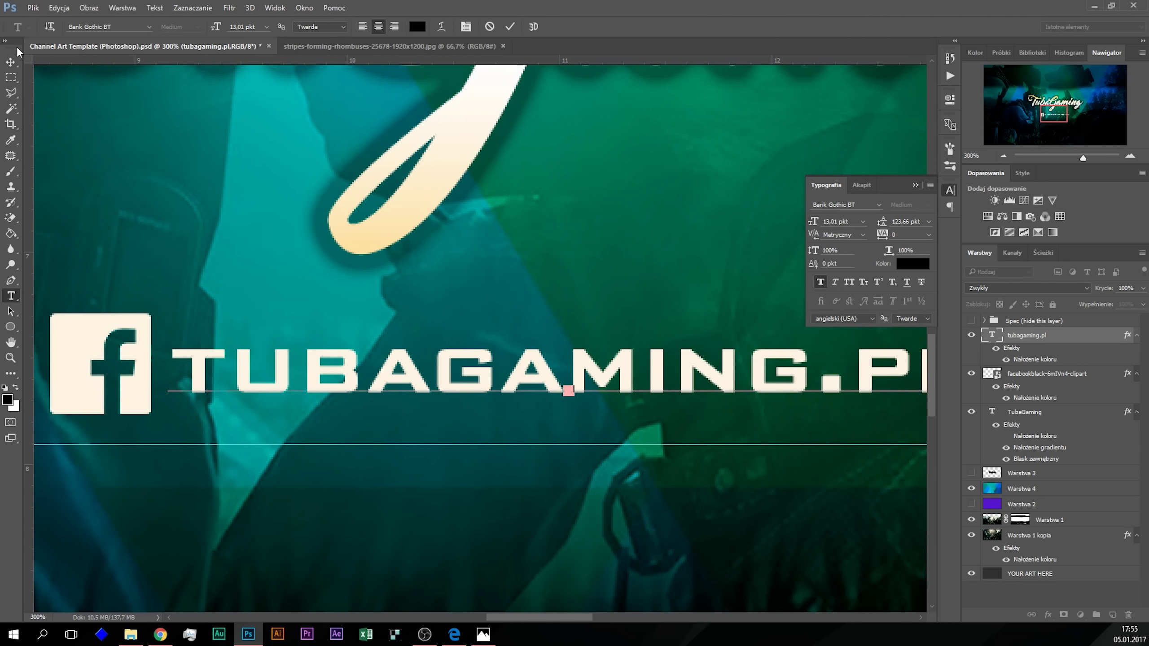
pyautogui.click(1003, 156)
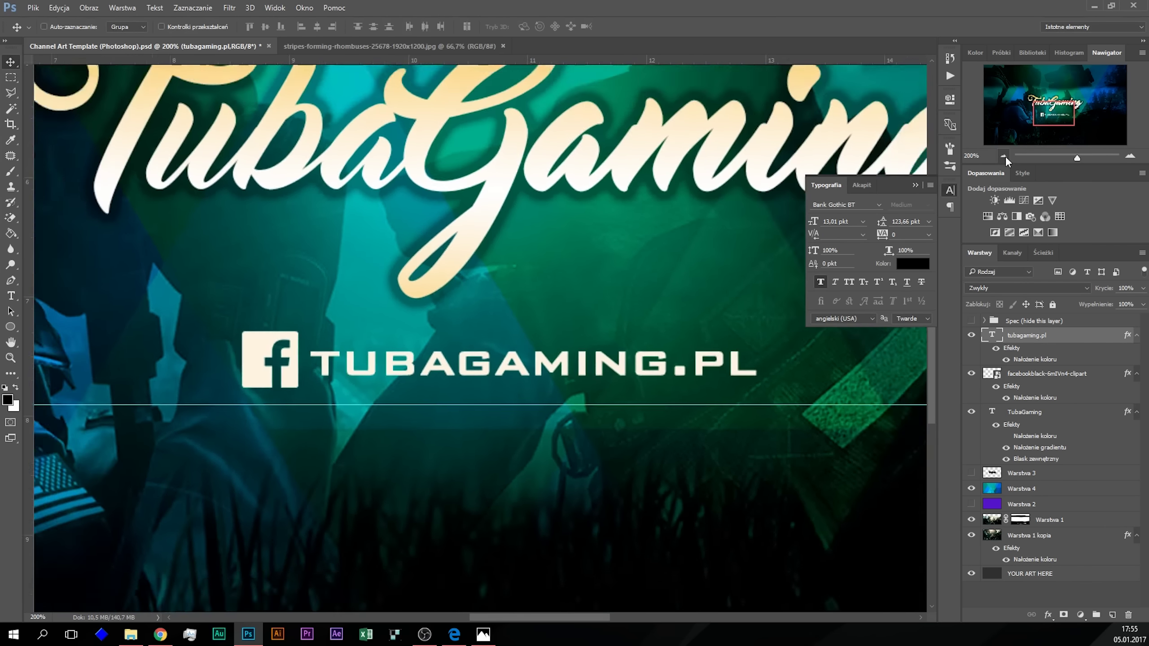
pyautogui.moveTo(445, 356)
pyautogui.mouseDown()
pyautogui.moveTo(452, 346)
pyautogui.moveTo(451, 358)
pyautogui.mouseUp()
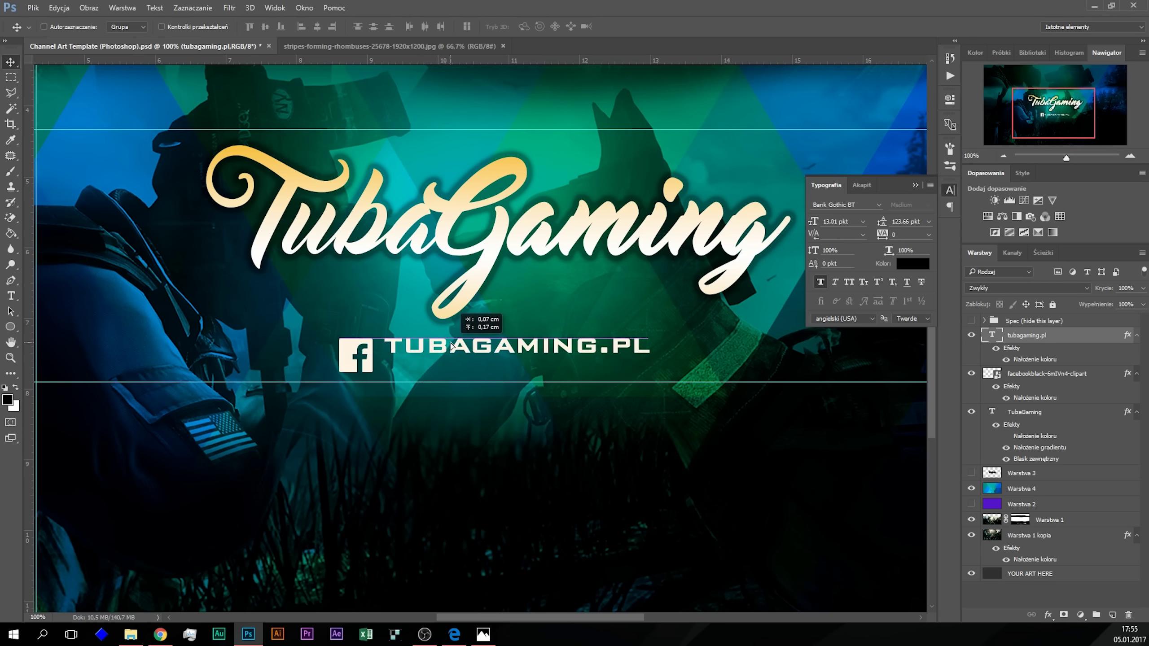
pyautogui.moveTo(452, 358)
pyautogui.mouseDown()
pyautogui.moveTo(478, 256)
pyautogui.moveTo(452, 355)
pyautogui.mouseUp()
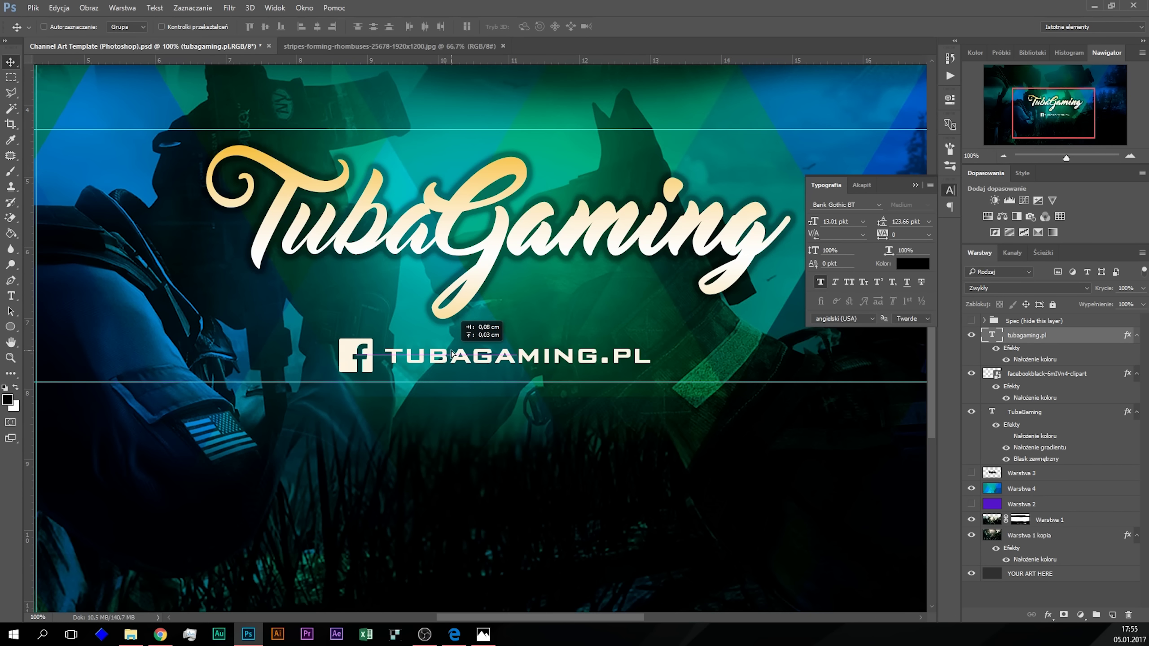
pyautogui.moveTo(452, 355); pyautogui.dragTo(456, 355)
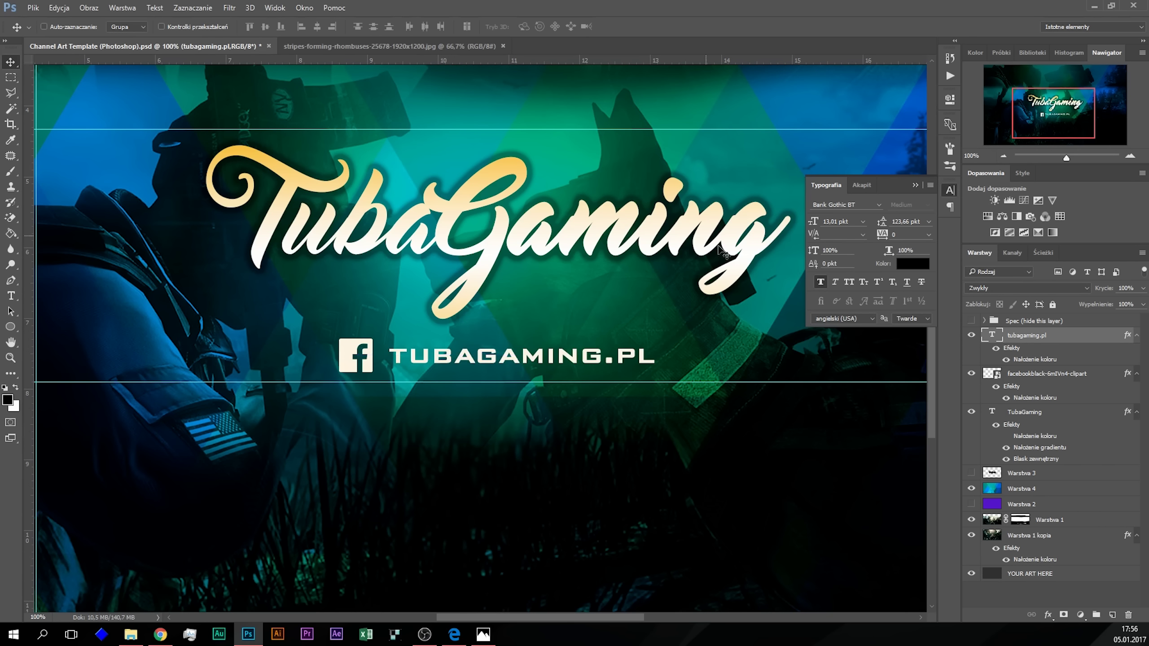
pyautogui.click(1002, 155)
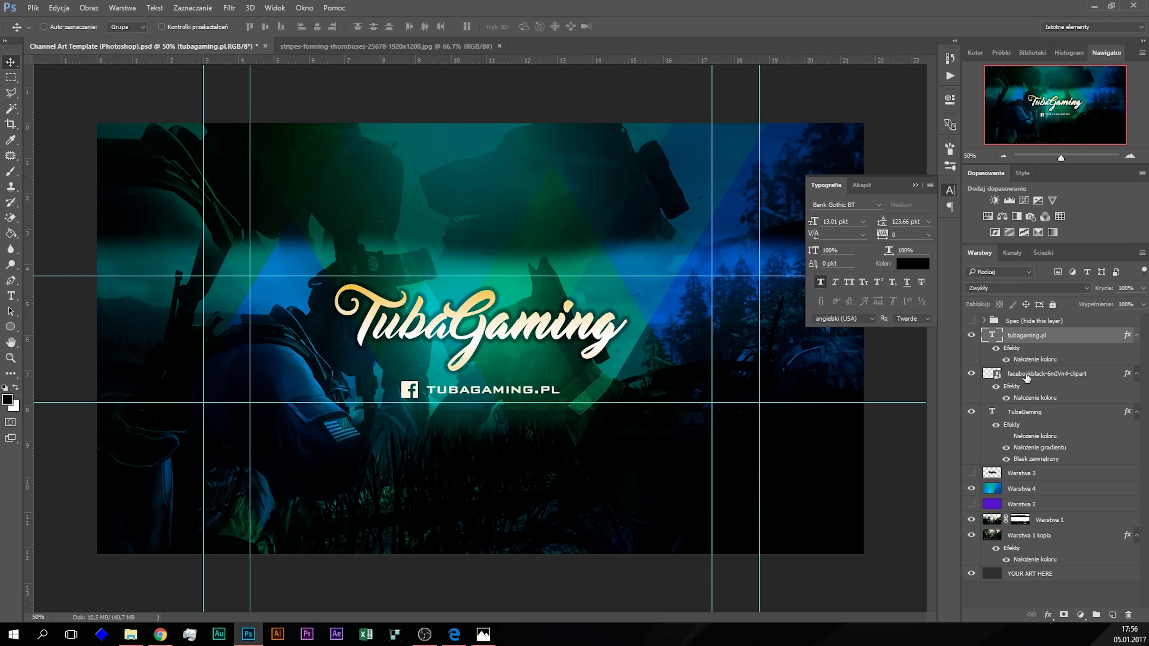
# Step: Select the Facebook icon and nearby layers, then deselect all layers
pyautogui.keyDown('ctrl'); pyautogui.click(1047, 376); pyautogui.keyUp('ctrl')
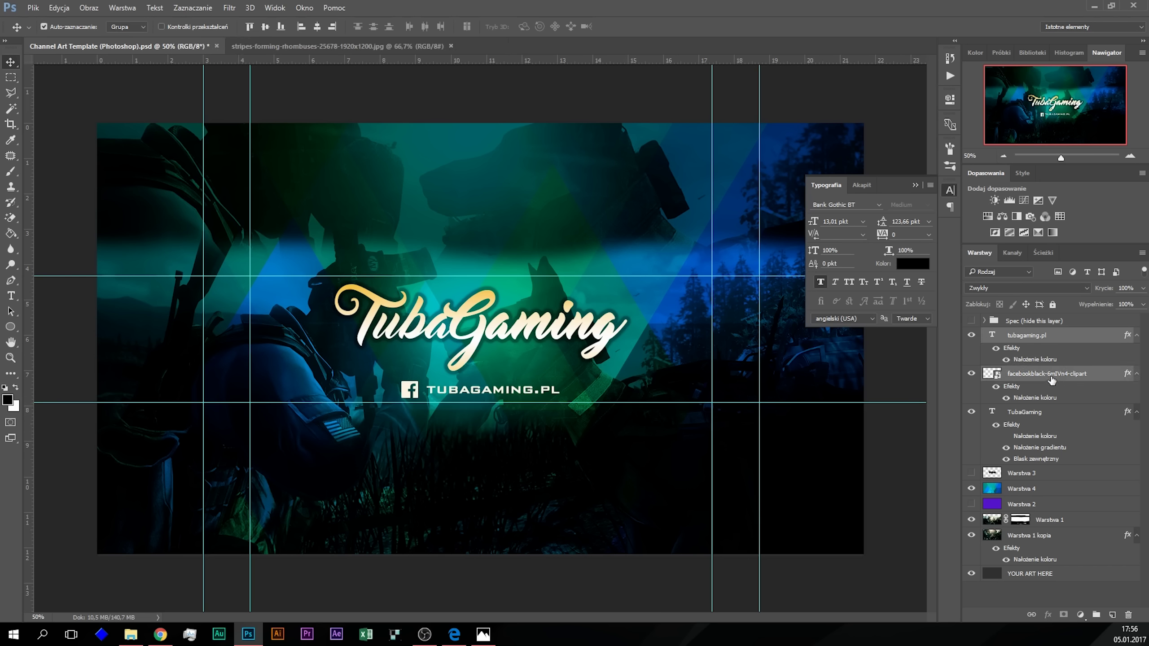
pyautogui.keyDown('ctrl'); pyautogui.click(1045, 418); pyautogui.keyUp('ctrl')
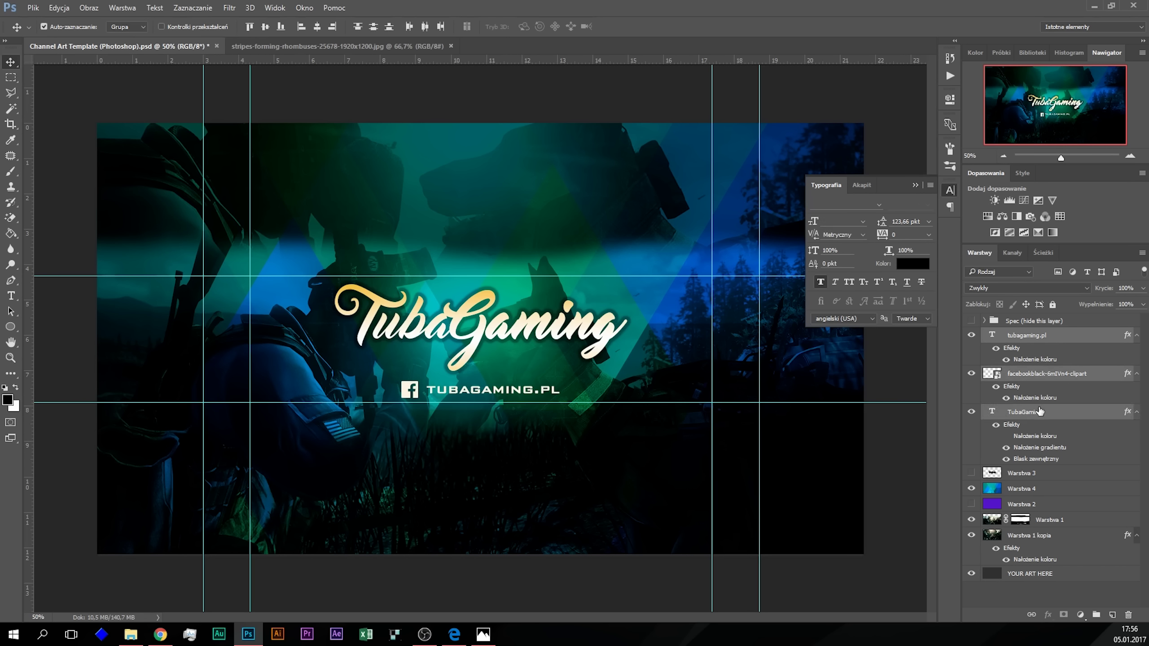
pyautogui.keyDown('ctrl'); pyautogui.click(1074, 417); pyautogui.keyUp('ctrl')
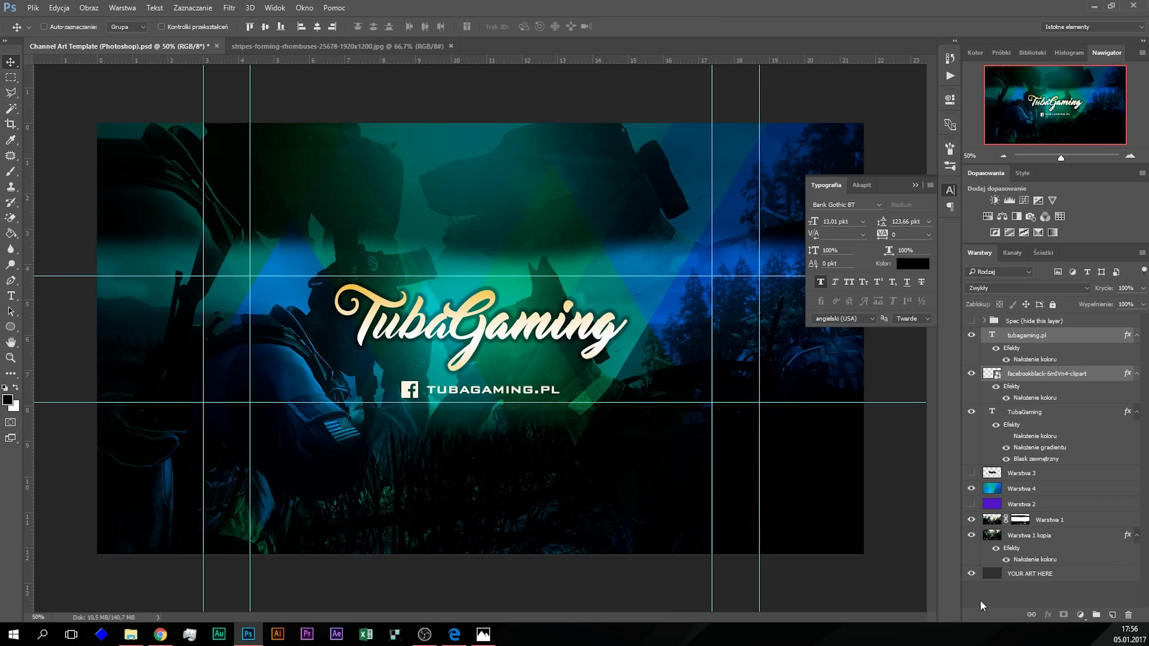
pyautogui.click(1024, 602)
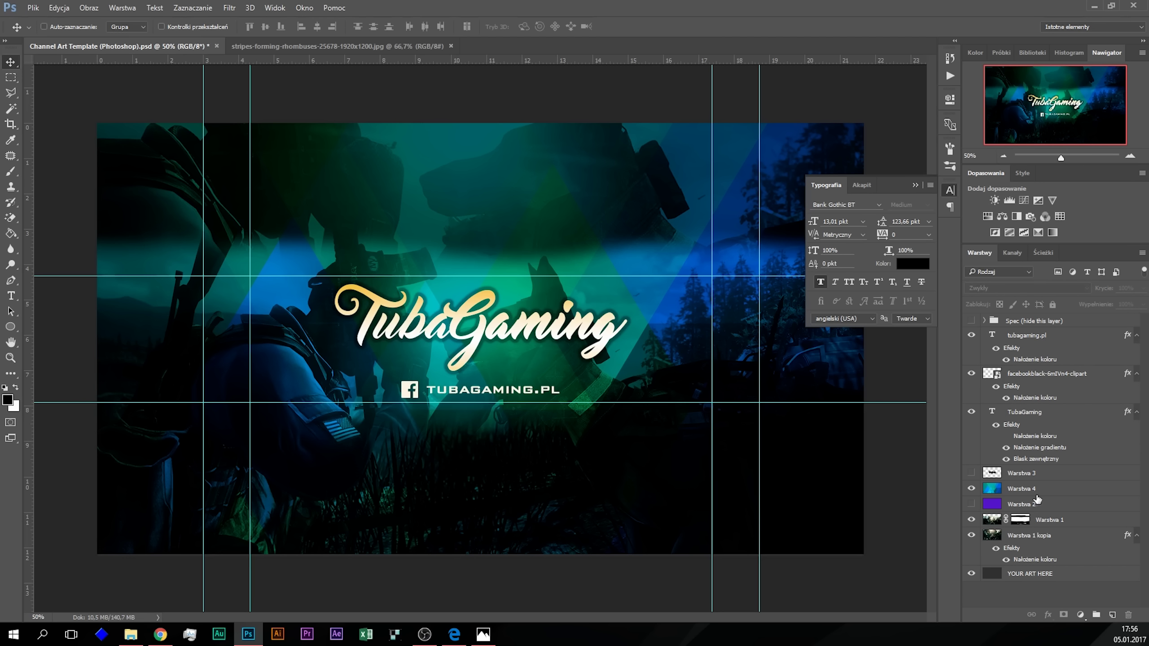
# Step: Compare Warstwa 4, Warstwa 1 and Warstwa 1 kopia by toggling visibility, then select all three
pyautogui.click(1012, 492)
pyautogui.click(971, 488)
pyautogui.click(971, 488)
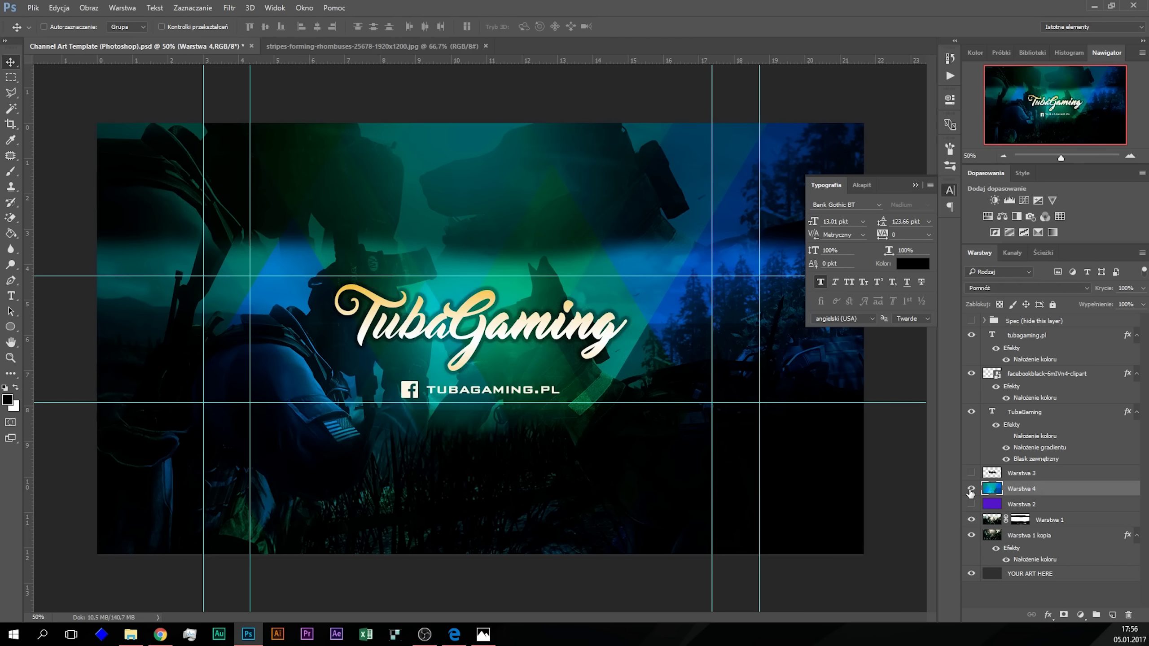
pyautogui.click(970, 520)
pyautogui.click(969, 520)
pyautogui.click(970, 521)
pyautogui.click(971, 537)
pyautogui.click(971, 537)
pyautogui.keyDown('ctrl'); pyautogui.click(1073, 524); pyautogui.keyUp('ctrl')
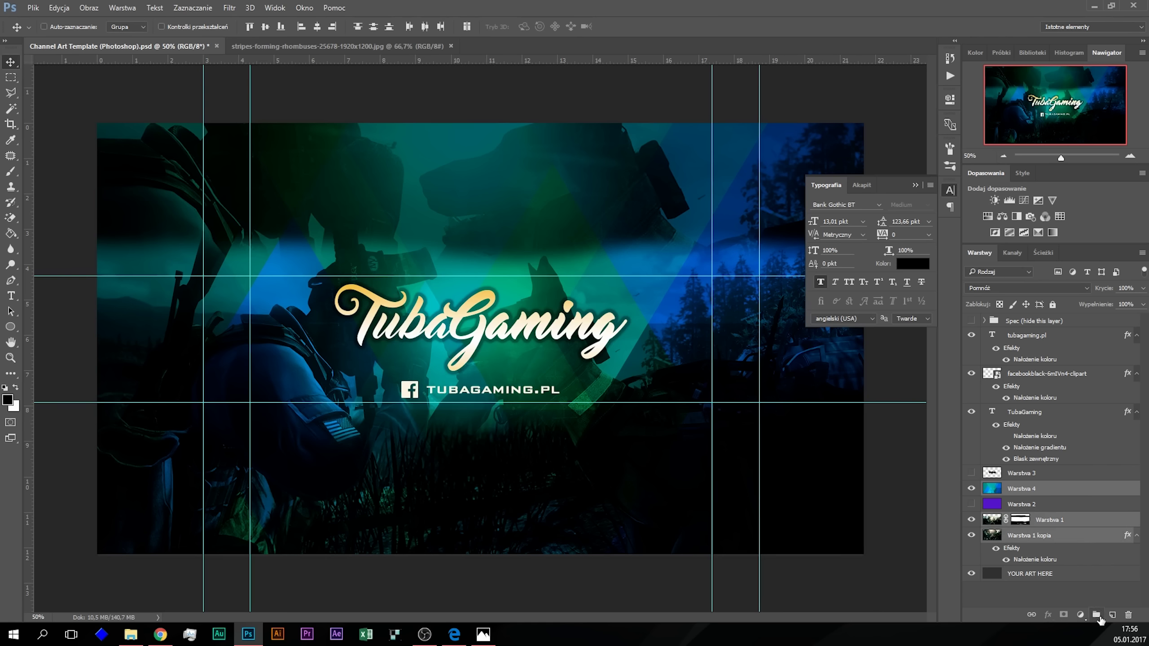
# Step: Put the three layers in Grupa 1, compare its visibility, and expand the group
pyautogui.click(1098, 616)
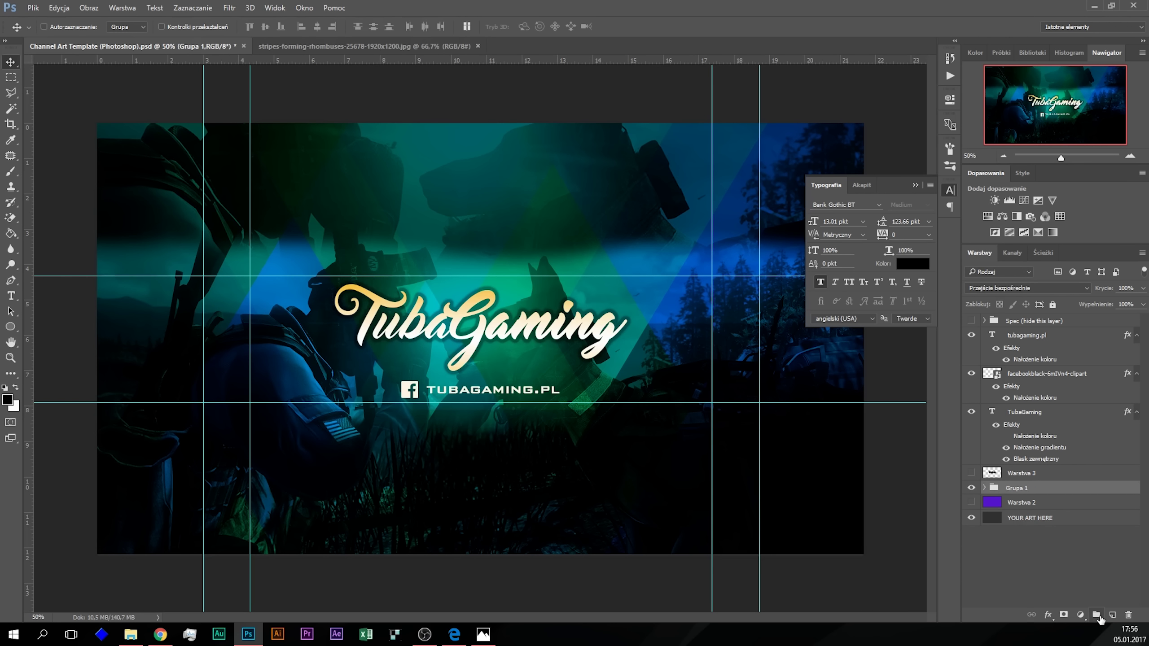
pyautogui.click(970, 491)
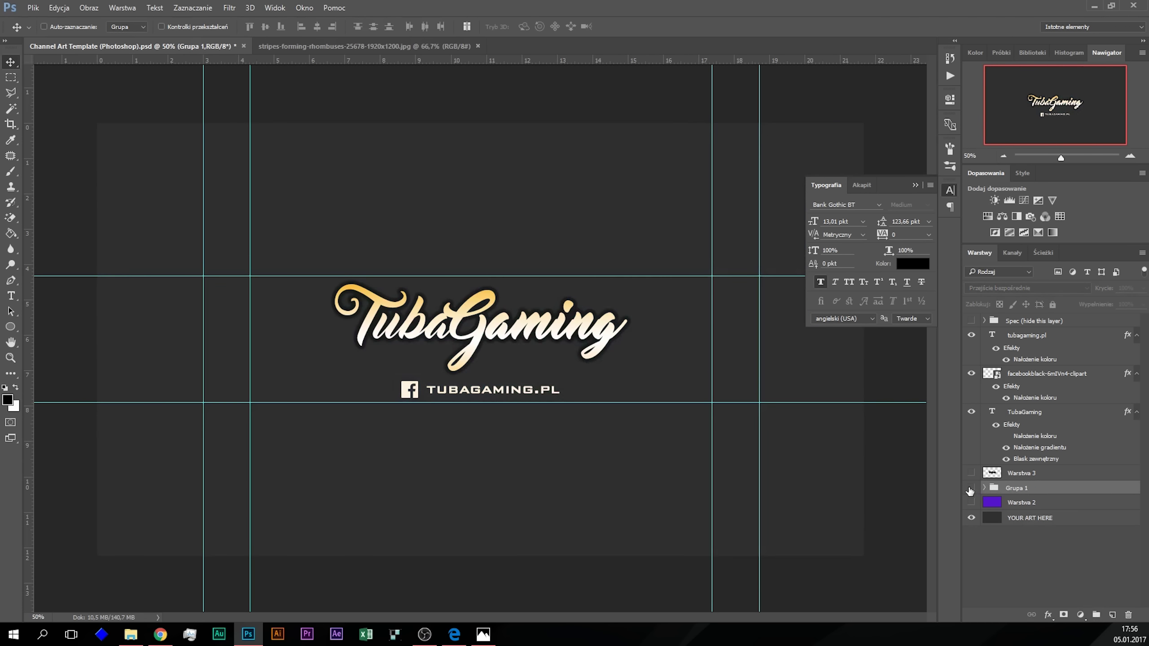
pyautogui.click(970, 490)
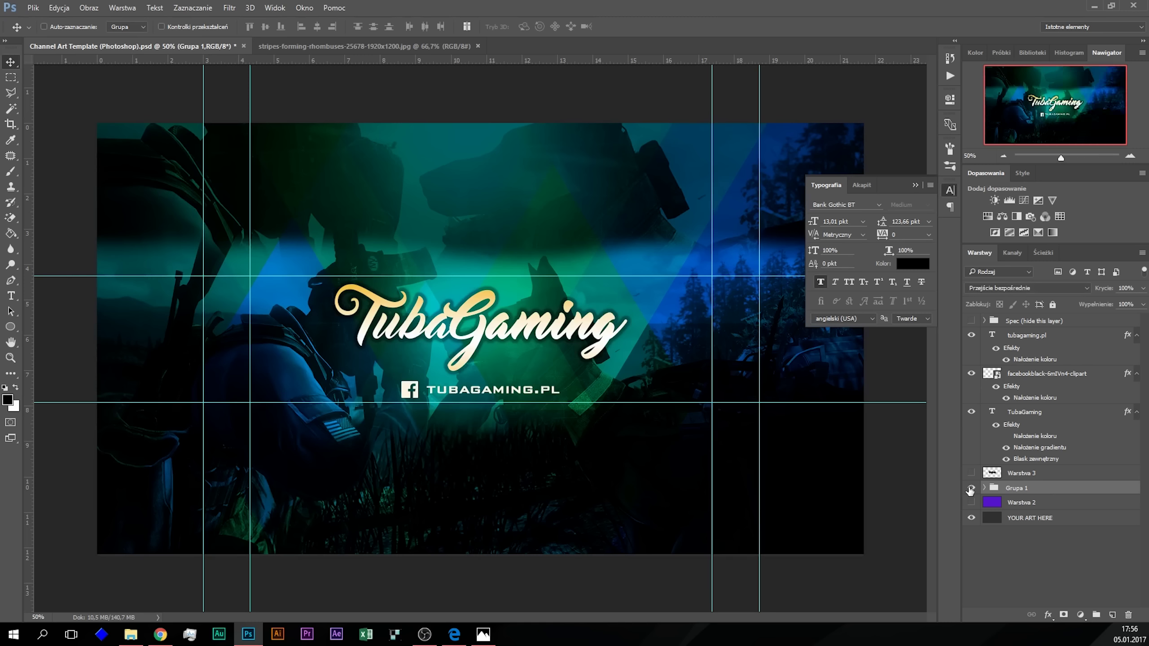
pyautogui.click(970, 491)
pyautogui.click(984, 489)
# Step: Select Warstwa 1 inside Grupa 1 and toggle its visibility to compare the background
pyautogui.click(1033, 605)
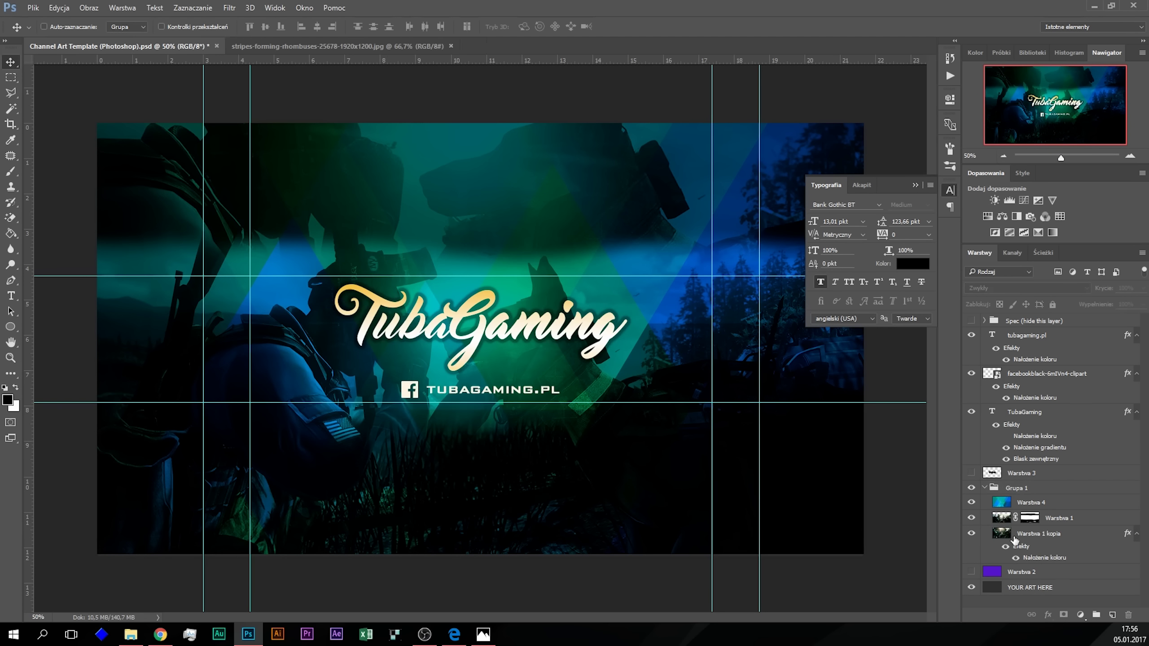
pyautogui.click(1001, 520)
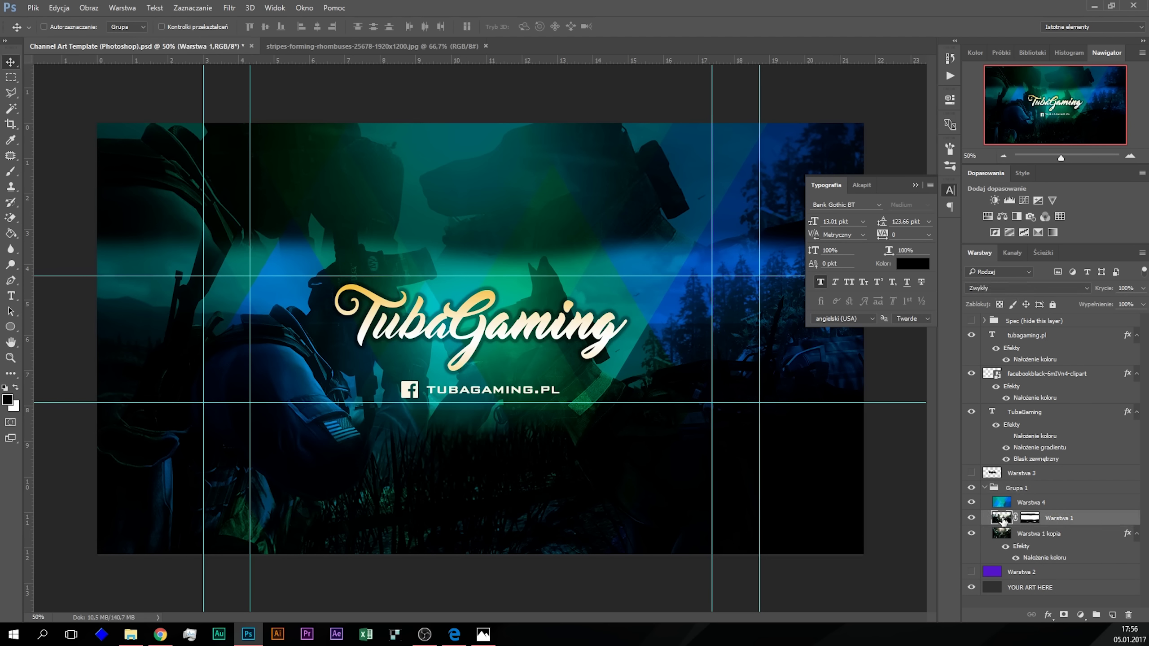
pyautogui.click(971, 520)
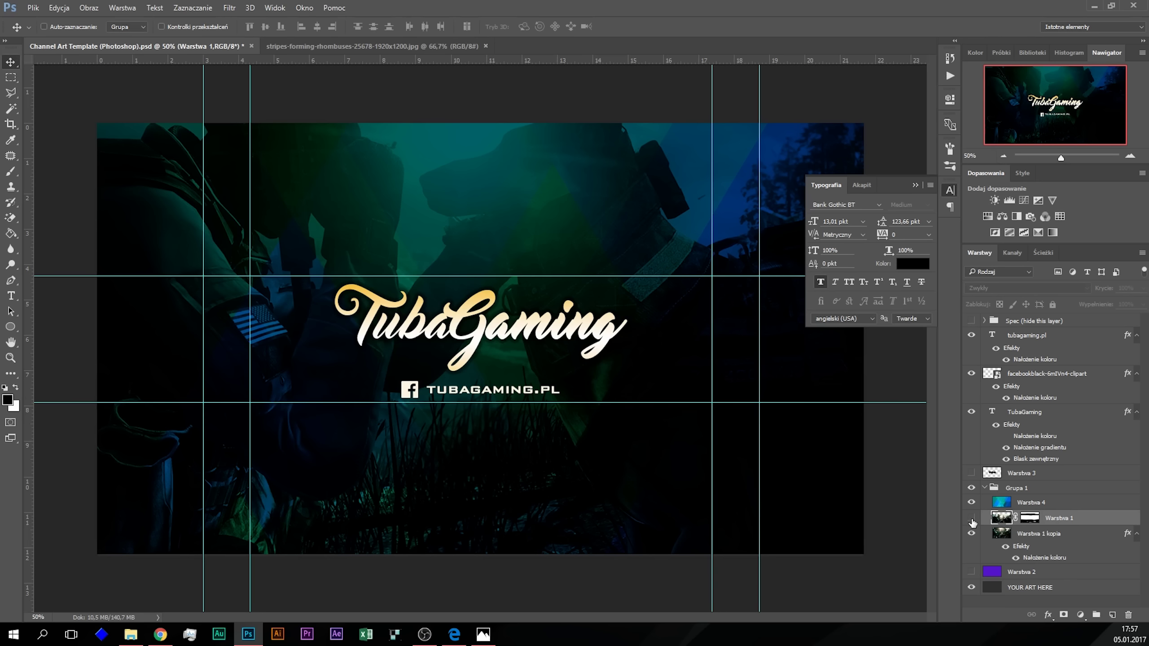
pyautogui.click(971, 519)
pyautogui.click(972, 519)
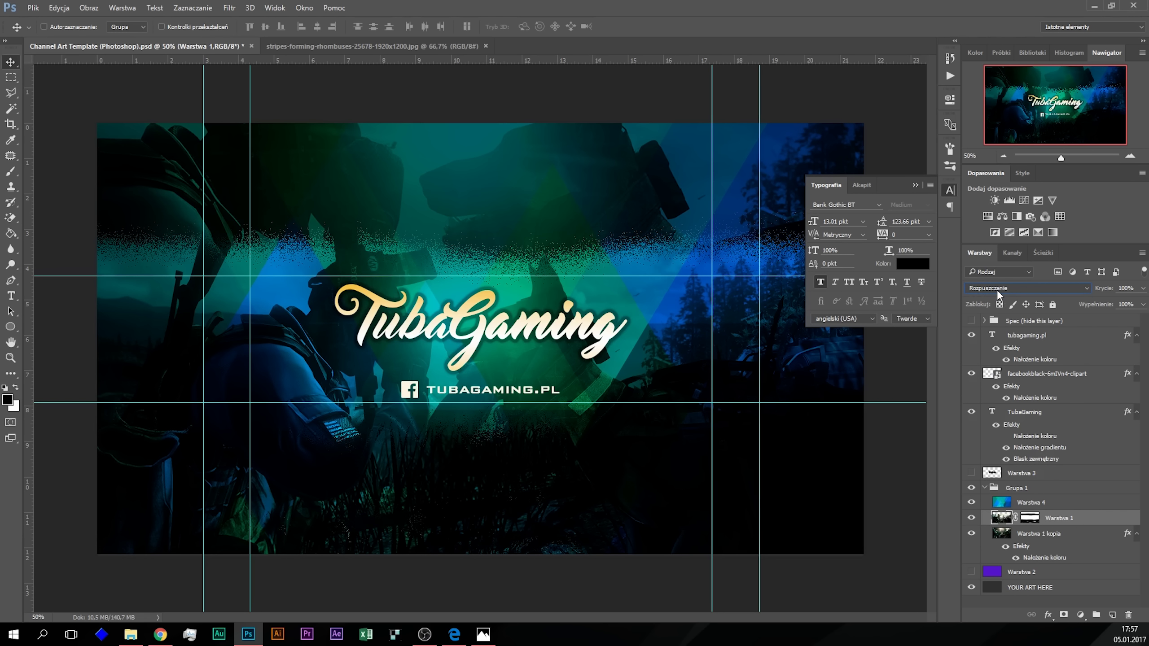
# Step: Cycle Warstwa 1 through blend modes and settle on Światło jaskrawe (Vivid Light)
pyautogui.scroll(-2, 999, 294)
pyautogui.scroll(-1, 998, 294)
pyautogui.scroll(-1, 998, 294)
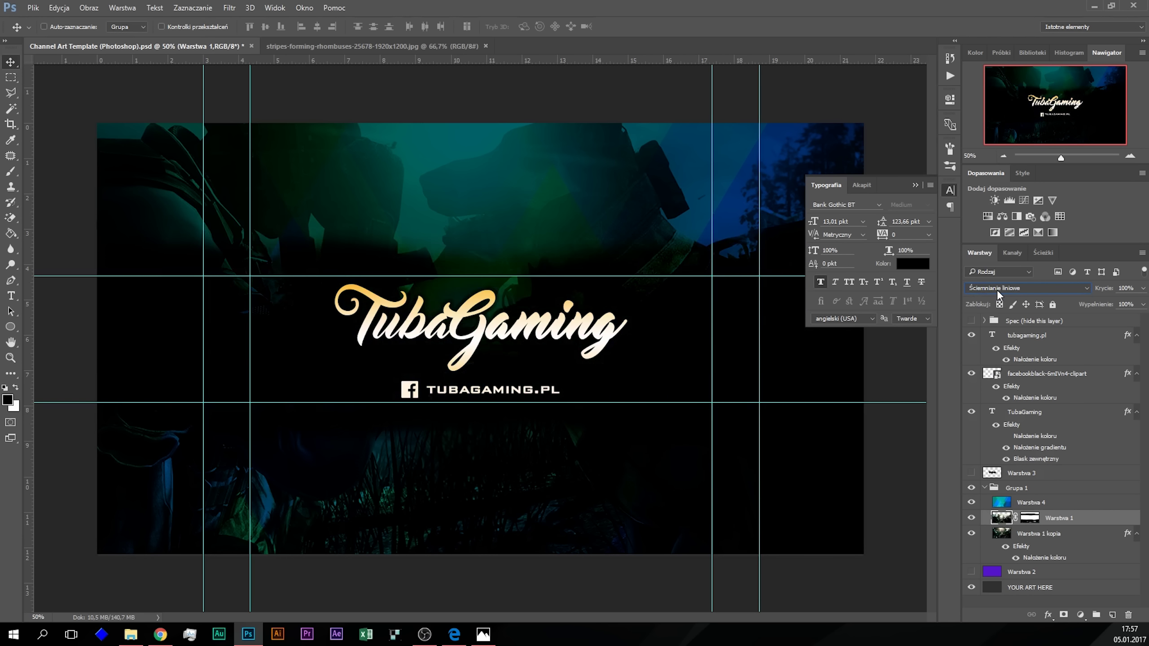
pyautogui.scroll(-1, 998, 294)
pyautogui.scroll(-1, 998, 294)
pyautogui.scroll(-1, 999, 294)
pyautogui.scroll(-1, 999, 294)
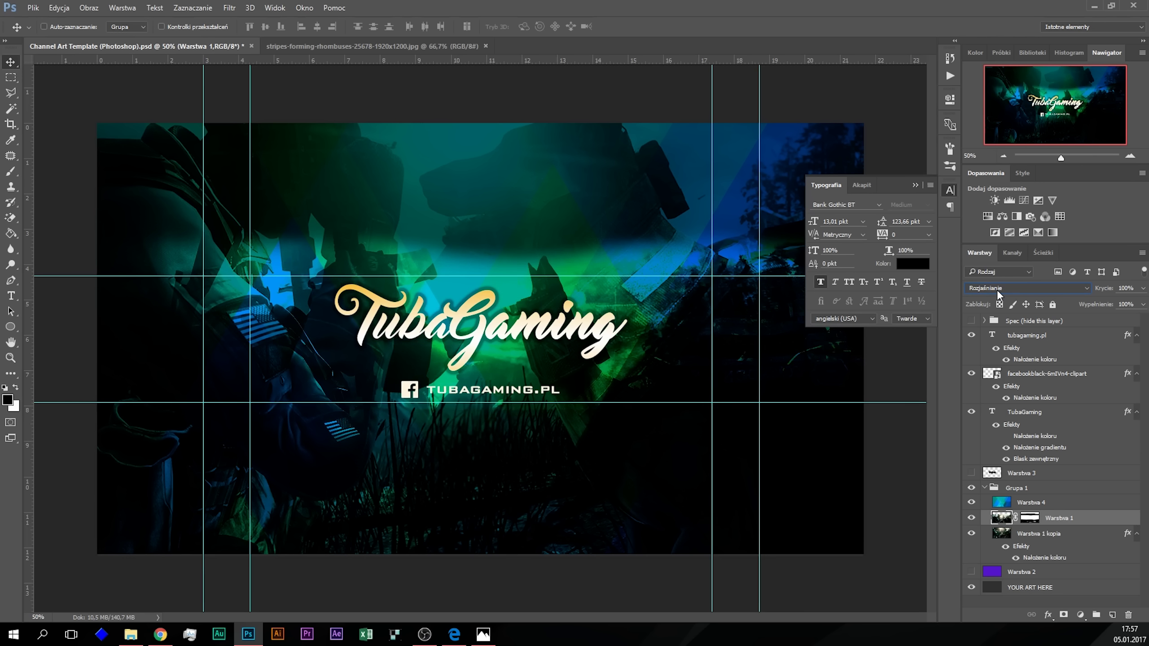
pyautogui.scroll(-1, 999, 294)
pyautogui.scroll(-1, 998, 294)
pyautogui.scroll(-1, 998, 293)
pyautogui.scroll(1, 998, 294)
pyautogui.scroll(-1, 998, 294)
pyautogui.scroll(-1, 998, 294)
pyautogui.scroll(-1, 998, 294)
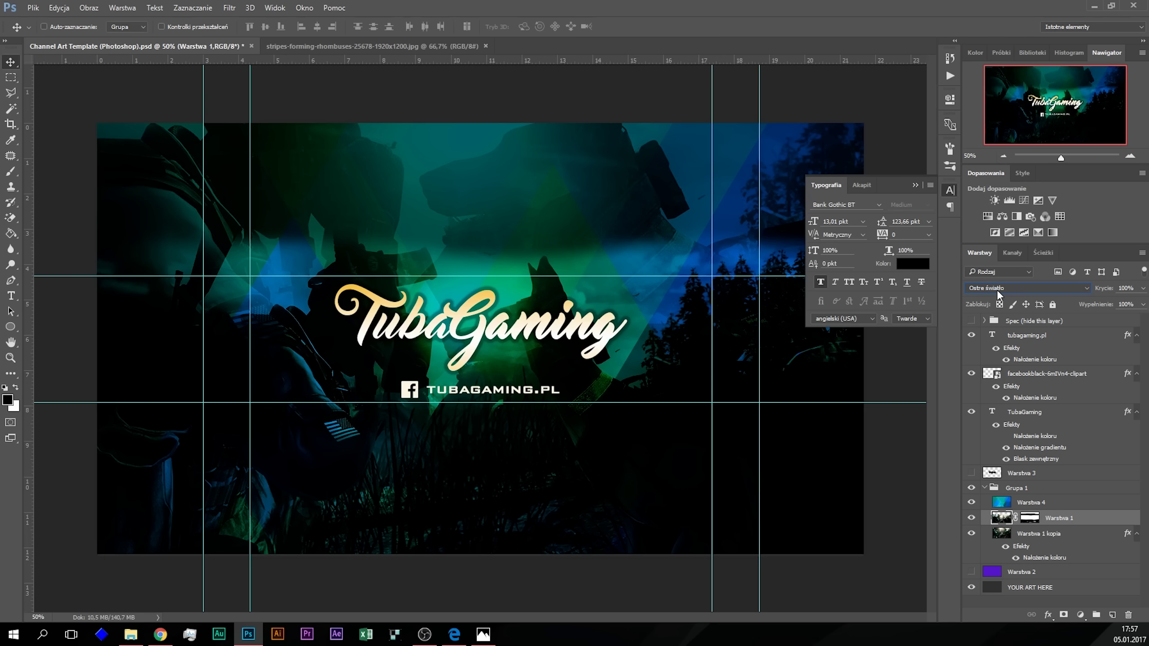
pyautogui.scroll(-1, 998, 294)
pyautogui.scroll(-1, 998, 293)
pyautogui.scroll(1, 998, 294)
pyautogui.scroll(-1, 999, 294)
pyautogui.scroll(1, 998, 294)
pyautogui.scroll(-1, 999, 294)
pyautogui.scroll(1, 998, 294)
pyautogui.scroll(-1, 998, 294)
pyautogui.scroll(1, 998, 294)
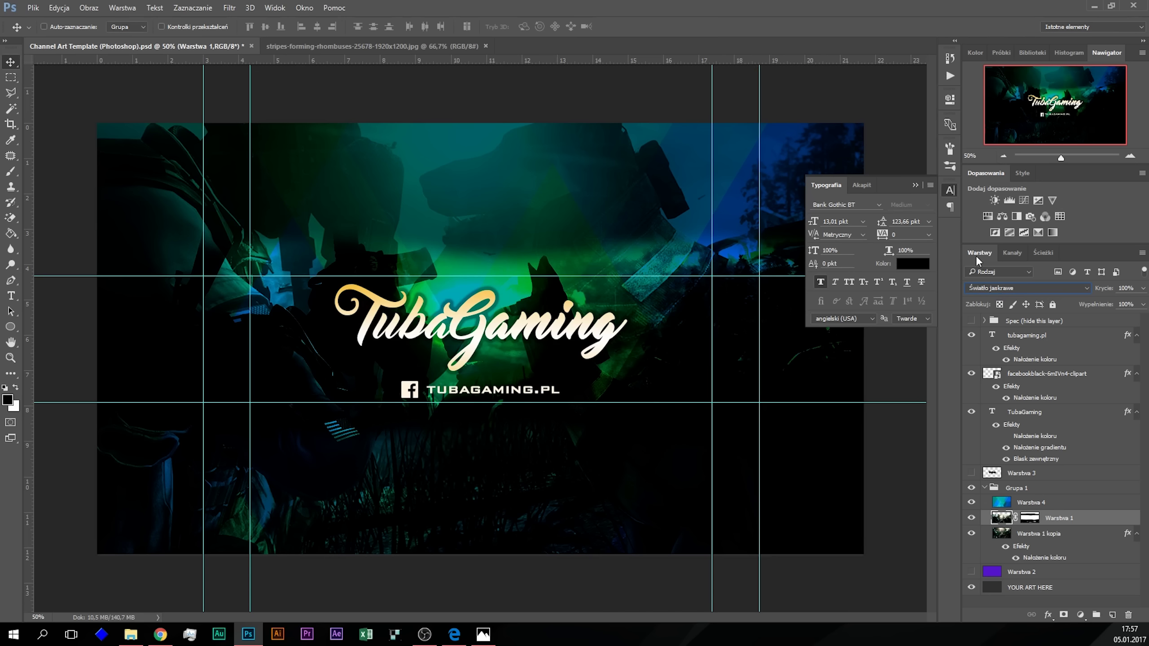
pyautogui.click(1028, 604)
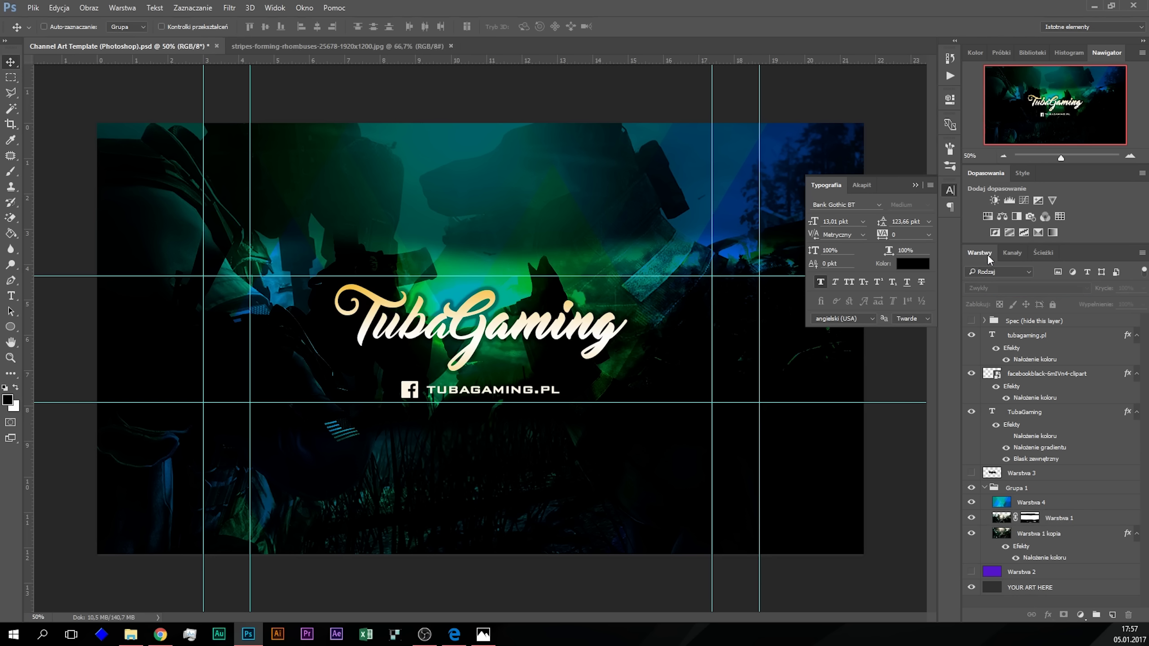
# Step: After inspecting the banner at 100%, group the facebookblack and tubagaming.pl layers into Grupa 2
pyautogui.click(1126, 159)
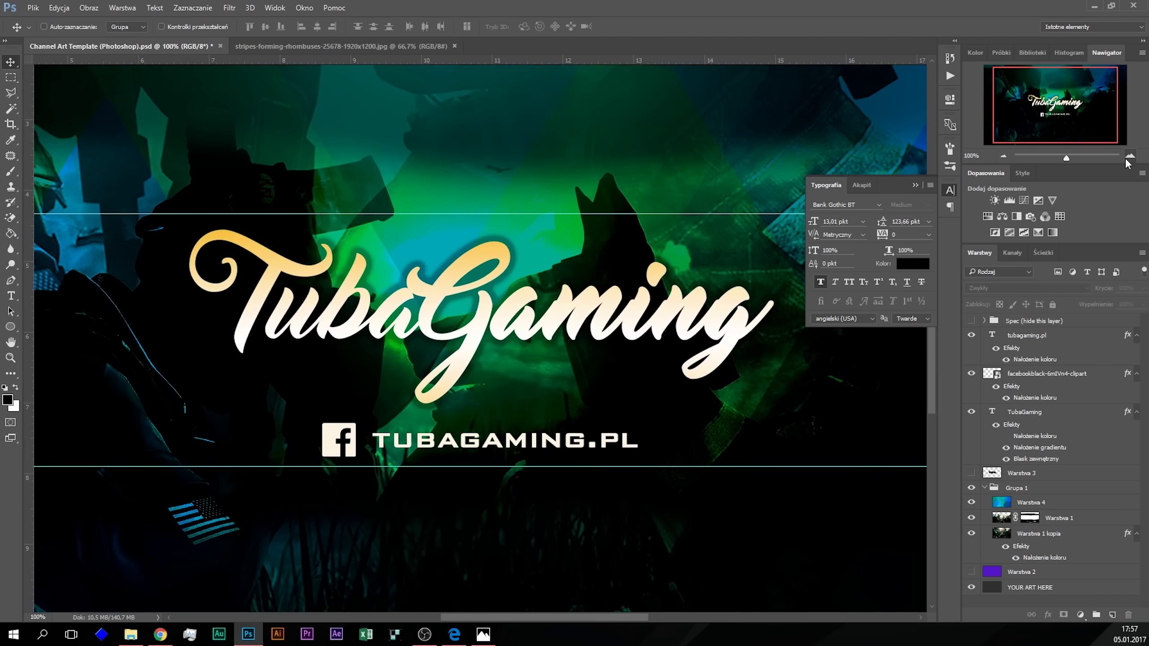
pyautogui.moveTo(1058, 116)
pyautogui.mouseDown()
pyautogui.moveTo(1069, 118)
pyautogui.moveTo(1047, 112)
pyautogui.mouseUp()
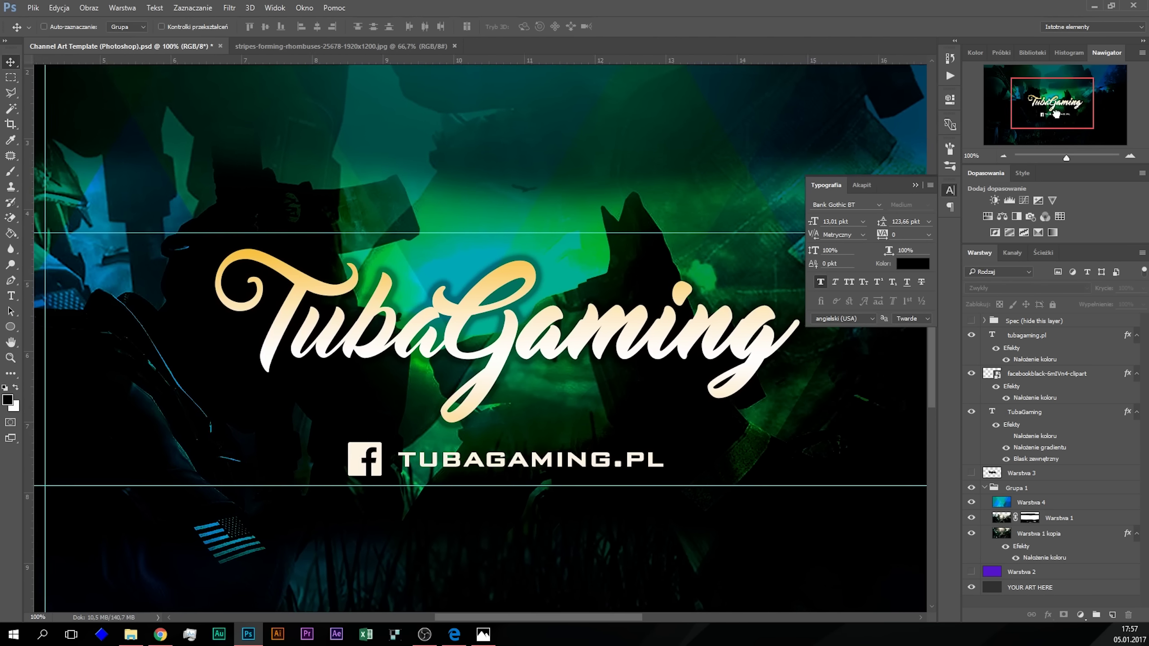
pyautogui.click(1003, 156)
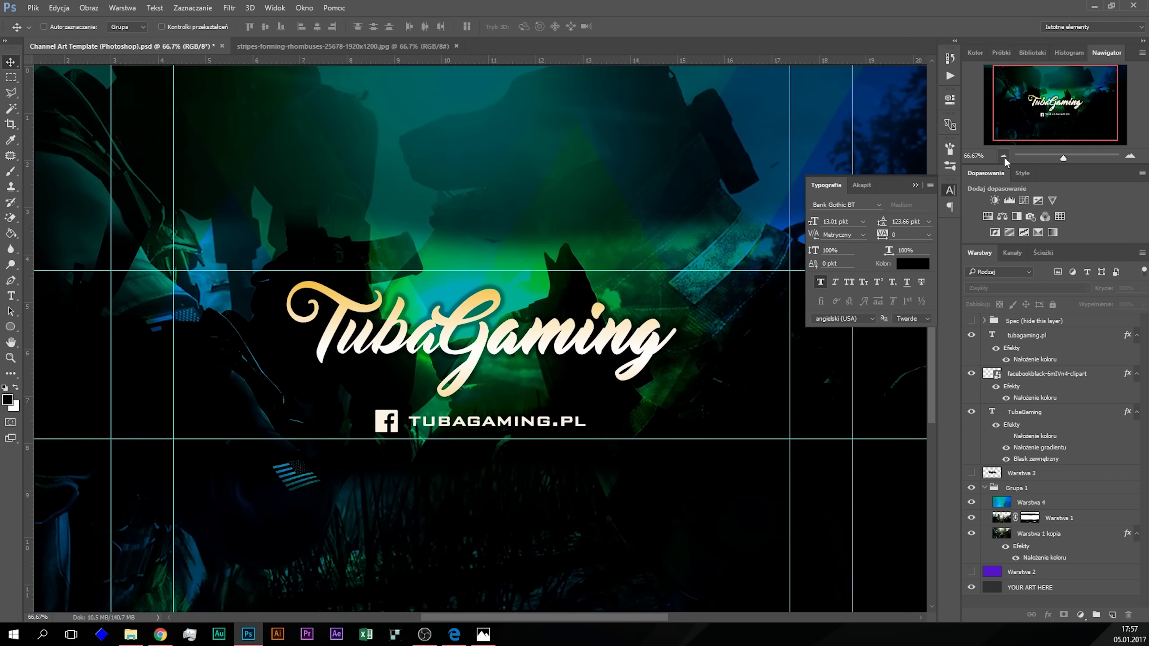
pyautogui.click(1003, 156)
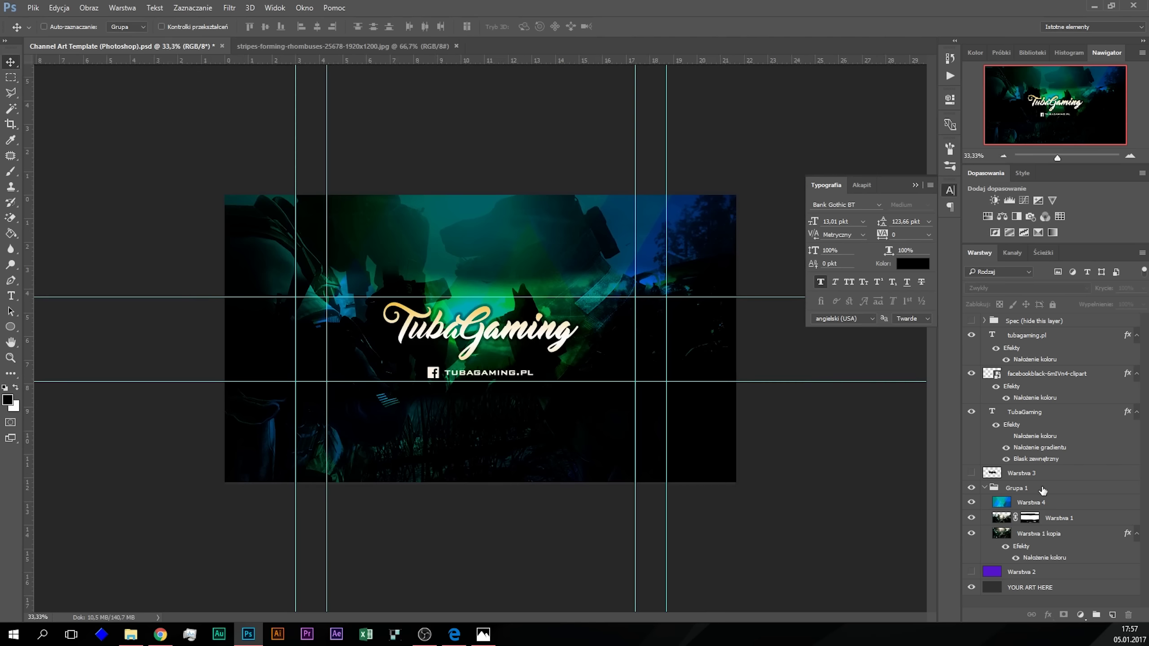
pyautogui.click(986, 490)
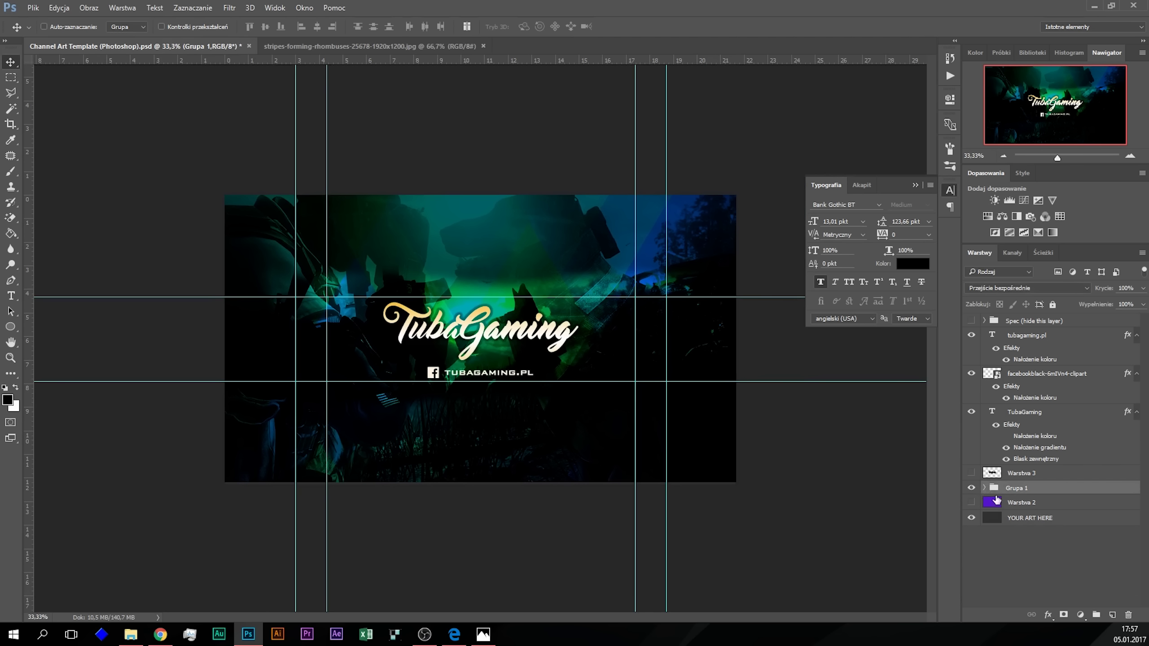
pyautogui.click(1040, 415)
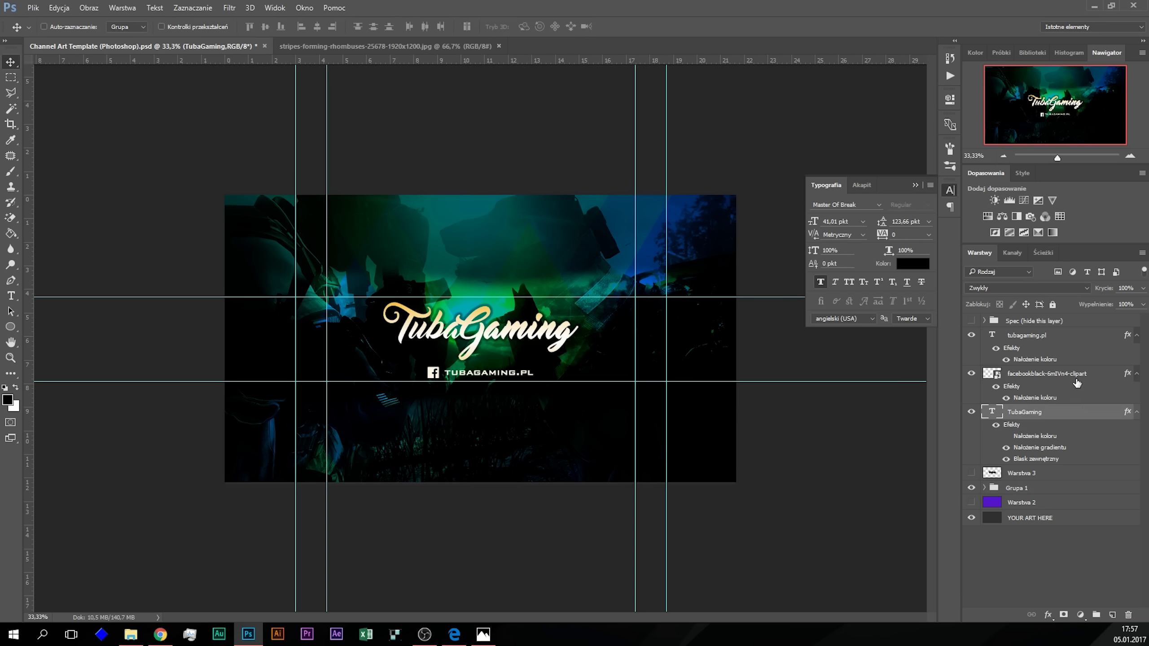
pyautogui.click(1094, 375)
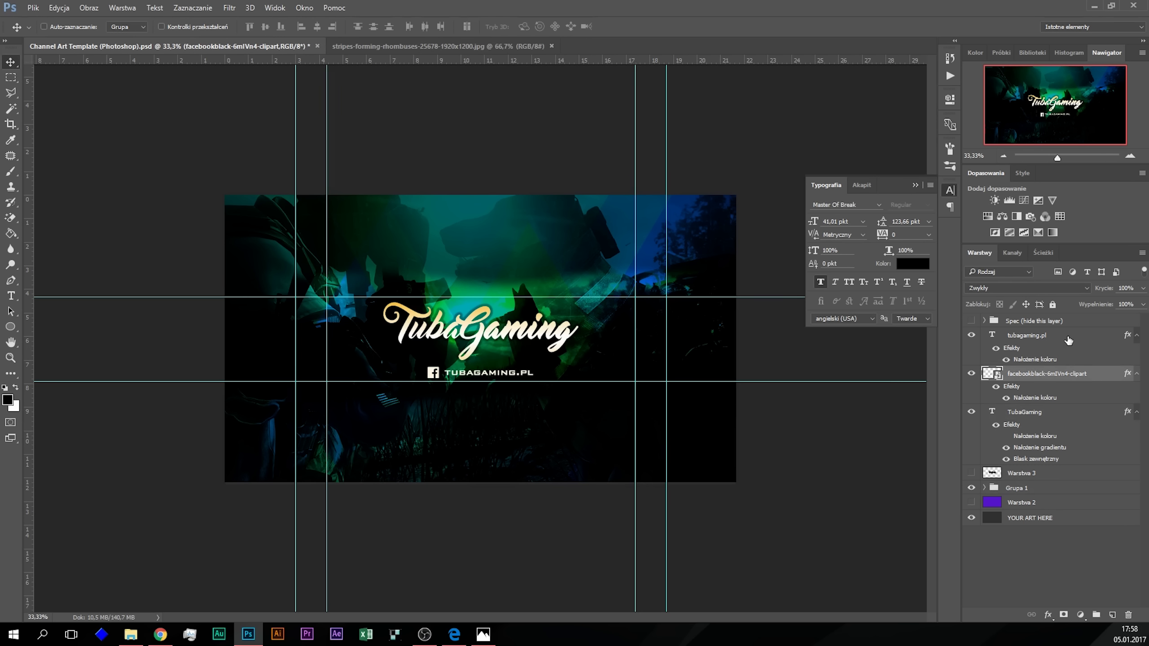
pyautogui.keyDown('ctrl'); pyautogui.click(1068, 340); pyautogui.keyUp('ctrl')
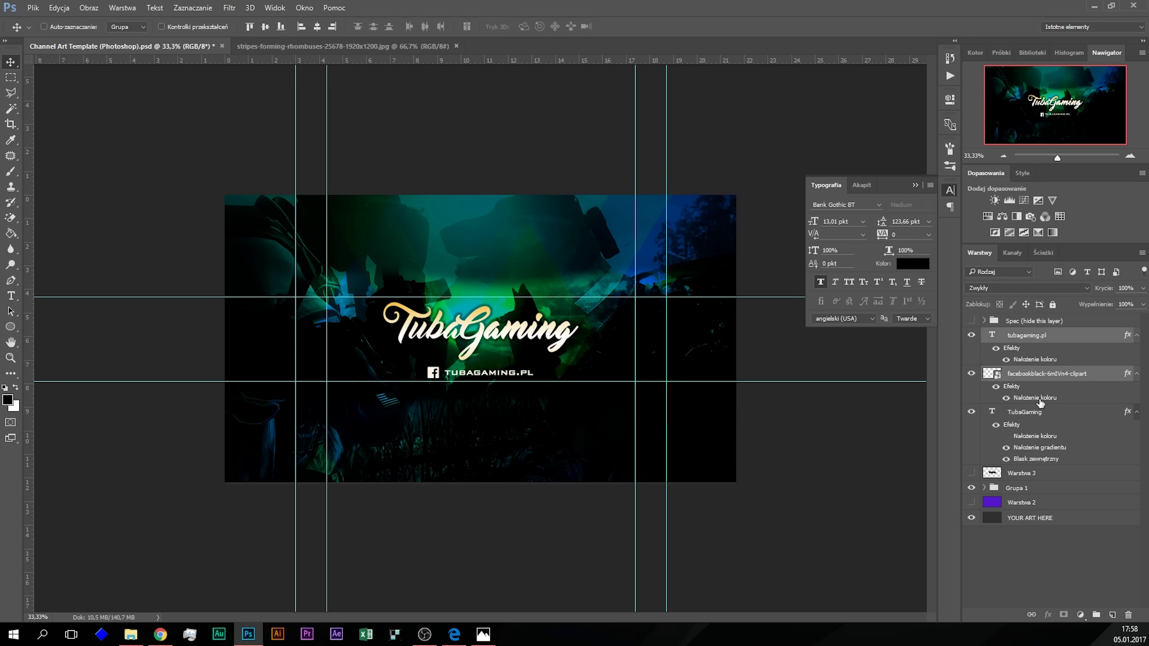
pyautogui.click(1094, 616)
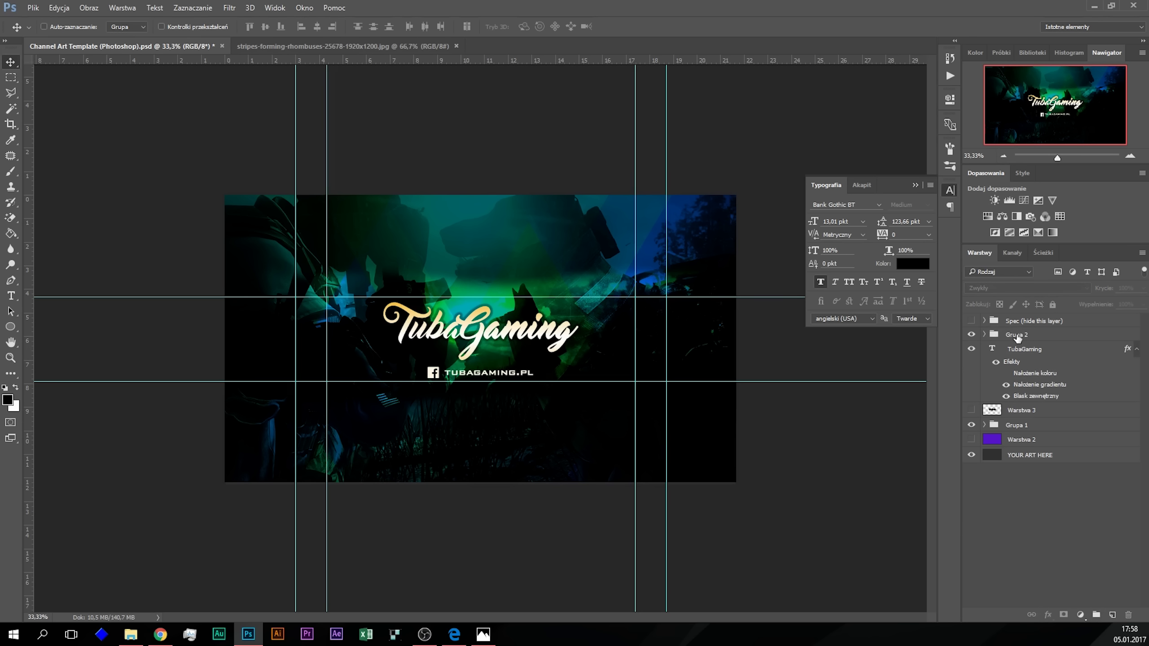
# Step: Rename Grupa 2 to FACEBOOK and drag it up and right on the canvas
pyautogui.doubleClick(1017, 336)
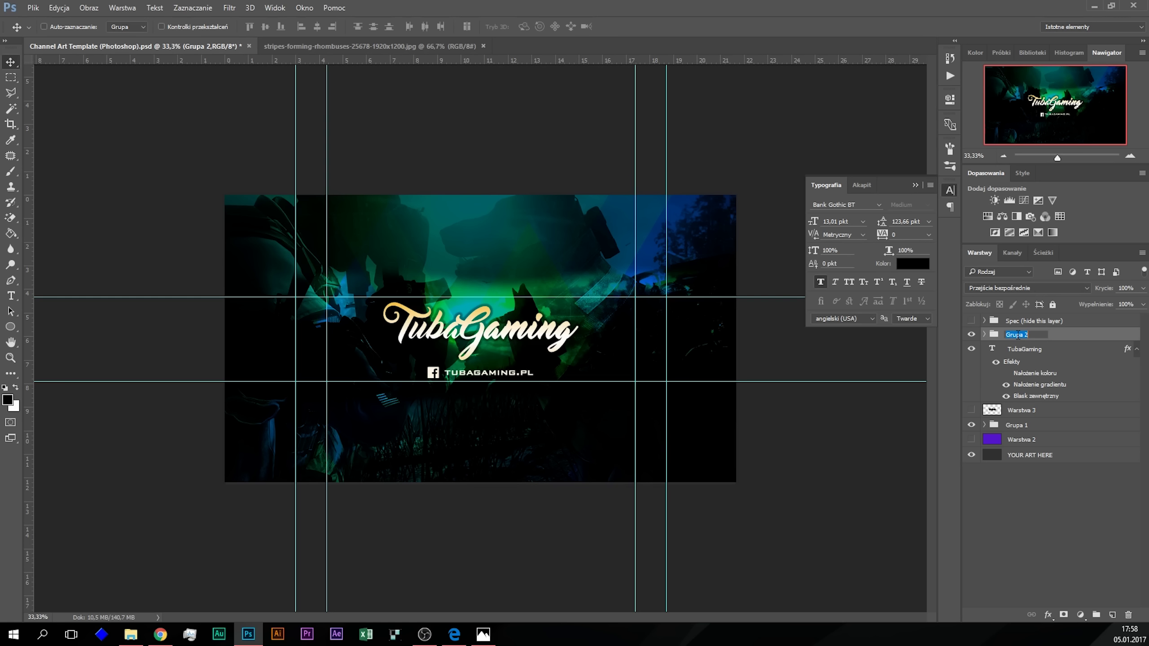
pyautogui.write('FA')
pyautogui.click(1015, 500)
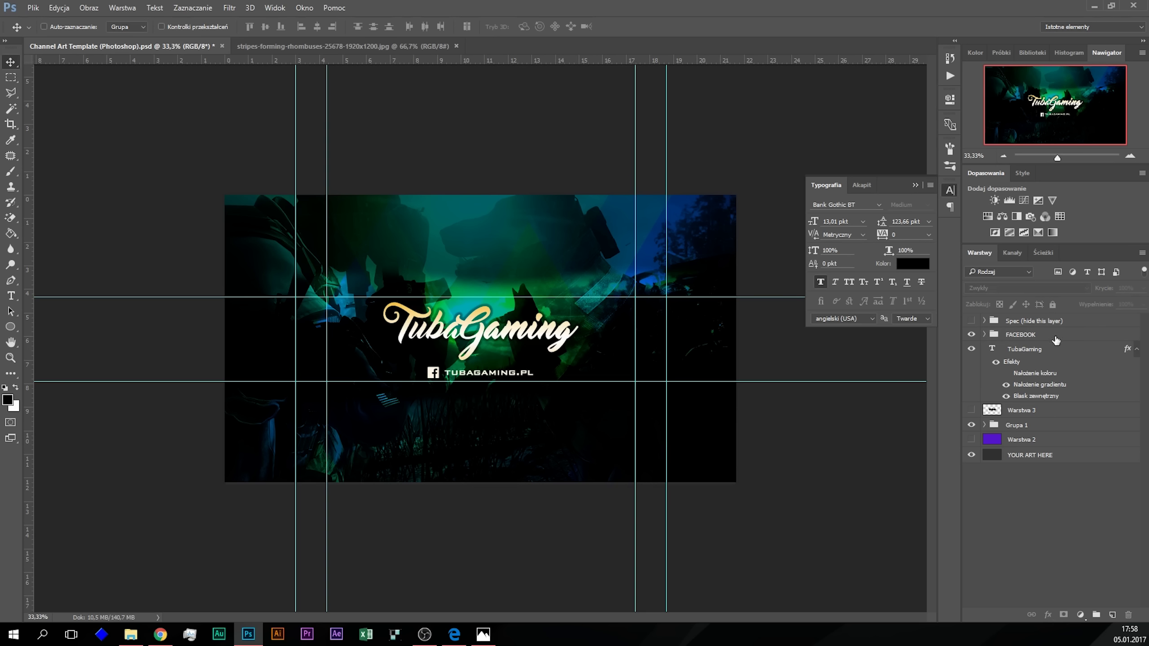
pyautogui.click(1055, 339)
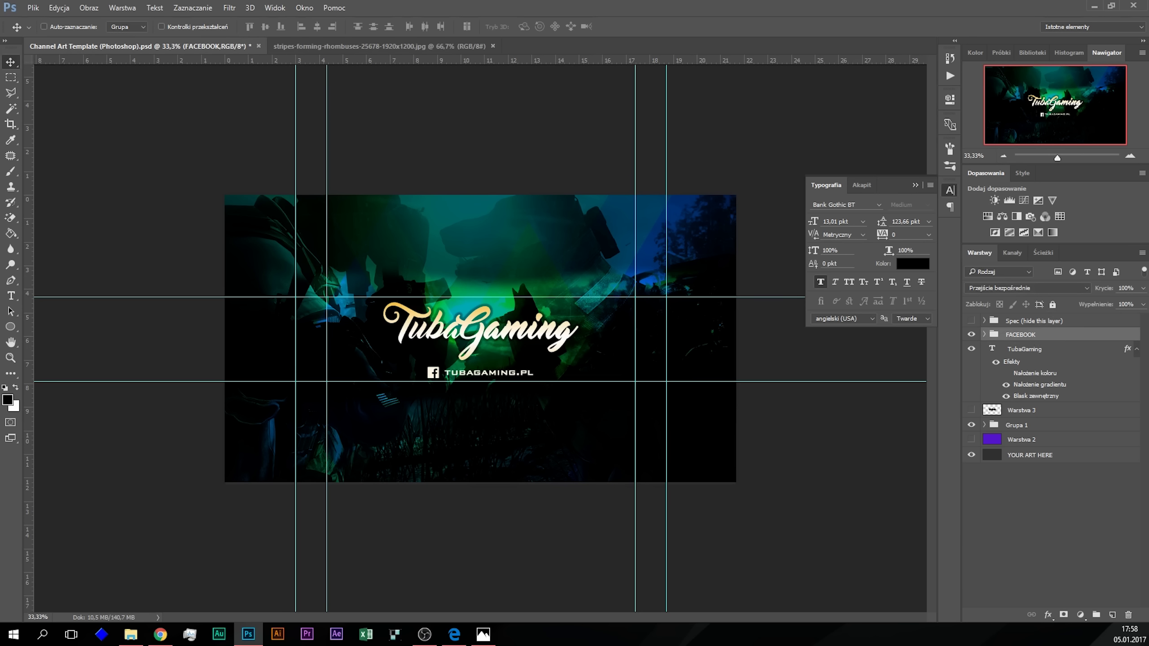
pyautogui.moveTo(506, 373)
pyautogui.mouseDown()
pyautogui.moveTo(553, 355)
pyautogui.moveTo(594, 308)
pyautogui.moveTo(545, 355)
pyautogui.moveTo(534, 383)
pyautogui.moveTo(494, 374)
pyautogui.moveTo(561, 379)
pyautogui.moveTo(538, 368)
pyautogui.moveTo(667, 322)
pyautogui.moveTo(560, 328)
pyautogui.moveTo(512, 381)
pyautogui.mouseUp()
# Step: At 100% zoom, snap the FACEBOOK group to the guide below the logo and shift it right
pyautogui.moveTo(512, 369); pyautogui.dragTo(508, 371)
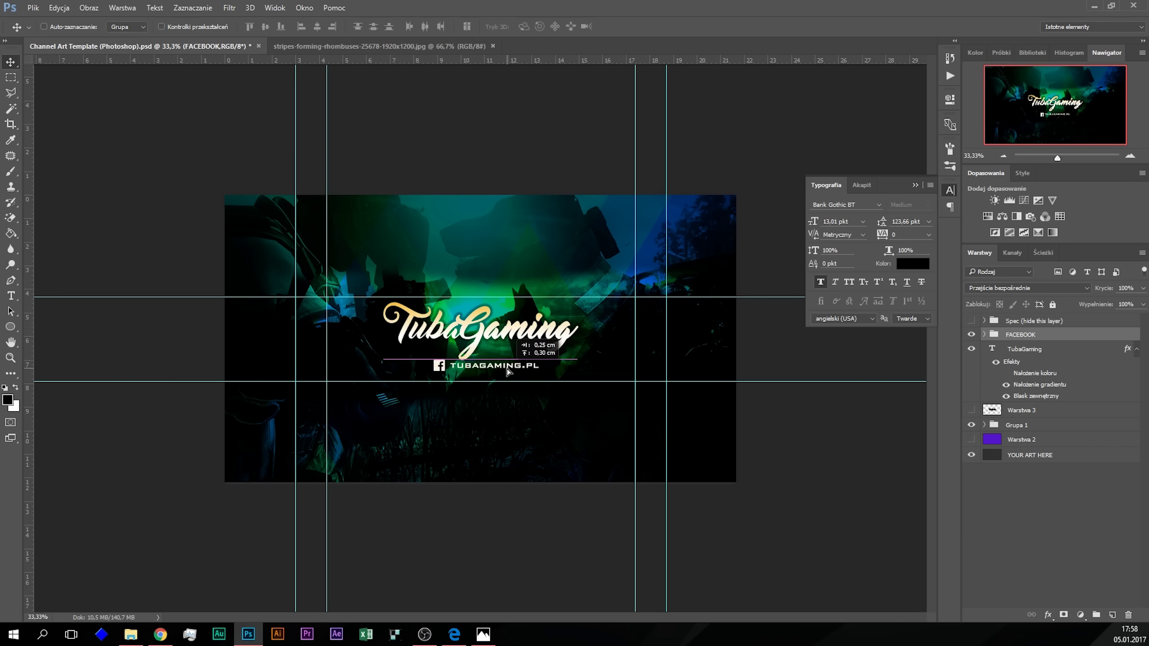
pyautogui.moveTo(508, 371); pyautogui.dragTo(507, 371)
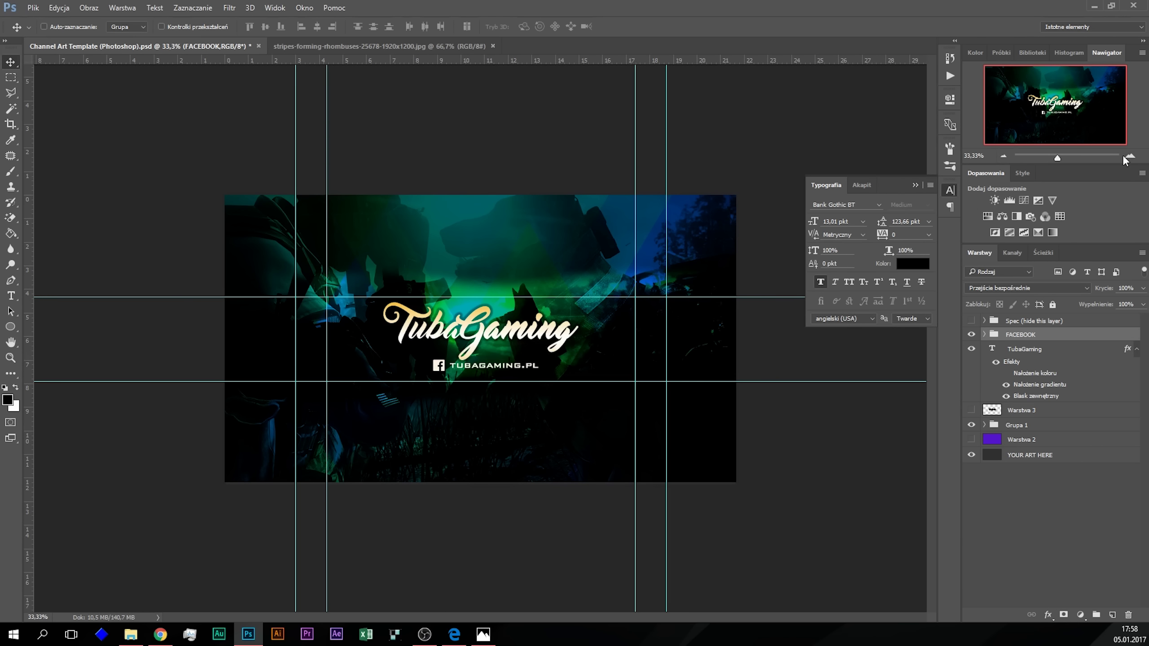
pyautogui.click(1128, 156)
pyautogui.click(1129, 156)
pyautogui.moveTo(474, 432); pyautogui.dragTo(468, 460)
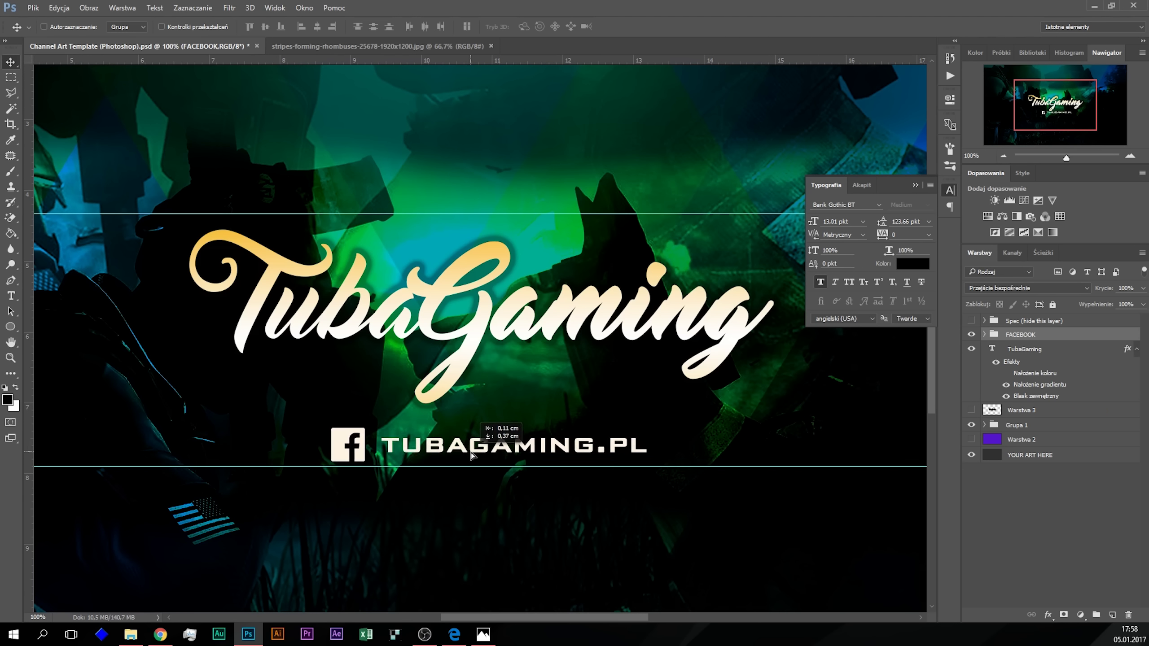
pyautogui.moveTo(468, 459); pyautogui.dragTo(478, 426)
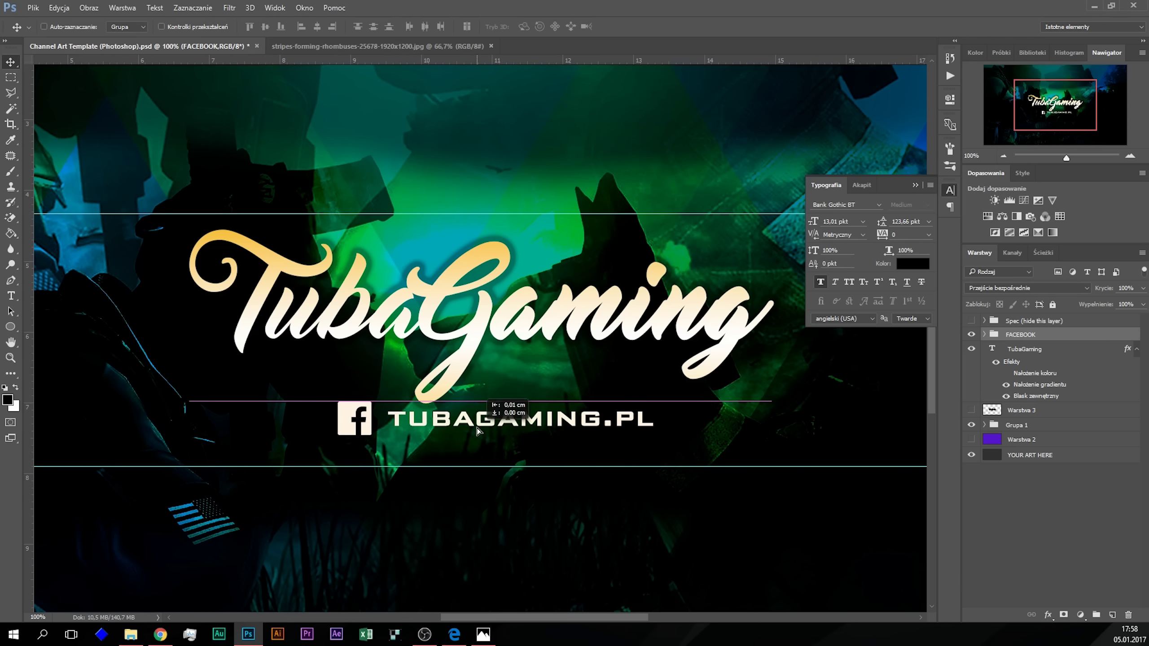
pyautogui.moveTo(477, 426); pyautogui.dragTo(406, 429)
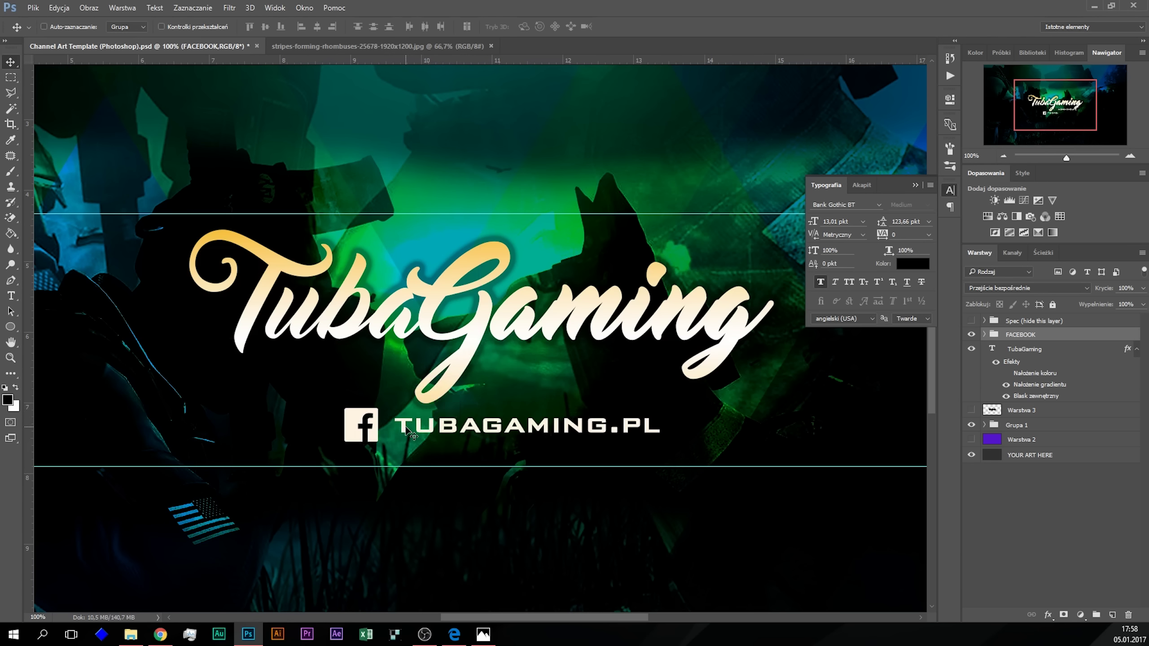
pyautogui.press('Left')
pyautogui.press('Left')
pyautogui.press('Left')
pyautogui.press('Left')
pyautogui.press('Left')
pyautogui.press('Down')
pyautogui.press('Down')
pyautogui.press('Down')
pyautogui.press('Down')
pyautogui.press('Down')
pyautogui.press('Down')
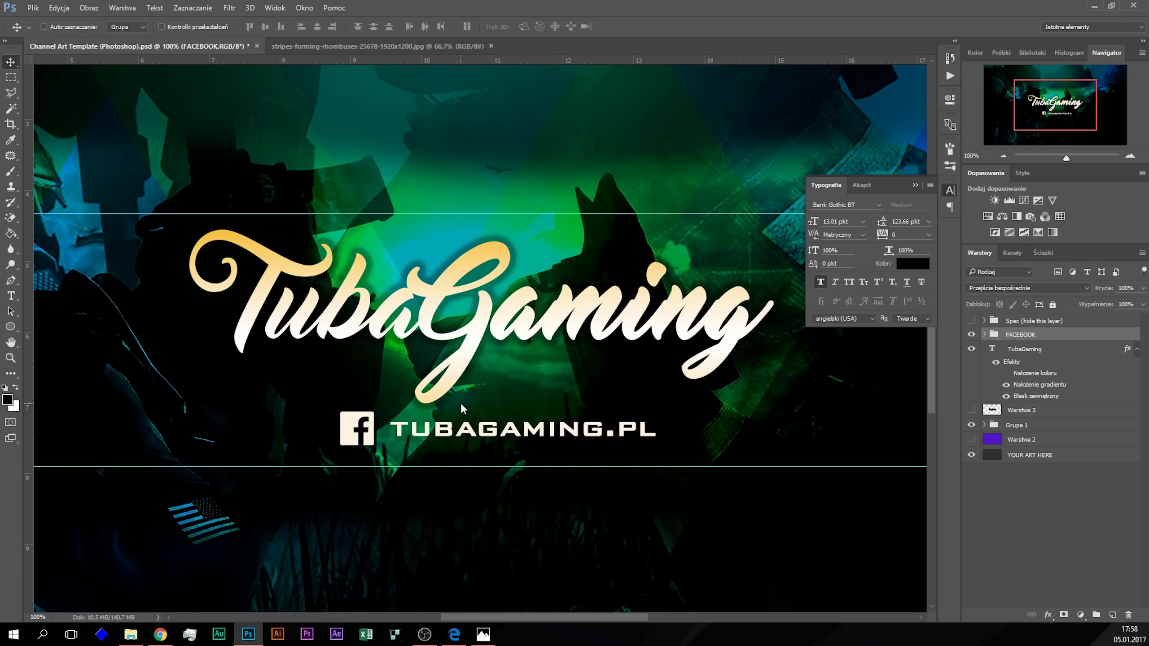
pyautogui.press('Left')
pyautogui.press('Left')
pyautogui.press('Left')
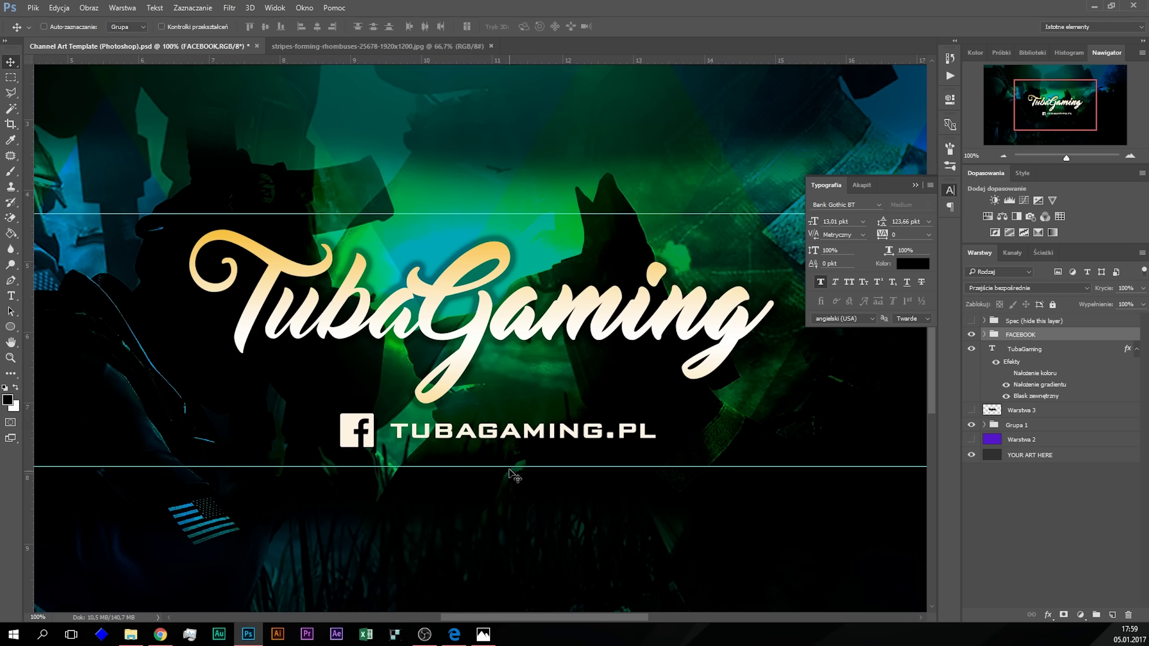
pyautogui.moveTo(503, 431)
pyautogui.mouseDown()
pyautogui.moveTo(643, 404)
pyautogui.moveTo(607, 429)
pyautogui.mouseUp()
# Step: Free Transform the FACEBOOK group down to about 43% and place it under 'Tuba'
pyautogui.click(10, 77)
pyautogui.rightClick(550, 424)
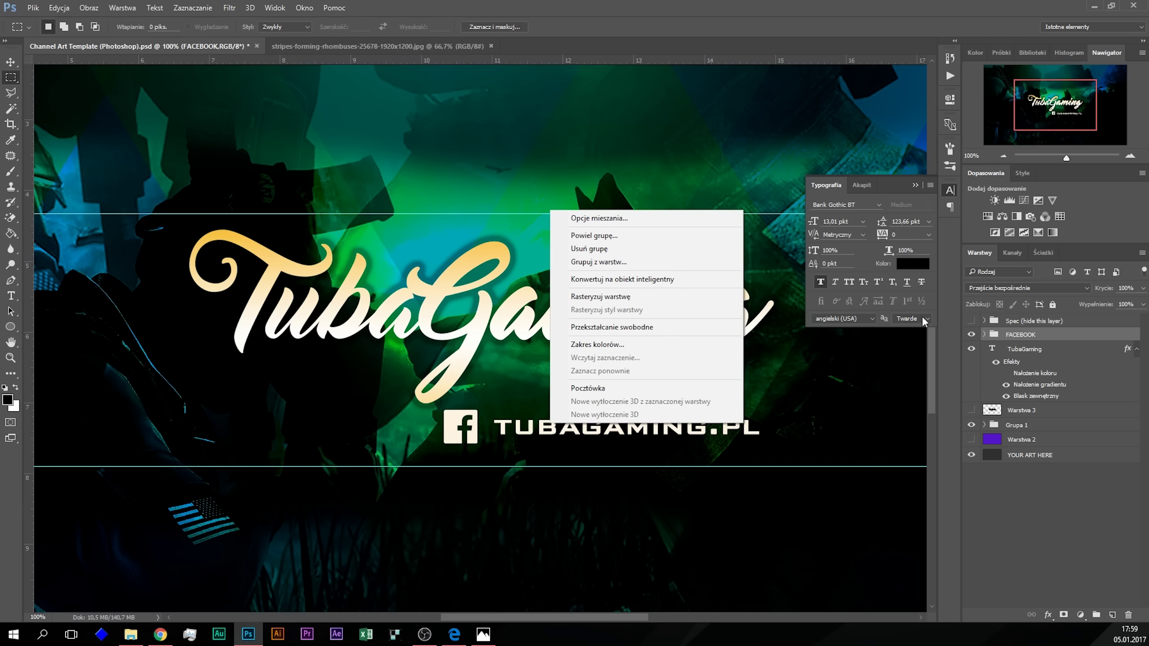
pyautogui.click(671, 327)
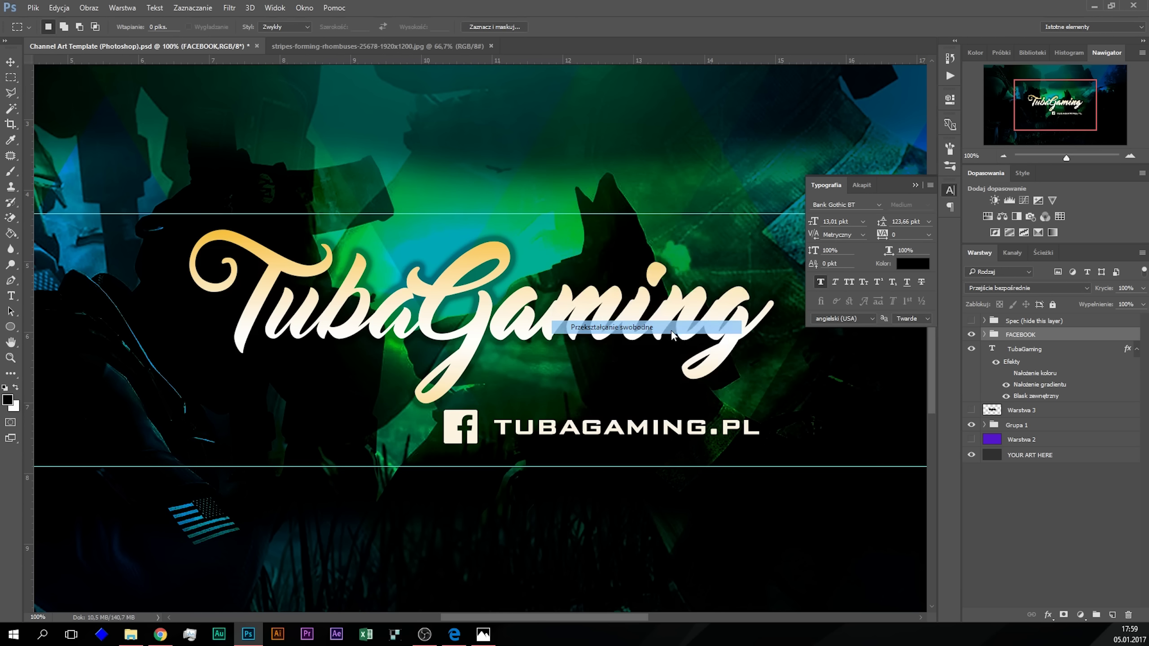
pyautogui.moveTo(757, 410); pyautogui.dragTo(590, 432)
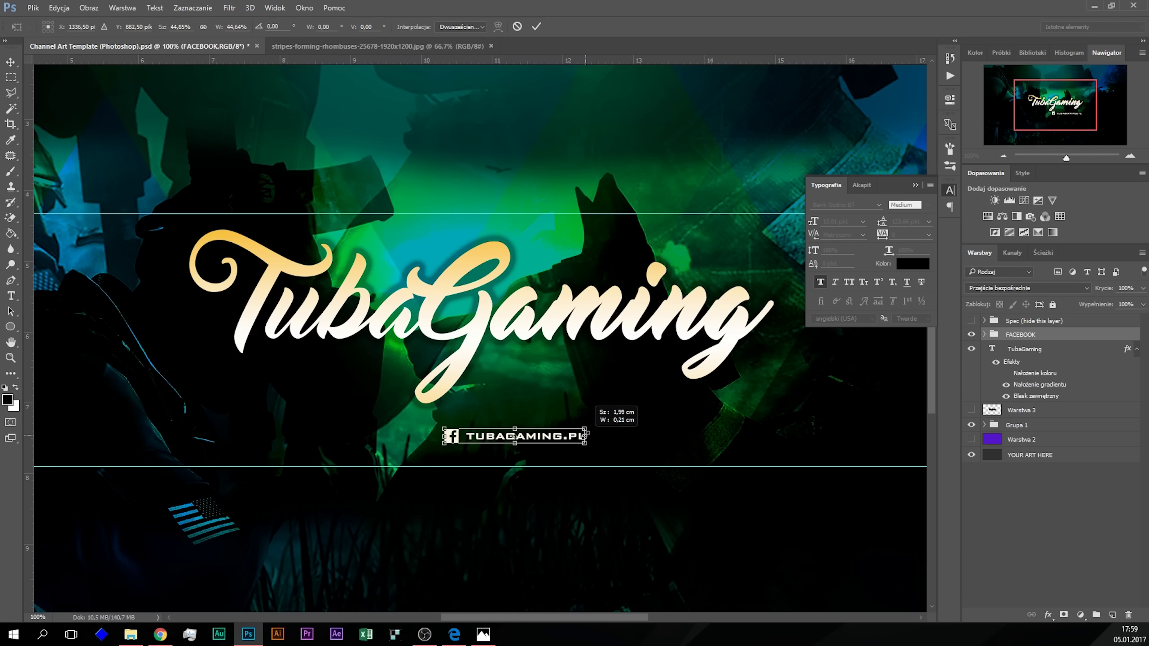
pyautogui.moveTo(555, 433)
pyautogui.mouseDown()
pyautogui.moveTo(599, 376)
pyautogui.moveTo(601, 349)
pyautogui.moveTo(672, 371)
pyautogui.mouseUp()
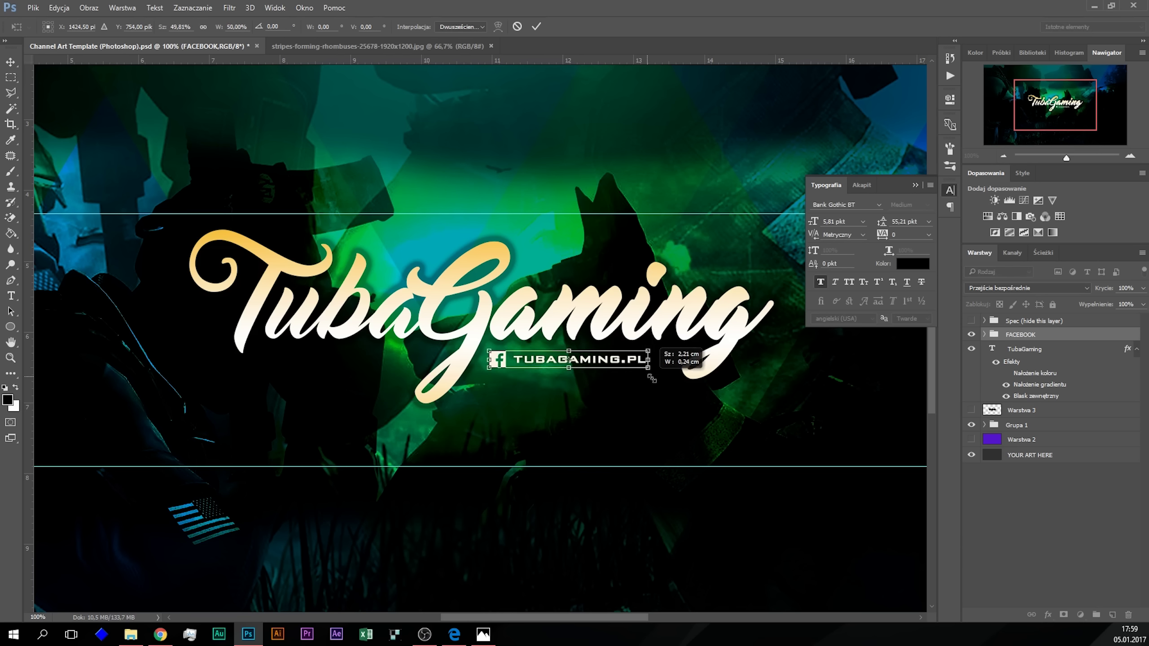
pyautogui.moveTo(618, 367); pyautogui.dragTo(353, 375)
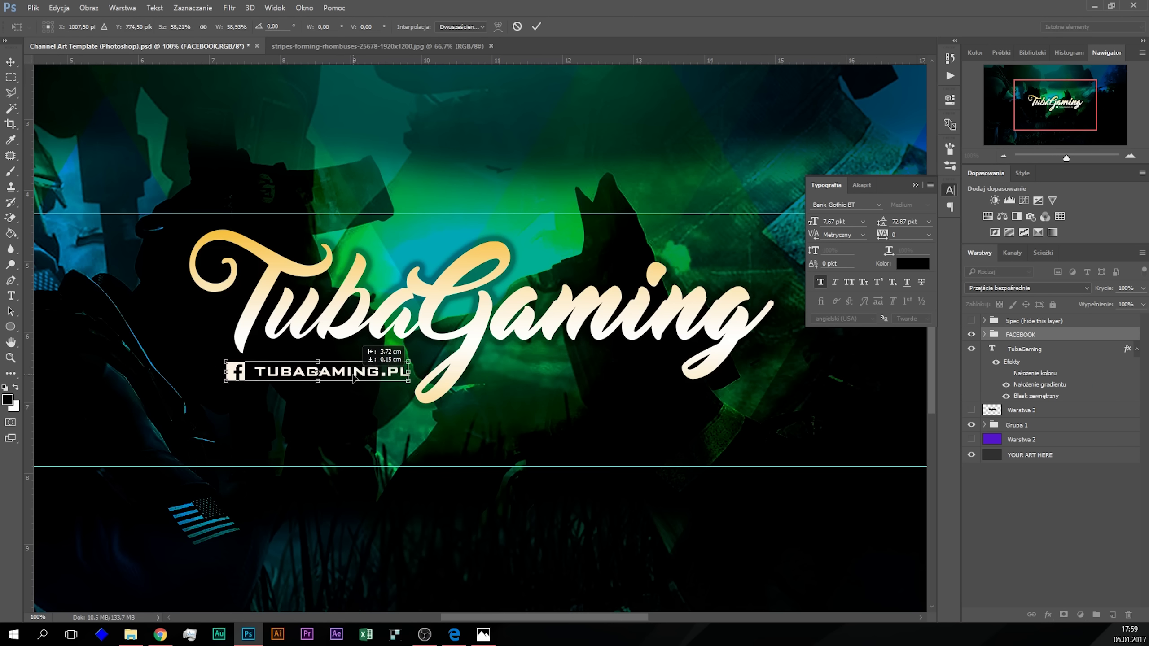
pyautogui.moveTo(353, 377); pyautogui.dragTo(352, 377)
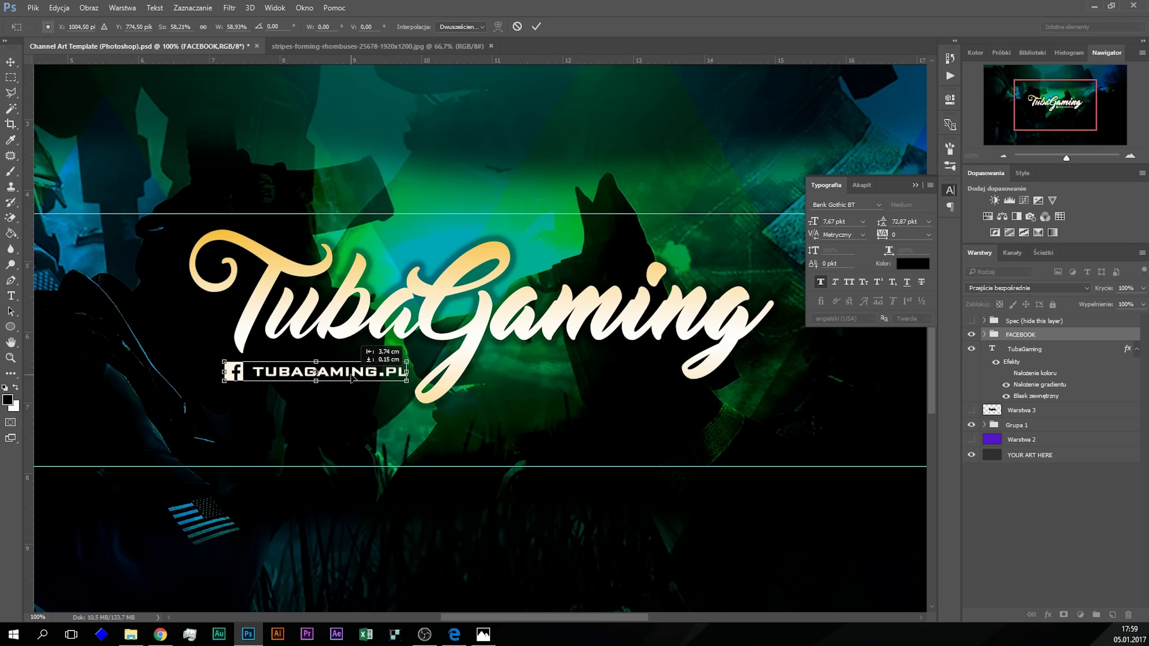
pyautogui.click(536, 26)
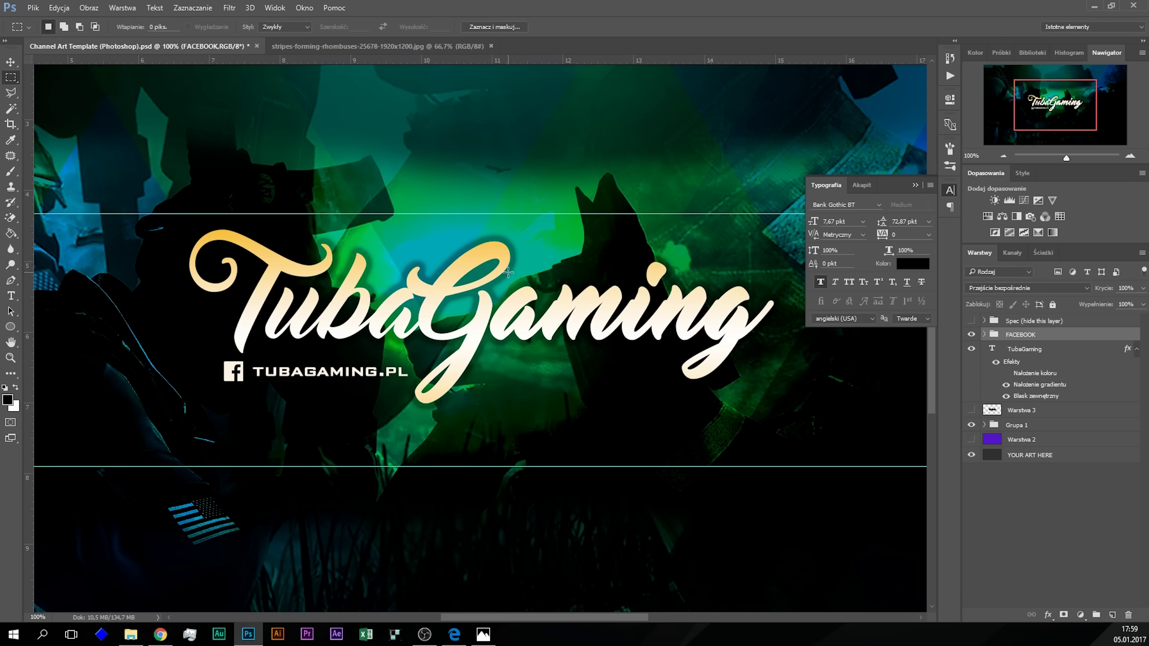
# Step: Review the full banner, return to 100% zoom, and reselect the FACEBOOK group
pyautogui.click(1002, 156)
pyautogui.click(1002, 155)
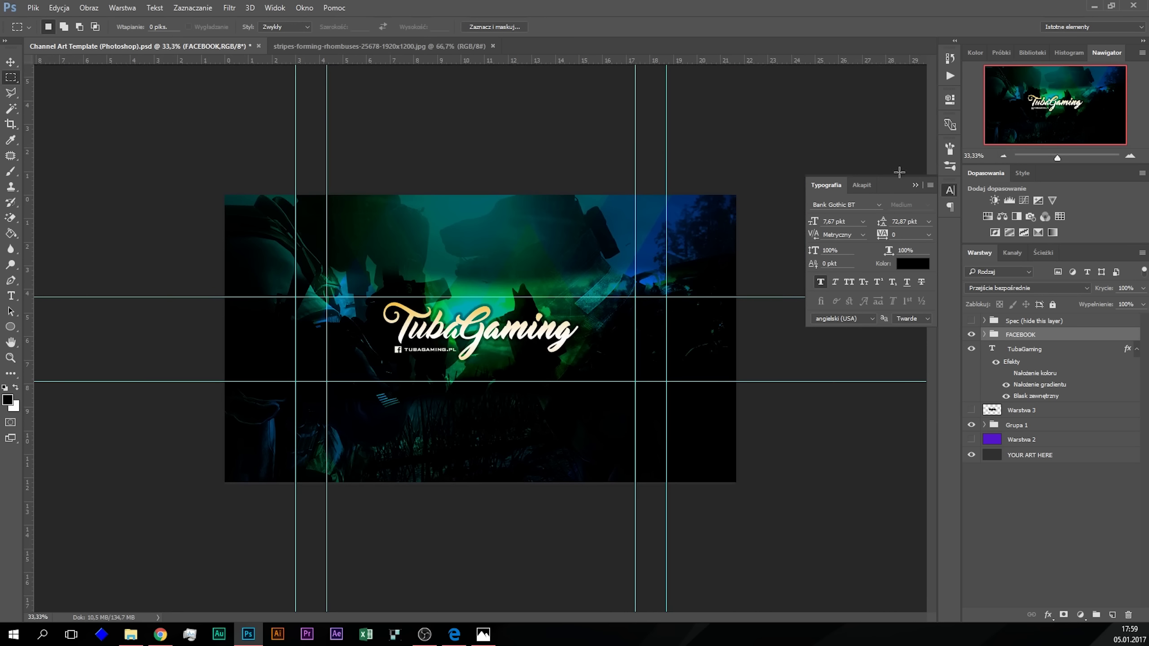
pyautogui.click(1129, 155)
pyautogui.click(1130, 156)
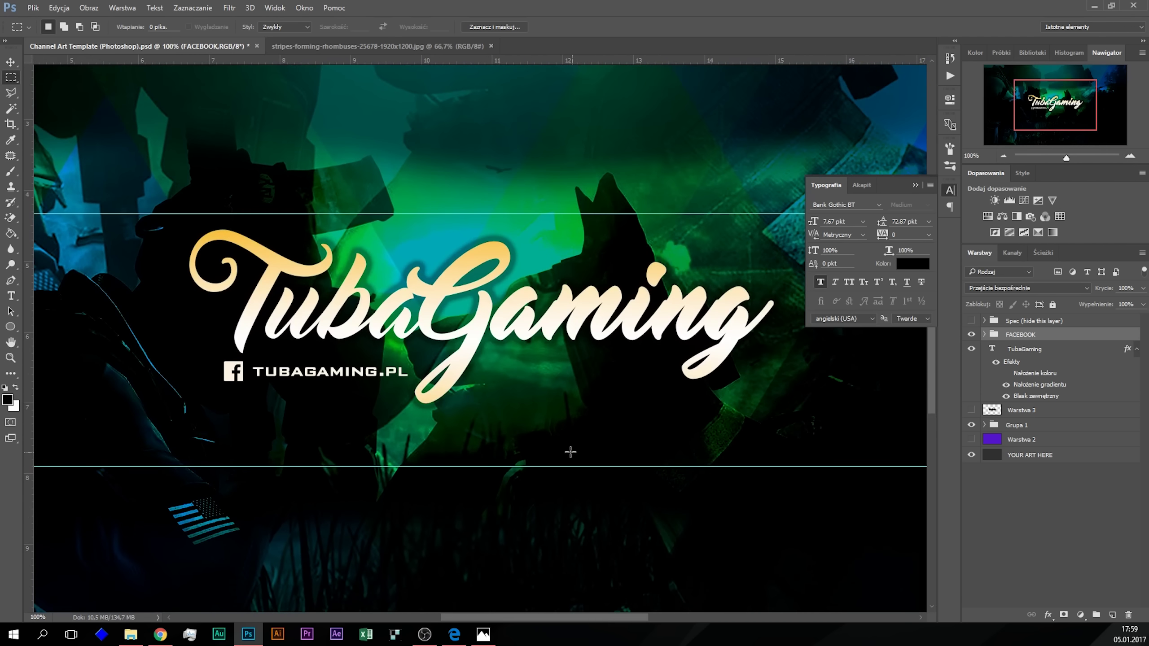
pyautogui.click(1075, 485)
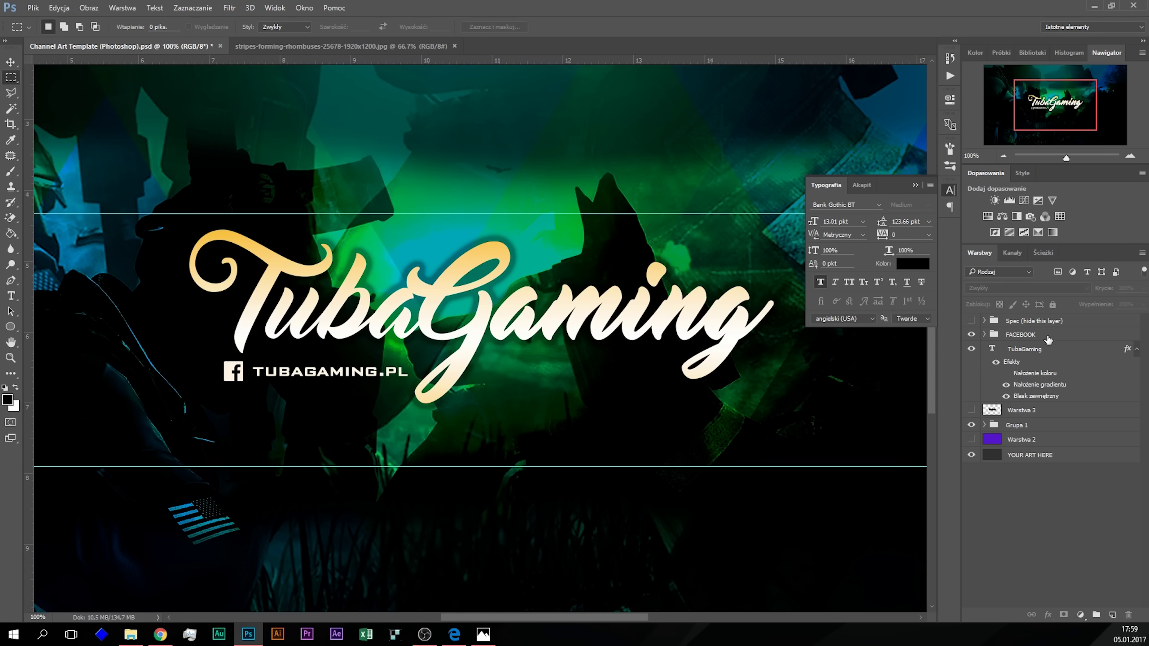
pyautogui.click(1062, 340)
# Step: Duplicate the FACEBOOK group as FACEBOOK kopia and move the copy right under 'Gaming'
pyautogui.rightClick(1069, 337)
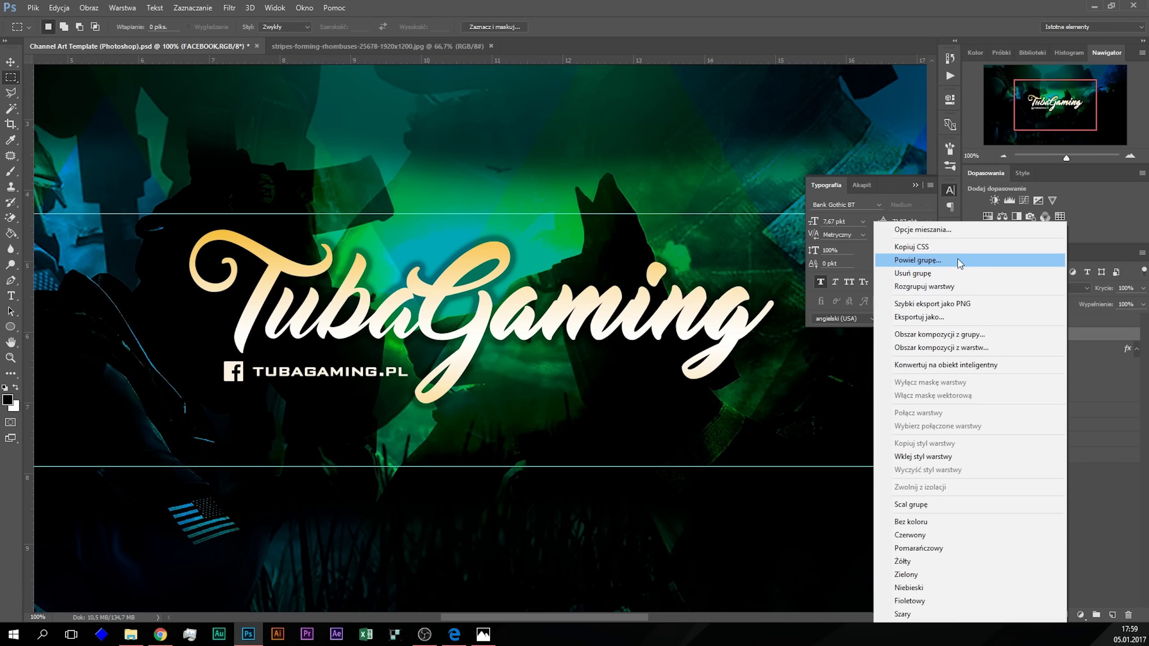
pyautogui.click(959, 262)
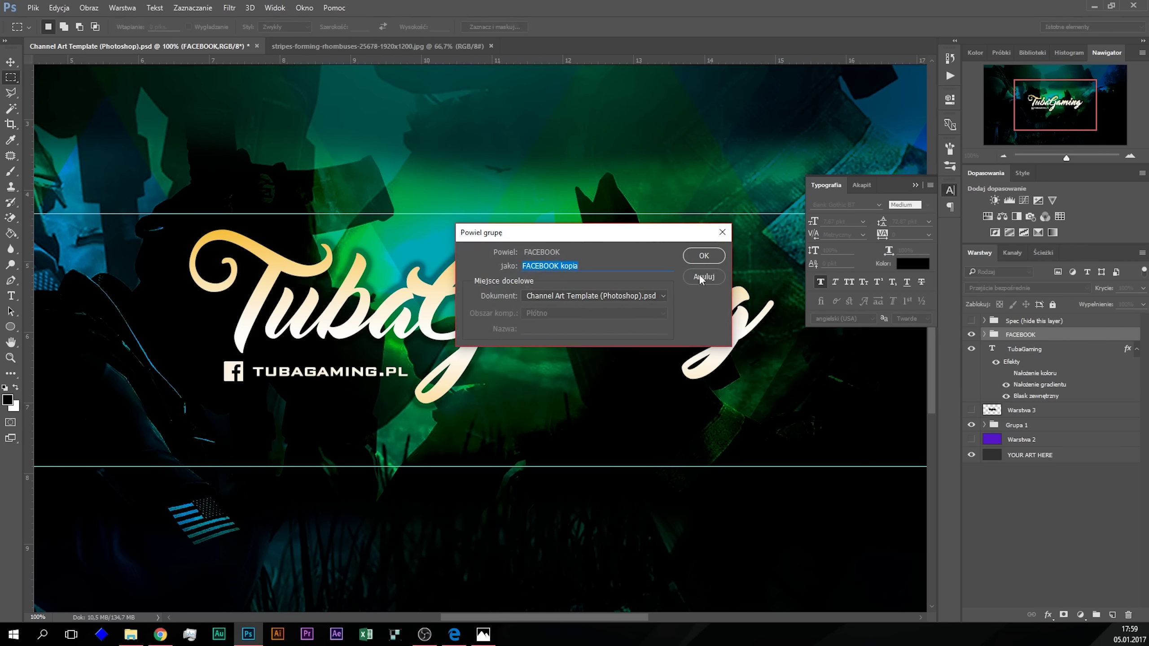
pyautogui.click(718, 258)
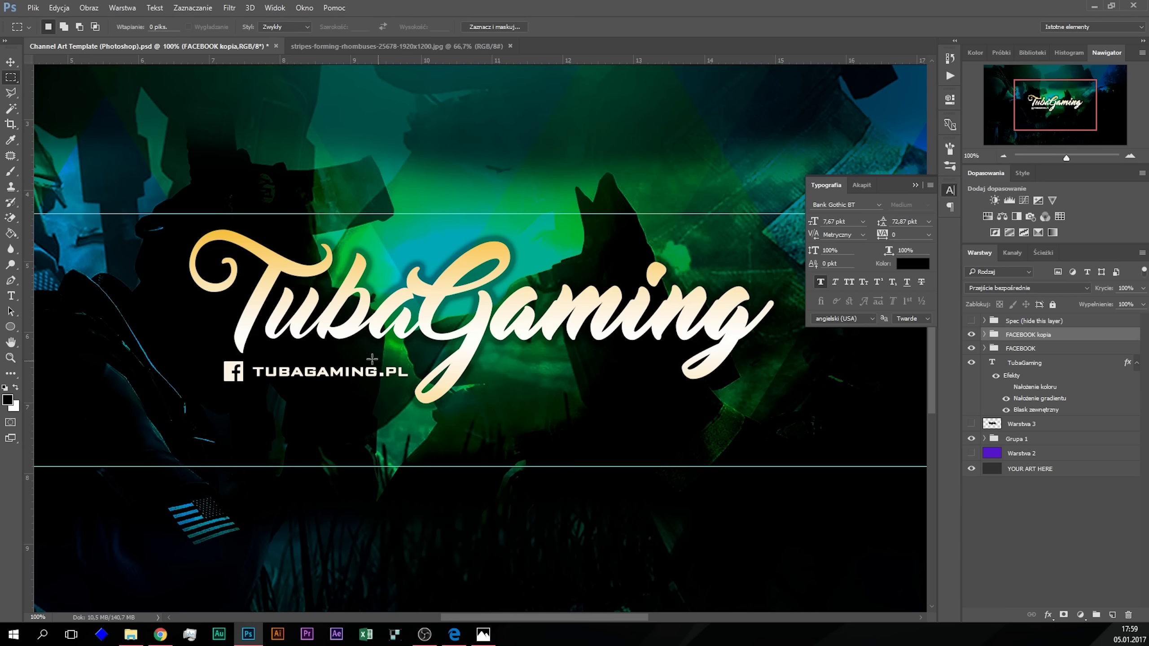
pyautogui.click(13, 64)
pyautogui.moveTo(328, 377)
pyautogui.mouseDown()
pyautogui.moveTo(599, 375)
pyautogui.moveTo(582, 376)
pyautogui.mouseUp()
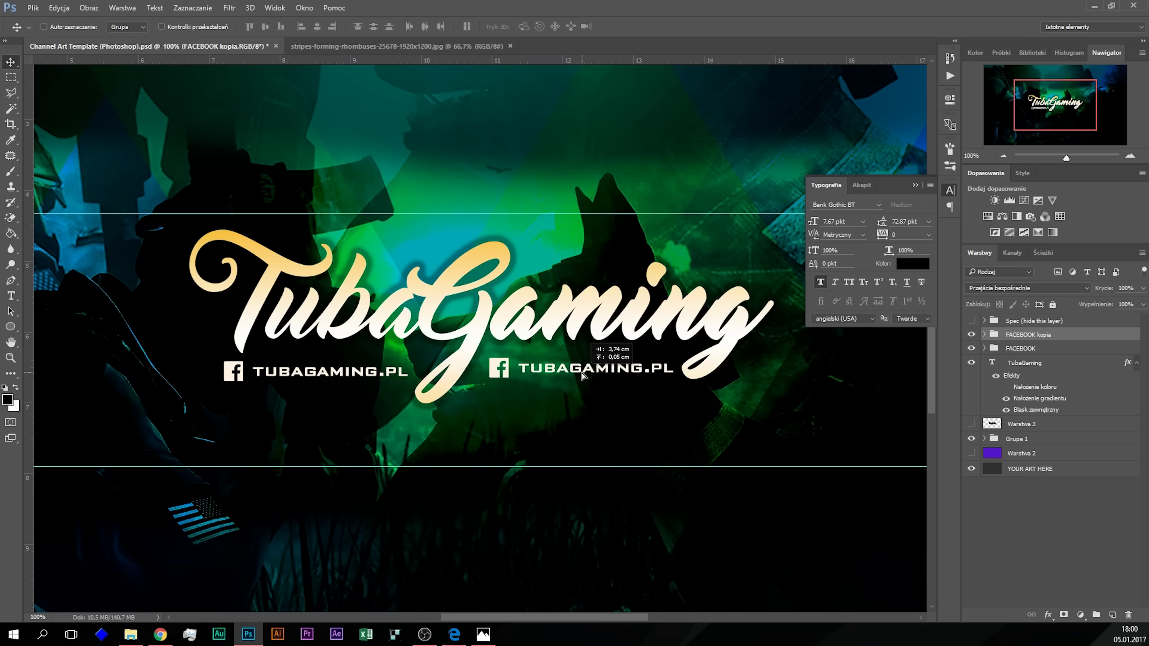
pyautogui.moveTo(581, 374); pyautogui.dragTo(579, 377)
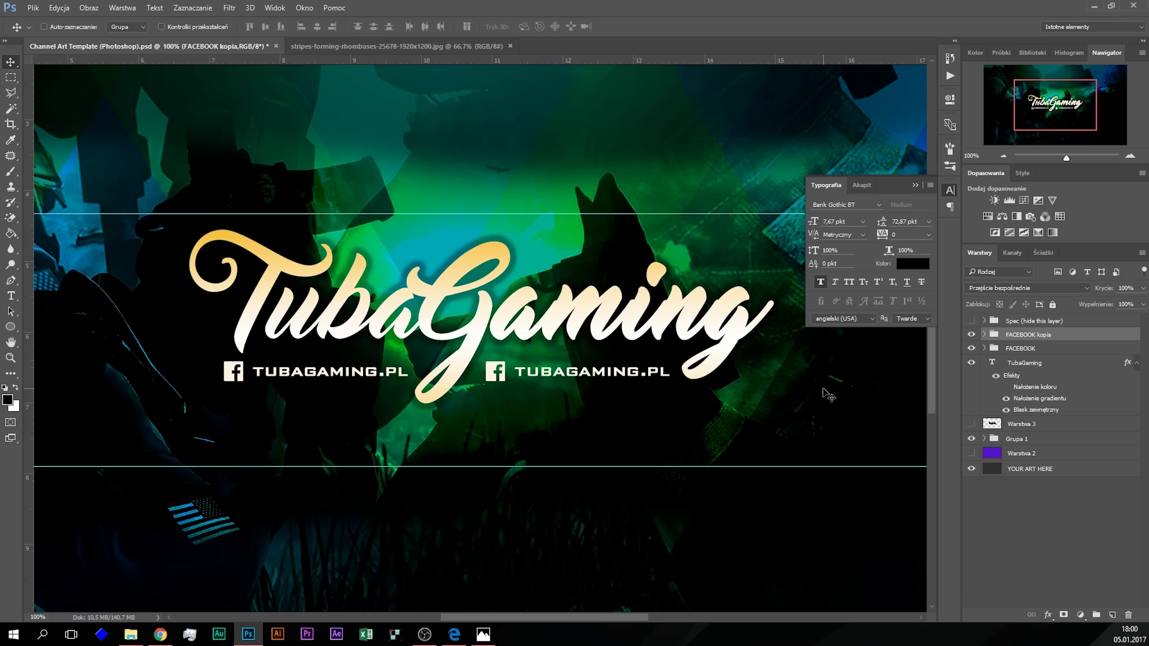
pyautogui.click(158, 631)
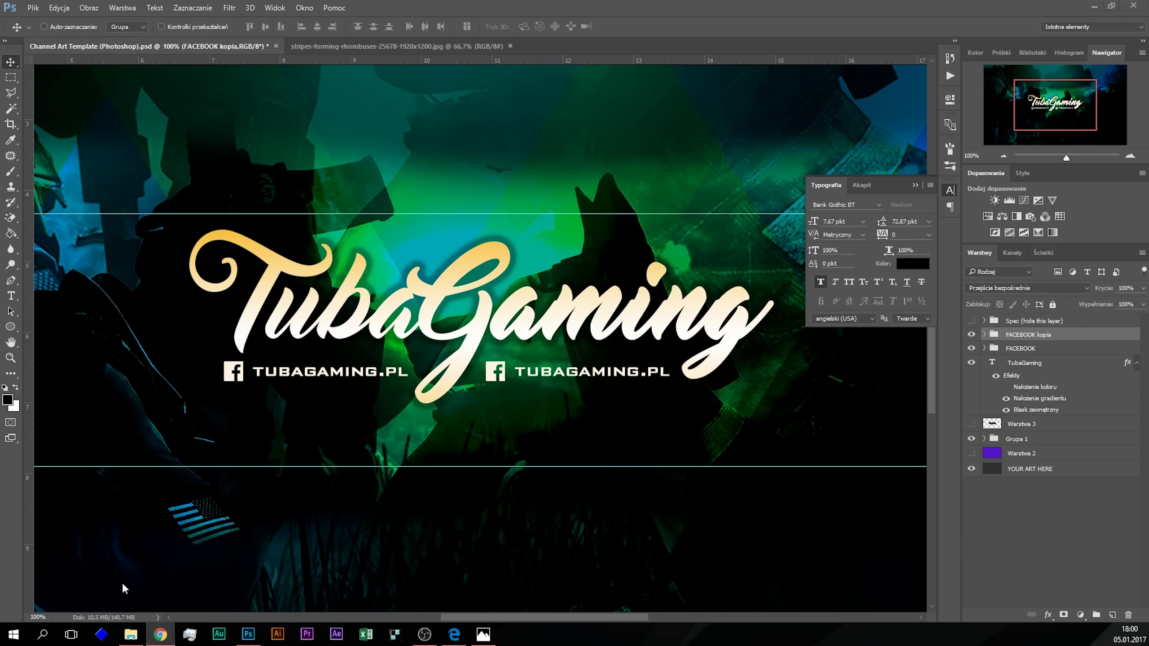
# Step: In Edge, change the Google Images search from facebook to 'twitter vector'
pyautogui.click(454, 634)
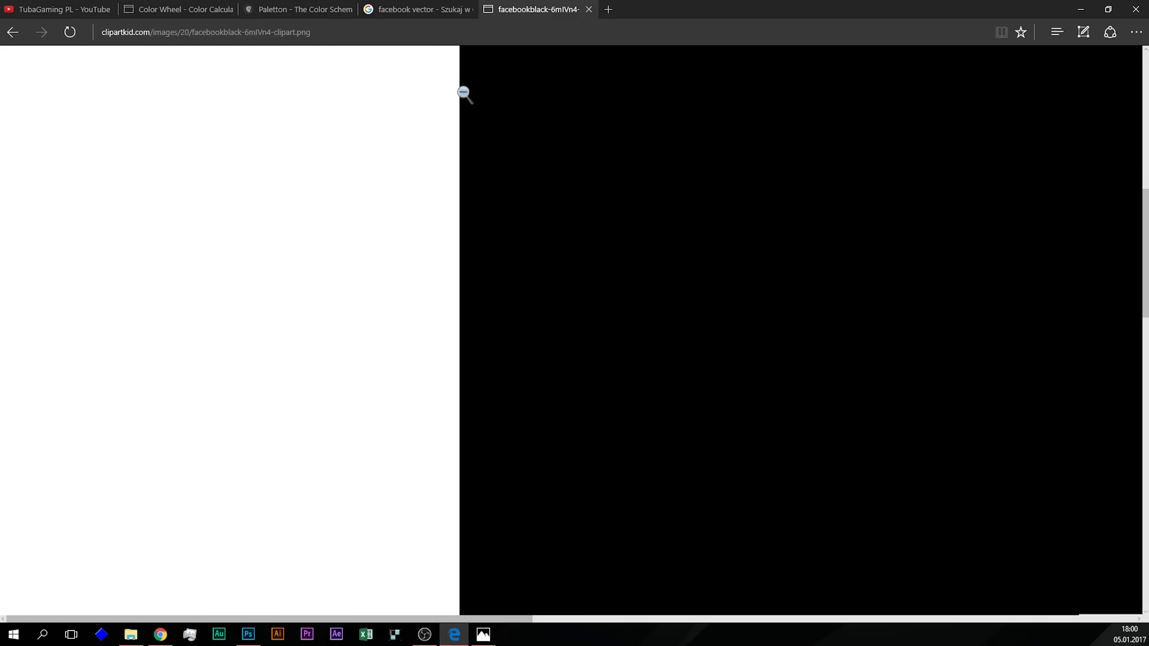
pyautogui.scroll(10, 310, 305)
pyautogui.scroll(5, 310, 305)
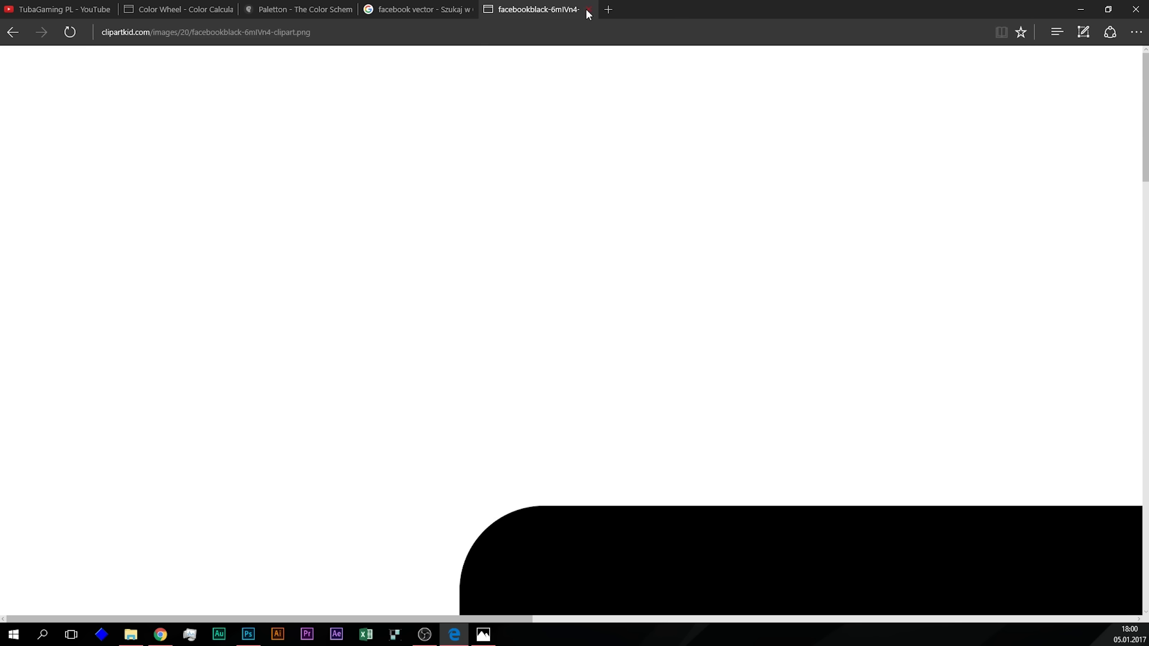
pyautogui.click(588, 10)
pyautogui.doubleClick(183, 80)
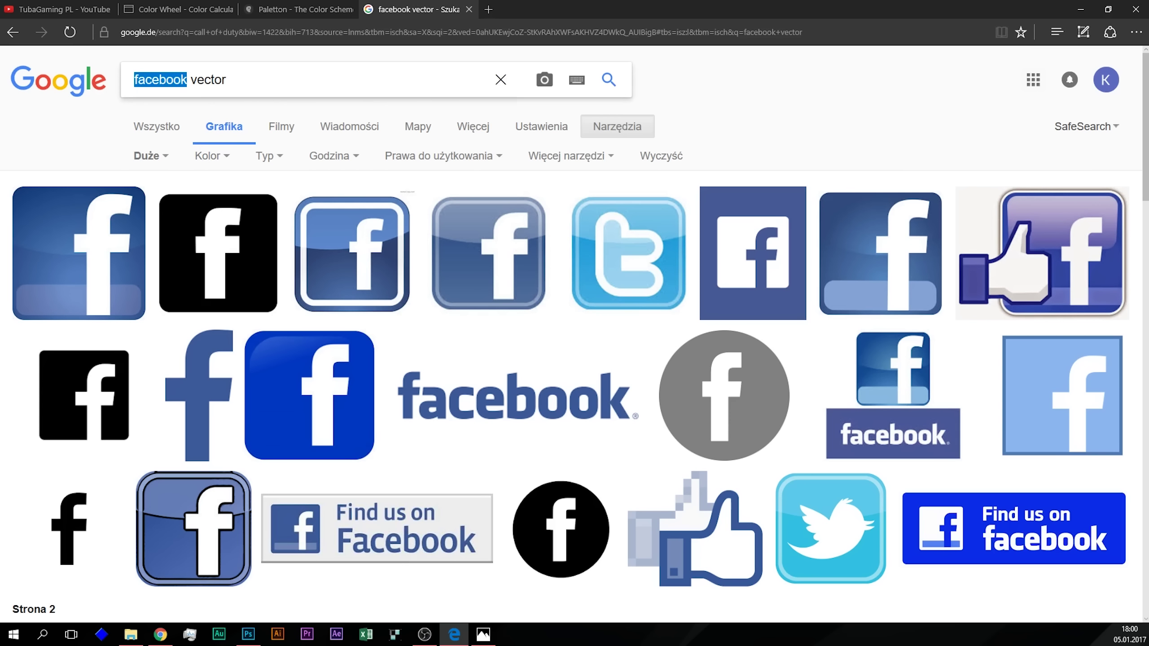
pyautogui.write('twitter')
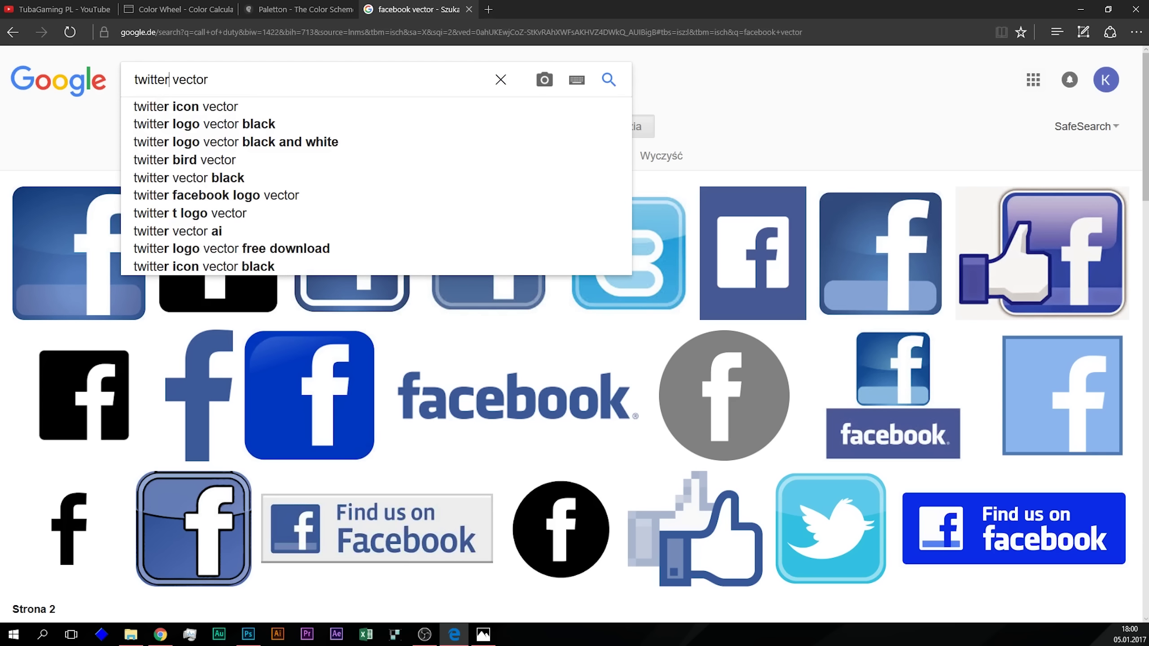
pyautogui.press('Return')
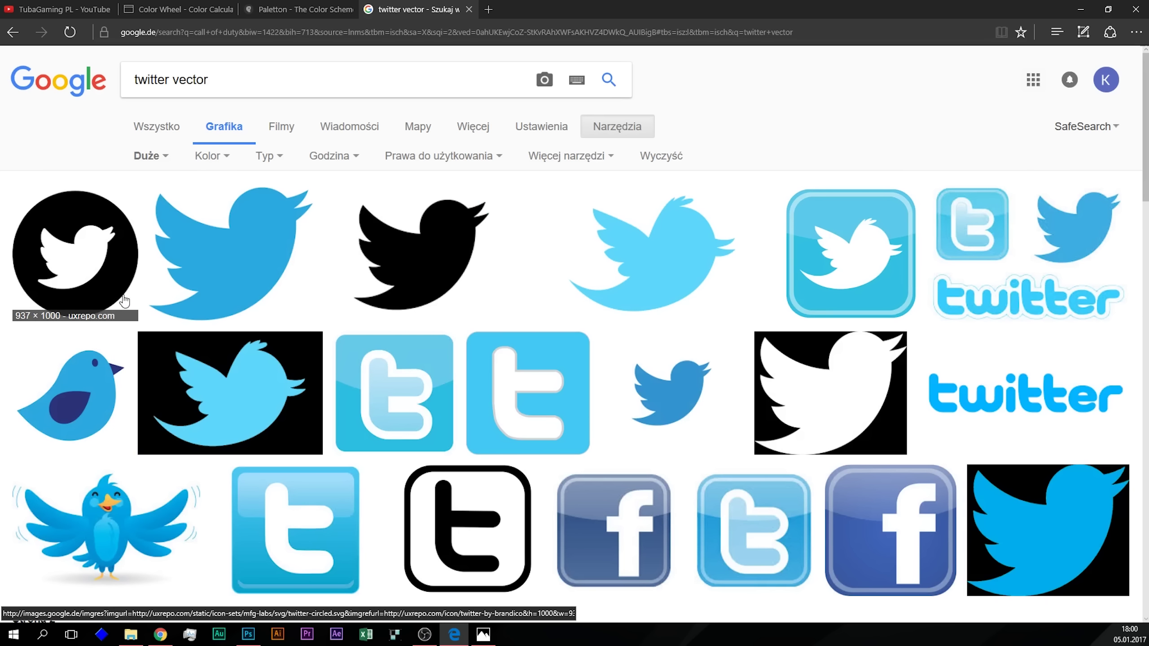
# Step: Browse the twitter vector results and open the black circled Twitter bird icon
pyautogui.scroll(-5, 432, 289)
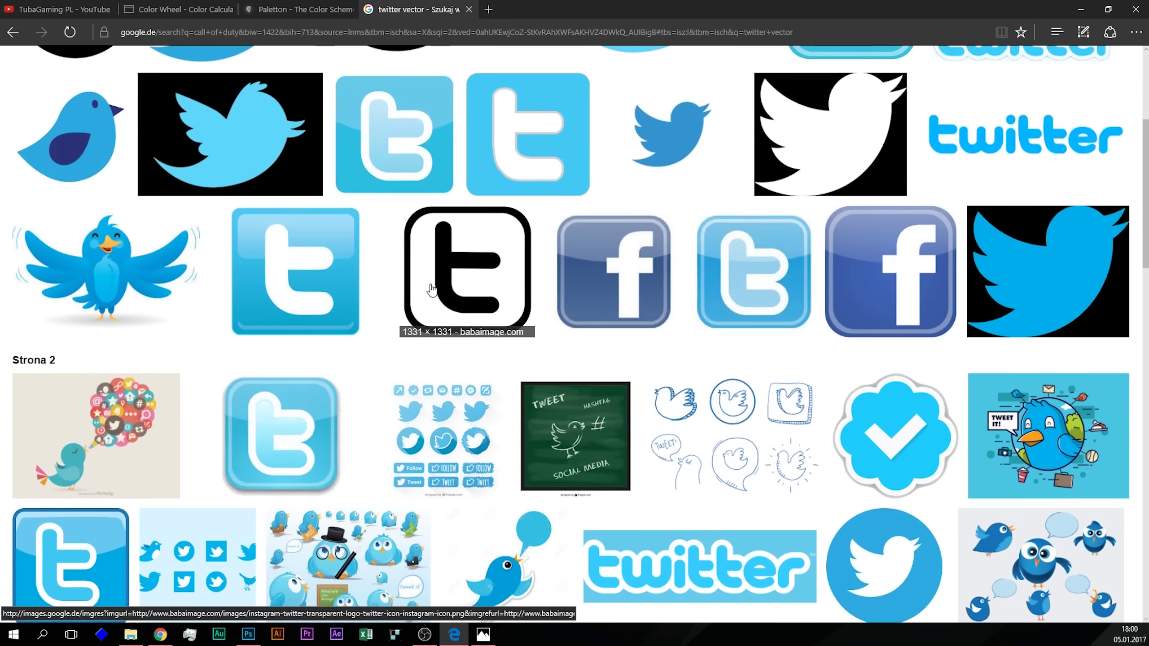
pyautogui.scroll(5, 272, 303)
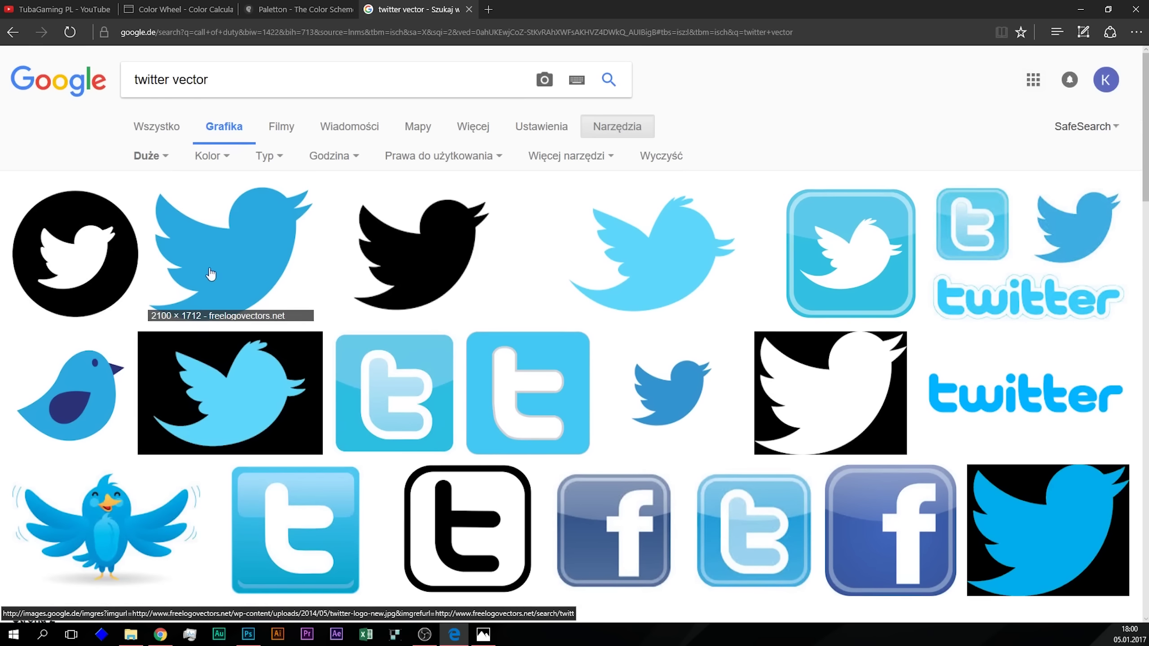
pyautogui.scroll(-9, 260, 301)
pyautogui.scroll(-6, 199, 379)
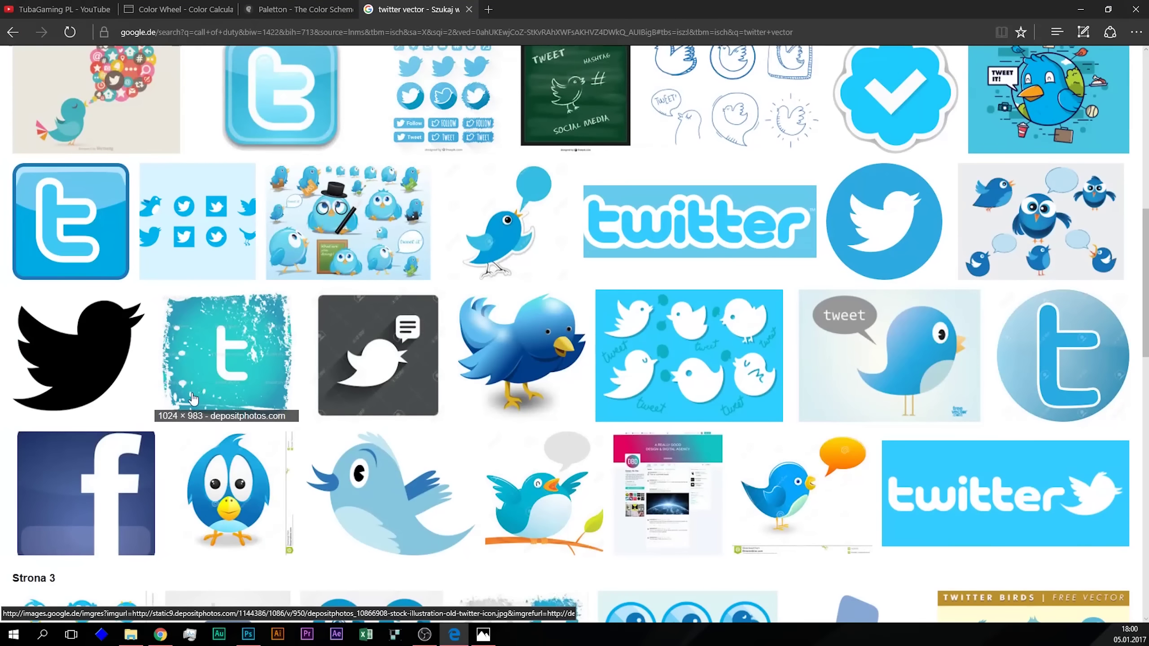
pyautogui.scroll(15, 154, 354)
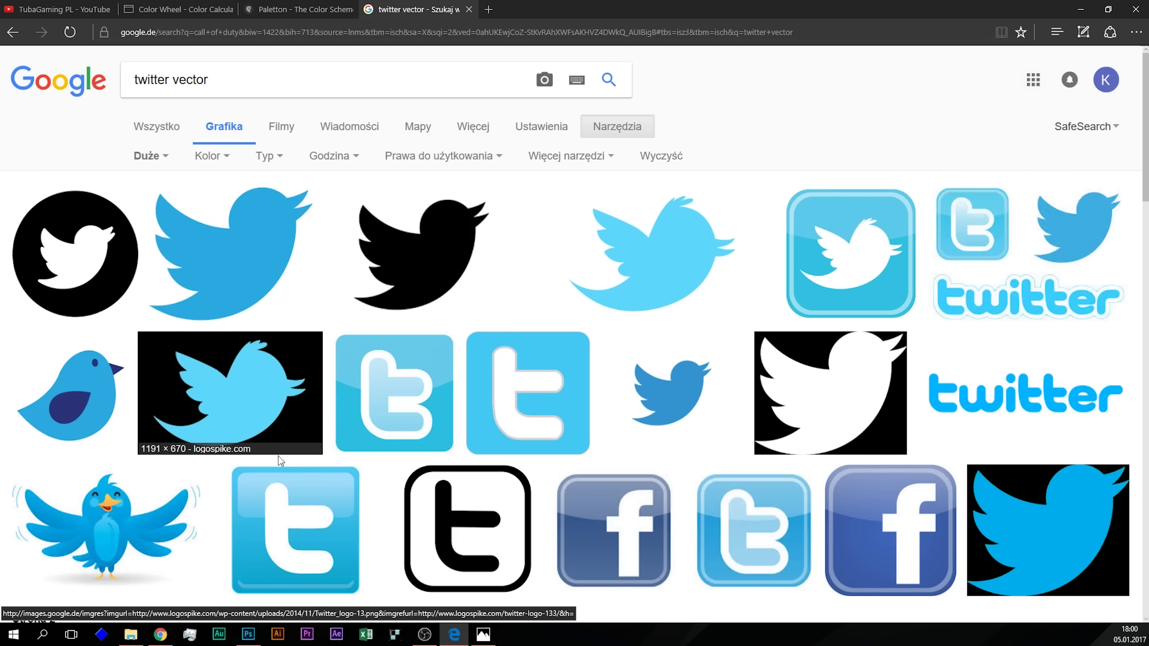
pyautogui.scroll(-5, 277, 389)
pyautogui.scroll(-1, 281, 407)
pyautogui.scroll(-4, 284, 467)
pyautogui.scroll(4, 284, 468)
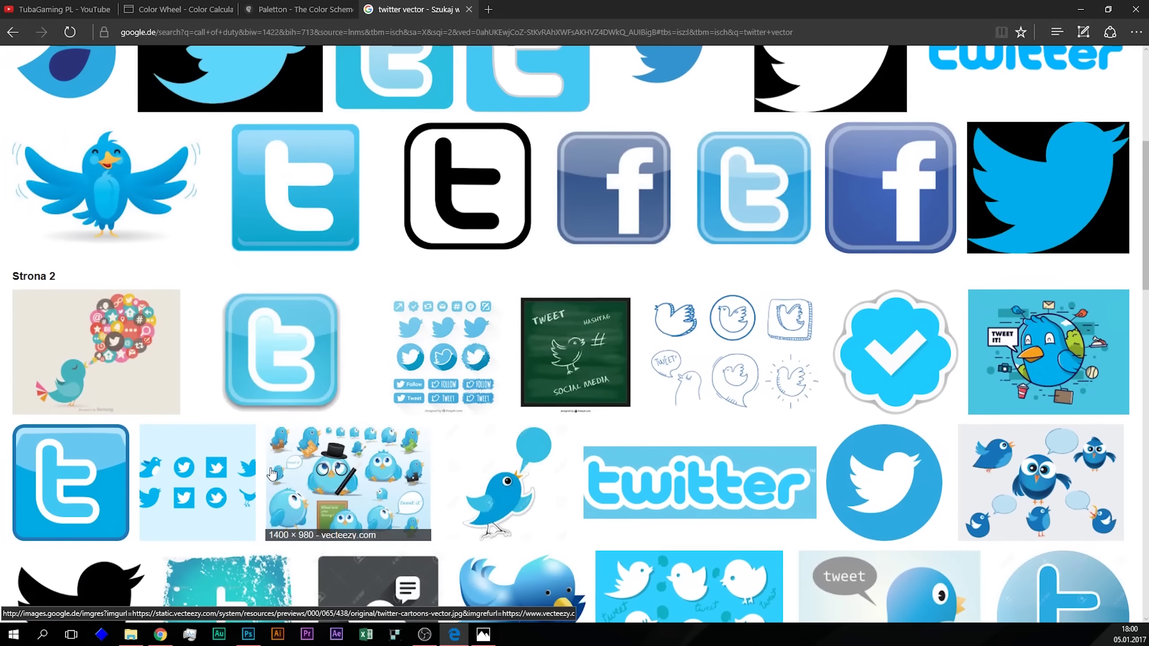
pyautogui.scroll(-15, 290, 475)
pyautogui.scroll(-5, 293, 479)
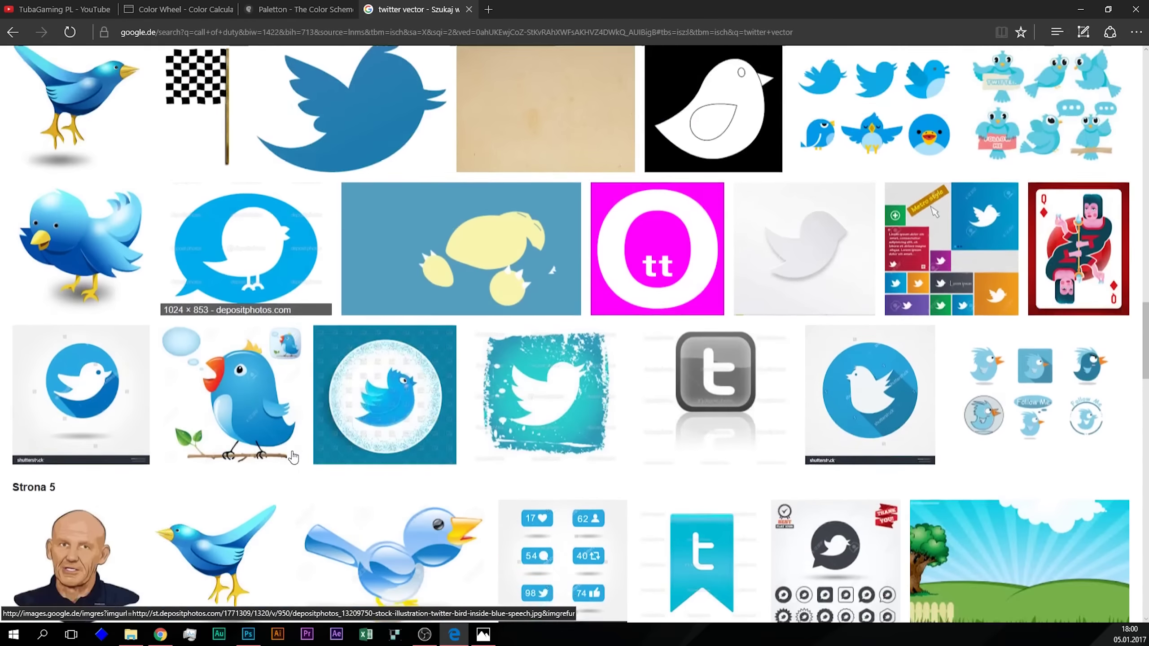
pyautogui.scroll(-3, 285, 473)
pyautogui.scroll(-5, 271, 462)
pyautogui.scroll(-7, 266, 466)
pyautogui.scroll(10, 265, 465)
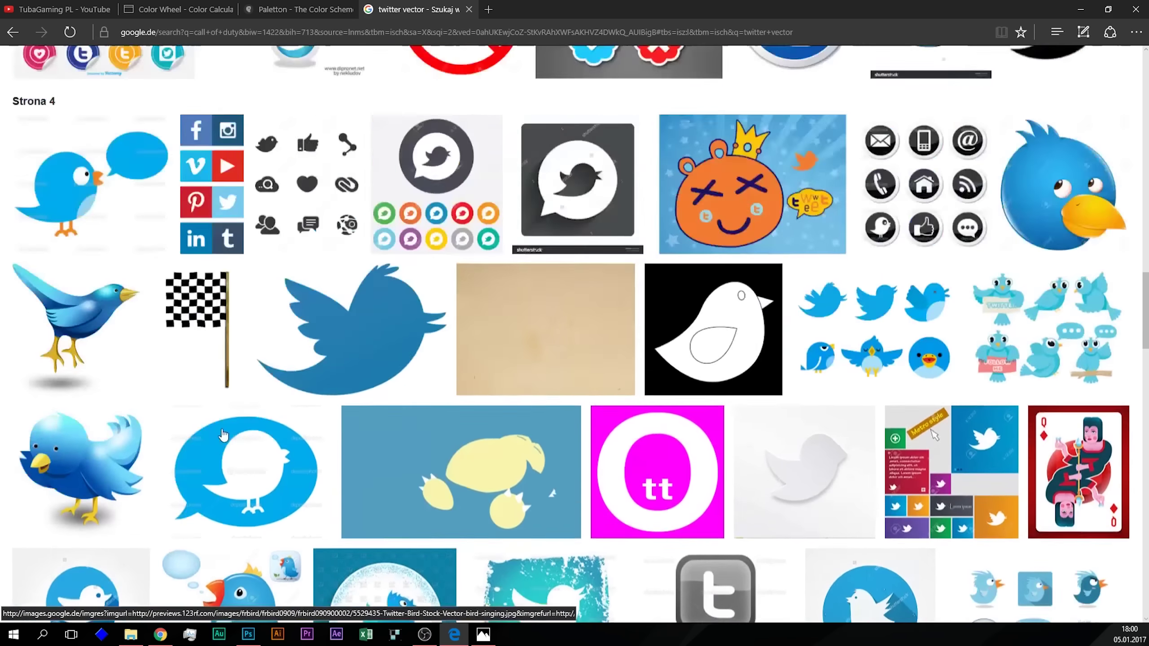
pyautogui.scroll(10, 204, 384)
pyautogui.scroll(8, 135, 308)
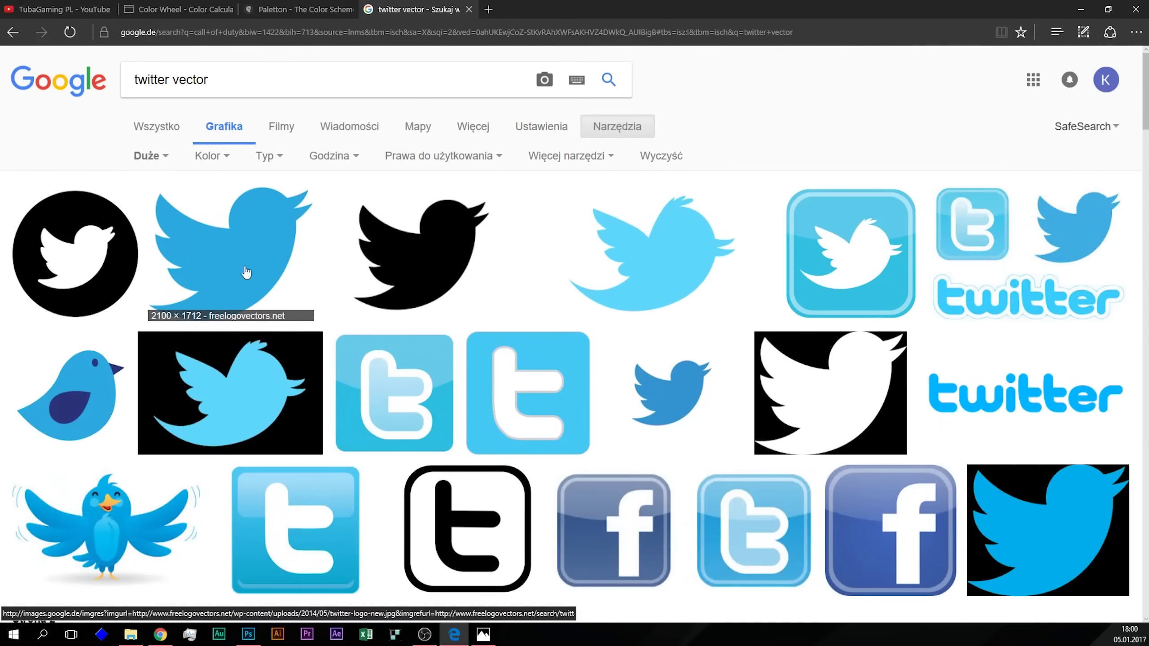
pyautogui.click(105, 282)
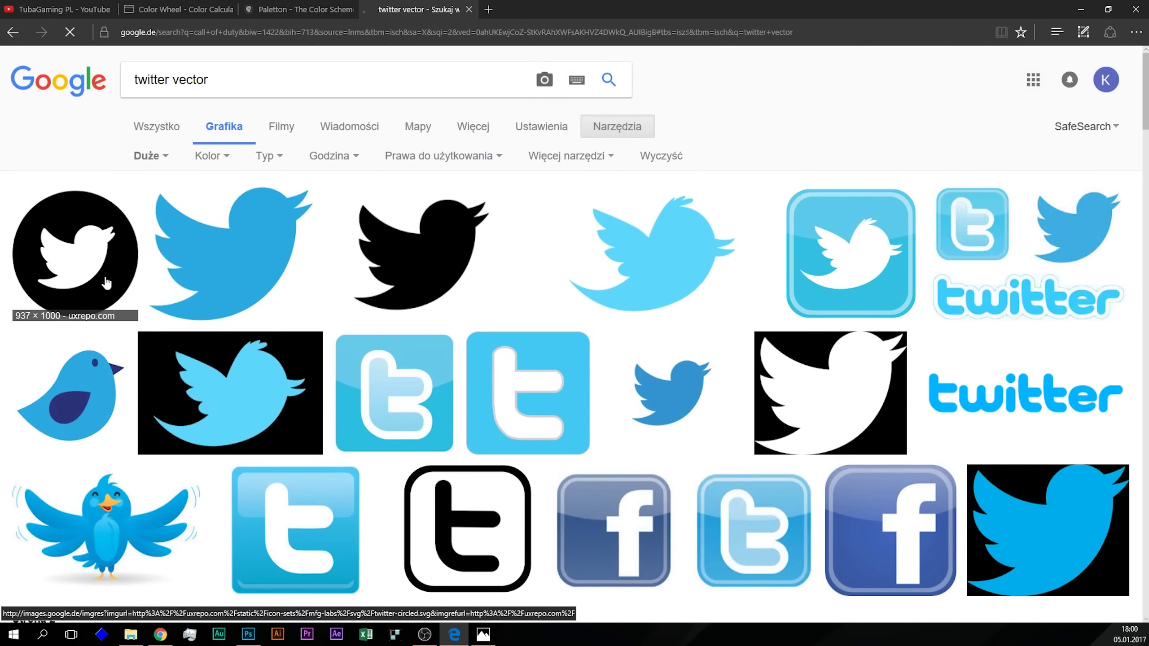
# Step: After the circled icon's page fails, go back and open the blue Twitter 't' result
pyautogui.click(953, 228)
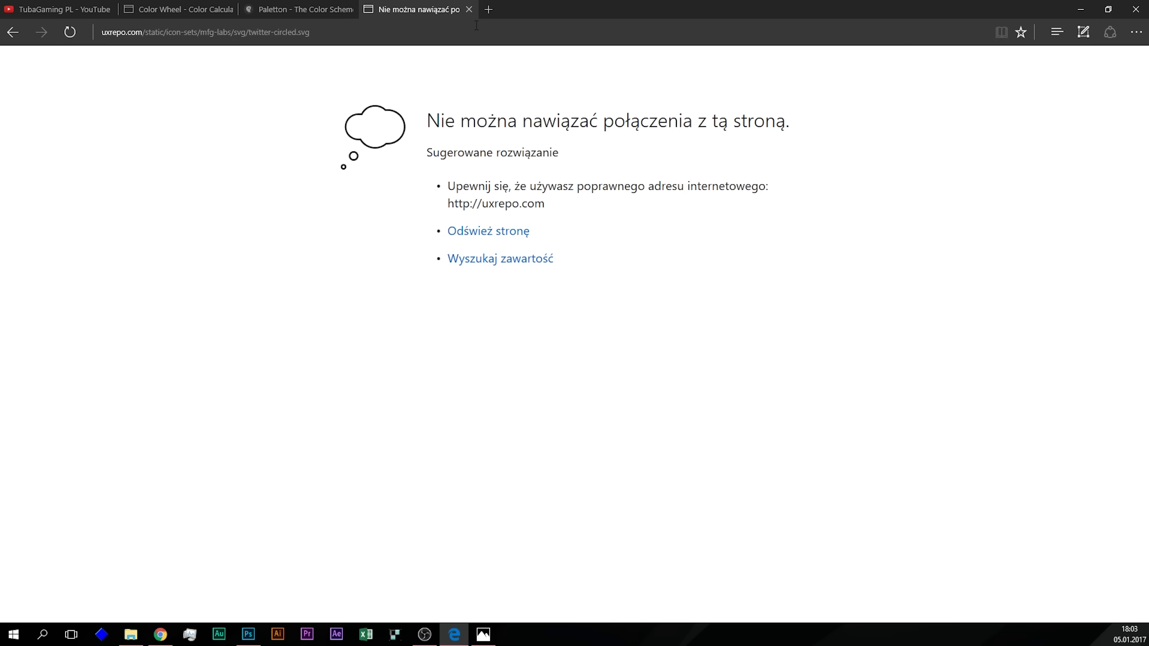
pyautogui.click(12, 32)
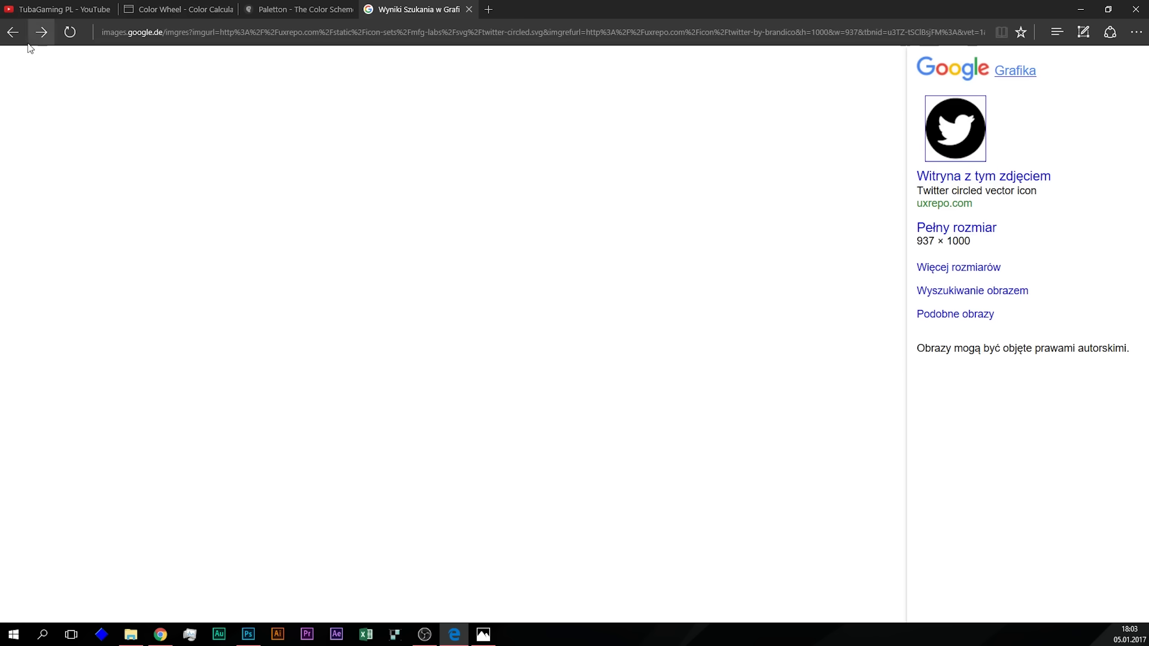
pyautogui.hotkey('alt', 'Left')
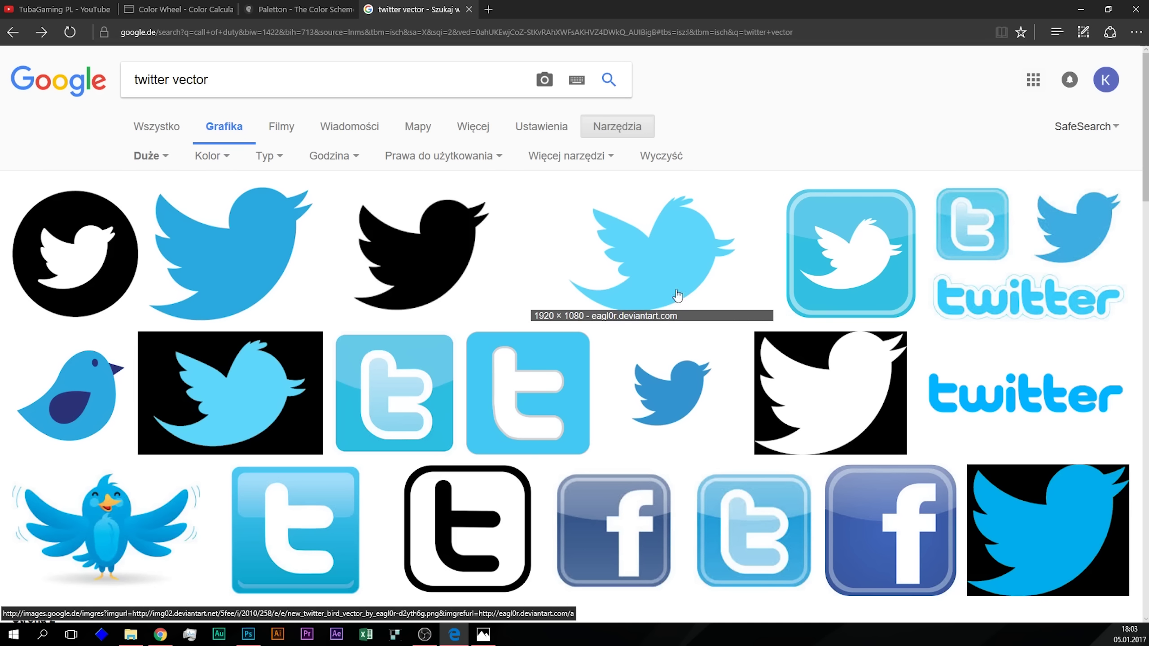
pyautogui.scroll(-2, 312, 534)
pyautogui.scroll(-1, 310, 534)
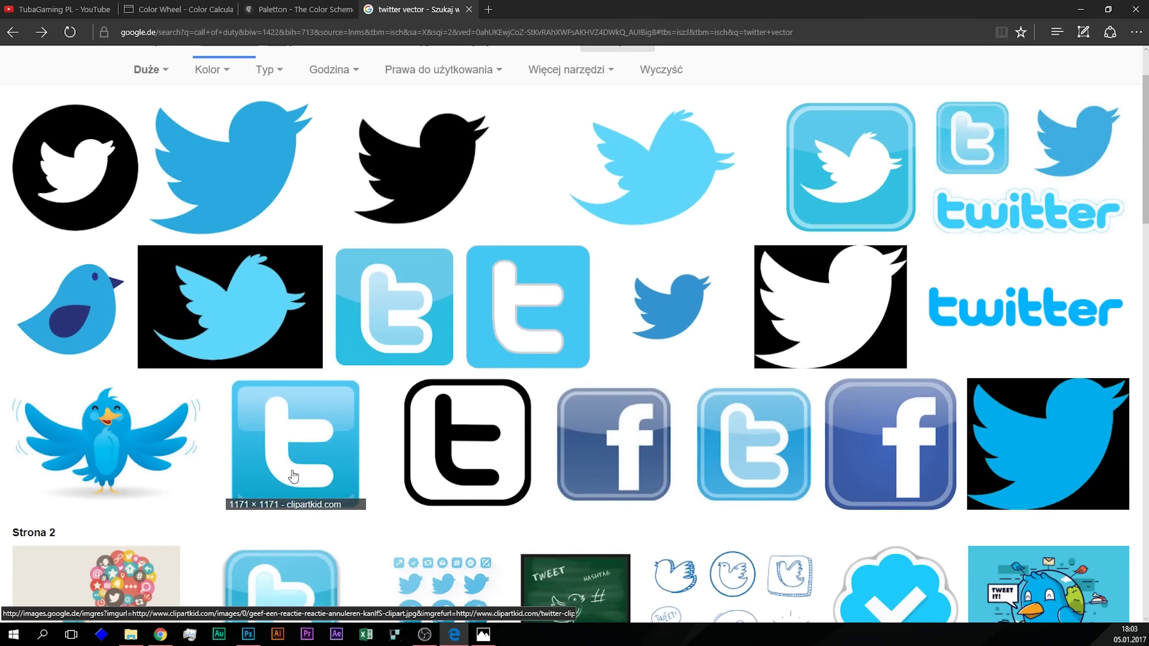
pyautogui.click(299, 466)
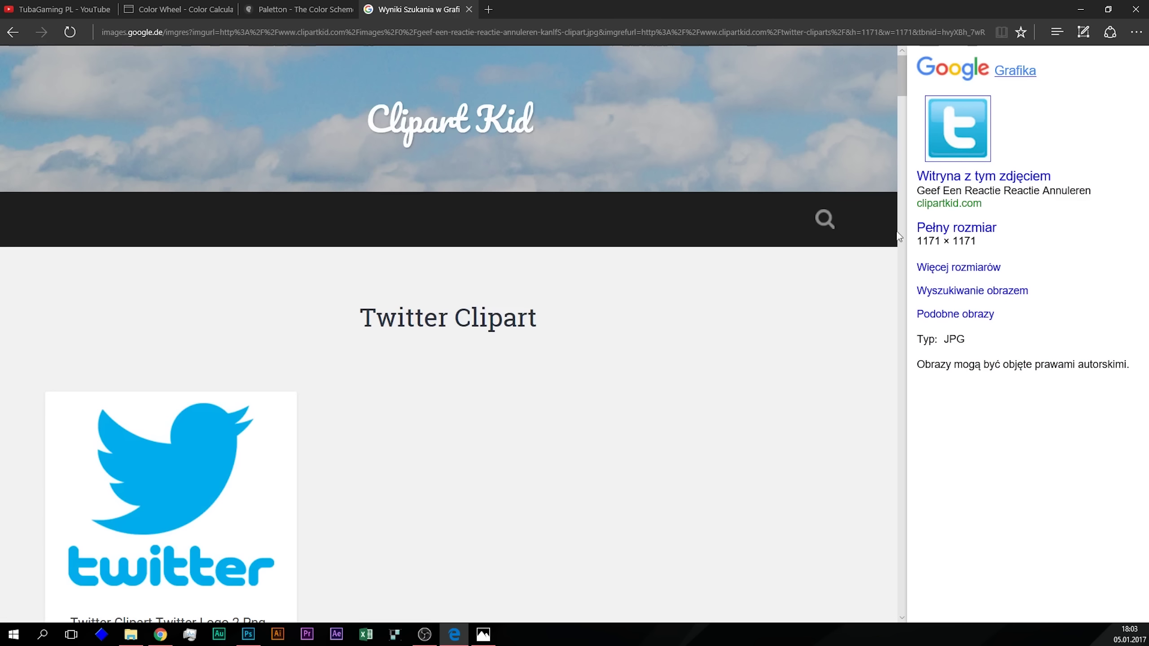
# Step: View the blue Twitter 't' icon at full size on clipartkid.com
pyautogui.scroll(-5, 511, 462)
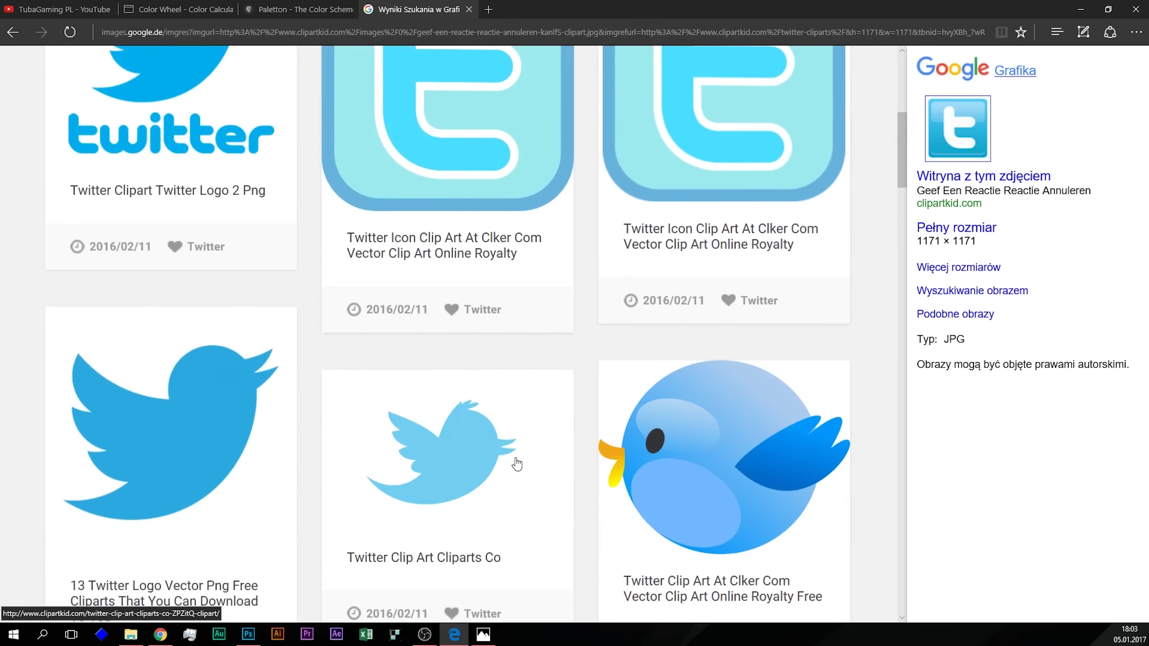
pyautogui.scroll(-4, 511, 462)
pyautogui.scroll(-5, 511, 462)
pyautogui.scroll(1, 511, 462)
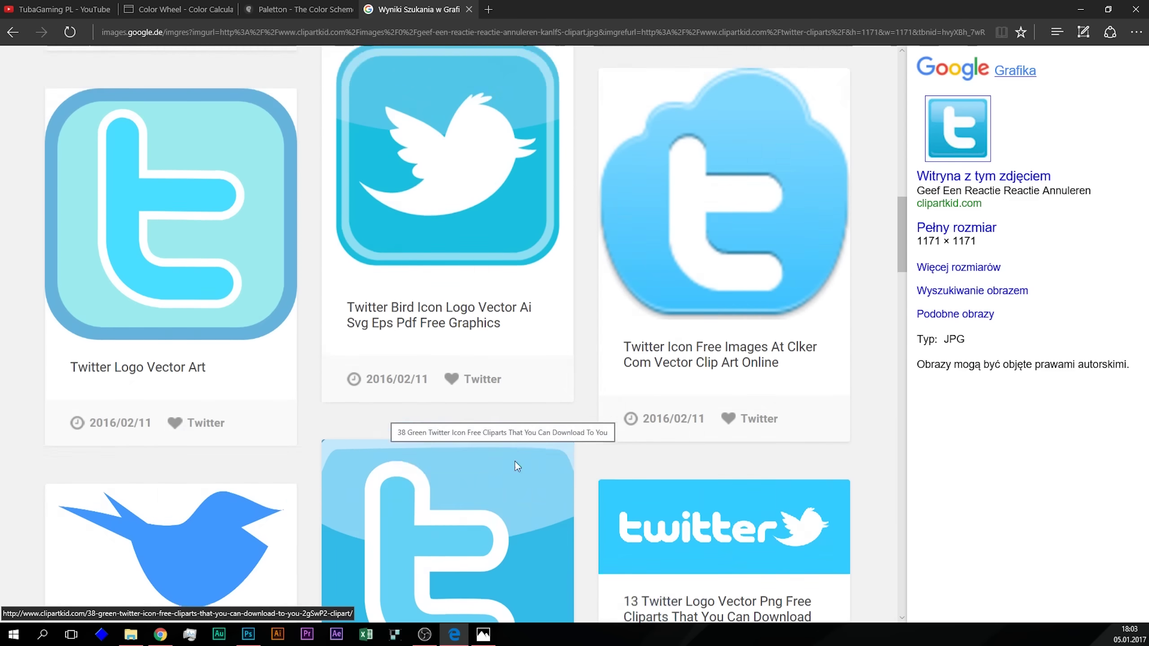
pyautogui.scroll(10, 515, 462)
pyautogui.scroll(-3, 836, 254)
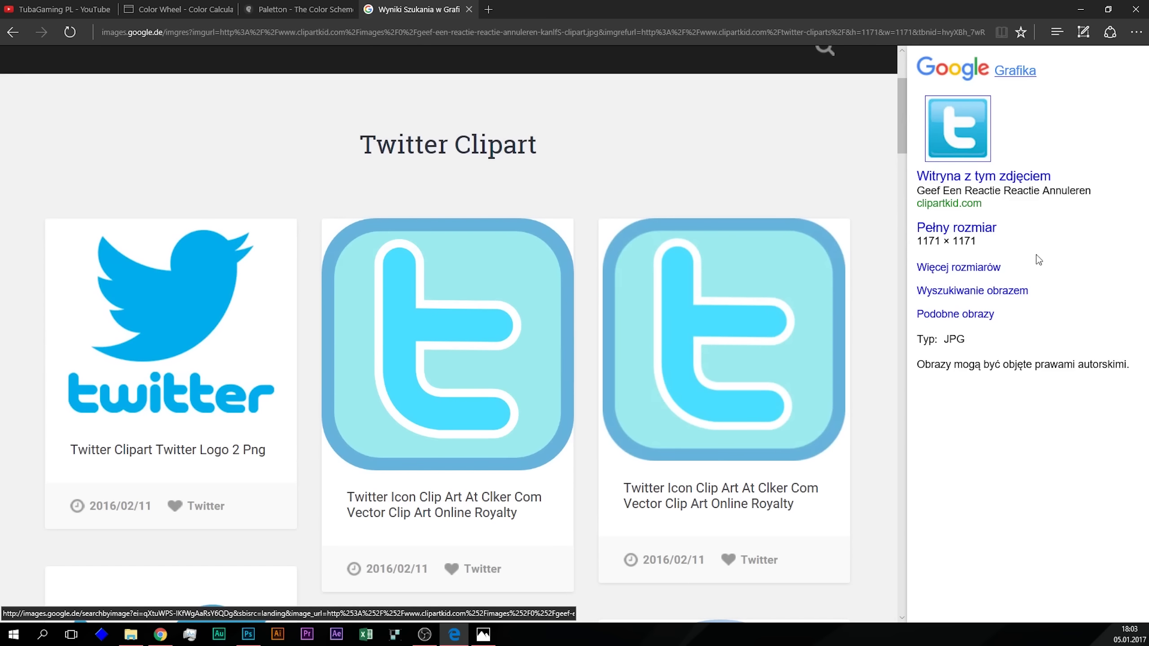
pyautogui.click(956, 227)
# Step: Save the Twitter image into the Photoshop Projekt folder and copy it
pyautogui.click(327, 333)
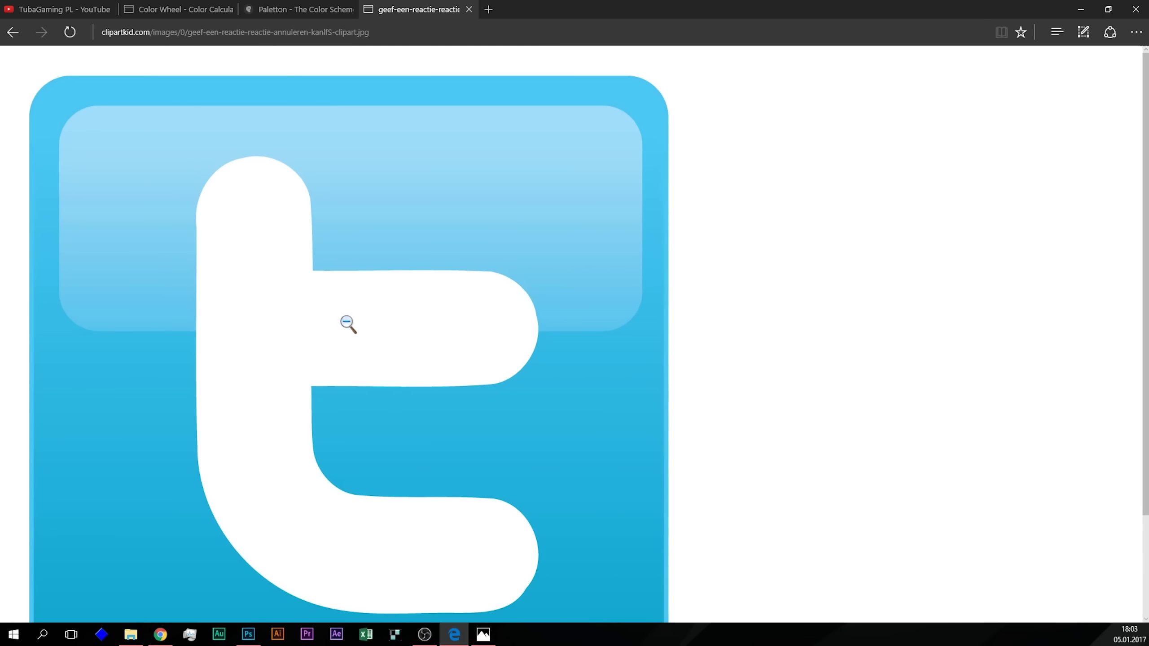
pyautogui.rightClick(346, 301)
pyautogui.click(395, 317)
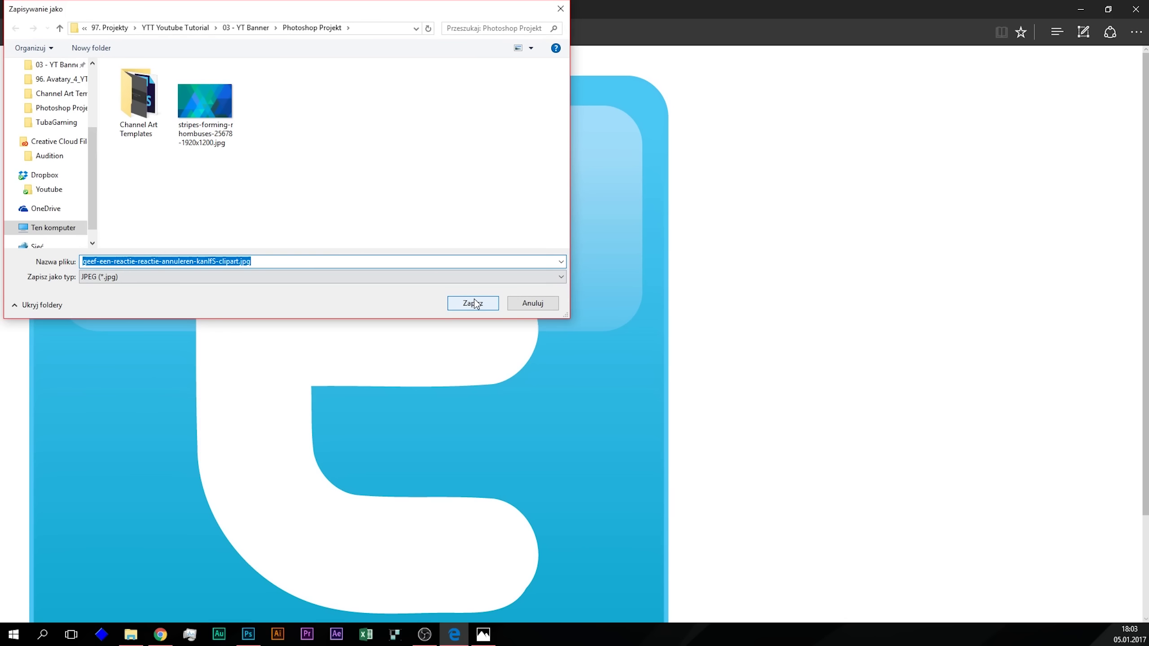
pyautogui.click(535, 301)
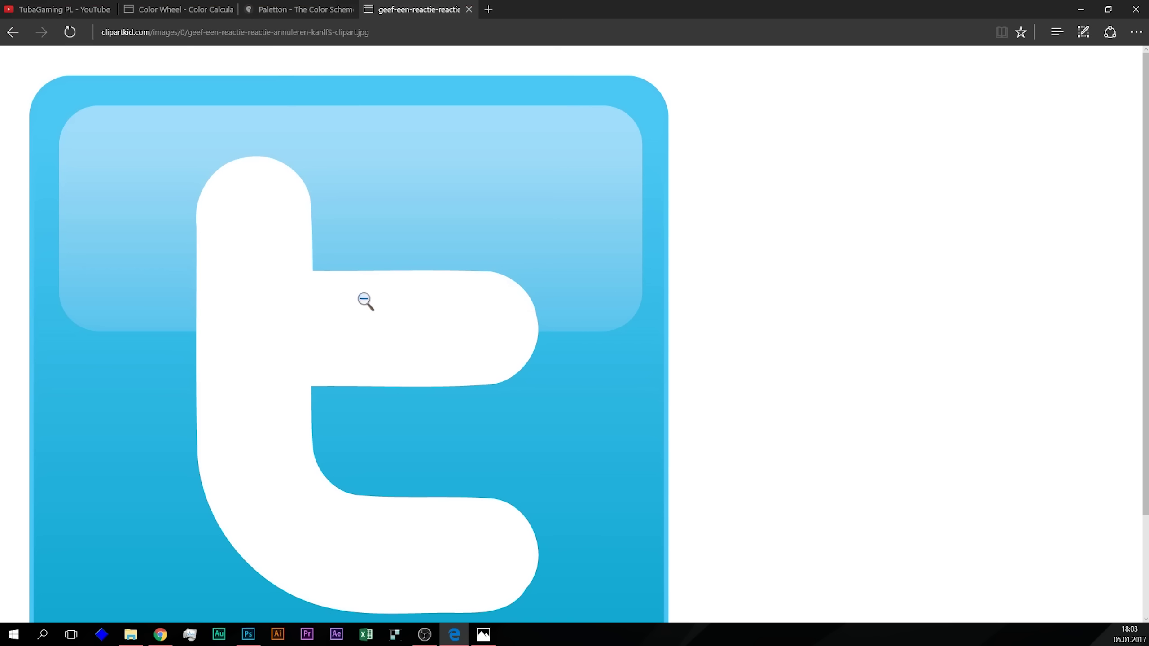
pyautogui.rightClick(330, 229)
pyautogui.click(374, 296)
pyautogui.click(247, 635)
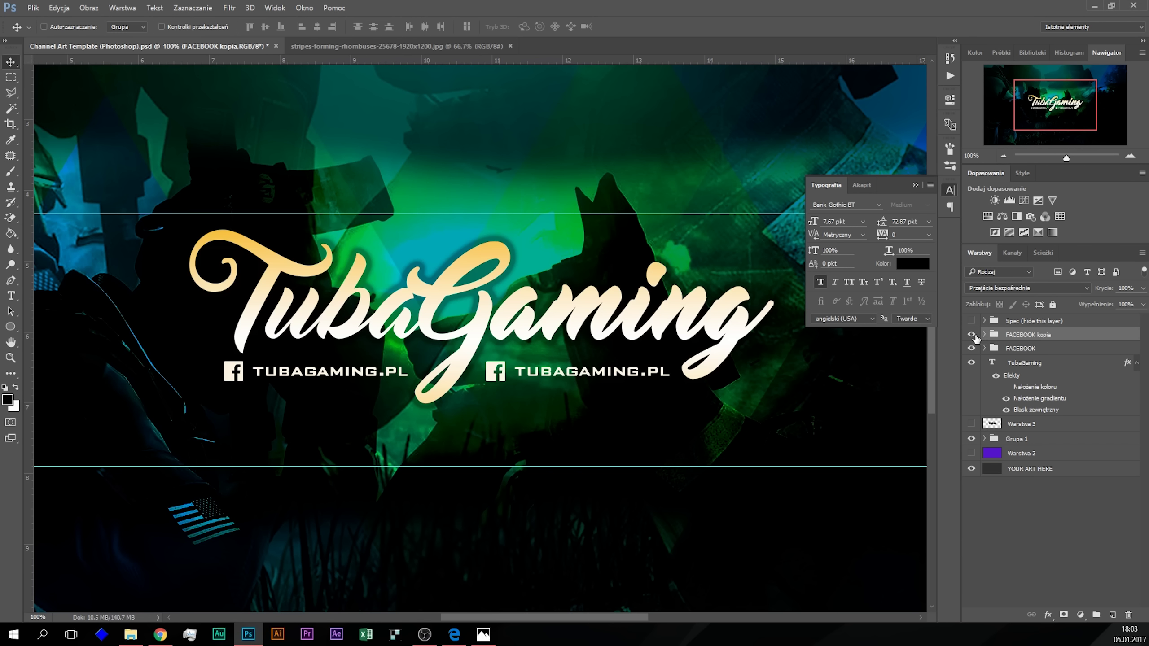
# Step: Rename the 'FACEBOOK kopia' group to Twitter, expand it and select the facebookblack layer
pyautogui.doubleClick(1020, 337)
pyautogui.write('Twitter')
pyautogui.press('Return')
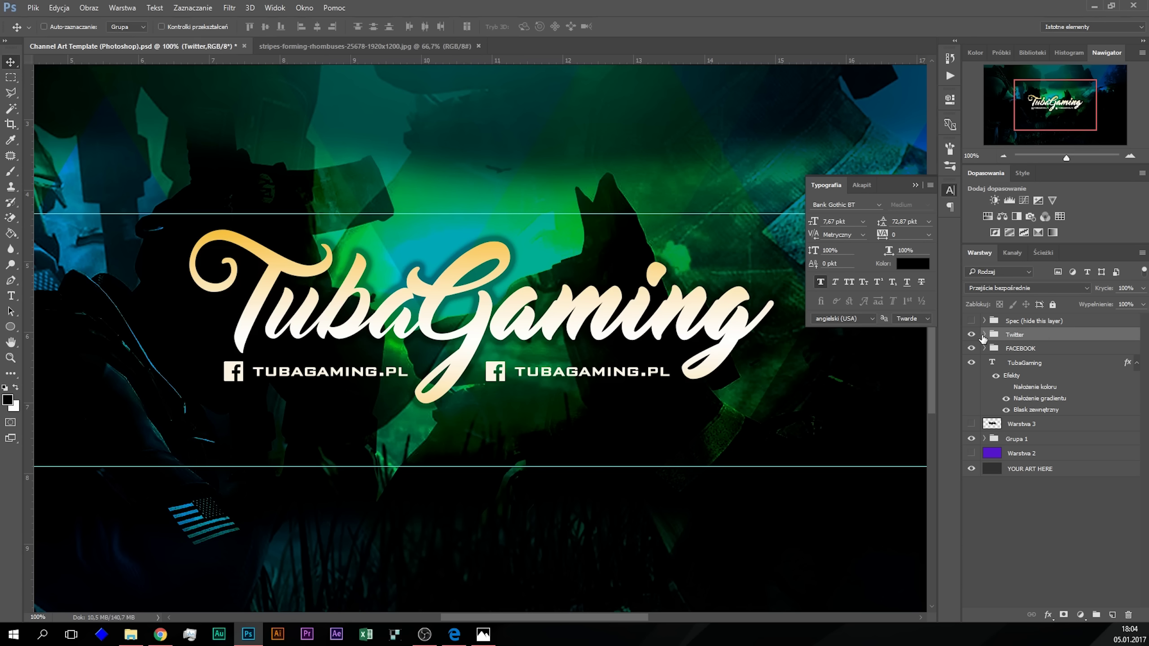
pyautogui.click(984, 335)
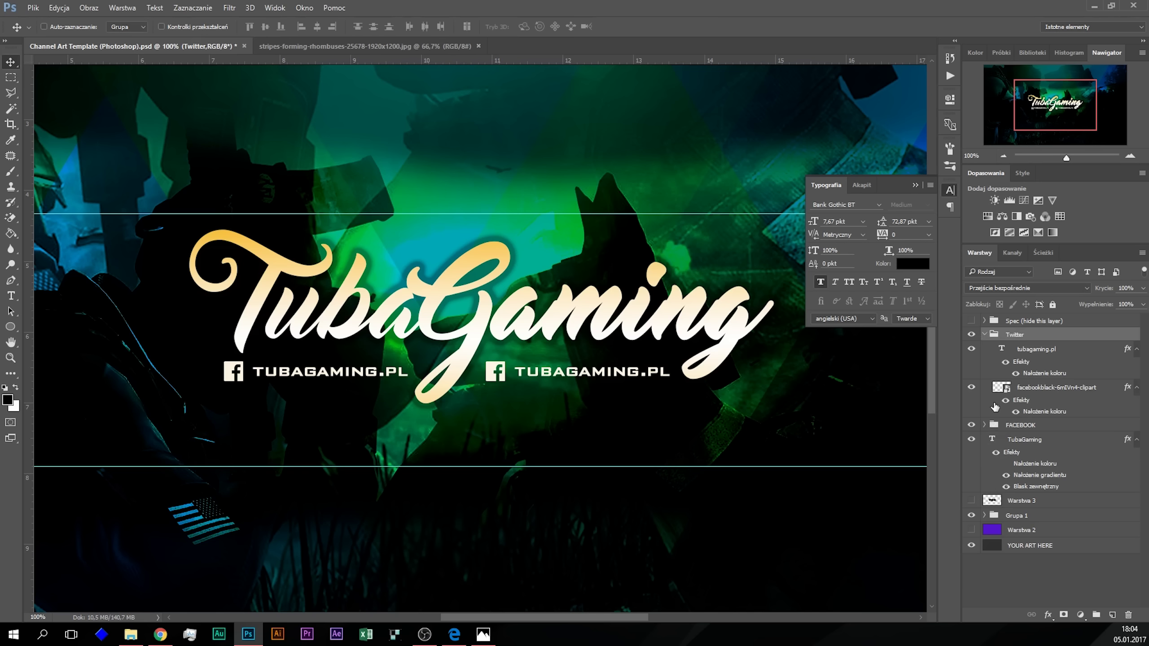
pyautogui.click(1044, 390)
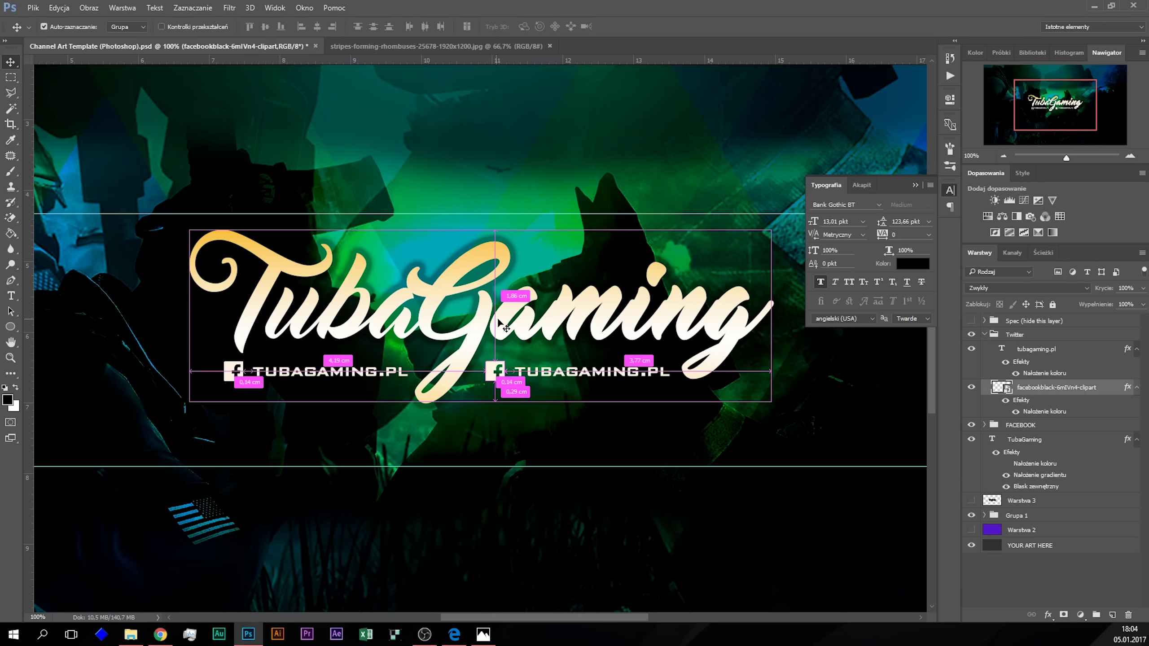
# Step: Paste the blue Twitter icon as a new layer and magic-erase its white border and white 't'
pyautogui.hotkey('ctrl', 'v')
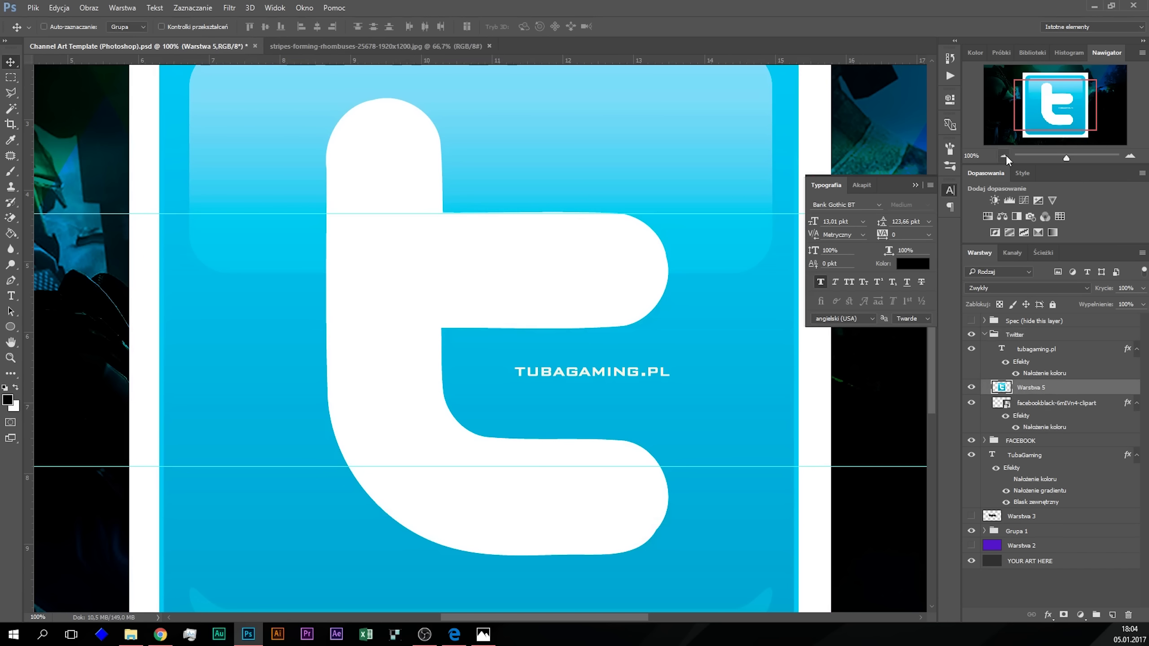
pyautogui.click(1004, 155)
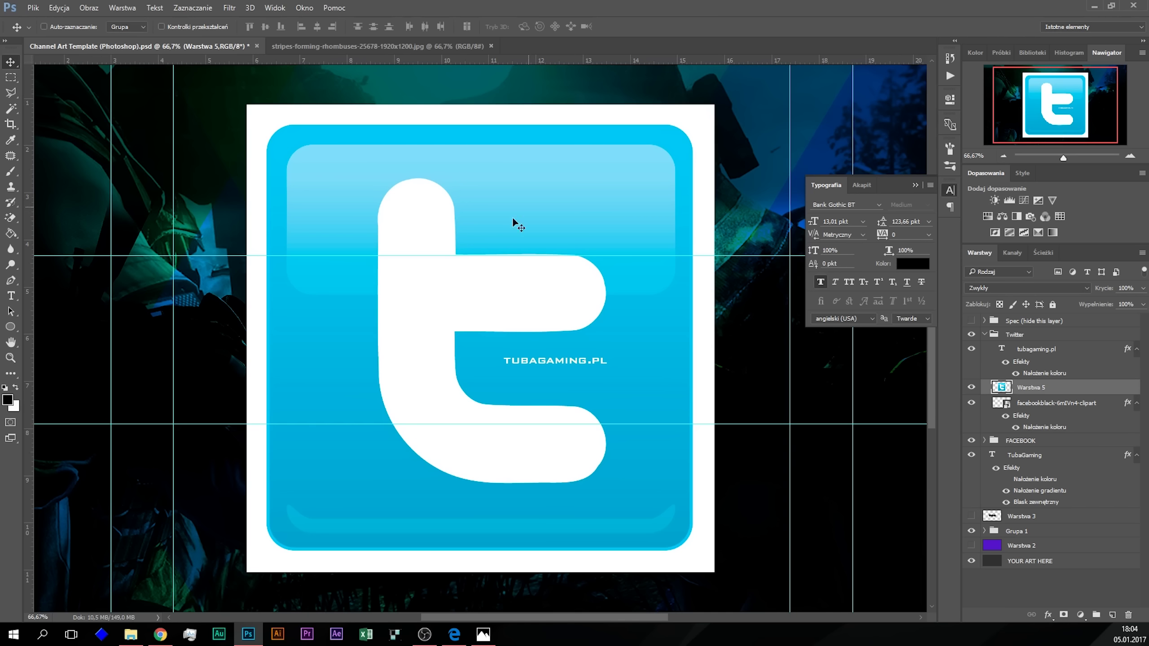
pyautogui.click(15, 219)
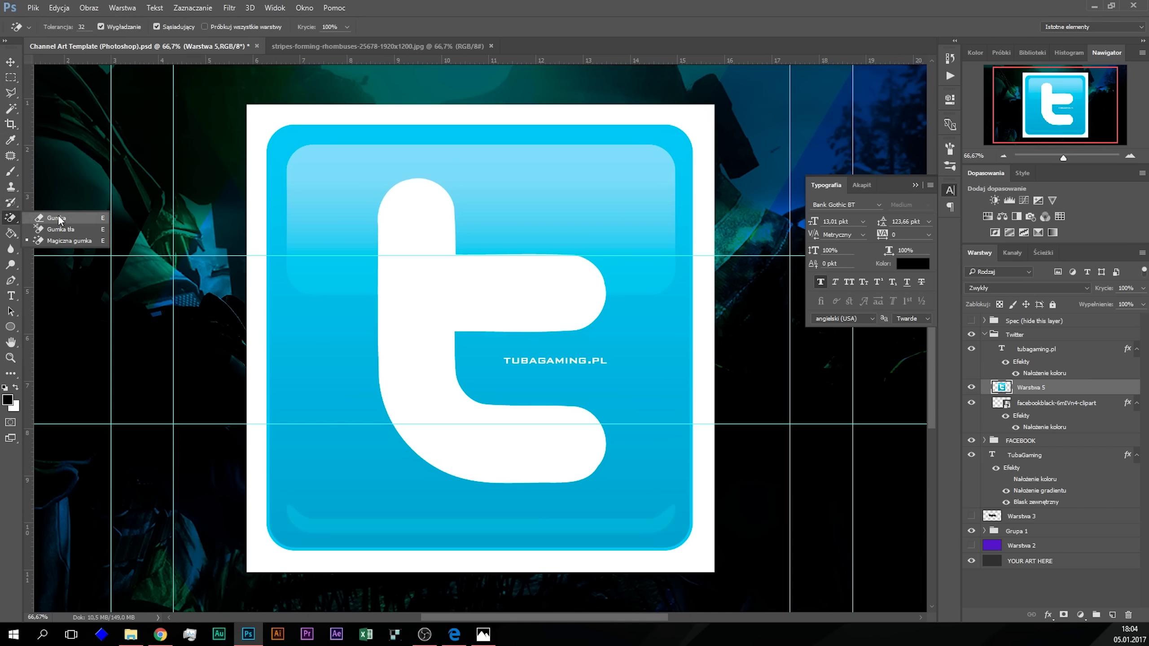
pyautogui.click(69, 243)
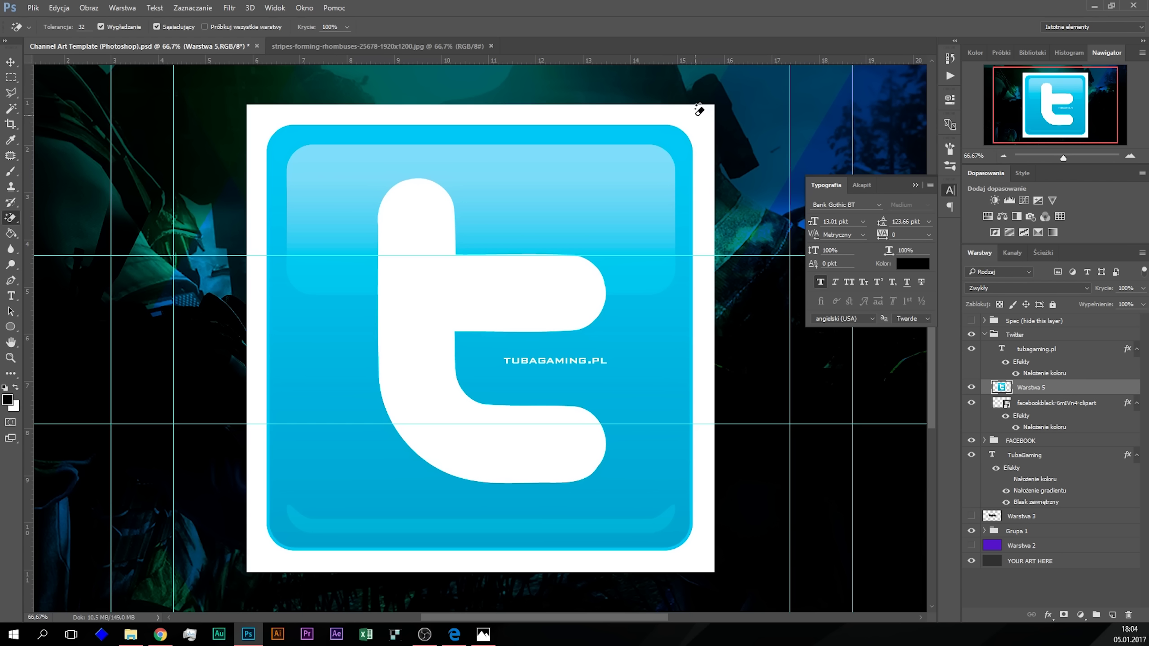
pyautogui.click(700, 112)
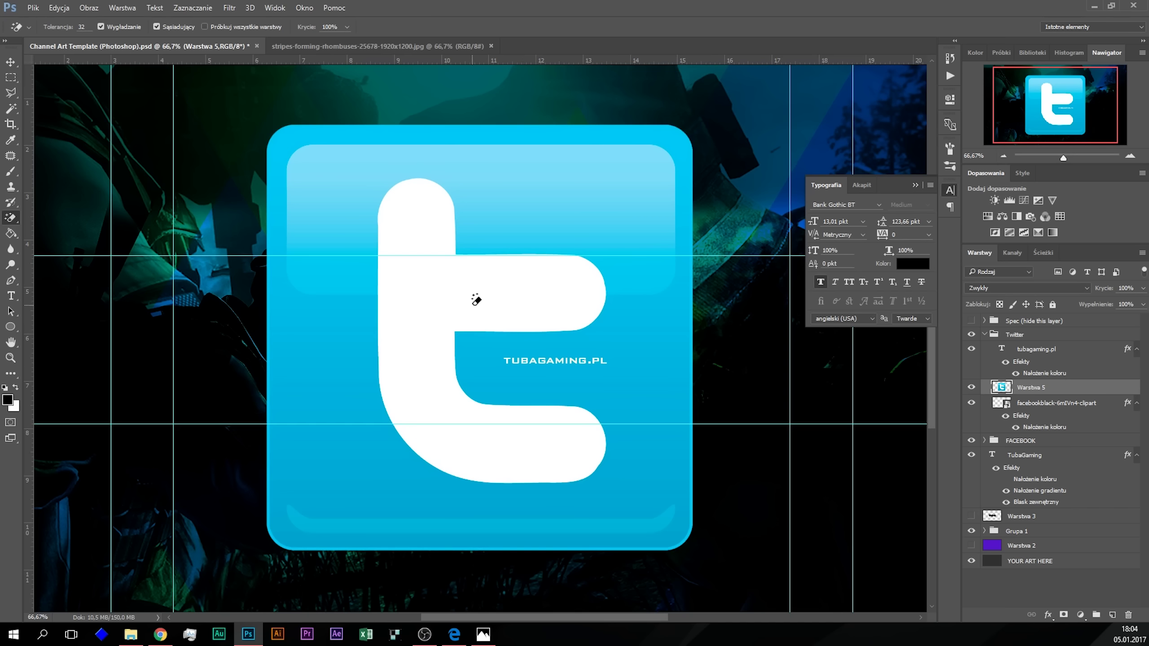
pyautogui.click(475, 300)
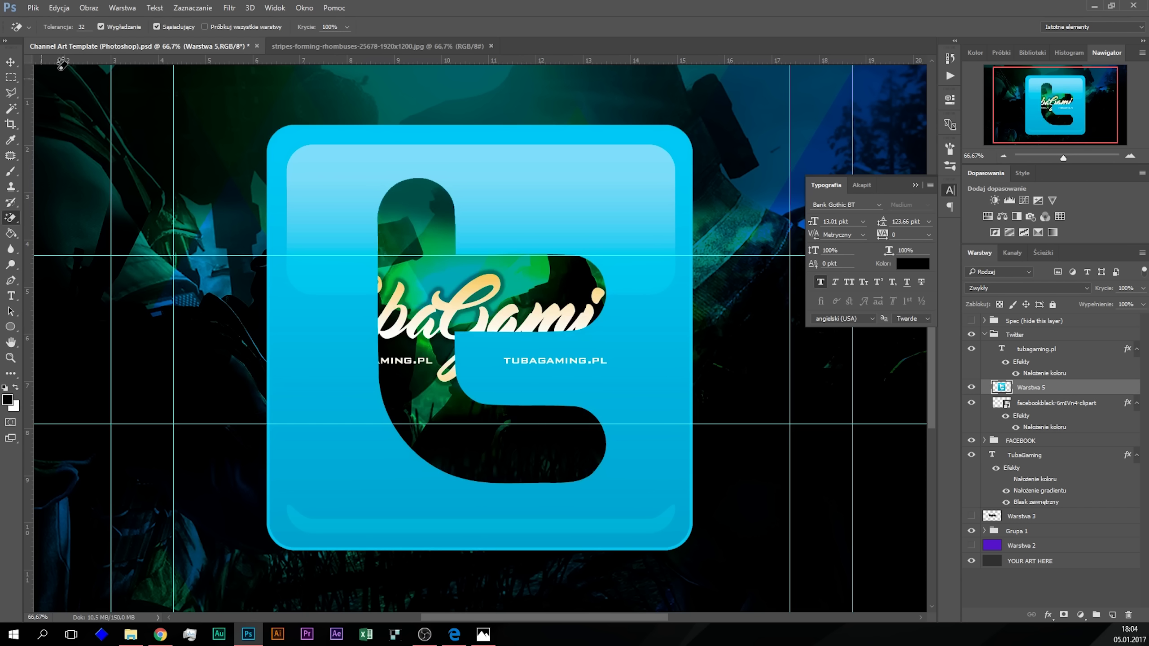
pyautogui.click(10, 78)
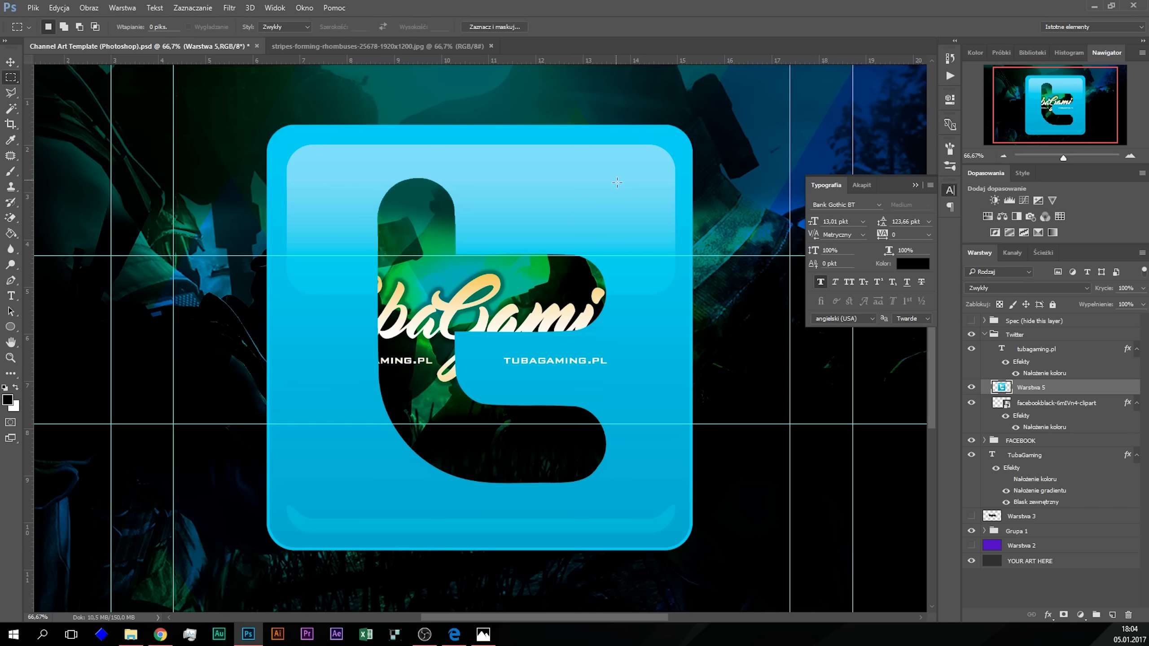
# Step: Free-transform the Twitter icon smaller and move it beside the second TUBAGAMING.PL handle
pyautogui.rightClick(599, 184)
pyautogui.click(710, 309)
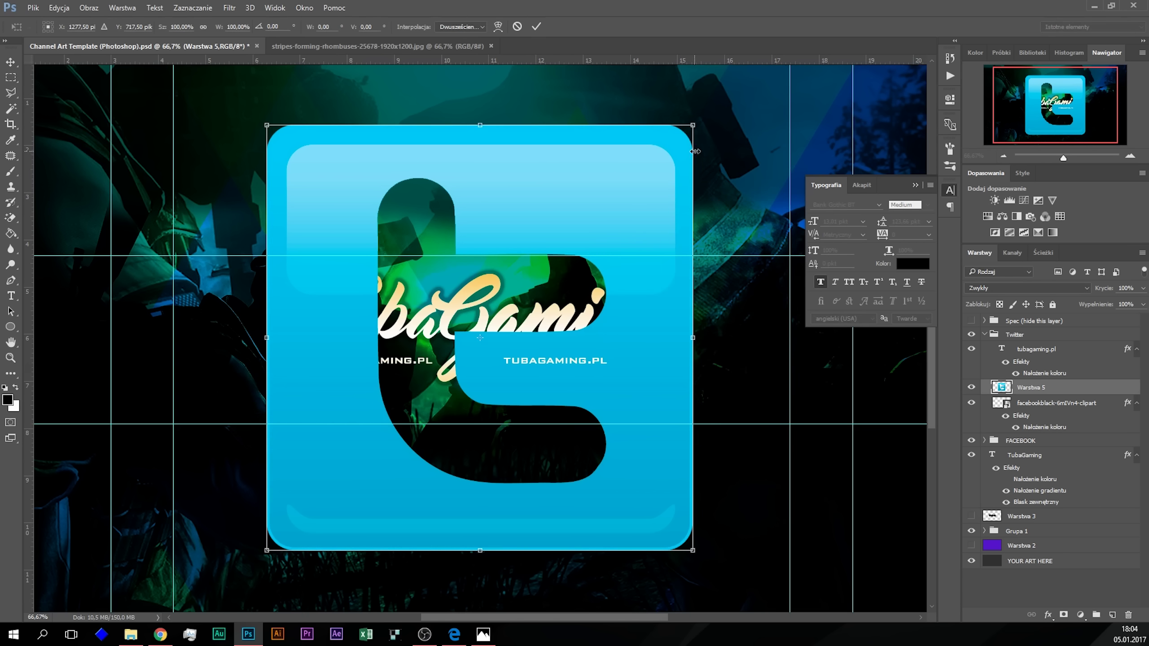
pyautogui.moveTo(692, 125); pyautogui.dragTo(298, 525)
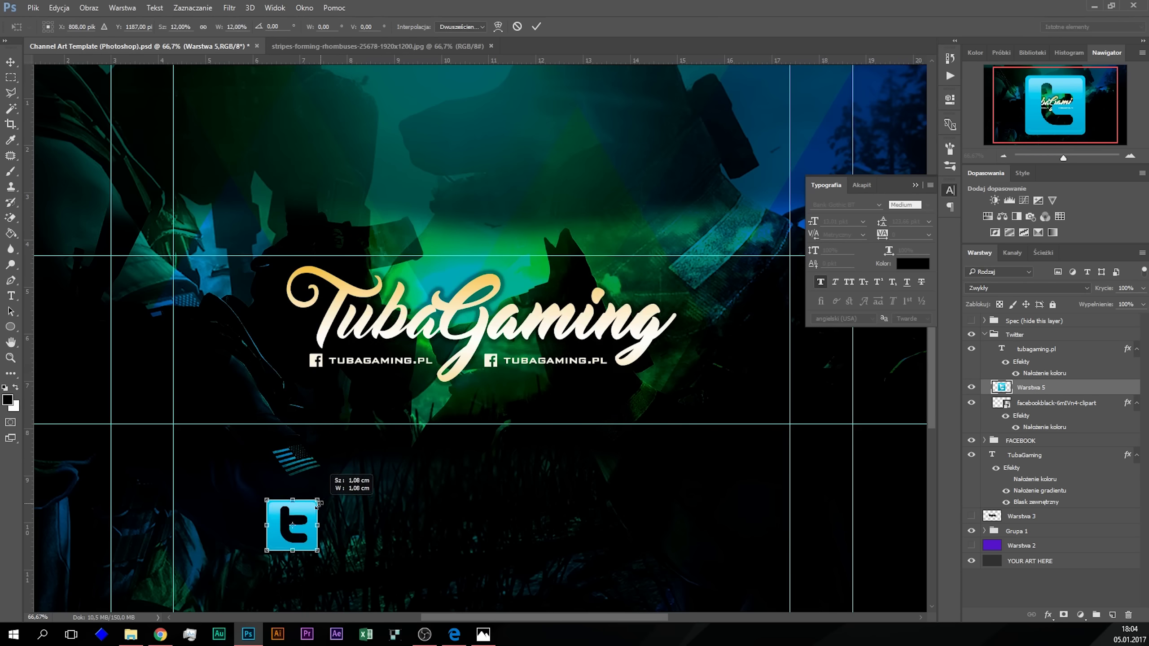
pyautogui.moveTo(289, 535); pyautogui.dragTo(522, 362)
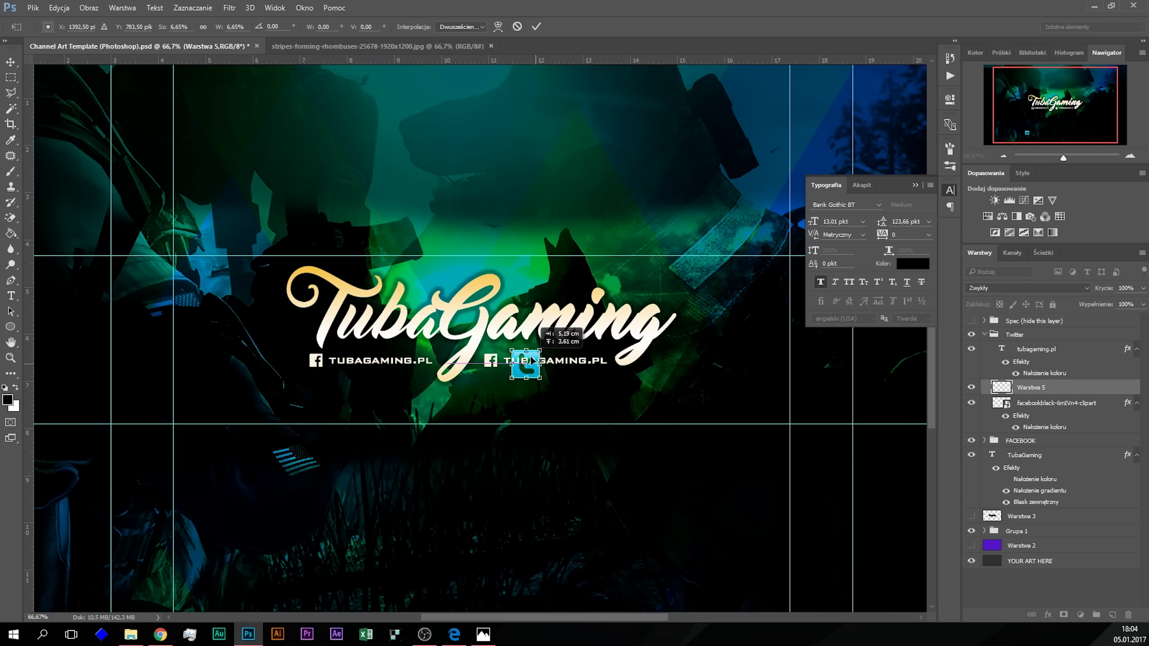
# Step: Shrink the icon to about half size, align it left of the handle text, and commit
pyautogui.click(1131, 158)
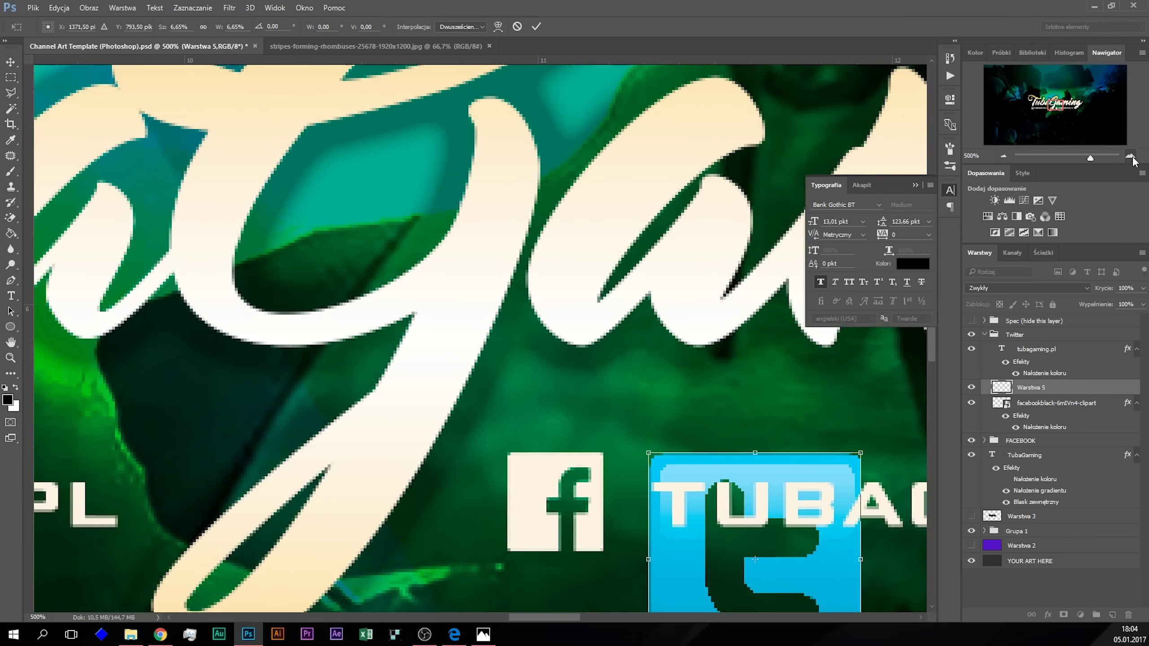
pyautogui.click(1067, 110)
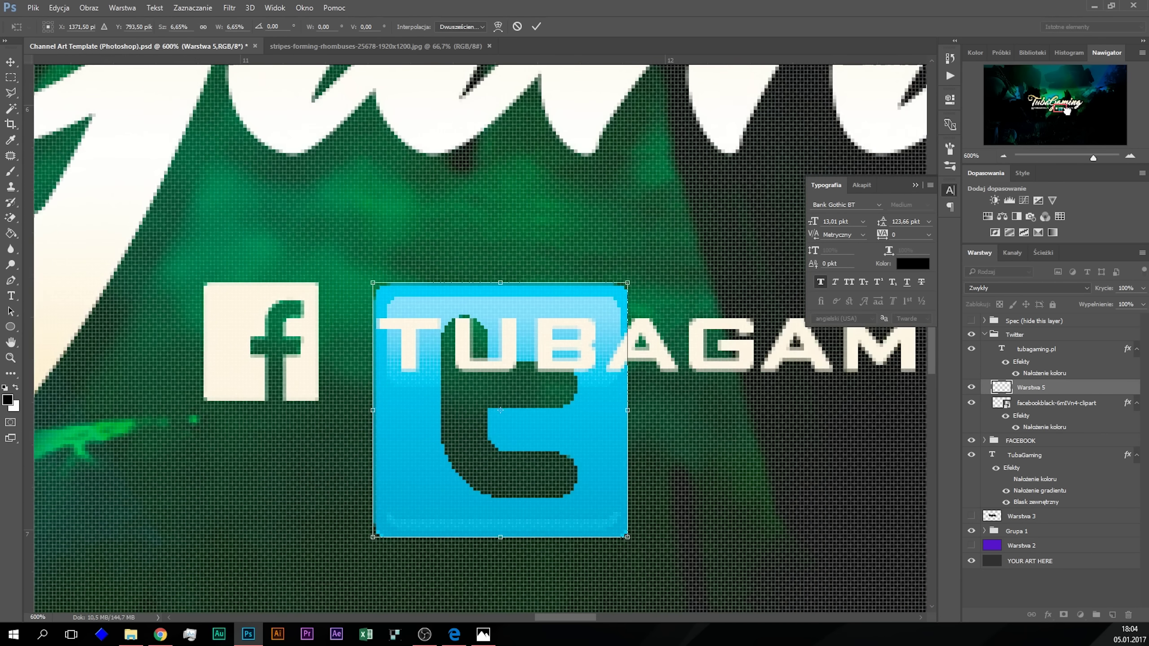
pyautogui.moveTo(1066, 110); pyautogui.dragTo(1068, 110)
pyautogui.moveTo(524, 361); pyautogui.dragTo(415, 359)
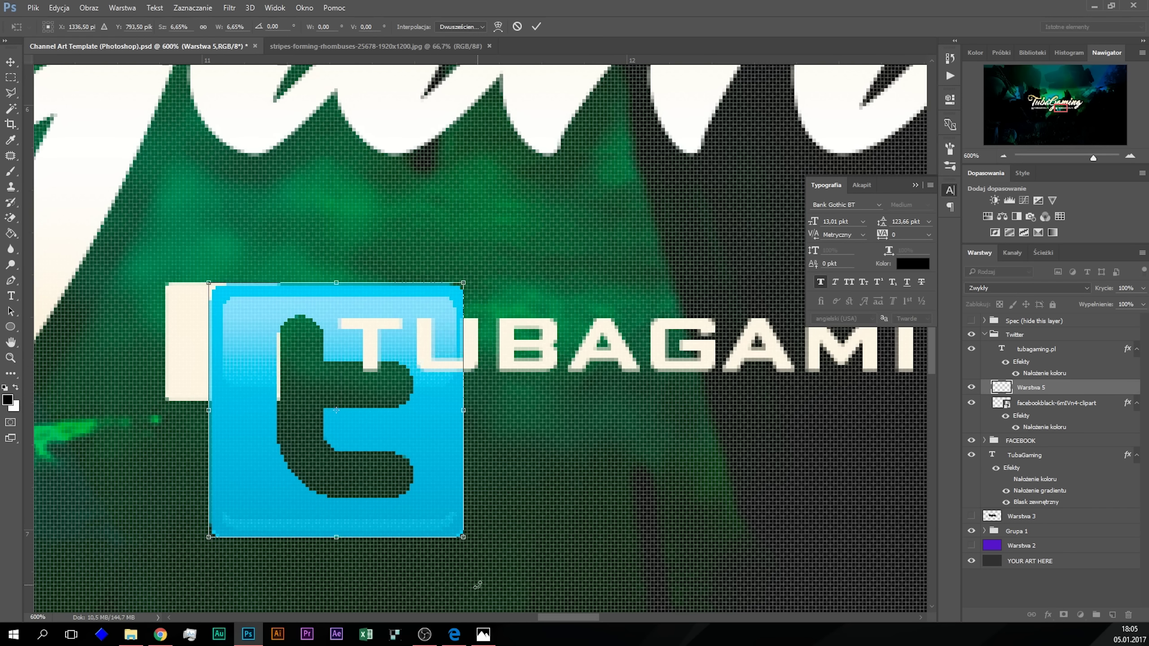
pyautogui.moveTo(463, 537); pyautogui.dragTo(299, 432)
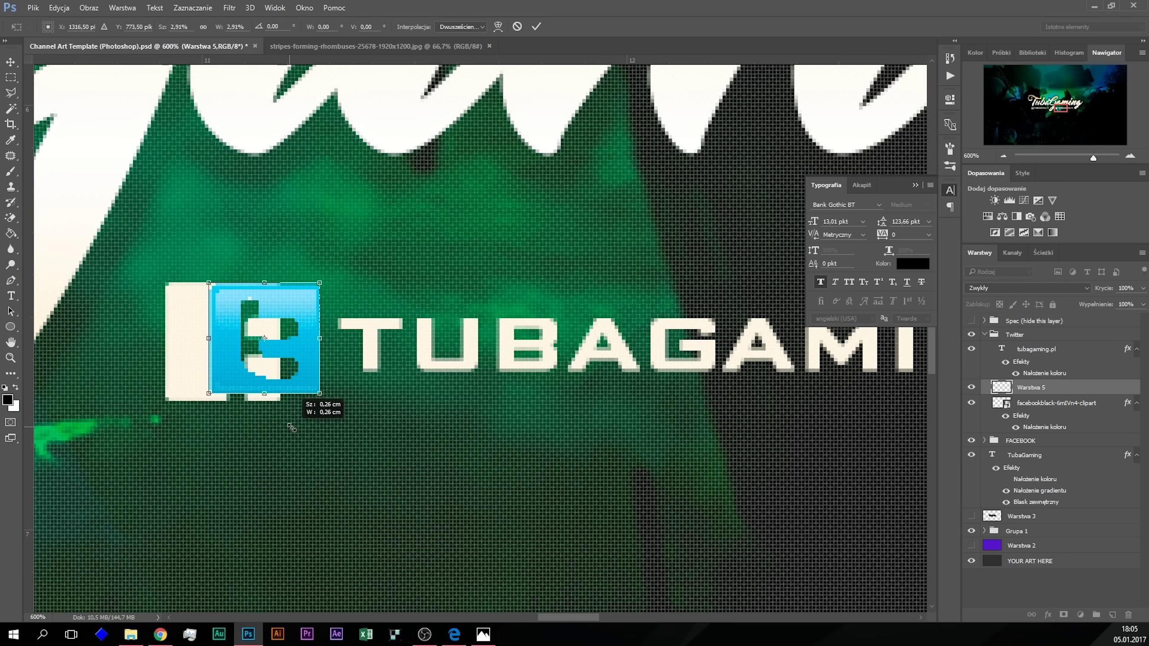
pyautogui.moveTo(298, 377)
pyautogui.mouseDown()
pyautogui.moveTo(252, 380)
pyautogui.moveTo(262, 380)
pyautogui.mouseUp()
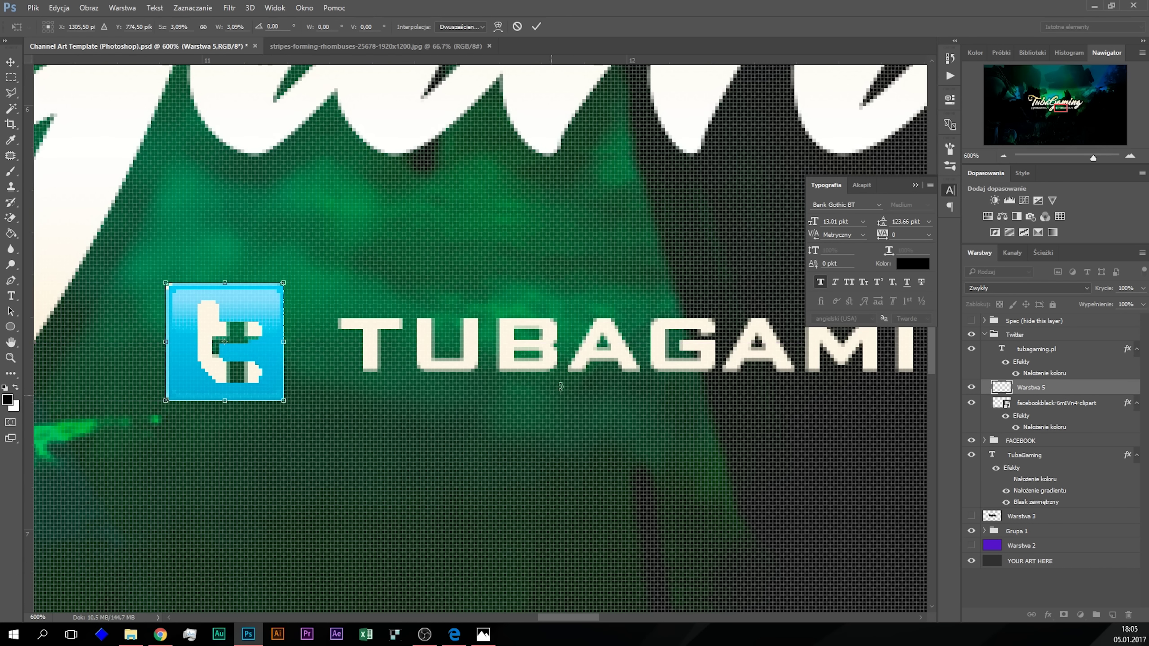
pyautogui.click(534, 26)
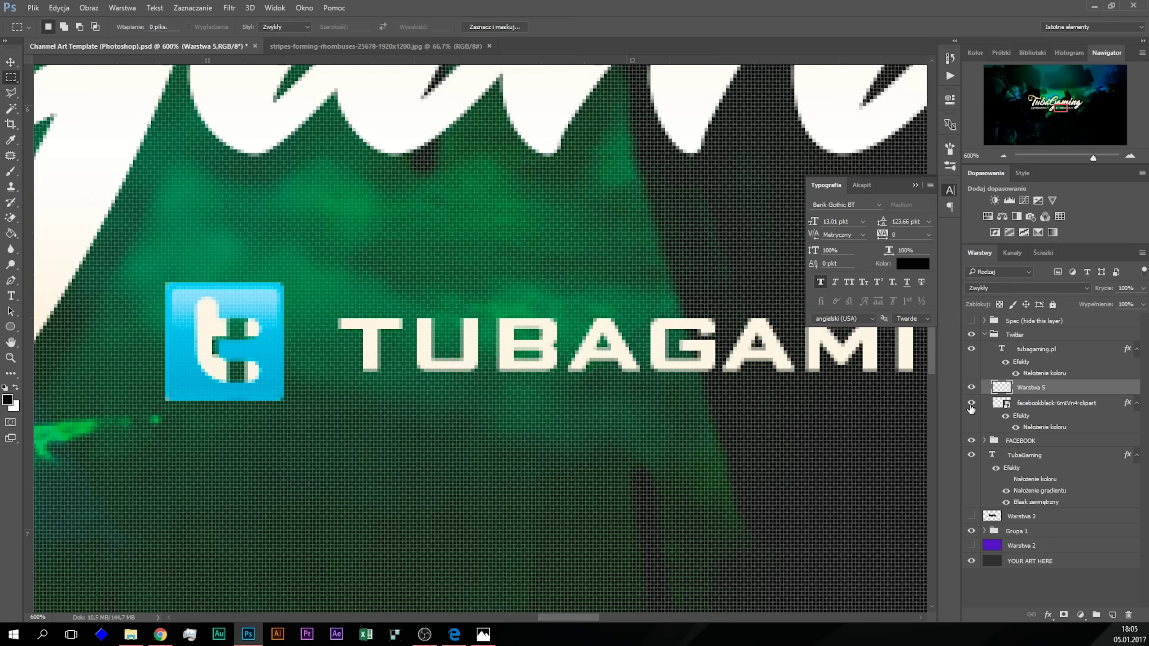
# Step: Hide the facebookblack clipart layer and zoom back out to the whole logo
pyautogui.click(971, 402)
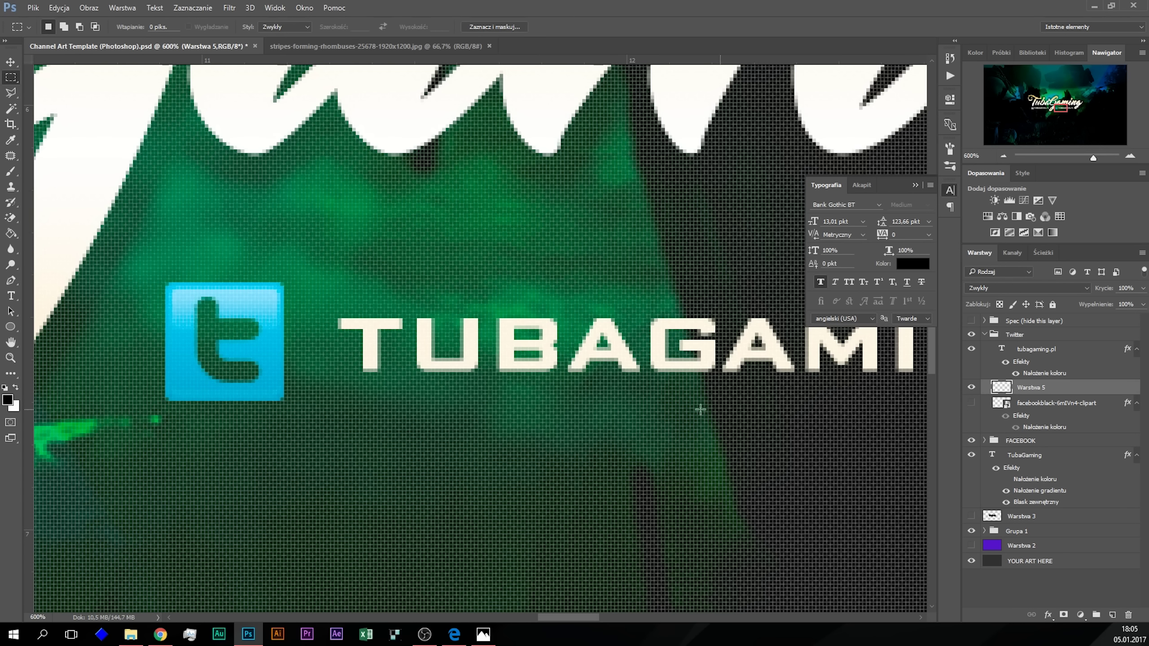
pyautogui.click(1003, 155)
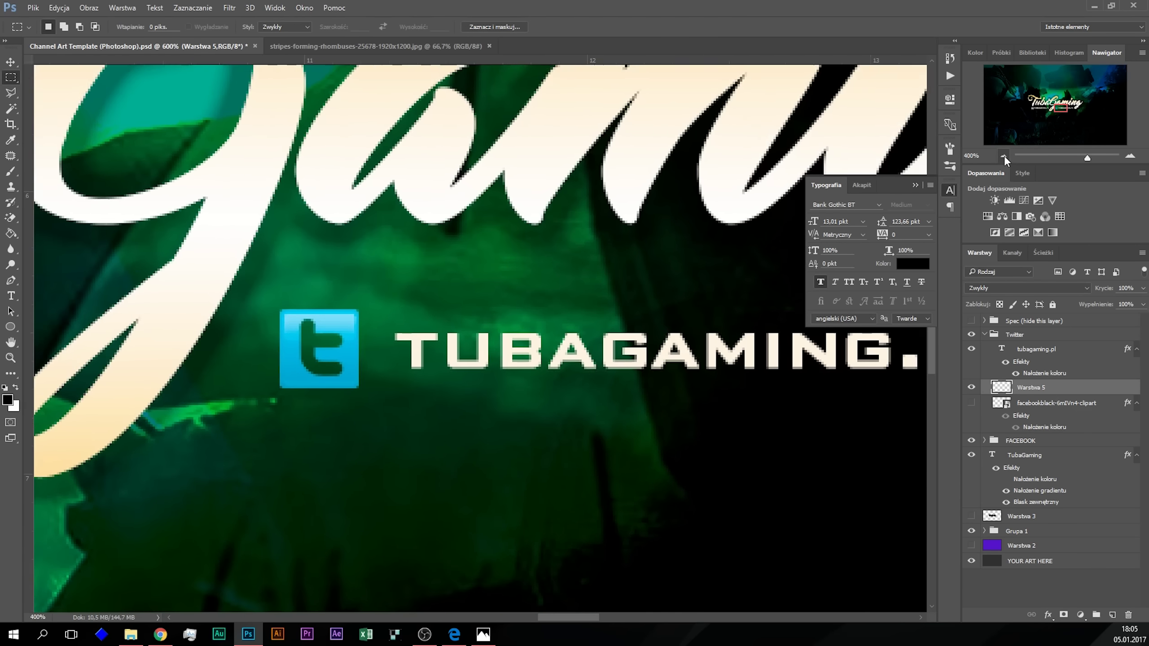
pyautogui.click(1004, 154)
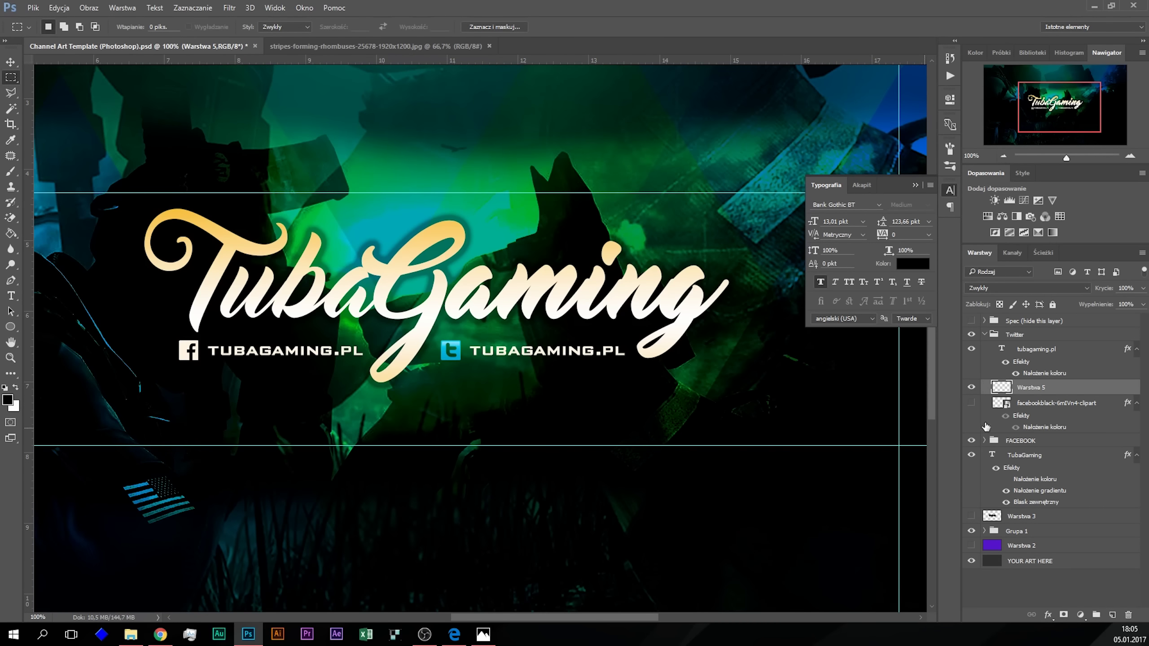
# Step: Copy the facebookblack layer style and paste it onto Warstwa 5, turning the Twitter icon white
pyautogui.rightClick(1067, 405)
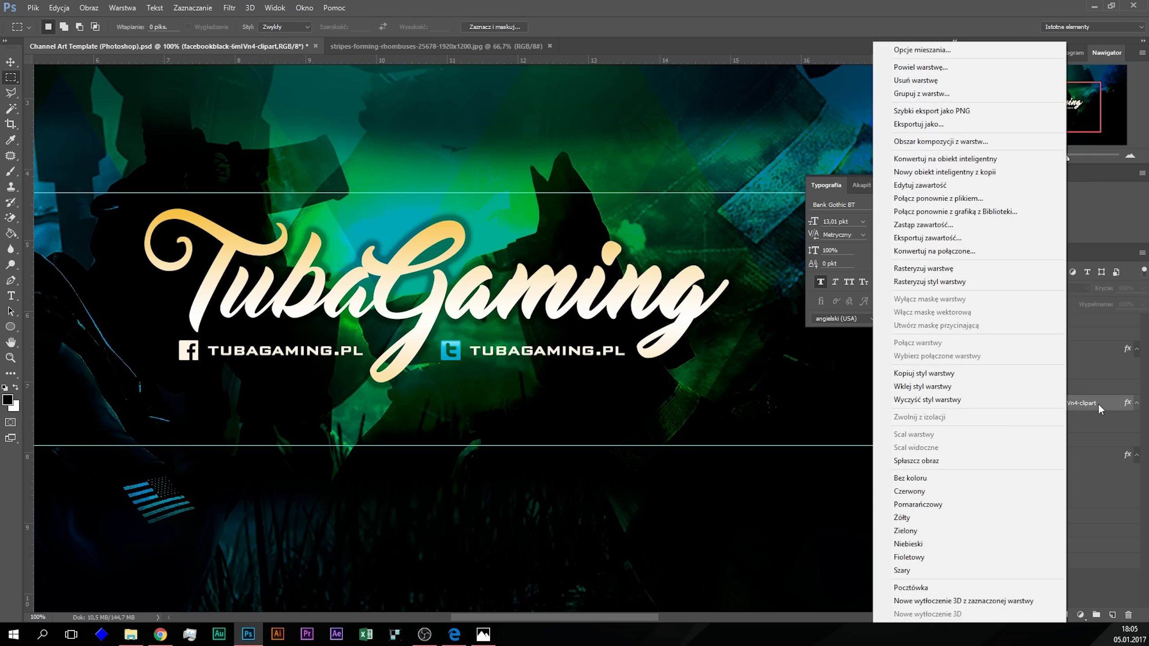
pyautogui.click(1097, 403)
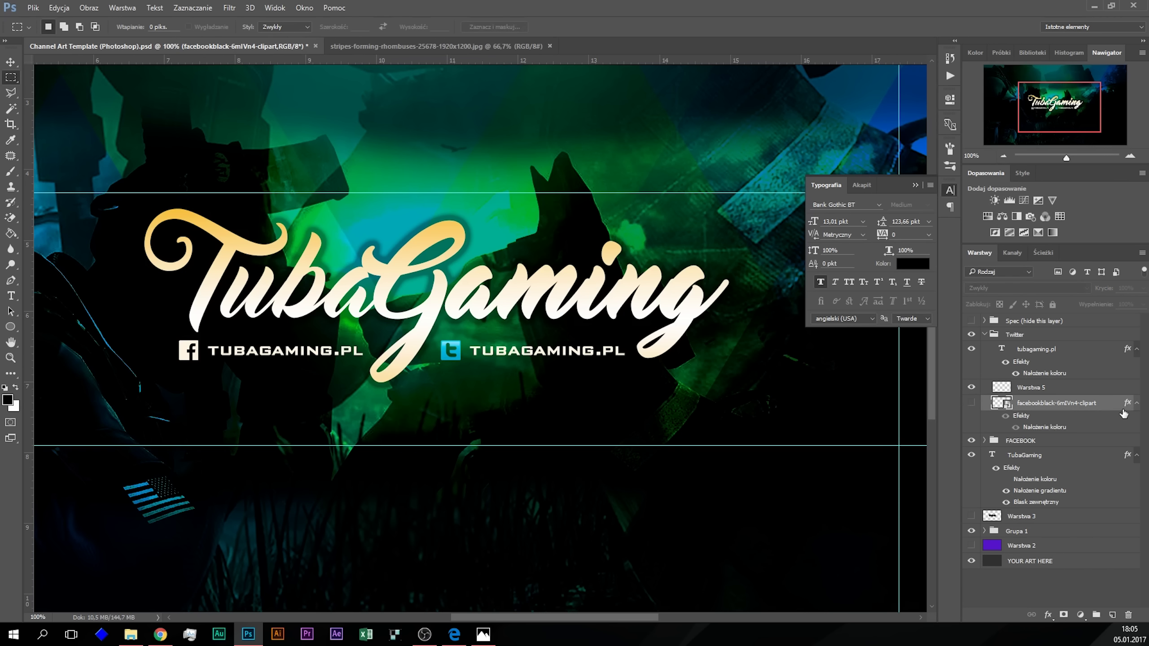
pyautogui.rightClick(1092, 406)
pyautogui.click(981, 373)
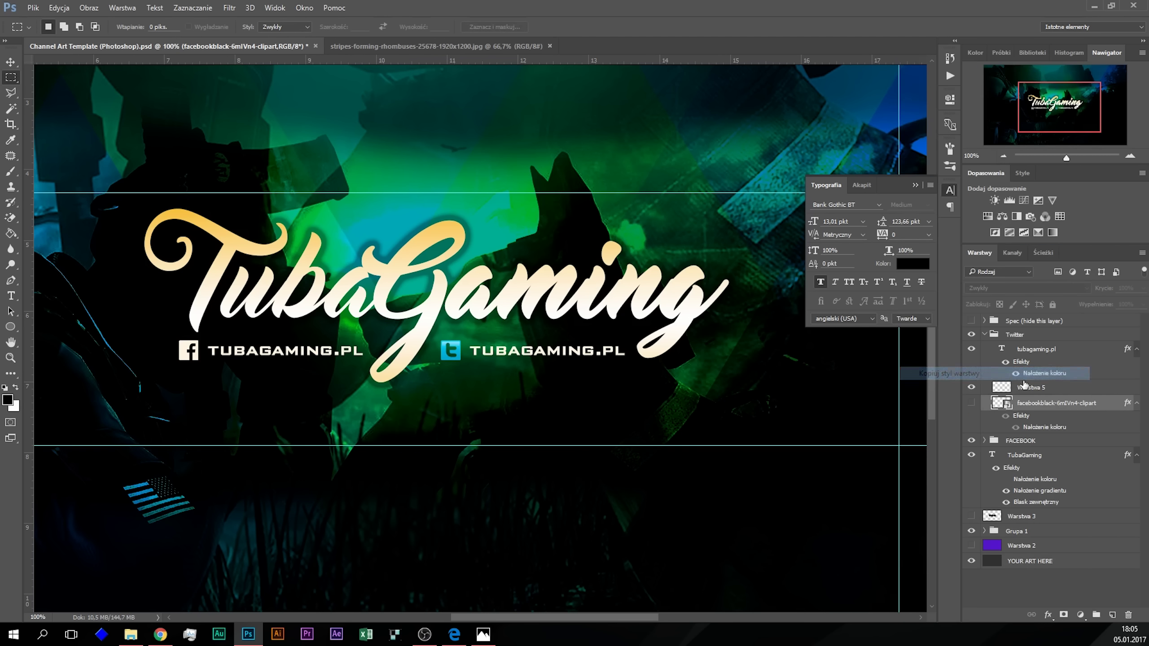
pyautogui.rightClick(983, 390)
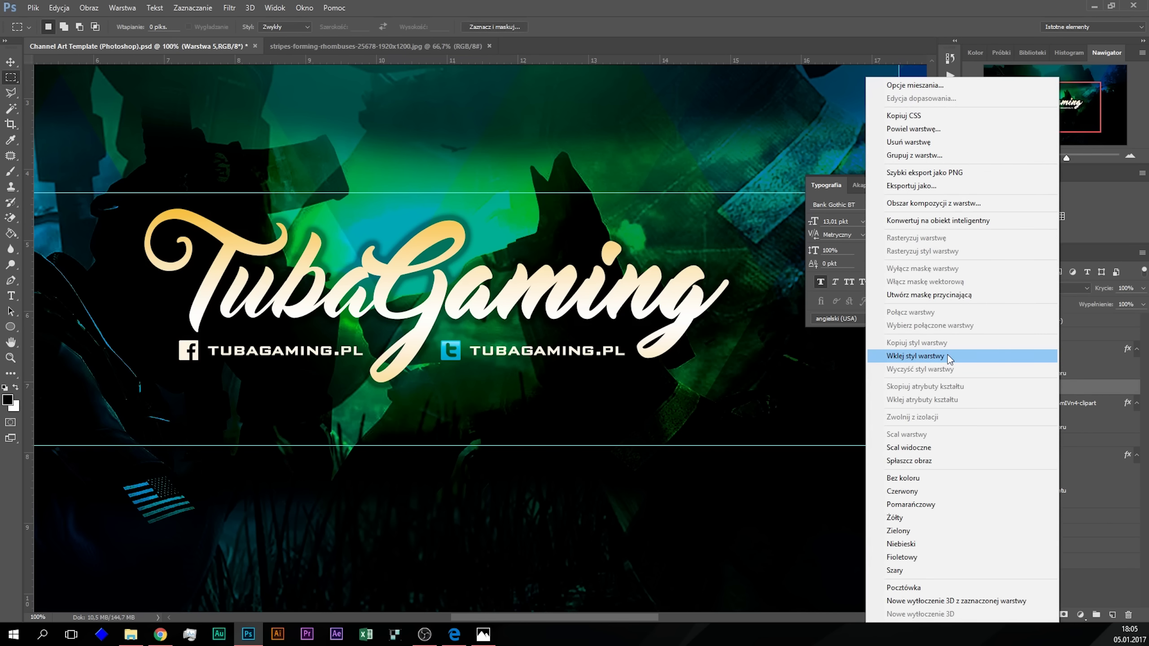
pyautogui.click(948, 357)
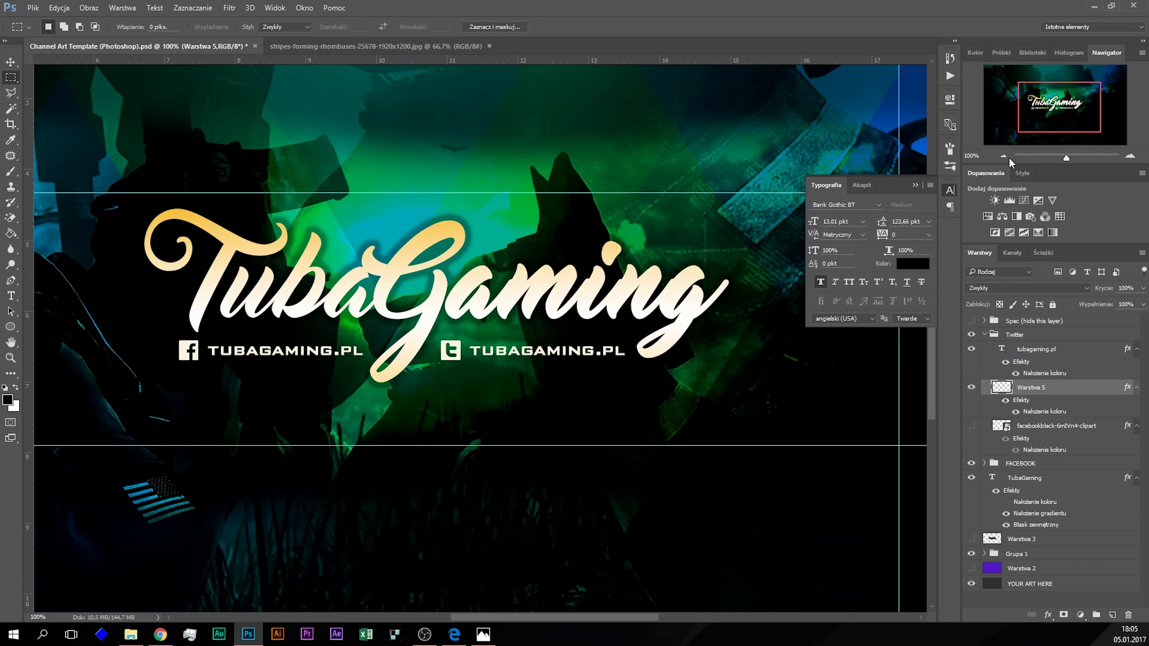
pyautogui.click(11, 295)
pyautogui.click(606, 353)
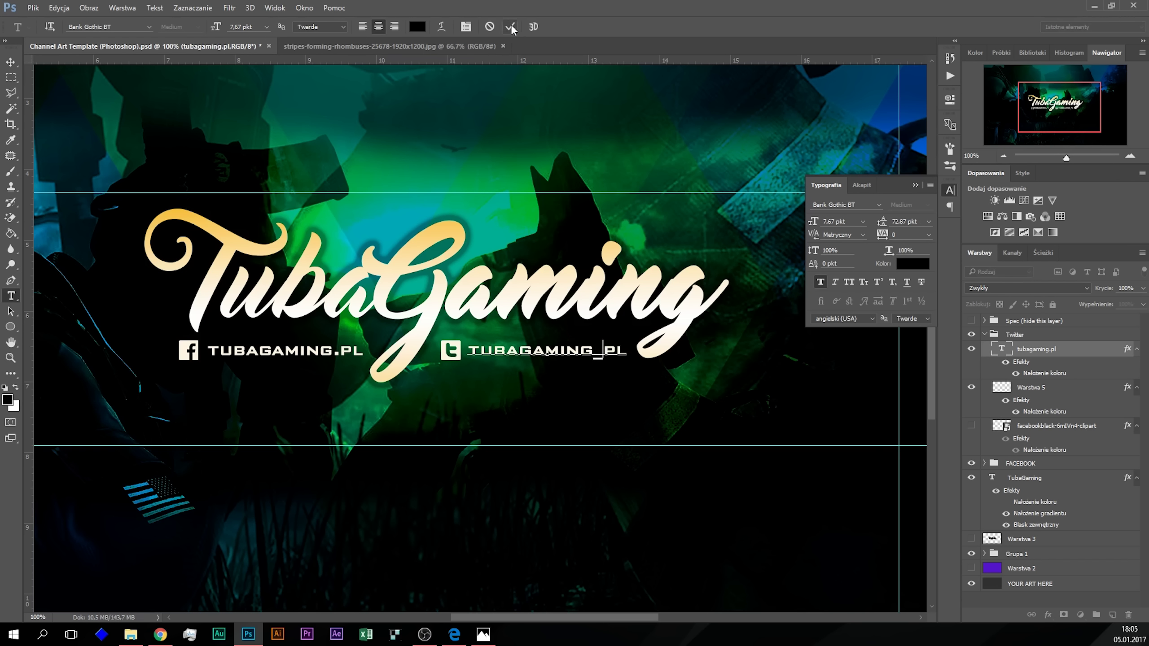
# Step: Delete the separator from the second handle so it reads TUBAGAMINGPL, and commit the text
pyautogui.press('BackSpace')
pyautogui.write('-')
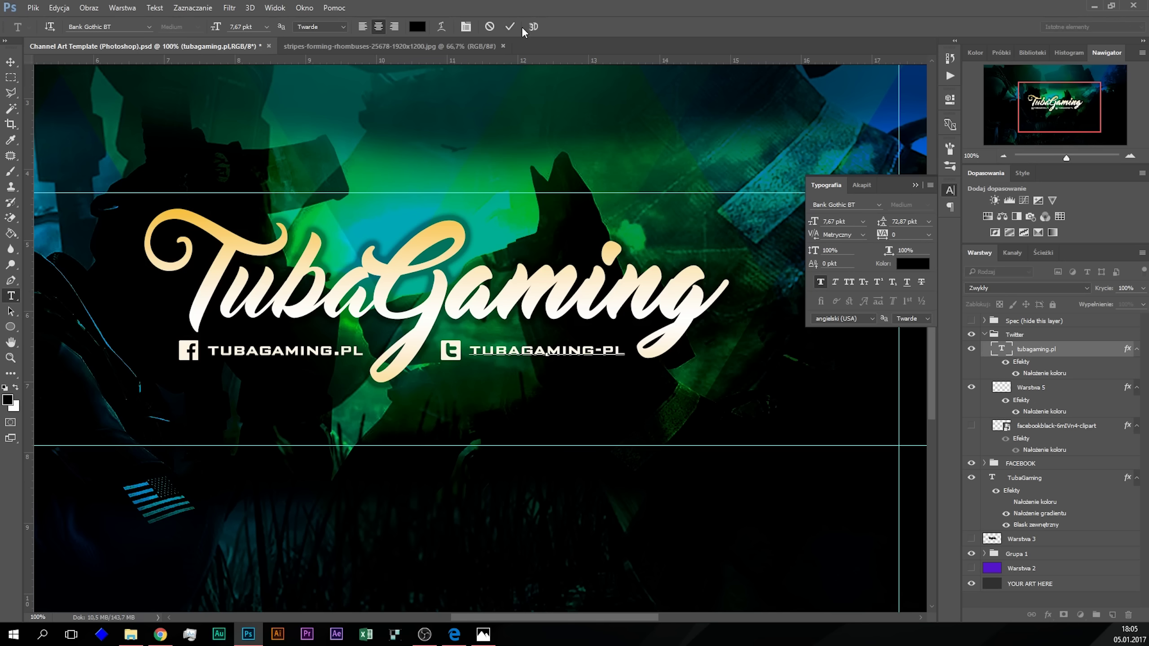
pyautogui.press('BackSpace')
pyautogui.click(512, 28)
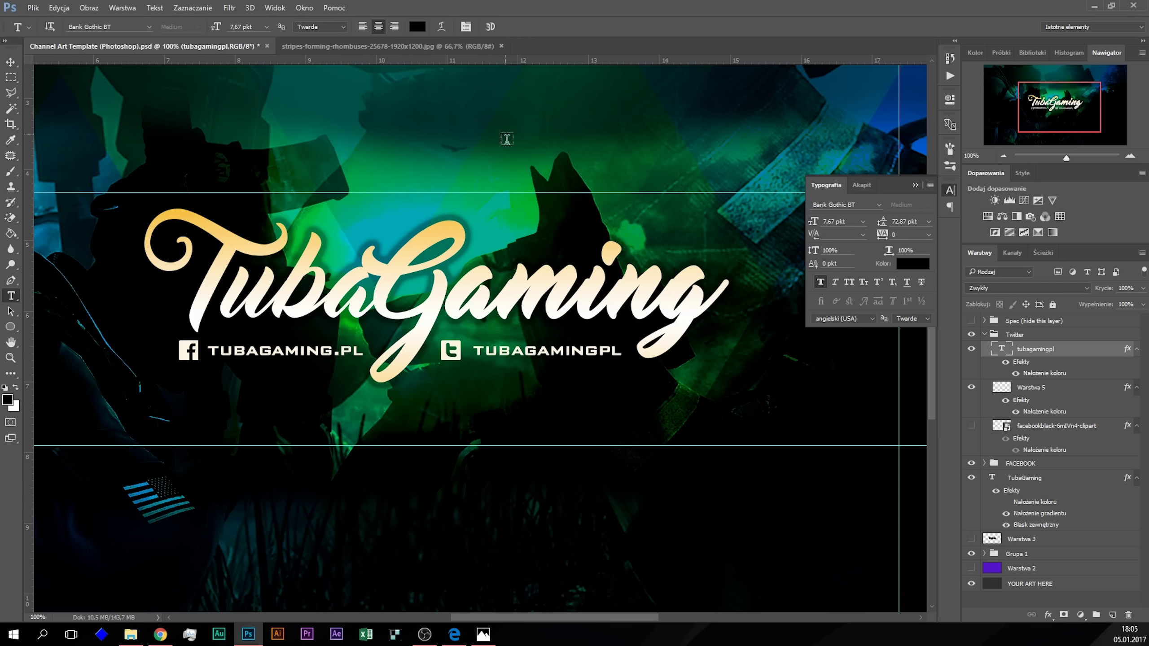
pyautogui.click(1003, 156)
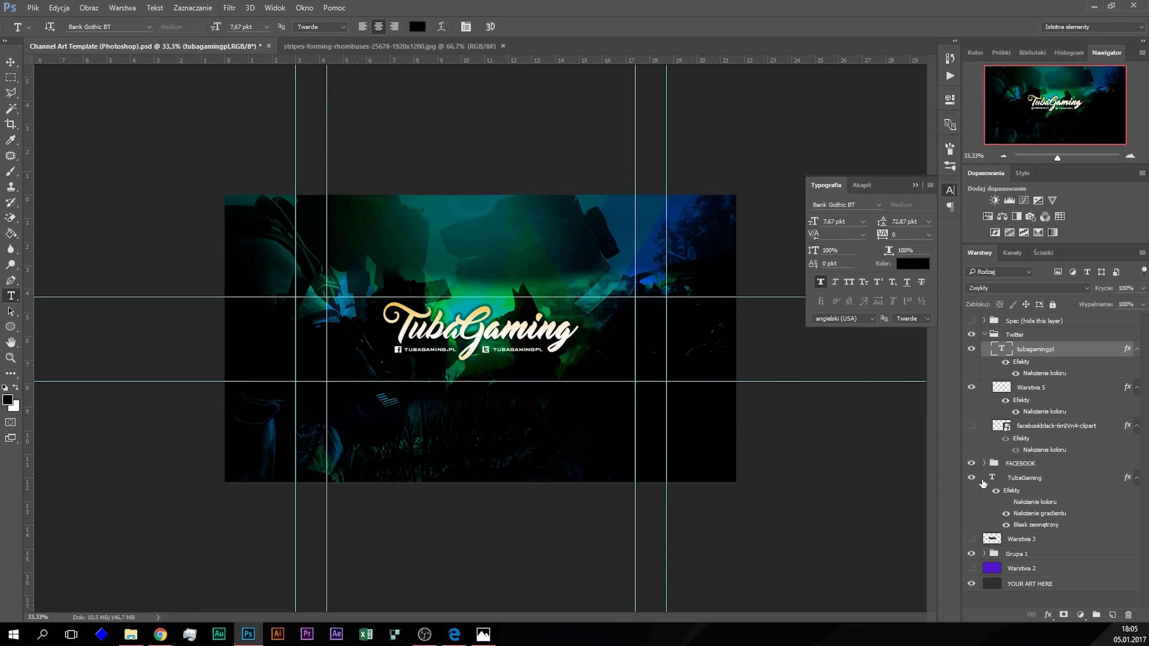
# Step: Collapse the Twitter group and toggle the Spec safe-area overlay on and off, leaving it hidden
pyautogui.click(984, 463)
pyautogui.click(984, 335)
pyautogui.click(1033, 538)
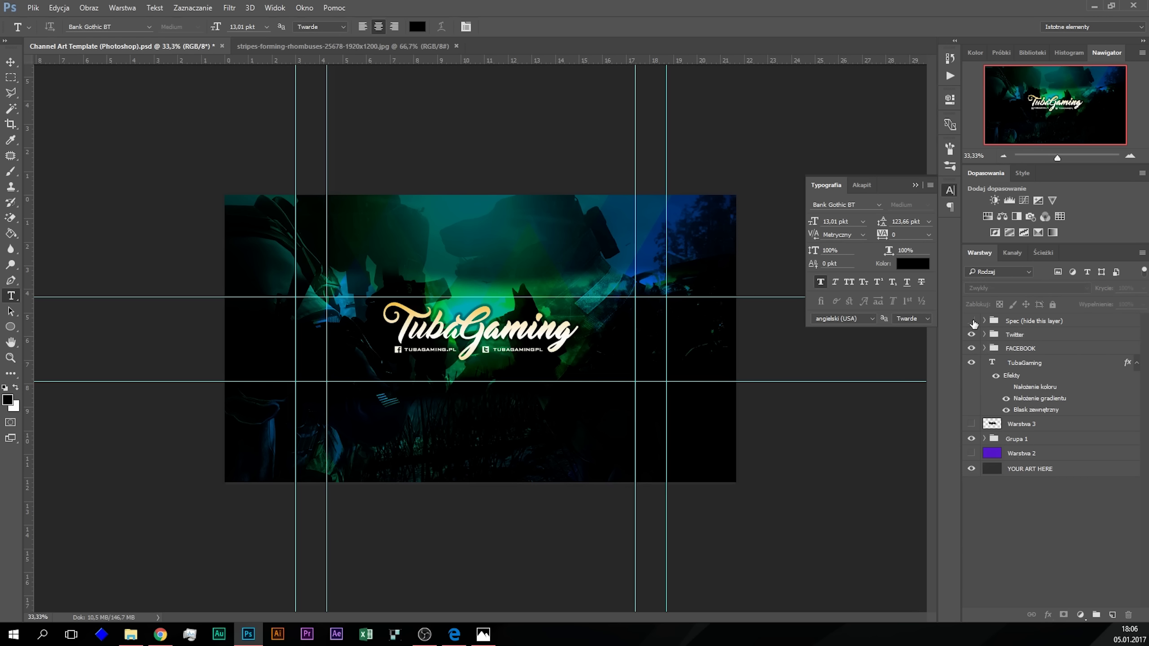
pyautogui.click(971, 321)
pyautogui.click(970, 321)
pyautogui.click(971, 321)
pyautogui.click(971, 321)
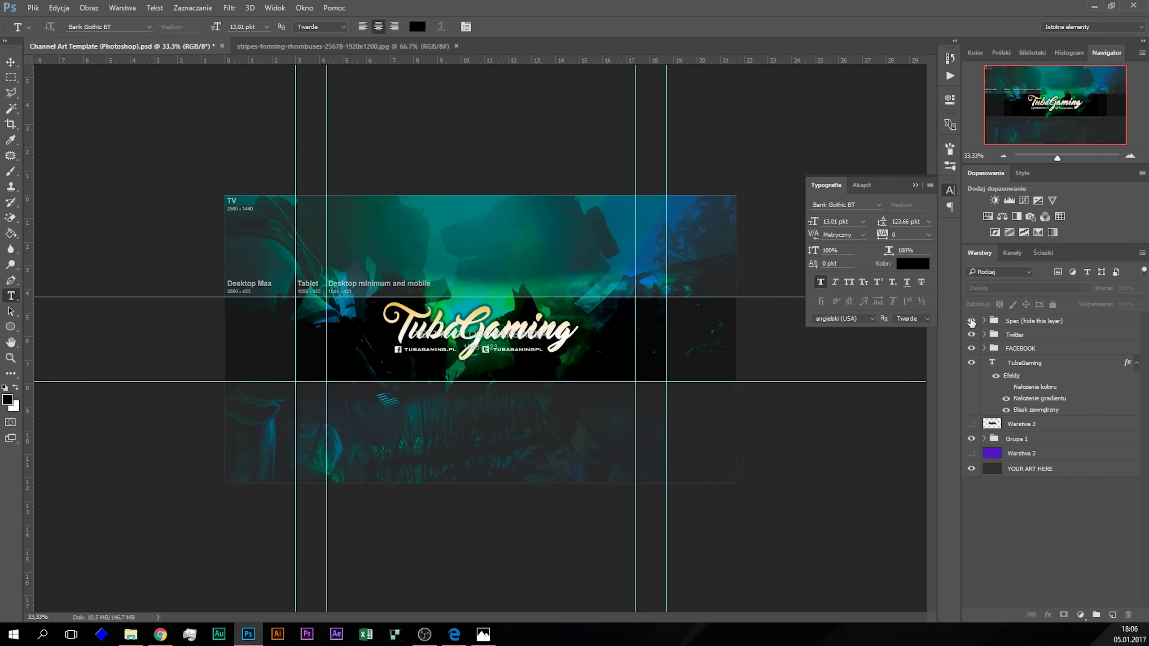
pyautogui.click(971, 321)
pyautogui.click(971, 321)
pyautogui.click(970, 321)
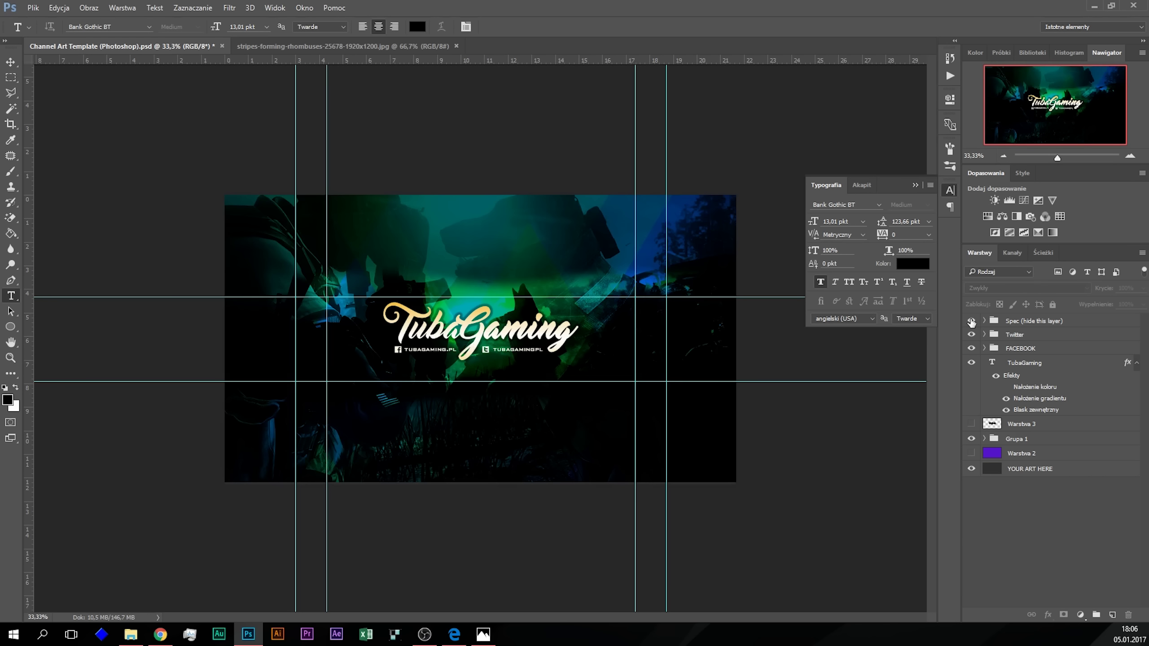
pyautogui.click(971, 321)
pyautogui.click(1130, 156)
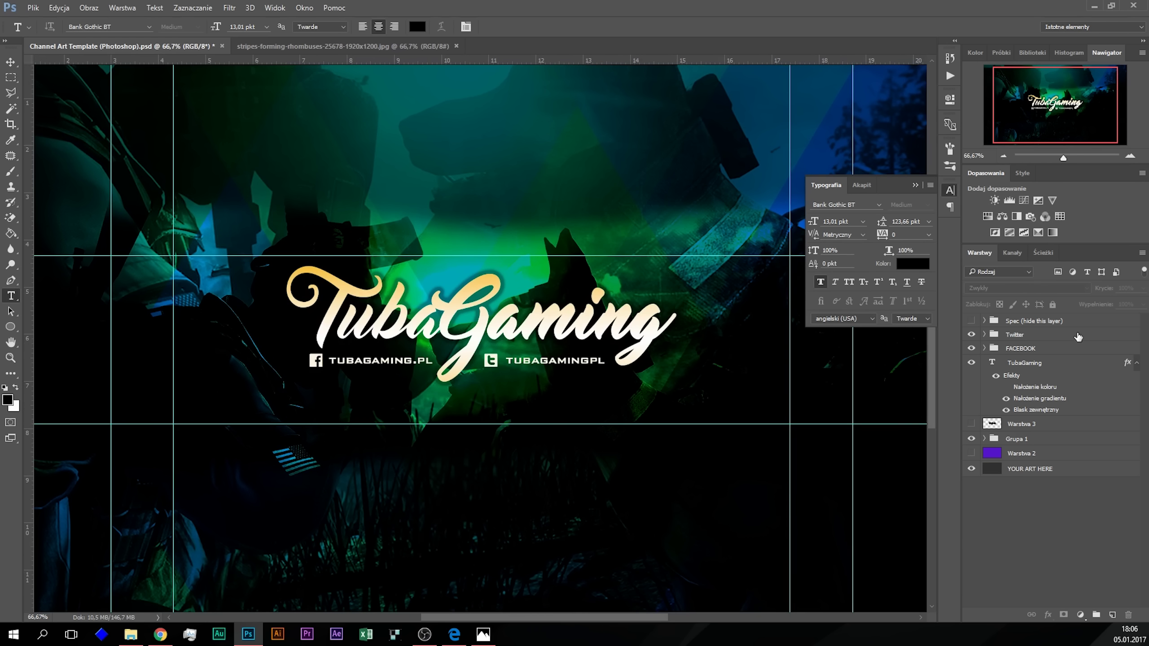
# Step: Select the Twitter and FACEBOOK groups with the TubaGaming text and move them together
pyautogui.click(1037, 337)
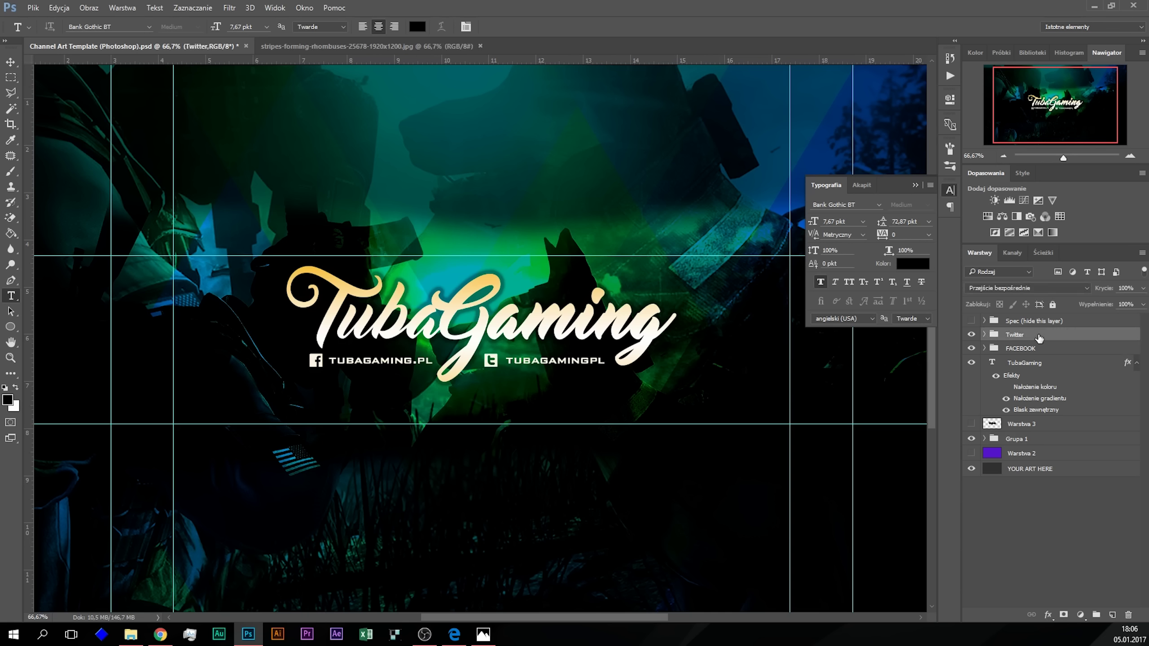
pyautogui.keyDown('shift'); pyautogui.click(1060, 351); pyautogui.keyUp('shift')
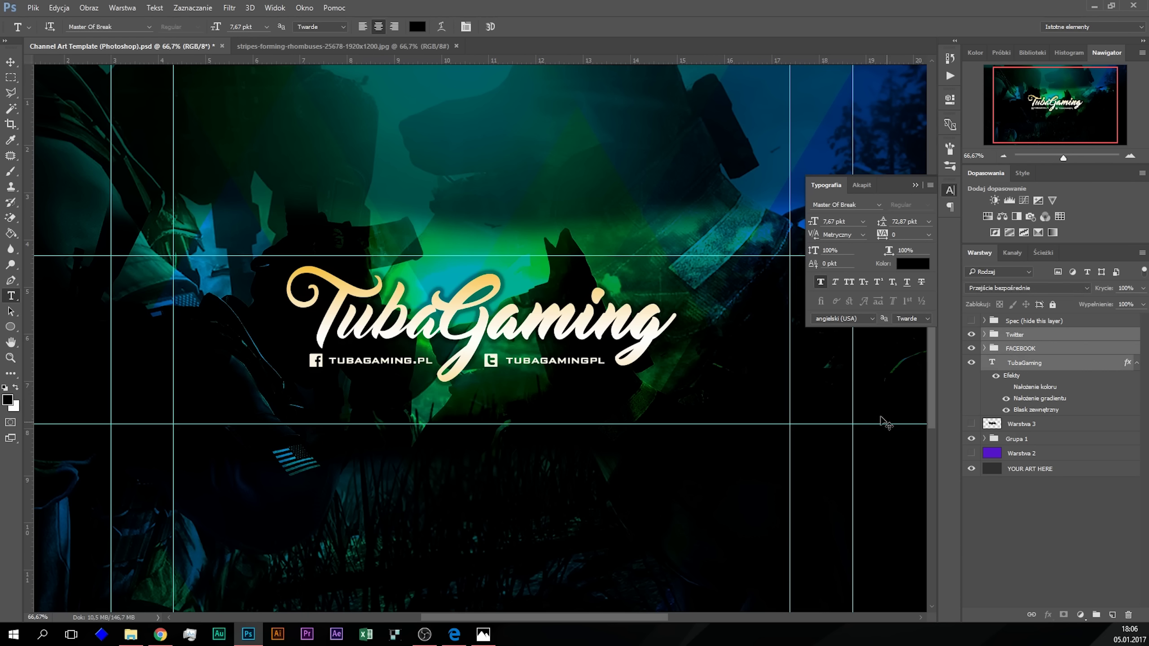
pyautogui.click(10, 65)
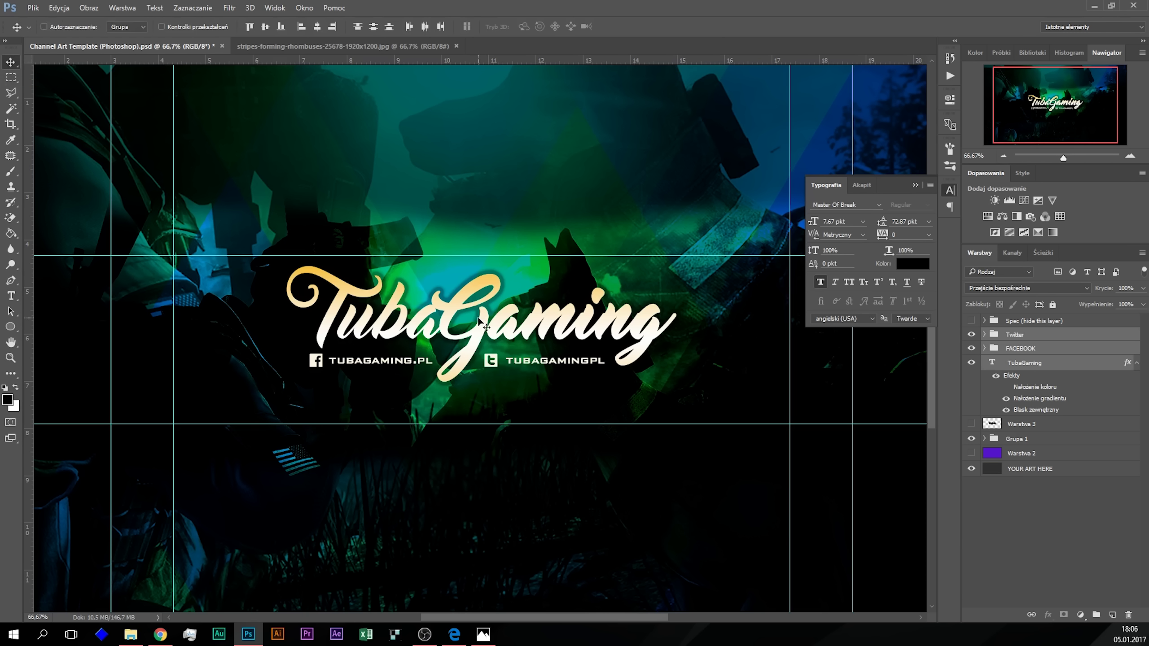
pyautogui.moveTo(472, 316); pyautogui.dragTo(472, 336)
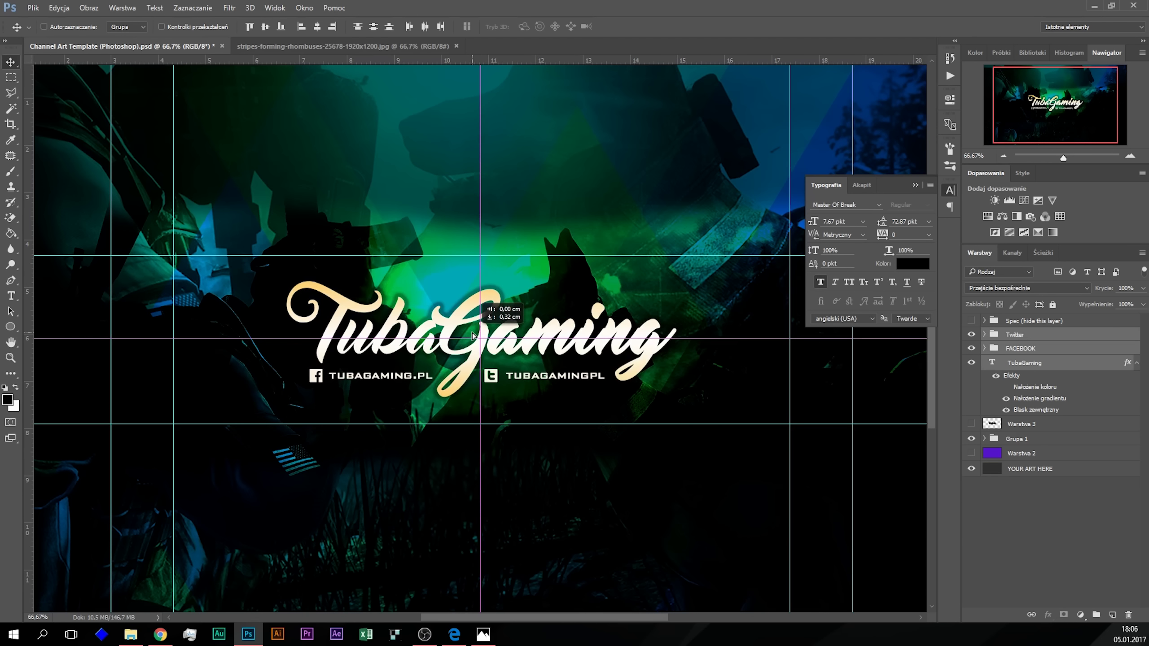
pyautogui.moveTo(473, 335)
pyautogui.mouseDown()
pyautogui.moveTo(482, 329)
pyautogui.moveTo(472, 330)
pyautogui.mouseUp()
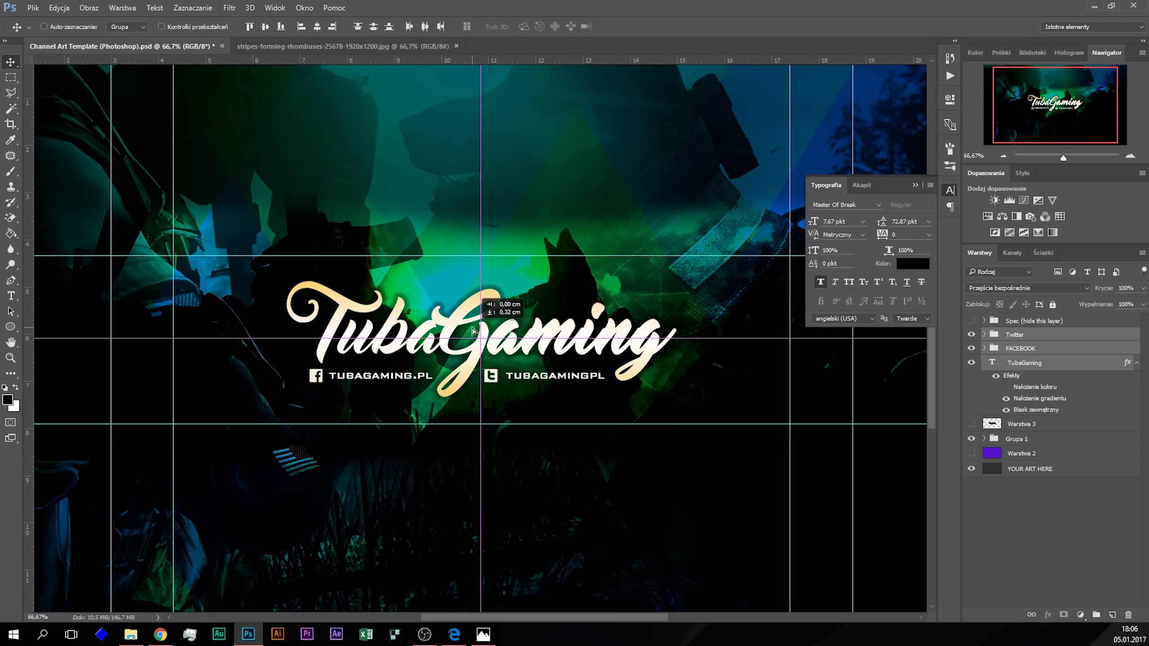
pyautogui.moveTo(473, 331); pyautogui.dragTo(473, 331)
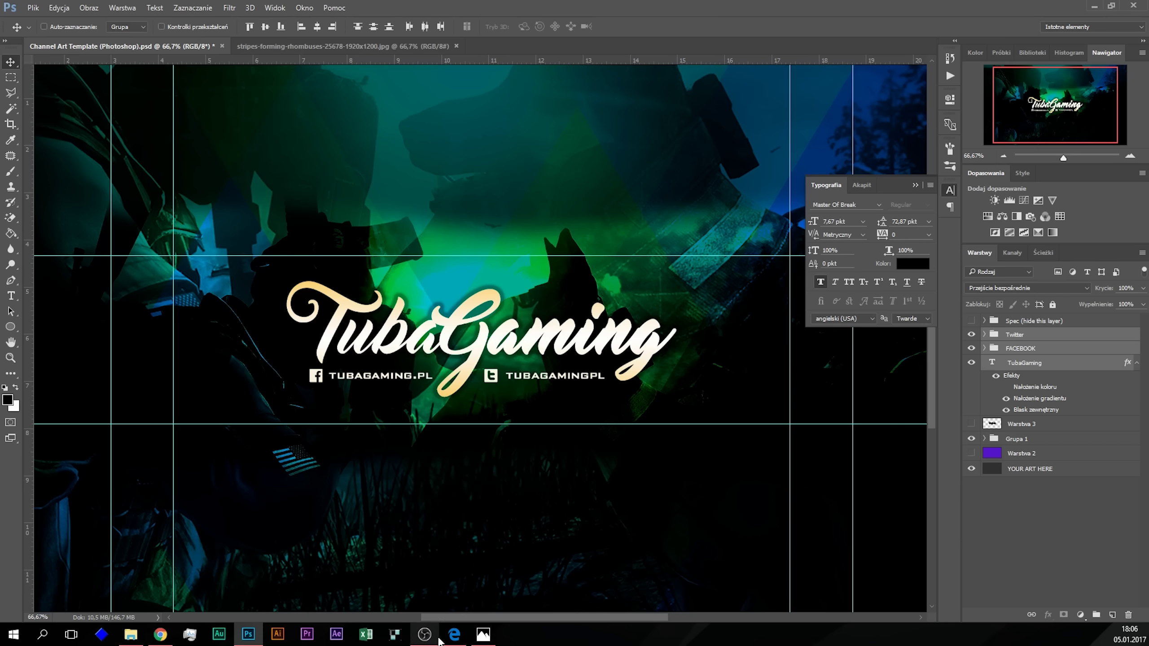
# Step: In Edge, run a Google Images search for 'flare'
pyautogui.moveTo(454, 634)
pyautogui.click(455, 543)
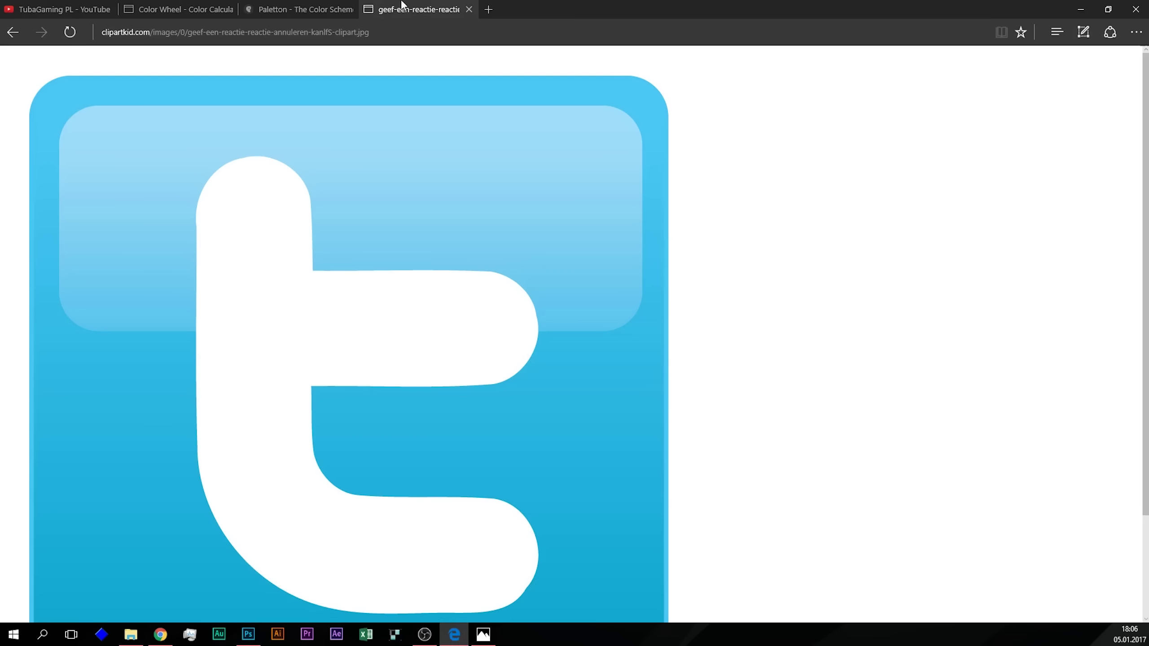
pyautogui.click(13, 32)
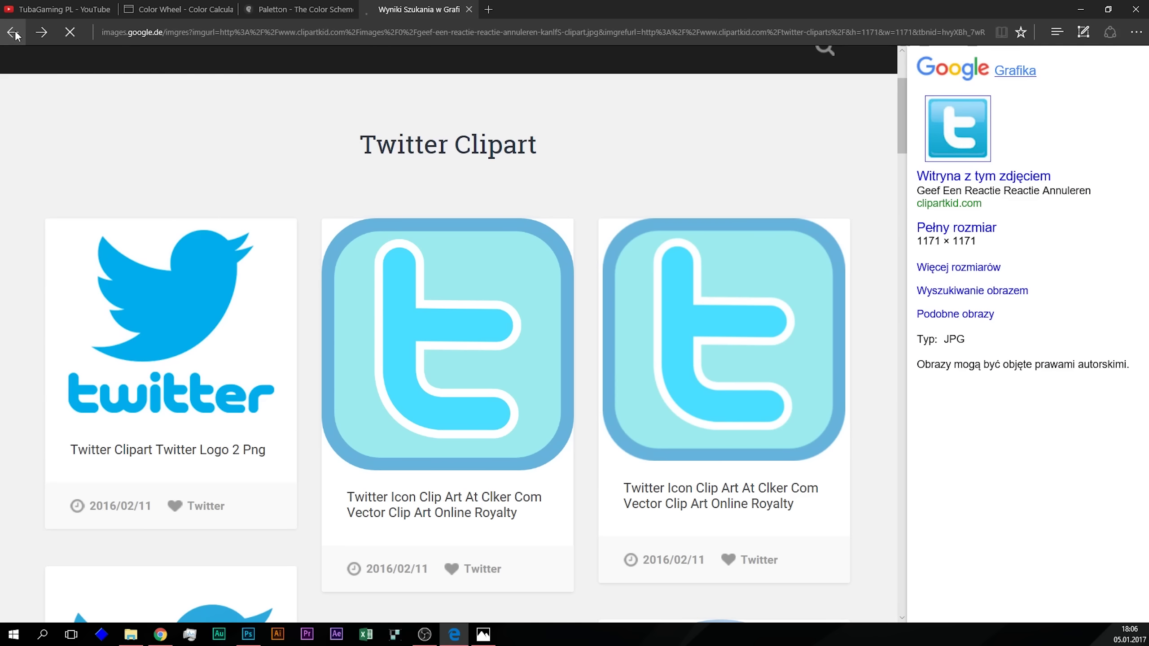
pyautogui.click(13, 33)
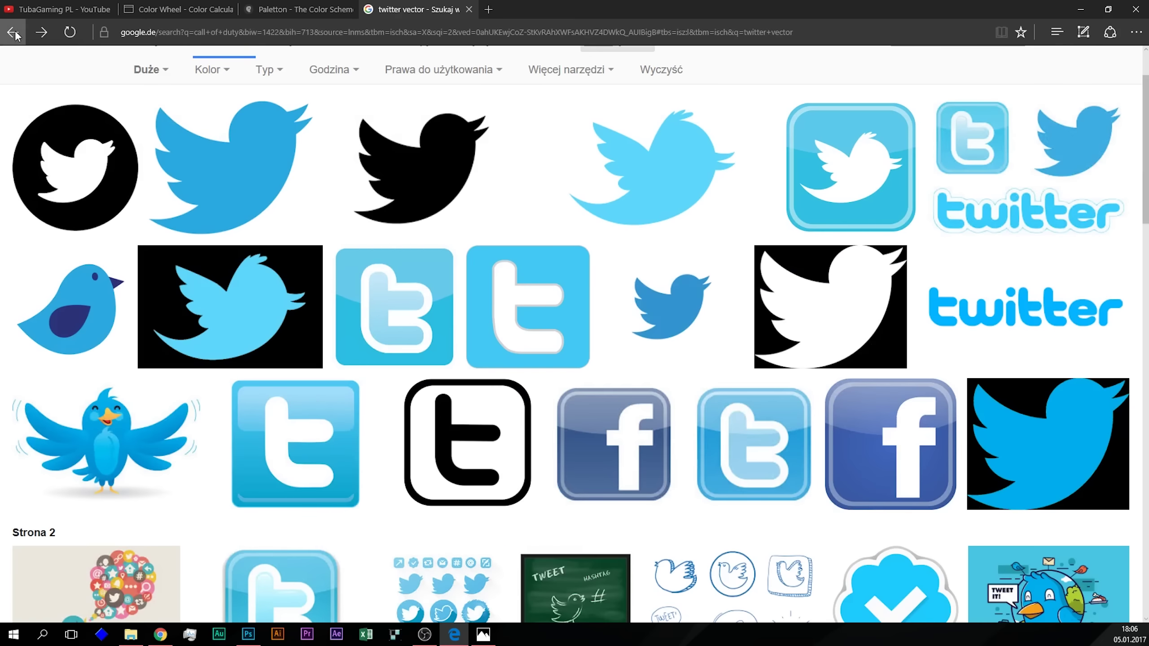
pyautogui.click(13, 33)
pyautogui.click(274, 77)
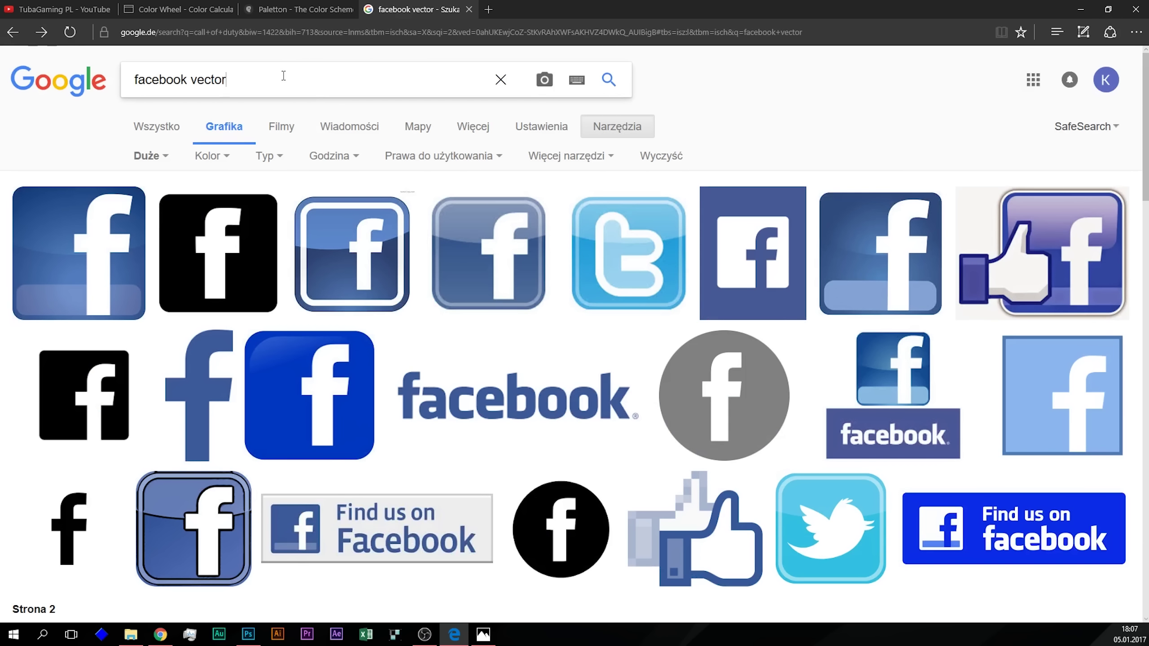
pyautogui.hotkey('ctrl', 'a')
pyautogui.write('flare')
pyautogui.press('Return')
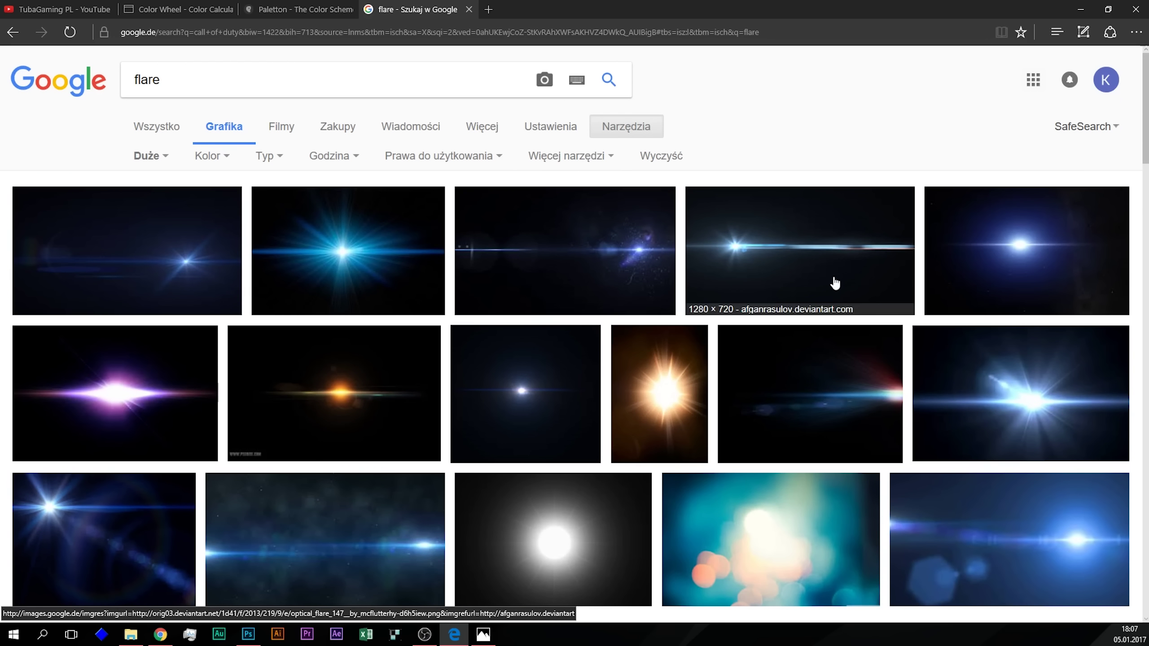
# Step: Open the thin blue horizontal flare at full size, copy it, and return to Photoshop
pyautogui.scroll(-5, 158, 317)
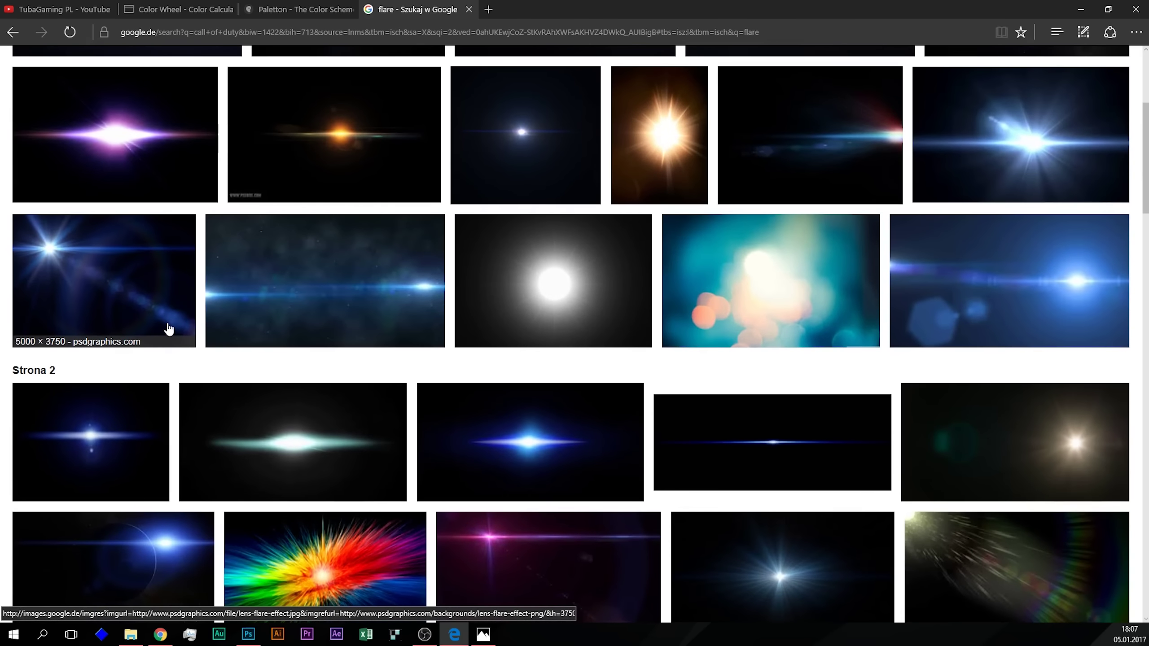
pyautogui.scroll(-5, 700, 448)
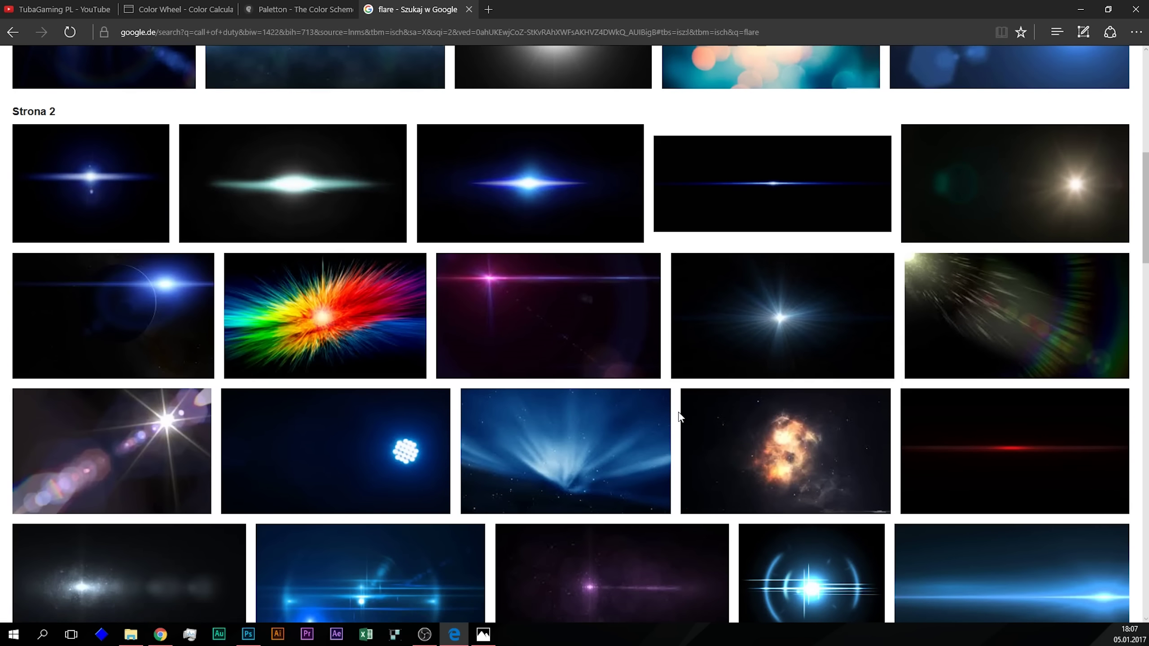
pyautogui.scroll(7, 680, 412)
pyautogui.click(764, 529)
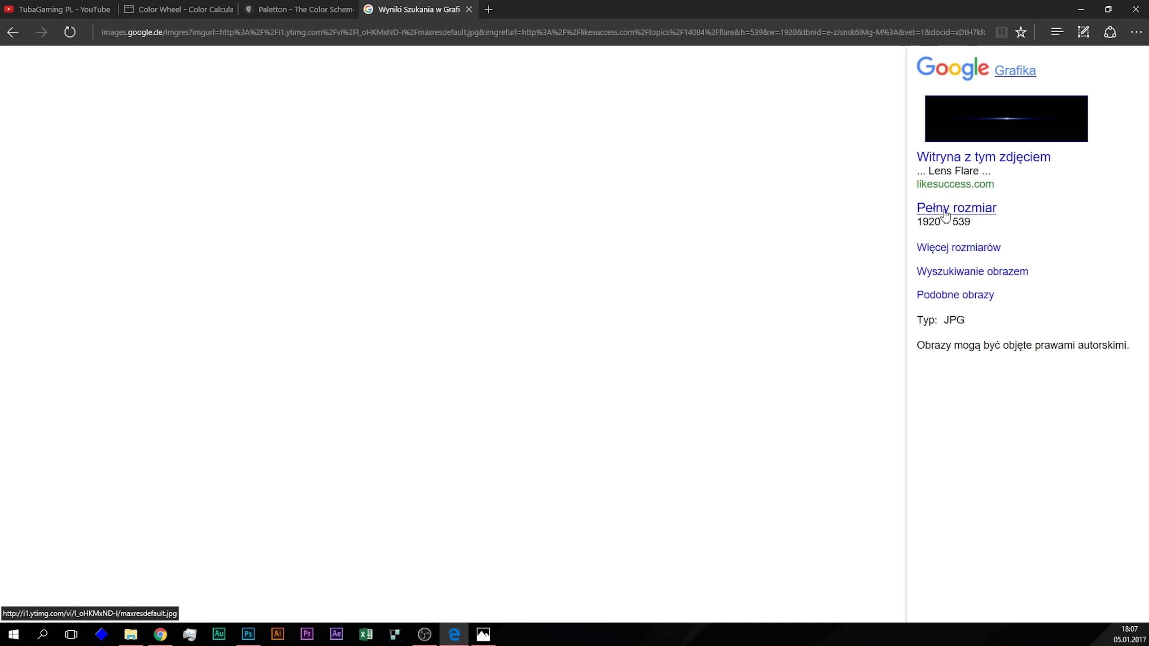
pyautogui.click(950, 210)
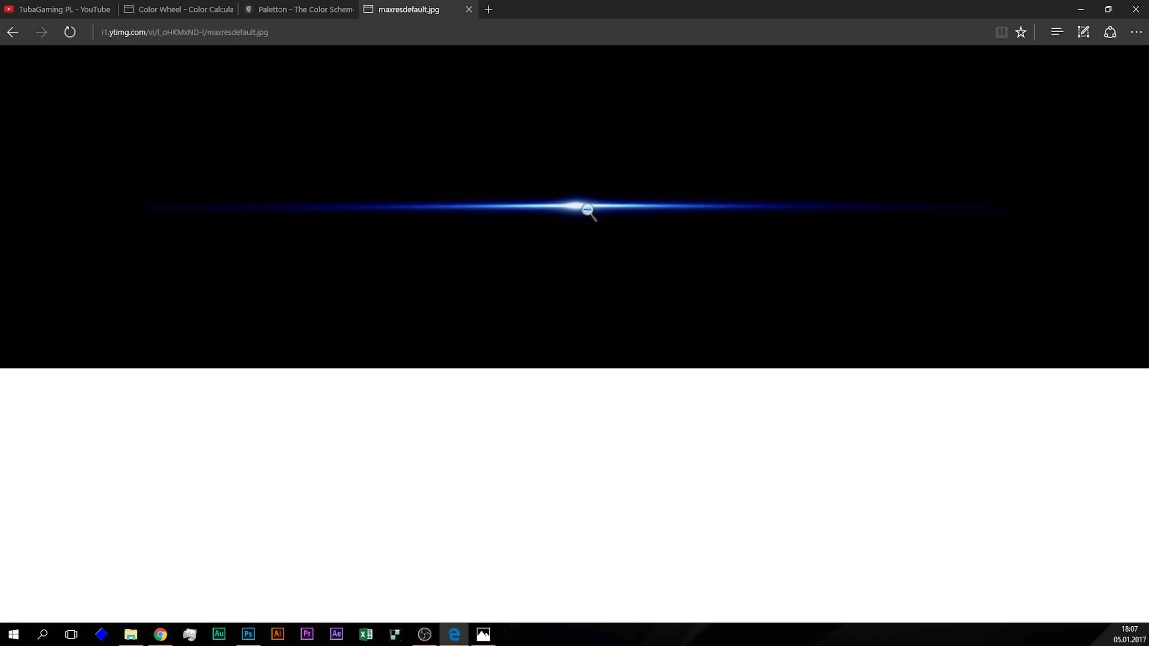
pyautogui.click(561, 213)
pyautogui.rightClick(539, 206)
pyautogui.click(513, 180)
pyautogui.rightClick(540, 198)
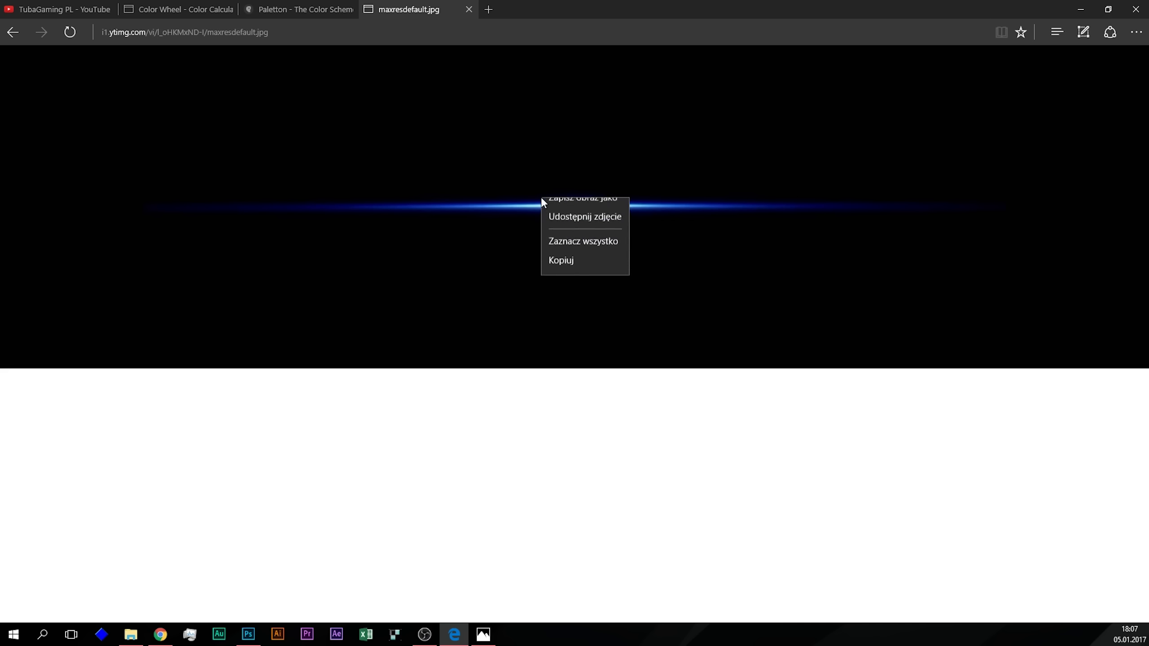
pyautogui.click(573, 275)
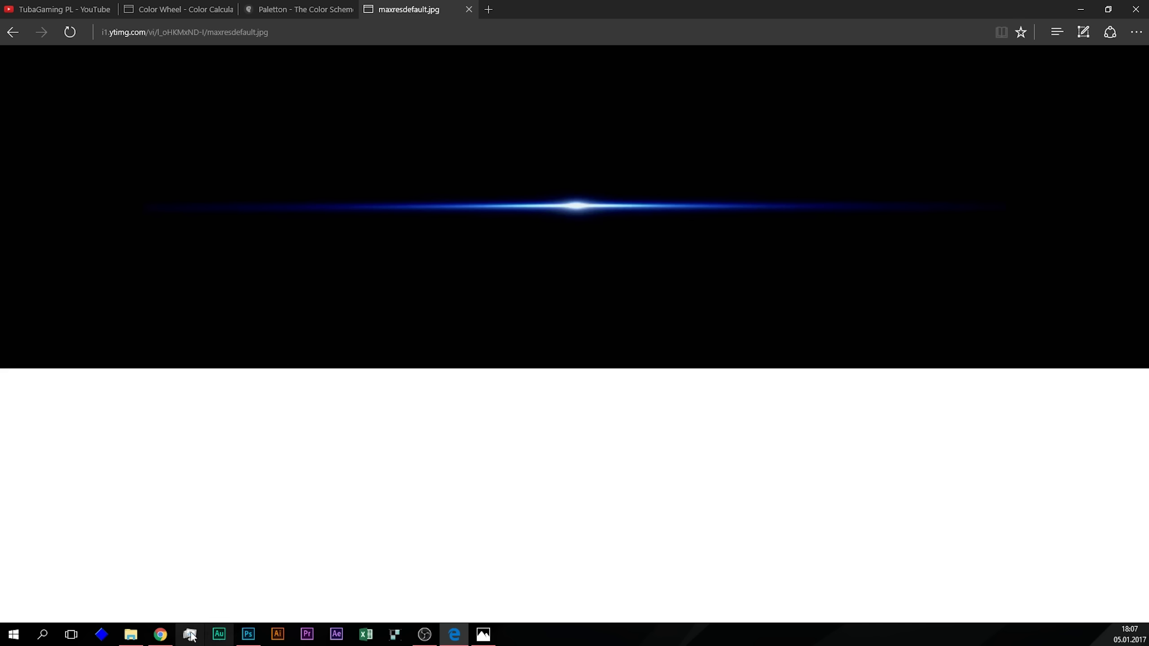
pyautogui.click(248, 634)
pyautogui.click(1018, 541)
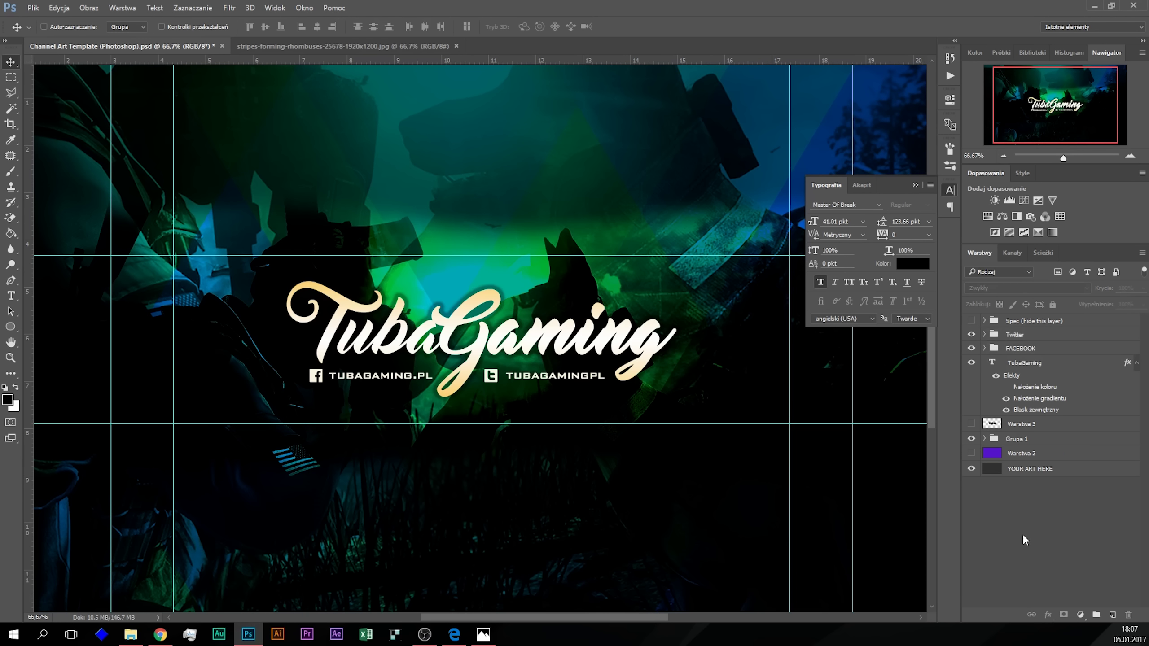
# Step: Select Warstwa 3 and paste the flare image above it as a new layer
pyautogui.click(1060, 425)
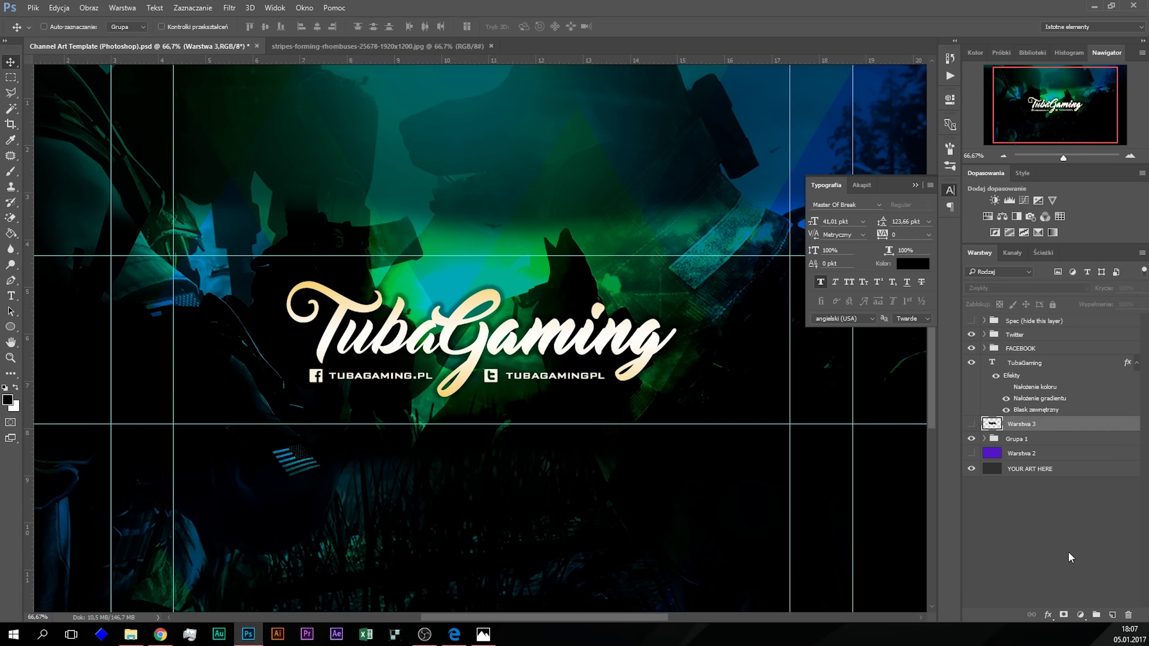
pyautogui.click(1050, 540)
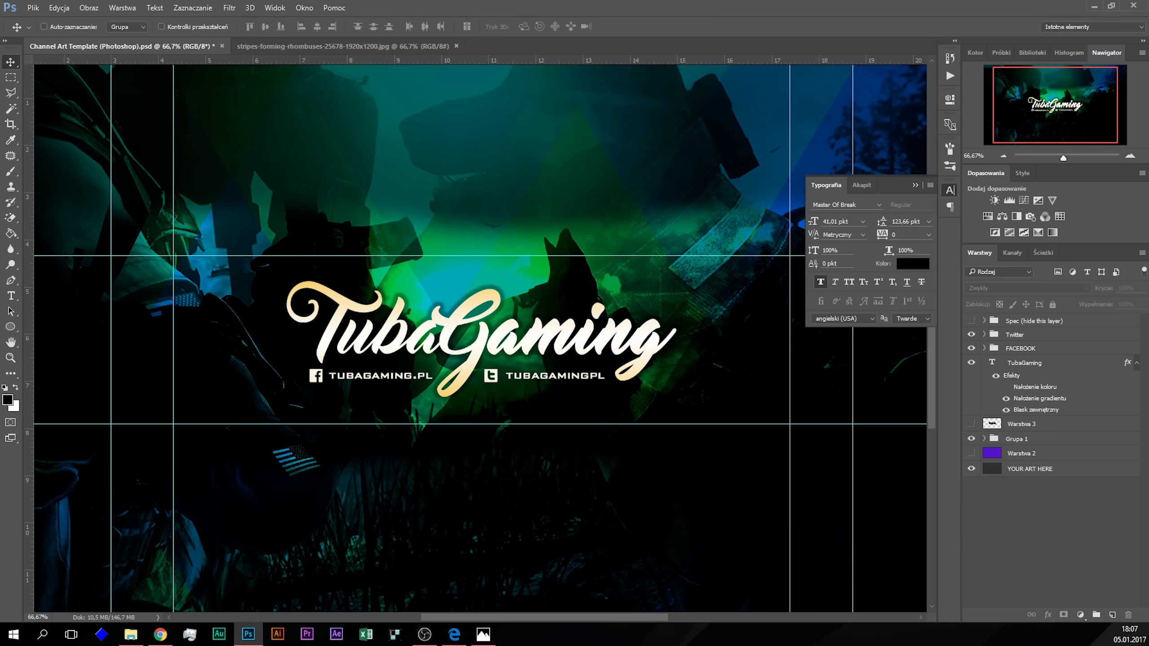
pyautogui.click(1044, 430)
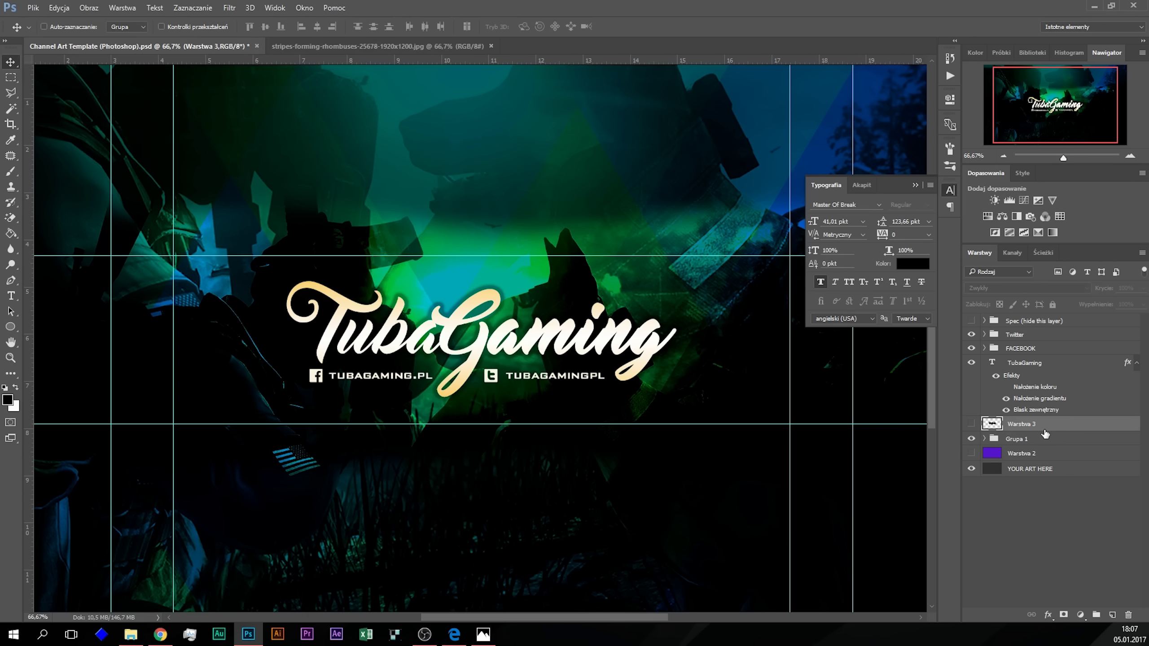
pyautogui.press('ctrl')
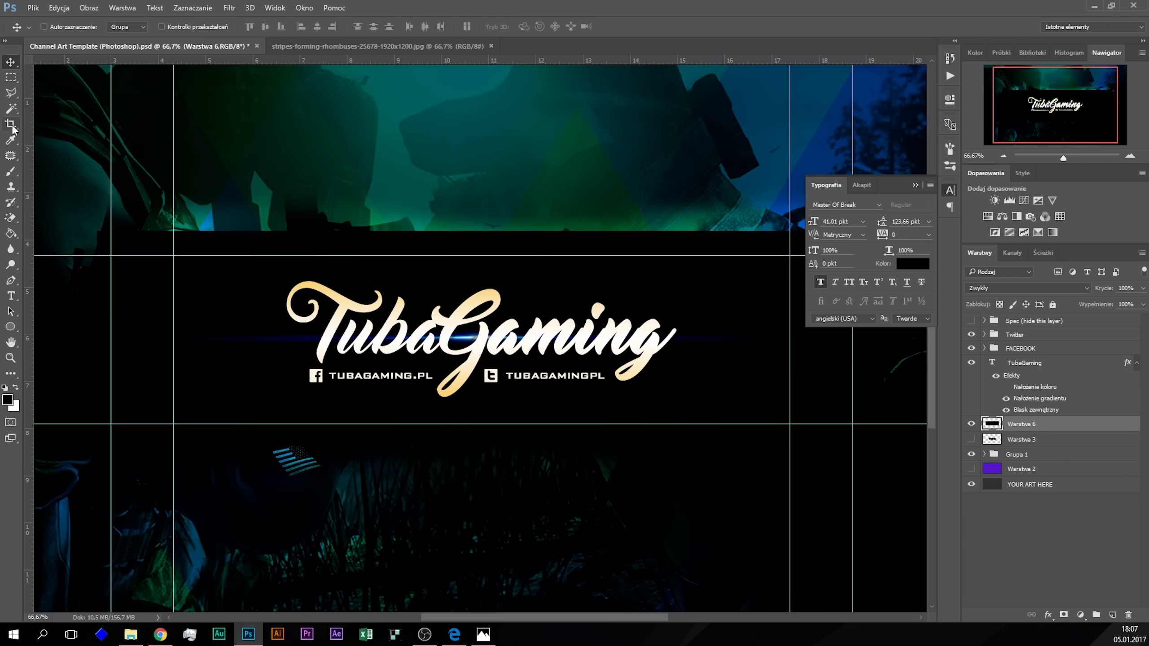
# Step: Position the flare streak just beneath the social handles and begin cycling its blend modes
pyautogui.moveTo(552, 296); pyautogui.dragTo(540, 311)
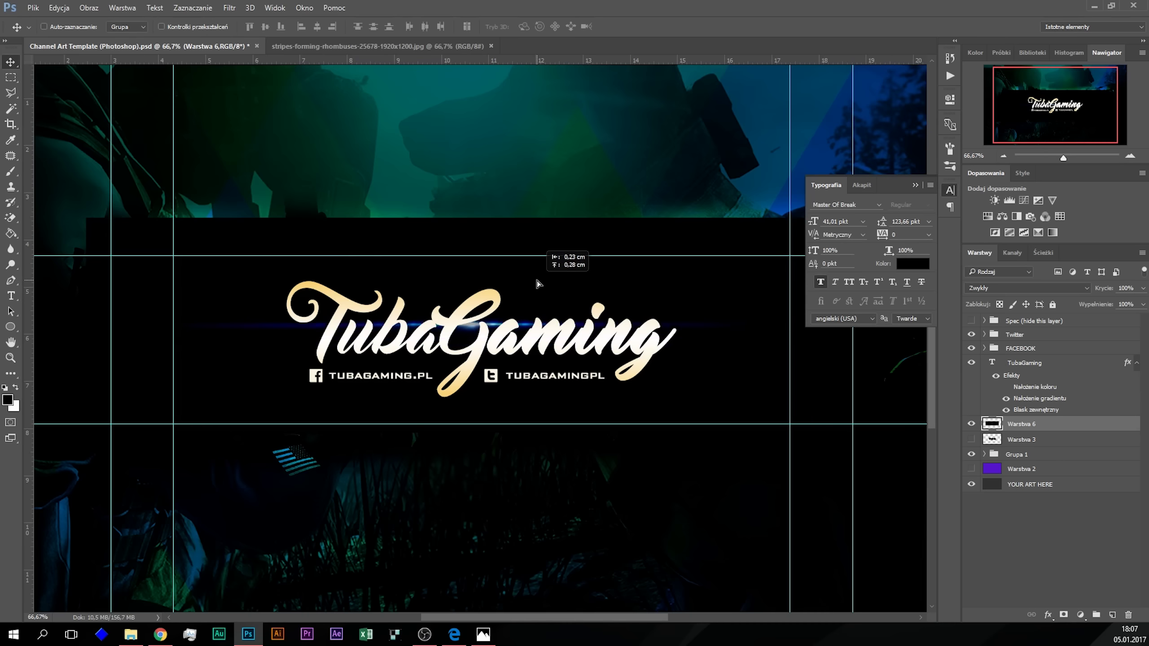
pyautogui.moveTo(540, 311)
pyautogui.mouseDown()
pyautogui.moveTo(672, 278)
pyautogui.moveTo(663, 268)
pyautogui.mouseUp()
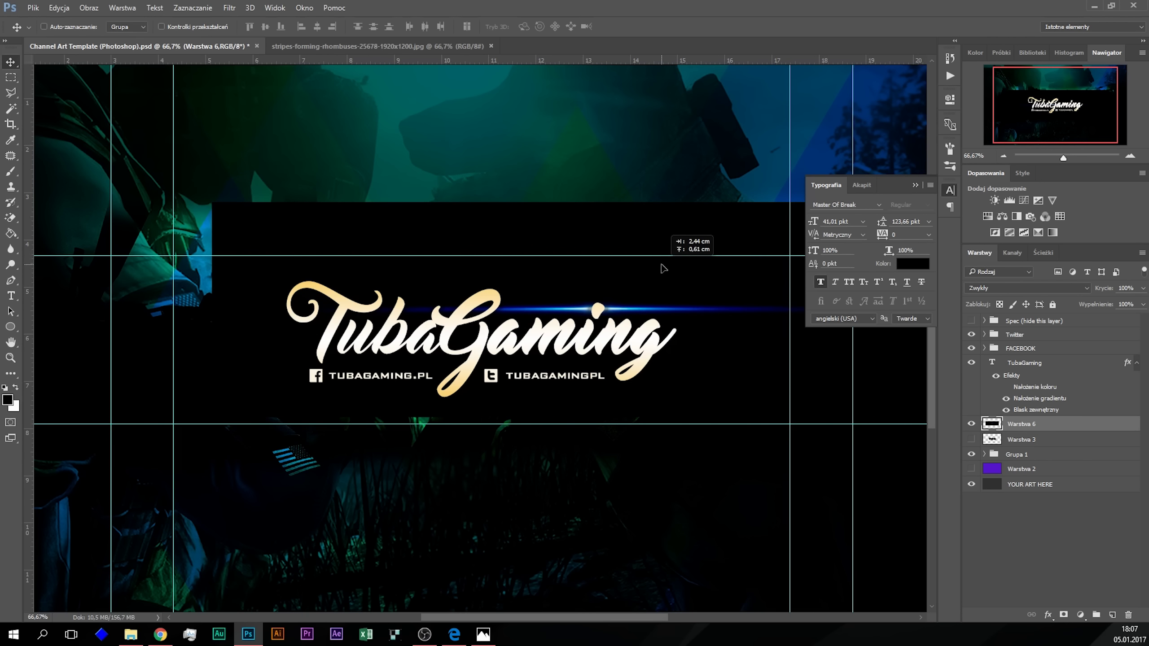
pyautogui.moveTo(662, 268); pyautogui.dragTo(557, 340)
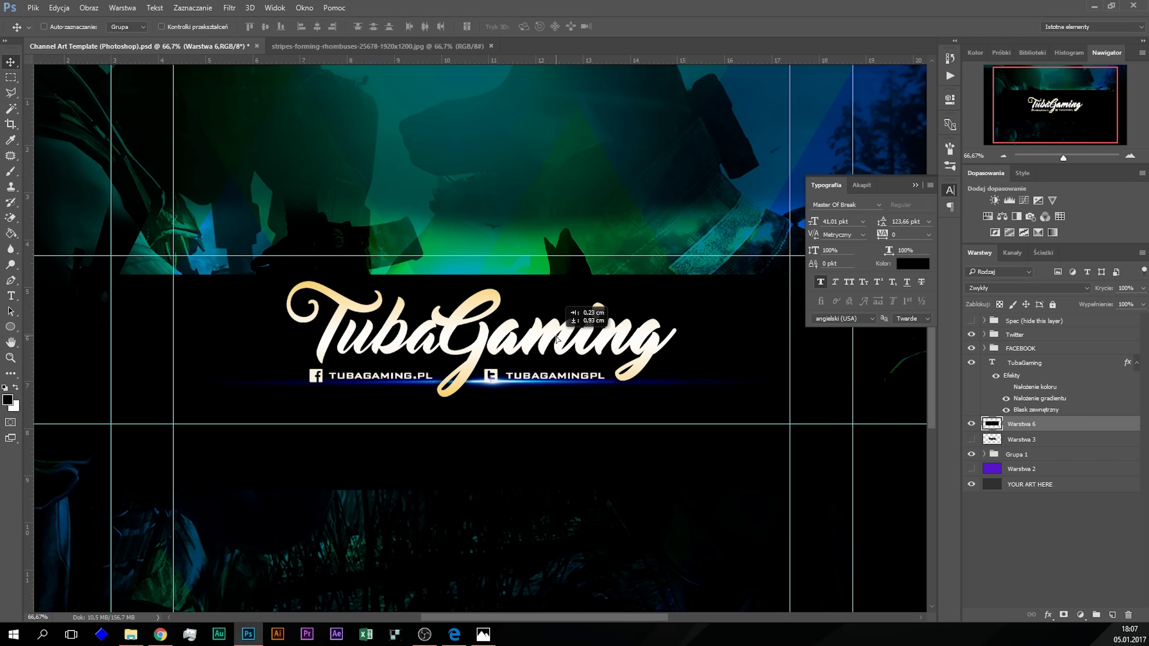
pyautogui.moveTo(556, 339); pyautogui.dragTo(557, 339)
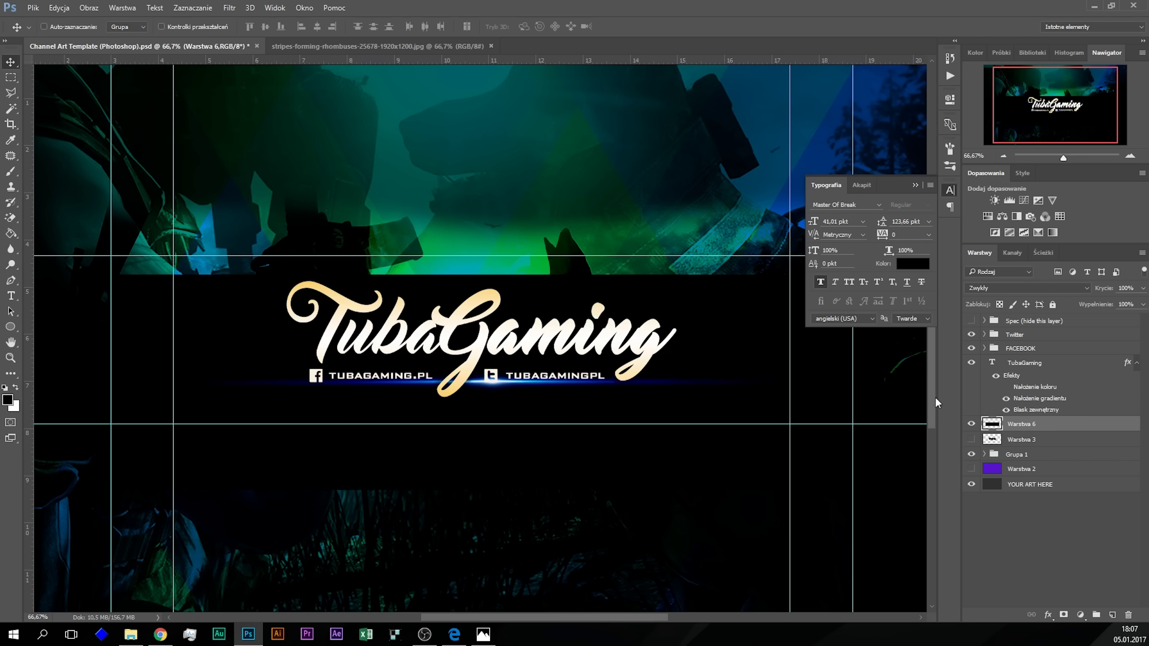
pyautogui.click(1015, 289)
pyautogui.press('Down')
# Step: Set the flare layer's blend mode to Jaśniej so only the blue streak shows
pyautogui.press('Down')
pyautogui.press('Down')
pyautogui.press('Down')
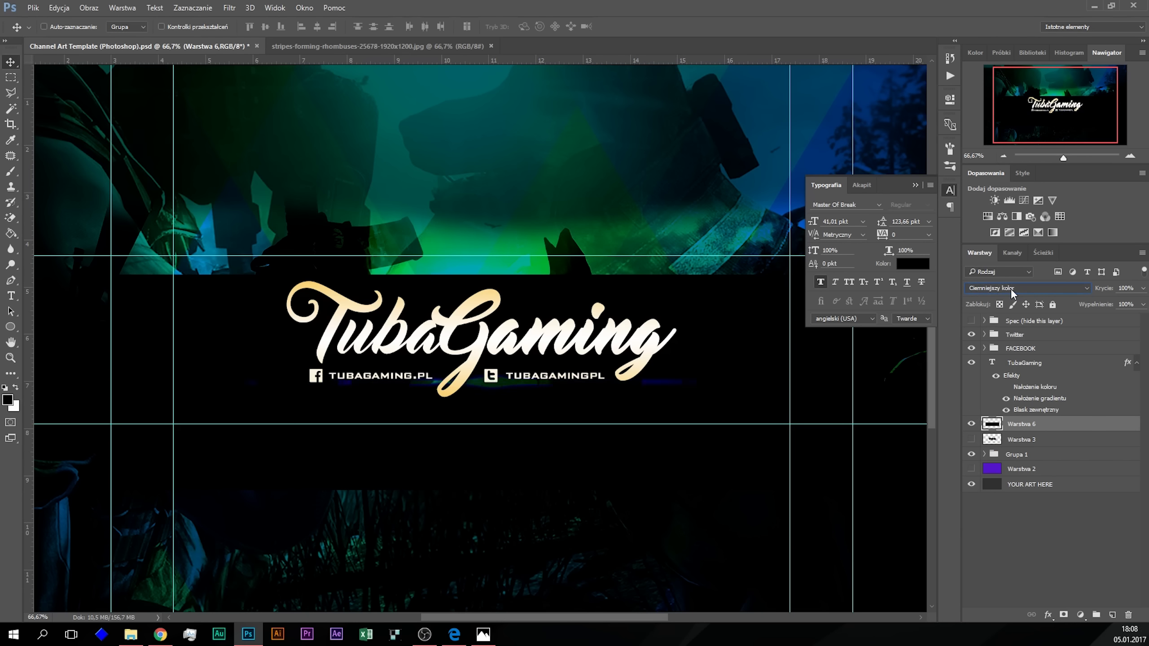
pyautogui.press('Down')
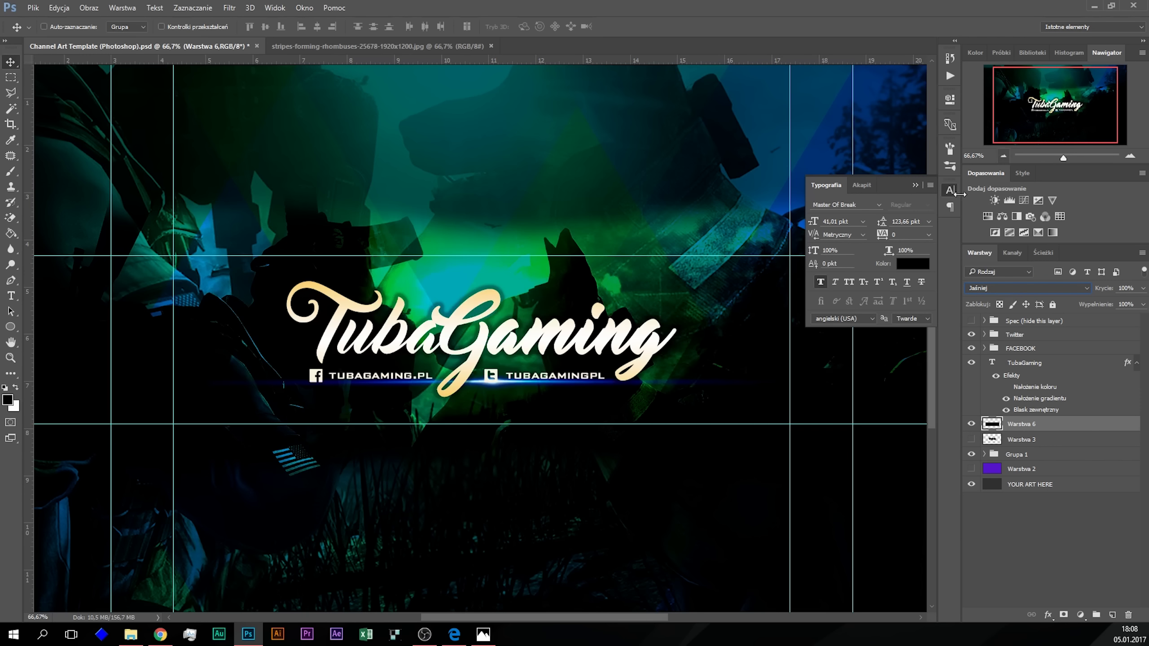
pyautogui.click(1129, 156)
pyautogui.click(1130, 156)
pyautogui.moveTo(1050, 112); pyautogui.dragTo(1053, 117)
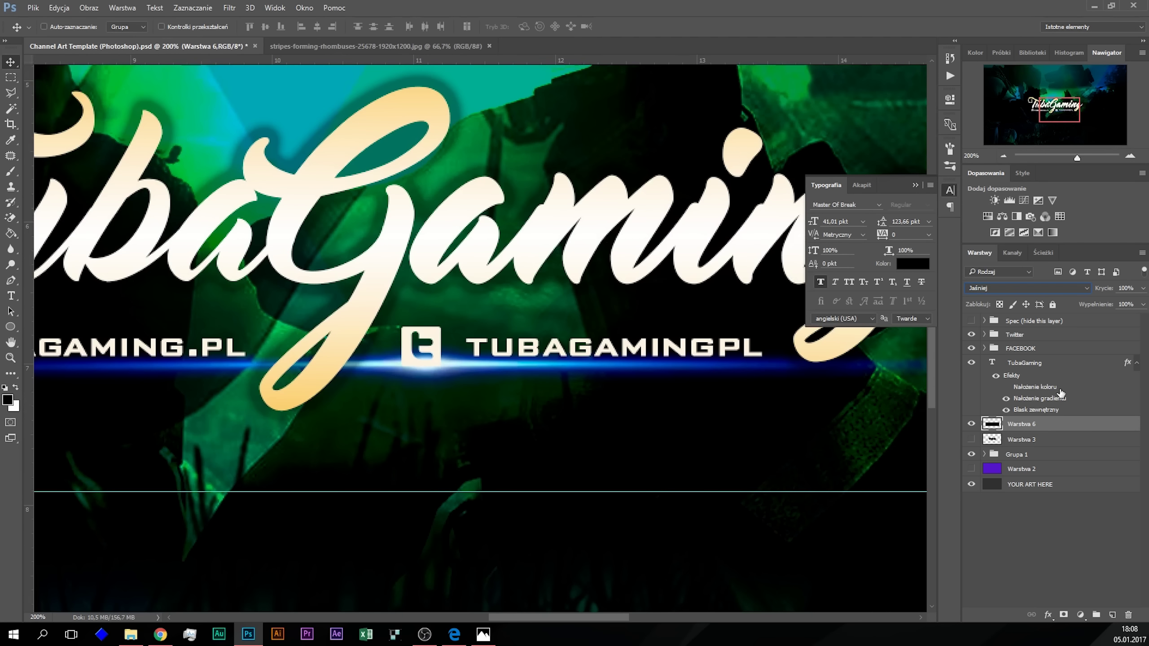
pyautogui.click(1004, 156)
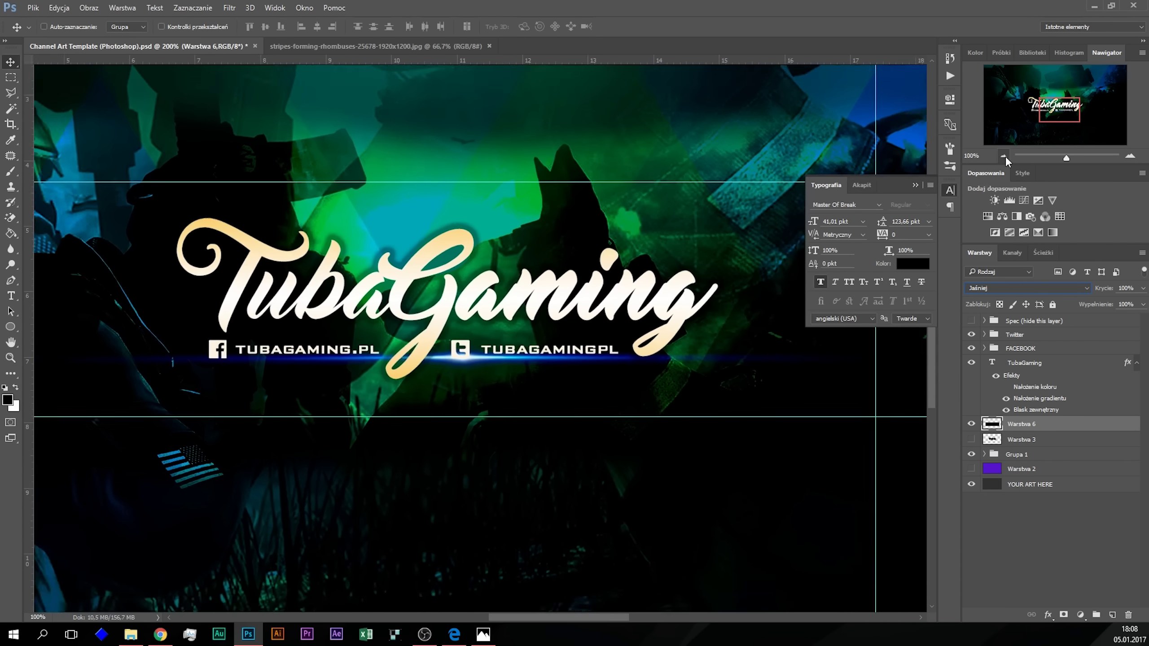
pyautogui.click(1003, 156)
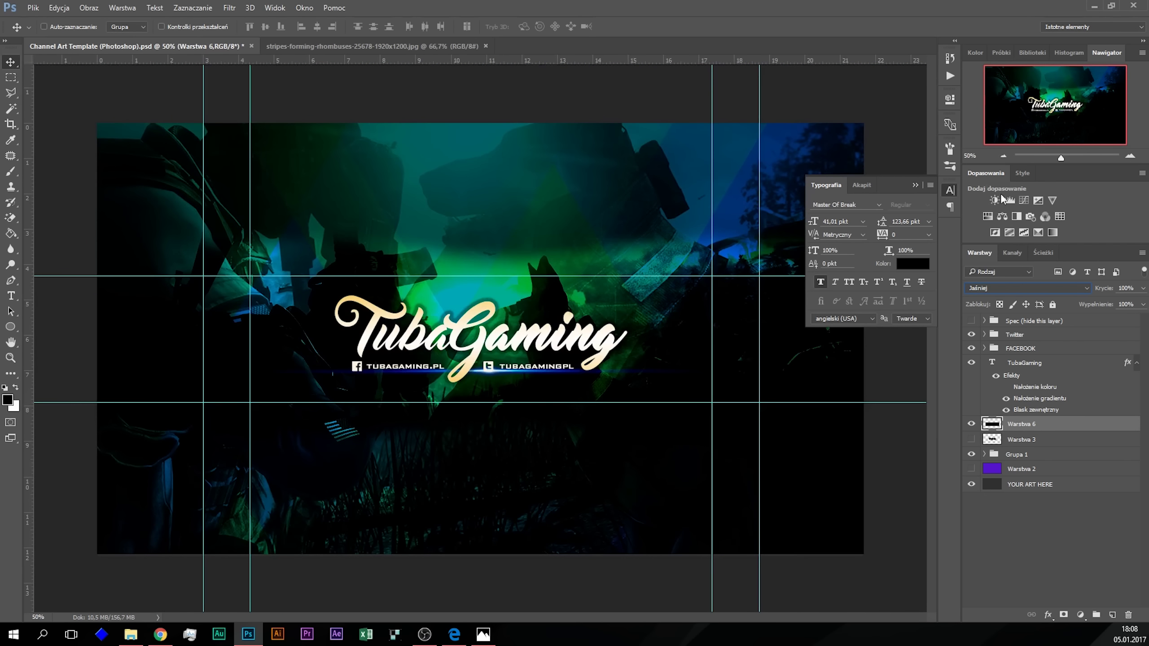
pyautogui.click(1130, 156)
pyautogui.click(1130, 156)
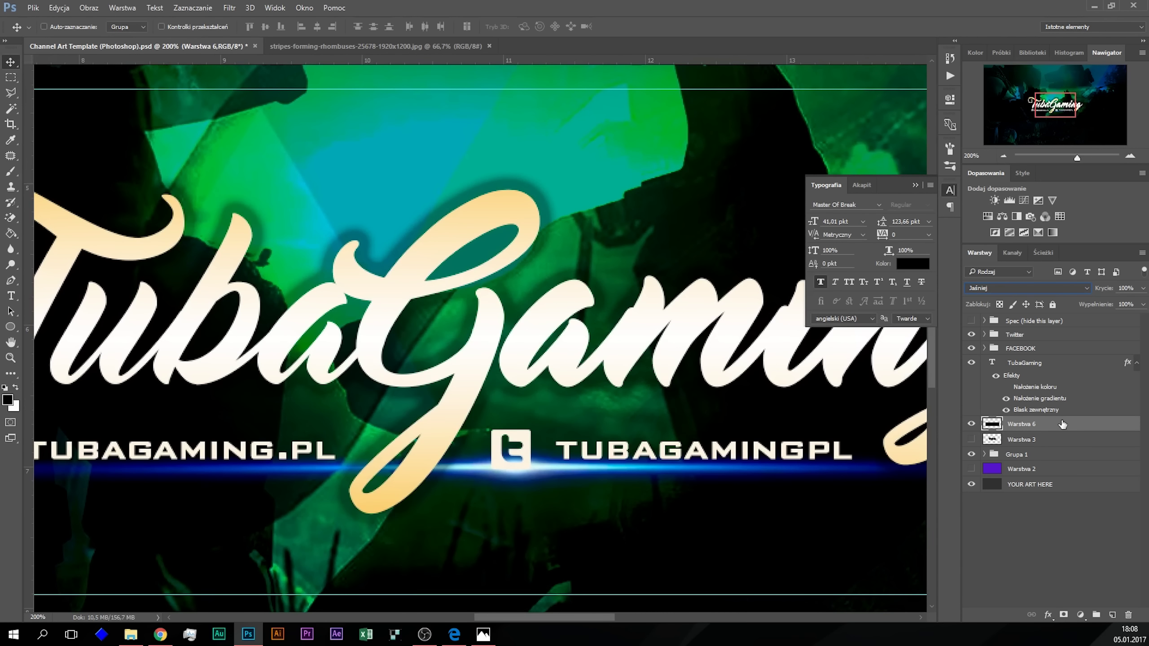
# Step: Turn off the flare layer's cream Colour Overlay, then choose Colour Balance from Image Adjustments
pyautogui.doubleClick(1062, 424)
pyautogui.click(534, 407)
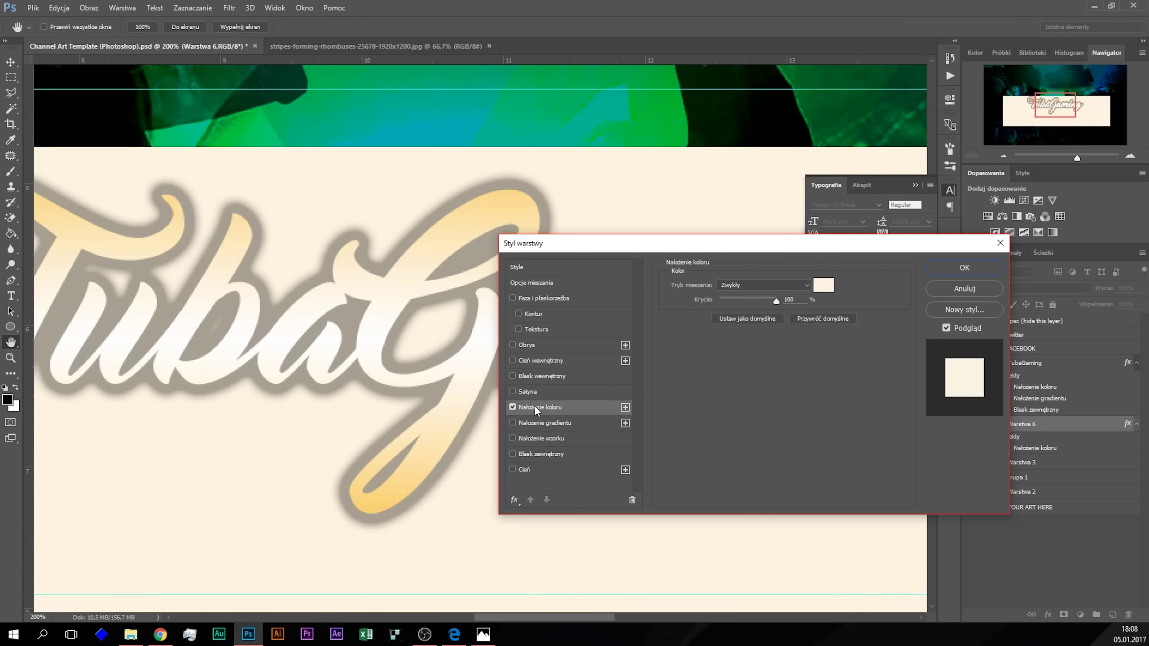
pyautogui.click(513, 407)
pyautogui.click(965, 288)
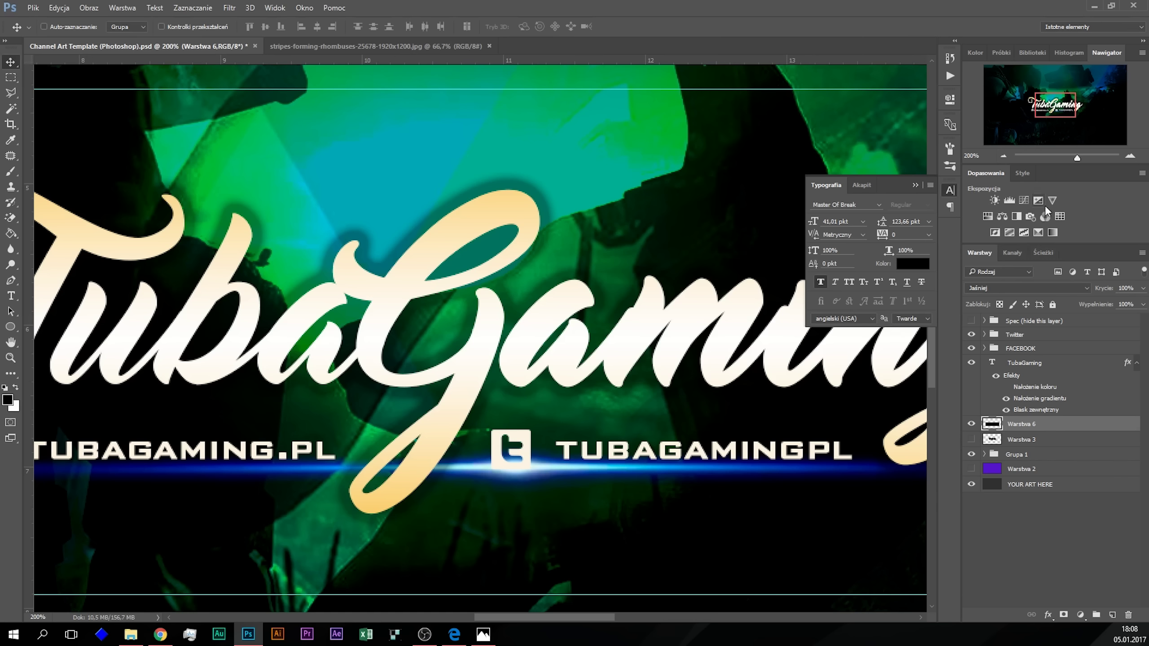
pyautogui.click(88, 8)
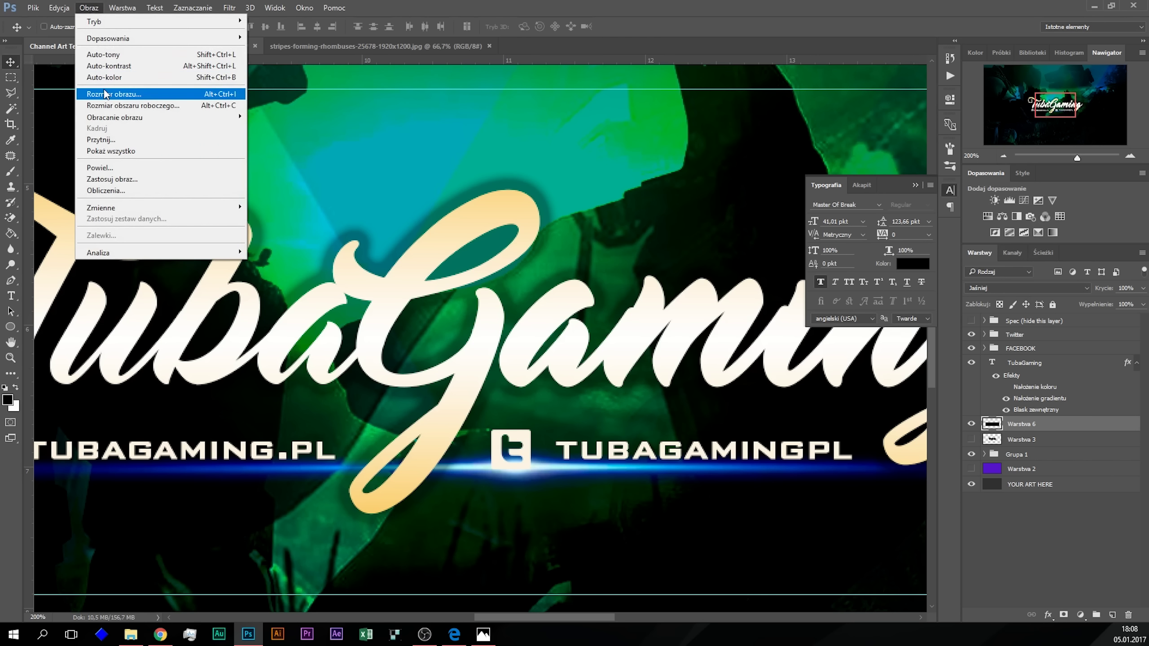
pyautogui.moveTo(135, 37)
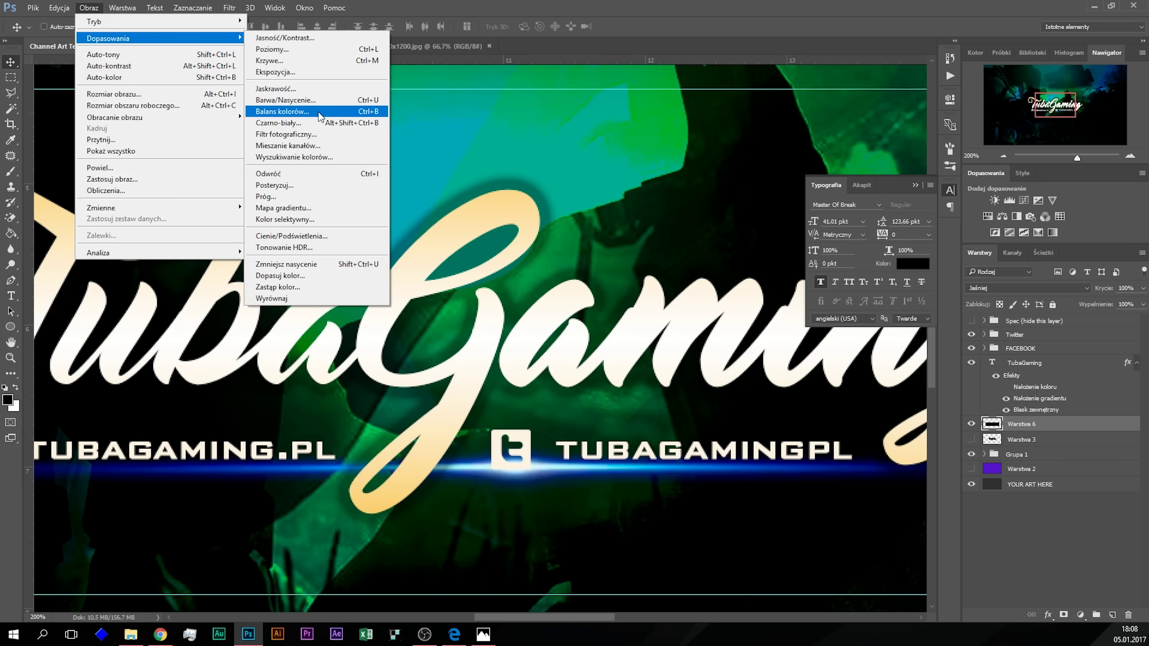
pyautogui.click(315, 111)
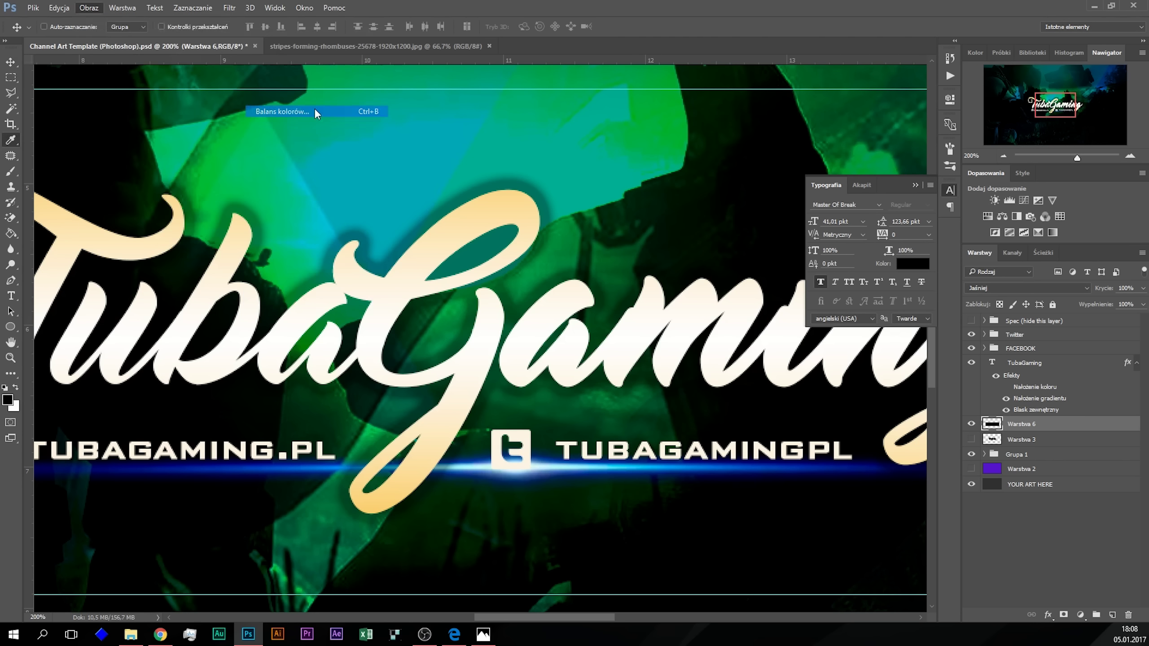
# Step: Try red and magenta Color Balance shifts on the streak, cancel them, then reopen Image > Adjustments
pyautogui.moveTo(236, 247); pyautogui.dragTo(673, 272)
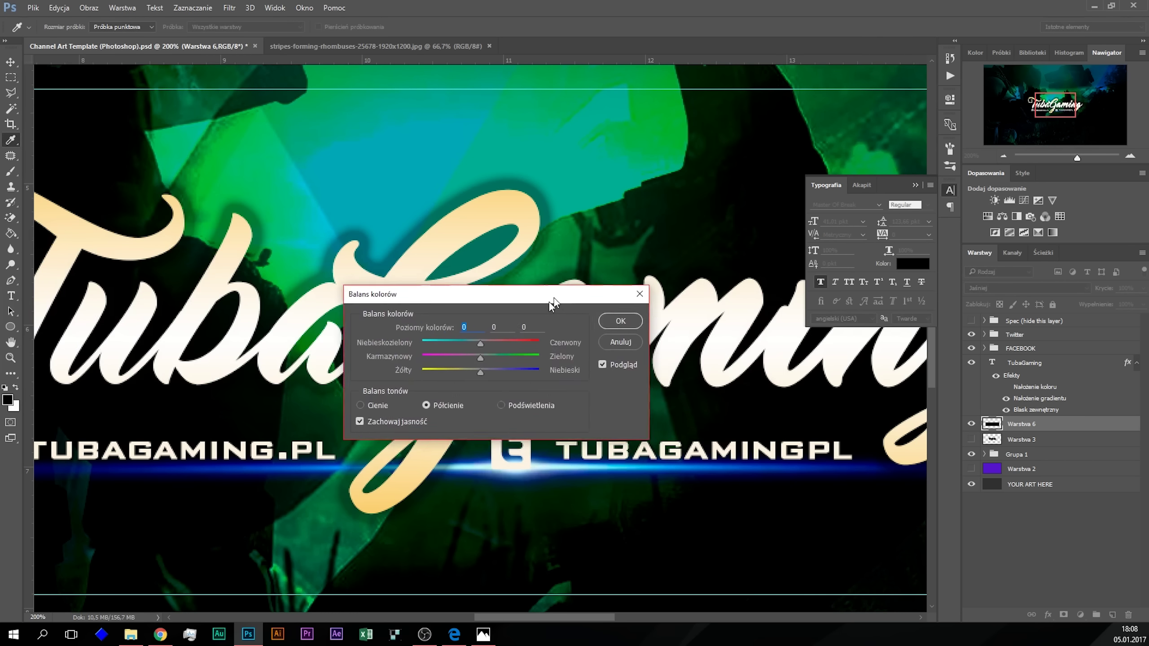
pyautogui.moveTo(604, 320); pyautogui.dragTo(673, 319)
pyautogui.moveTo(604, 334)
pyautogui.mouseDown()
pyautogui.moveTo(544, 334)
pyautogui.moveTo(608, 351)
pyautogui.mouseUp()
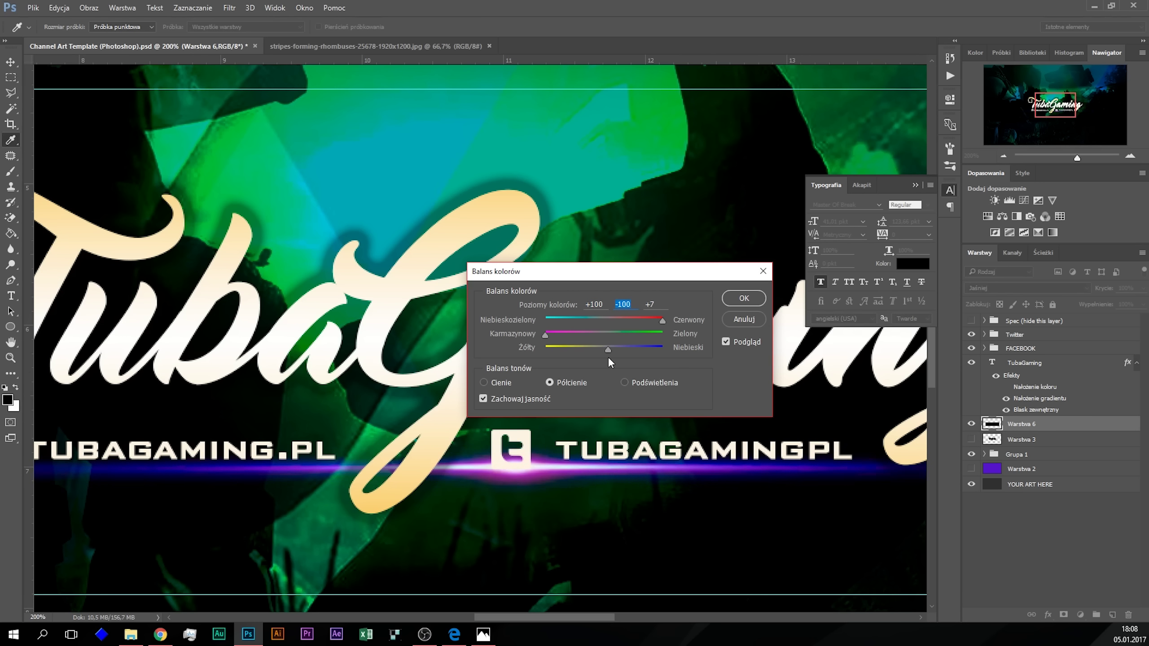
pyautogui.moveTo(662, 319); pyautogui.dragTo(610, 319)
pyautogui.click(486, 383)
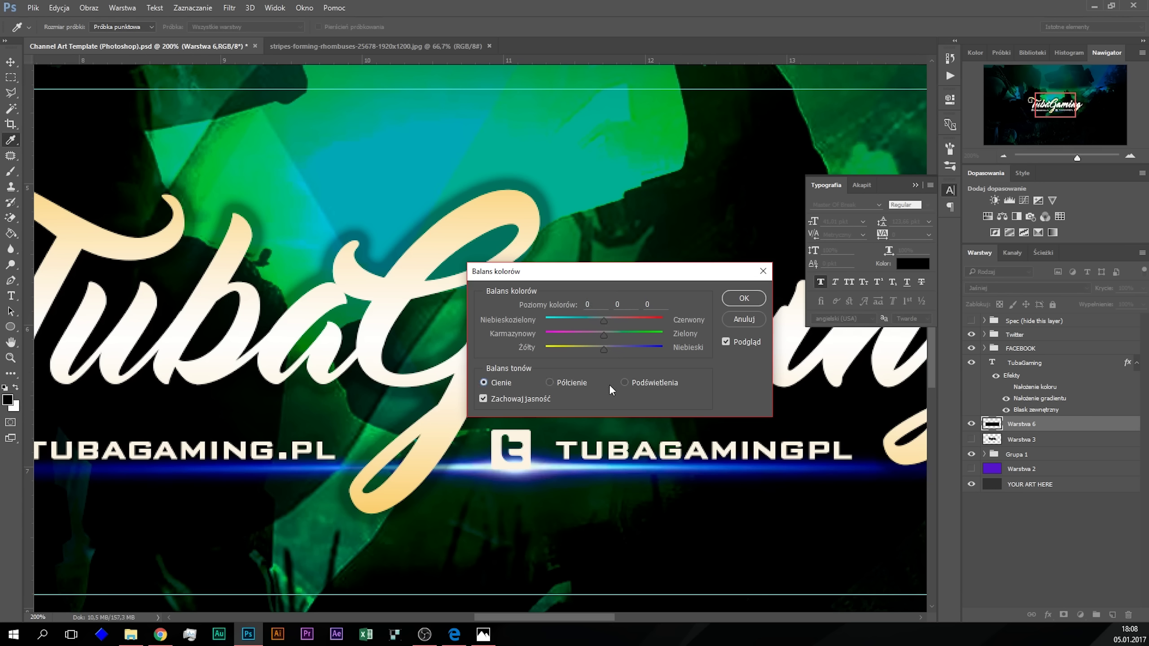
pyautogui.click(626, 382)
pyautogui.click(494, 400)
pyautogui.moveTo(604, 320); pyautogui.dragTo(619, 321)
pyautogui.click(735, 323)
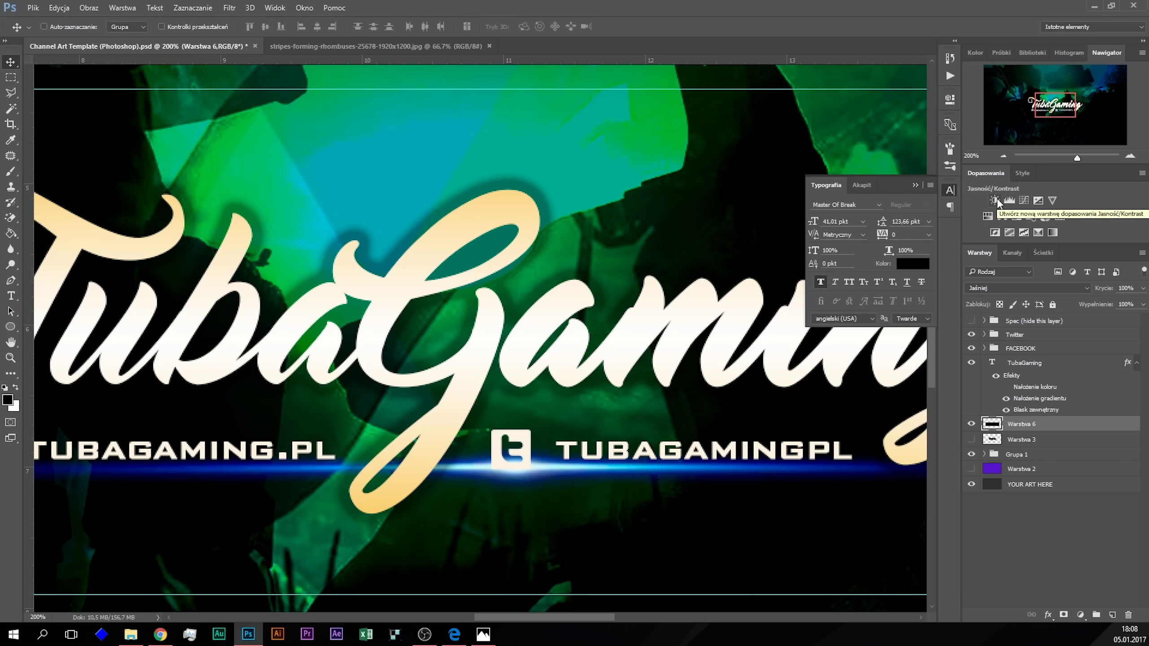
pyautogui.click(102, 8)
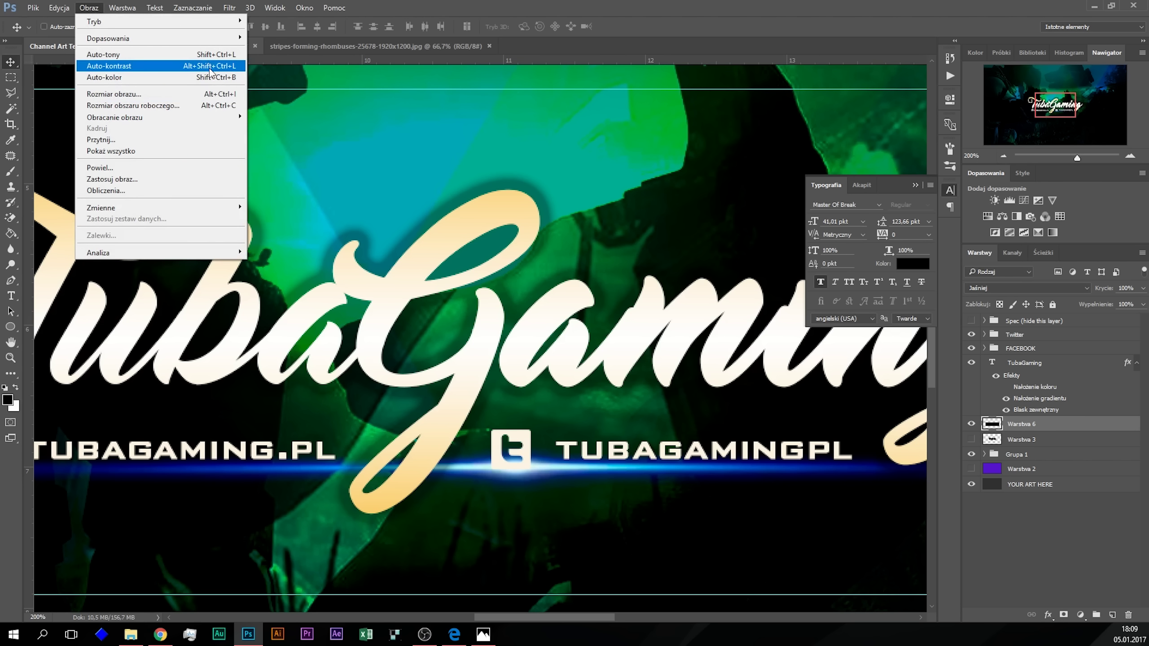
pyautogui.moveTo(159, 37)
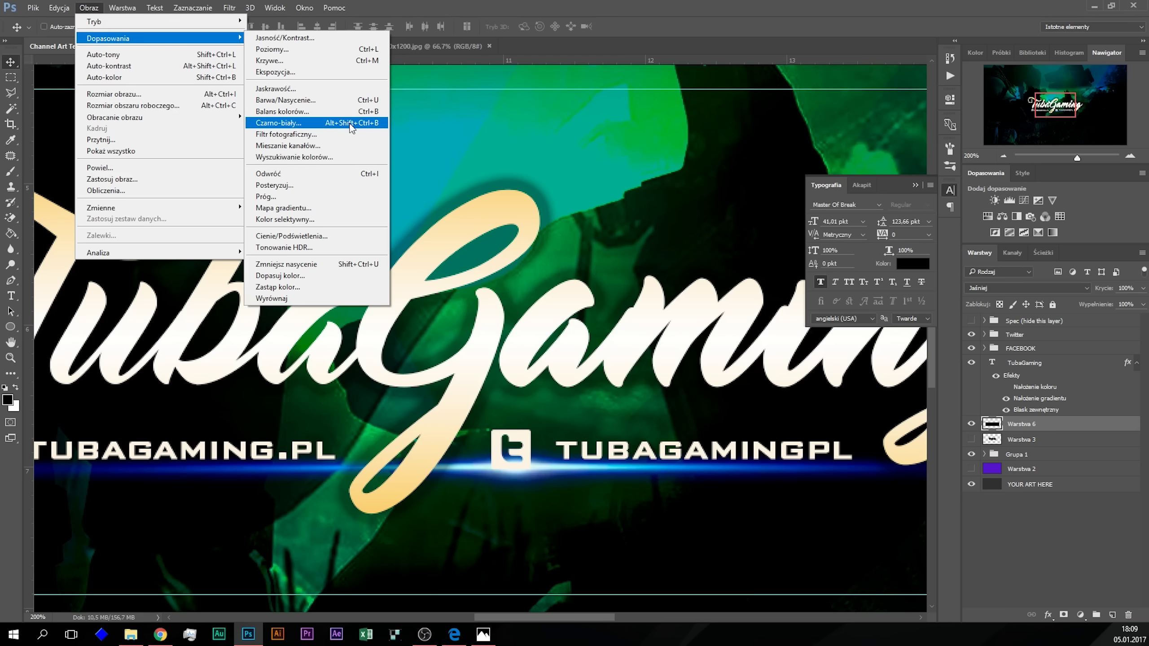
# Step: In Hue/Saturation, try hue values of -180 and +180, then lower the lightness slightly
pyautogui.click(349, 99)
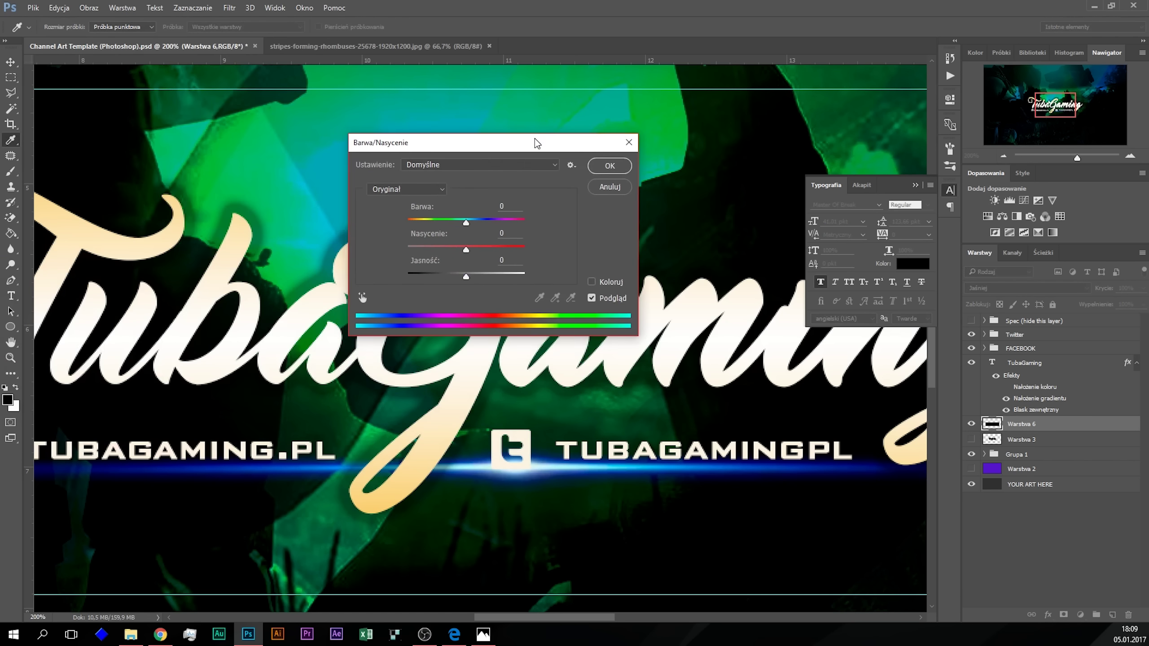
pyautogui.moveTo(466, 223); pyautogui.dragTo(385, 226)
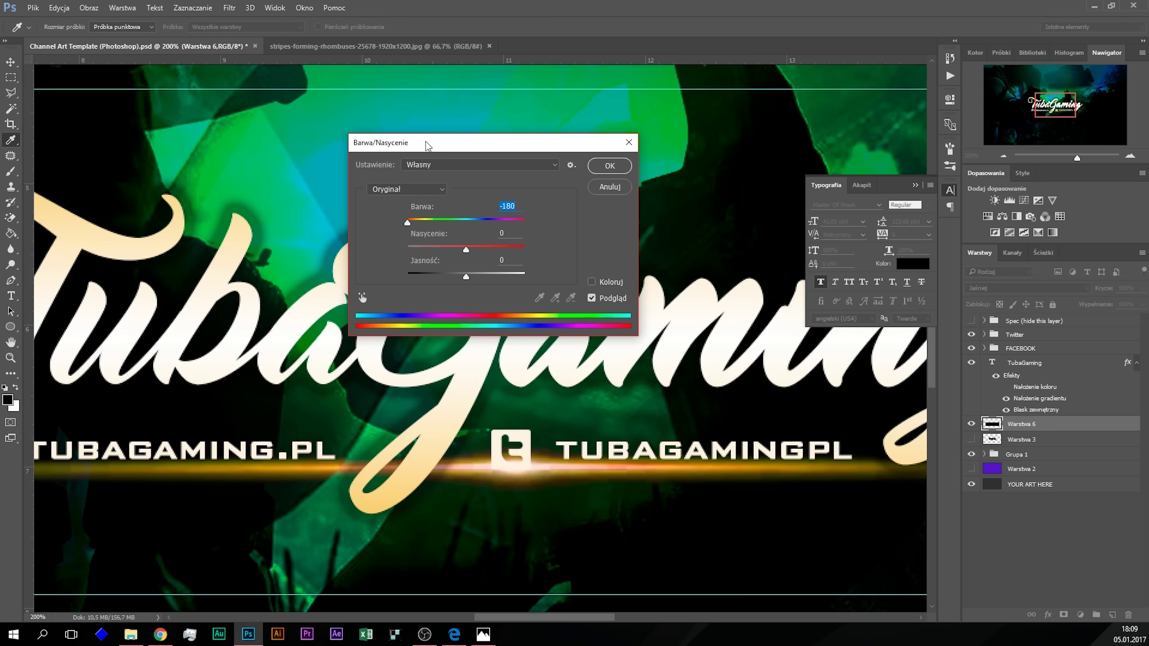
pyautogui.moveTo(425, 142); pyautogui.dragTo(481, 127)
pyautogui.moveTo(465, 209)
pyautogui.mouseDown()
pyautogui.moveTo(617, 213)
pyautogui.moveTo(506, 206)
pyautogui.moveTo(590, 221)
pyautogui.moveTo(570, 223)
pyautogui.mouseUp()
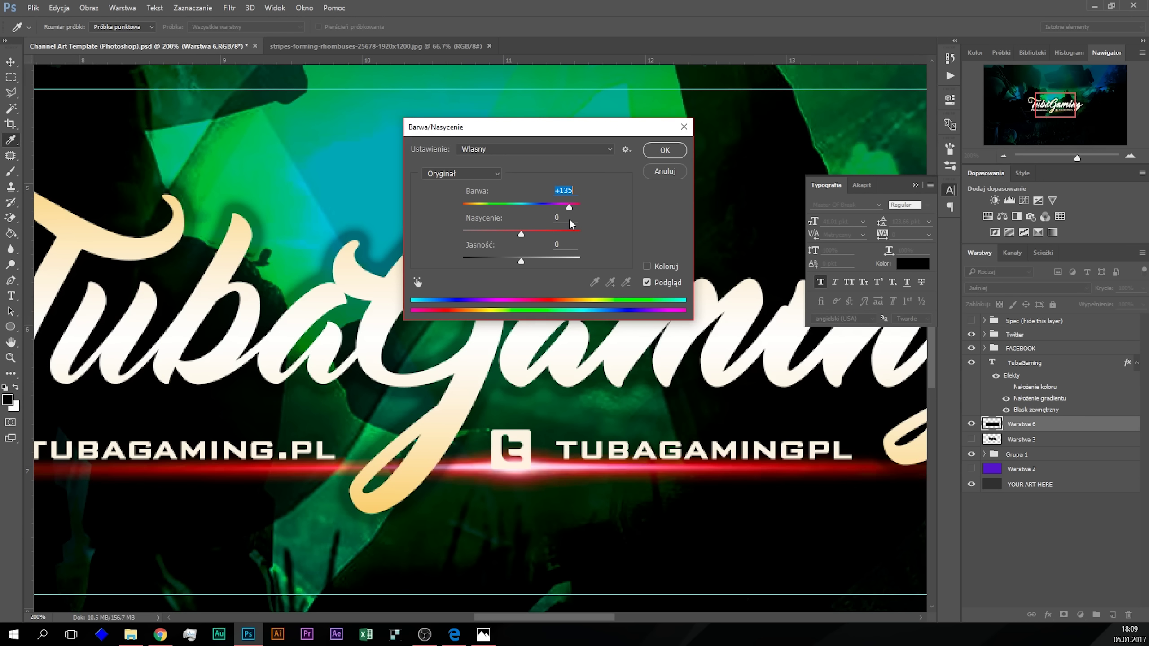
pyautogui.moveTo(570, 221)
pyautogui.mouseDown()
pyautogui.moveTo(578, 217)
pyautogui.moveTo(522, 212)
pyautogui.mouseUp()
pyautogui.moveTo(529, 260); pyautogui.dragTo(516, 257)
# Step: Set Saturation to -100 so the streak turns white, apply it, and view the whole banner
pyautogui.write('0')
pyautogui.moveTo(523, 236); pyautogui.dragTo(447, 246)
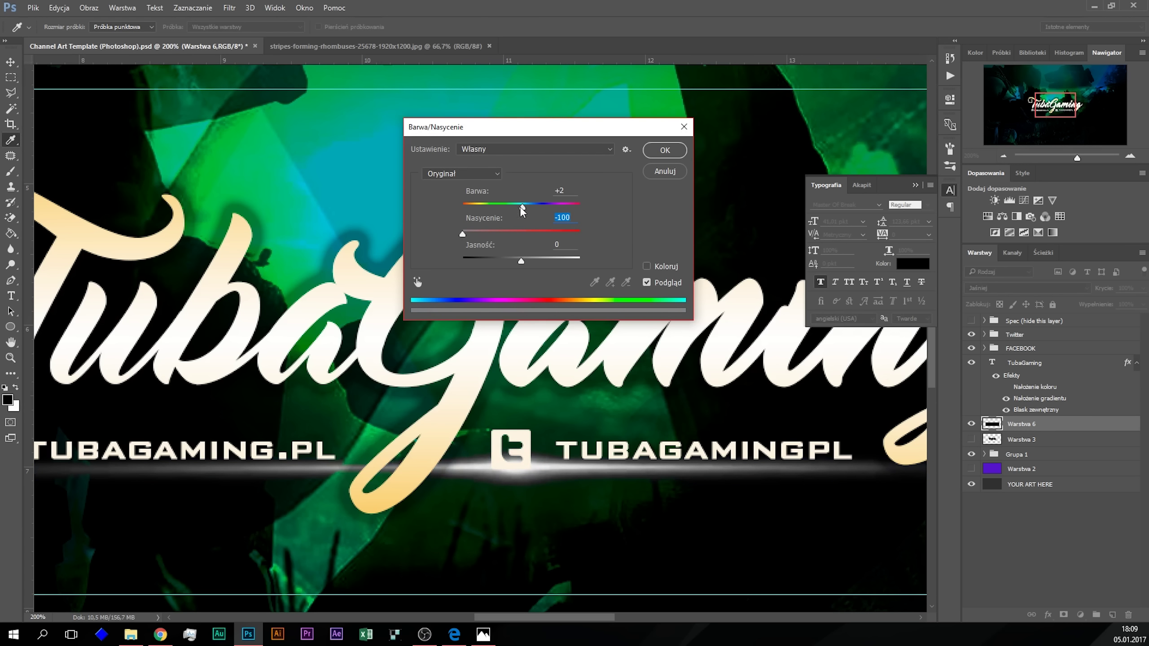
pyautogui.click(649, 150)
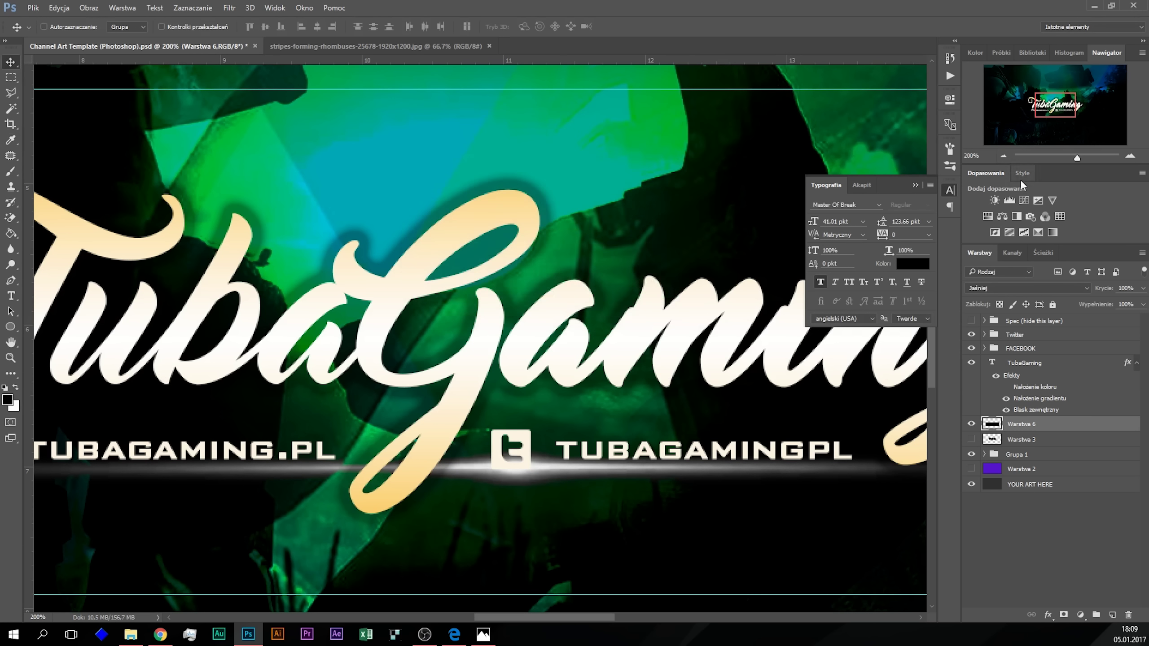
pyautogui.click(1004, 154)
pyautogui.click(1004, 154)
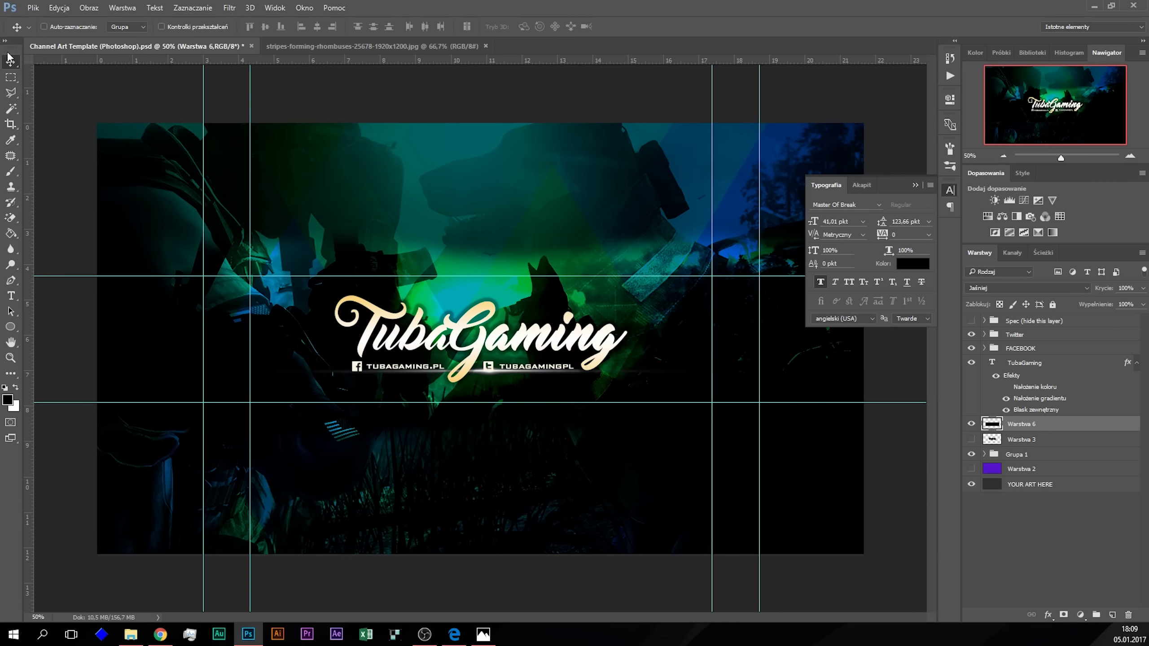
# Step: Position the white streak under the social handles and move Warstwa 6 above the Twitter group
pyautogui.moveTo(561, 374)
pyautogui.mouseDown()
pyautogui.moveTo(510, 361)
pyautogui.moveTo(635, 315)
pyautogui.moveTo(564, 255)
pyautogui.mouseUp()
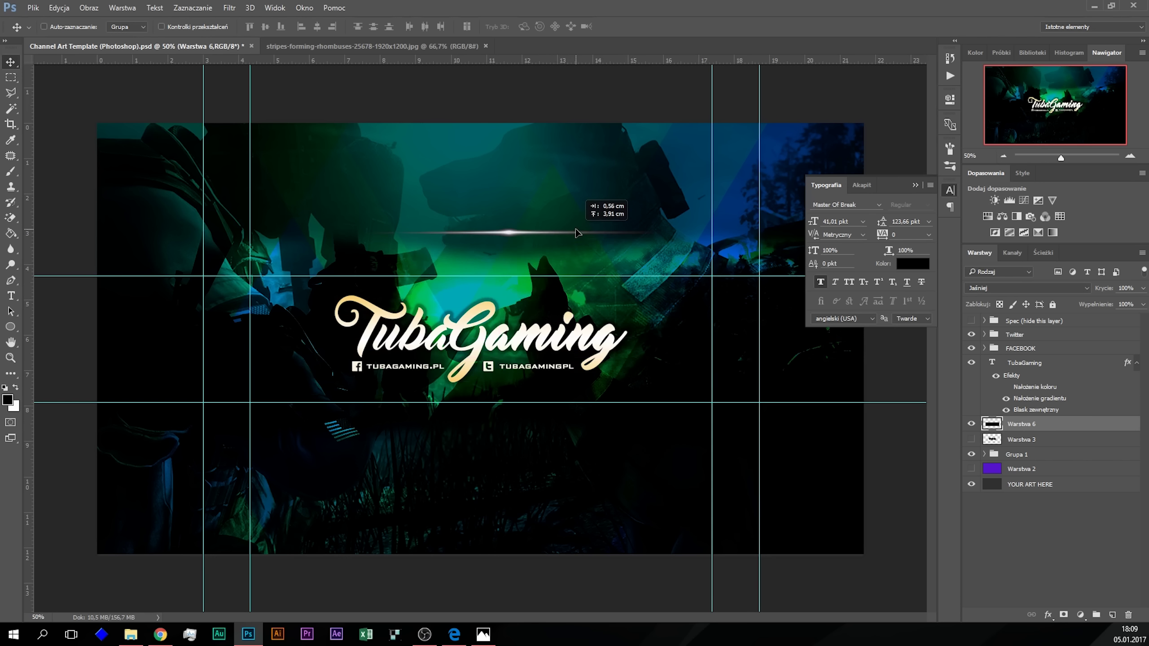
pyautogui.moveTo(564, 255)
pyautogui.mouseDown()
pyautogui.moveTo(533, 382)
pyautogui.moveTo(518, 372)
pyautogui.mouseUp()
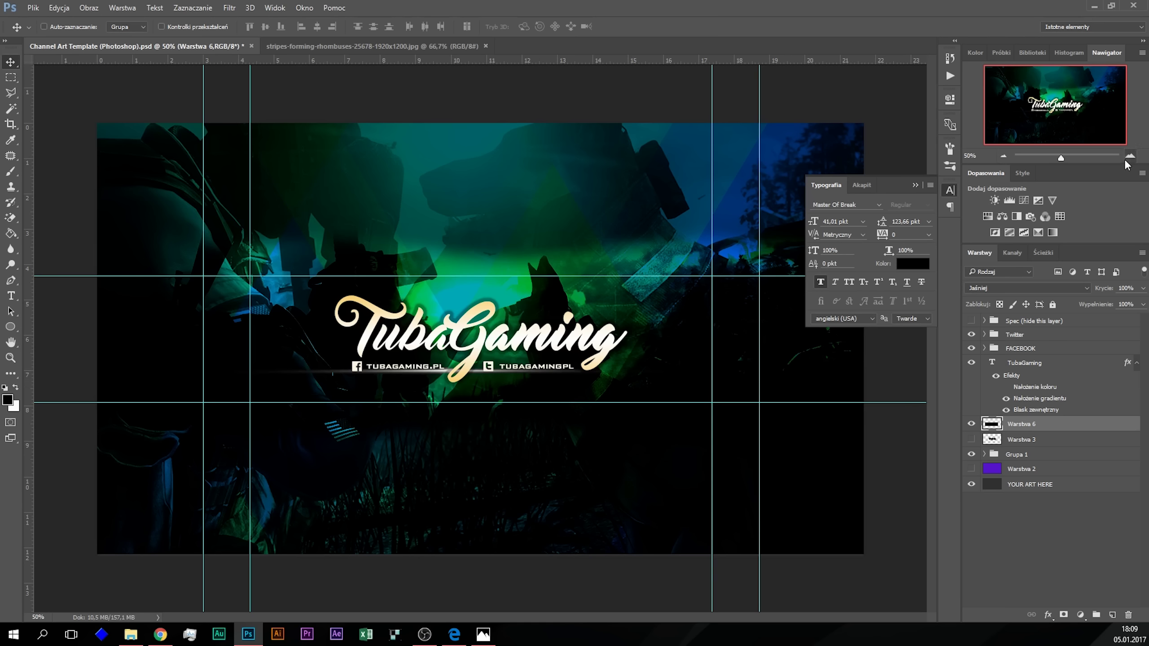
pyautogui.scroll(3, 480, 337)
pyautogui.moveTo(512, 479); pyautogui.dragTo(549, 475)
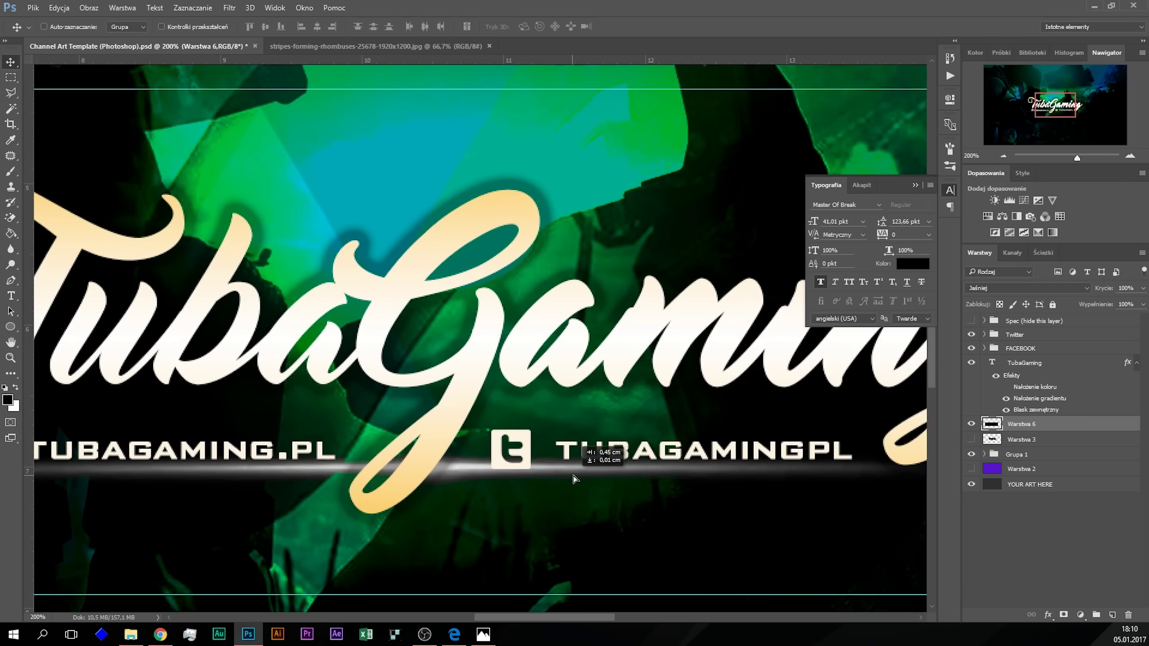
pyautogui.moveTo(549, 474); pyautogui.dragTo(554, 472)
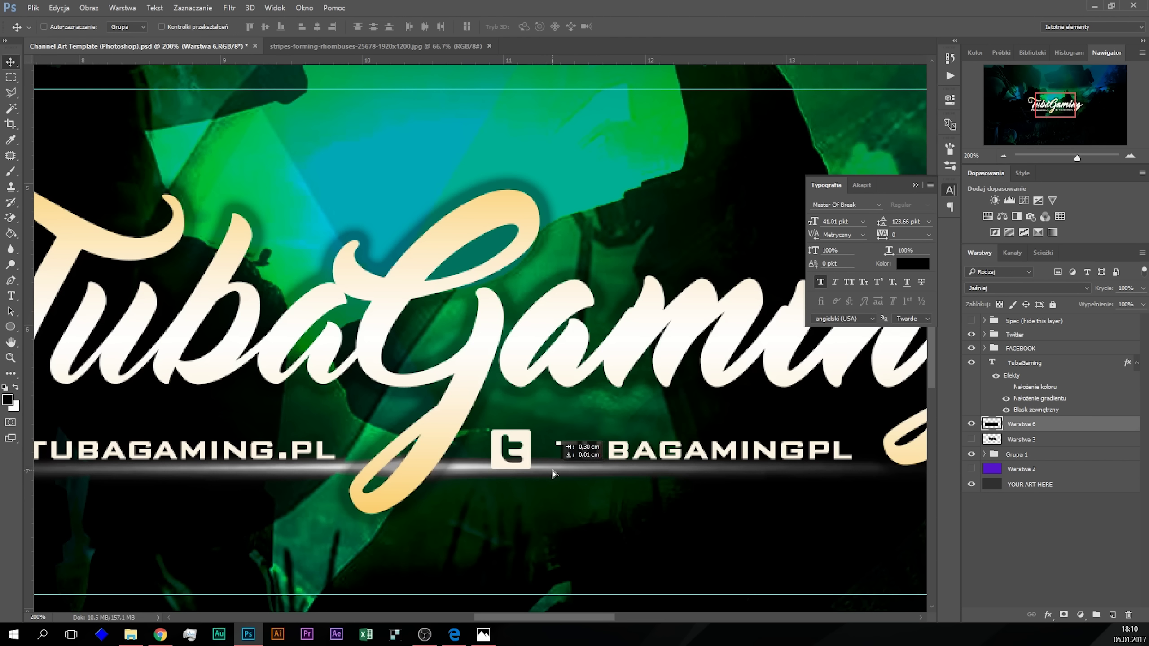
pyautogui.moveTo(554, 472); pyautogui.dragTo(556, 471)
pyautogui.moveTo(1069, 425); pyautogui.dragTo(1072, 332)
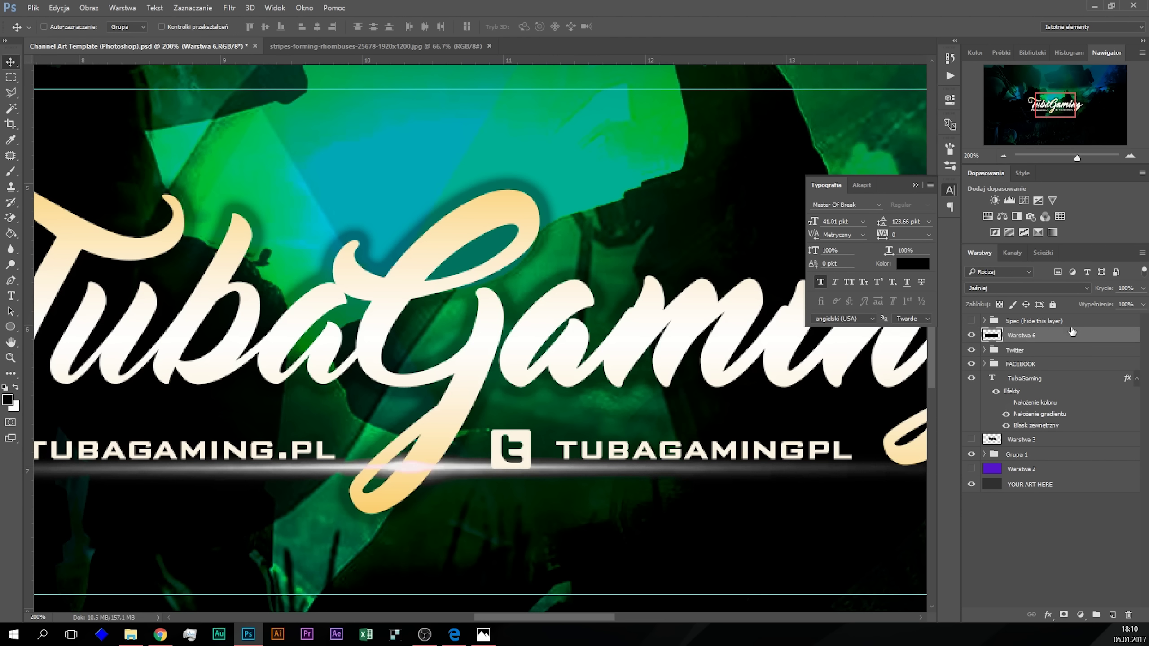
pyautogui.click(1001, 159)
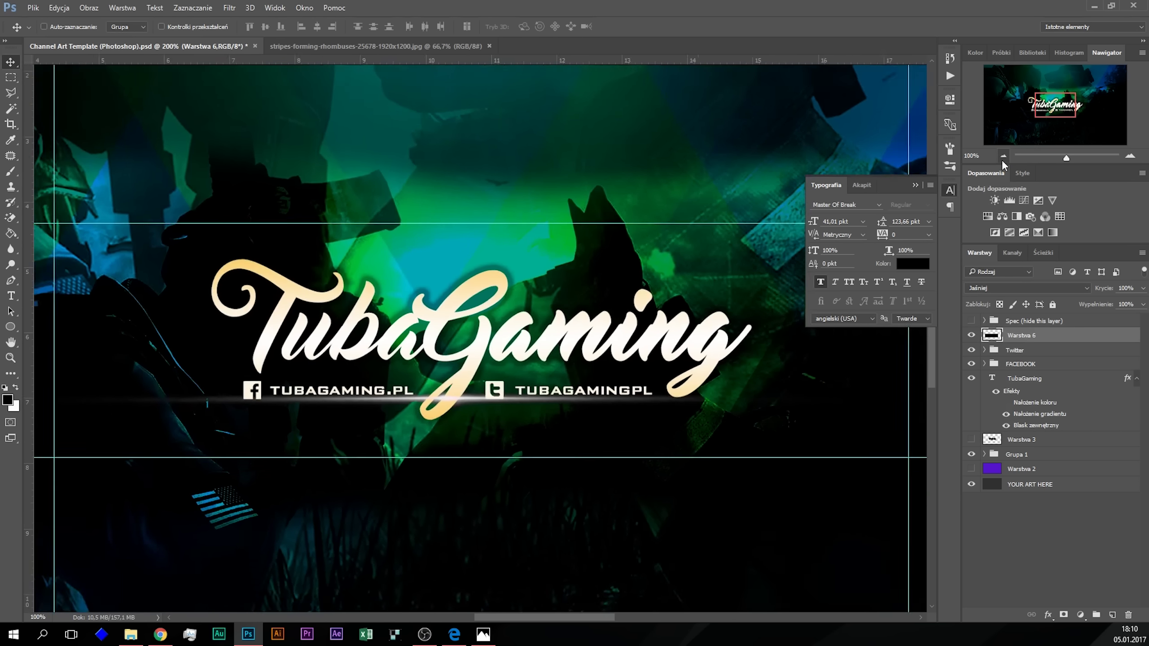
# Step: Put Warstwa 6 below TubaGaming, set it to Rozjaśnianie (Color Dodge), and shift the streak right
pyautogui.moveTo(1060, 337); pyautogui.dragTo(1053, 409)
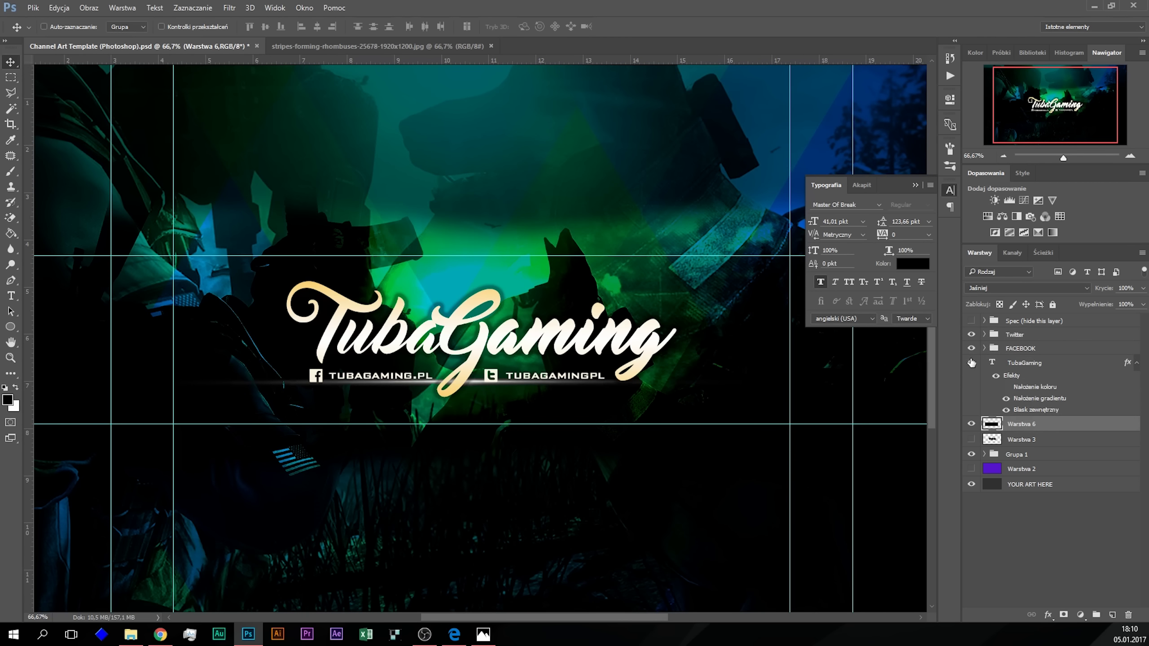
pyautogui.click(1000, 290)
pyautogui.click(1001, 298)
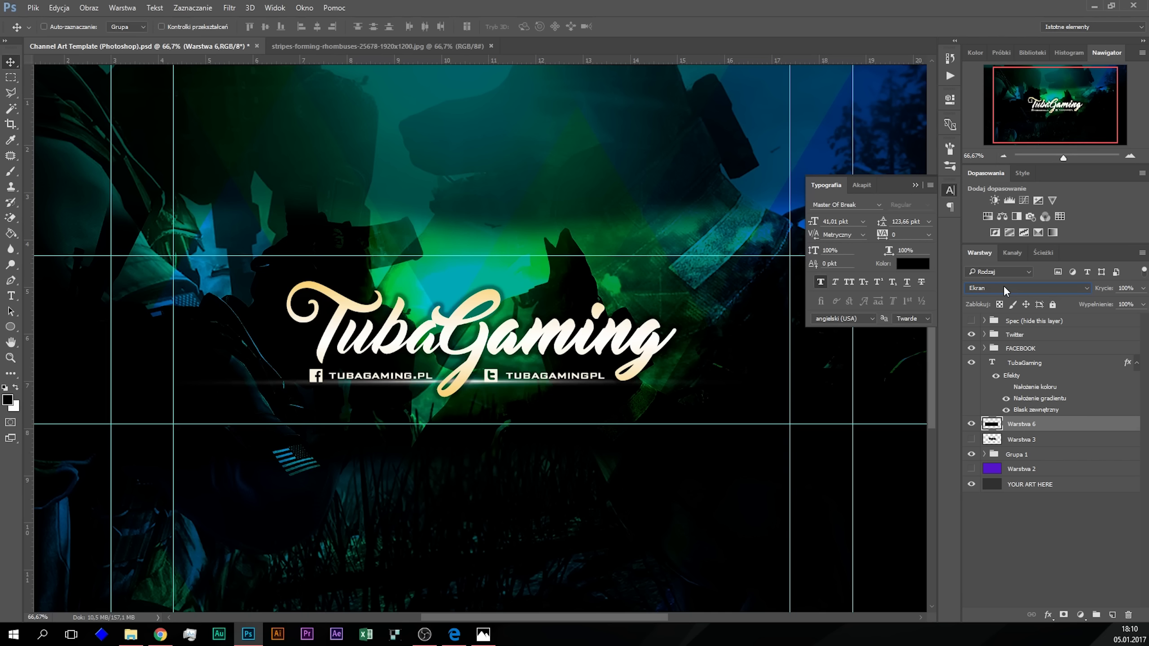
pyautogui.scroll(-2, 1000, 283)
pyautogui.moveTo(502, 389); pyautogui.dragTo(544, 390)
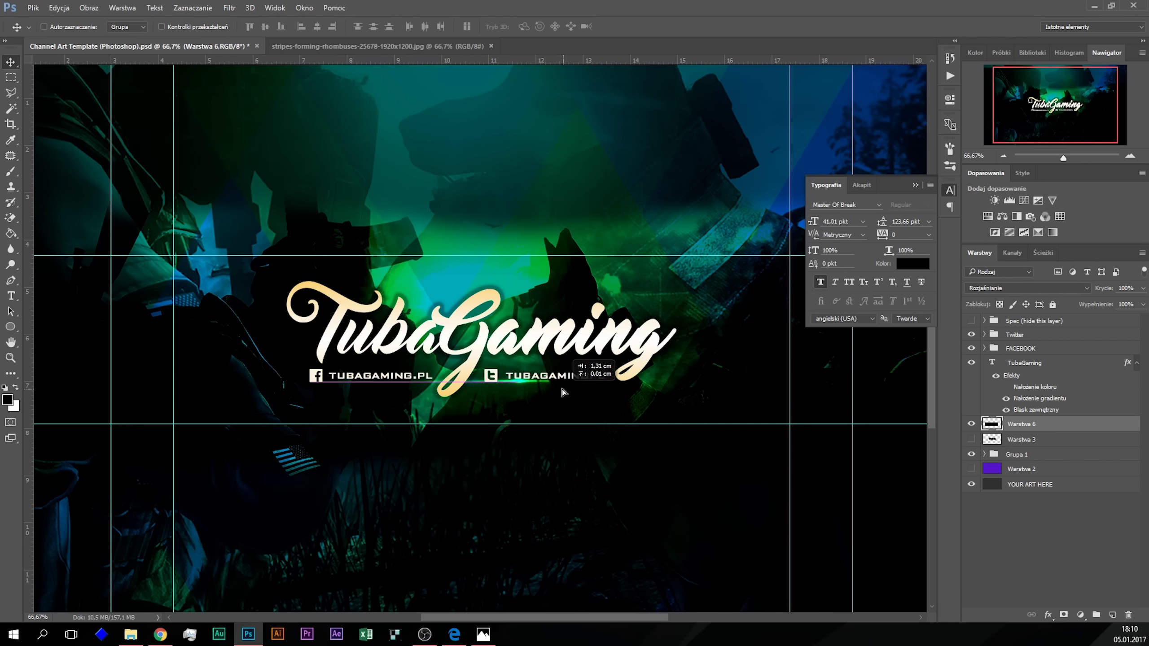
pyautogui.moveTo(545, 390); pyautogui.dragTo(546, 391)
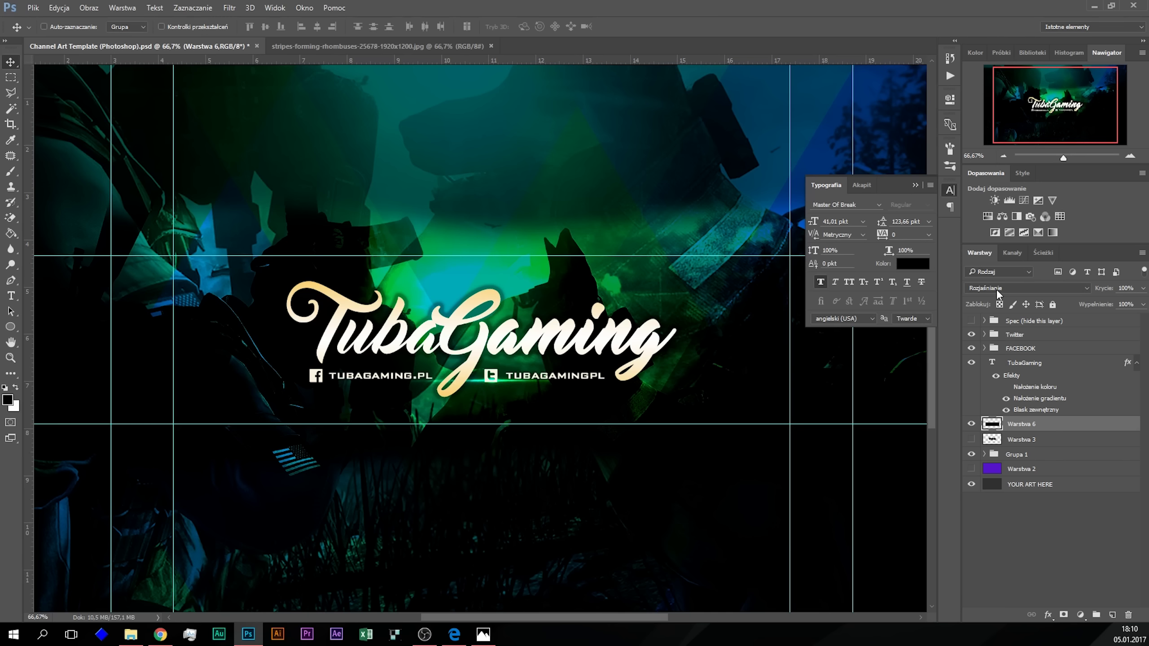
# Step: Start Free Transform on the light streak layer
pyautogui.click(11, 77)
pyautogui.rightClick(446, 387)
pyautogui.click(571, 507)
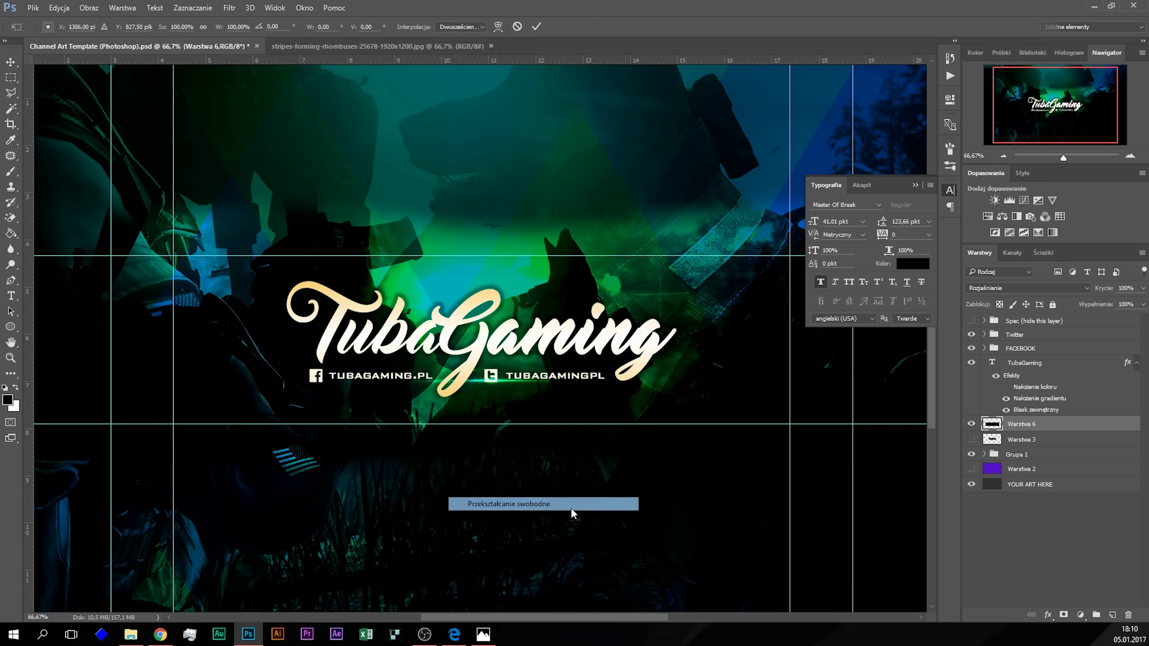
# Step: Stretch the light streak wider to the right and commit the transform
pyautogui.click(1003, 155)
pyautogui.moveTo(678, 361); pyautogui.dragTo(885, 361)
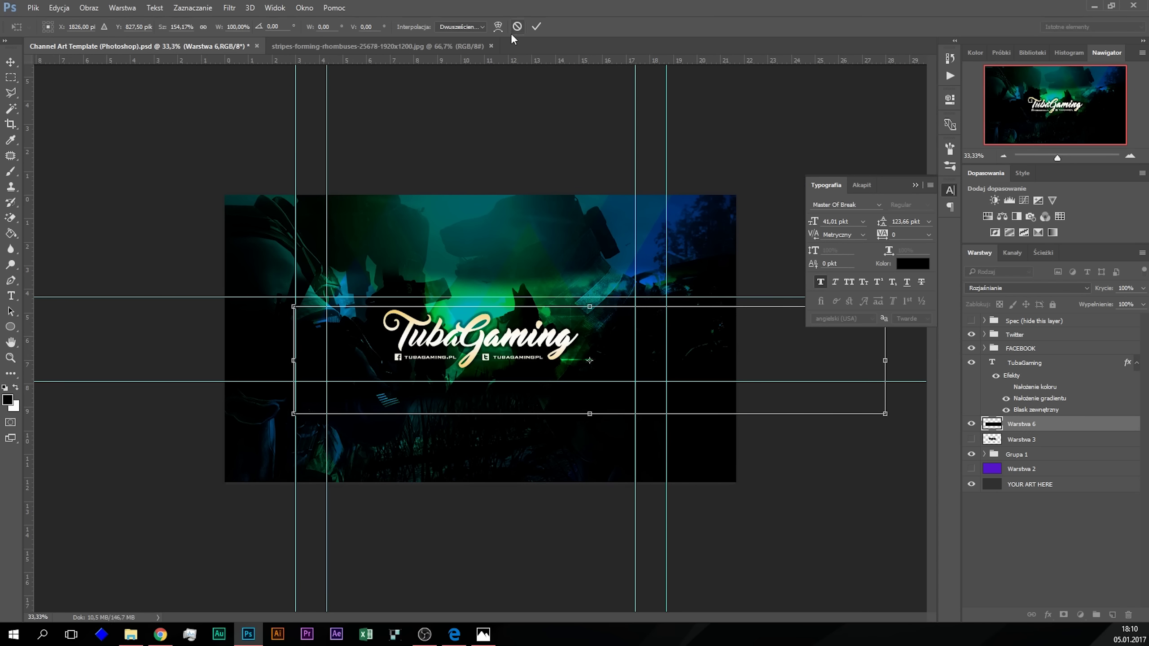
pyautogui.click(536, 26)
# Step: At 100% zoom, cycle the streak layer's blend modes and settle on Ekran (Screen)
pyautogui.click(1130, 155)
pyautogui.click(1131, 156)
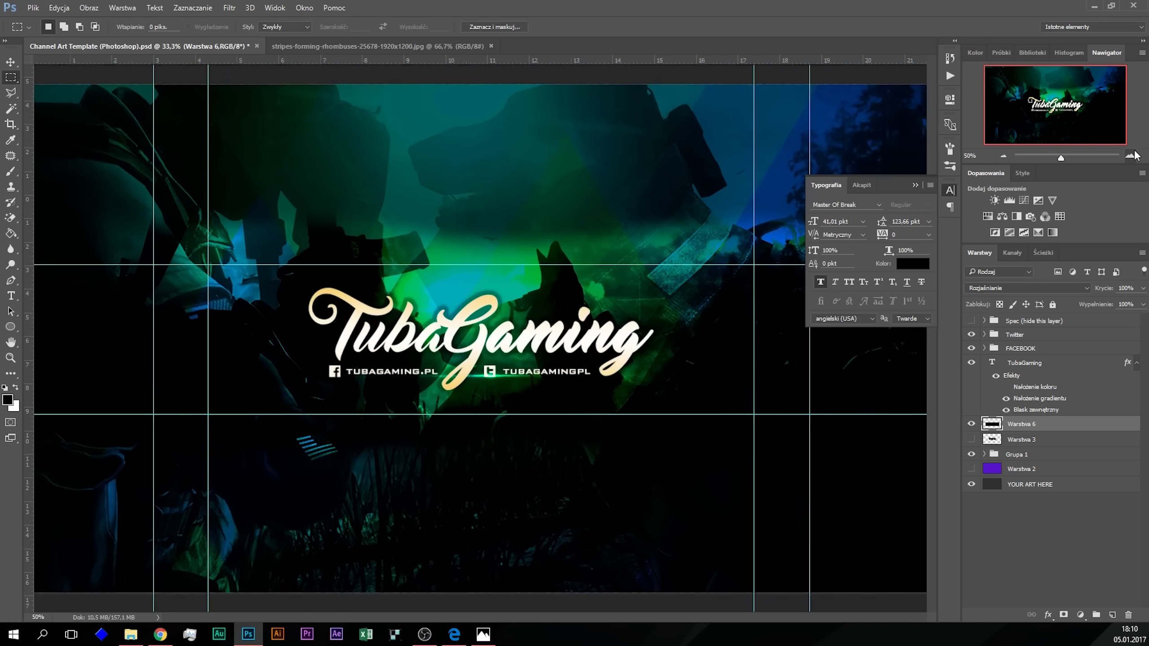
pyautogui.scroll(-2, 1006, 288)
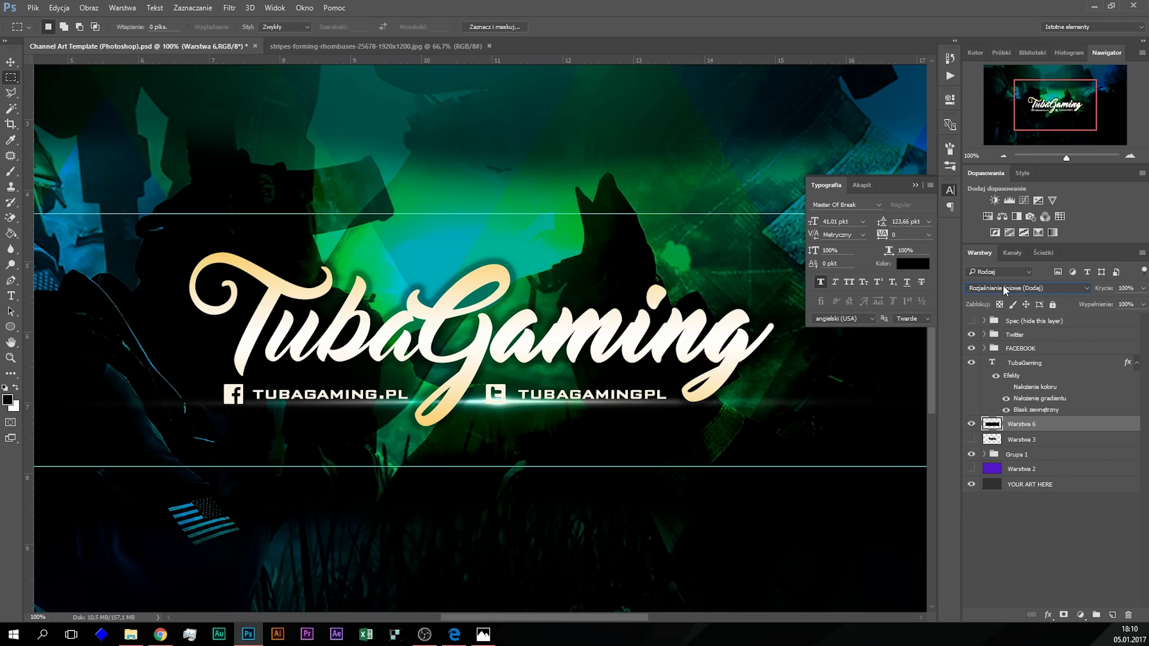
pyautogui.scroll(-1, 1002, 287)
pyautogui.scroll(-2, 1002, 287)
pyautogui.scroll(-2, 1003, 287)
pyautogui.scroll(-2, 1002, 287)
pyautogui.scroll(-2, 1003, 287)
pyautogui.scroll(-1, 1002, 287)
pyautogui.scroll(-1, 1003, 285)
pyautogui.scroll(-2, 1003, 285)
pyautogui.scroll(-1, 1002, 285)
pyautogui.scroll(-2, 1002, 284)
pyautogui.scroll(-1, 1002, 284)
pyautogui.scroll(4, 1003, 288)
pyautogui.scroll(4, 1002, 288)
pyautogui.scroll(2, 1002, 288)
pyautogui.scroll(2, 1002, 288)
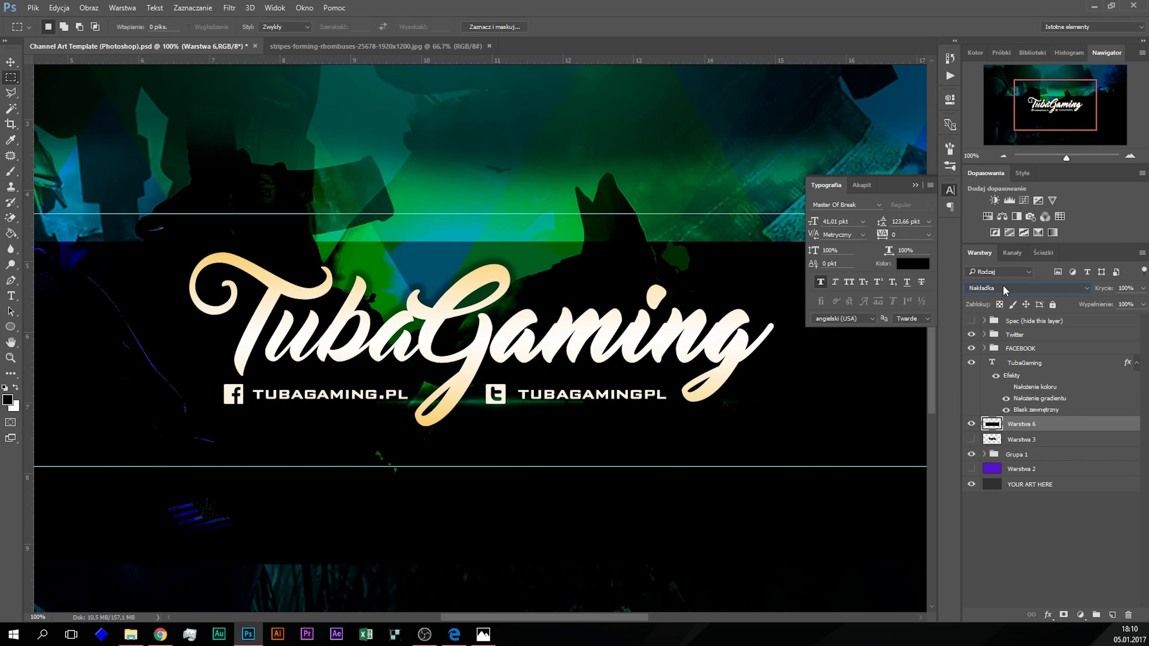
pyautogui.scroll(2, 1003, 287)
pyautogui.scroll(2, 1002, 287)
pyautogui.scroll(2, 1003, 288)
pyautogui.scroll(3, 1002, 288)
pyautogui.scroll(1, 1002, 287)
pyautogui.scroll(2, 1002, 287)
pyautogui.scroll(-3, 1003, 287)
pyautogui.scroll(-3, 1002, 288)
pyautogui.scroll(-1, 1003, 287)
pyautogui.scroll(-1, 1002, 288)
pyautogui.scroll(1, 1003, 288)
pyautogui.scroll(-1, 1003, 287)
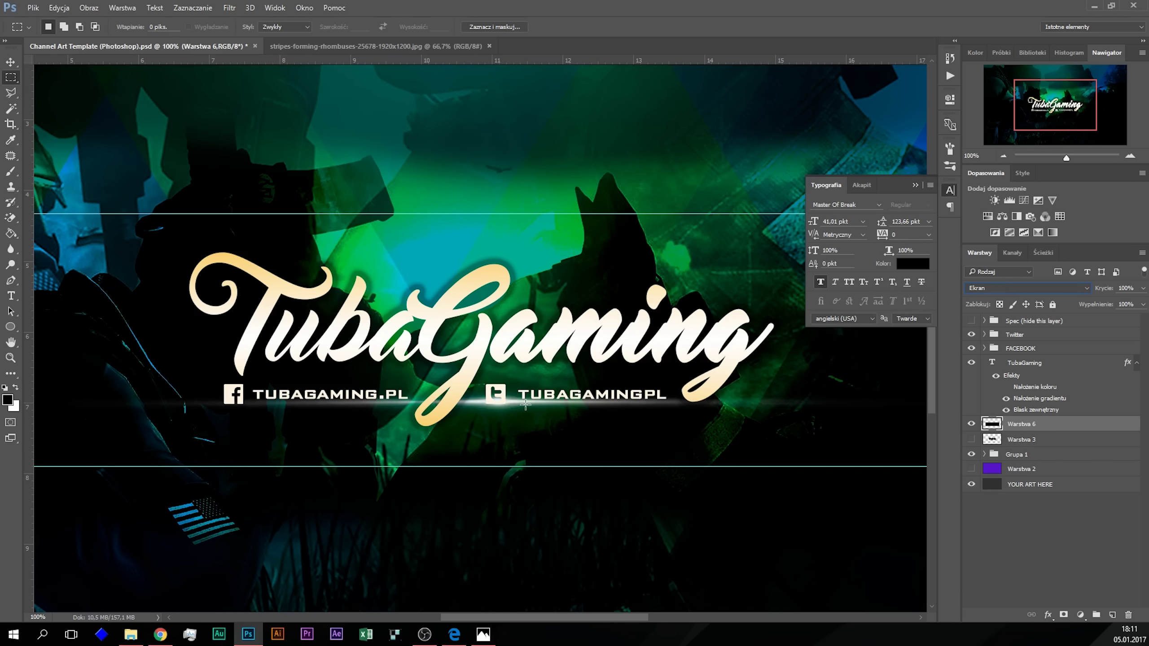
pyautogui.click(10, 62)
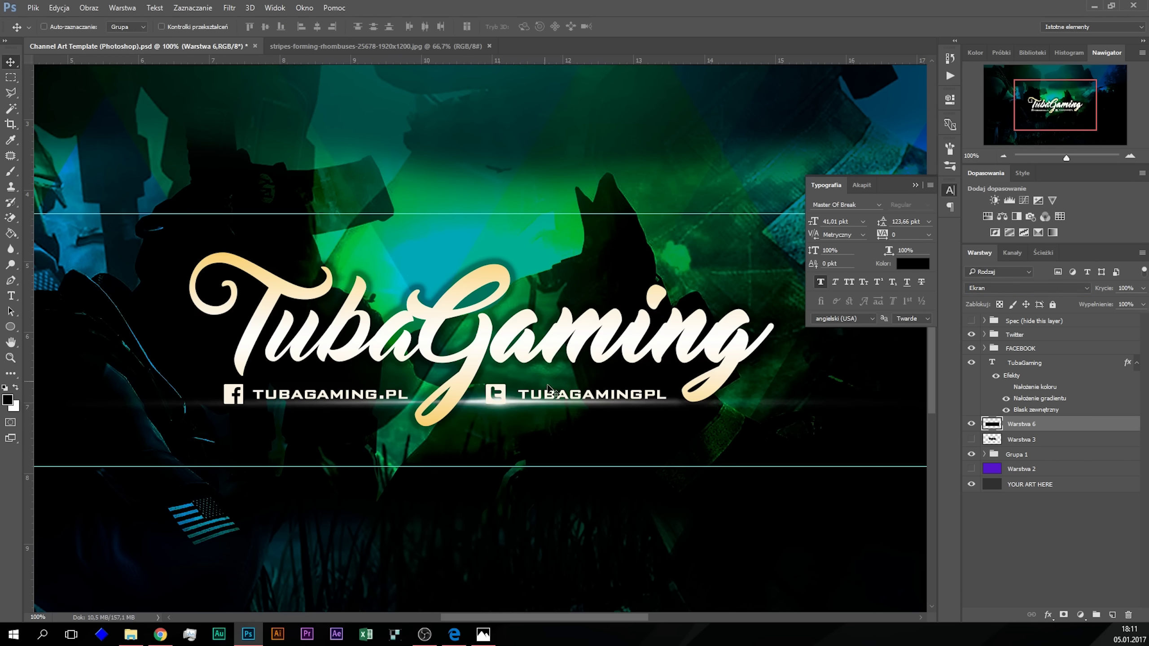
# Step: Position the light streak just under the Facebook handle
pyautogui.moveTo(562, 405); pyautogui.dragTo(306, 416)
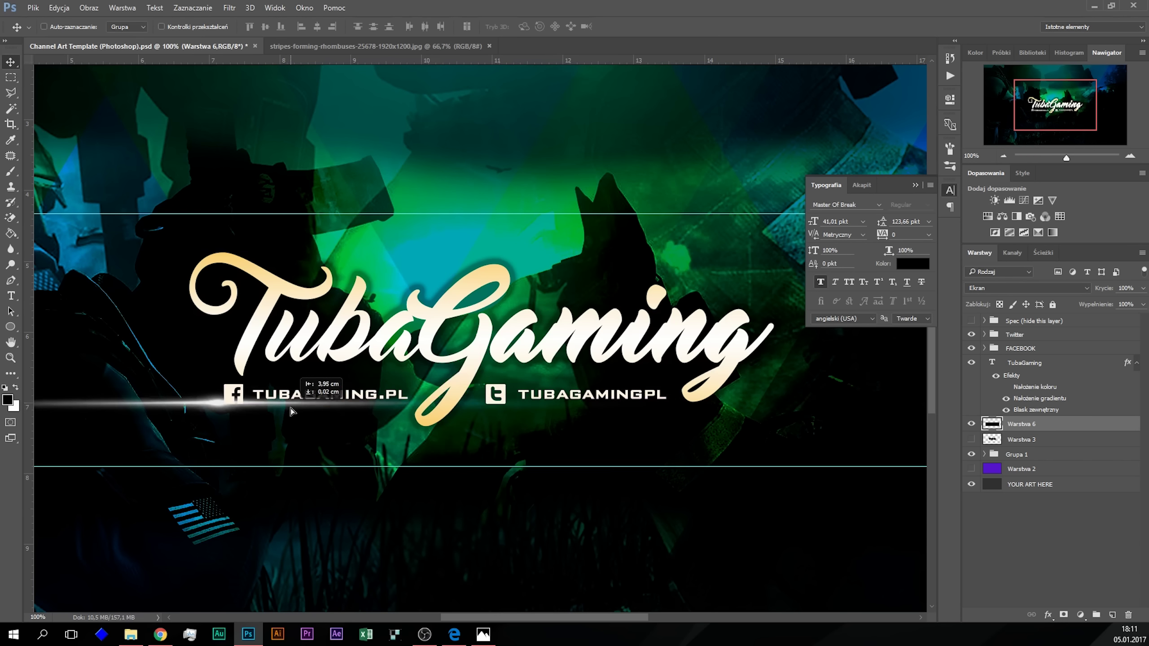
pyautogui.moveTo(306, 416); pyautogui.dragTo(301, 414)
pyautogui.press('Up')
pyautogui.press('Up')
pyautogui.press('Up')
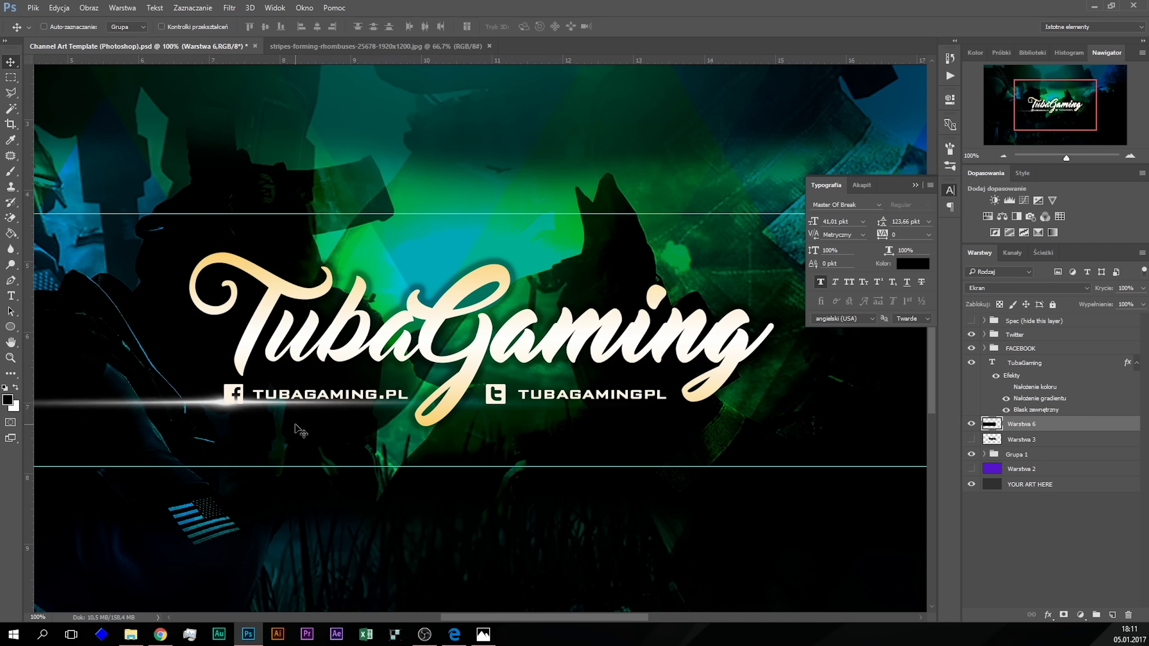
pyautogui.press('Up')
pyautogui.press('Up')
pyautogui.press('Up')
pyautogui.press('Down')
pyautogui.press('Down')
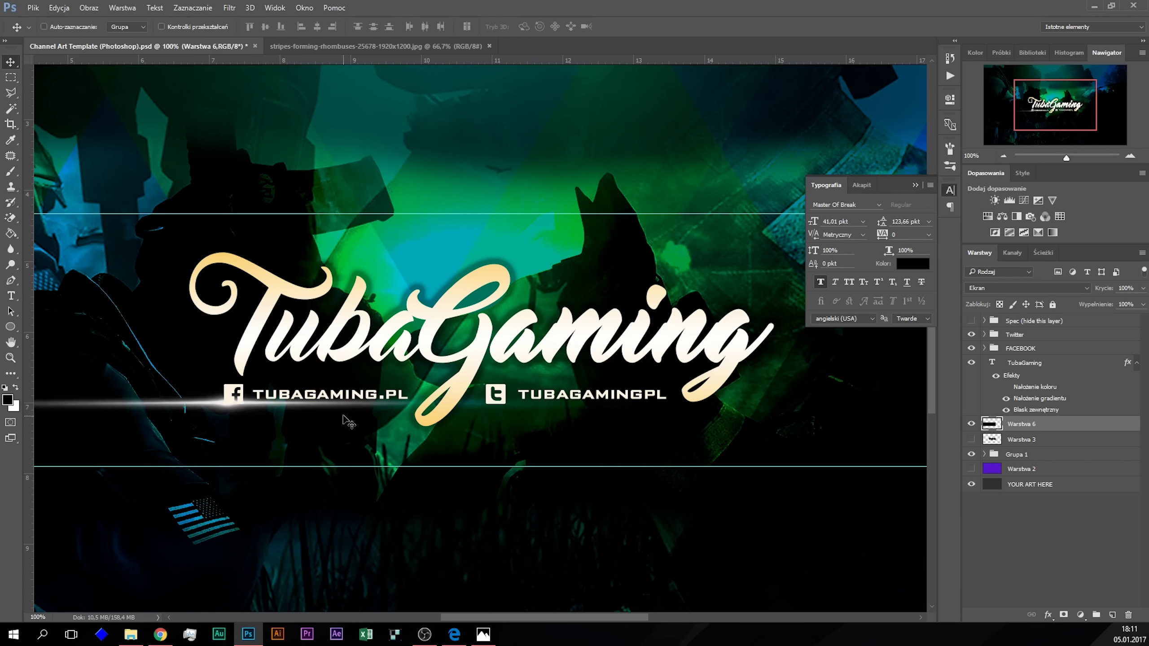
# Step: Duplicate Warstwa 6 and move the copy under the Twitter handle
pyautogui.rightClick(1094, 428)
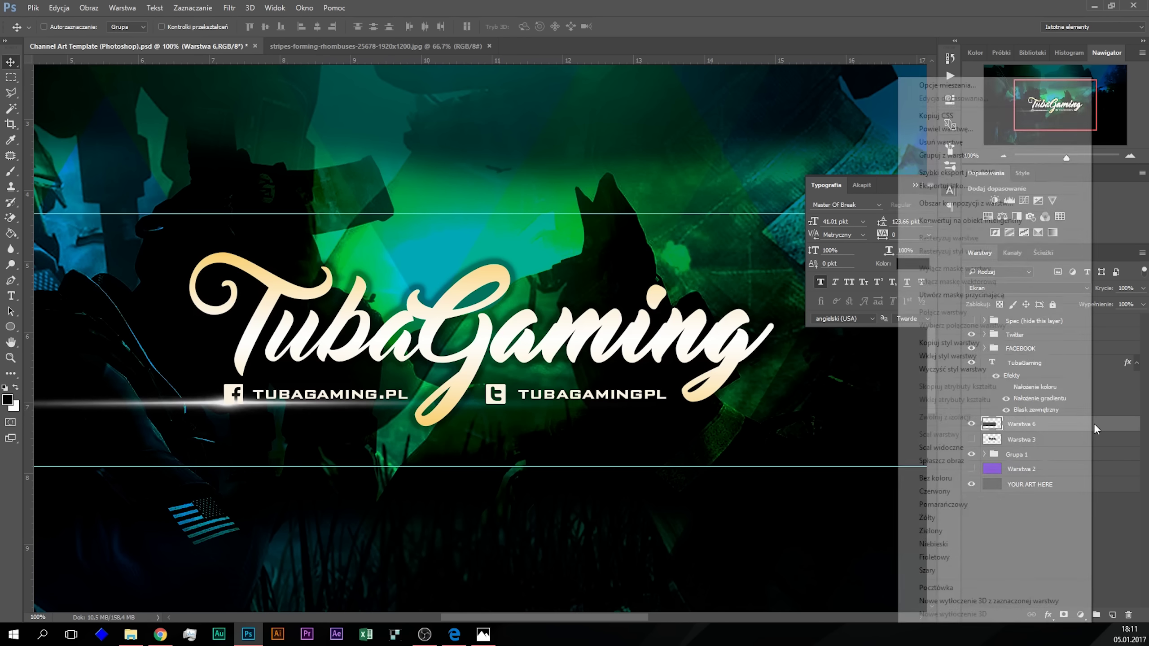
pyautogui.click(945, 128)
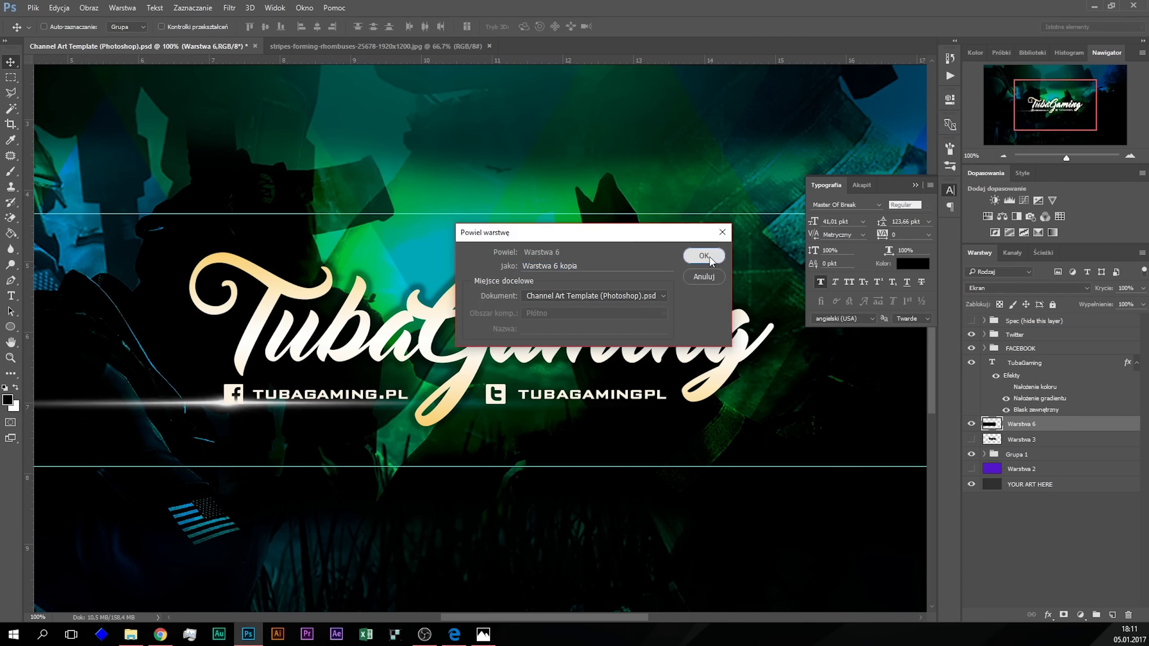
pyautogui.press('Return')
pyautogui.moveTo(230, 407)
pyautogui.mouseDown()
pyautogui.moveTo(522, 406)
pyautogui.moveTo(488, 408)
pyautogui.mouseUp()
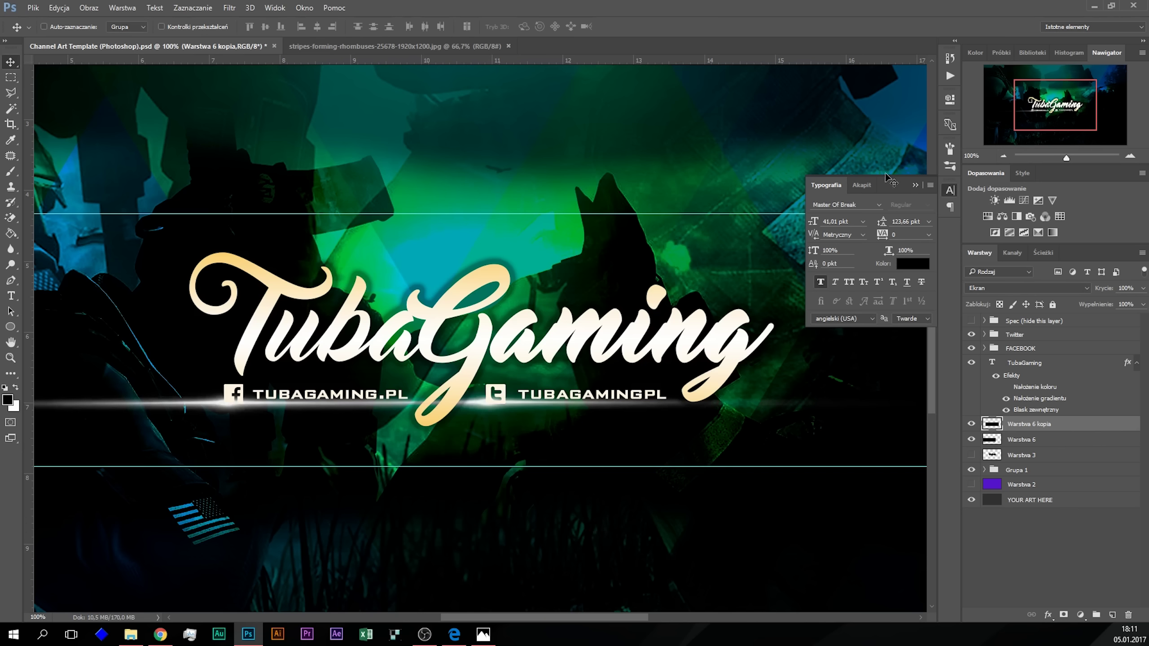
pyautogui.click(1004, 156)
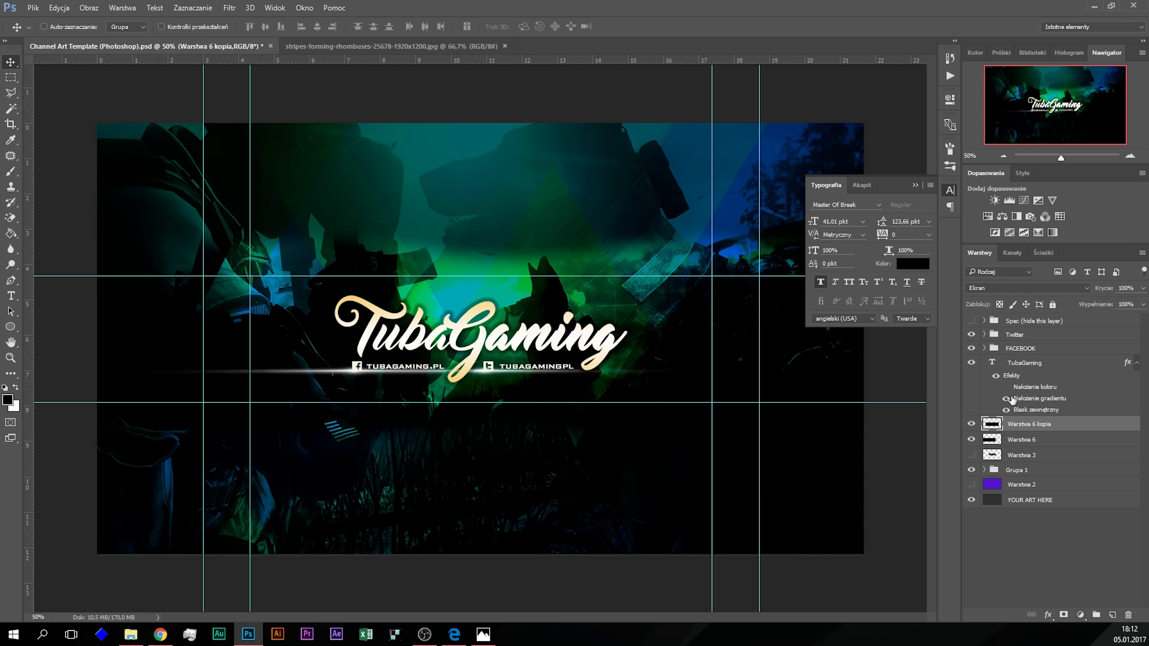
# Step: Try Dissolve and other blend modes on TubaGaming, then reset it to Zwykły (Normal)
pyautogui.click(1031, 365)
pyautogui.click(1034, 285)
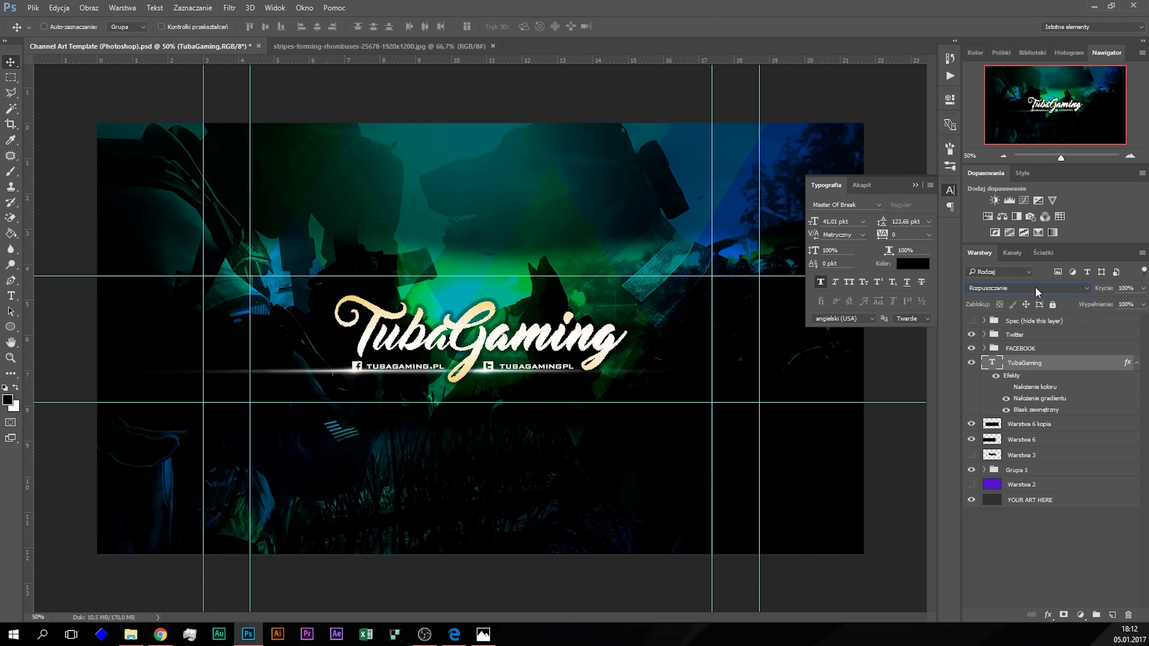
pyautogui.scroll(-3, 1035, 286)
pyautogui.scroll(-3, 1034, 286)
pyautogui.scroll(-2, 1034, 287)
pyautogui.scroll(-2, 1035, 286)
pyautogui.click(1035, 286)
pyautogui.click(1031, 297)
# Step: Expand Grupa 1, select Warstwa 4, and step its blend mode to Odejmij (Subtract)
pyautogui.click(984, 472)
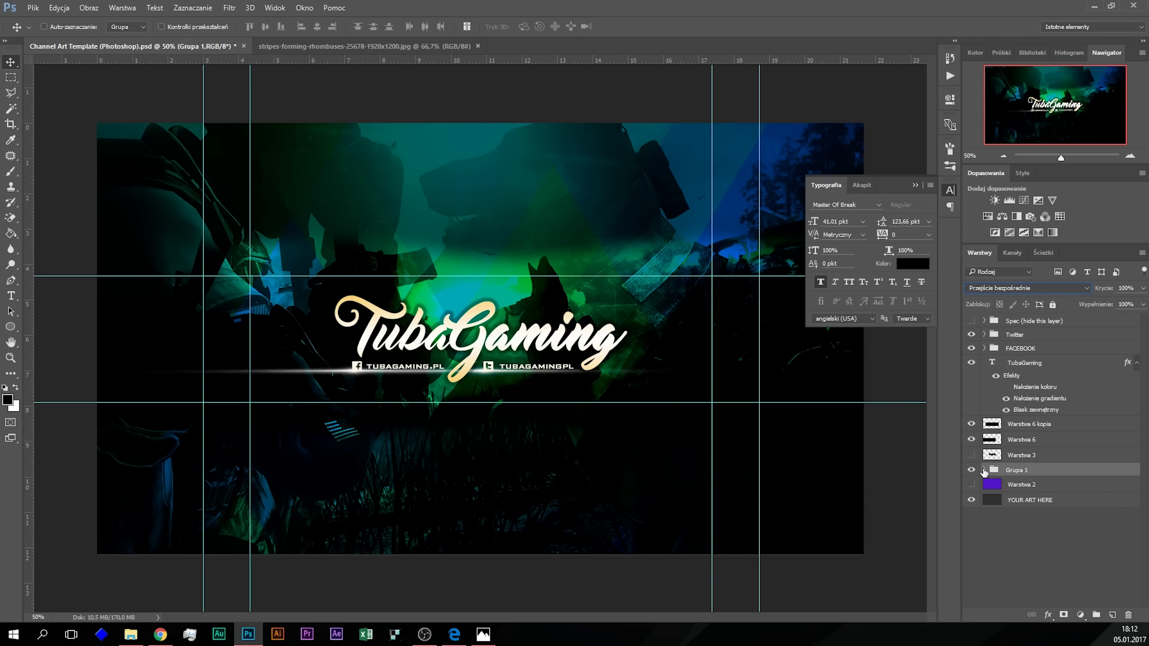
pyautogui.click(984, 471)
pyautogui.click(985, 472)
pyautogui.click(1060, 485)
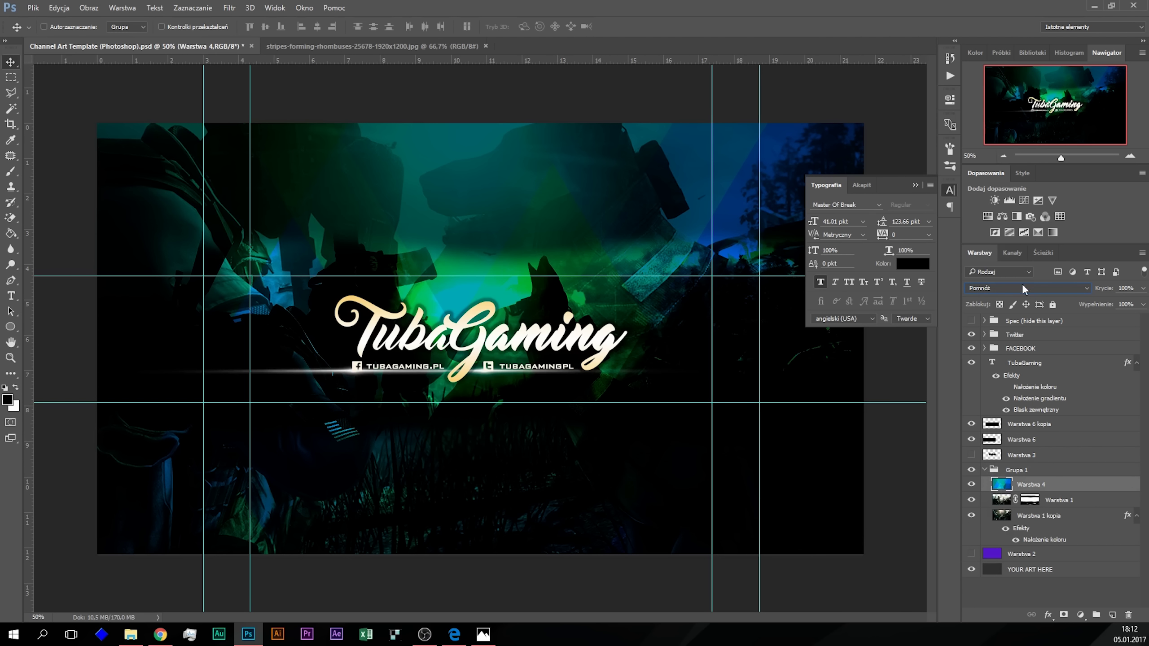
pyautogui.scroll(-1, 1019, 289)
pyautogui.scroll(-1, 1020, 289)
pyautogui.scroll(-2, 1020, 289)
pyautogui.scroll(1, 1020, 288)
pyautogui.scroll(-1, 1022, 292)
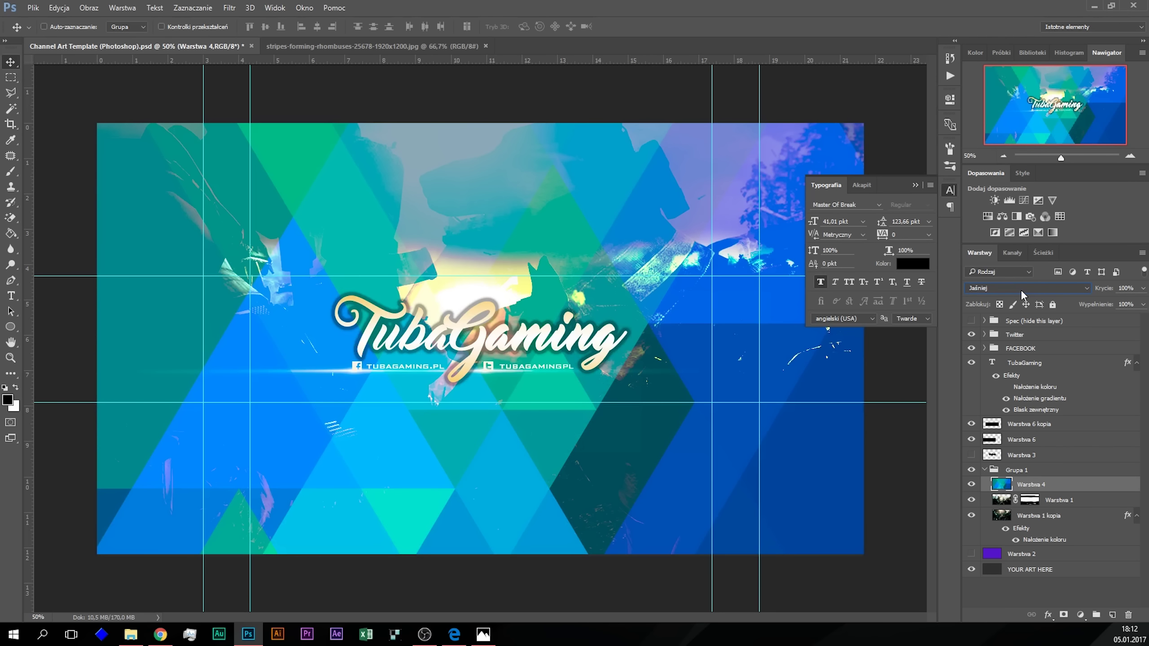
pyautogui.scroll(-1, 1021, 291)
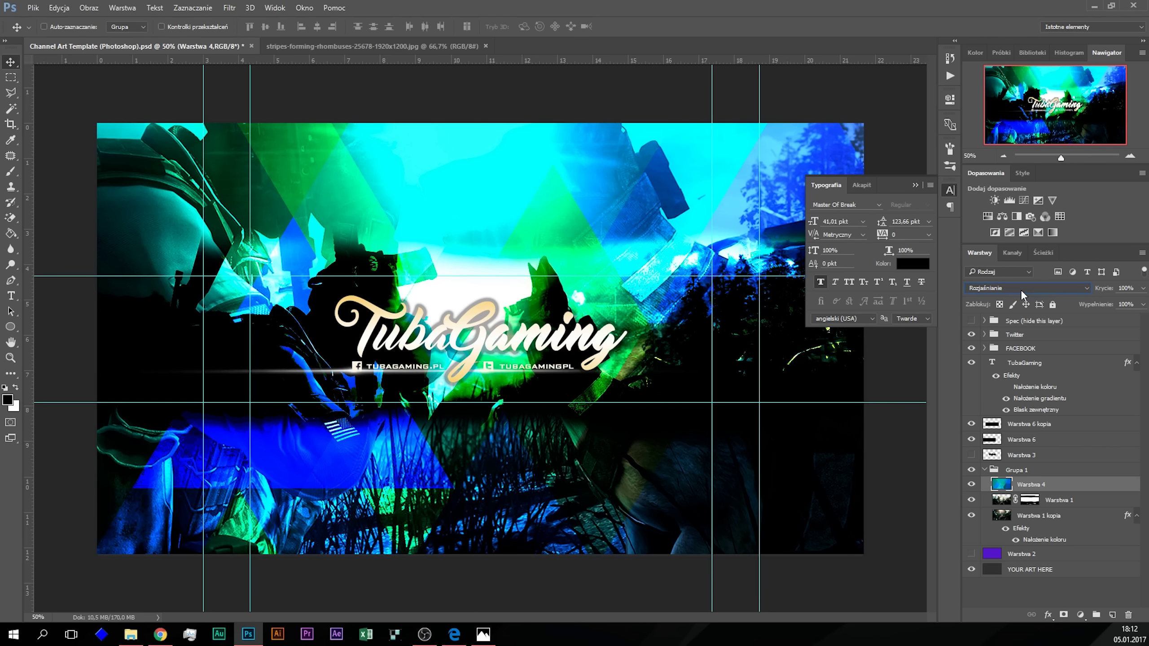
pyautogui.scroll(-1, 1022, 293)
pyautogui.scroll(-1, 1022, 293)
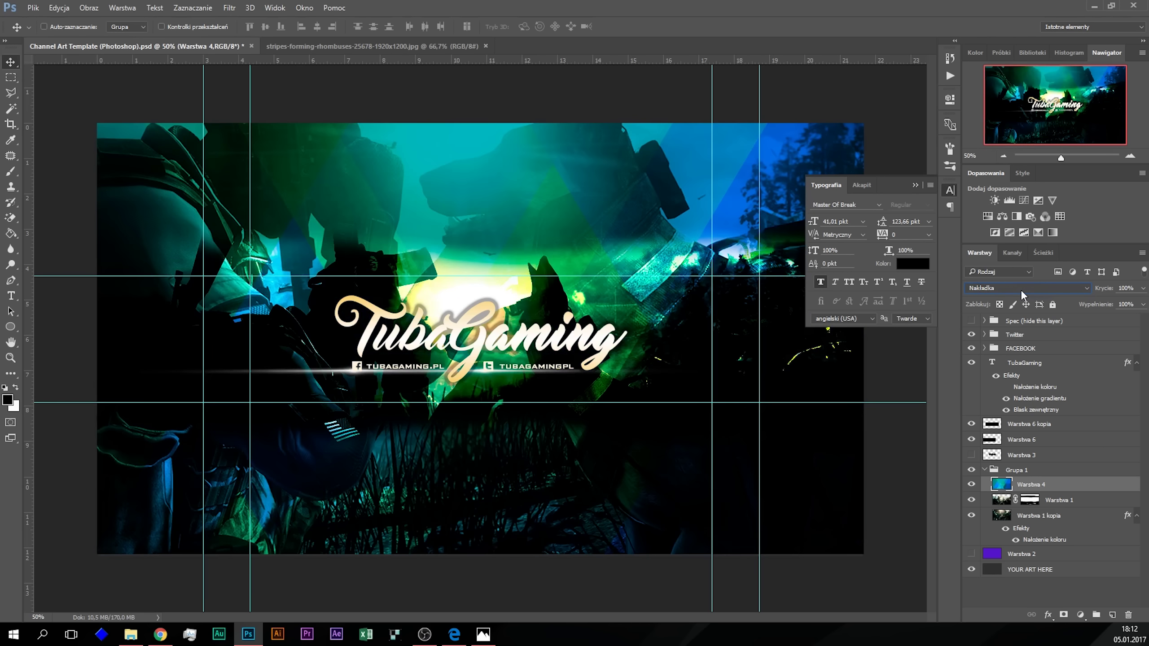
pyautogui.scroll(-1, 1022, 293)
pyautogui.scroll(-1, 1021, 293)
pyautogui.scroll(-1, 1021, 293)
pyautogui.scroll(-1, 1021, 293)
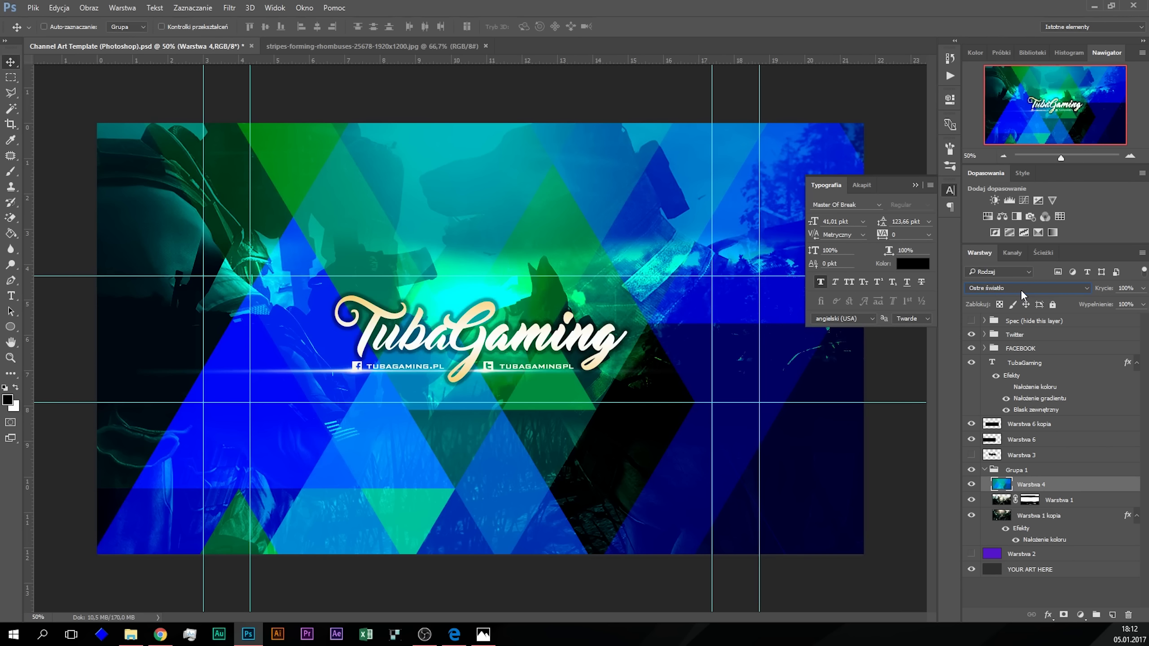
pyautogui.scroll(-1, 1021, 293)
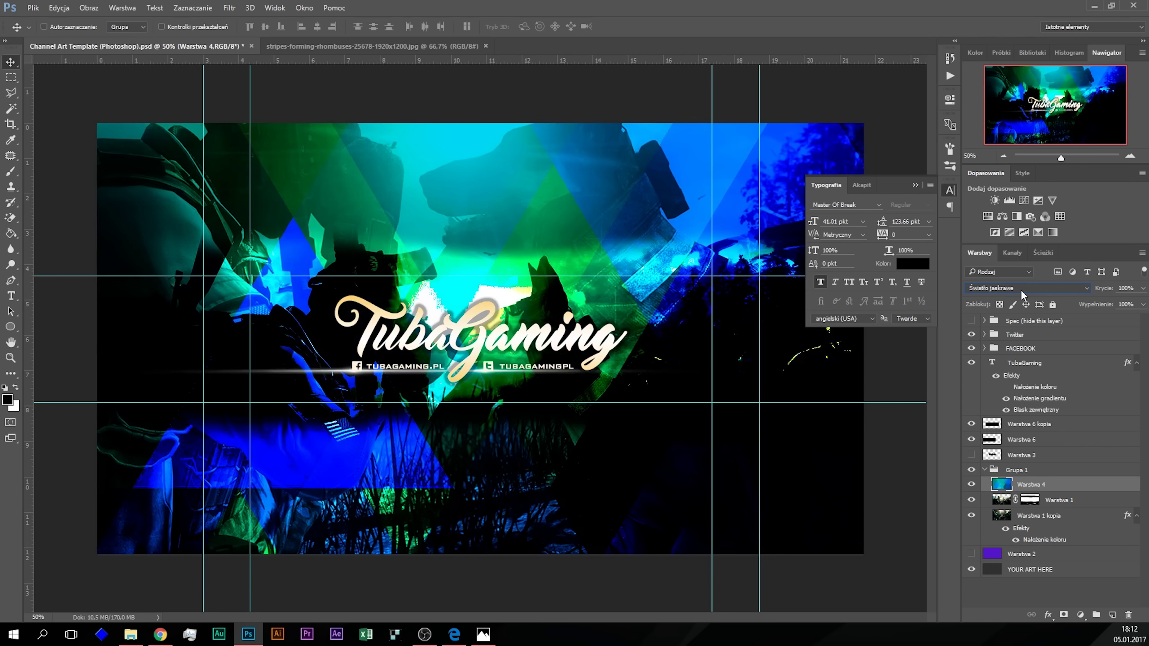
pyautogui.scroll(-1, 1021, 293)
pyautogui.scroll(-1, 1021, 293)
pyautogui.scroll(-2, 1021, 293)
pyautogui.scroll(-2, 1021, 293)
pyautogui.scroll(-2, 1021, 293)
pyautogui.scroll(1, 1021, 293)
pyautogui.scroll(1, 1021, 293)
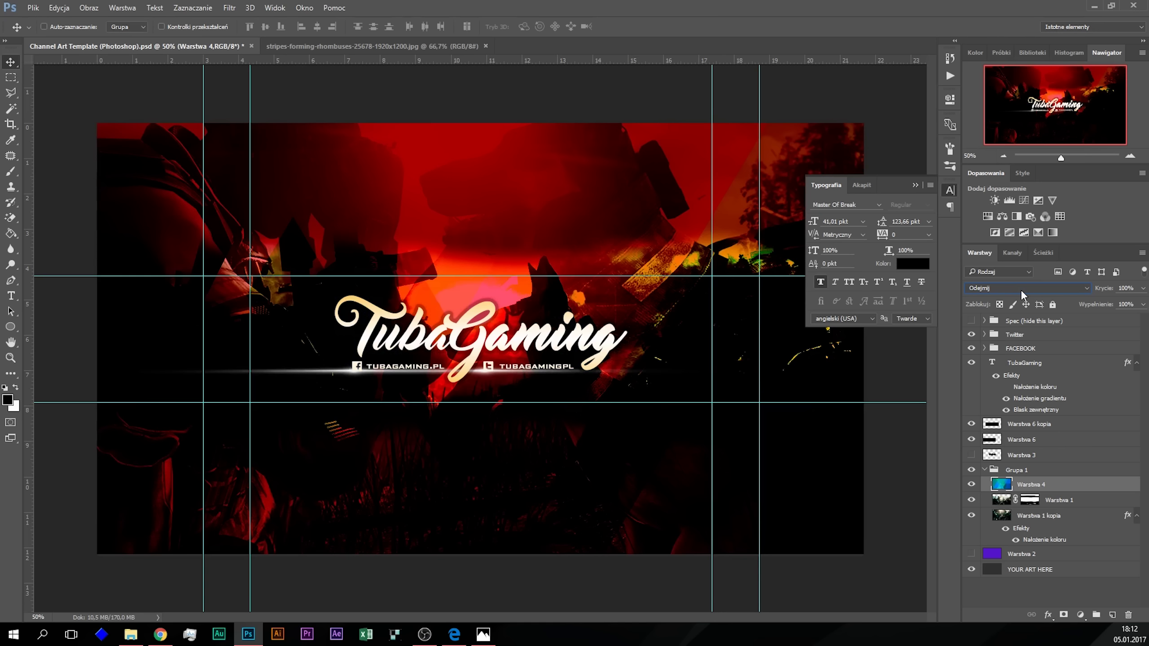
pyautogui.scroll(-1, 1021, 293)
pyautogui.scroll(1, 1021, 293)
# Step: Keep Warstwa 1 visible but hide Warstwa 1 kopia, checking the banner at several zoom levels
pyautogui.click(1130, 156)
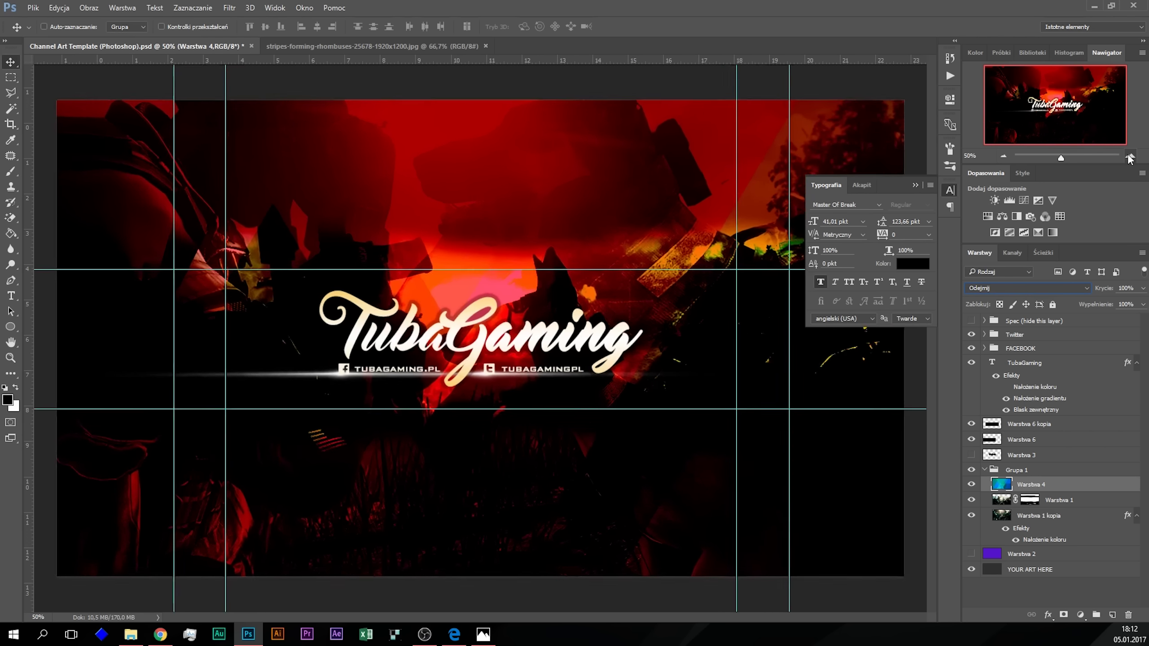
pyautogui.click(970, 500)
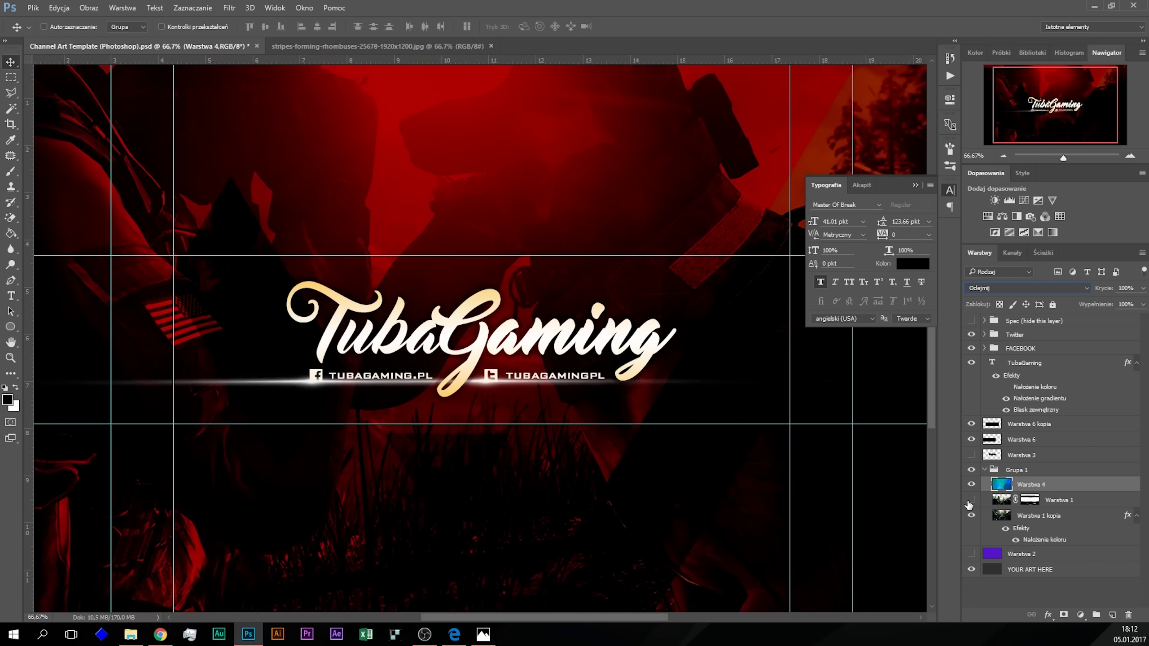
pyautogui.click(970, 516)
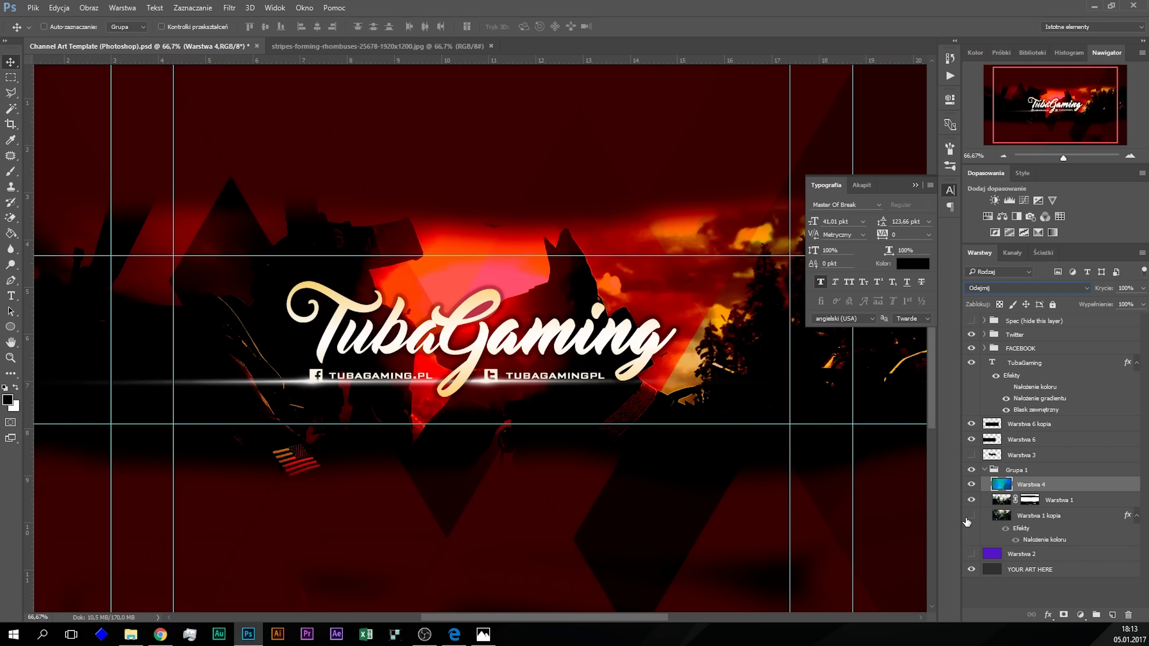
pyautogui.click(1002, 156)
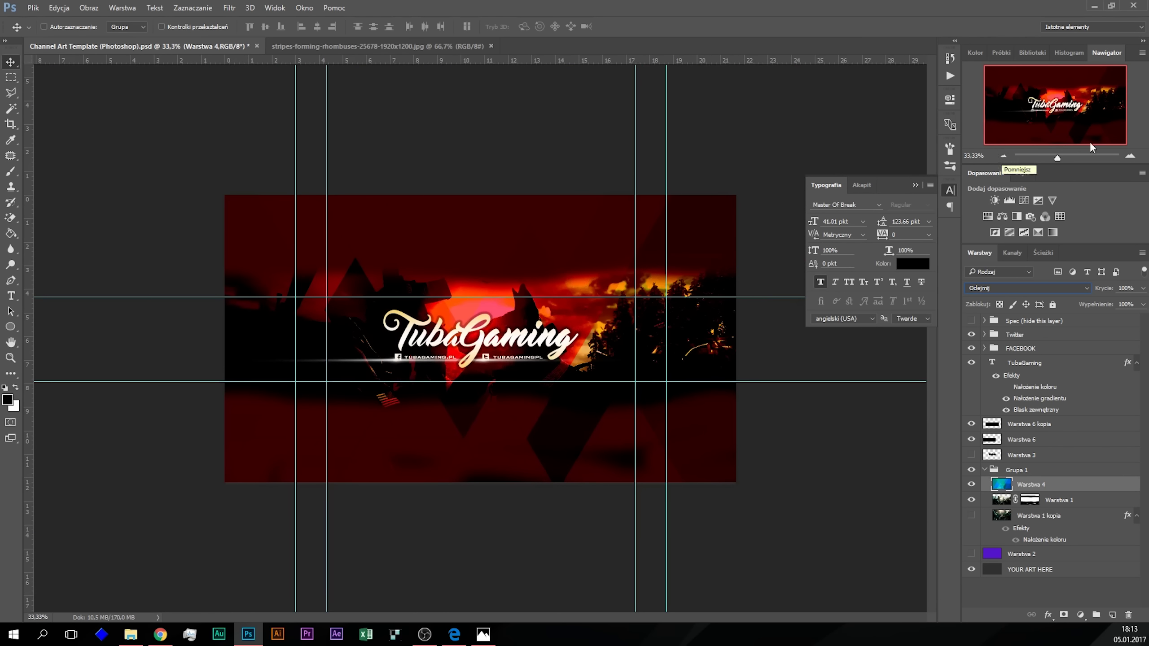
pyautogui.click(1131, 155)
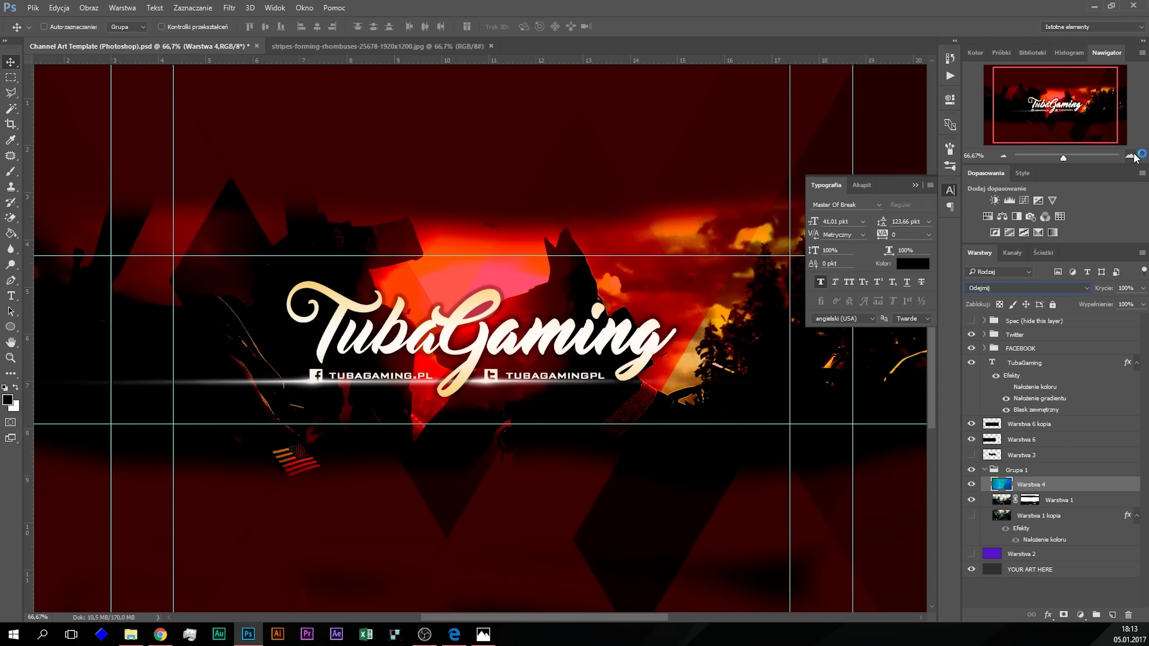
pyautogui.click(1131, 156)
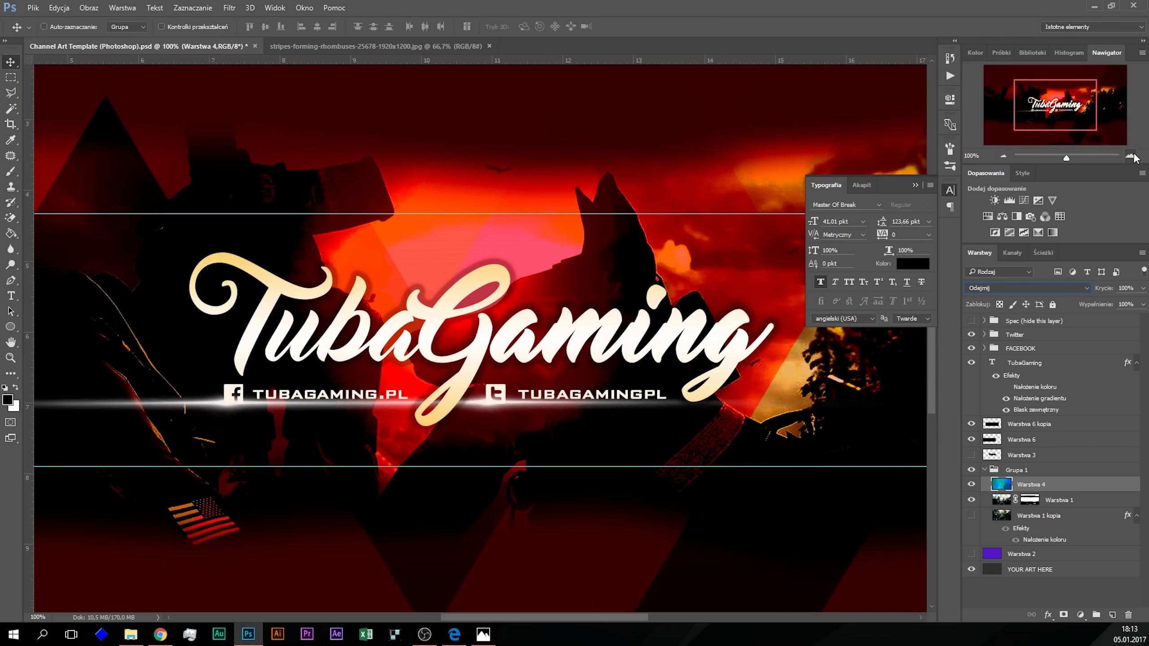
pyautogui.click(1003, 155)
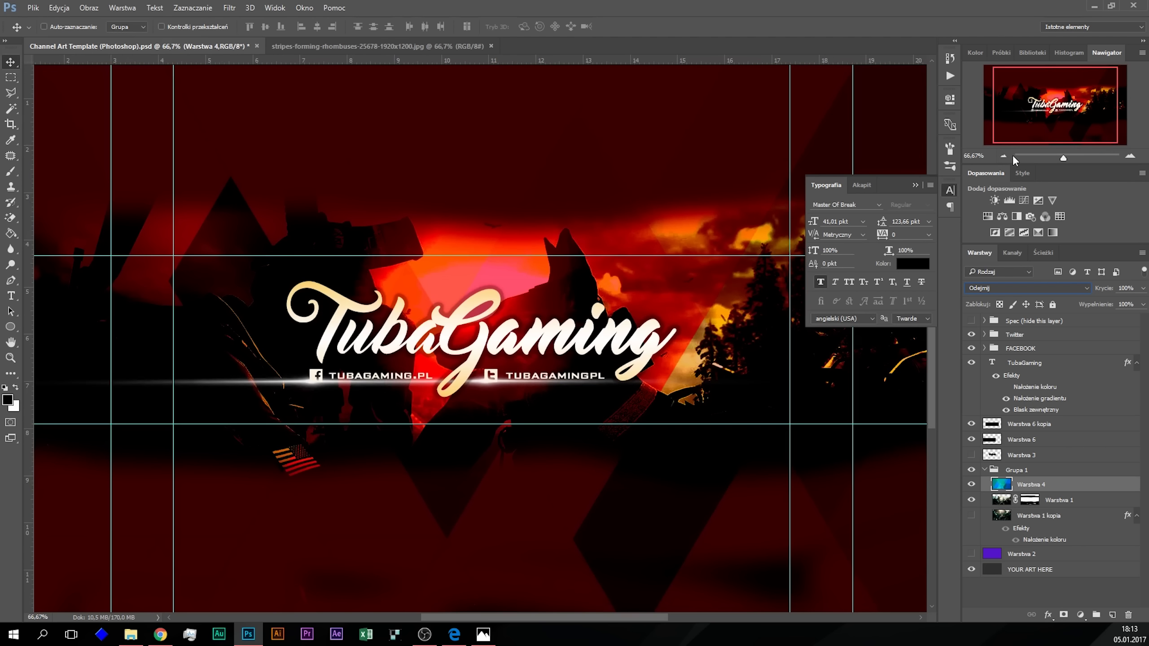
pyautogui.click(1003, 156)
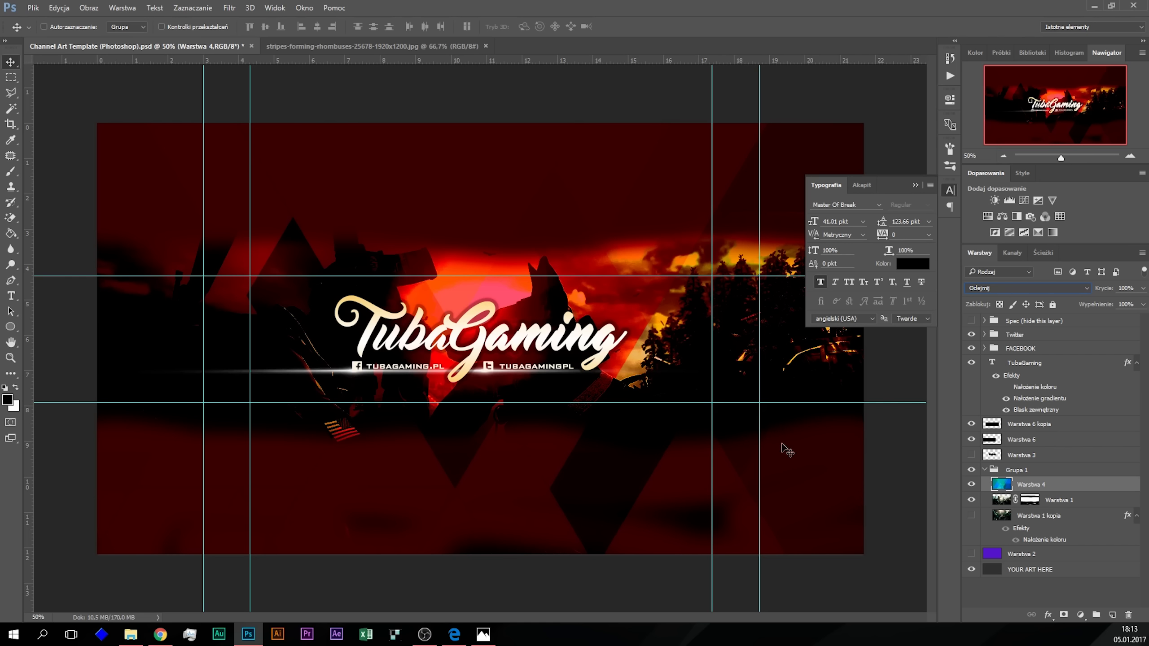
# Step: Collapse the floating Typografia (Character) panel into the side dock
pyautogui.click(430, 639)
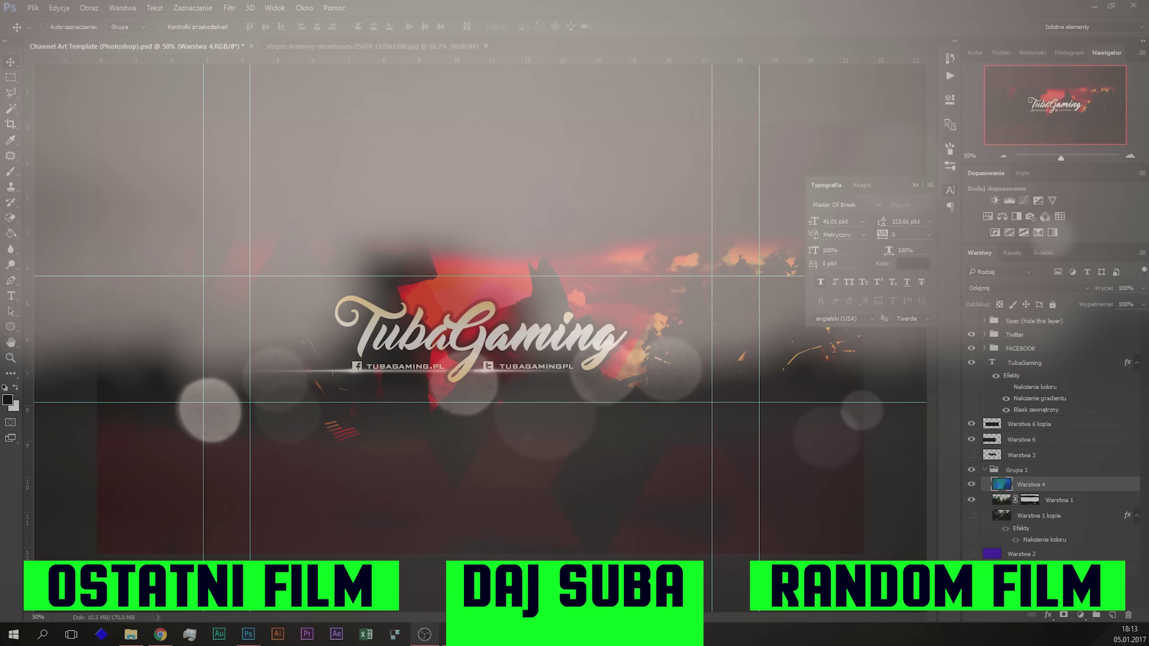
pyautogui.click(955, 190)
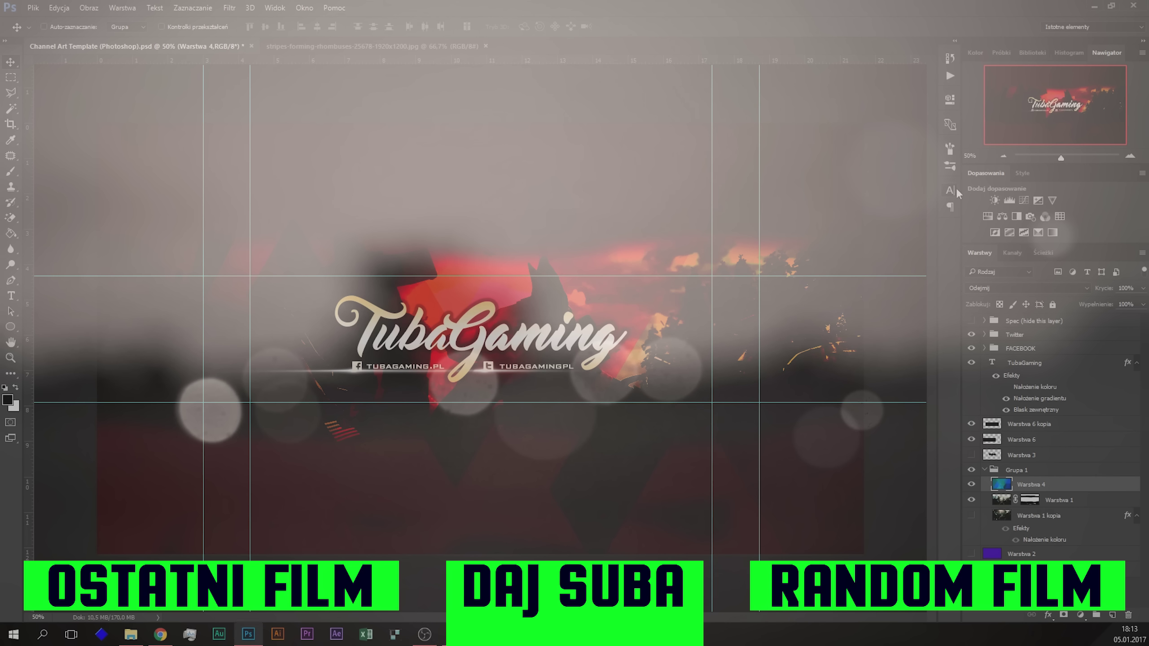